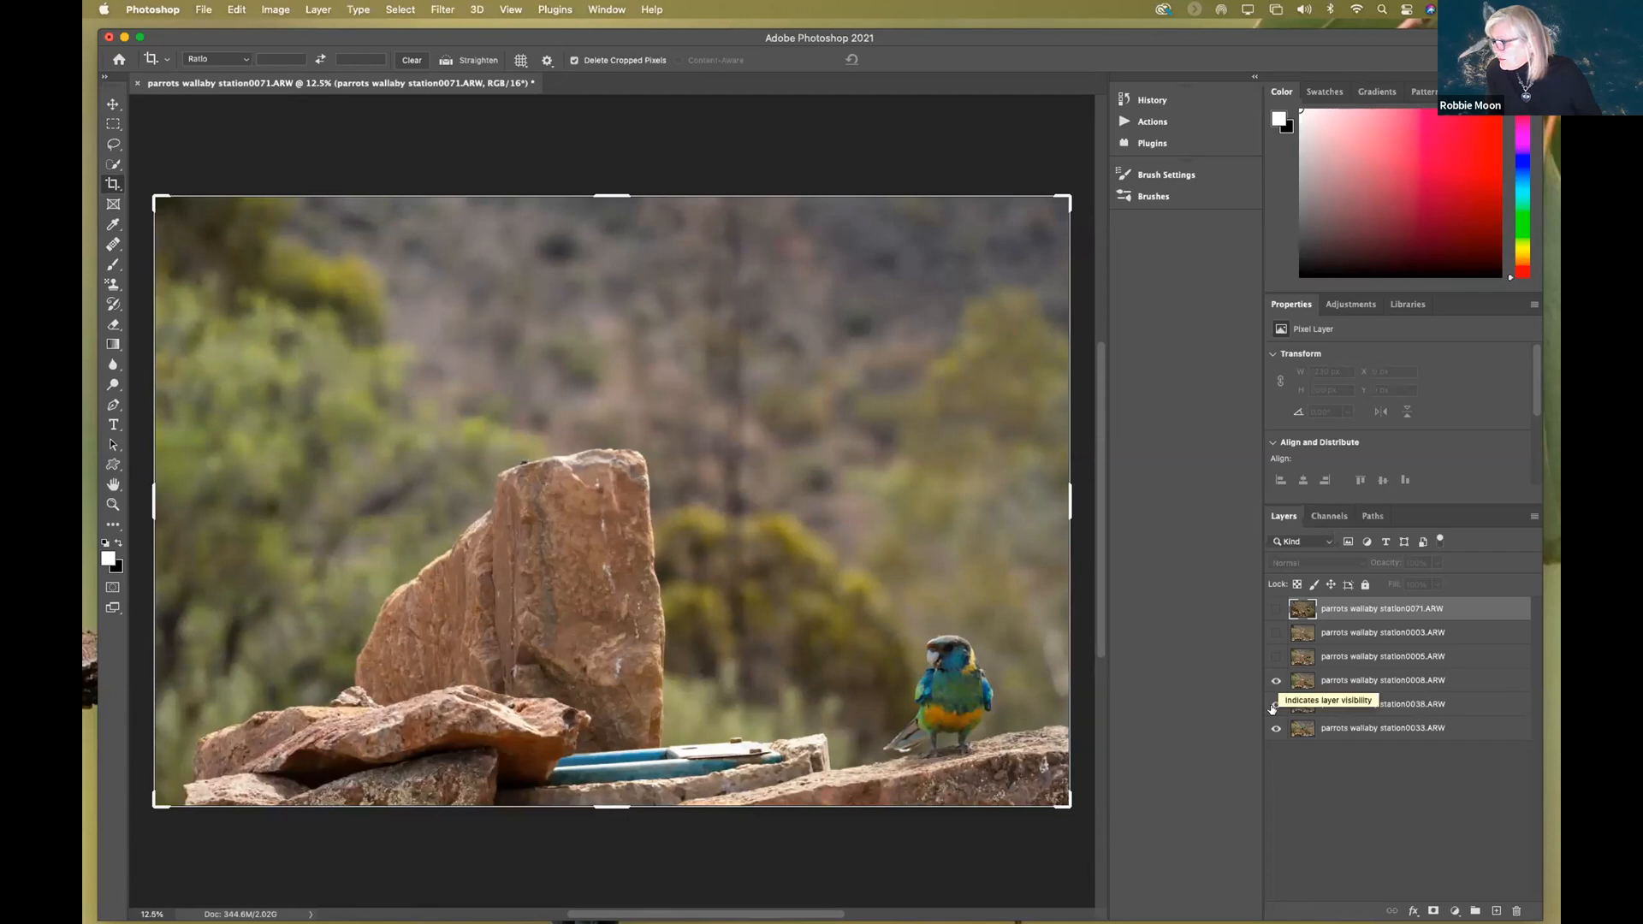
# - Hide the parrots wallaby station0008.ARW and station0038.ARW layers to compare the birds, and delete the station0038 layer
pyautogui.click(1275, 680)
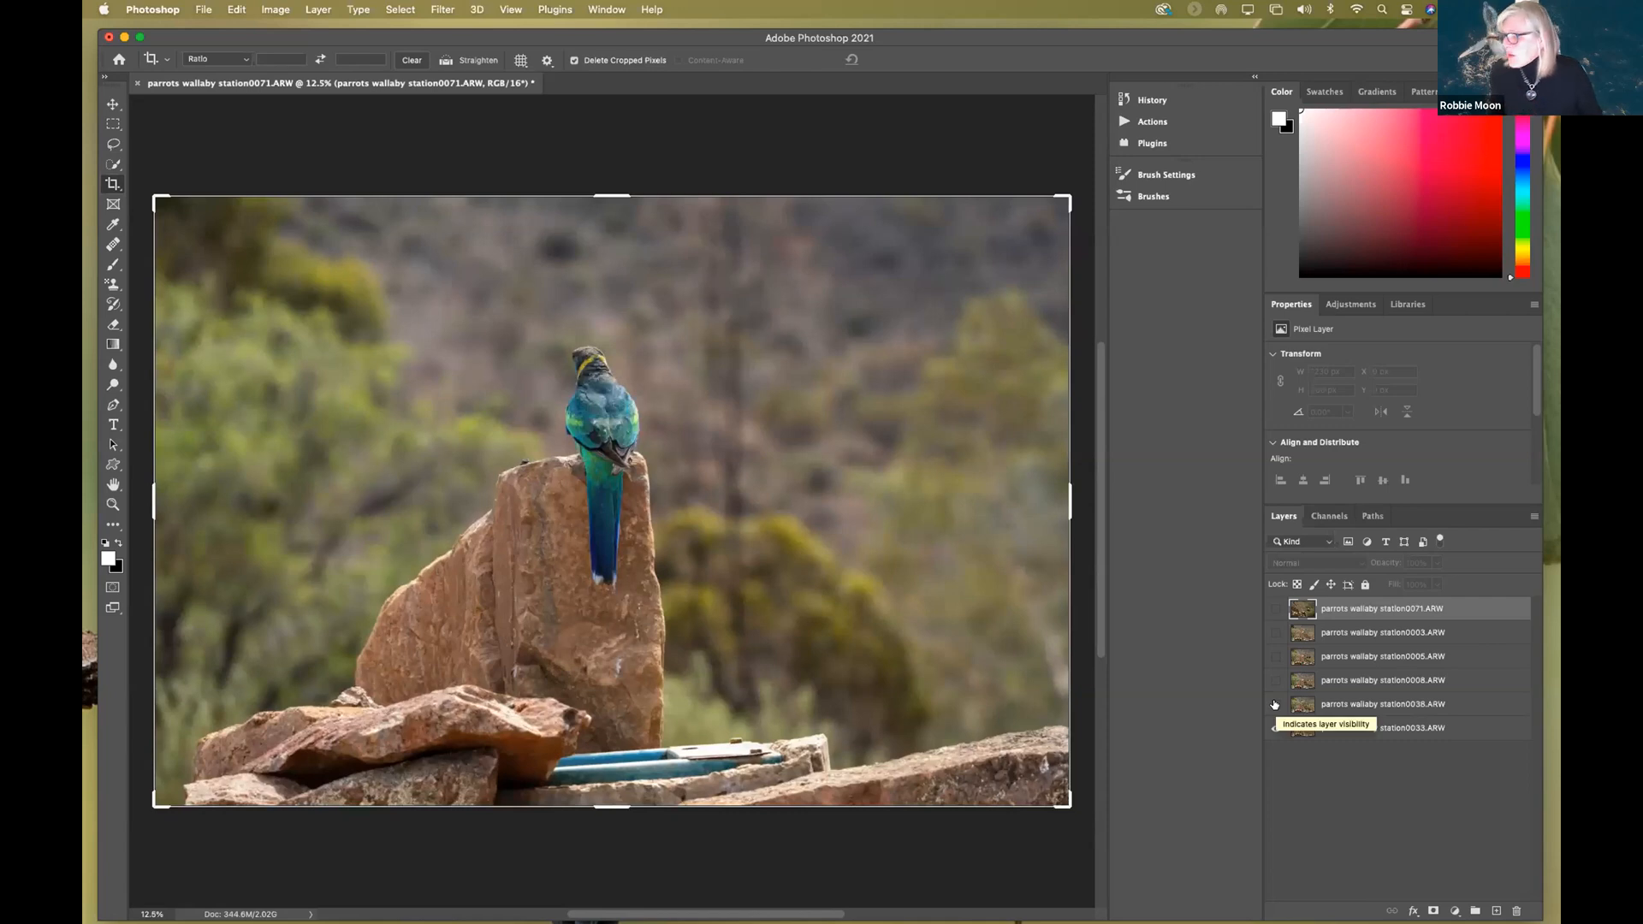
pyautogui.click(1275, 704)
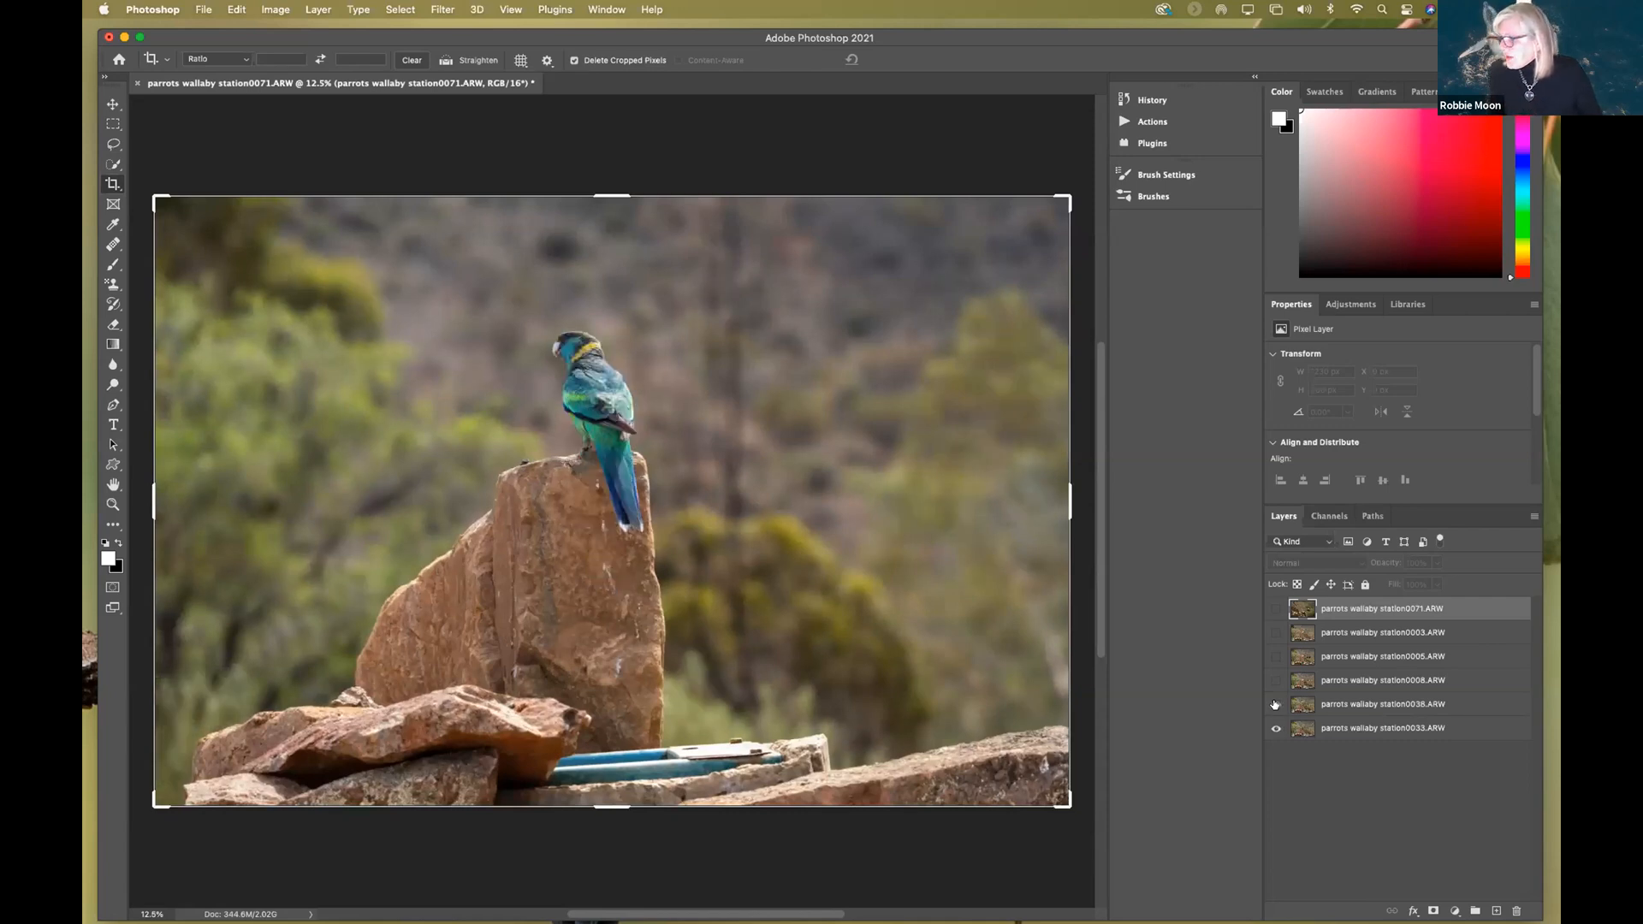
pyautogui.moveTo(1369, 706); pyautogui.dragTo(1516, 910)
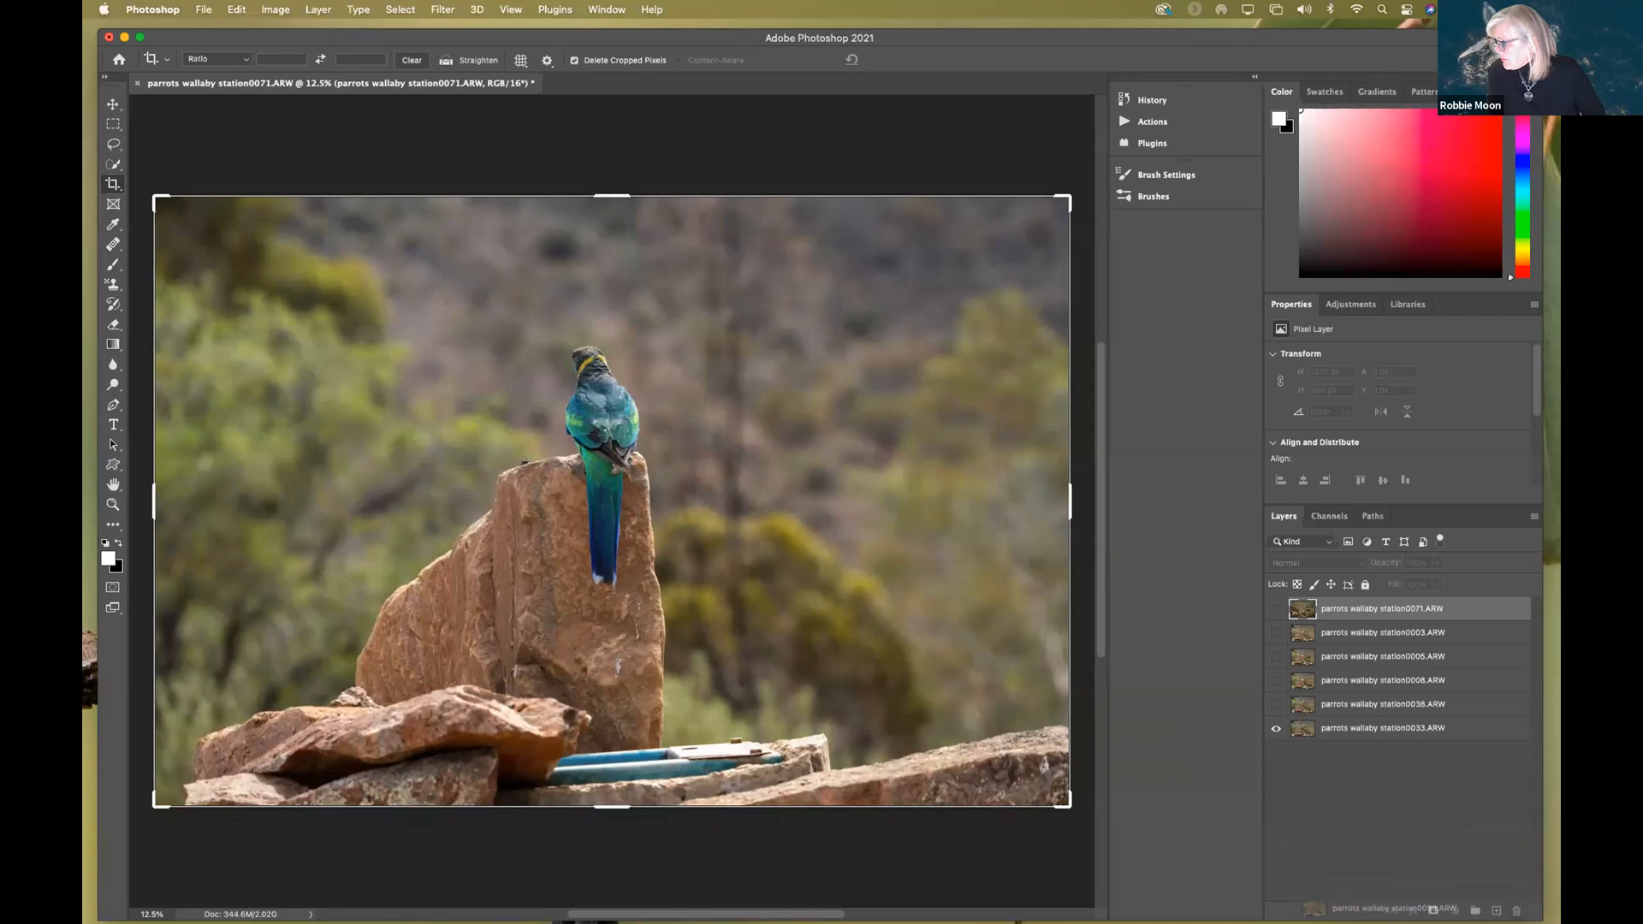
# - Show the parrots wallaby station0008.ARW layer and hide its content with an inverted black layer mask
pyautogui.click(1275, 680)
pyautogui.click(1334, 681)
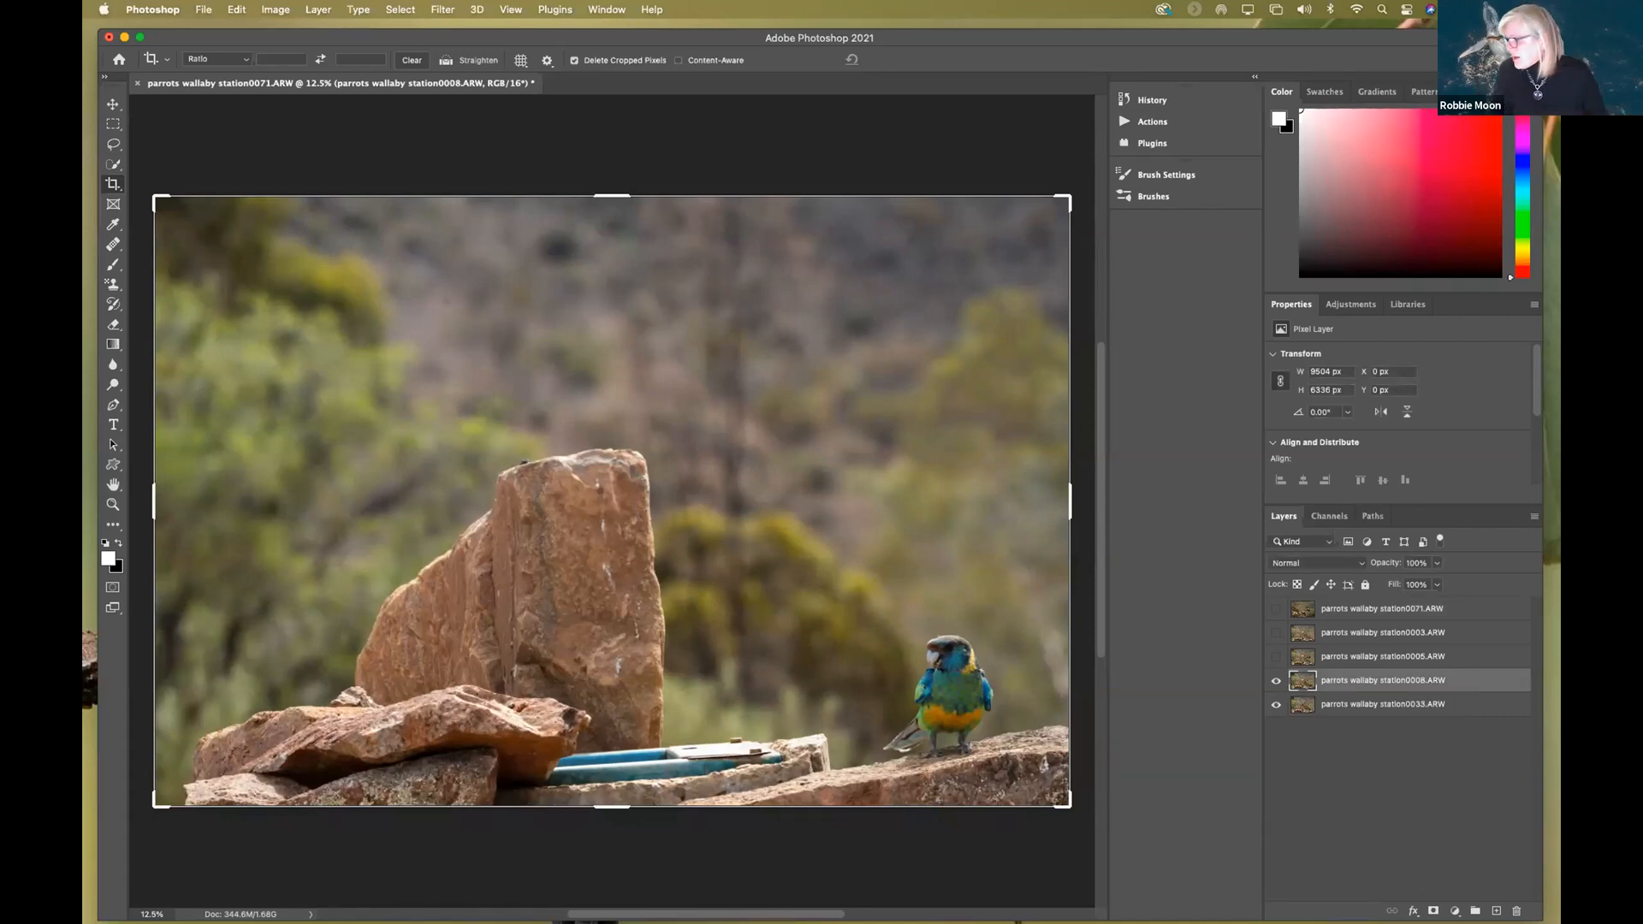
pyautogui.click(1434, 910)
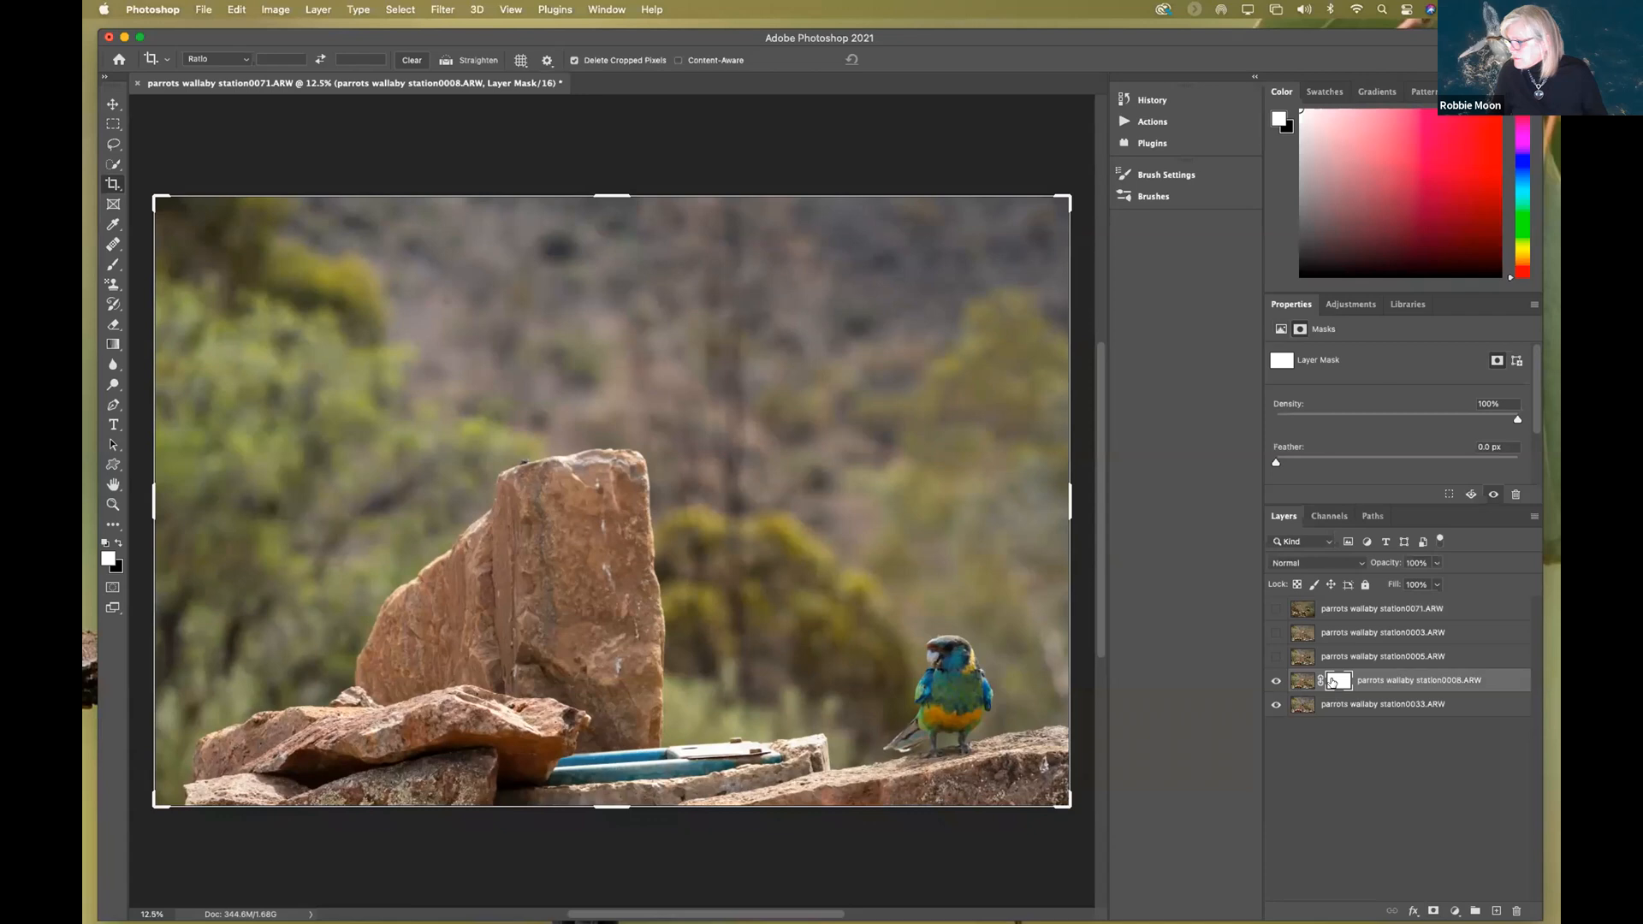
pyautogui.press('super+i')
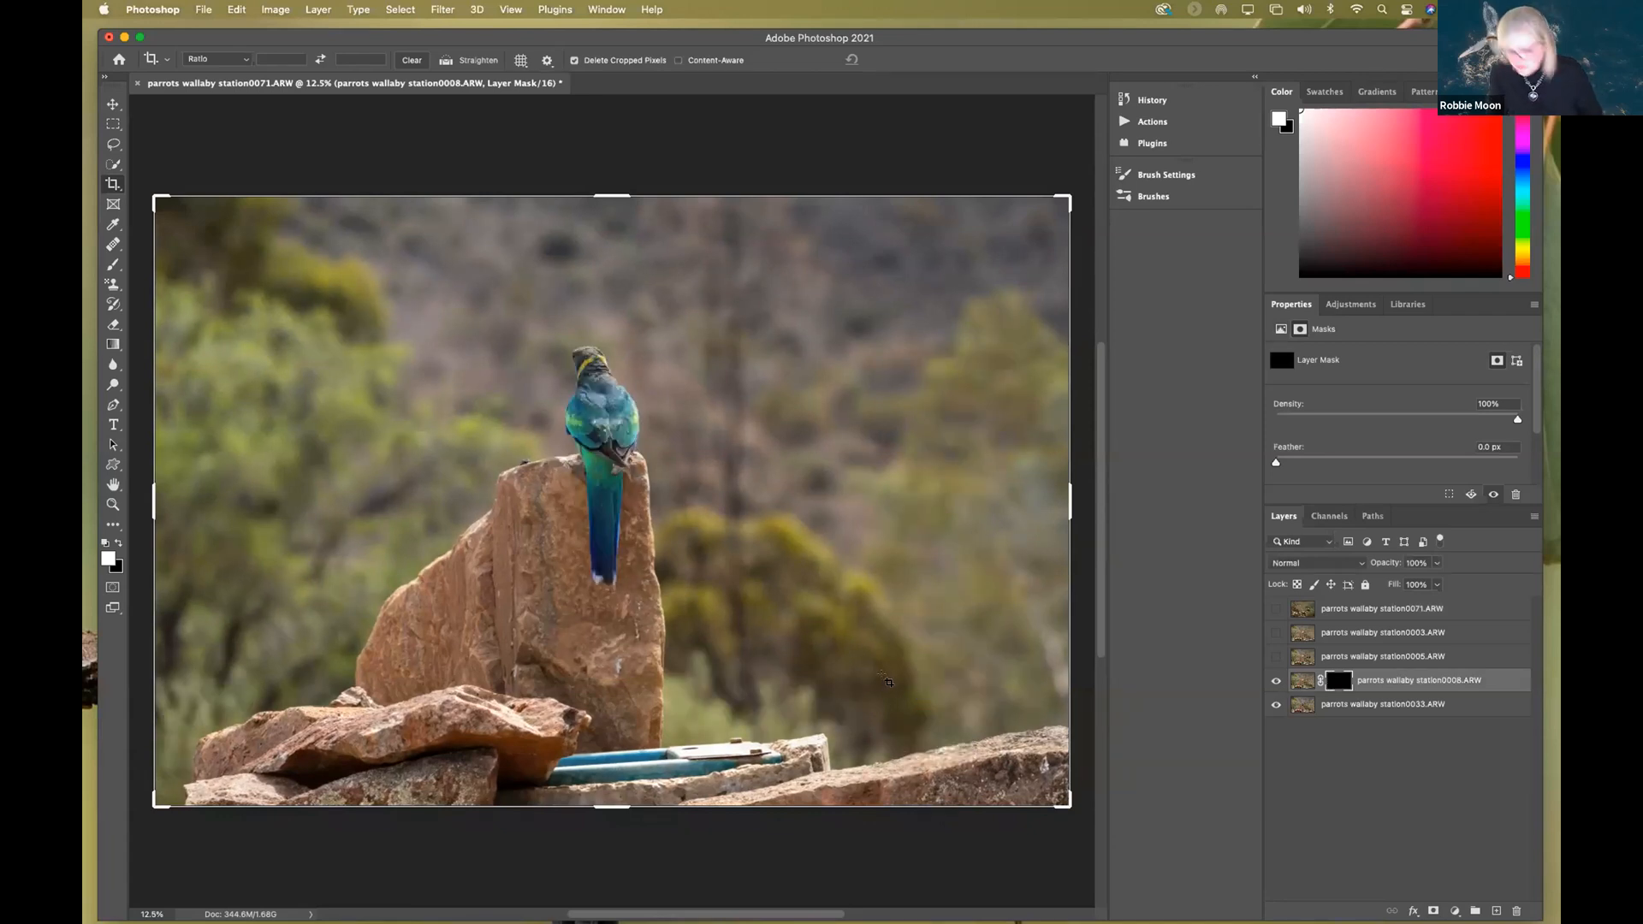
# - Try to set up a brush from the recent 178 px preset for painting on the station0008 layer mask
pyautogui.press('b')
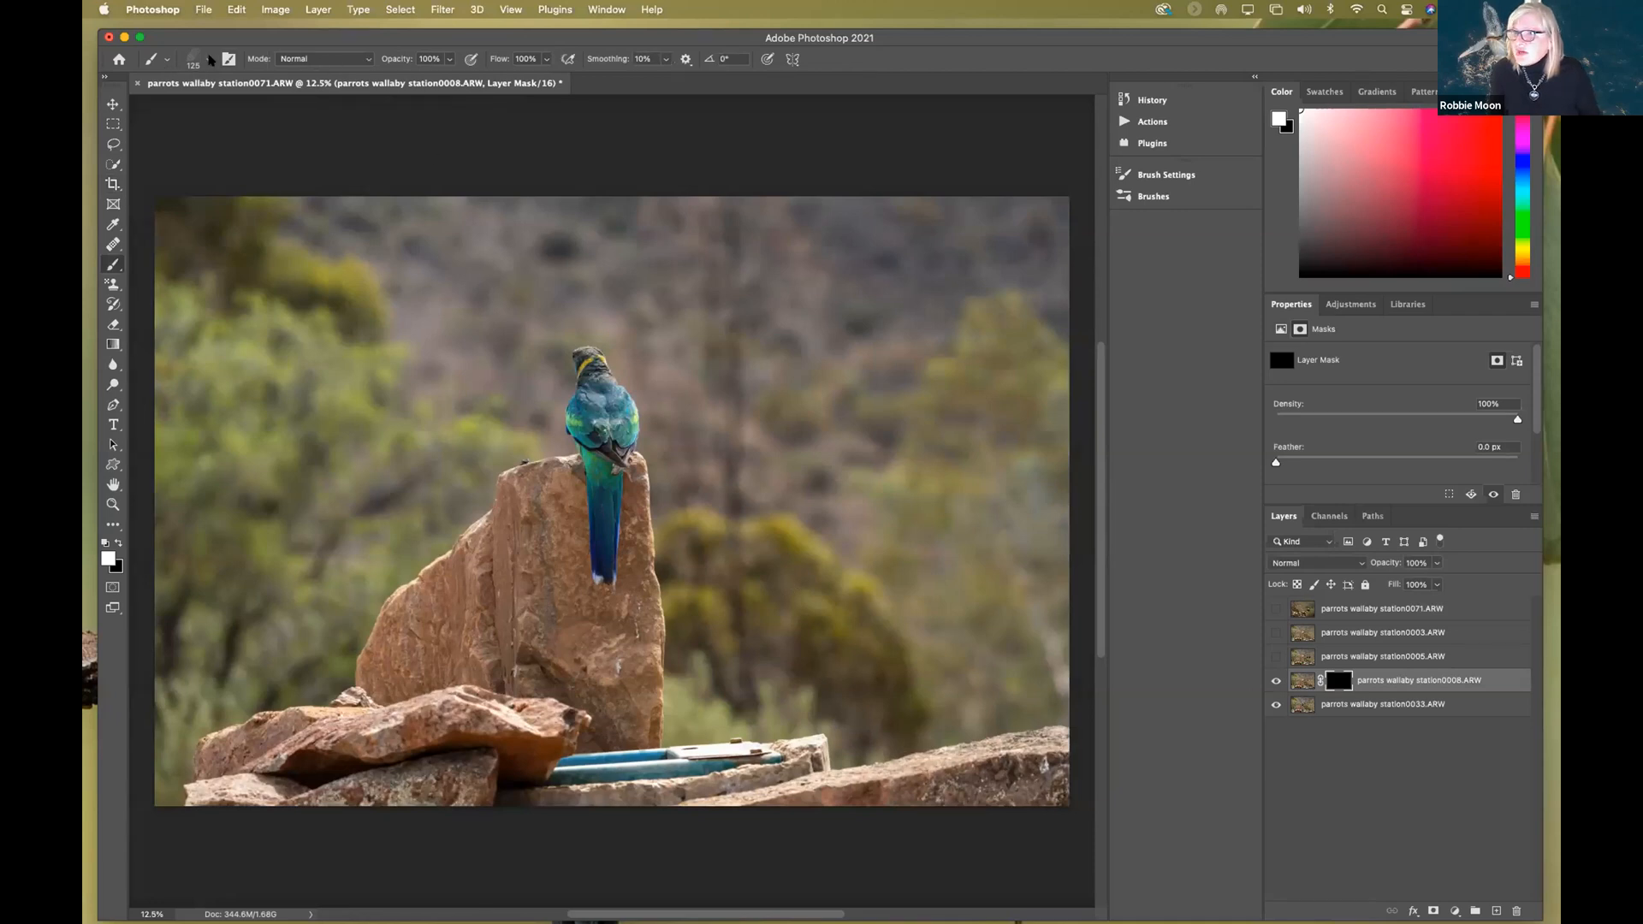
pyautogui.click(205, 60)
pyautogui.click(131, 199)
pyautogui.click(574, 154)
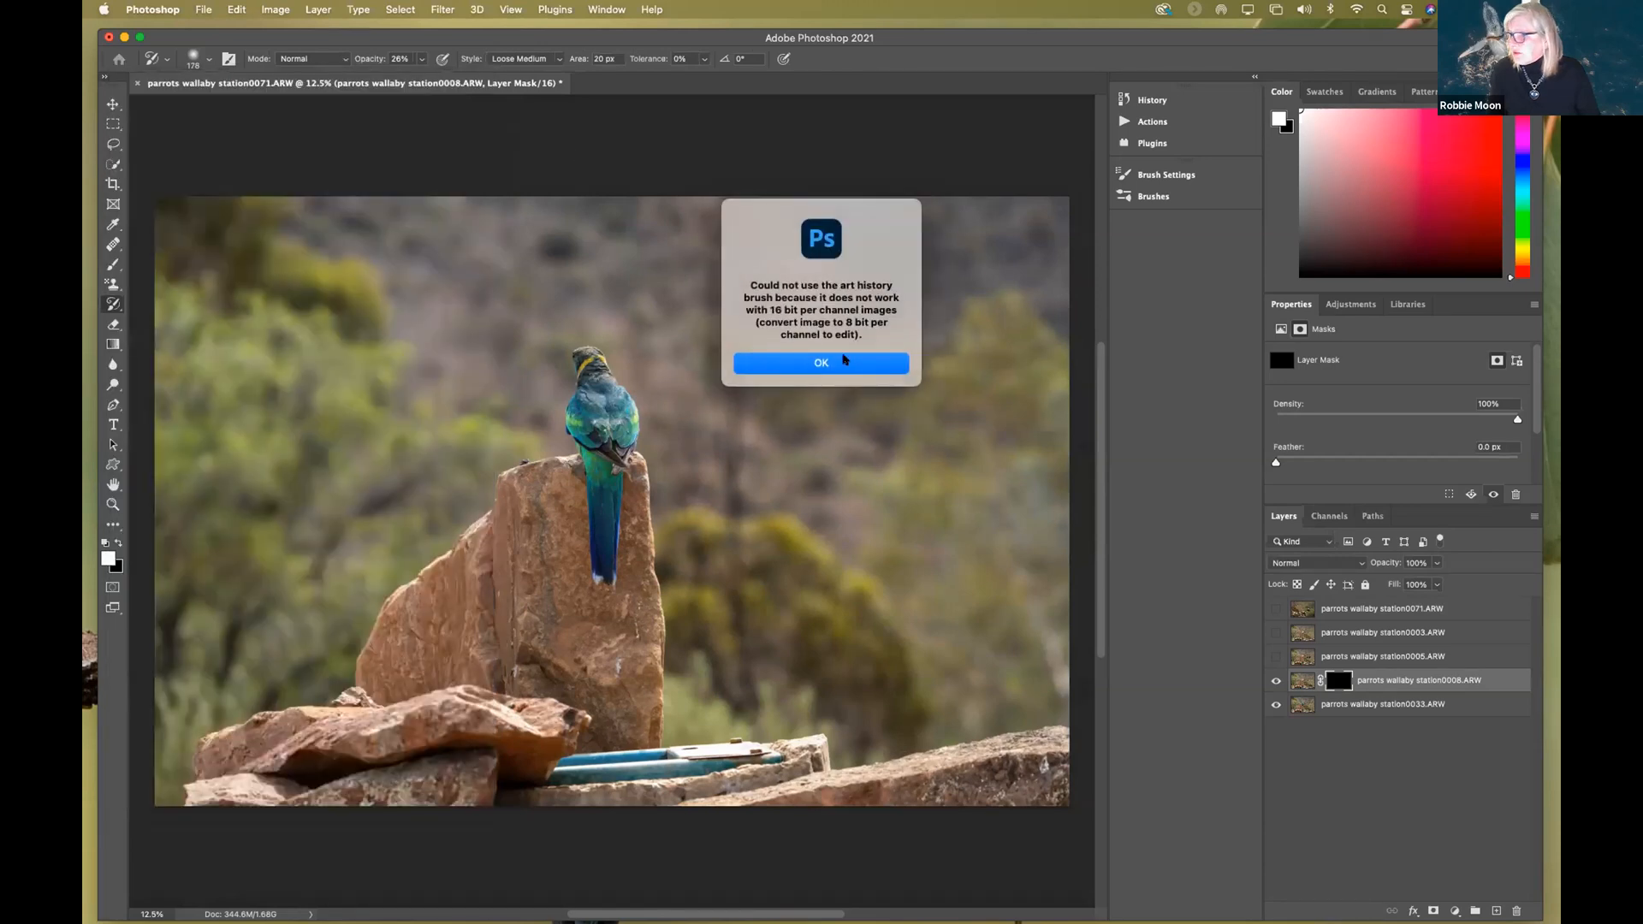
pyautogui.click(842, 364)
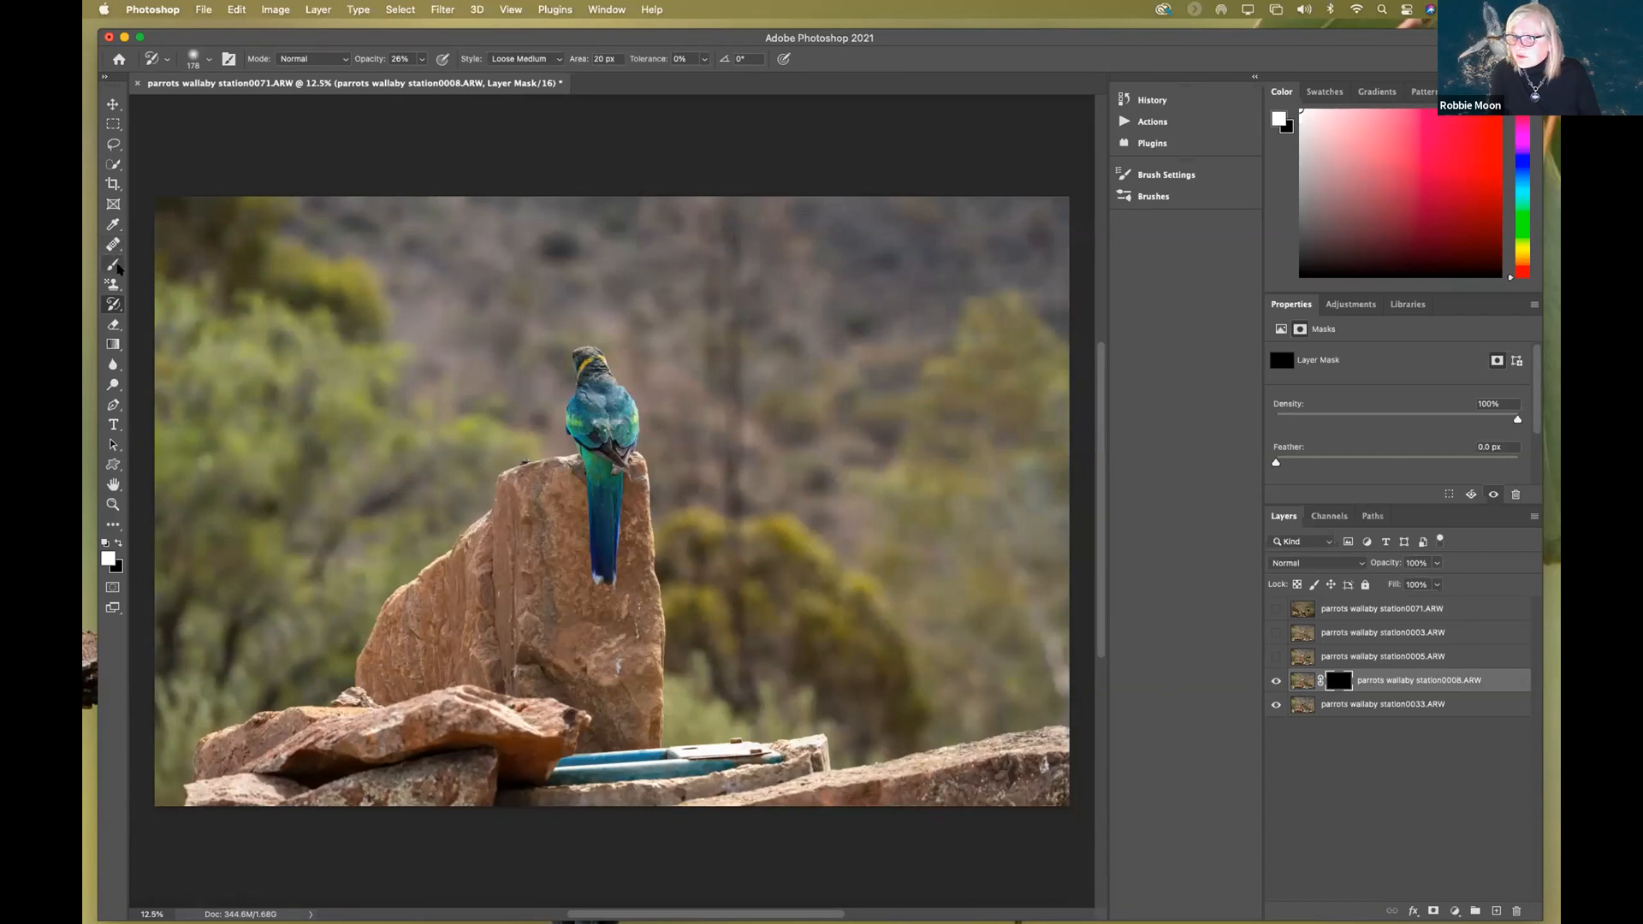
# - Switch back to the Brush tool and enlarge its tip
pyautogui.click(114, 264)
pyautogui.click(171, 266)
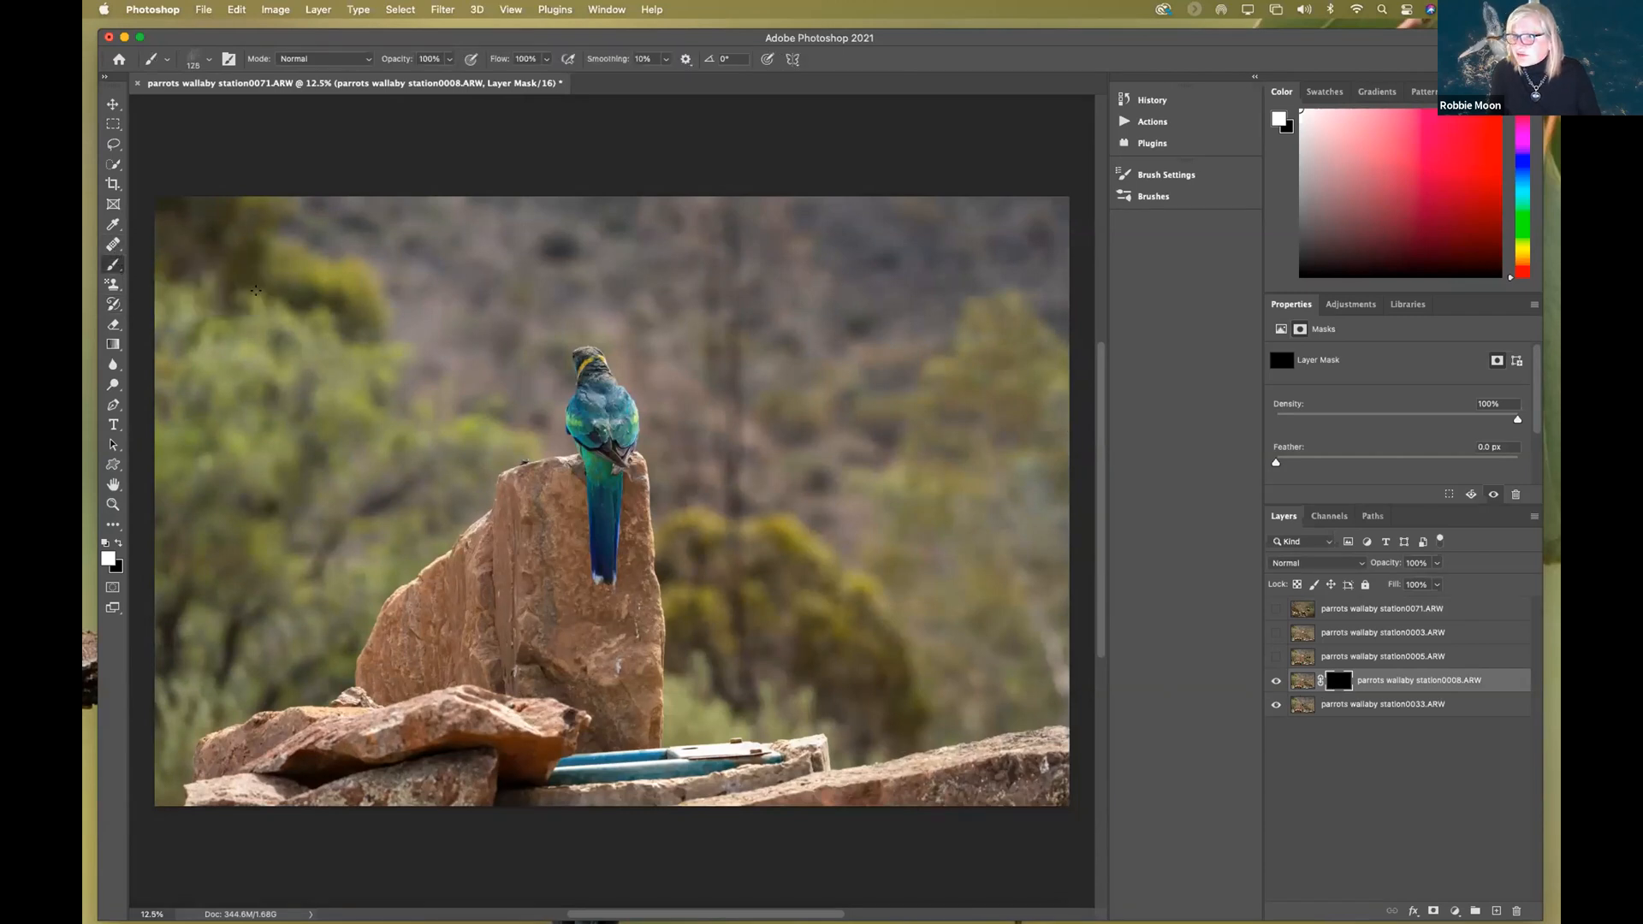
pyautogui.press(']')
pyautogui.press(']')
pyautogui.press(']')
pyautogui.press(']')
pyautogui.press(']')
pyautogui.press(']')
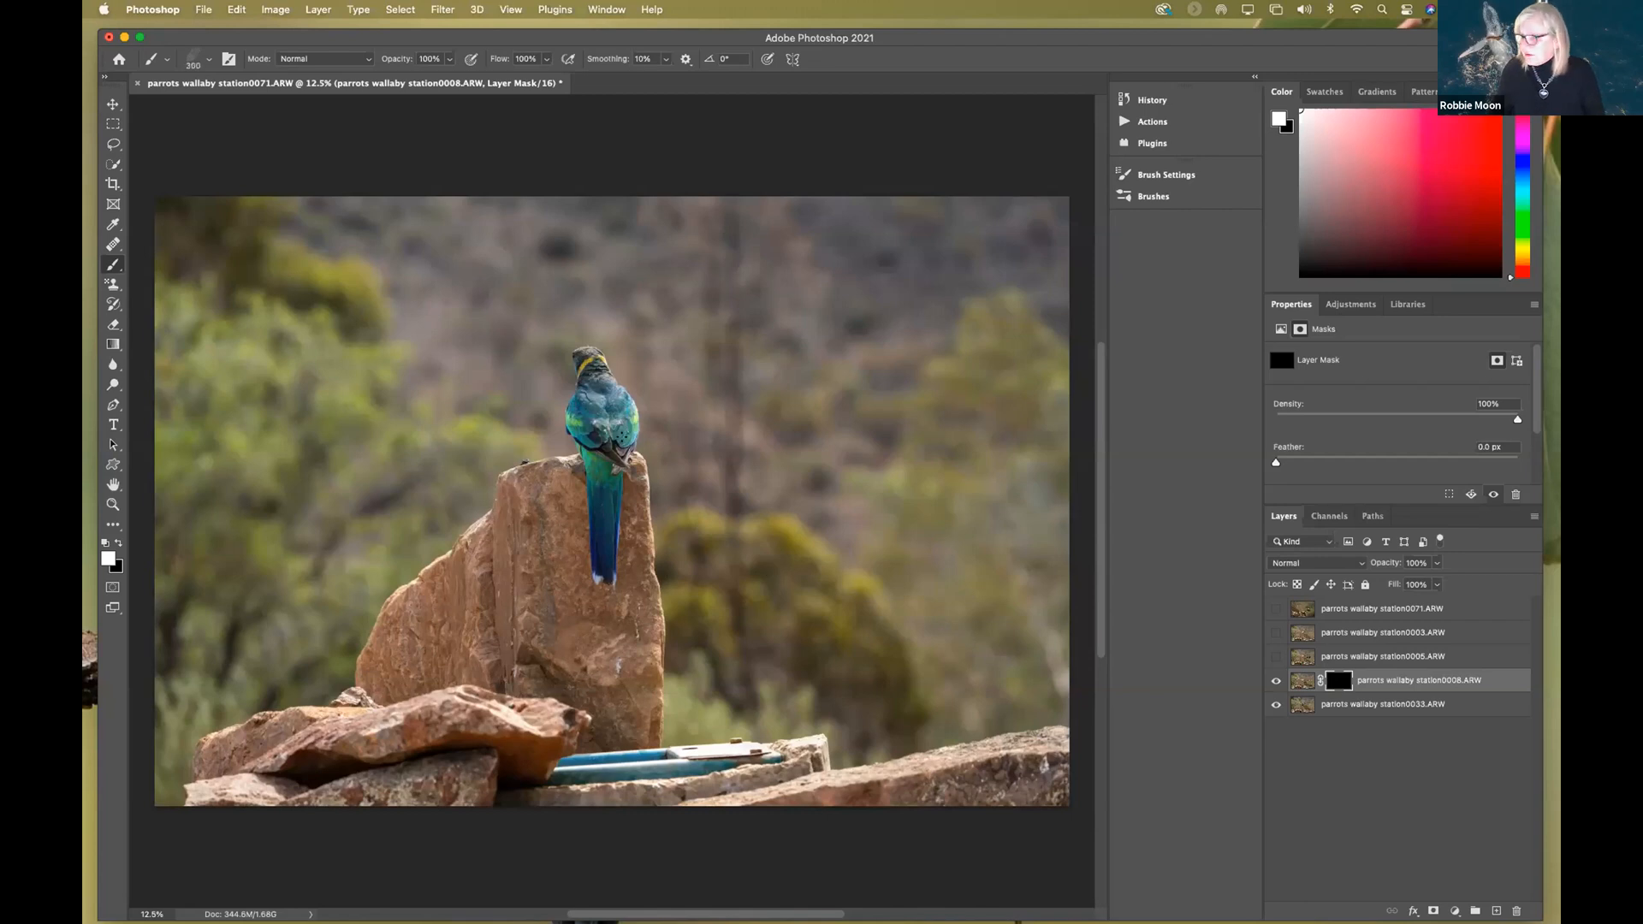
pyautogui.click(202, 59)
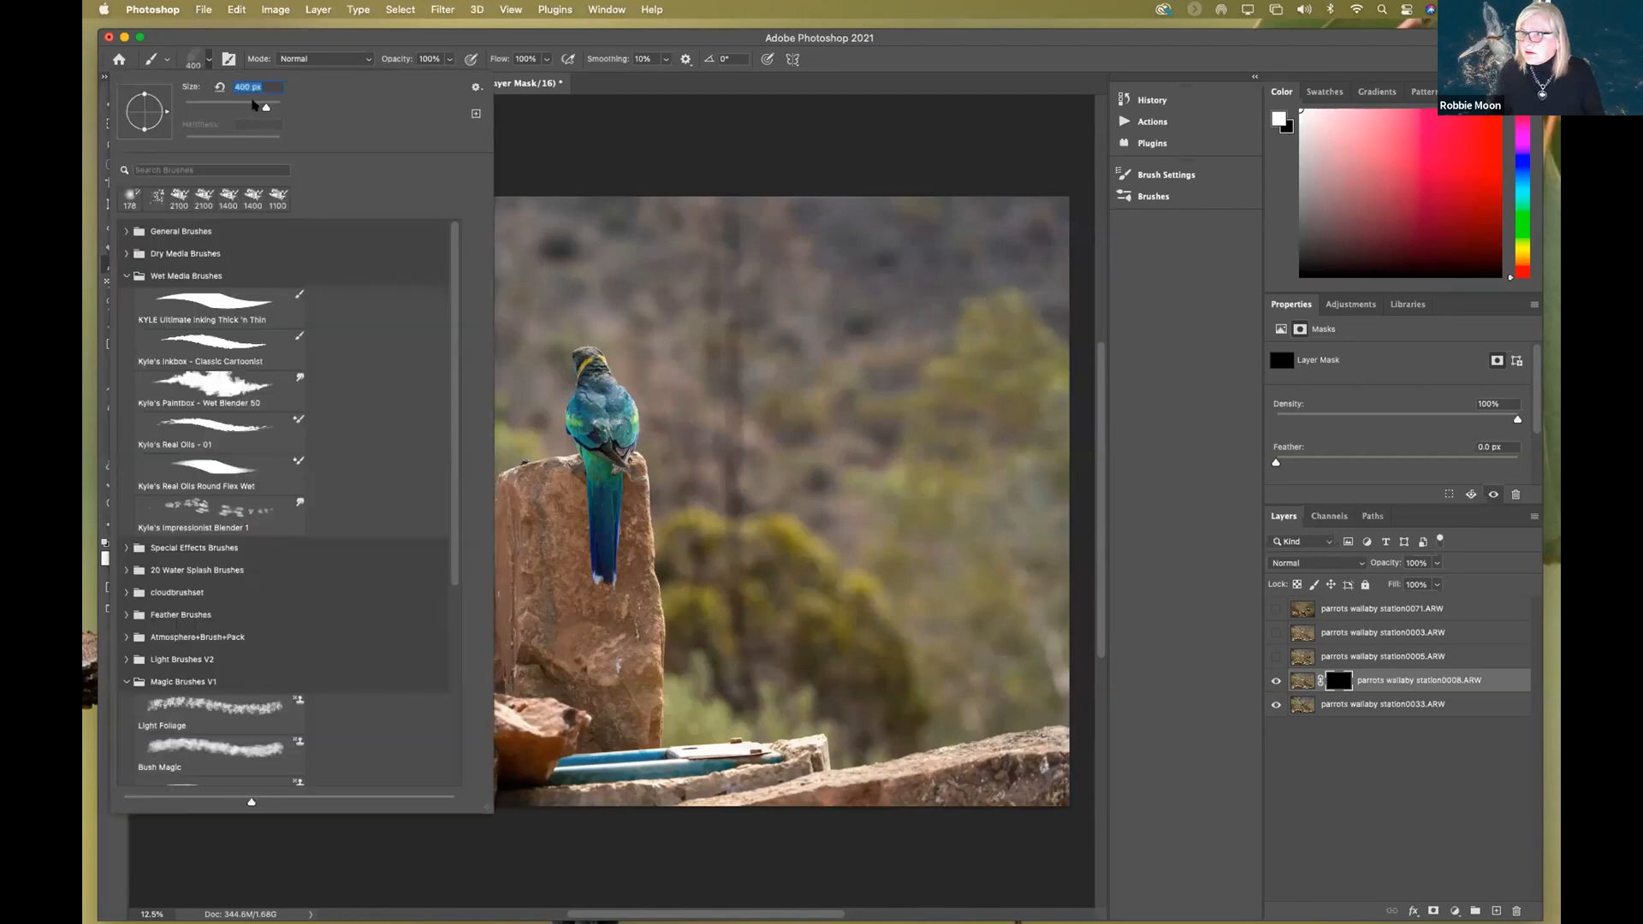
pyautogui.click(235, 41)
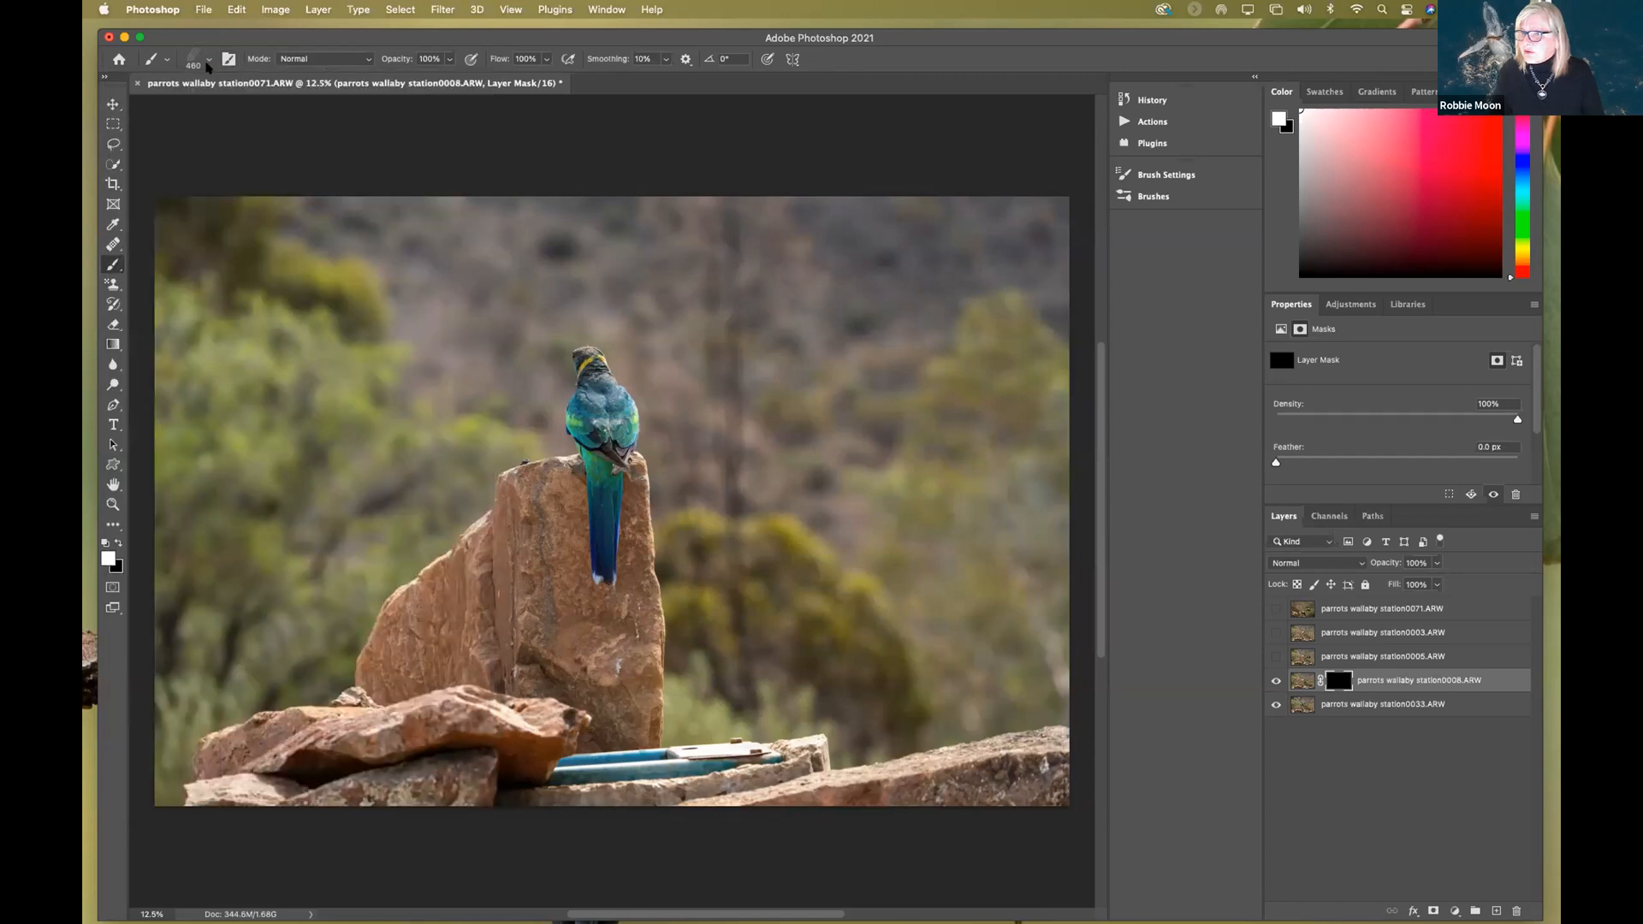
# - Try the recent 178 px preset again at a size of 600 px on the station0008 layer mask
pyautogui.click(208, 62)
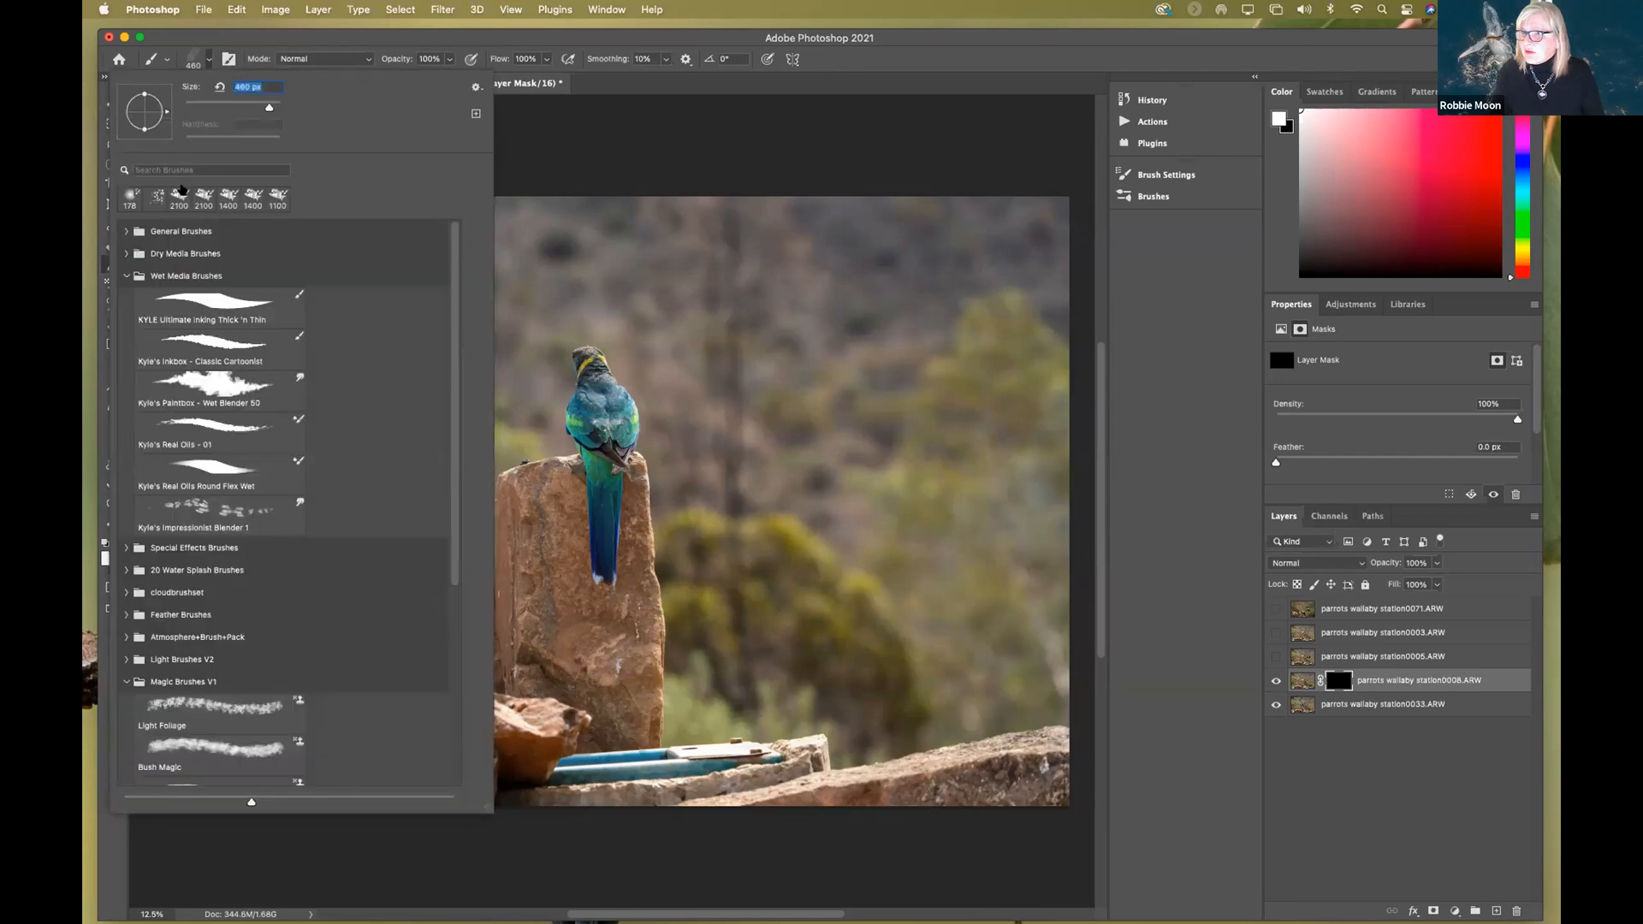
pyautogui.click(129, 198)
pyautogui.click(268, 107)
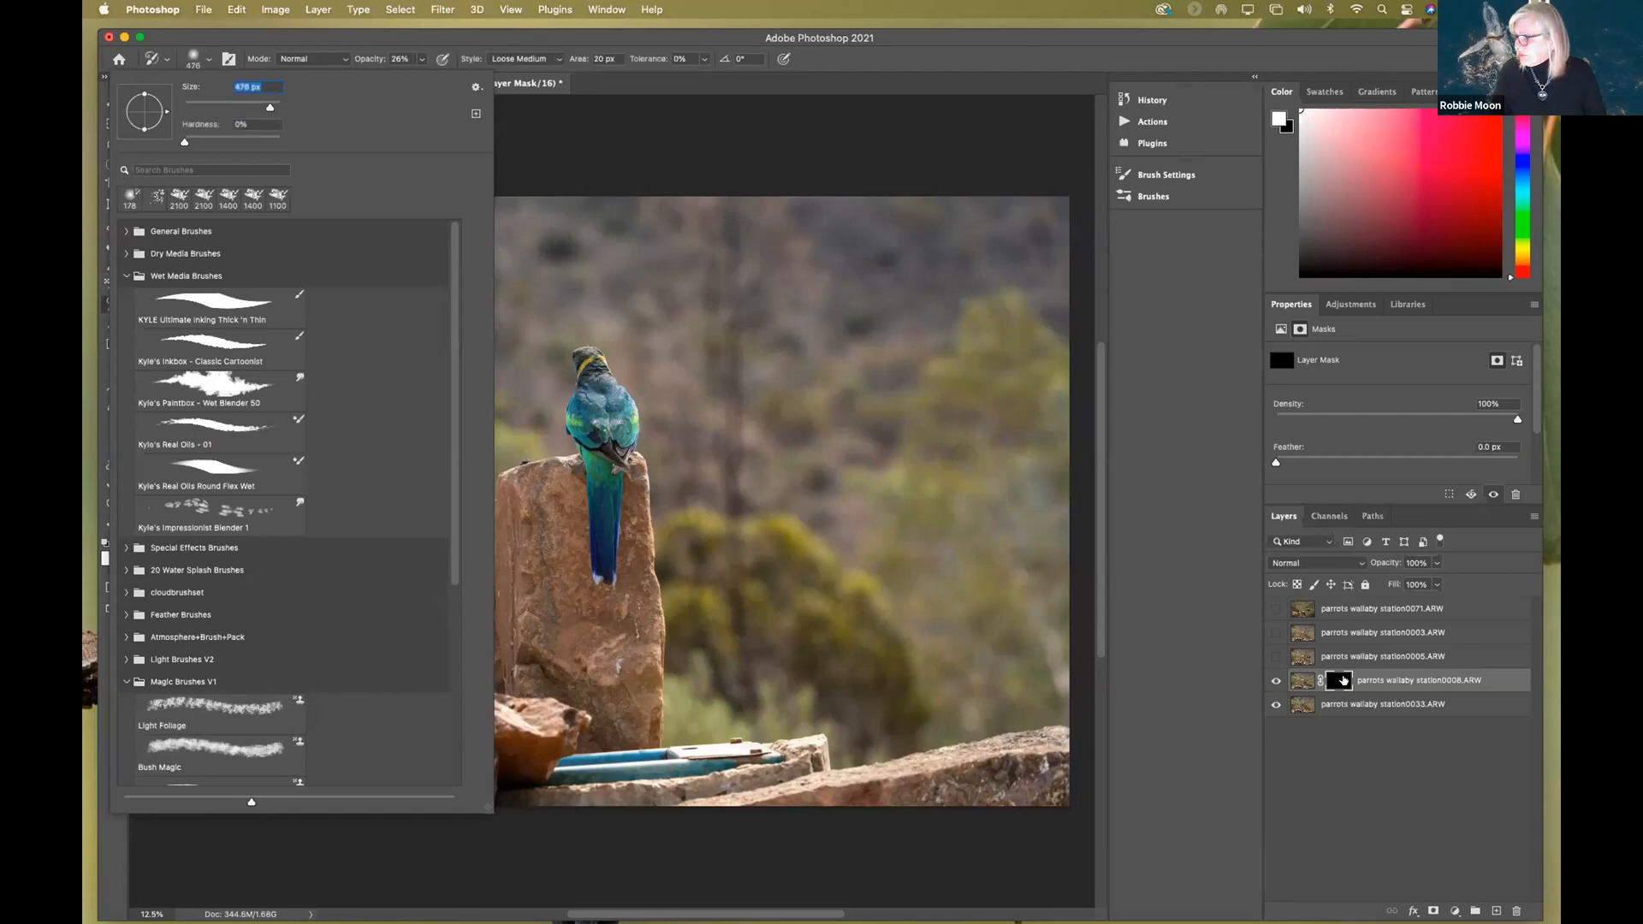
pyautogui.click(1344, 680)
pyautogui.click(1302, 680)
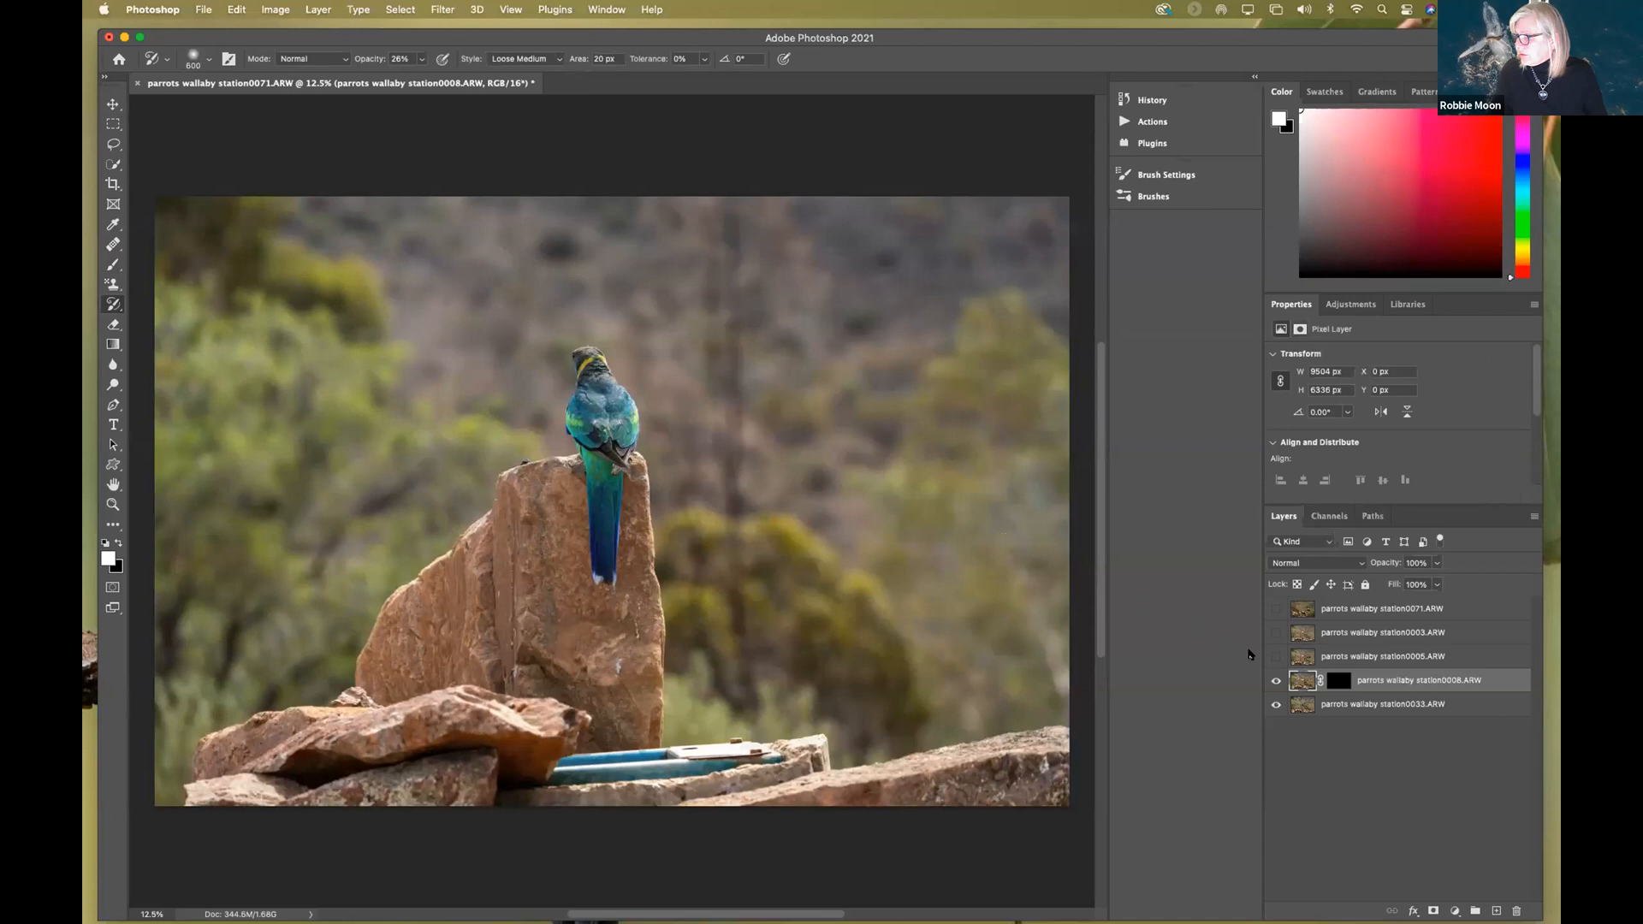
pyautogui.click(1326, 680)
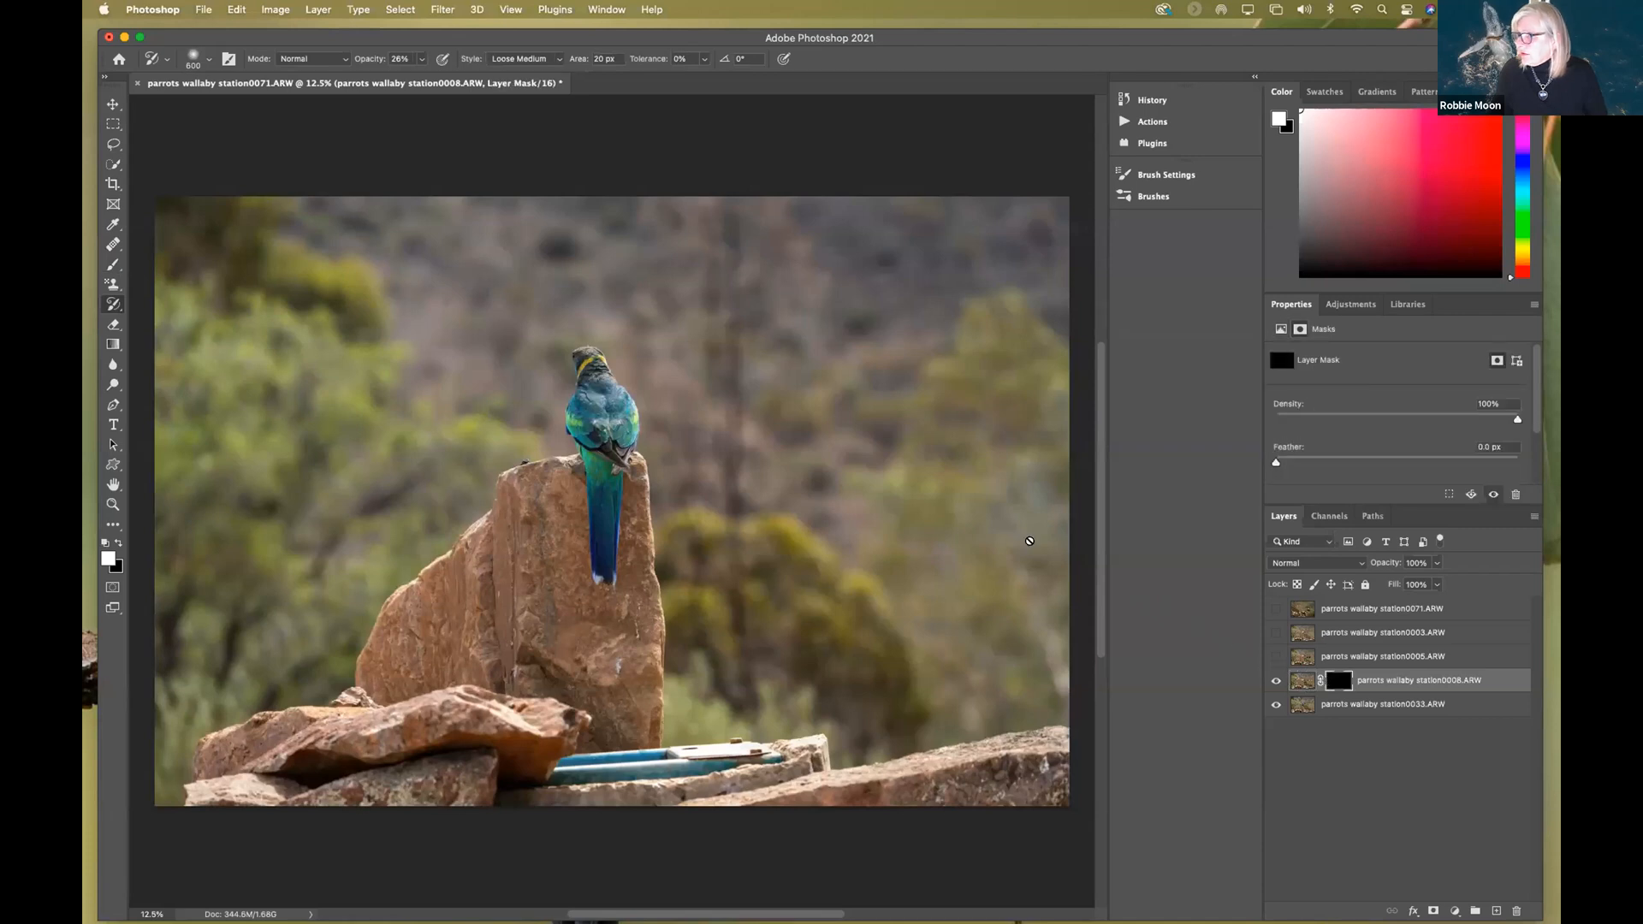
pyautogui.click(116, 305)
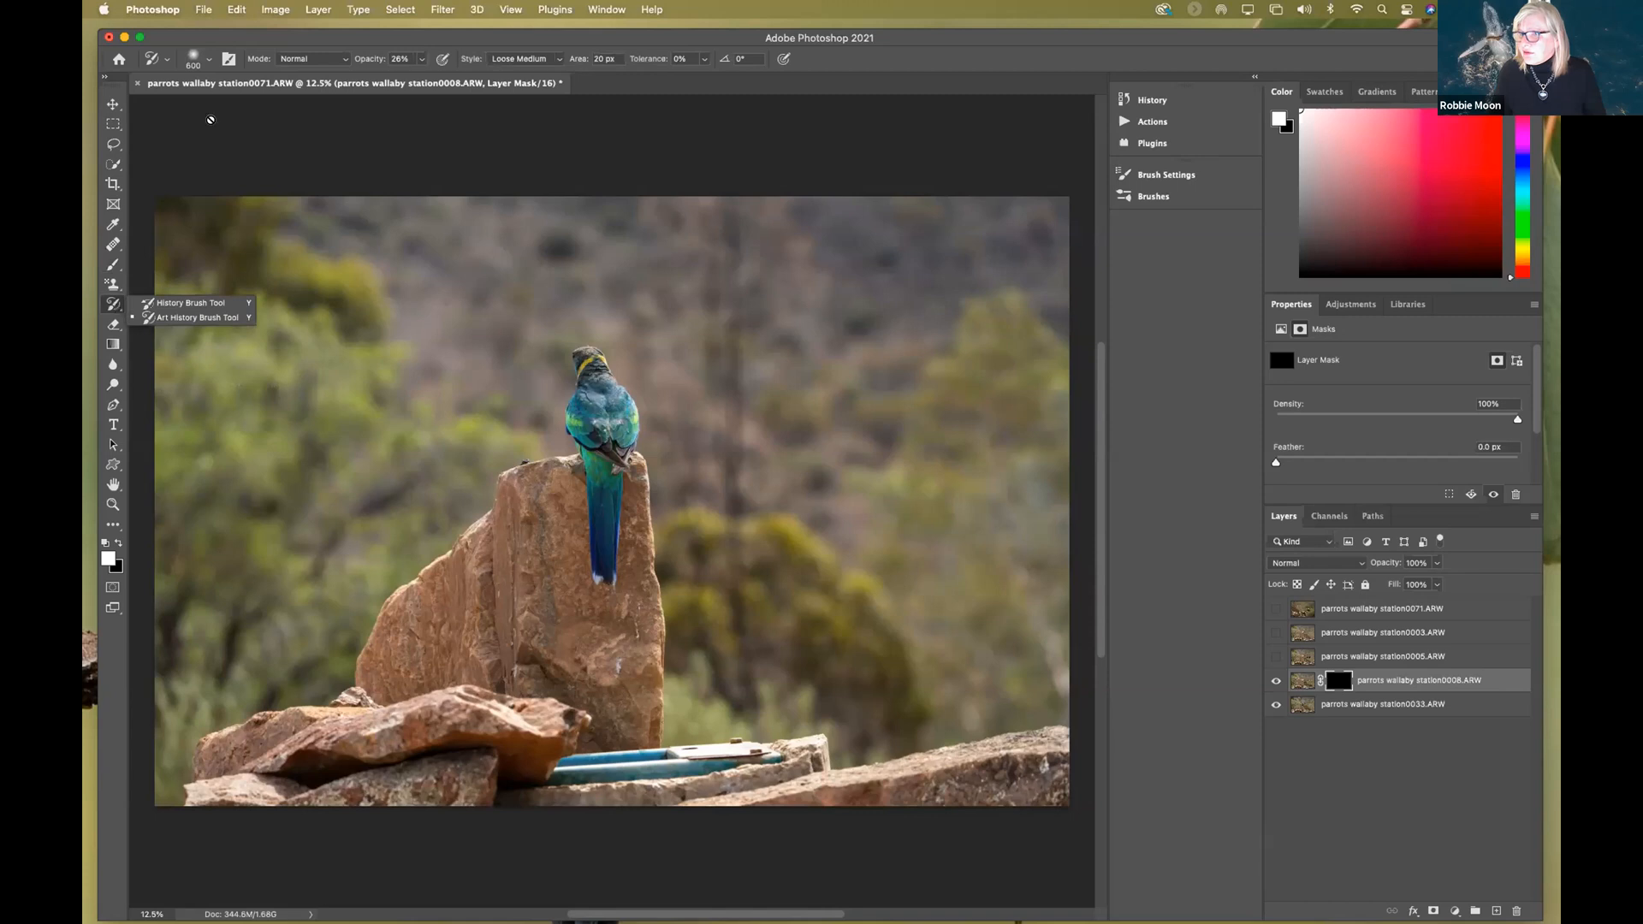
pyautogui.click(242, 100)
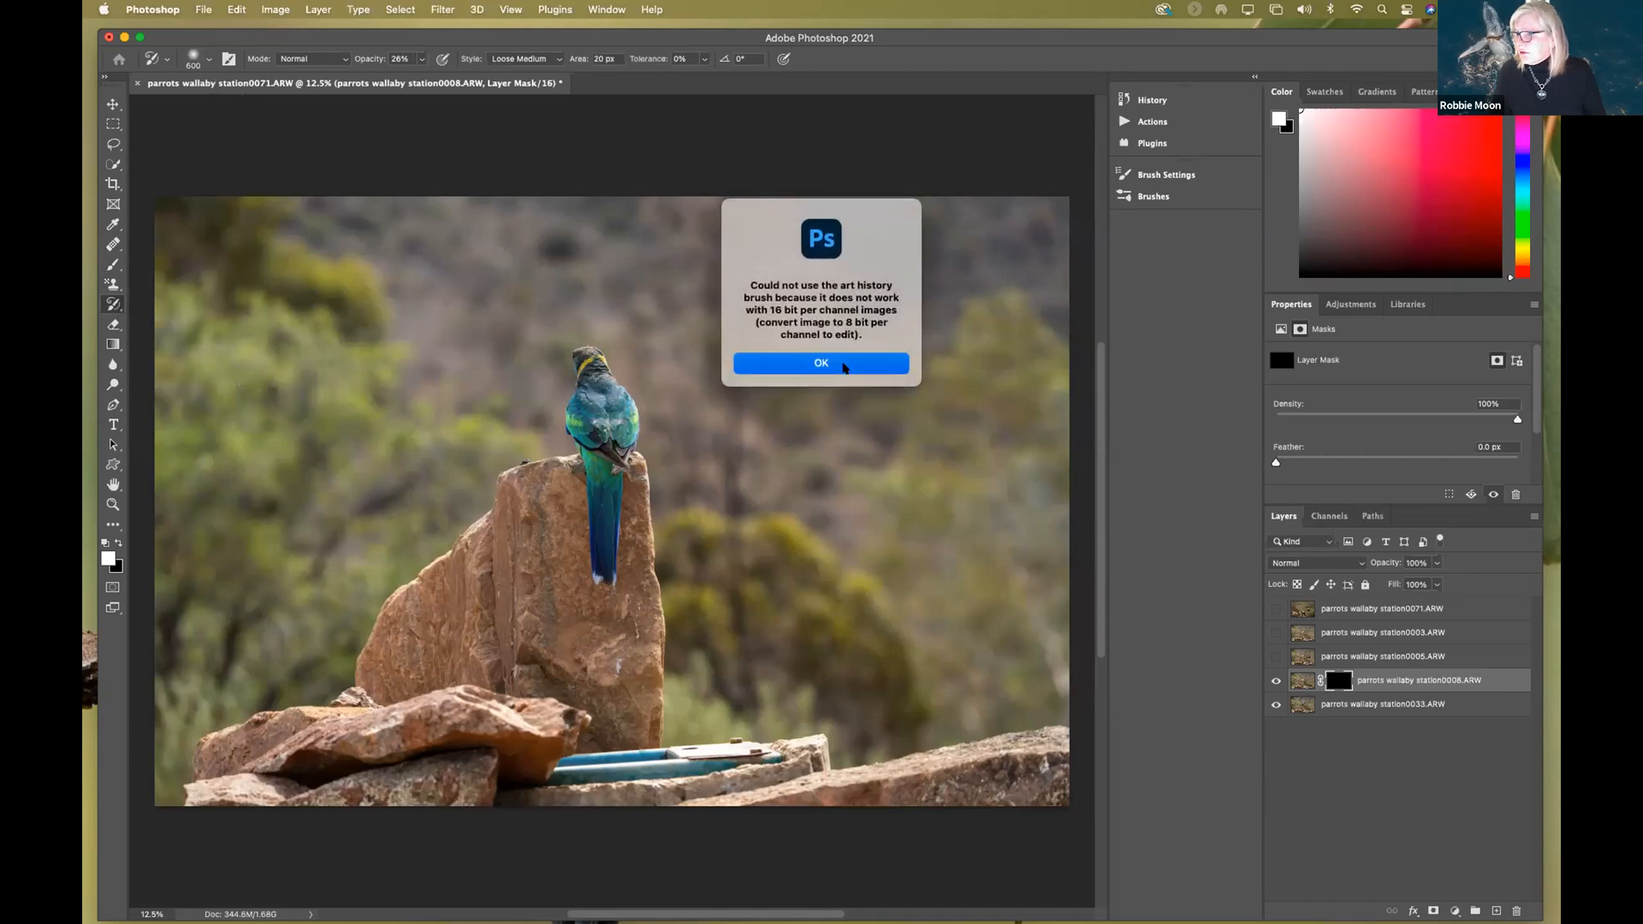
pyautogui.click(843, 366)
pyautogui.click(208, 60)
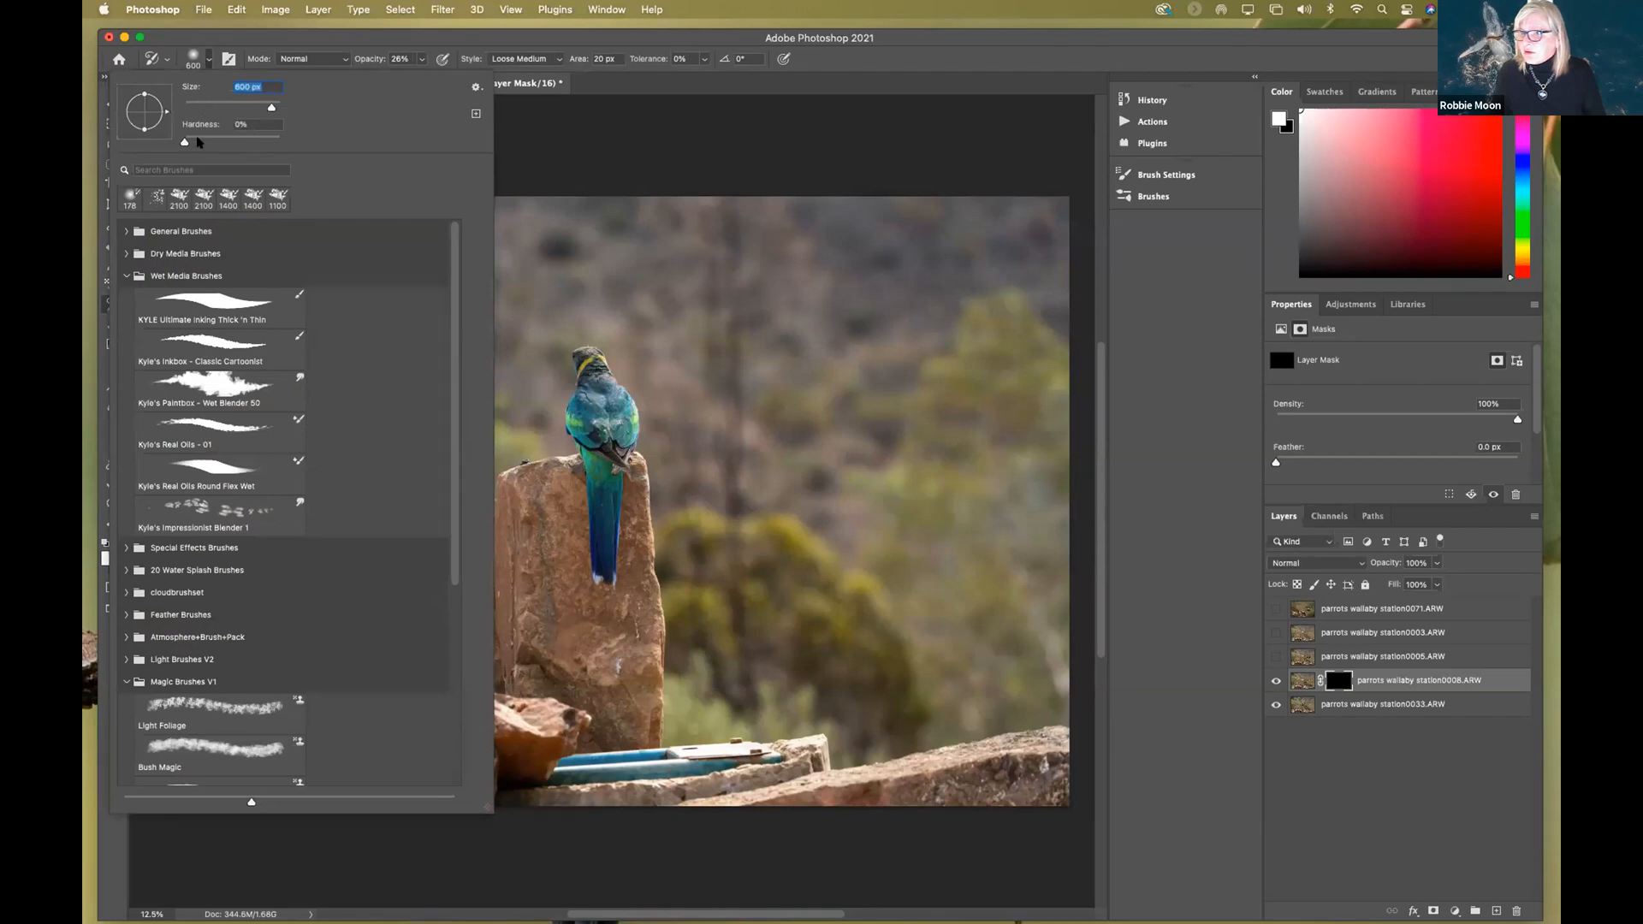
pyautogui.click(126, 231)
pyautogui.click(591, 148)
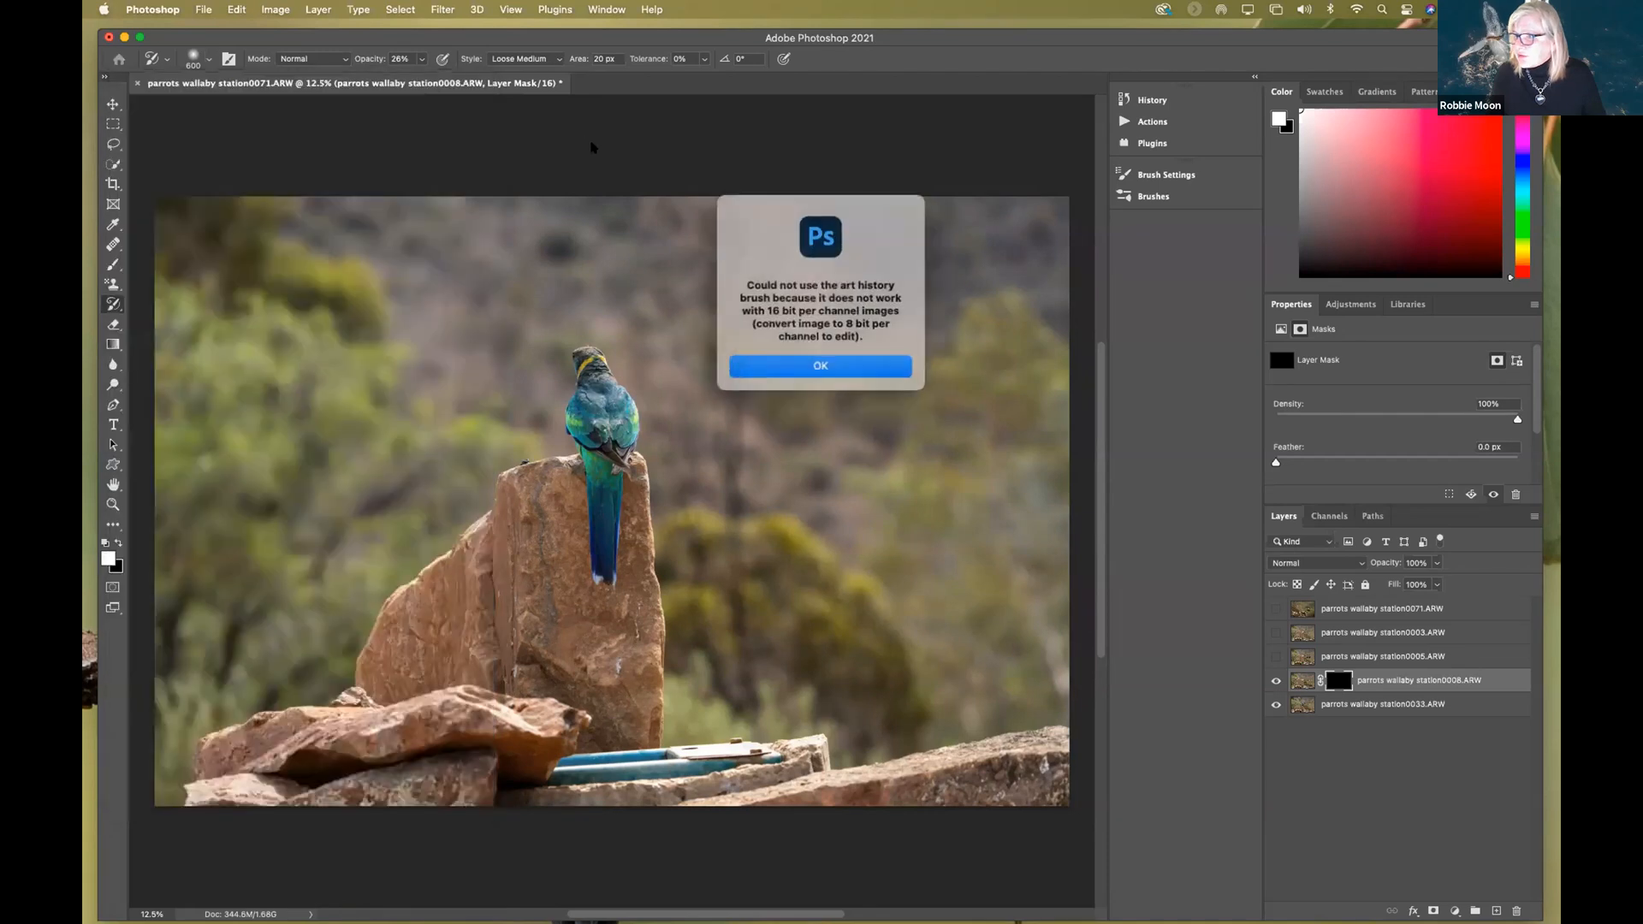
pyautogui.click(802, 360)
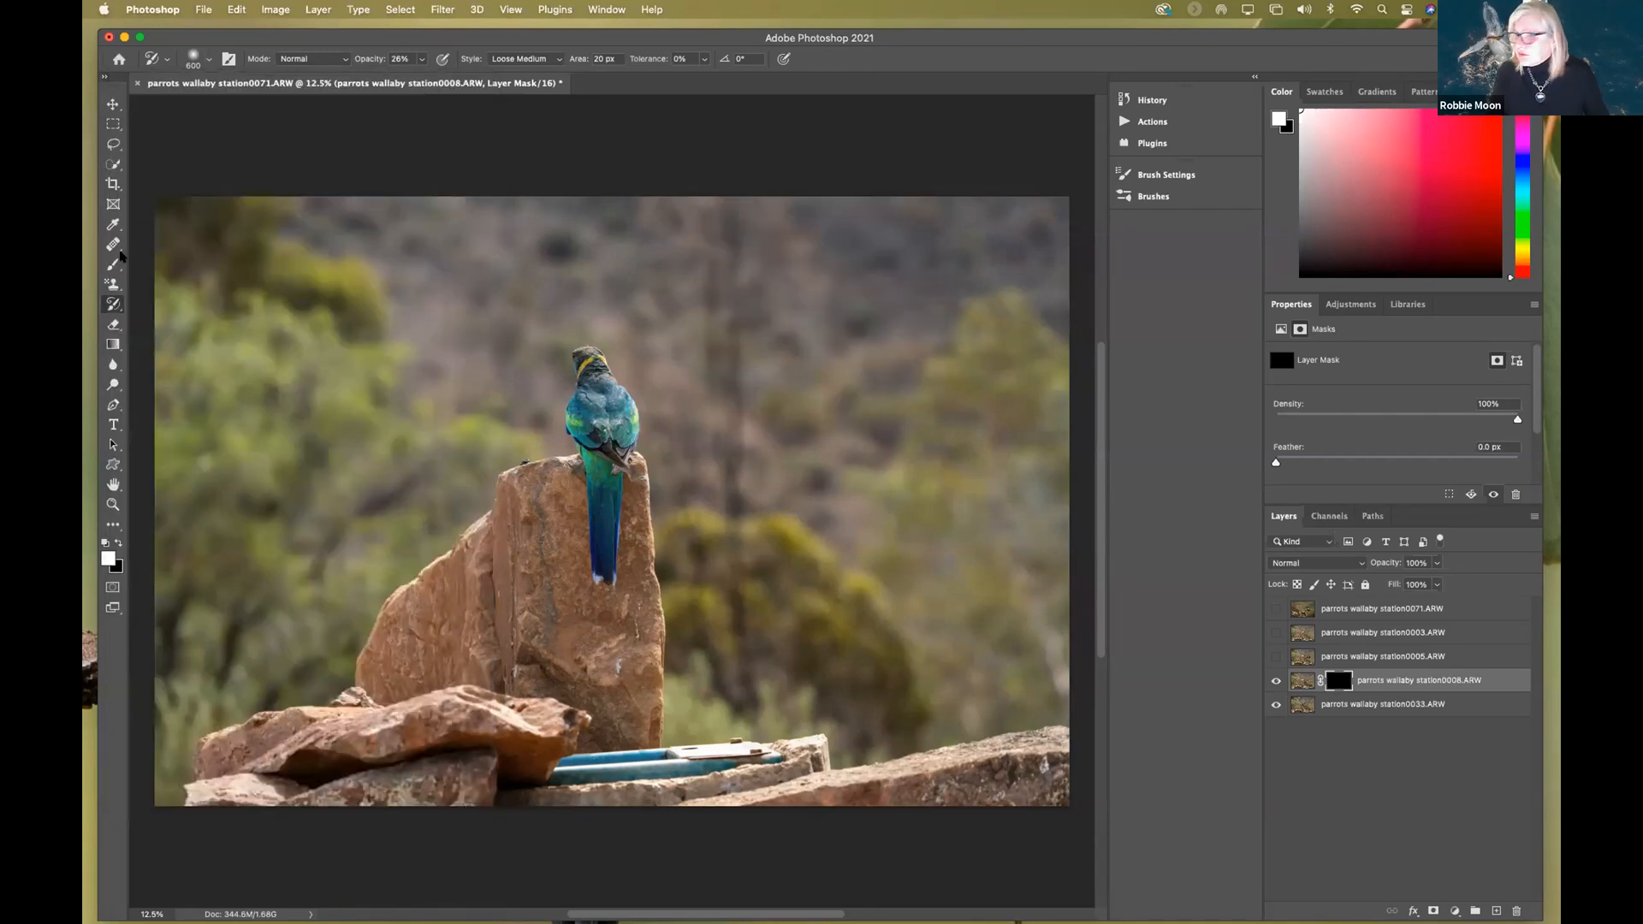
# - Activate the Brush tool and choose the Soft Round tip from General Brushes at 428 px
pyautogui.click(115, 265)
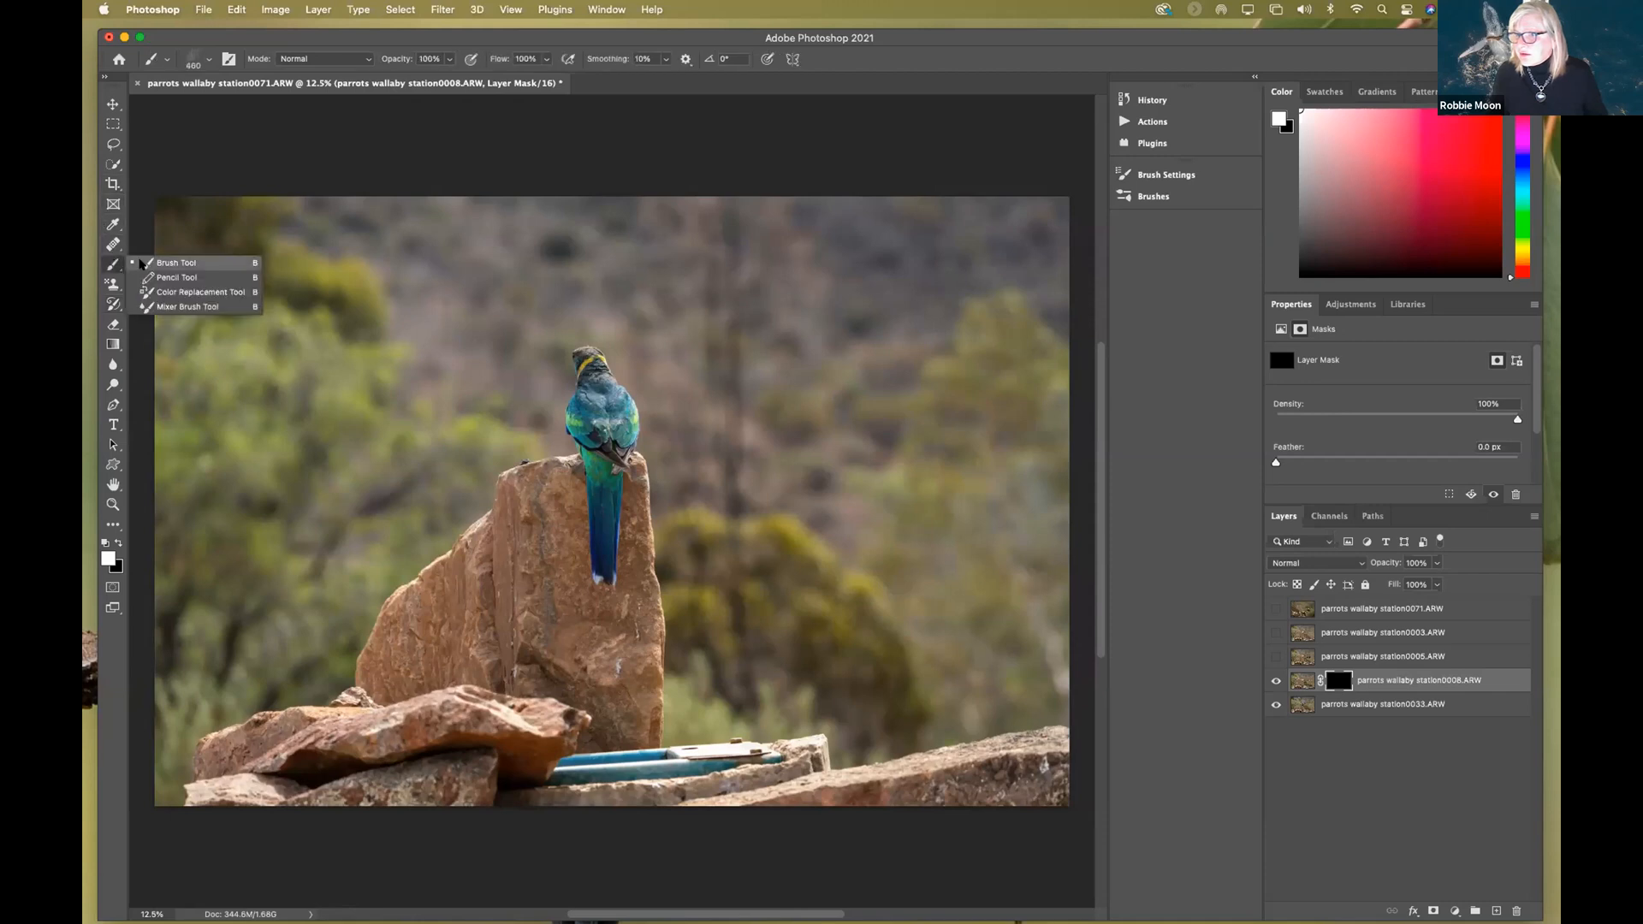
pyautogui.click(176, 263)
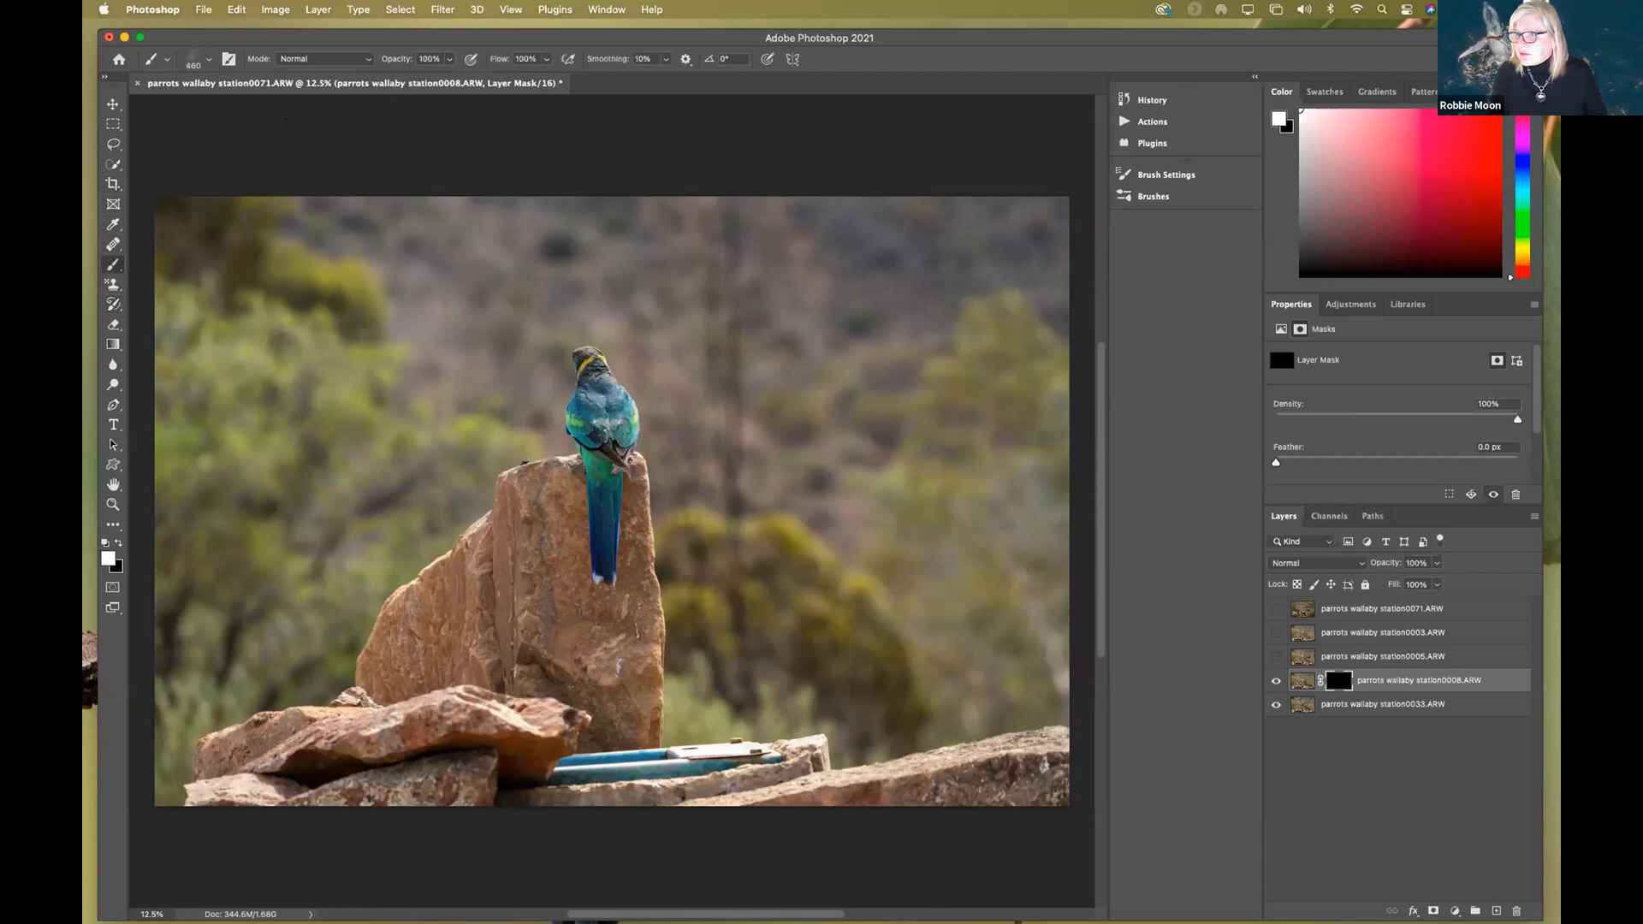
pyautogui.click(209, 62)
pyautogui.moveTo(269, 107); pyautogui.dragTo(266, 108)
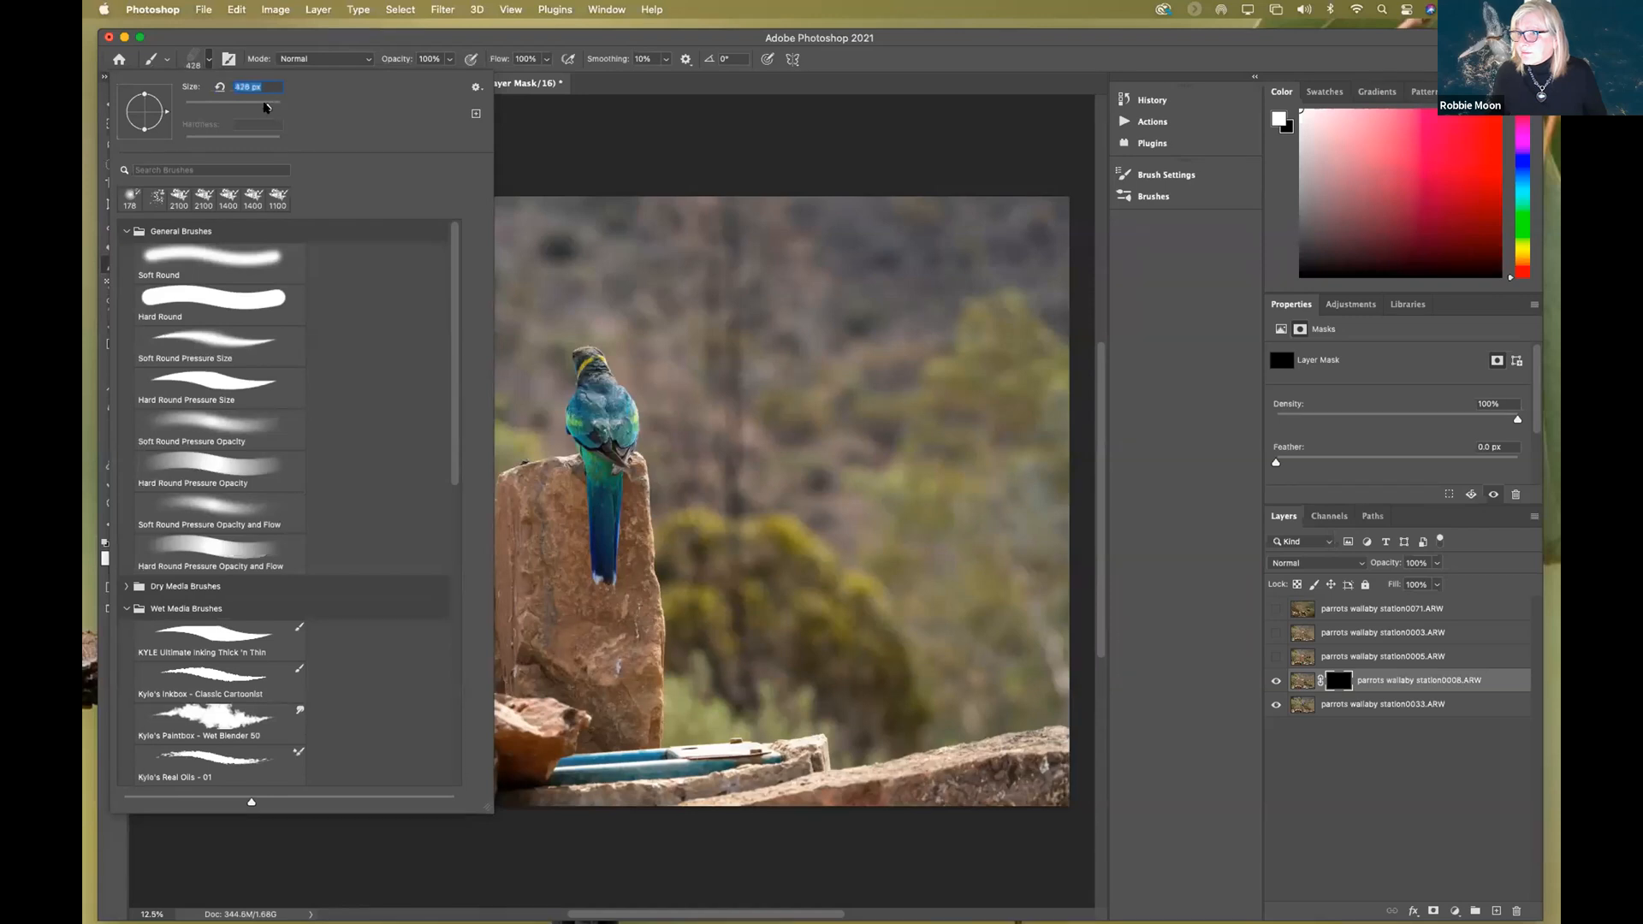
pyautogui.click(201, 249)
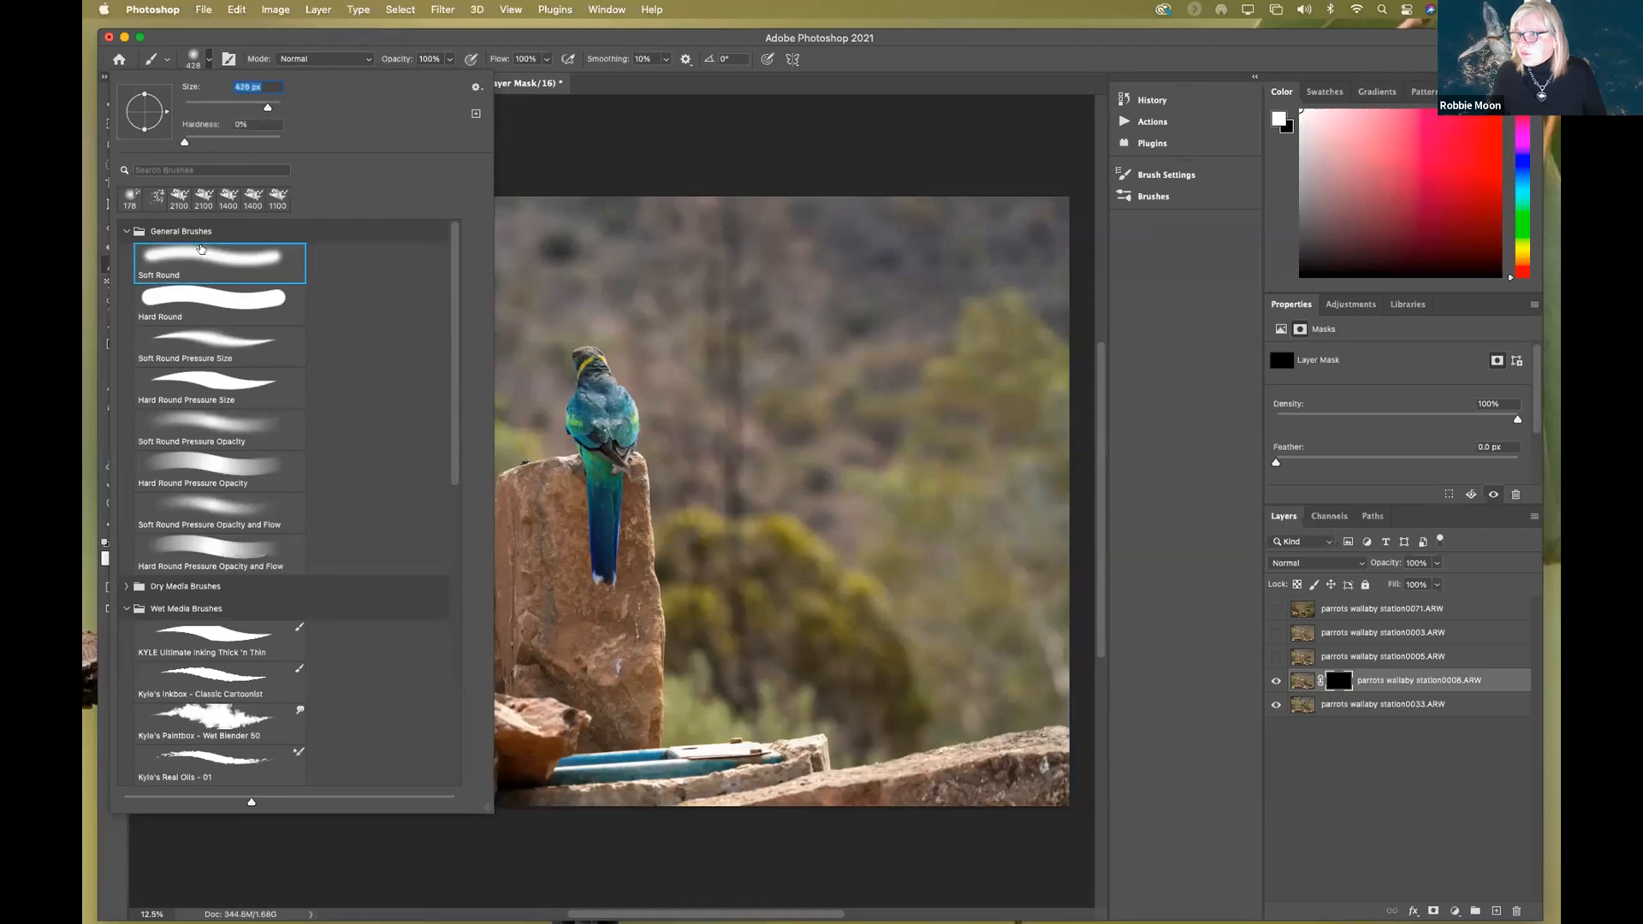
pyautogui.doubleClick(199, 247)
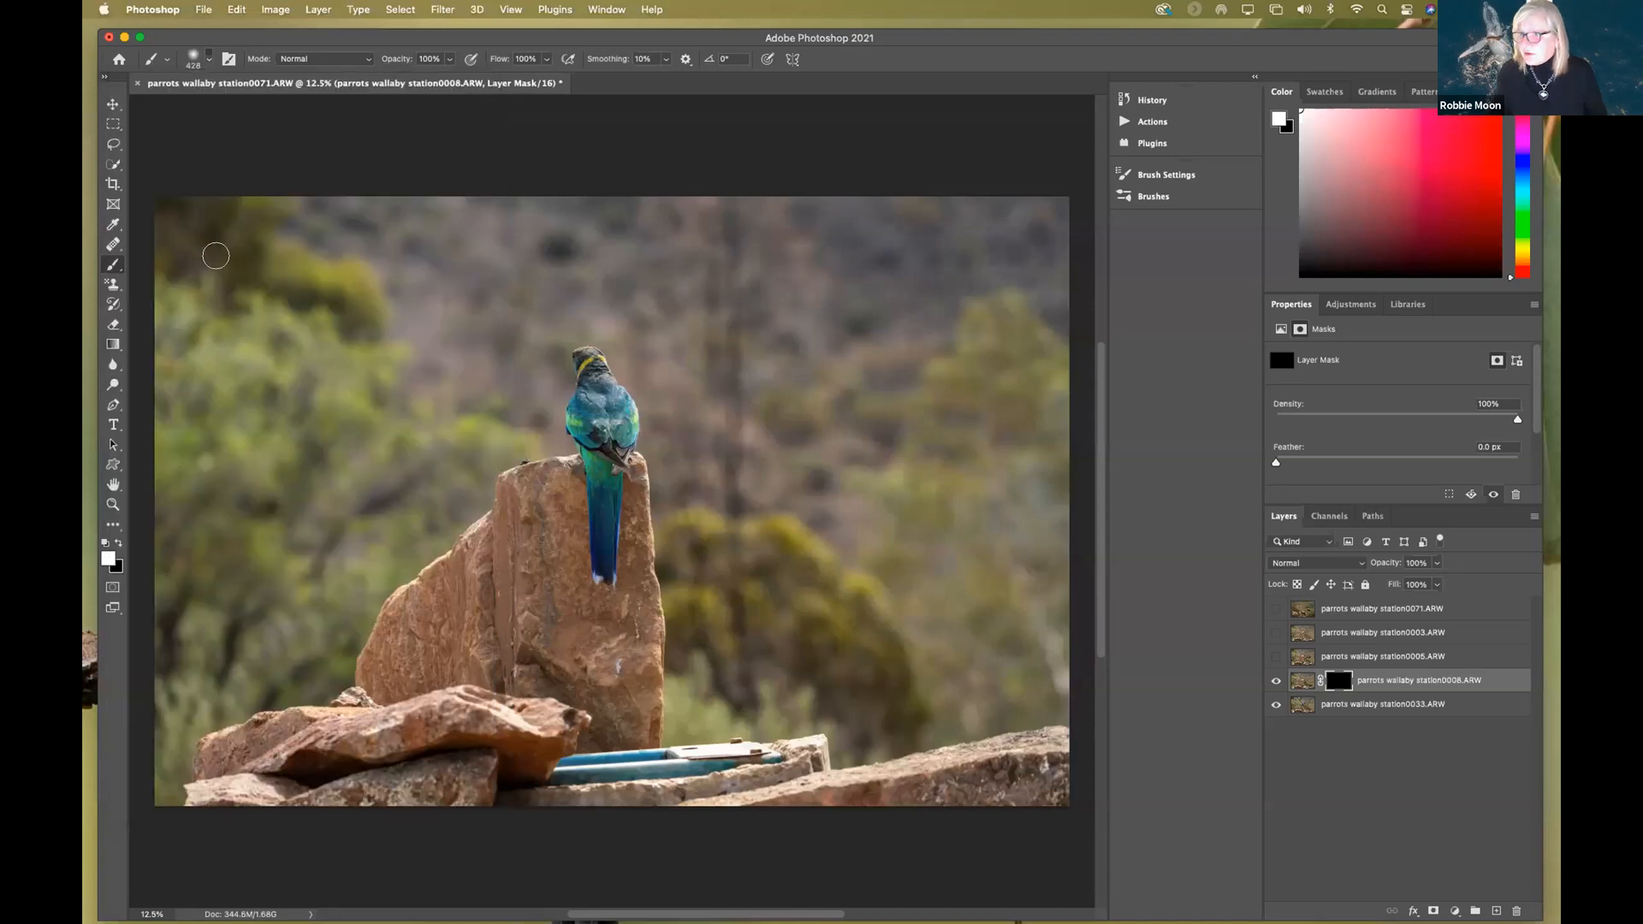
# - Enlarge the brush to 1400 px and paint white on the station0008 mask to reveal the parrot standing on the low rock
pyautogui.press(']')
pyautogui.press(']')
pyautogui.press(']')
pyautogui.press(']')
pyautogui.press(']')
pyautogui.press(']')
pyautogui.press(']')
pyautogui.press(']')
pyautogui.press(']')
pyautogui.press(']')
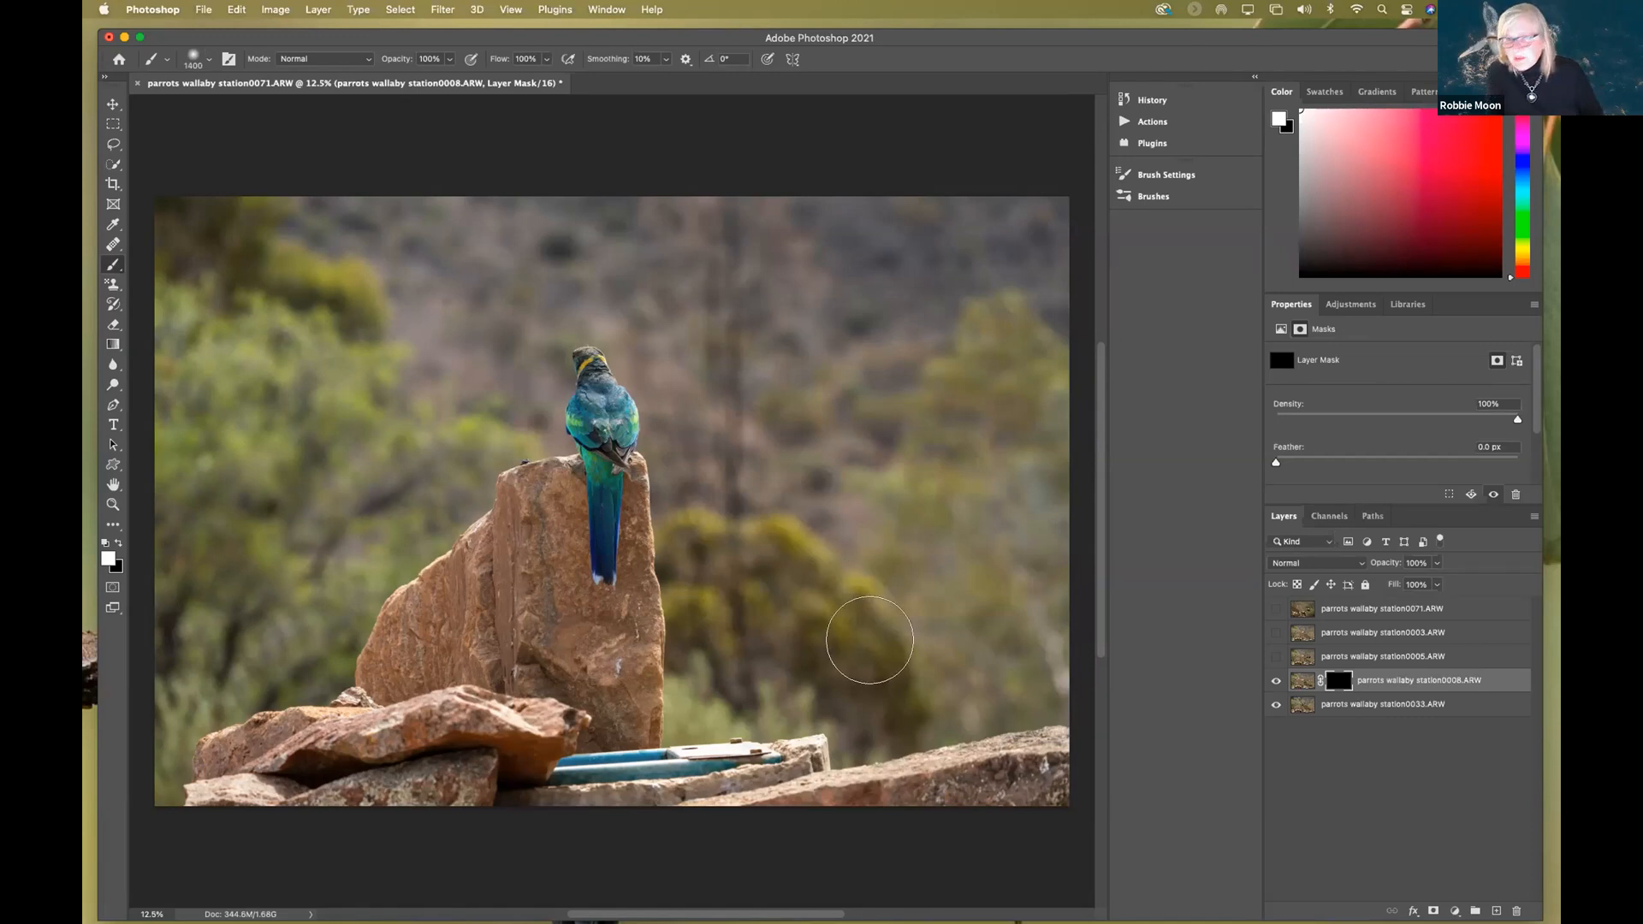
pyautogui.moveTo(902, 659)
pyautogui.mouseDown()
pyautogui.moveTo(944, 667)
pyautogui.moveTo(941, 706)
pyautogui.moveTo(894, 717)
pyautogui.moveTo(933, 701)
pyautogui.moveTo(933, 662)
pyautogui.moveTo(944, 691)
pyautogui.moveTo(882, 711)
pyautogui.mouseUp()
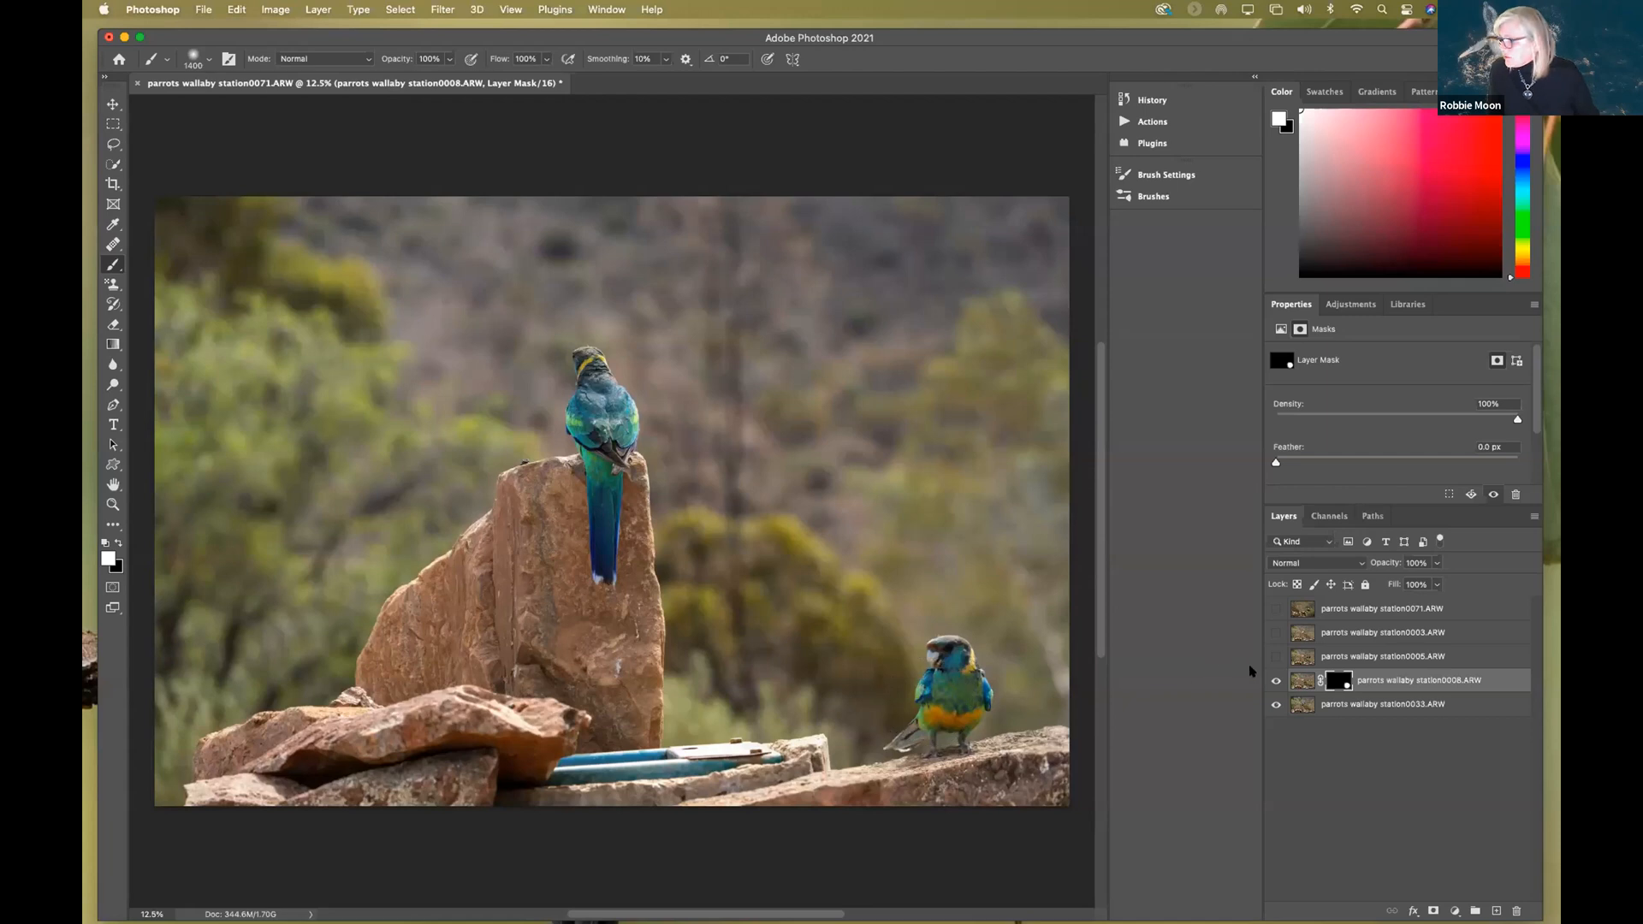
# - Show the parrots wallaby station0005.ARW layer, add an inverted black mask, and paint white to reveal only its flying parrot
pyautogui.click(1275, 657)
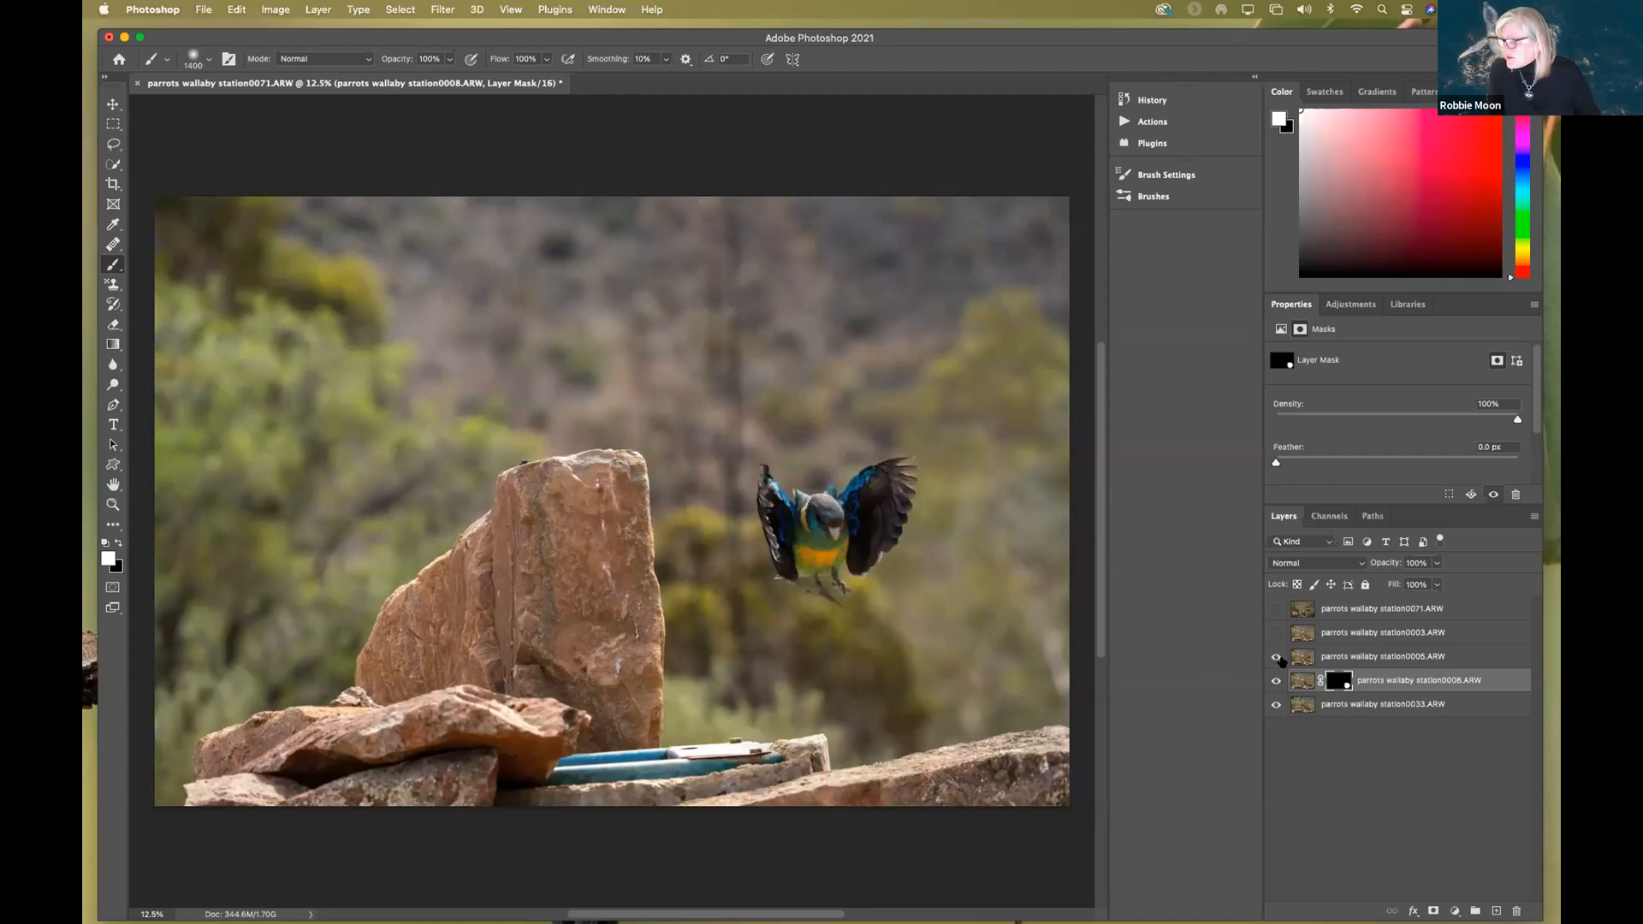
pyautogui.click(1330, 657)
pyautogui.click(1433, 911)
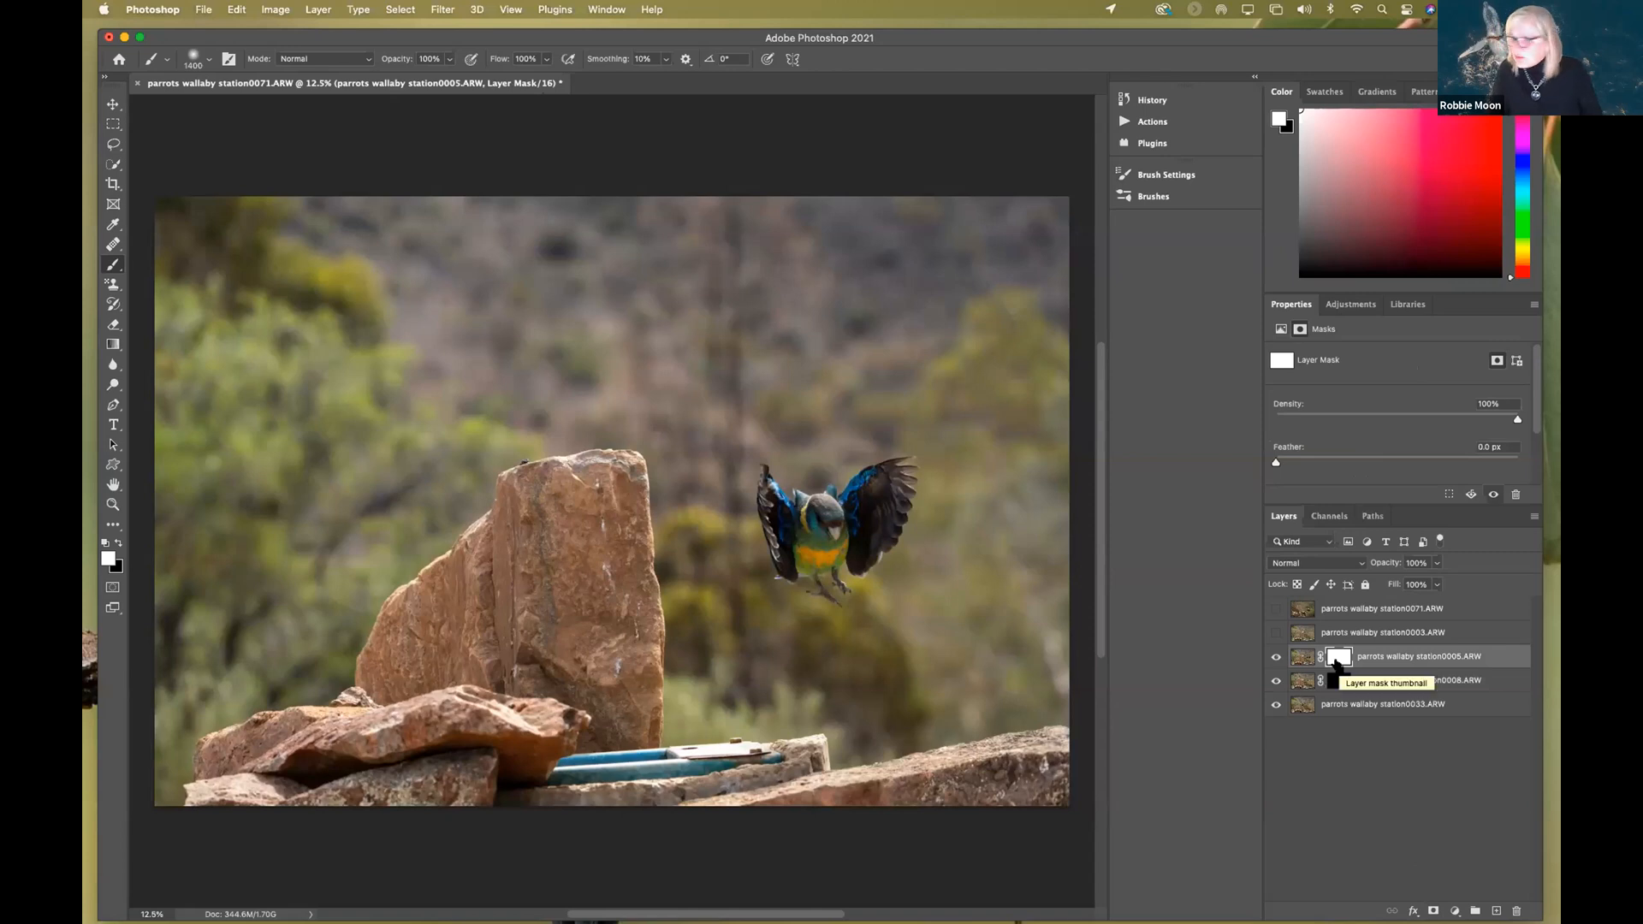
pyautogui.press('super+i')
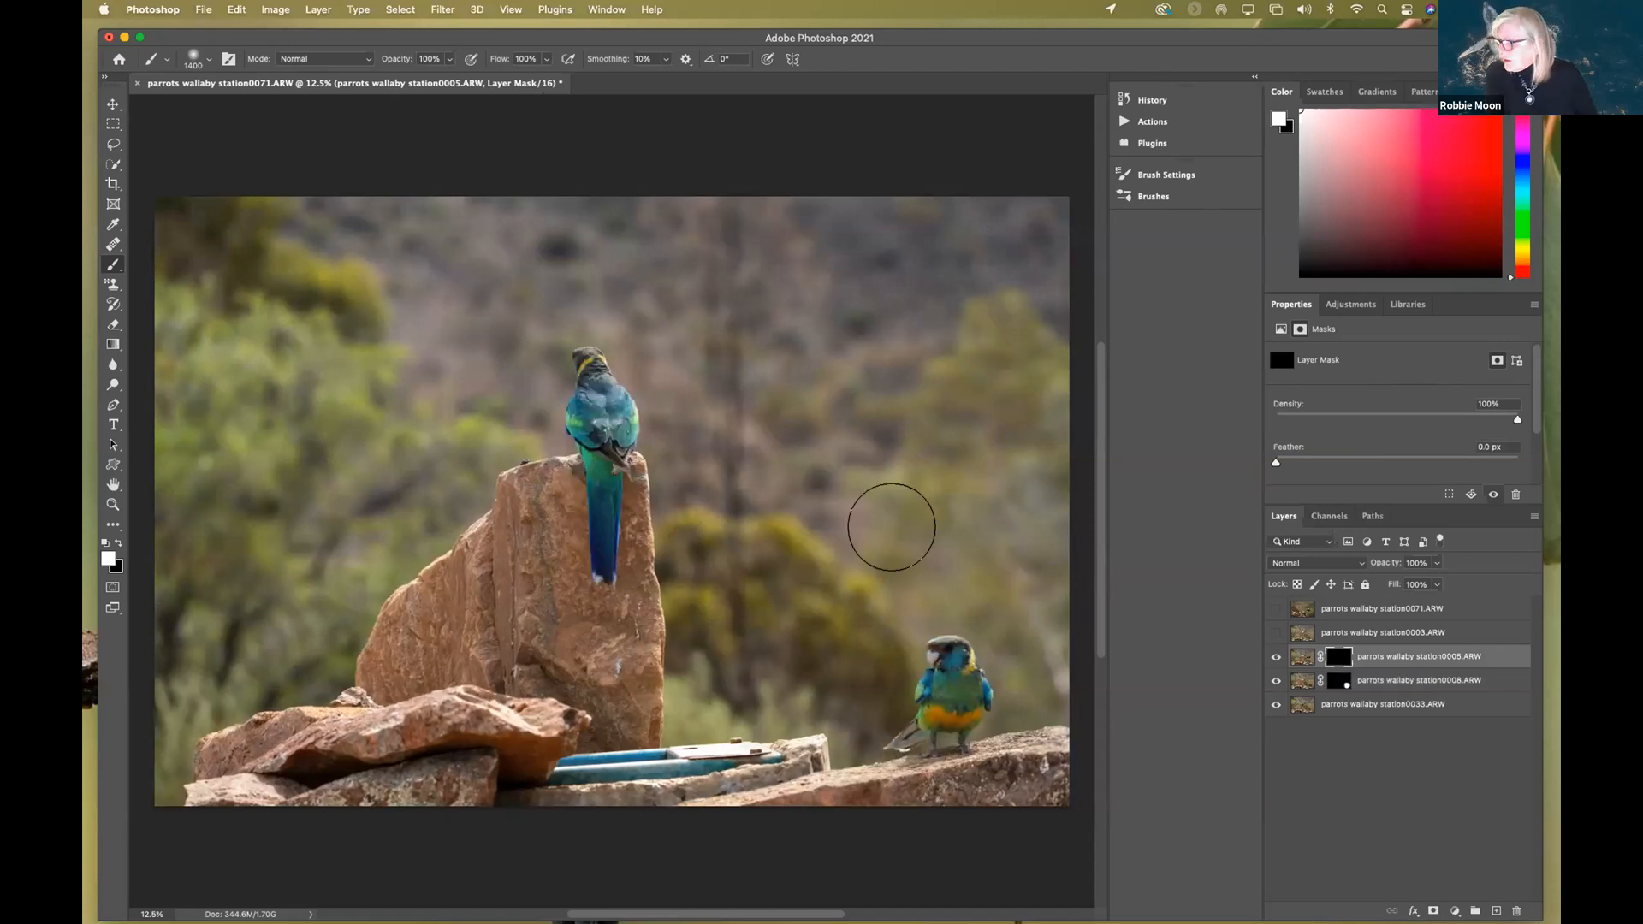
pyautogui.click(812, 532)
pyautogui.moveTo(811, 532)
pyautogui.mouseDown()
pyautogui.moveTo(775, 505)
pyautogui.moveTo(798, 555)
pyautogui.moveTo(881, 481)
pyautogui.moveTo(792, 502)
pyautogui.moveTo(770, 480)
pyautogui.moveTo(800, 522)
pyautogui.moveTo(792, 555)
pyautogui.mouseUp()
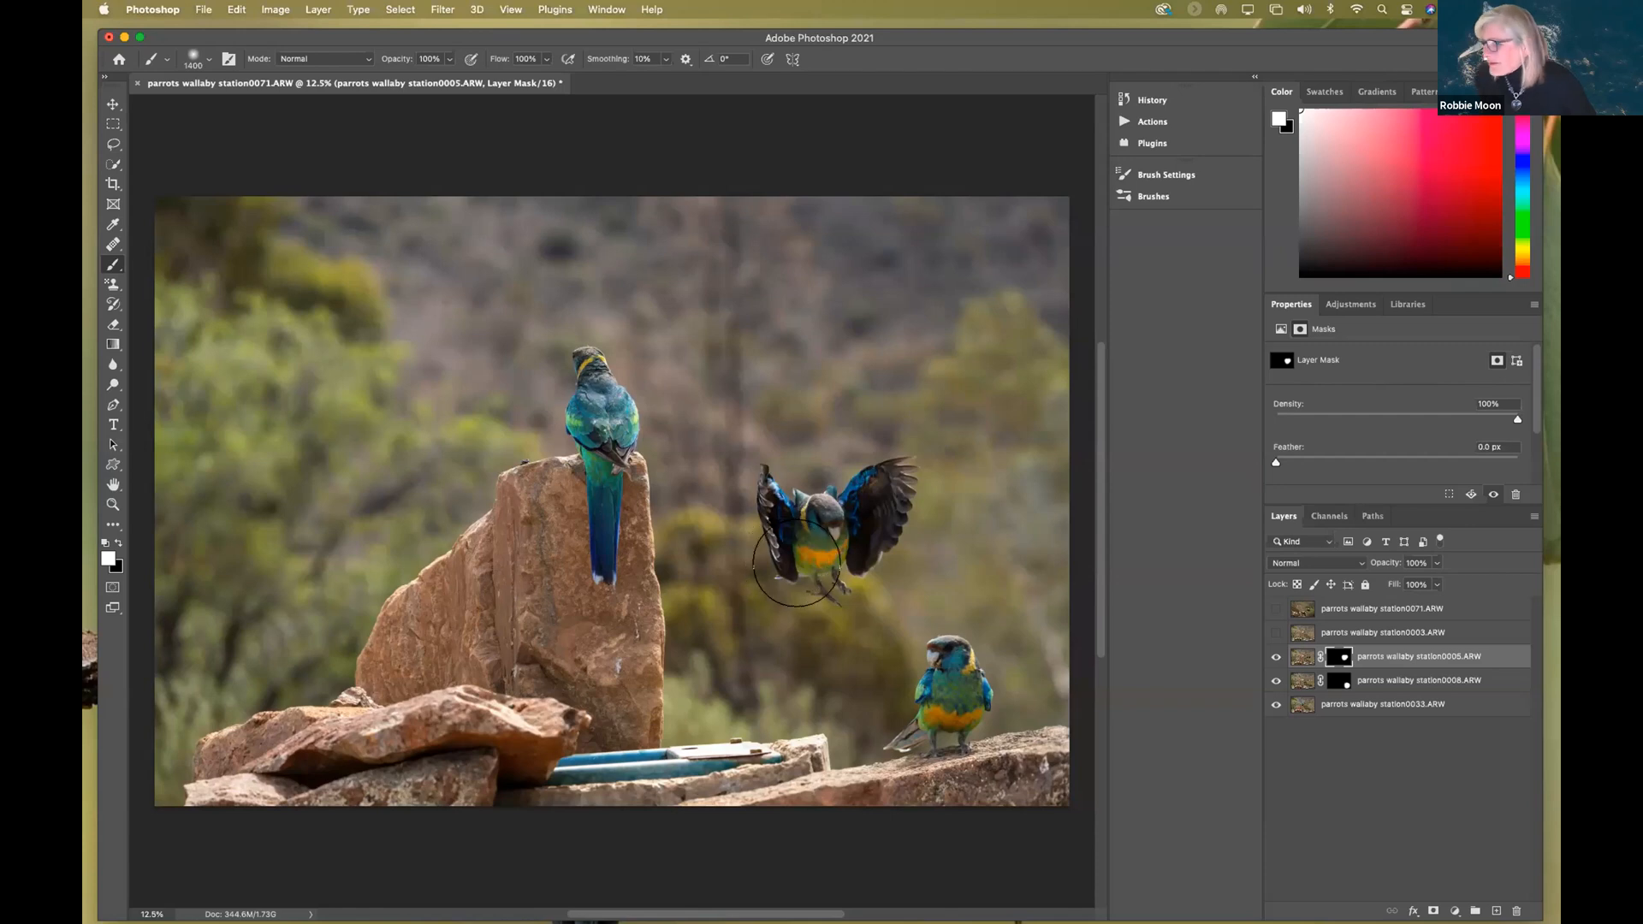
# - Preview the parrots wallaby station0003.ARW layer and hide it again
pyautogui.click(1276, 634)
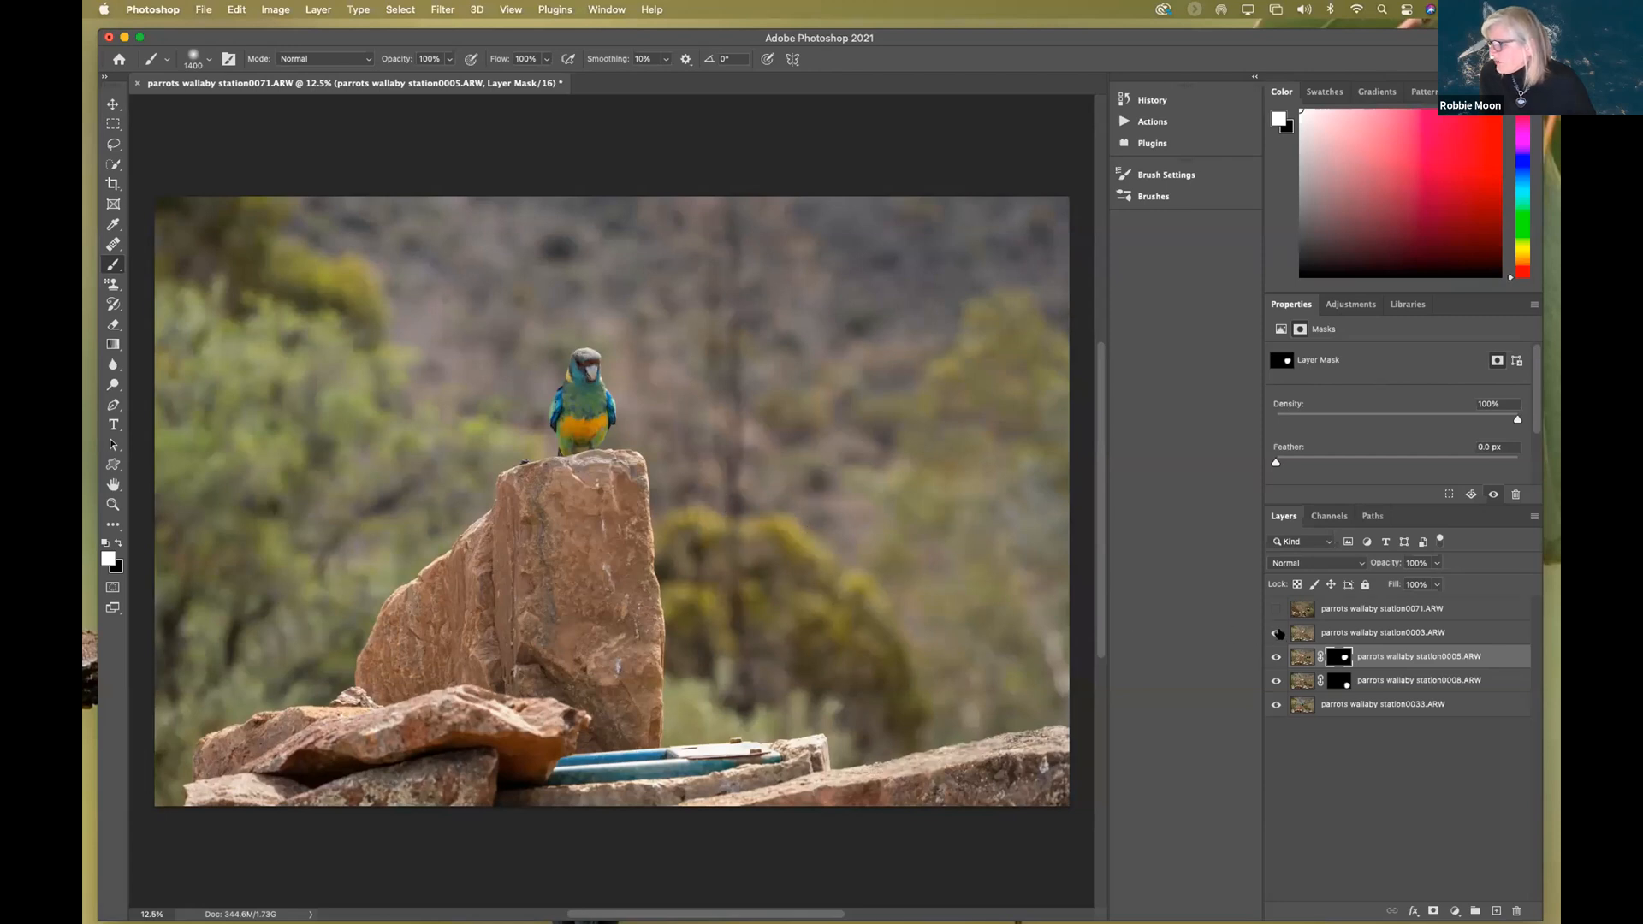
pyautogui.click(1276, 632)
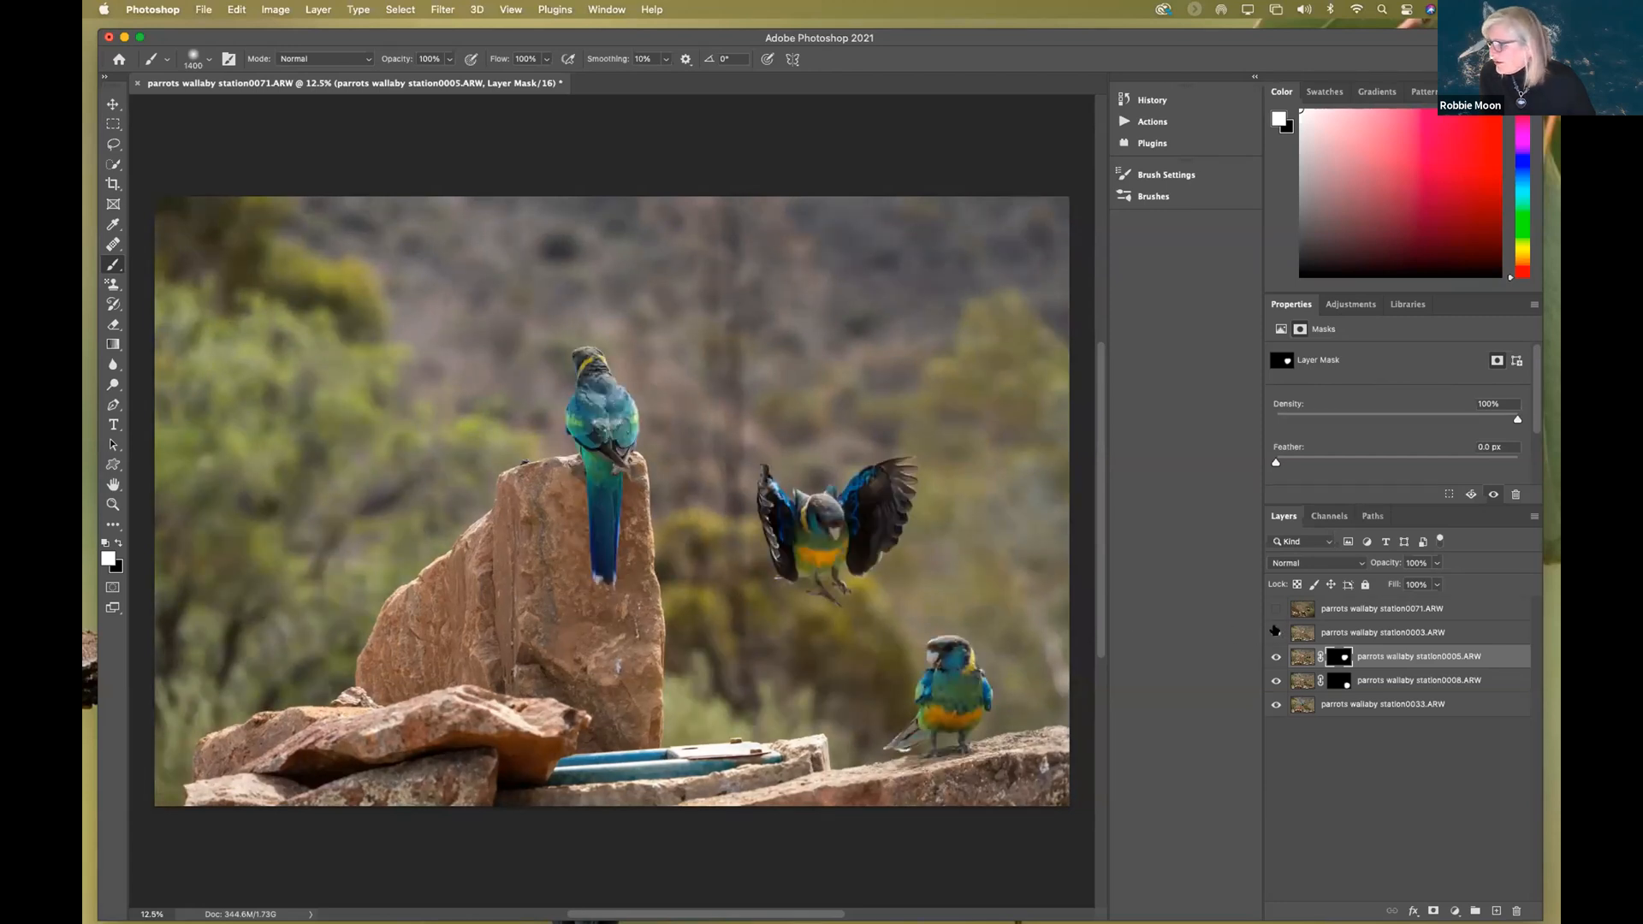
# - Show the parrots wallaby station0003.ARW layer, add an inverted black mask, and paint white to reveal its parrot on the tall rock
pyautogui.click(1275, 631)
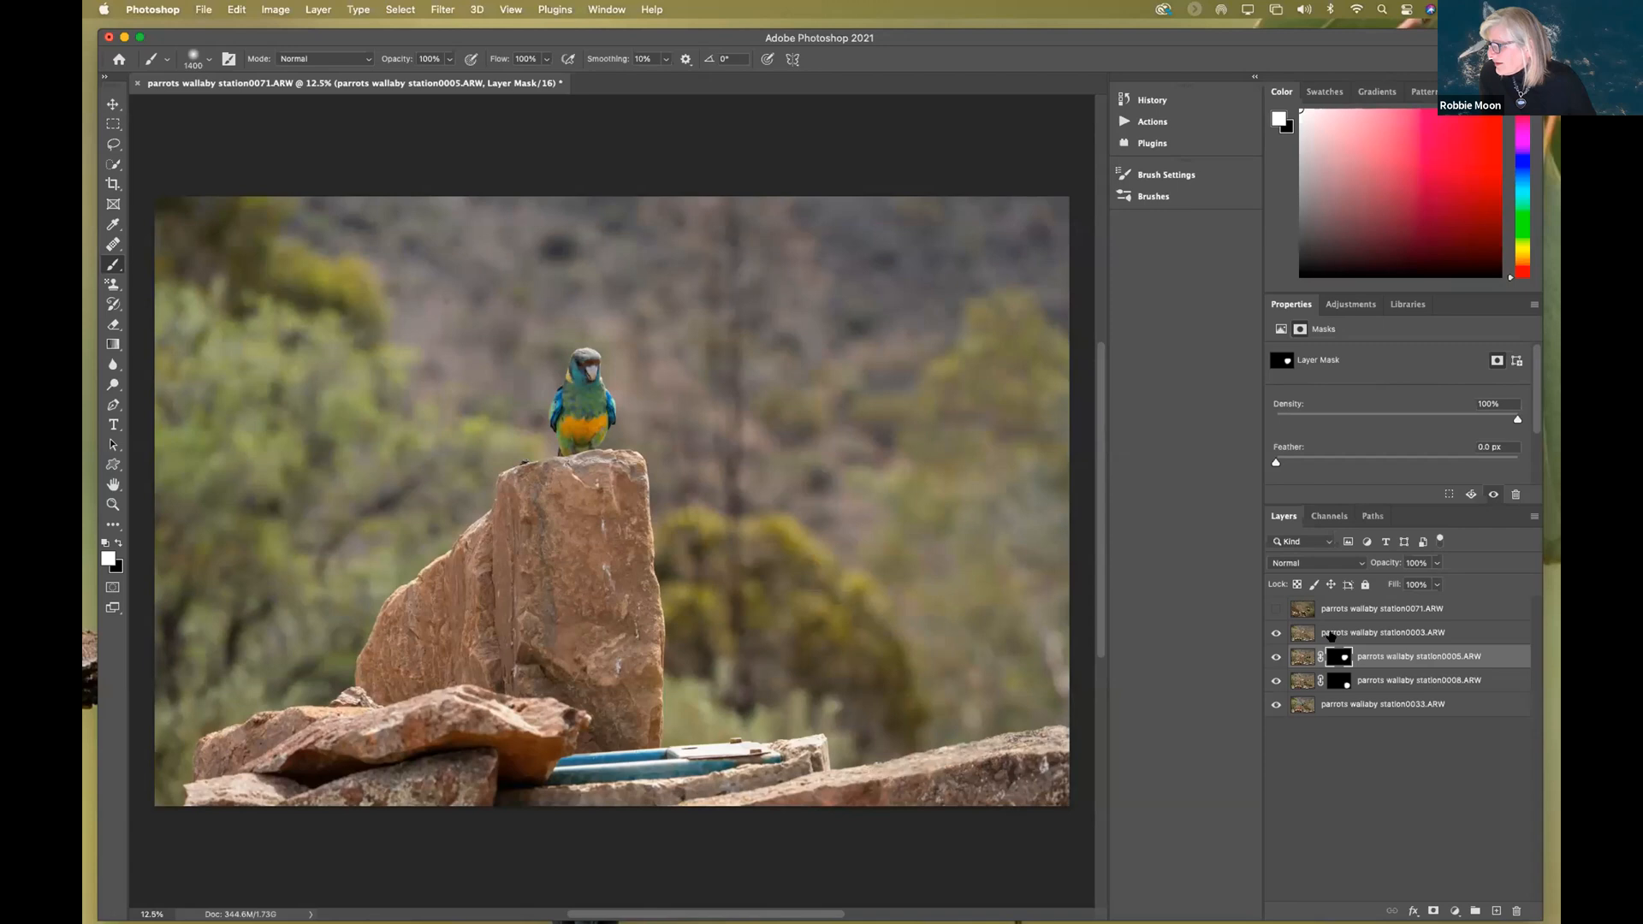
pyautogui.click(1332, 635)
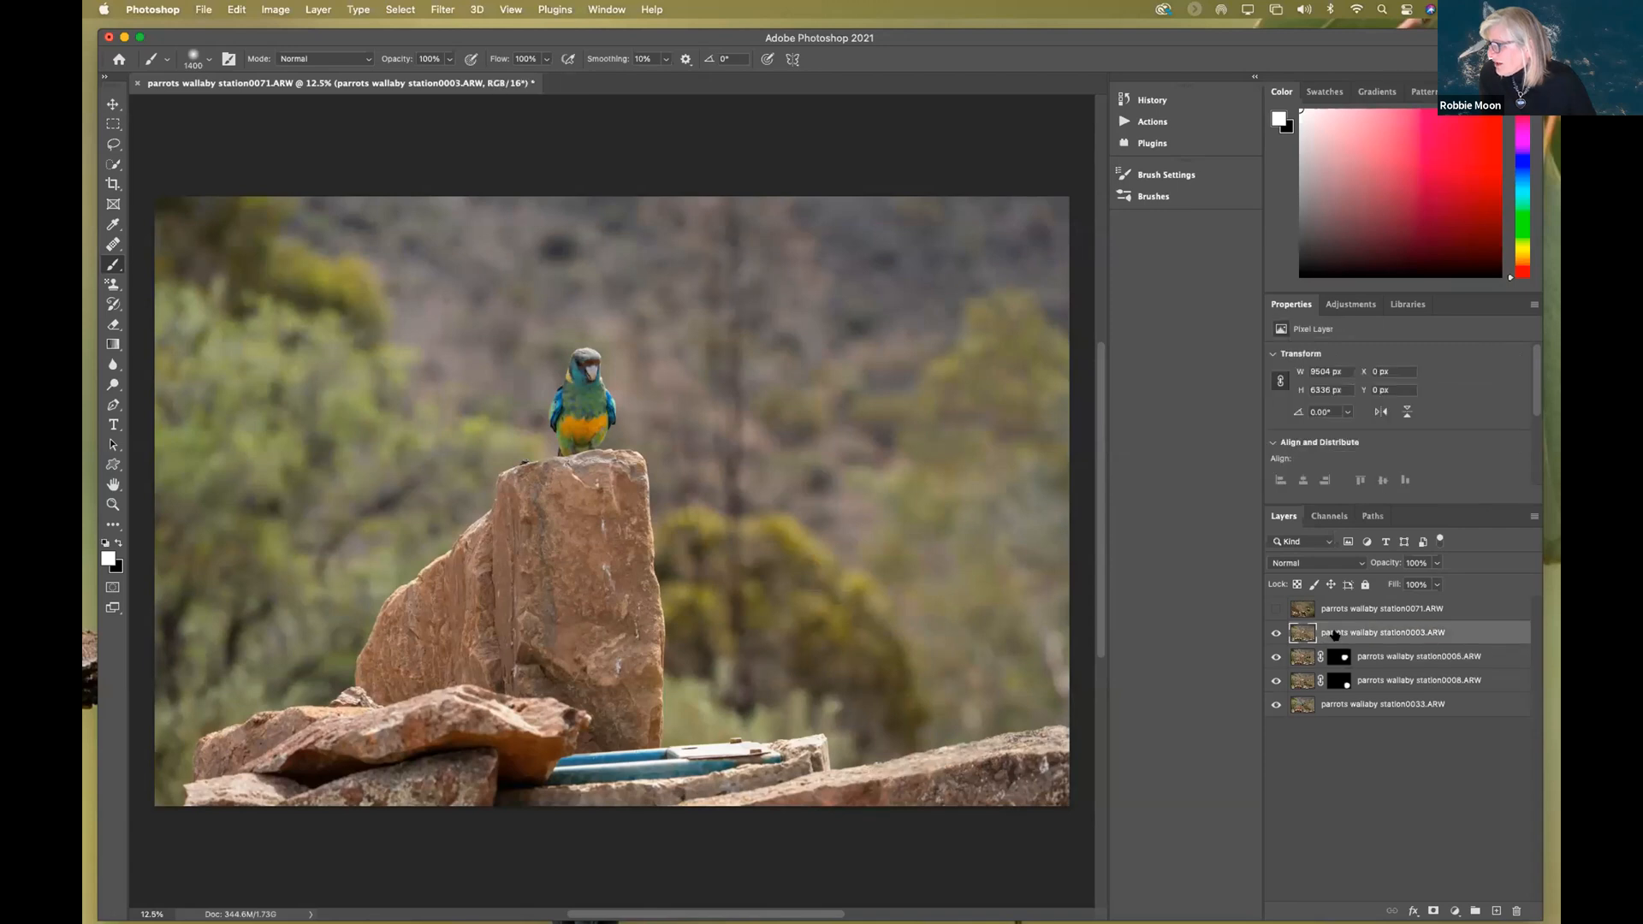
pyautogui.click(1433, 911)
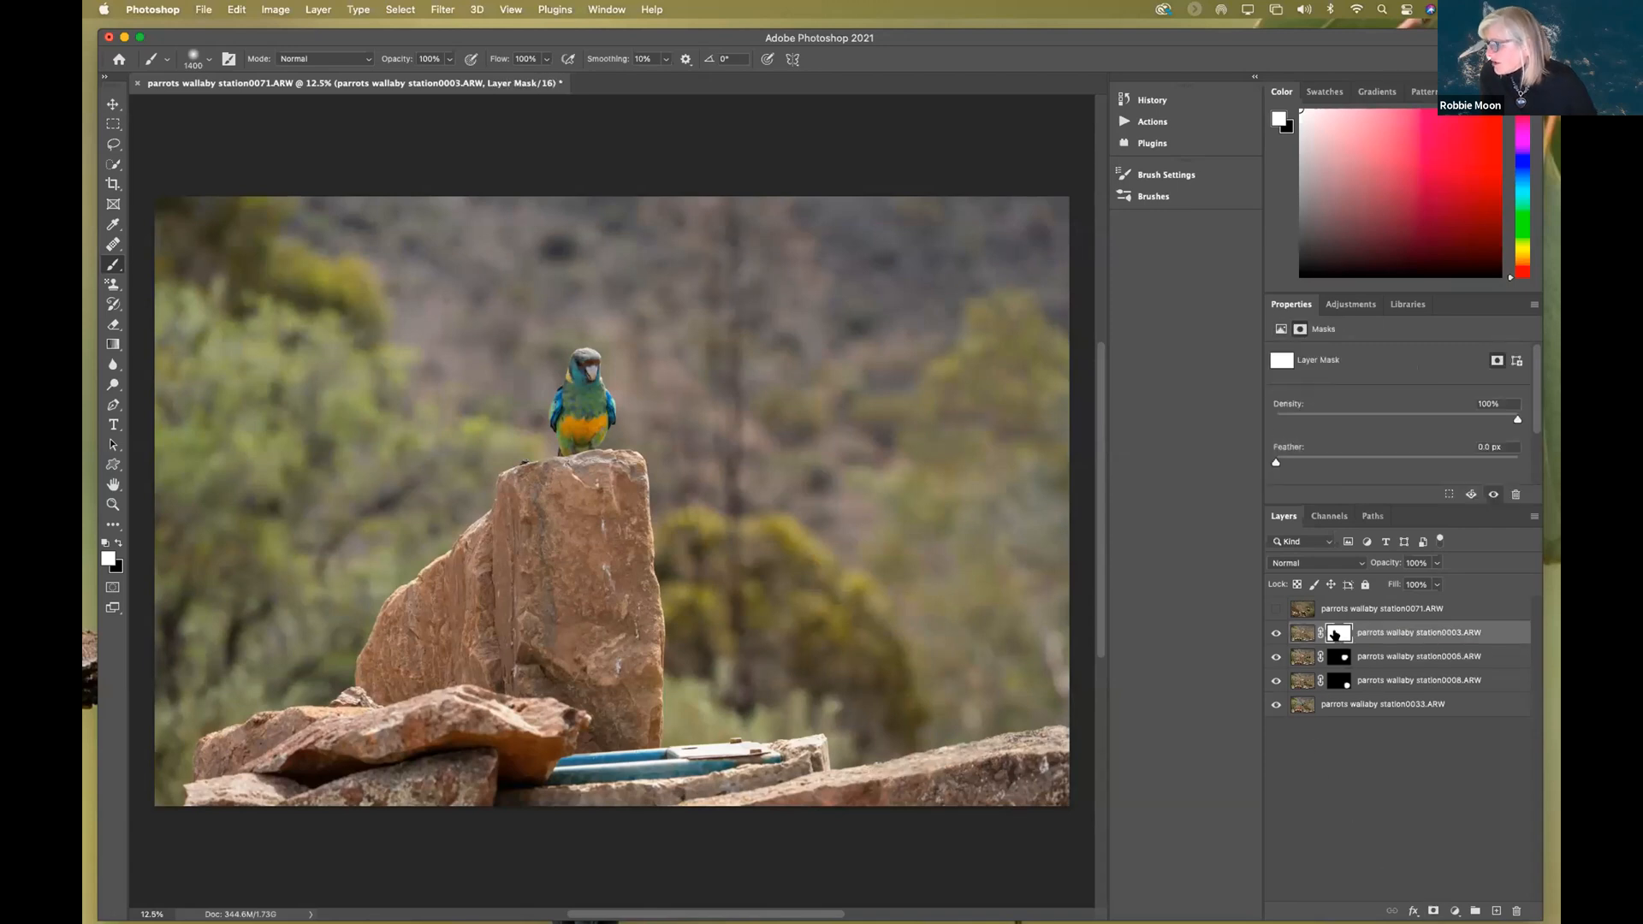
pyautogui.press('super+i')
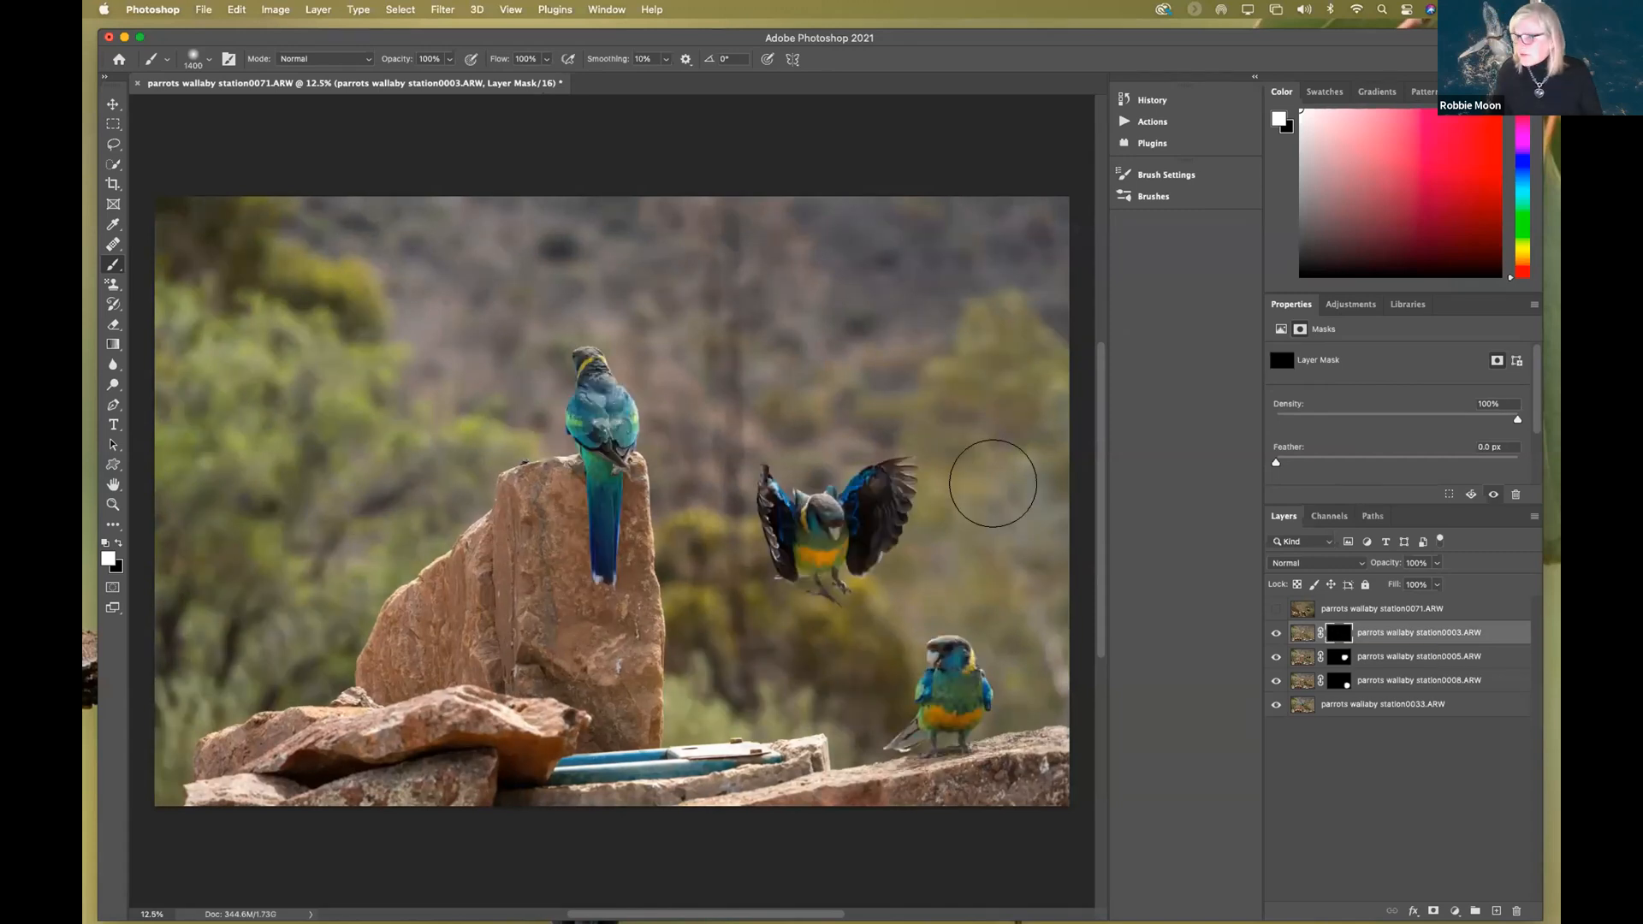
pyautogui.moveTo(510, 393)
pyautogui.mouseDown()
pyautogui.moveTo(568, 377)
pyautogui.moveTo(587, 397)
pyautogui.moveTo(578, 545)
pyautogui.moveTo(609, 419)
pyautogui.moveTo(605, 368)
pyautogui.moveTo(578, 381)
pyautogui.mouseUp()
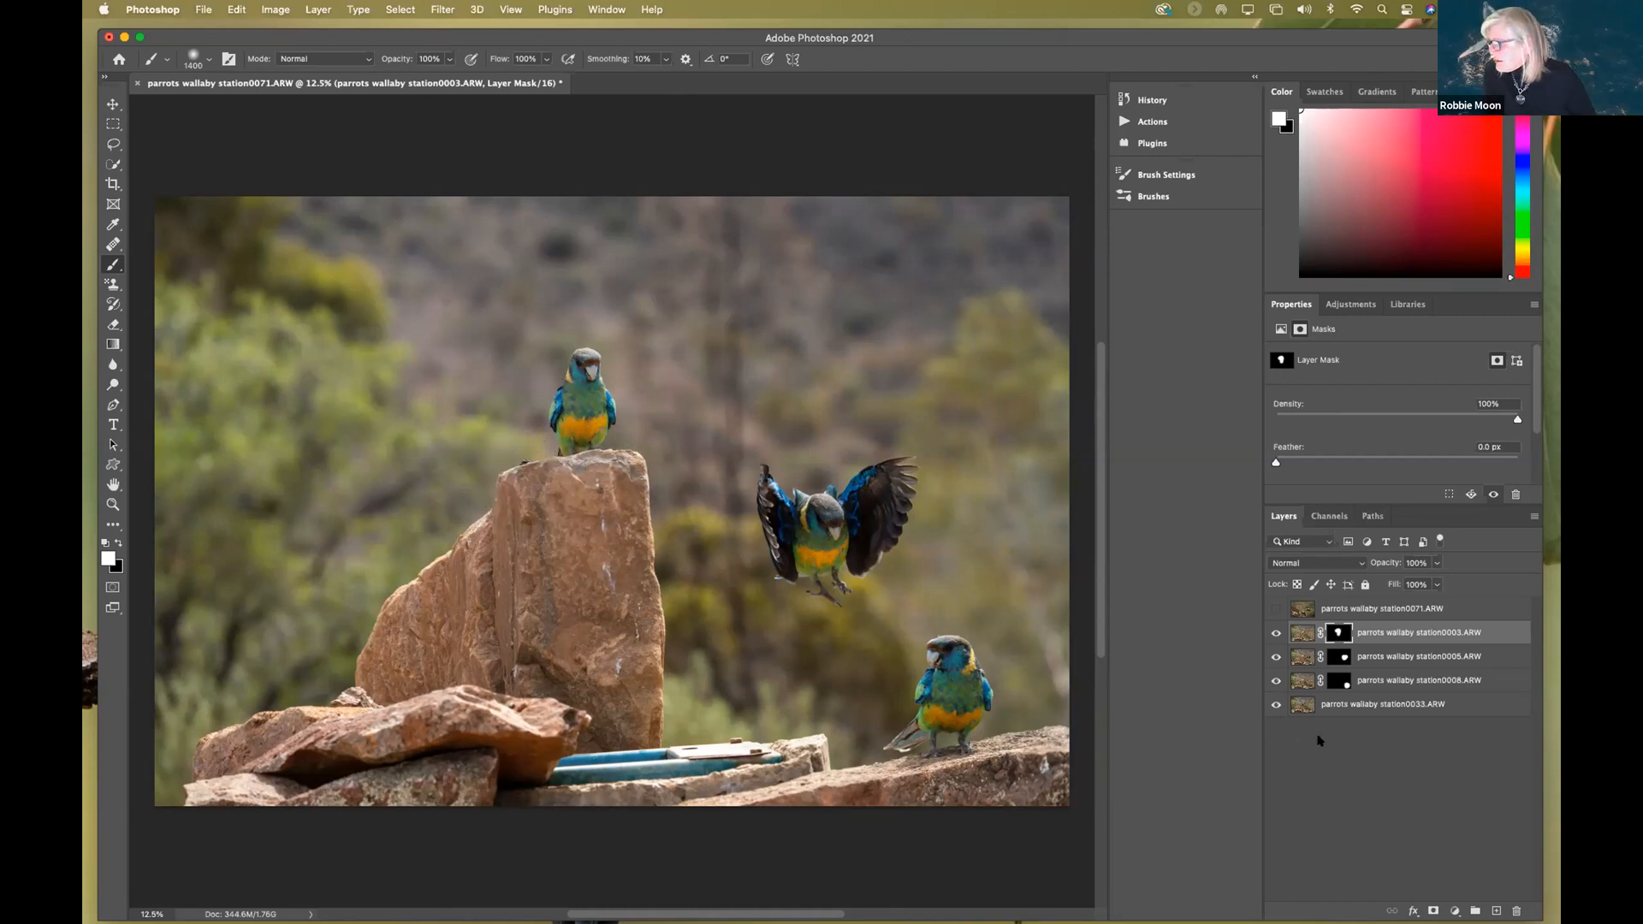
# - Move the parrots wallaby station0033.ARW layer above station0003 and add a white layer mask to it
pyautogui.click(1276, 706)
pyautogui.click(1276, 706)
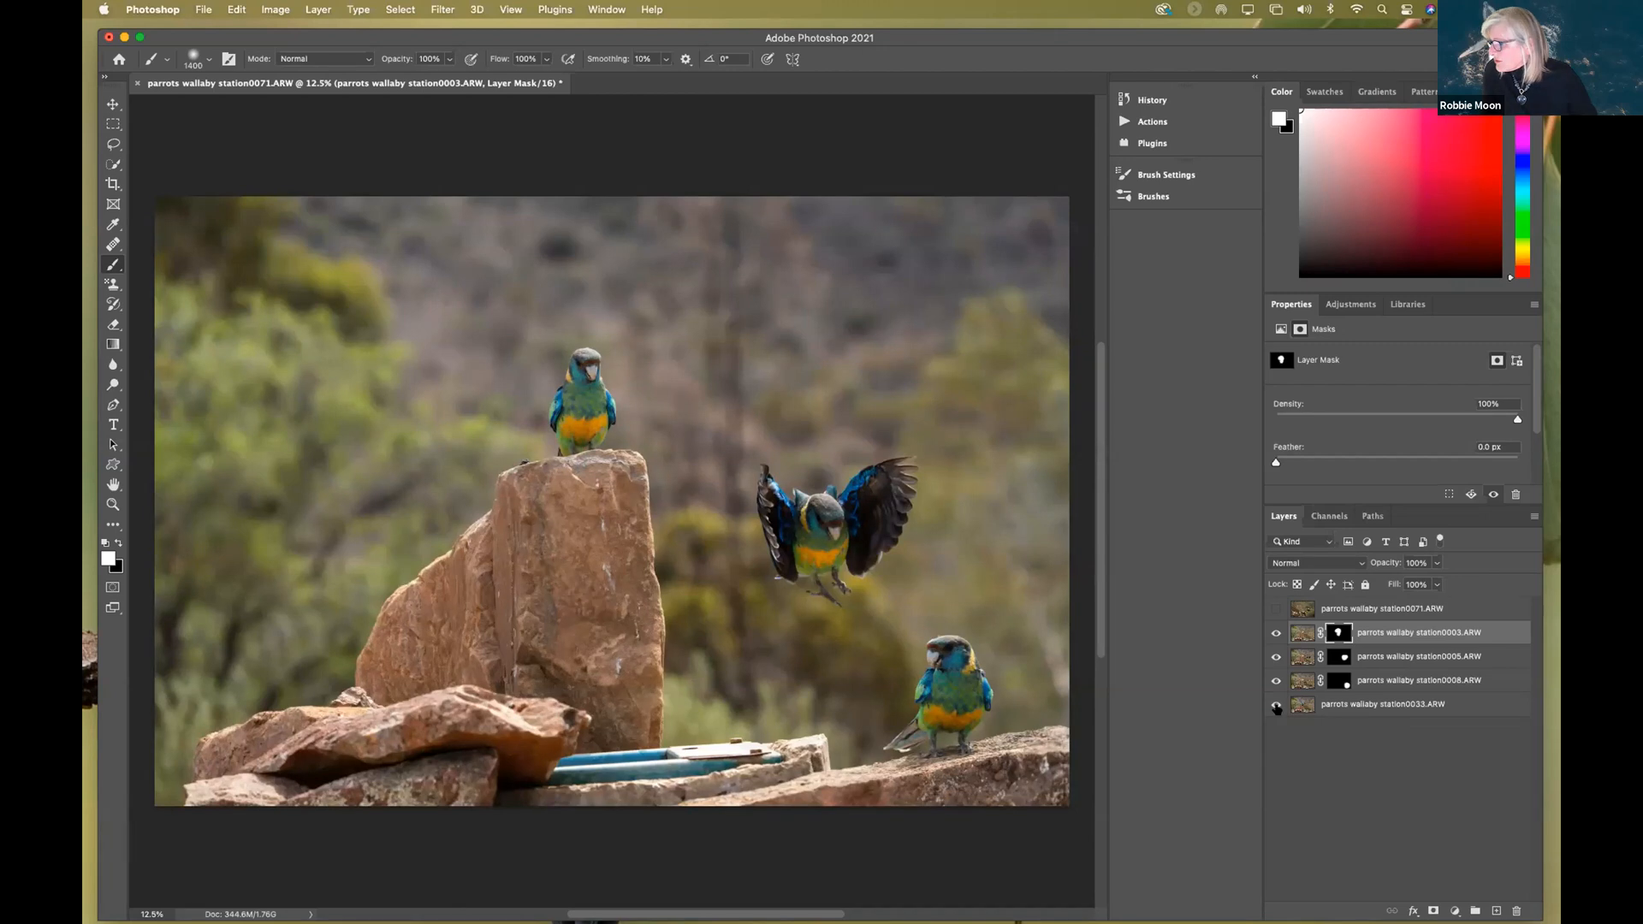
pyautogui.moveTo(1339, 706); pyautogui.dragTo(1328, 629)
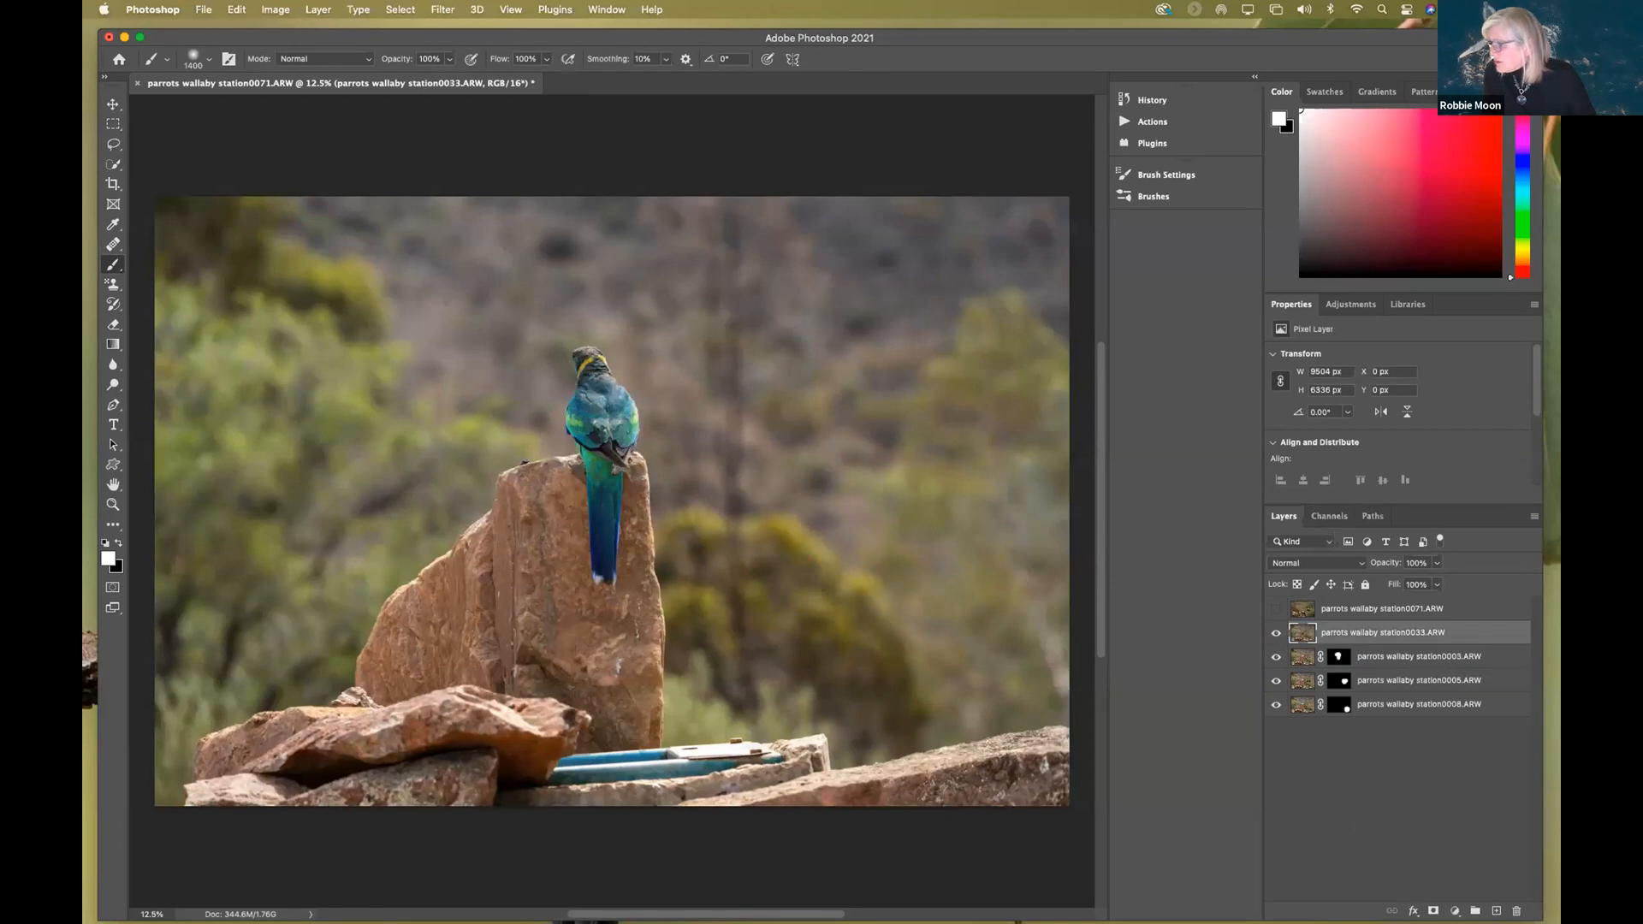
pyautogui.click(1433, 910)
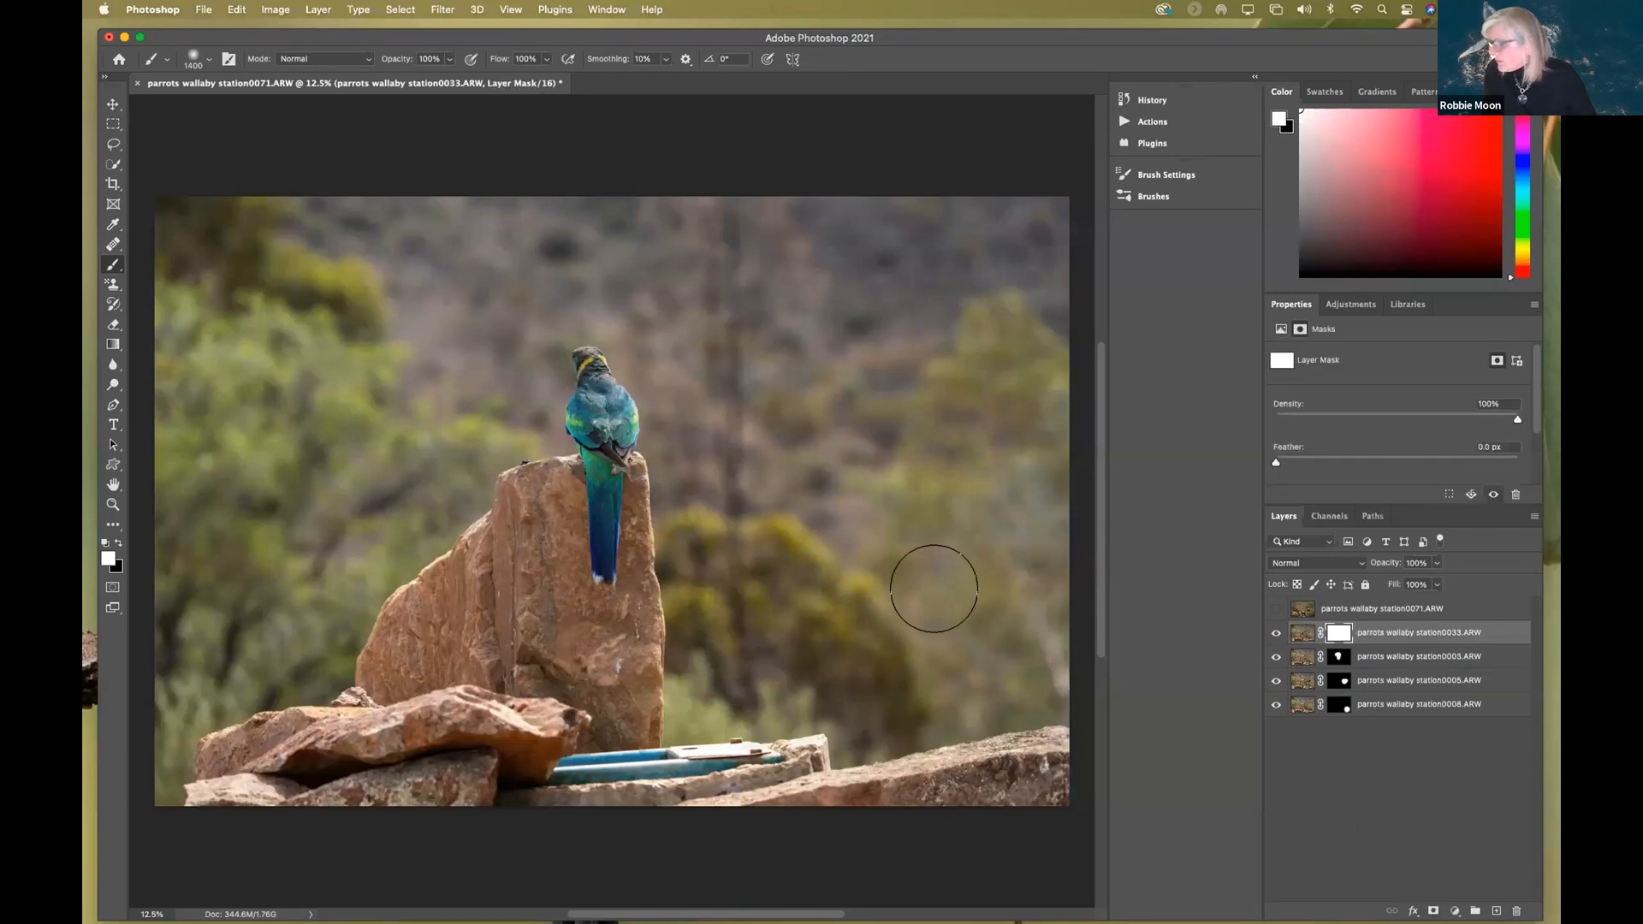
# - Target the station0033 layer's image and select the rear-facing parrot with an enlarged Quick Selection brush
pyautogui.press('super+2')
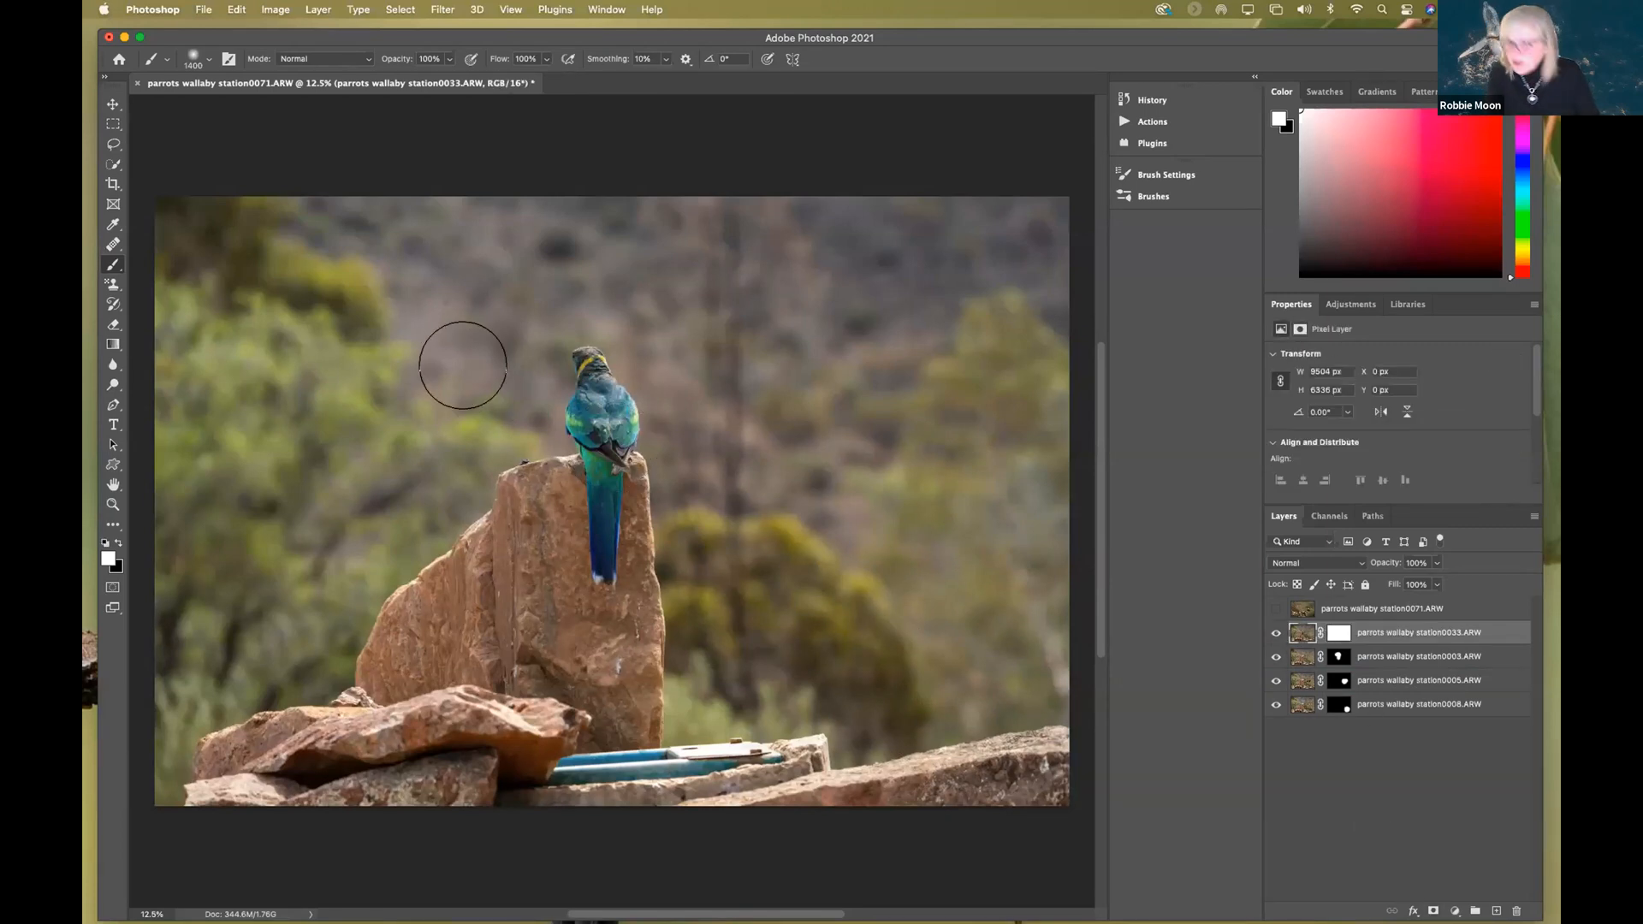
pyautogui.press('w')
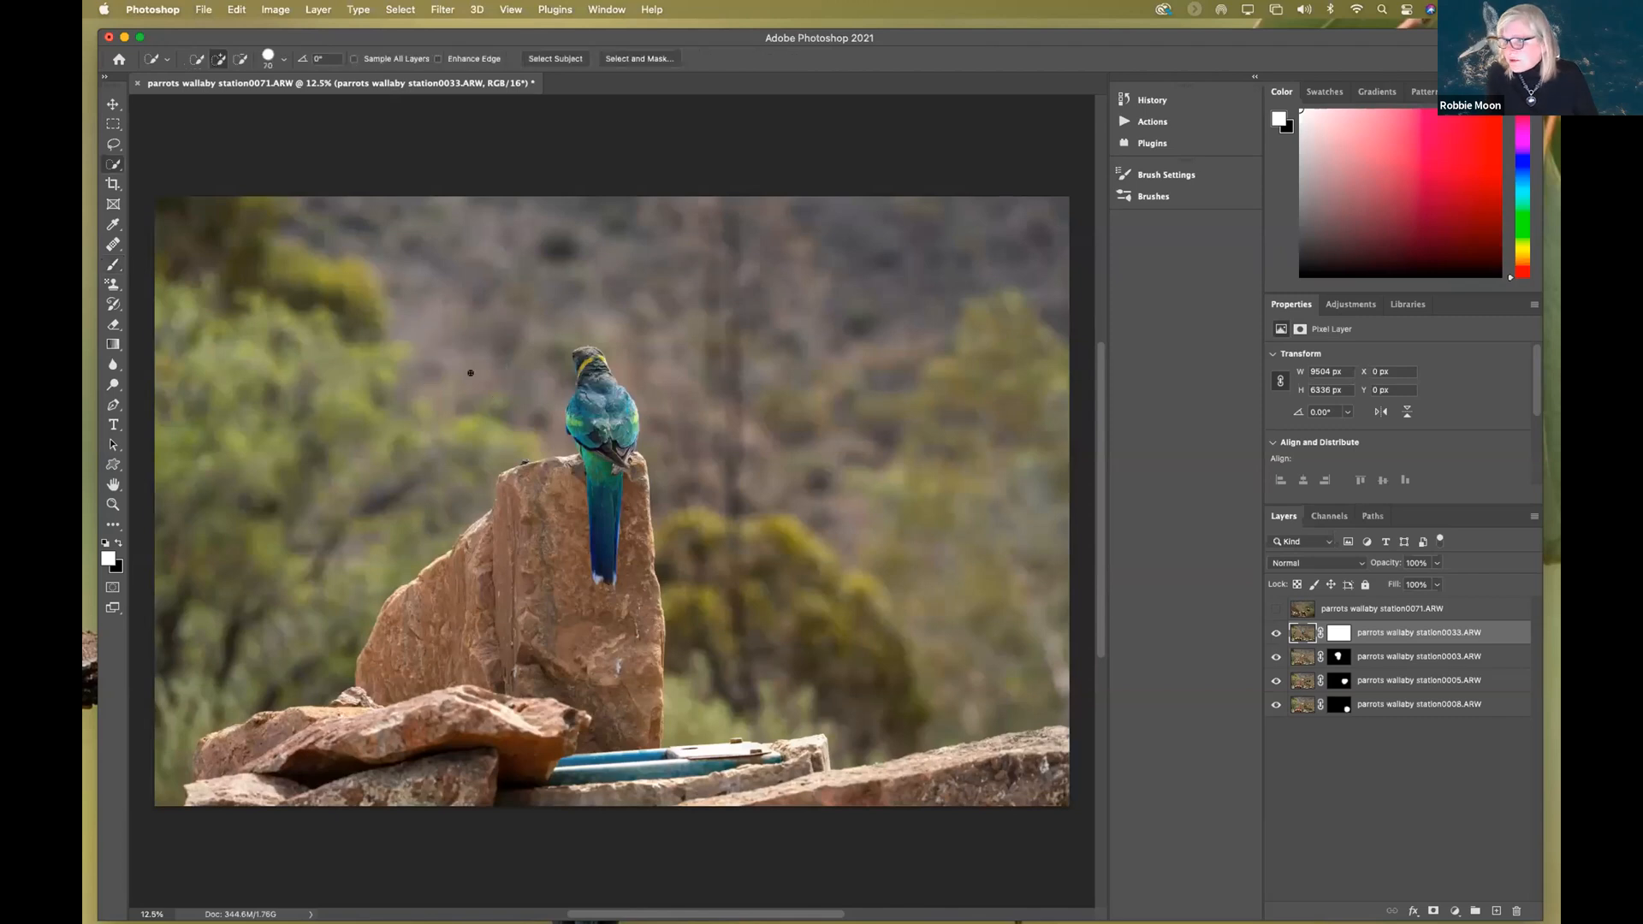
pyautogui.press(']')
pyautogui.press(']')
pyautogui.press(']')
pyautogui.press(']')
pyautogui.press(']')
pyautogui.press(']')
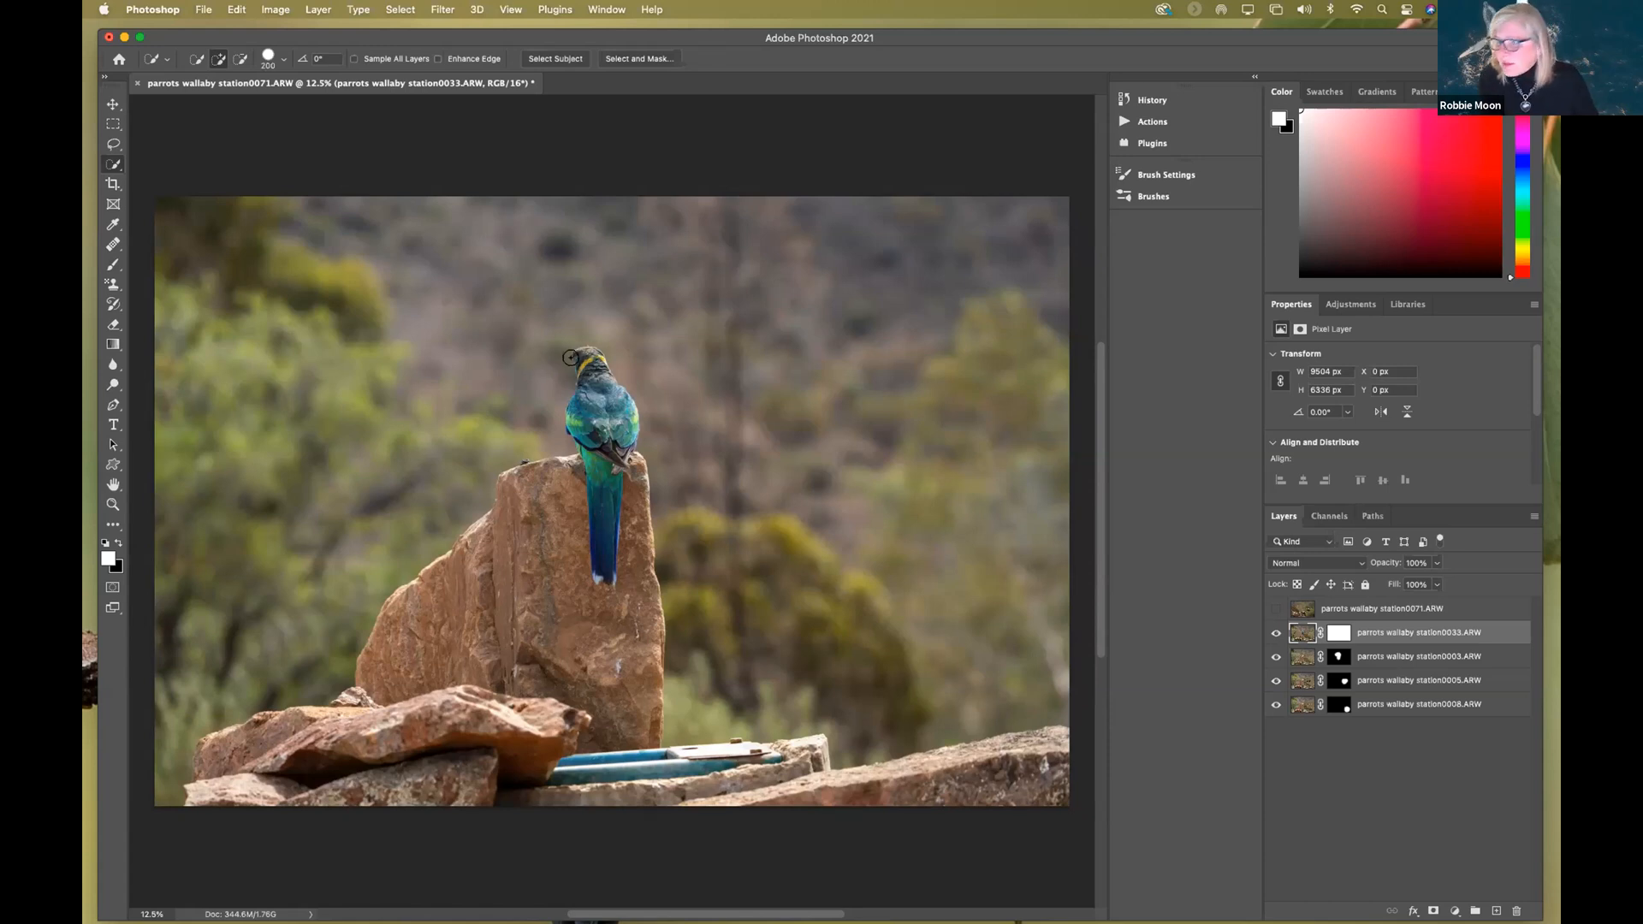
pyautogui.hscroll(-2, 570, 357)
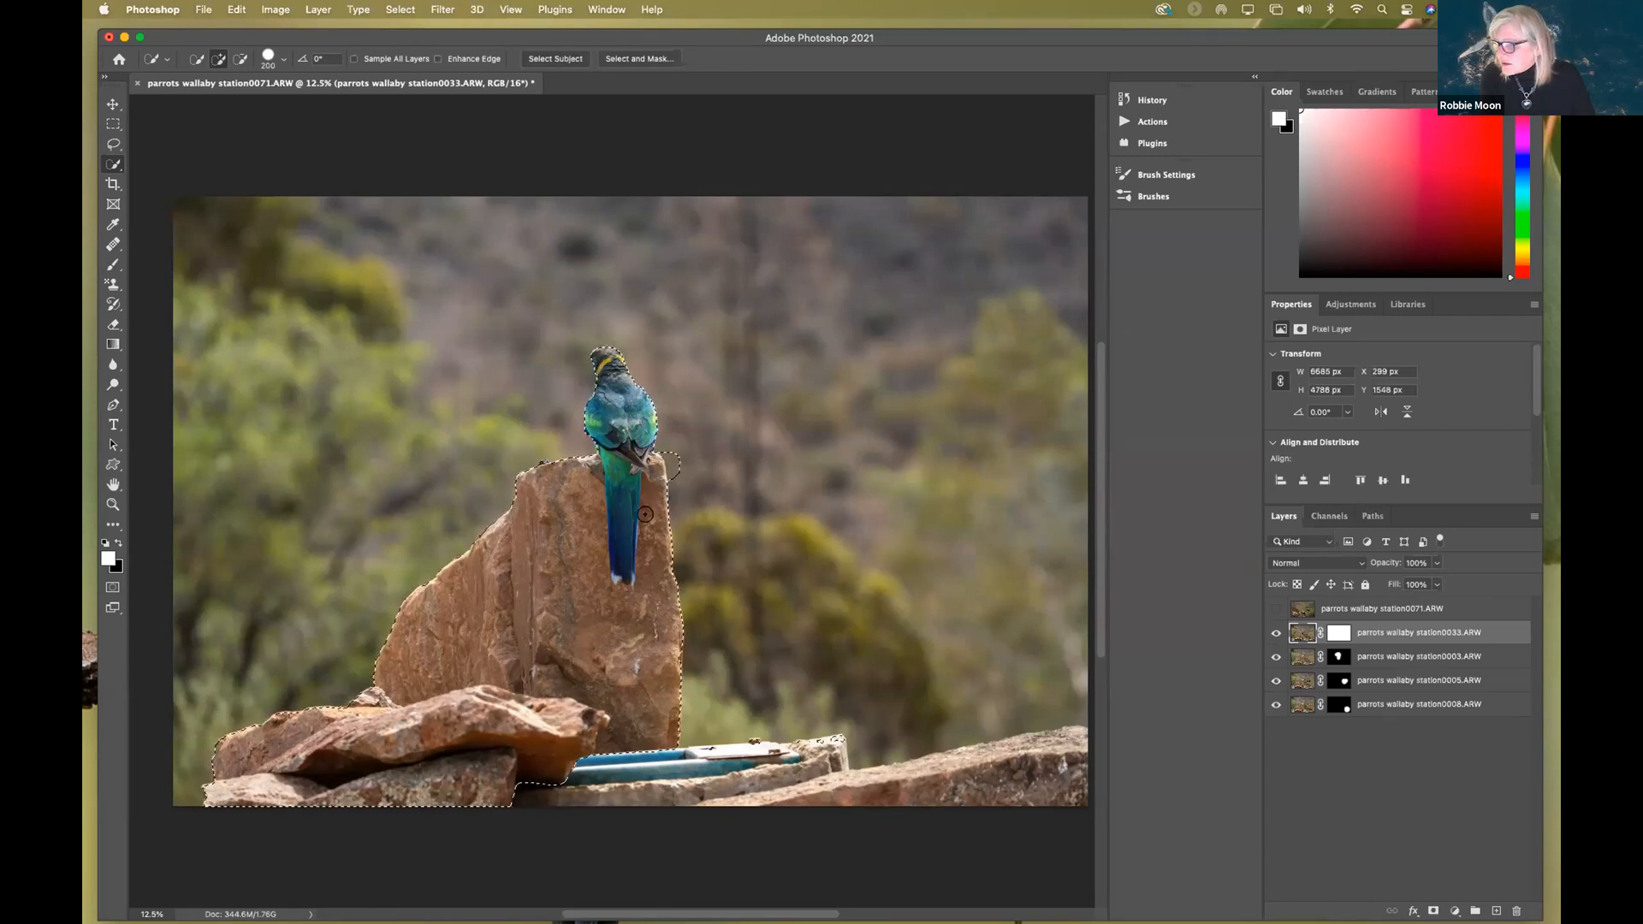
# - Subtract the surrounding rocks from the selection and copy the selected parrot to a new layer
pyautogui.press('alt')
pyautogui.moveTo(676, 448)
pyautogui.mouseDown()
pyautogui.moveTo(645, 587)
pyautogui.moveTo(625, 595)
pyautogui.moveTo(601, 589)
pyautogui.moveTo(587, 490)
pyautogui.moveTo(623, 429)
pyautogui.moveTo(622, 503)
pyautogui.mouseUp()
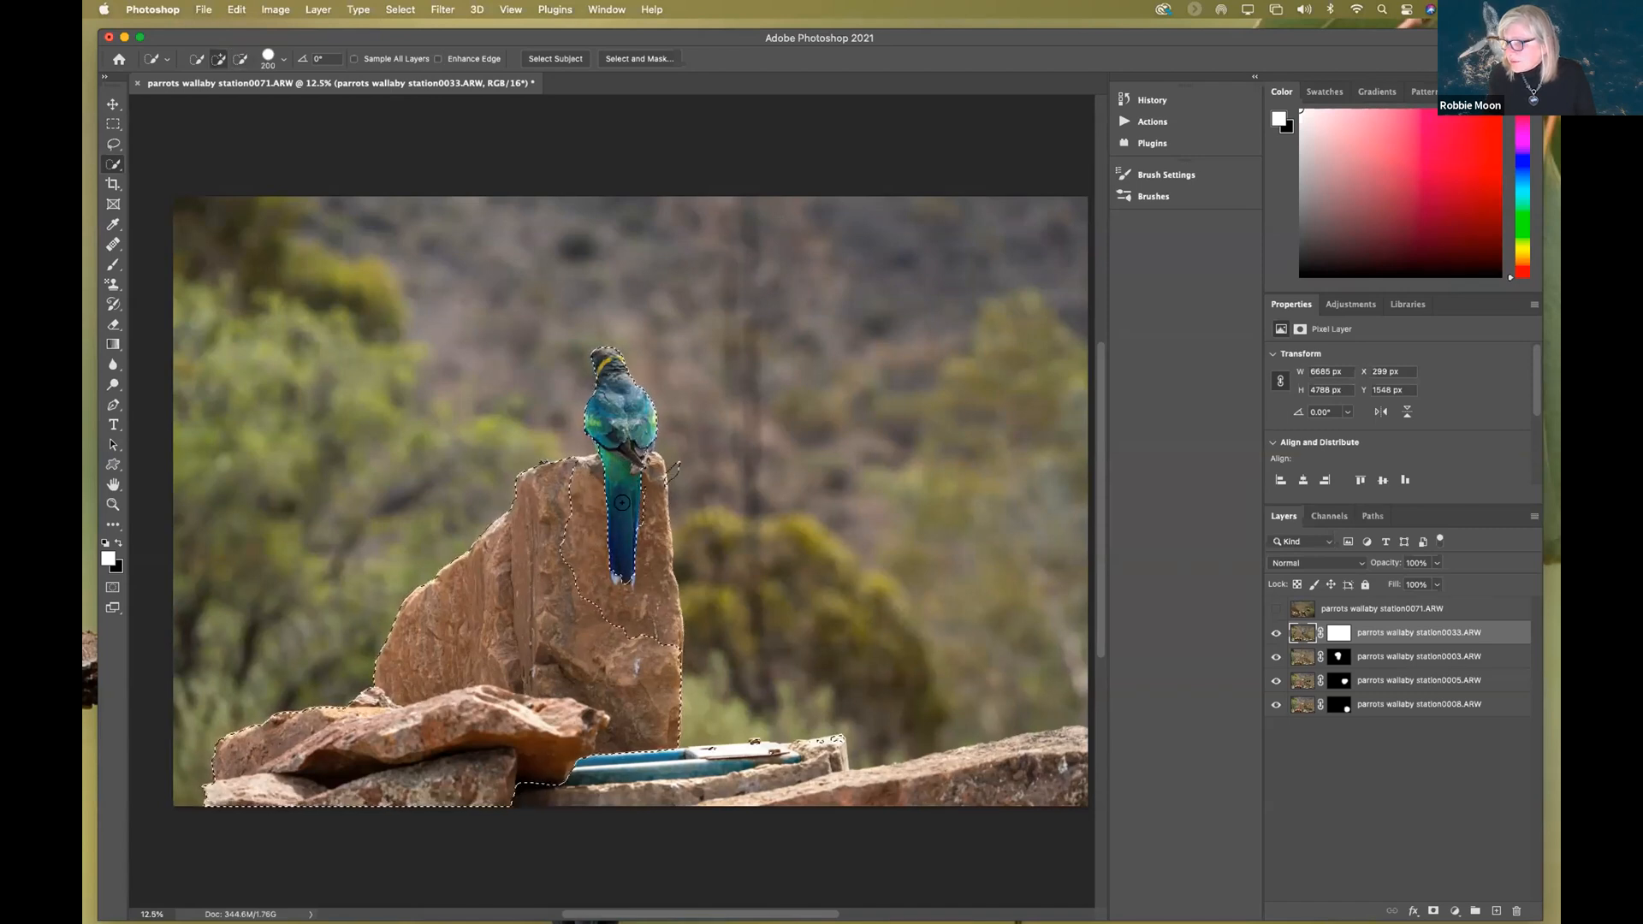
pyautogui.keyDown('alt'); pyautogui.click(669, 470); pyautogui.keyUp('alt')
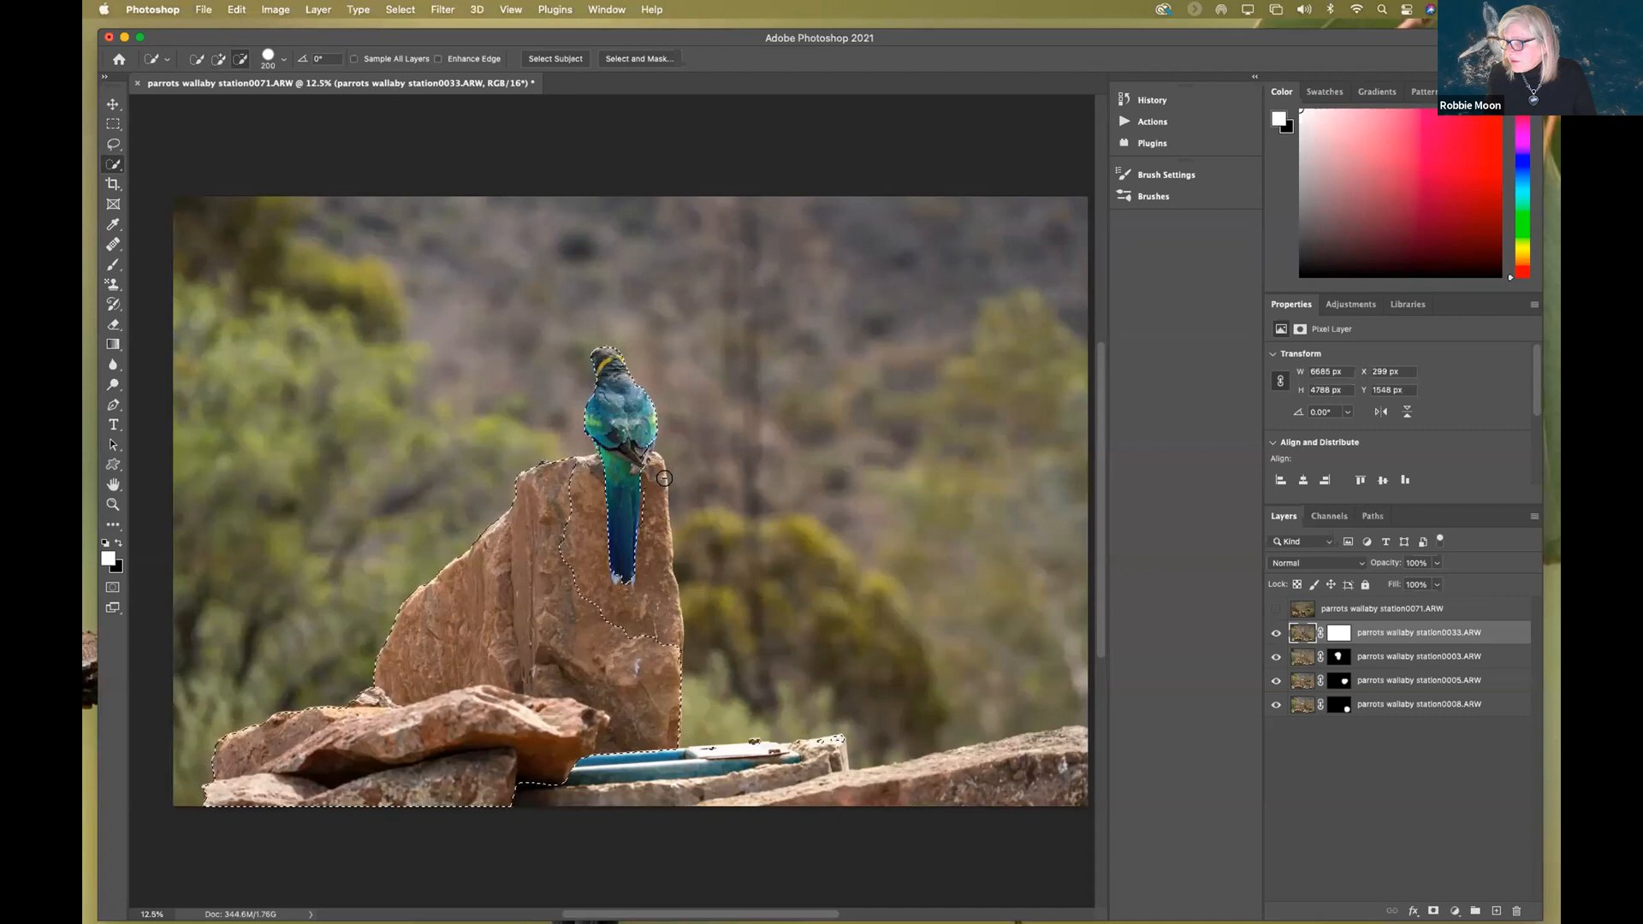
pyautogui.moveTo(684, 653)
pyautogui.mouseDown()
pyautogui.moveTo(659, 736)
pyautogui.moveTo(467, 792)
pyautogui.moveTo(375, 787)
pyautogui.moveTo(292, 738)
pyautogui.moveTo(216, 755)
pyautogui.moveTo(266, 788)
pyautogui.moveTo(457, 725)
pyautogui.moveTo(513, 687)
pyautogui.moveTo(547, 600)
pyautogui.moveTo(521, 483)
pyautogui.mouseUp()
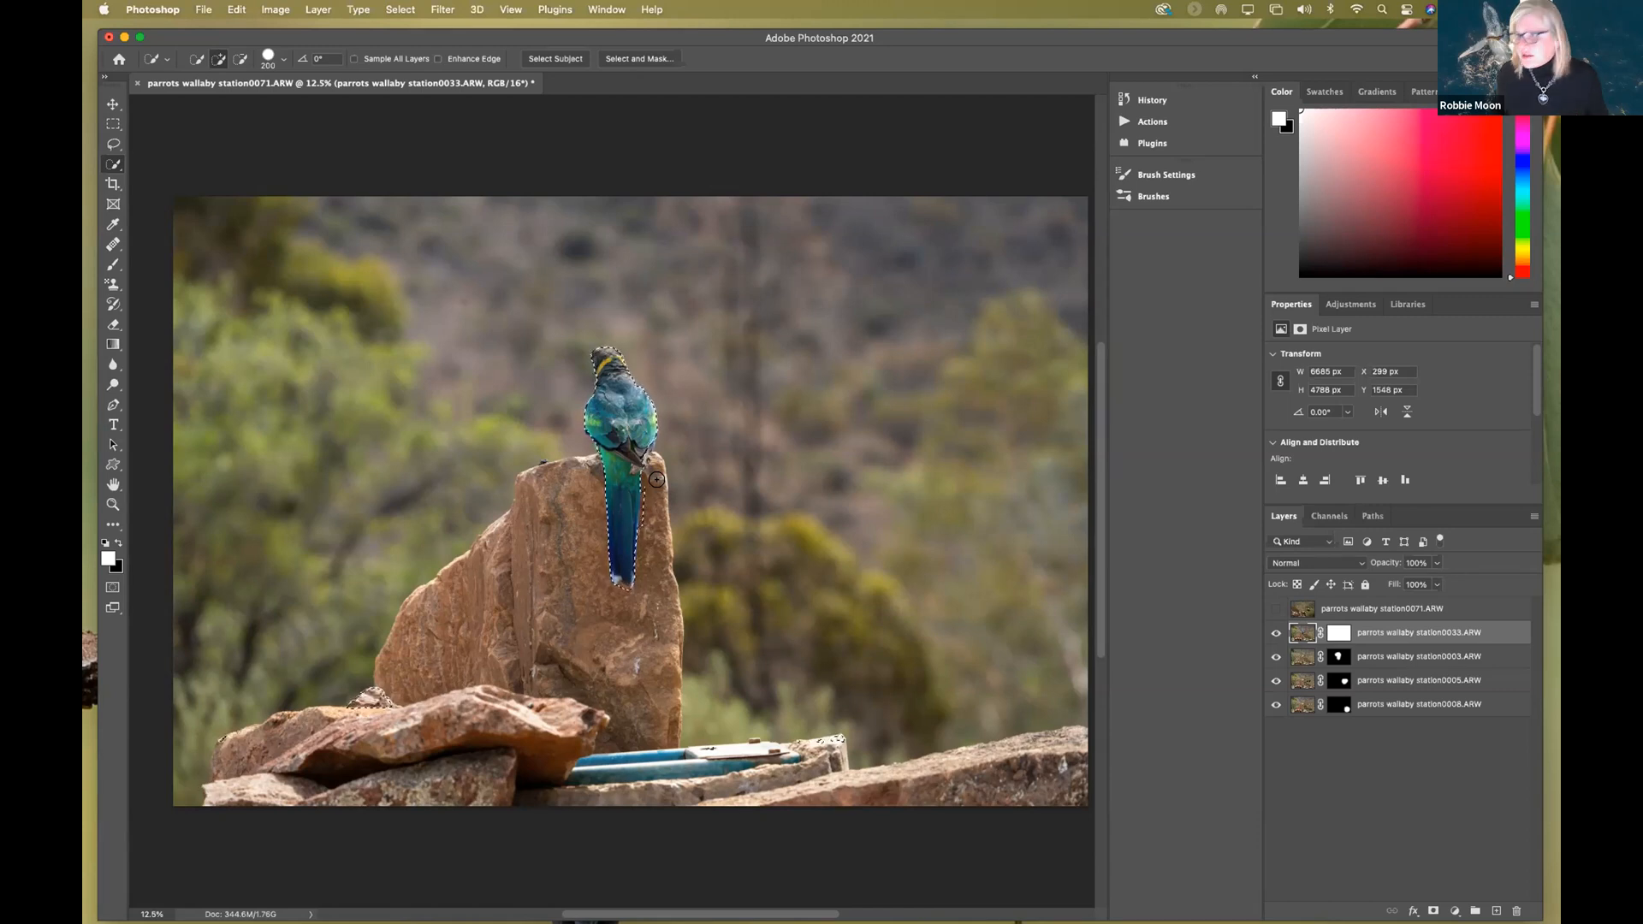
pyautogui.press('alt')
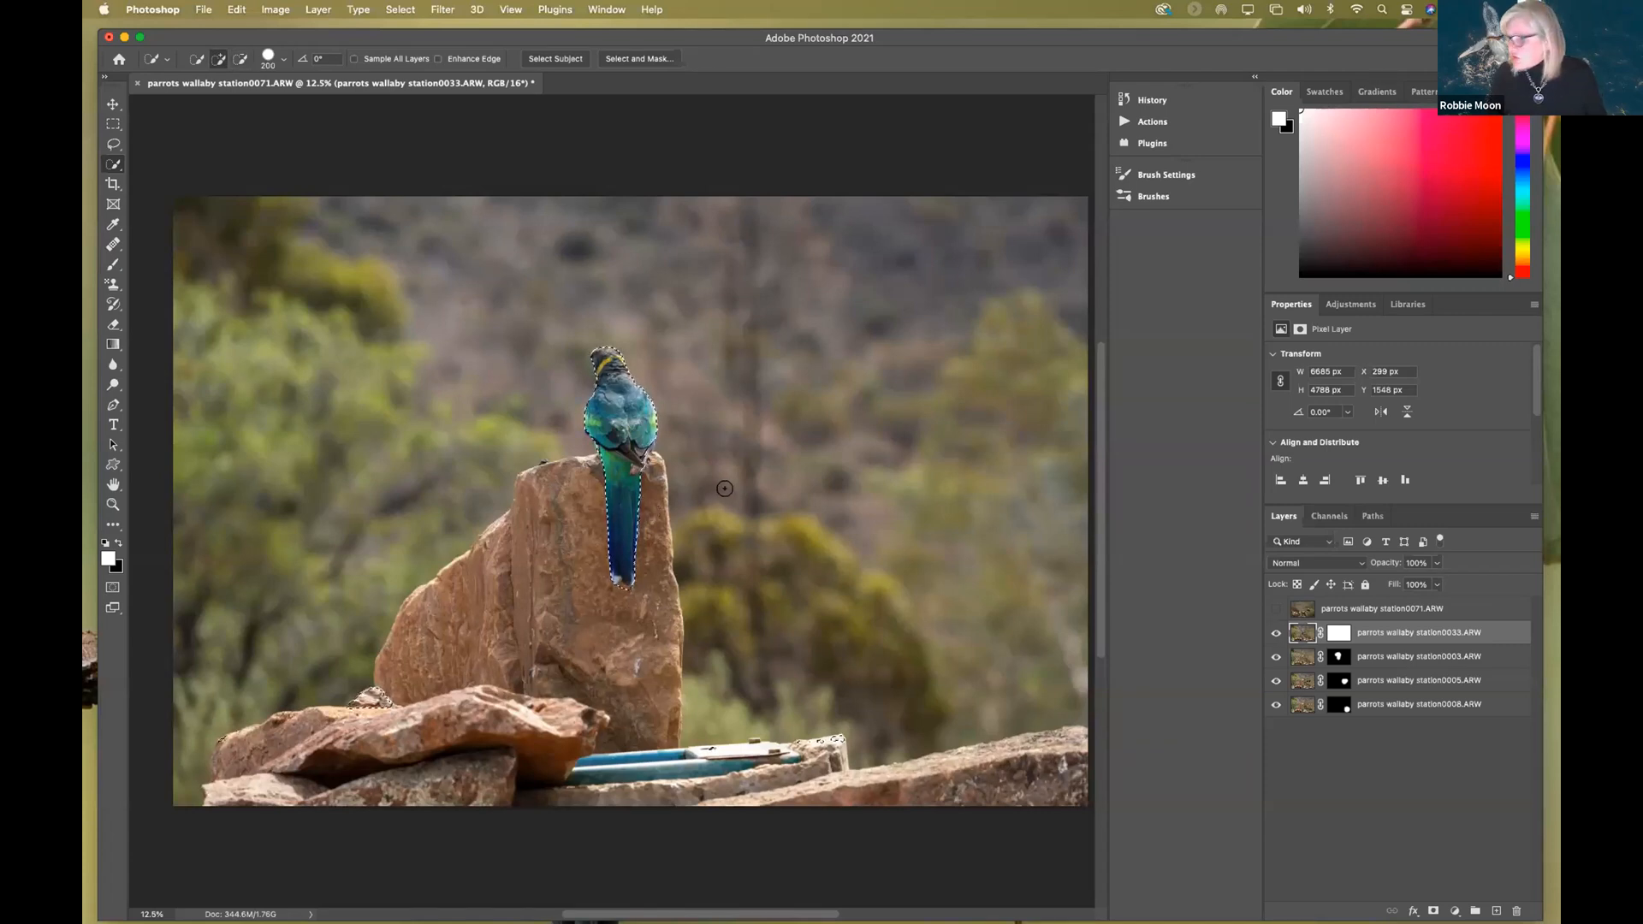
pyautogui.hotkey('ctrl', 'j')
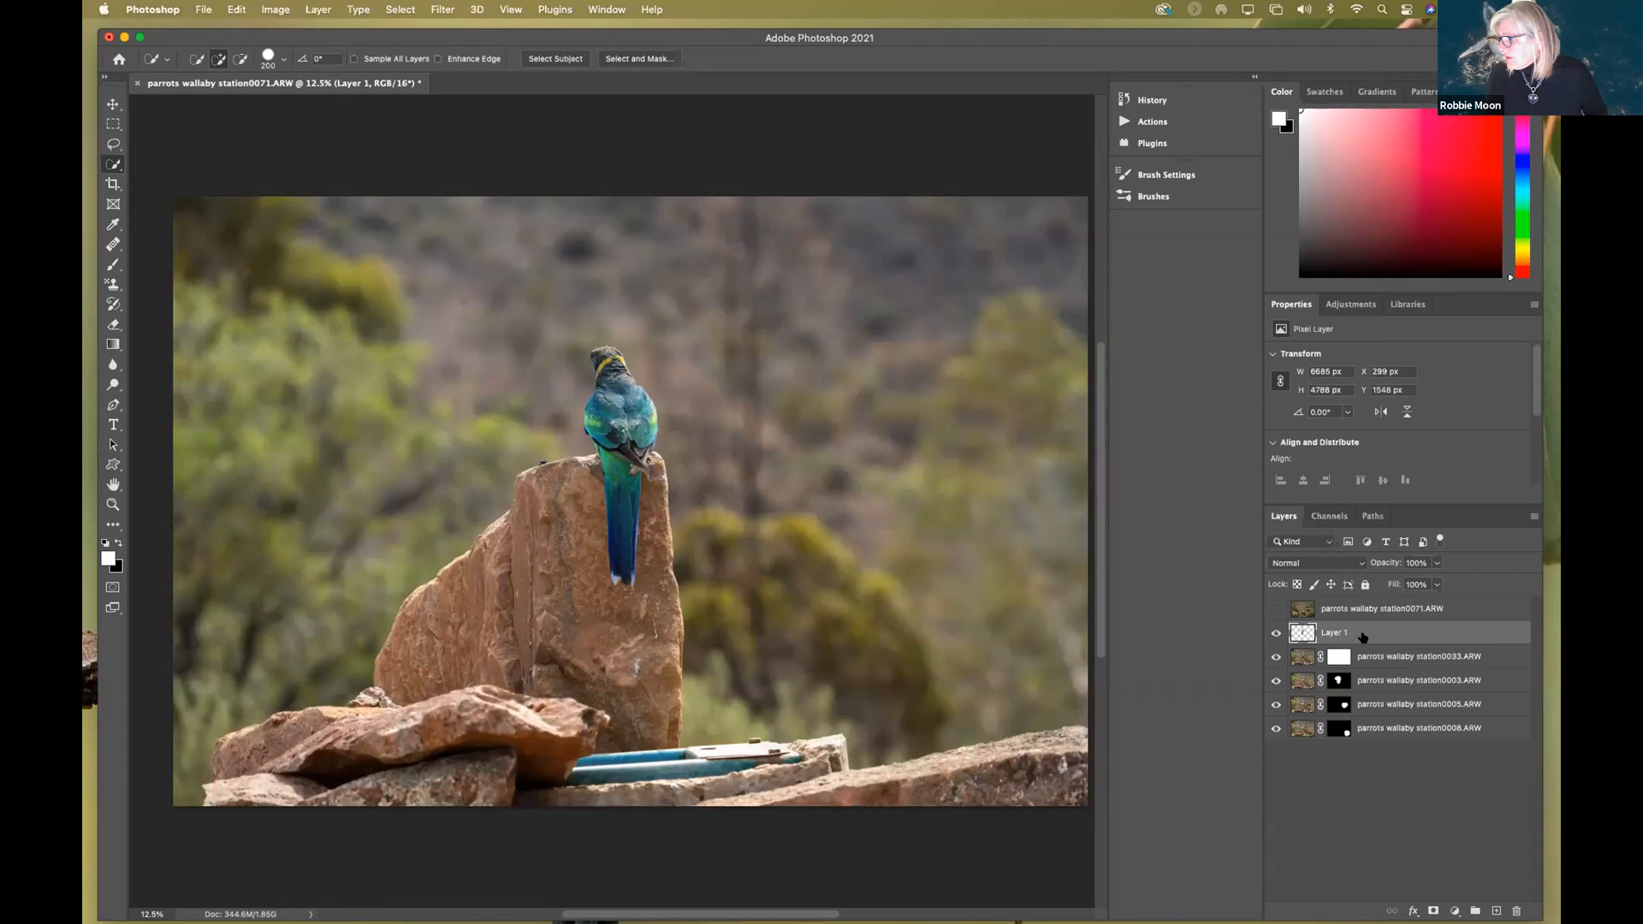
# - Hide the masked photo layers and erase the stray rock fragment from the parrot cutout layer with a 250 px eraser
pyautogui.click(1274, 728)
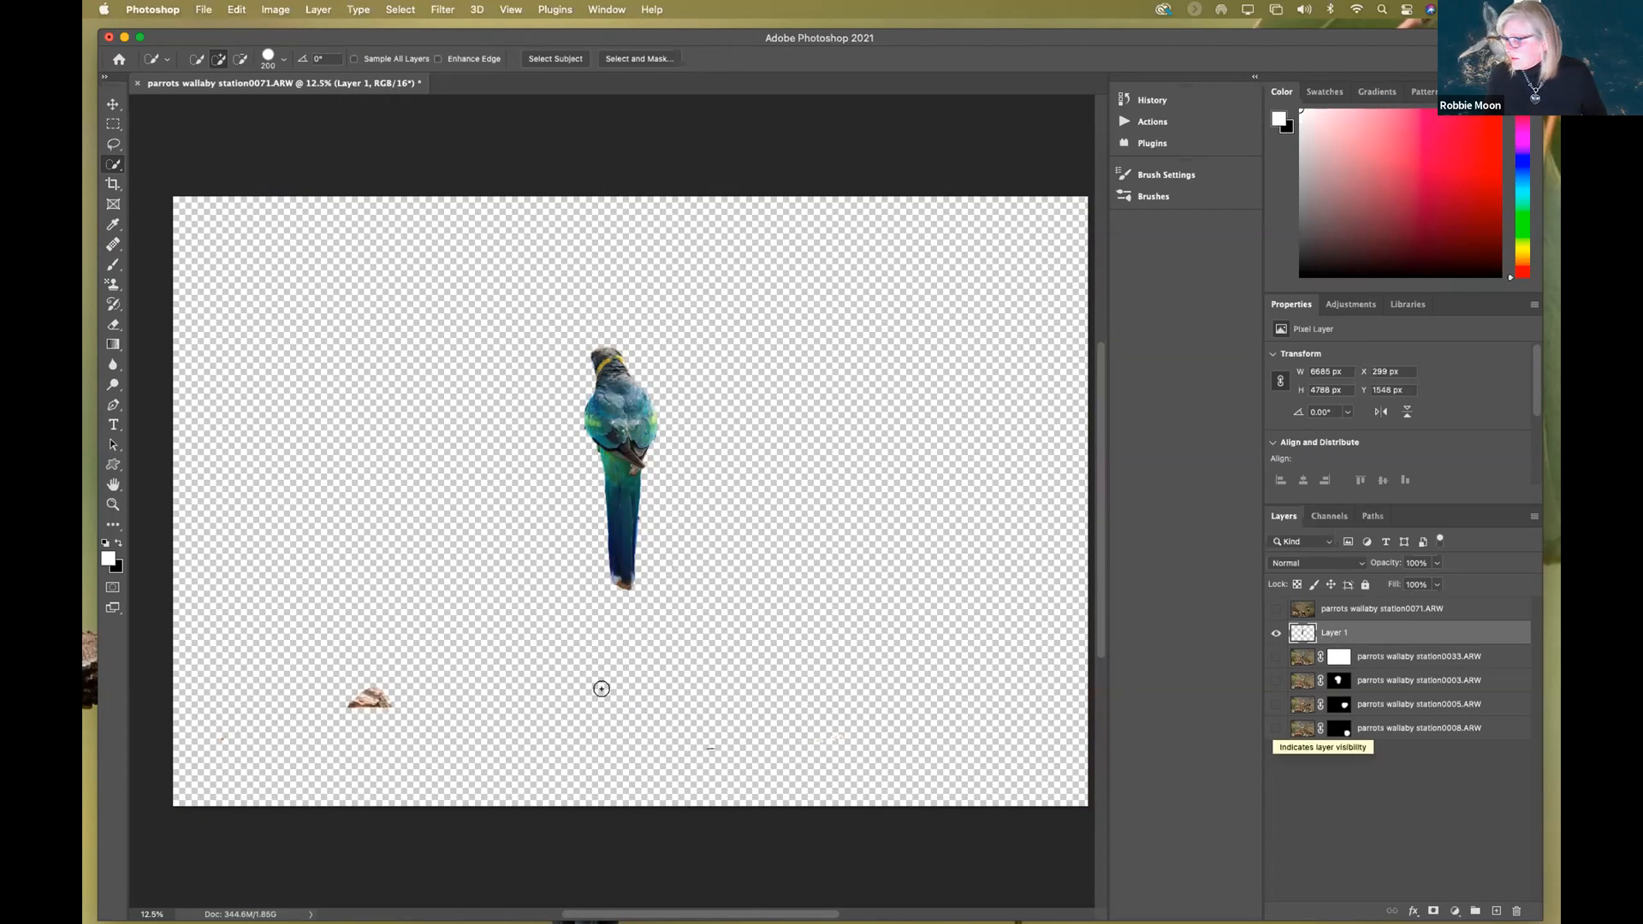
pyautogui.press('e')
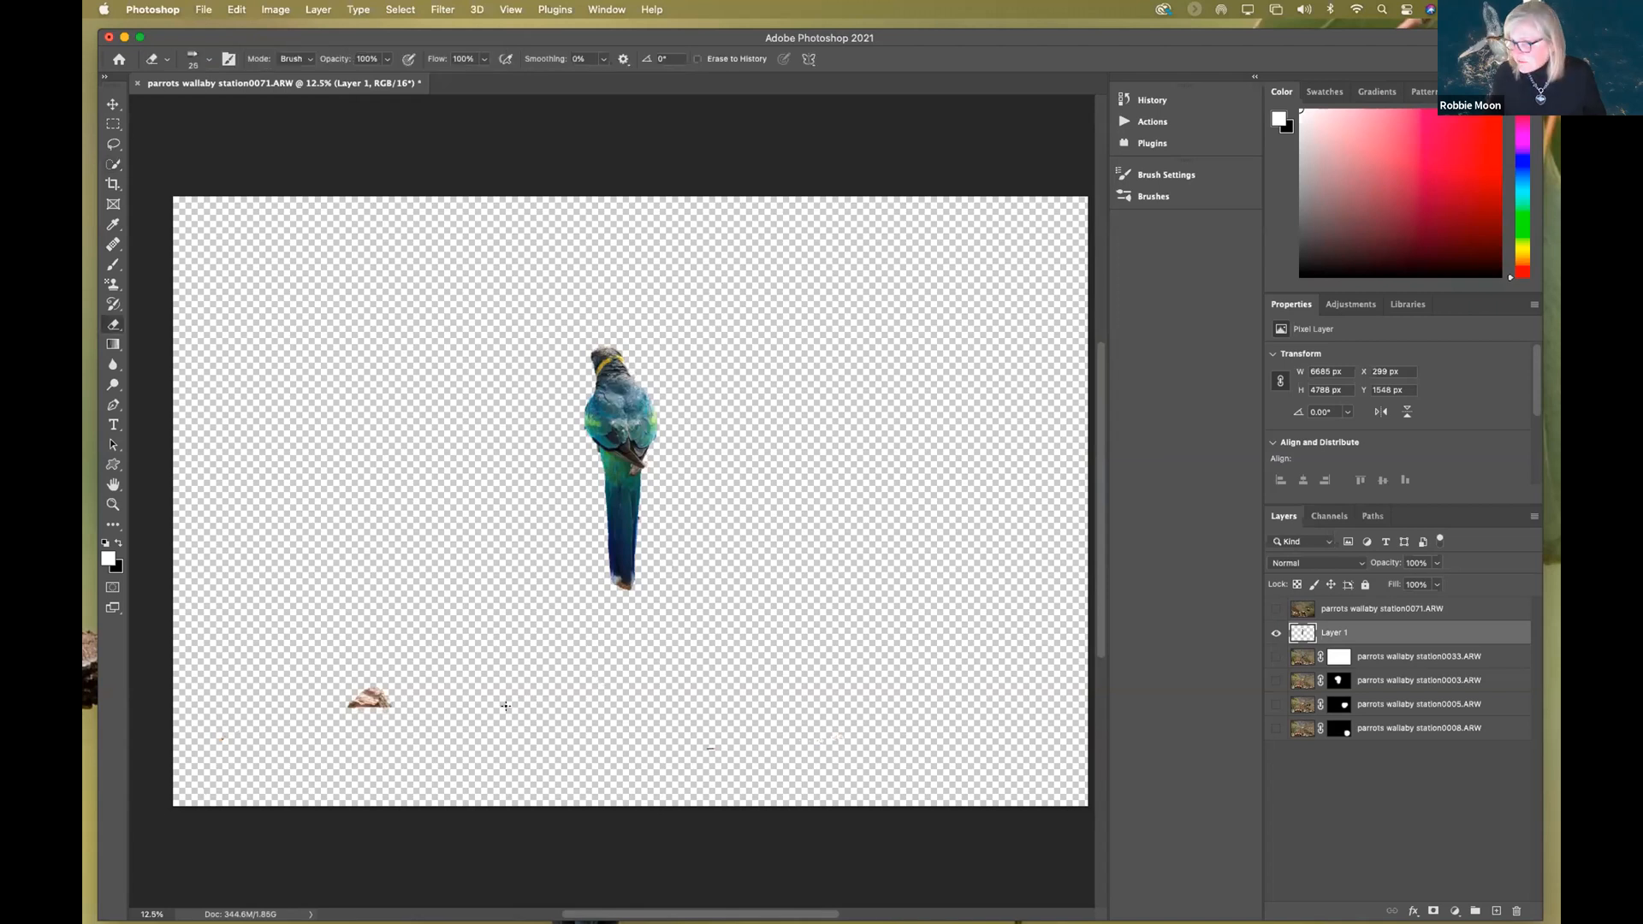
pyautogui.press(']')
pyautogui.press(']')
pyautogui.press(']')
pyautogui.press(']')
pyautogui.press(']')
pyautogui.press(']')
pyautogui.press(']')
pyautogui.press(']')
pyautogui.press(']')
pyautogui.press(']')
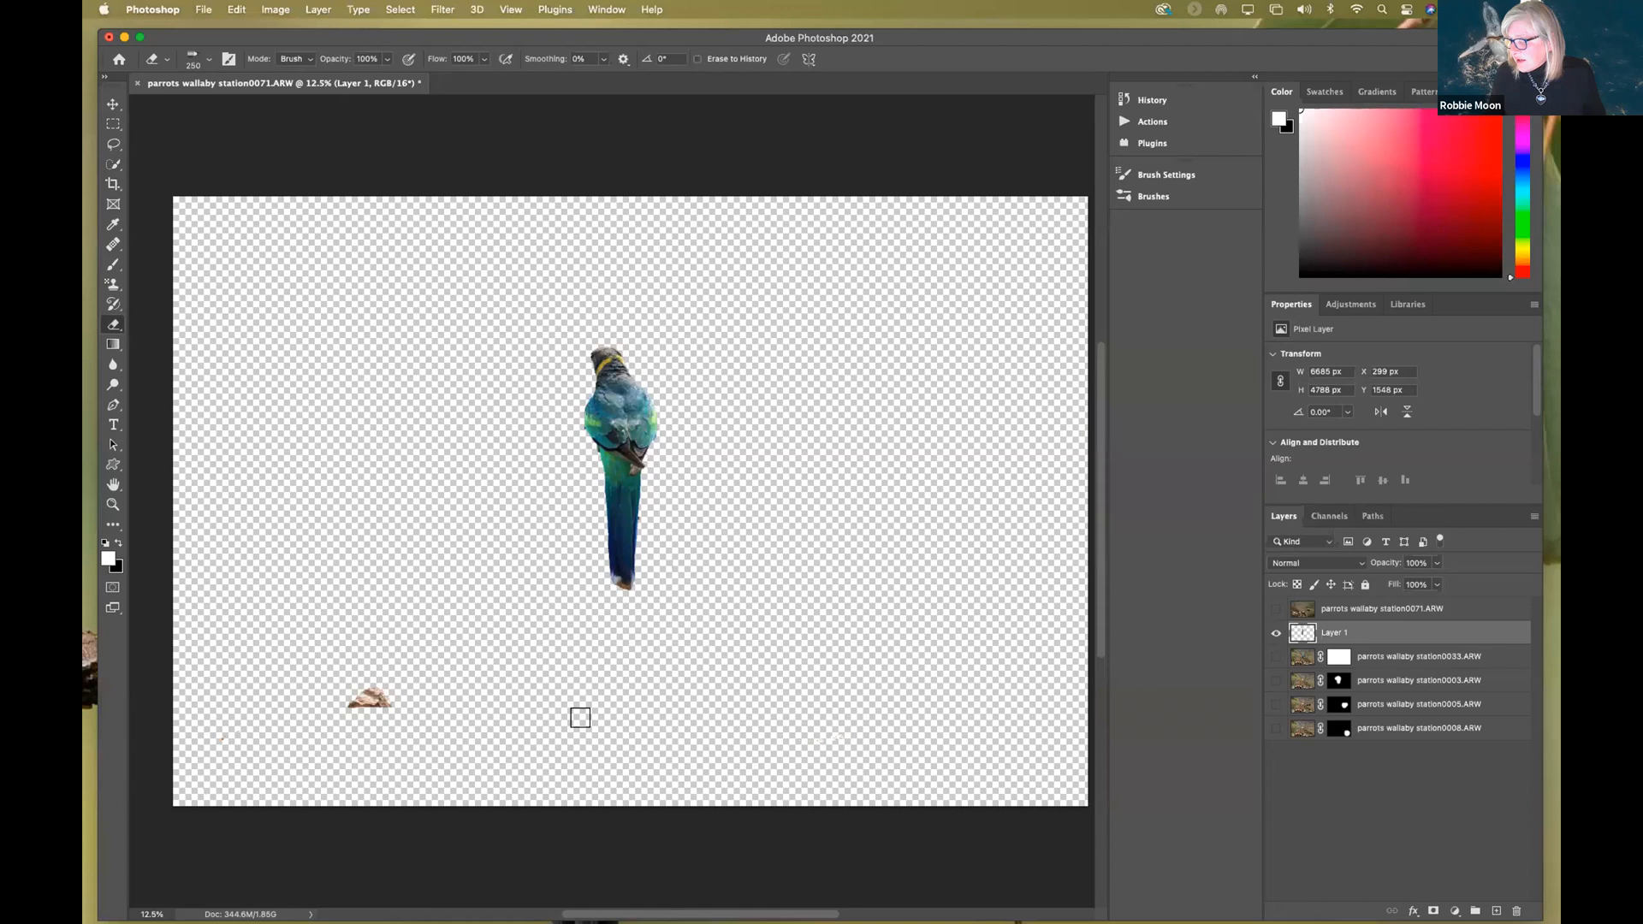
pyautogui.moveTo(376, 695); pyautogui.dragTo(436, 687)
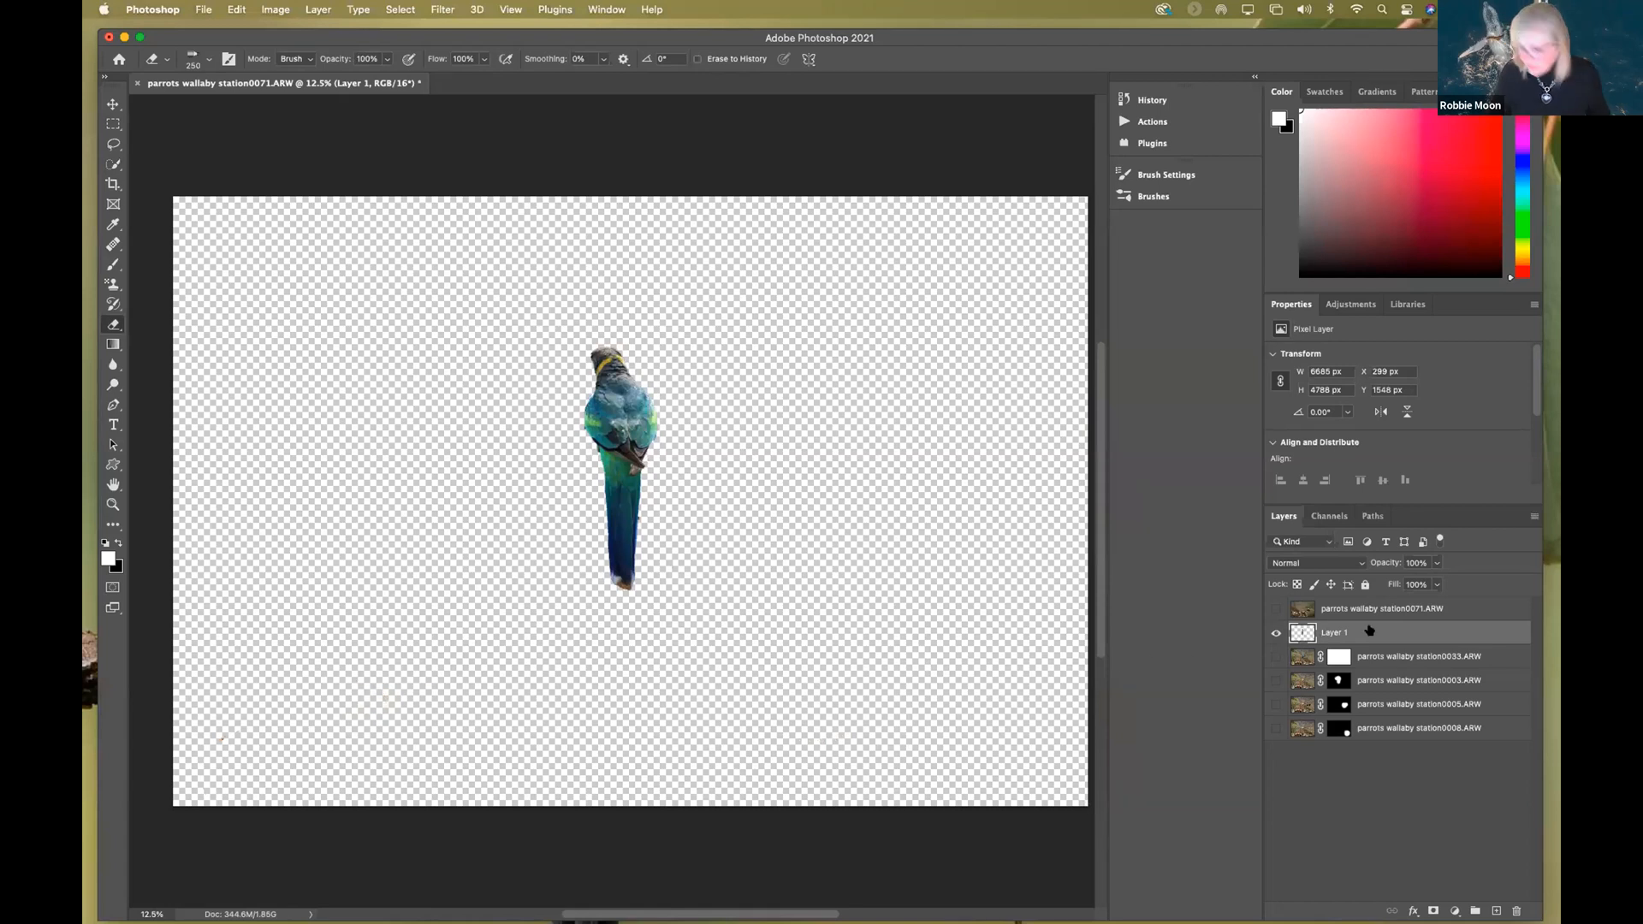
# - Show the masked photo layers again and move the parrot cutout down and left onto the tall rock's sloping shoulder
pyautogui.press('b')
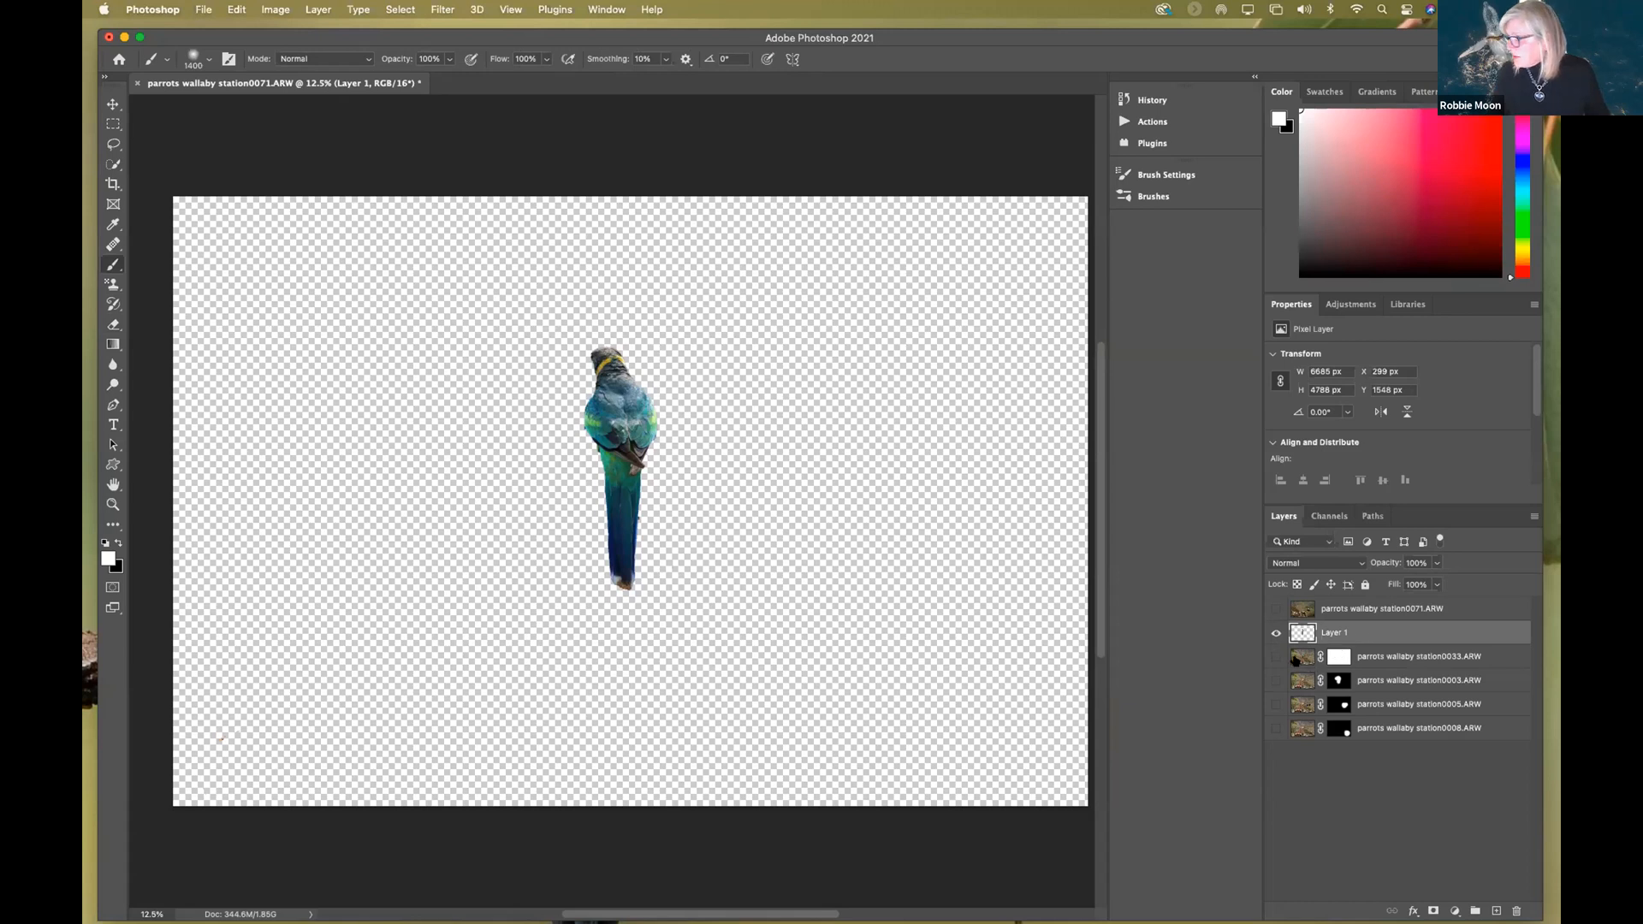
pyautogui.moveTo(1277, 728); pyautogui.dragTo(1277, 657)
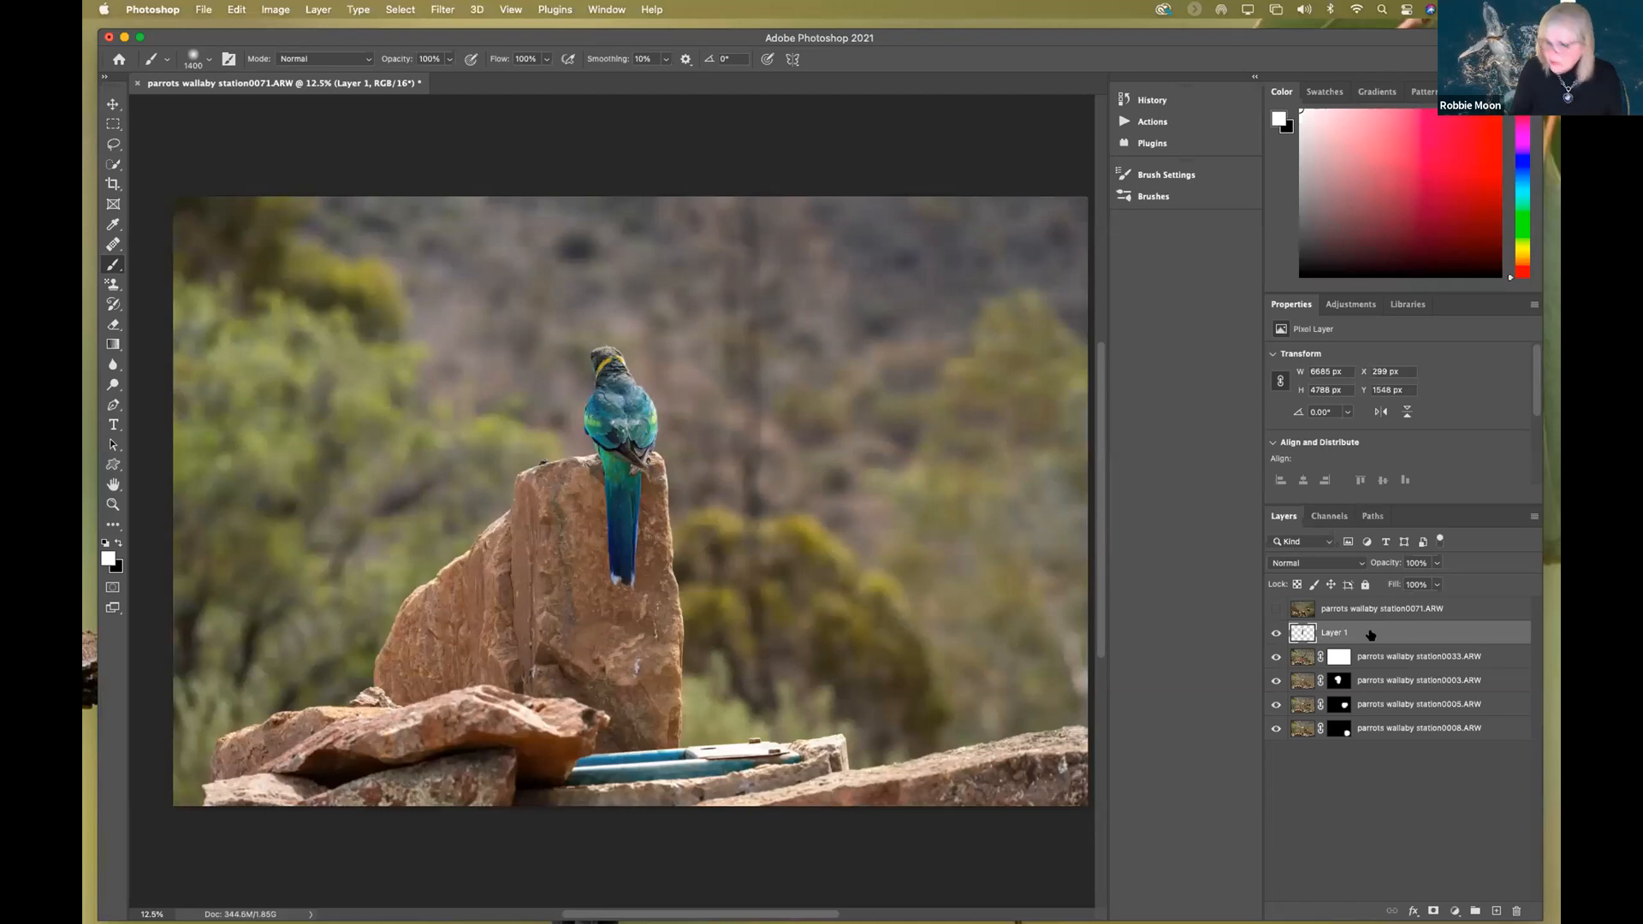
pyautogui.press('cmd+t')
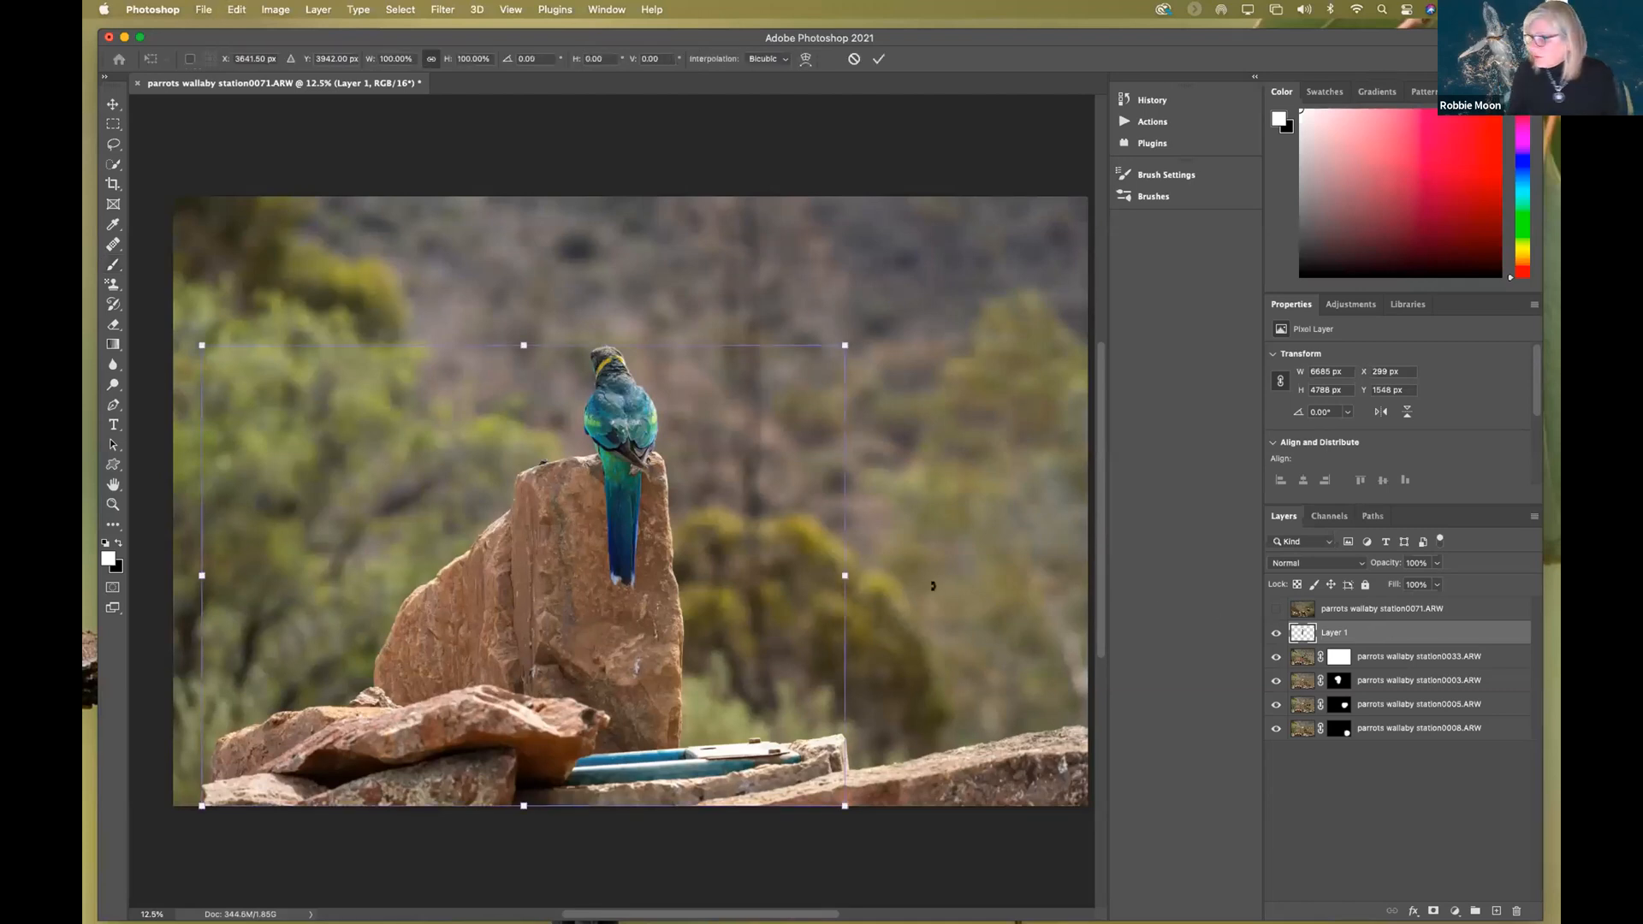
pyautogui.moveTo(699, 523); pyautogui.dragTo(612, 590)
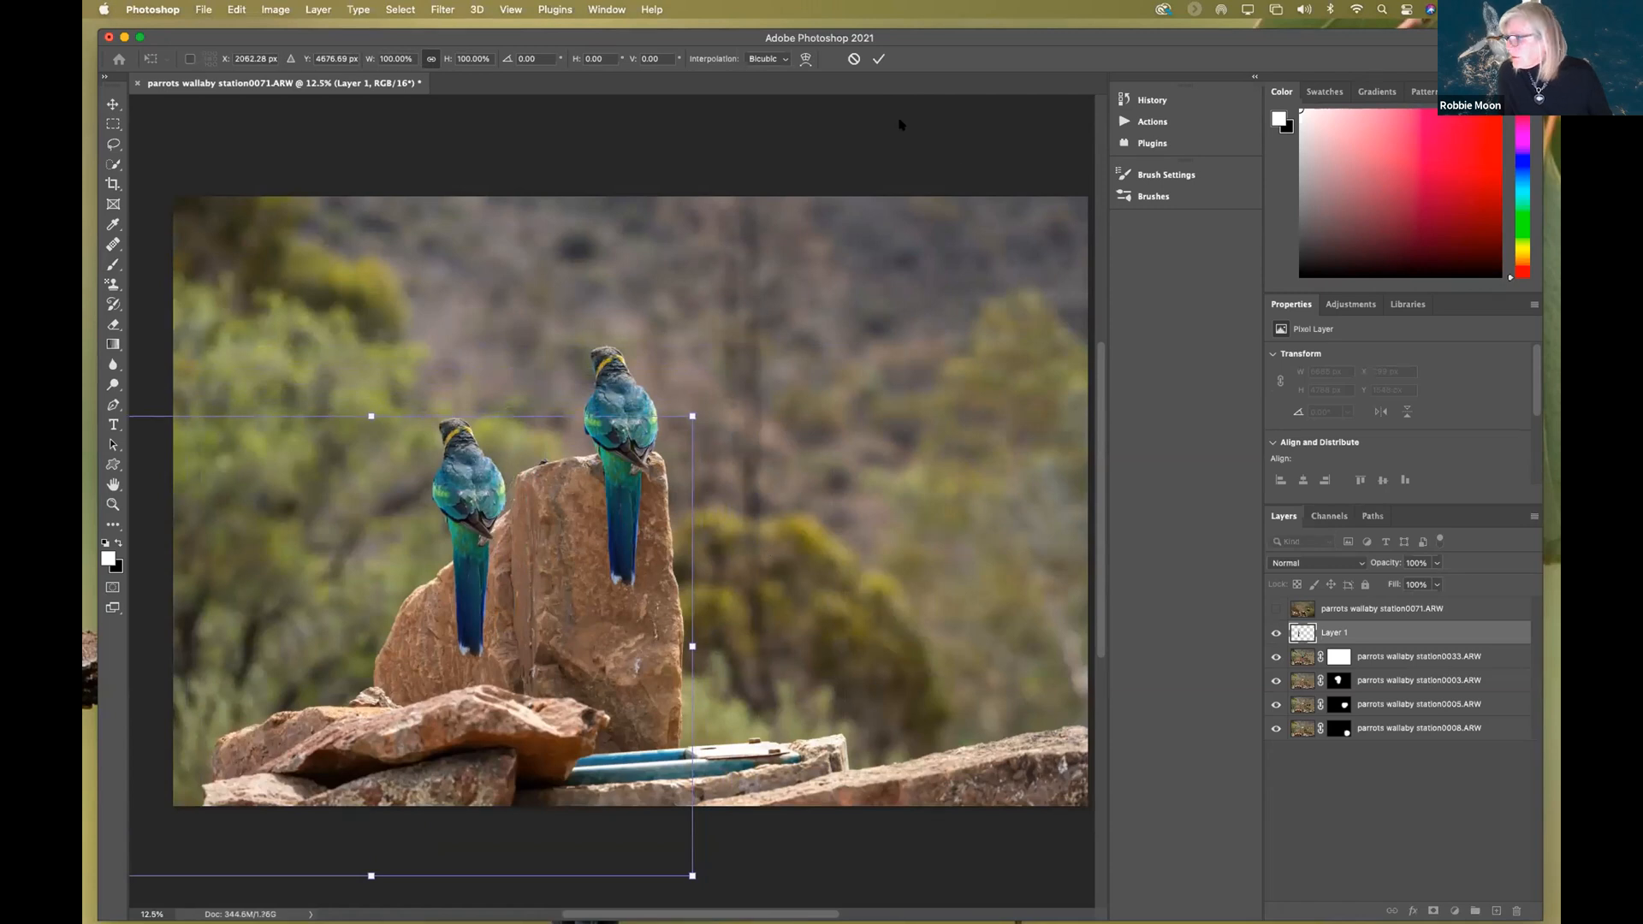
pyautogui.click(876, 61)
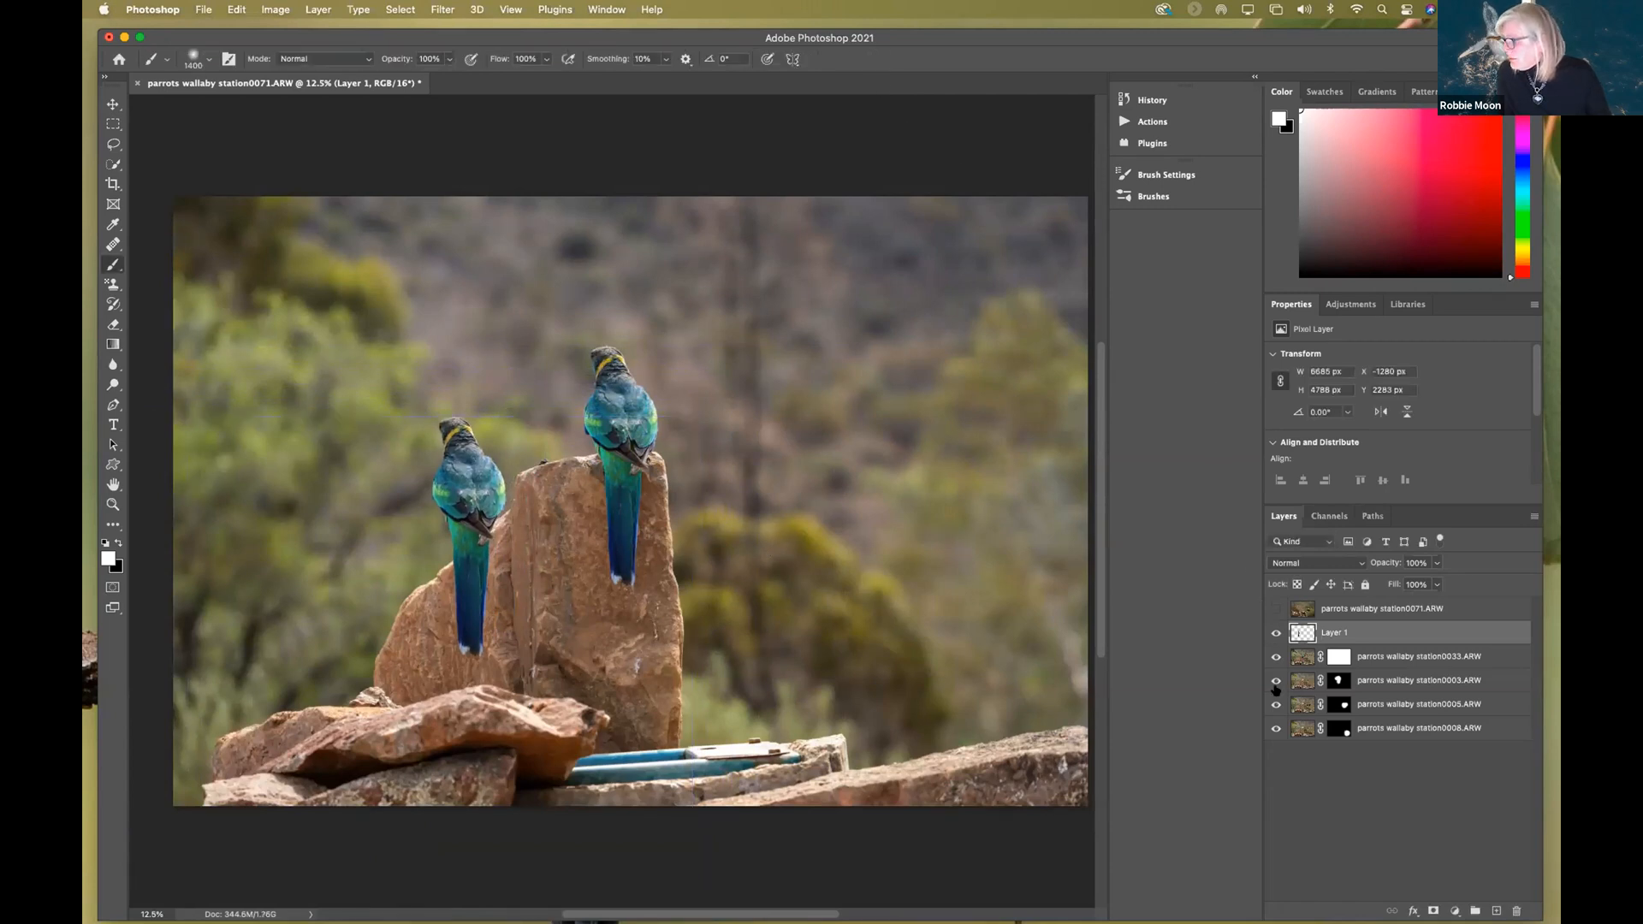
# - Toggle the masked photo layers' visibility to examine the parrot cutout and the part of the image each layer supplies
pyautogui.click(1275, 657)
pyautogui.click(1275, 657)
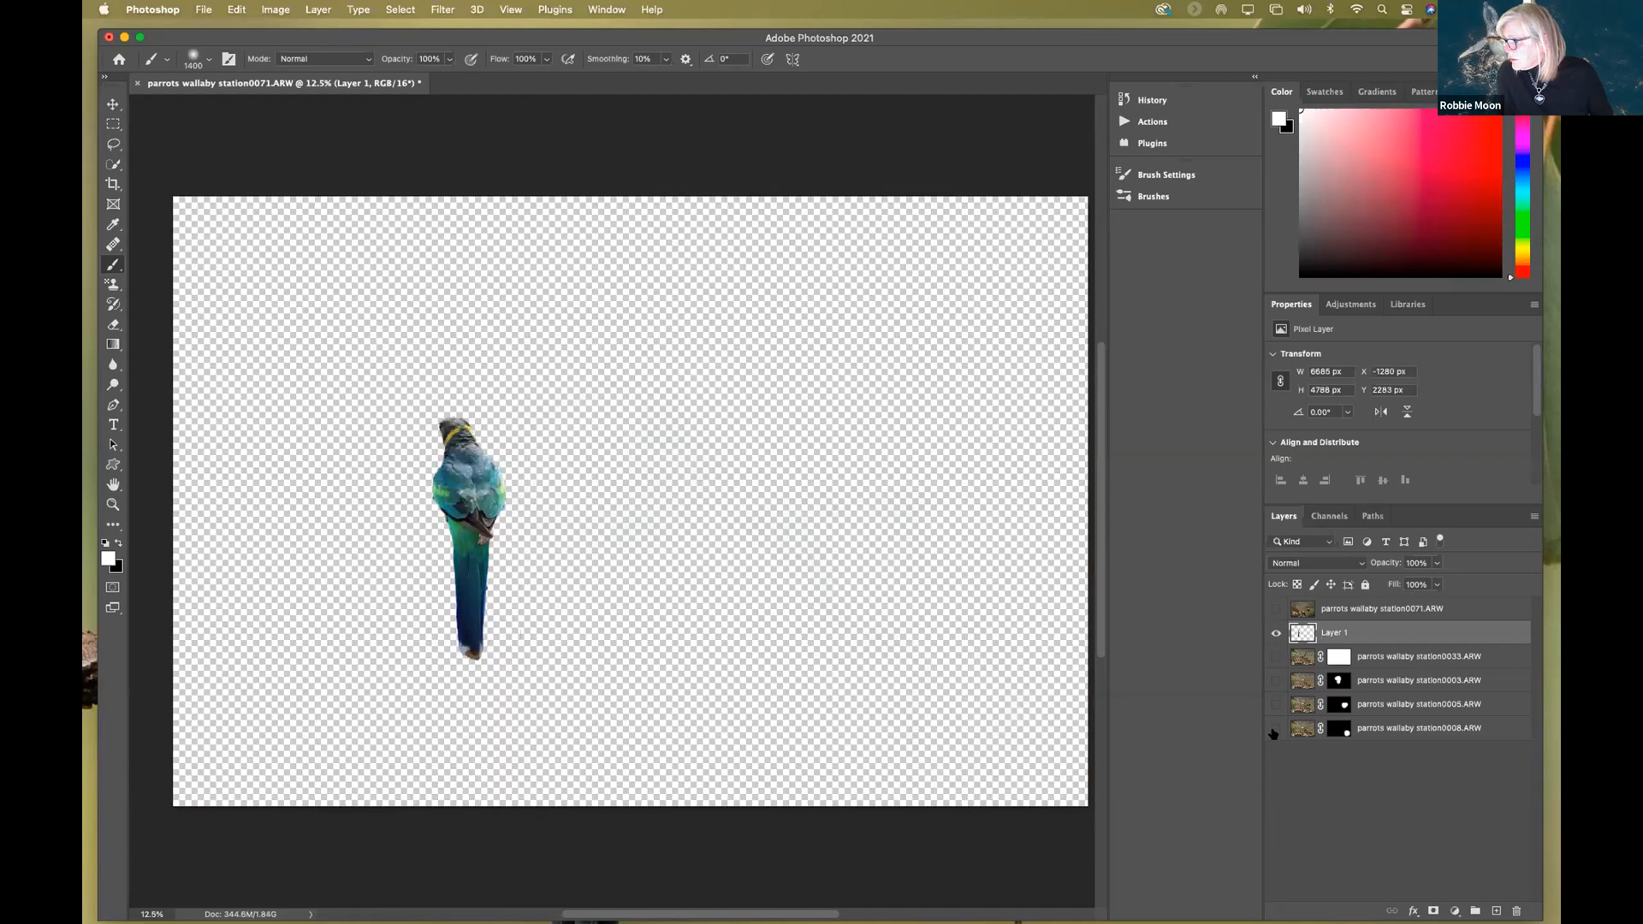
pyautogui.click(1276, 705)
pyautogui.click(1276, 704)
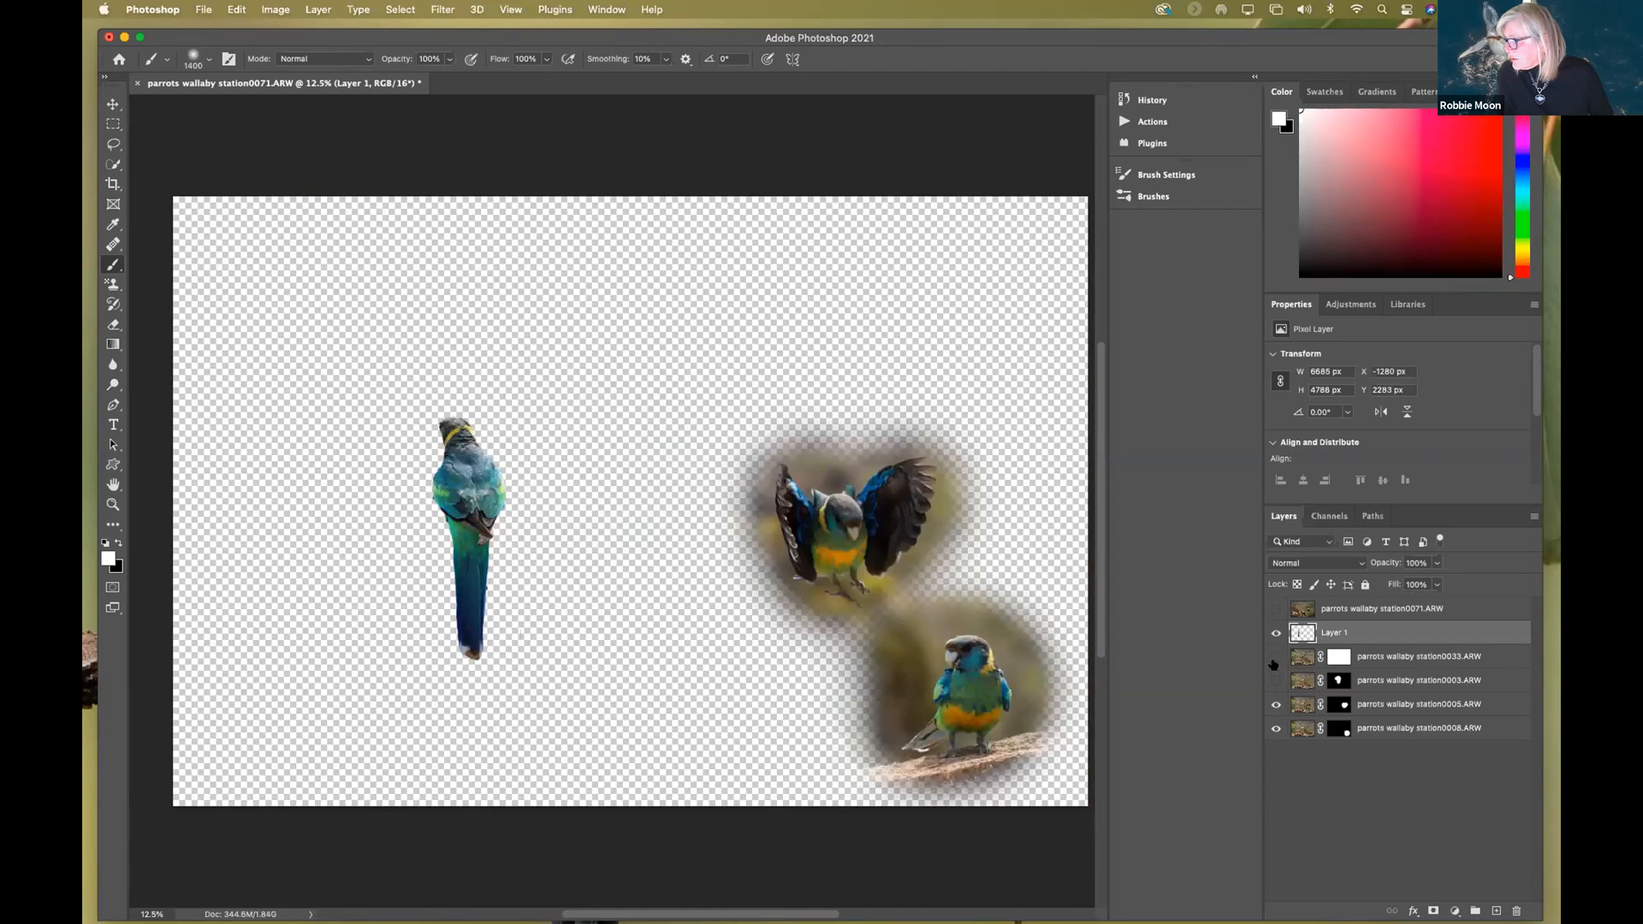
pyautogui.click(1276, 680)
pyautogui.click(1275, 656)
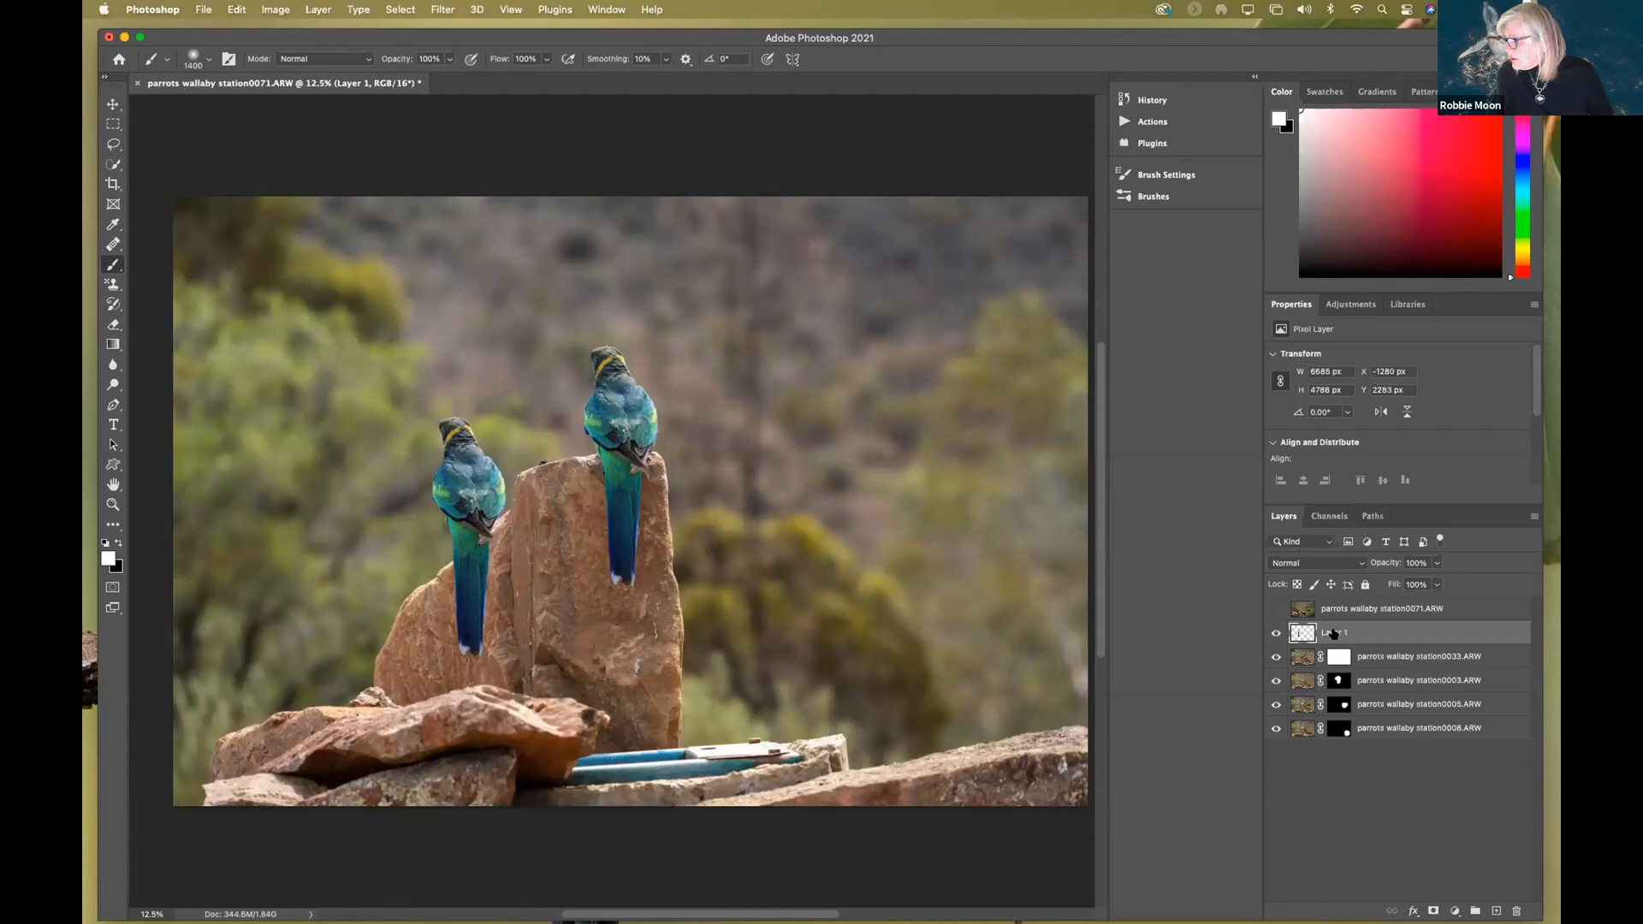
# - Try inverting the station0033 layer's white mask, and restore it
pyautogui.click(1277, 657)
pyautogui.click(1277, 657)
pyautogui.click(1338, 657)
pyautogui.press('super+i')
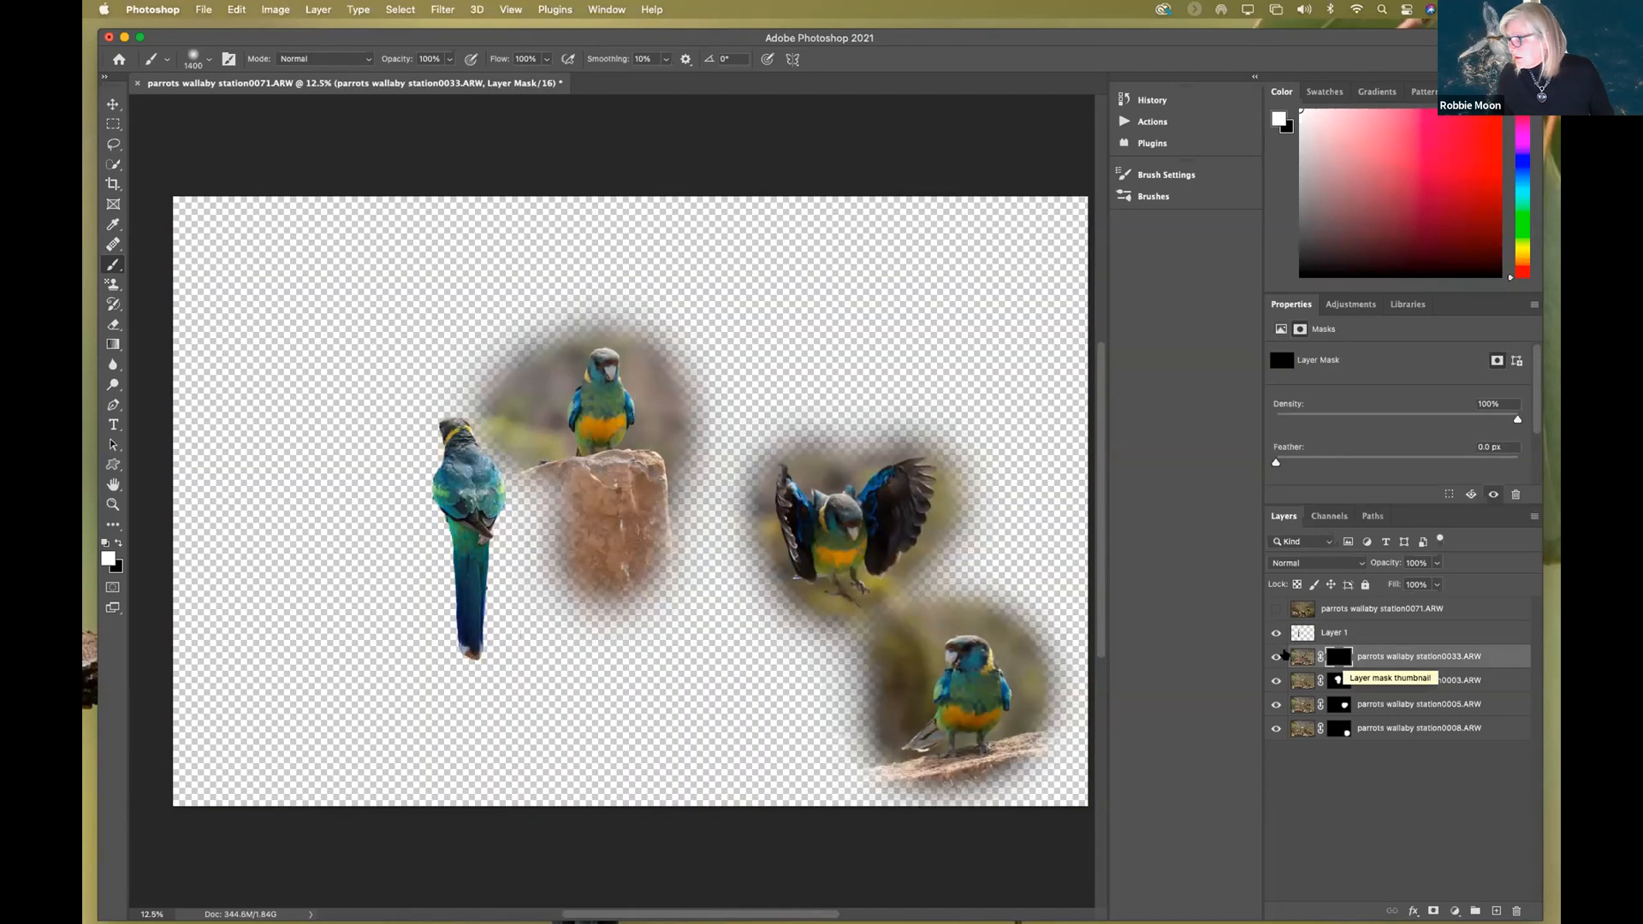
pyautogui.press('super+i')
# - Hide the parrot cutout layer and toggle the station0033, station0003 and station0005 layers to compare what each one contributes
pyautogui.click(1275, 657)
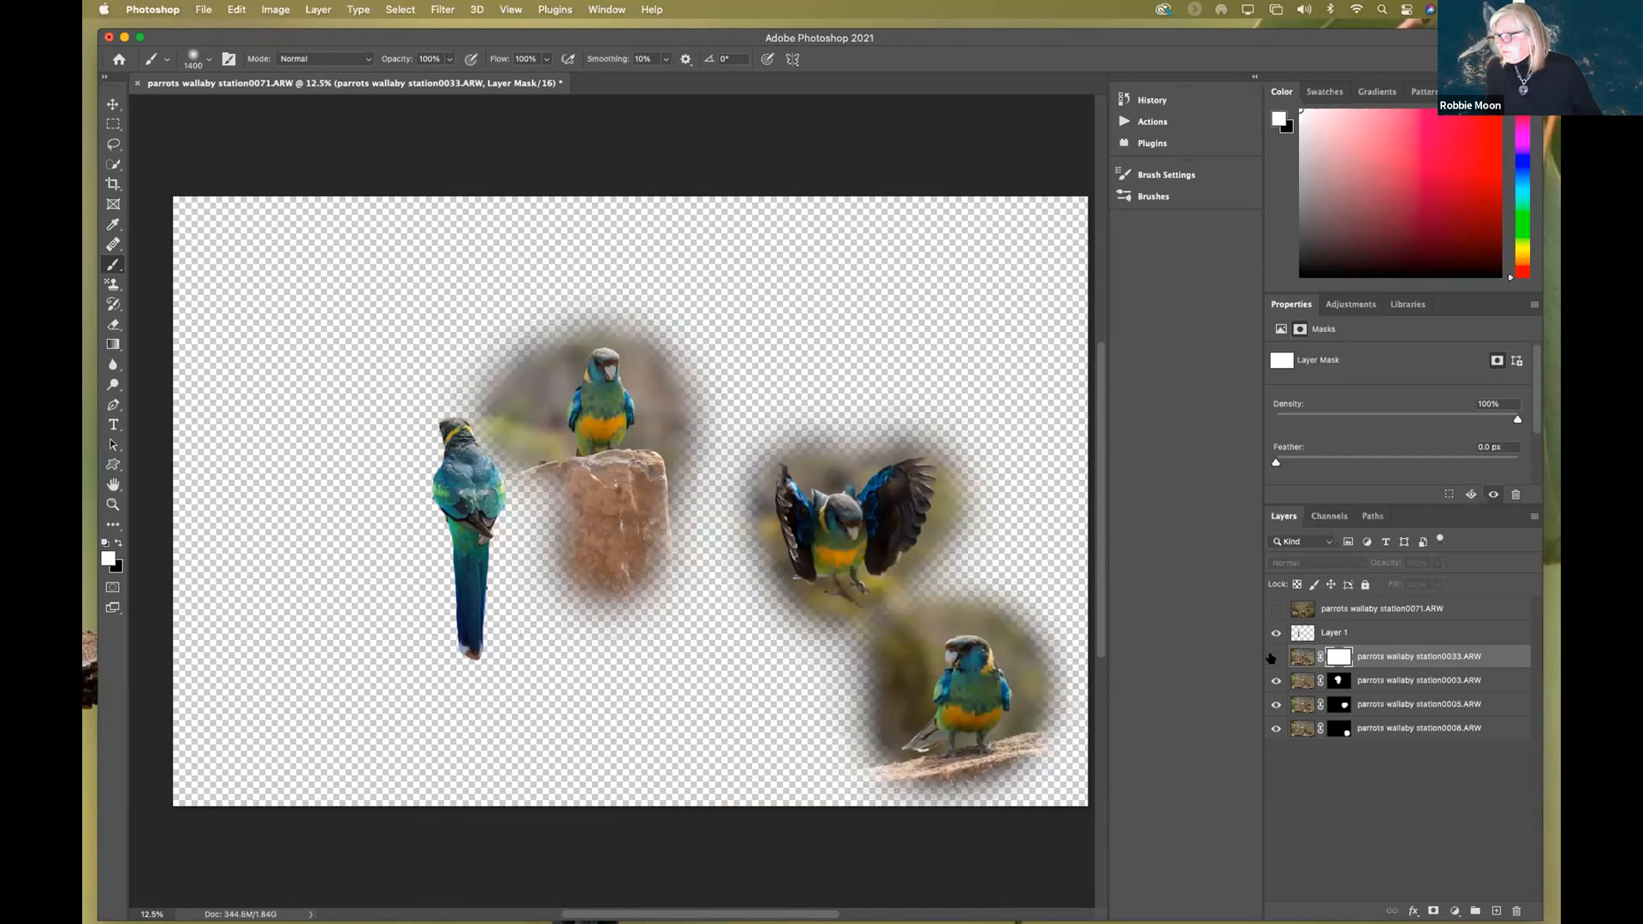
pyautogui.click(1275, 657)
pyautogui.click(1275, 680)
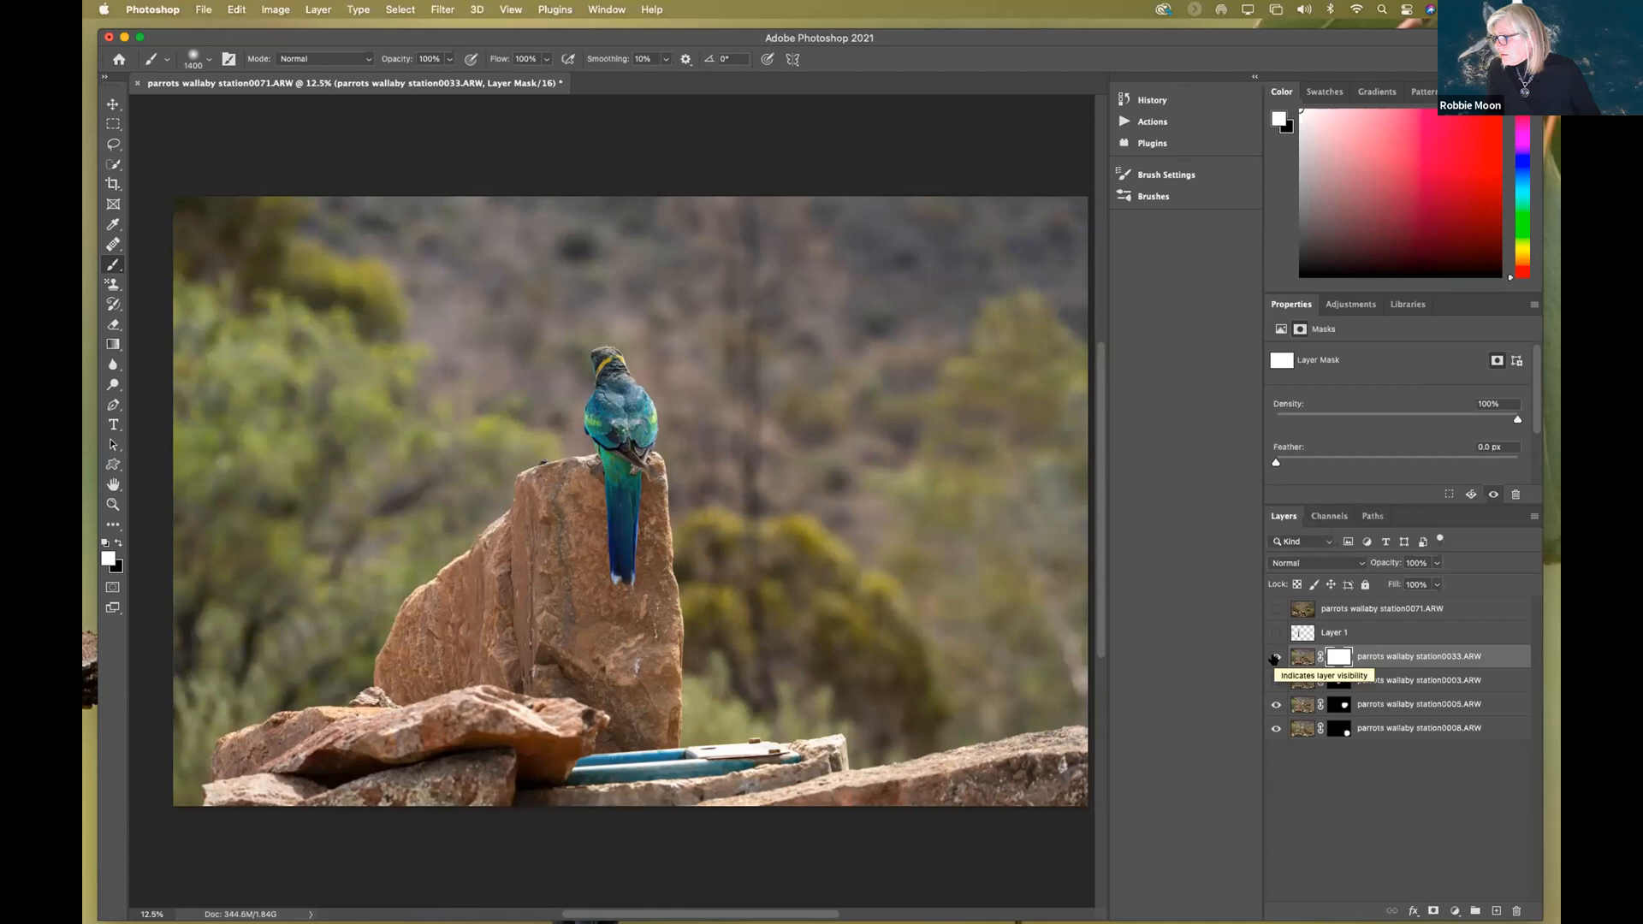
pyautogui.click(1275, 657)
pyautogui.click(1275, 657)
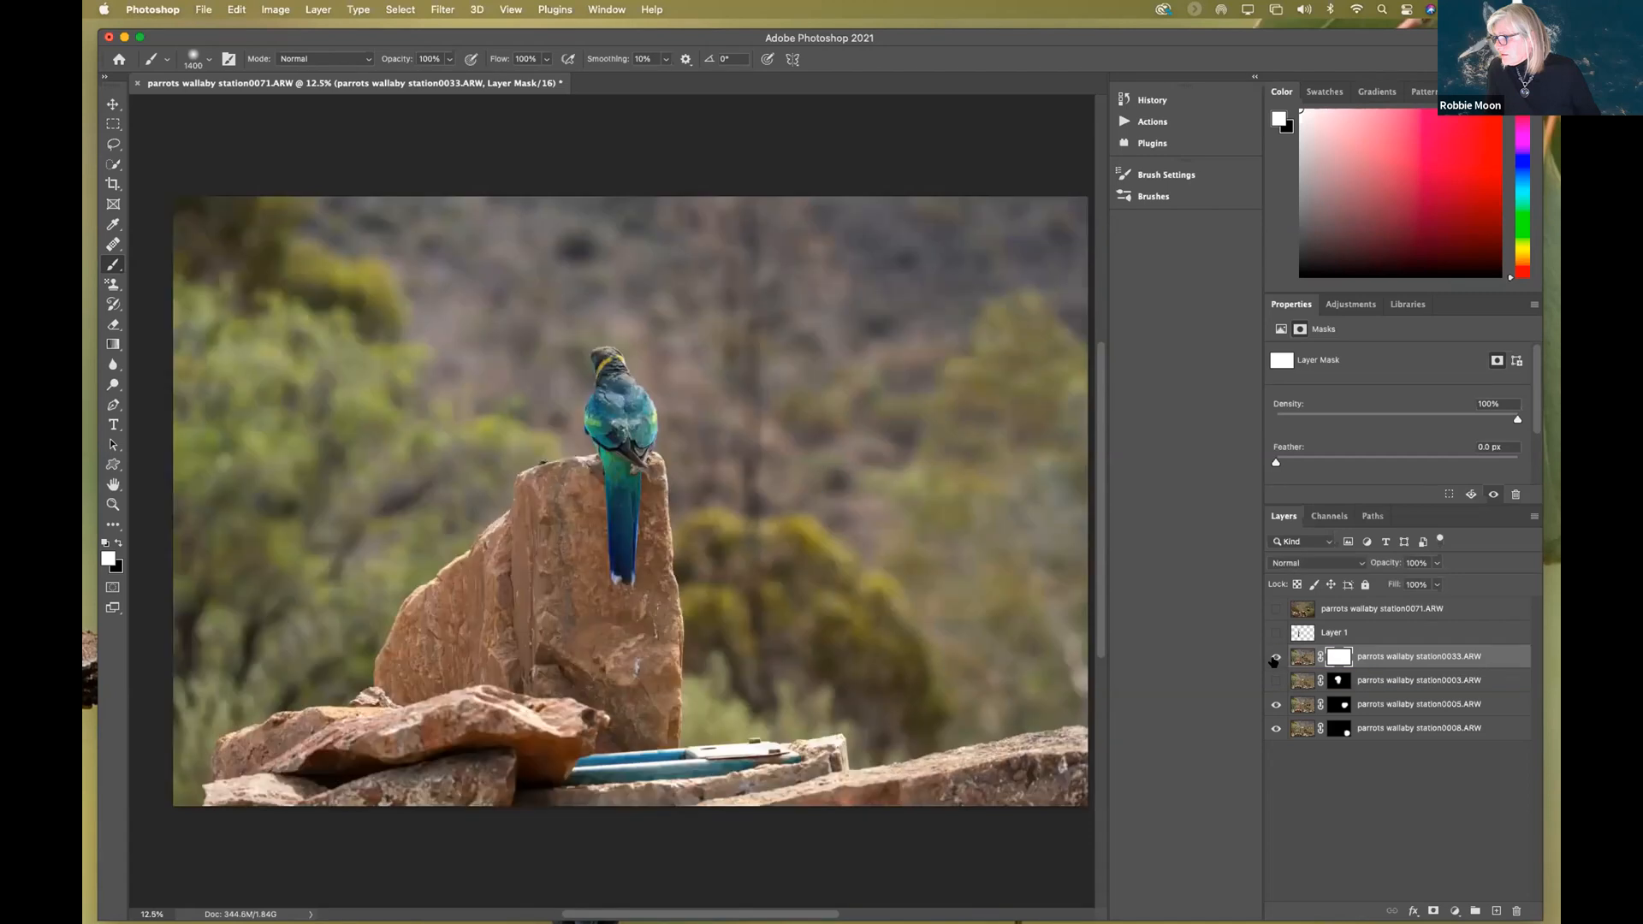
pyautogui.click(1275, 681)
pyautogui.click(1275, 657)
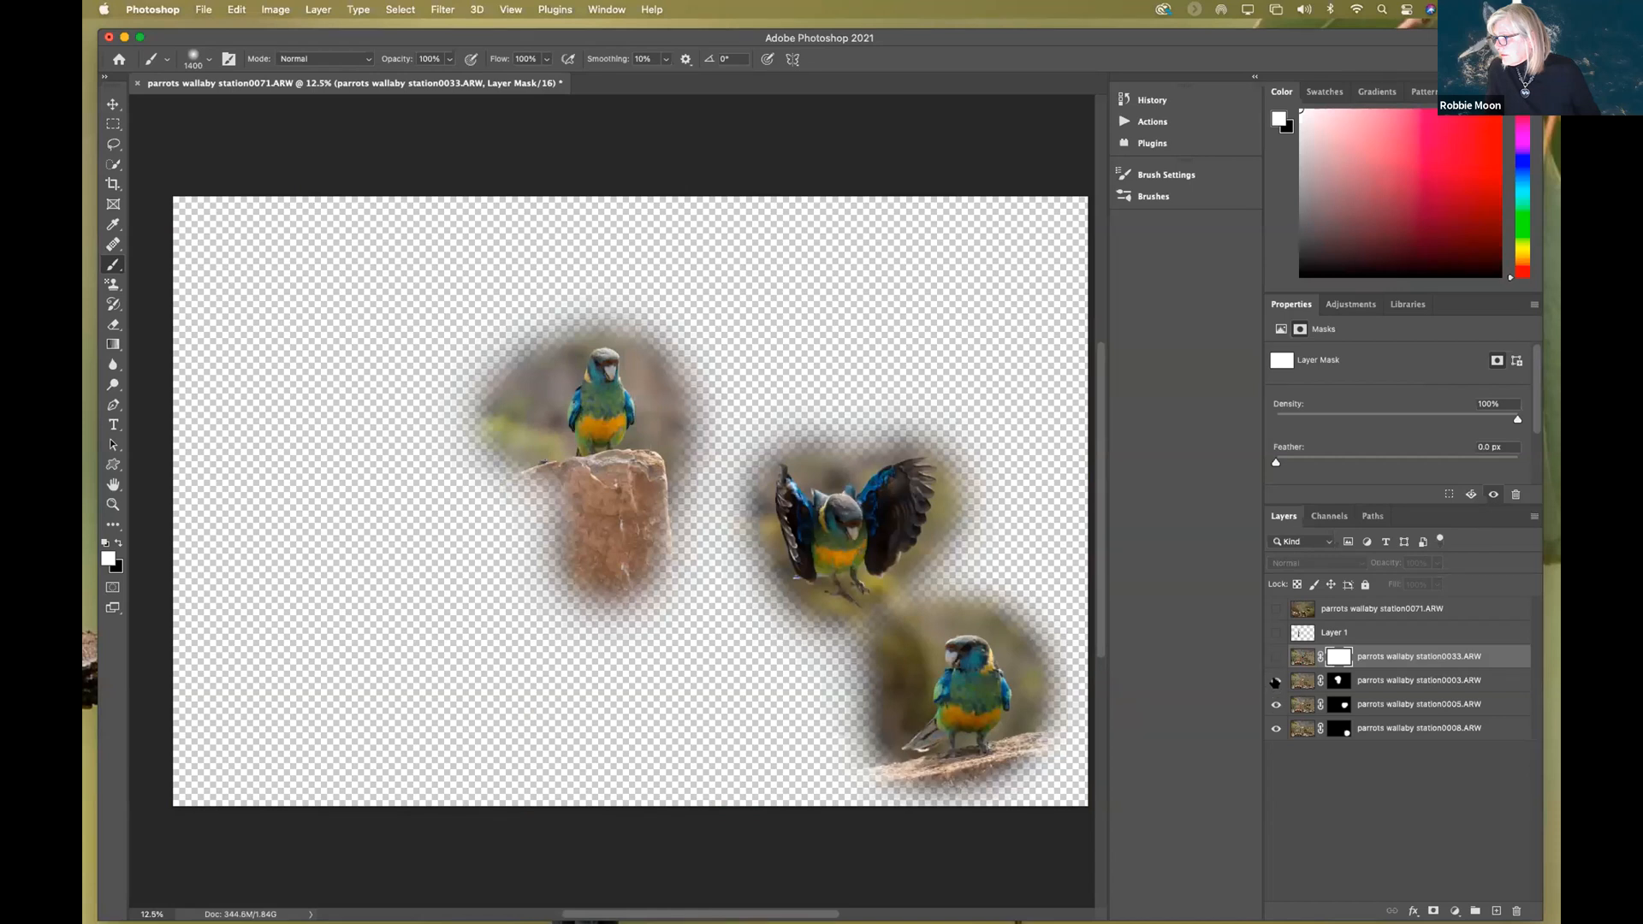
pyautogui.click(1275, 680)
pyautogui.click(1275, 704)
pyautogui.click(1275, 680)
pyautogui.click(1275, 656)
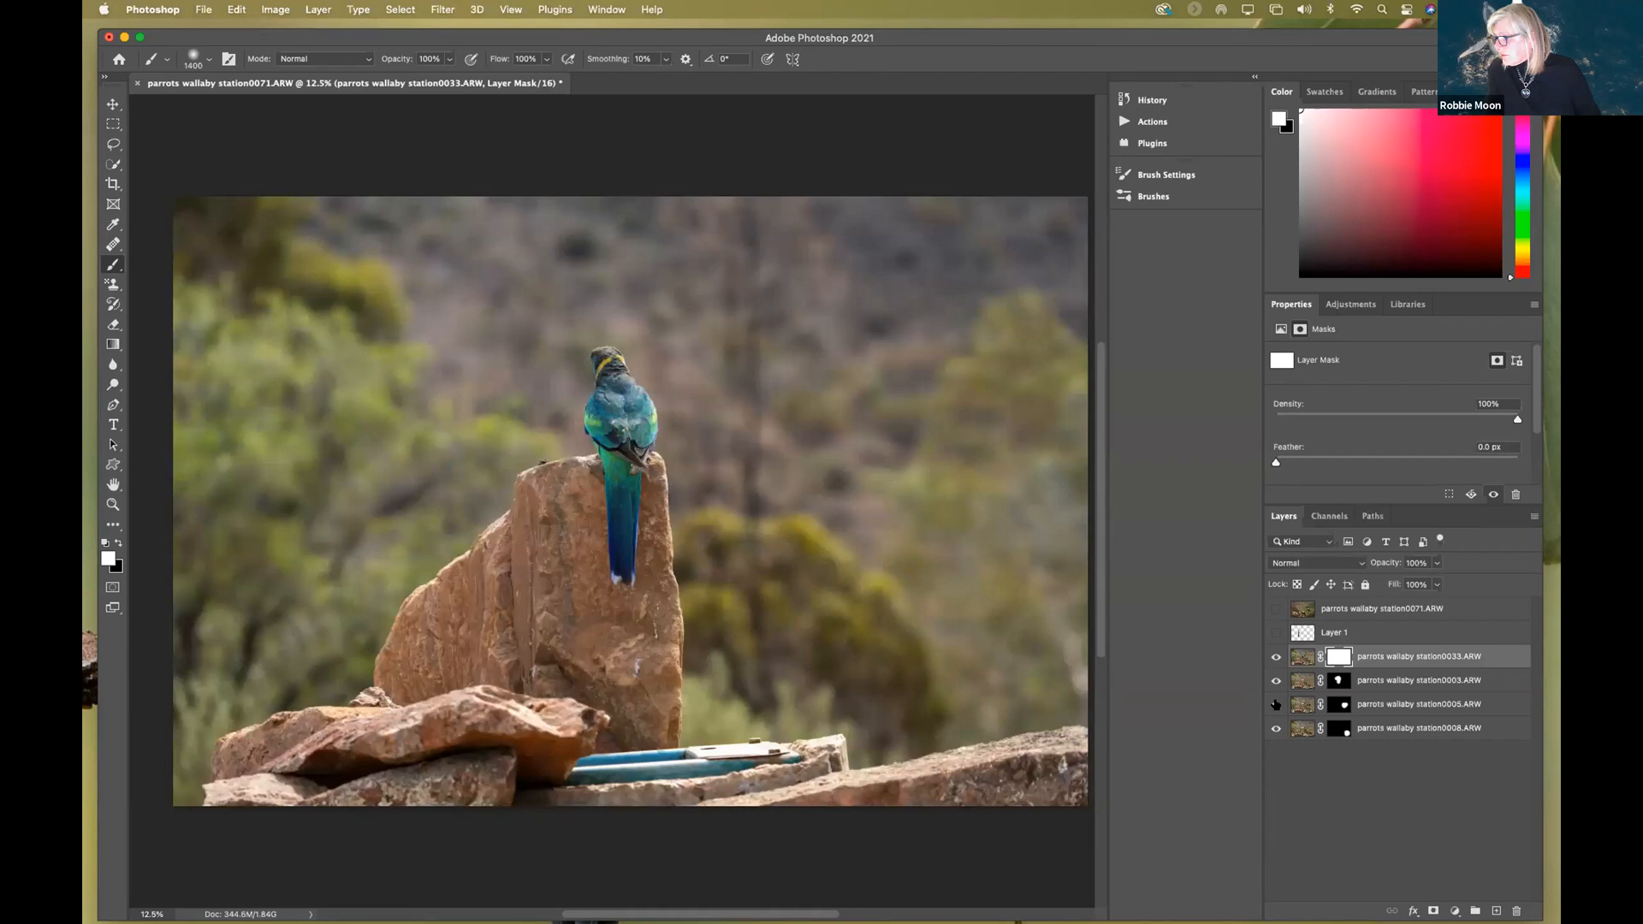
# - Toggle the station0033, station0003 and station0005 layers' visibility to examine which parrots show beneath the full photo
pyautogui.click(1275, 680)
pyautogui.click(1275, 657)
pyautogui.click(1275, 704)
pyautogui.click(1275, 680)
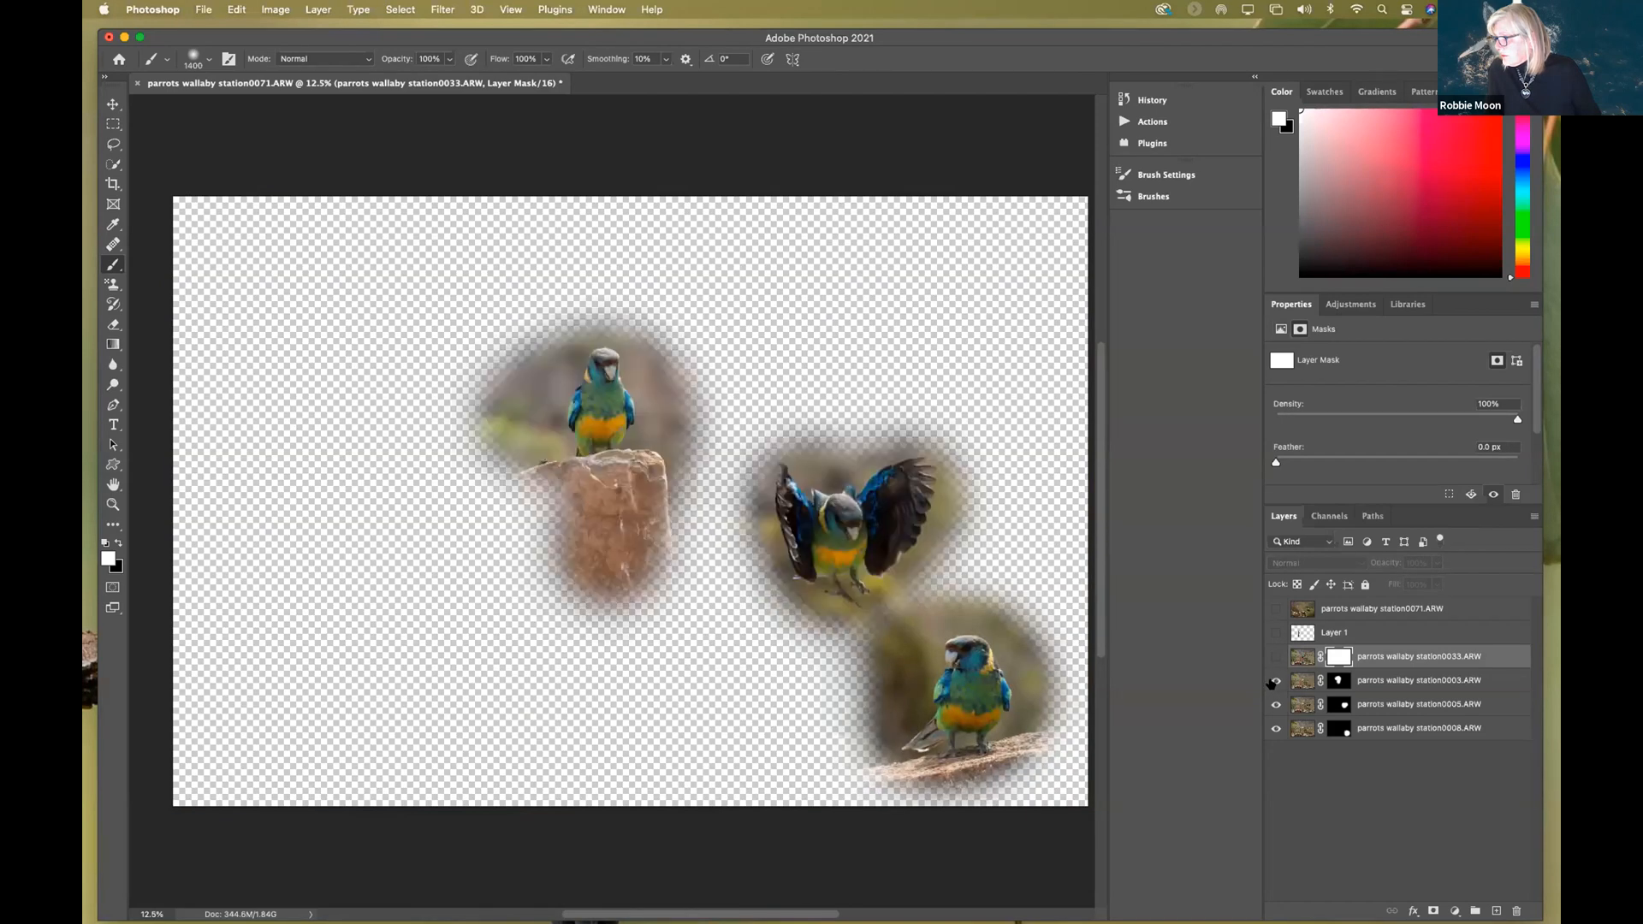
pyautogui.click(1275, 657)
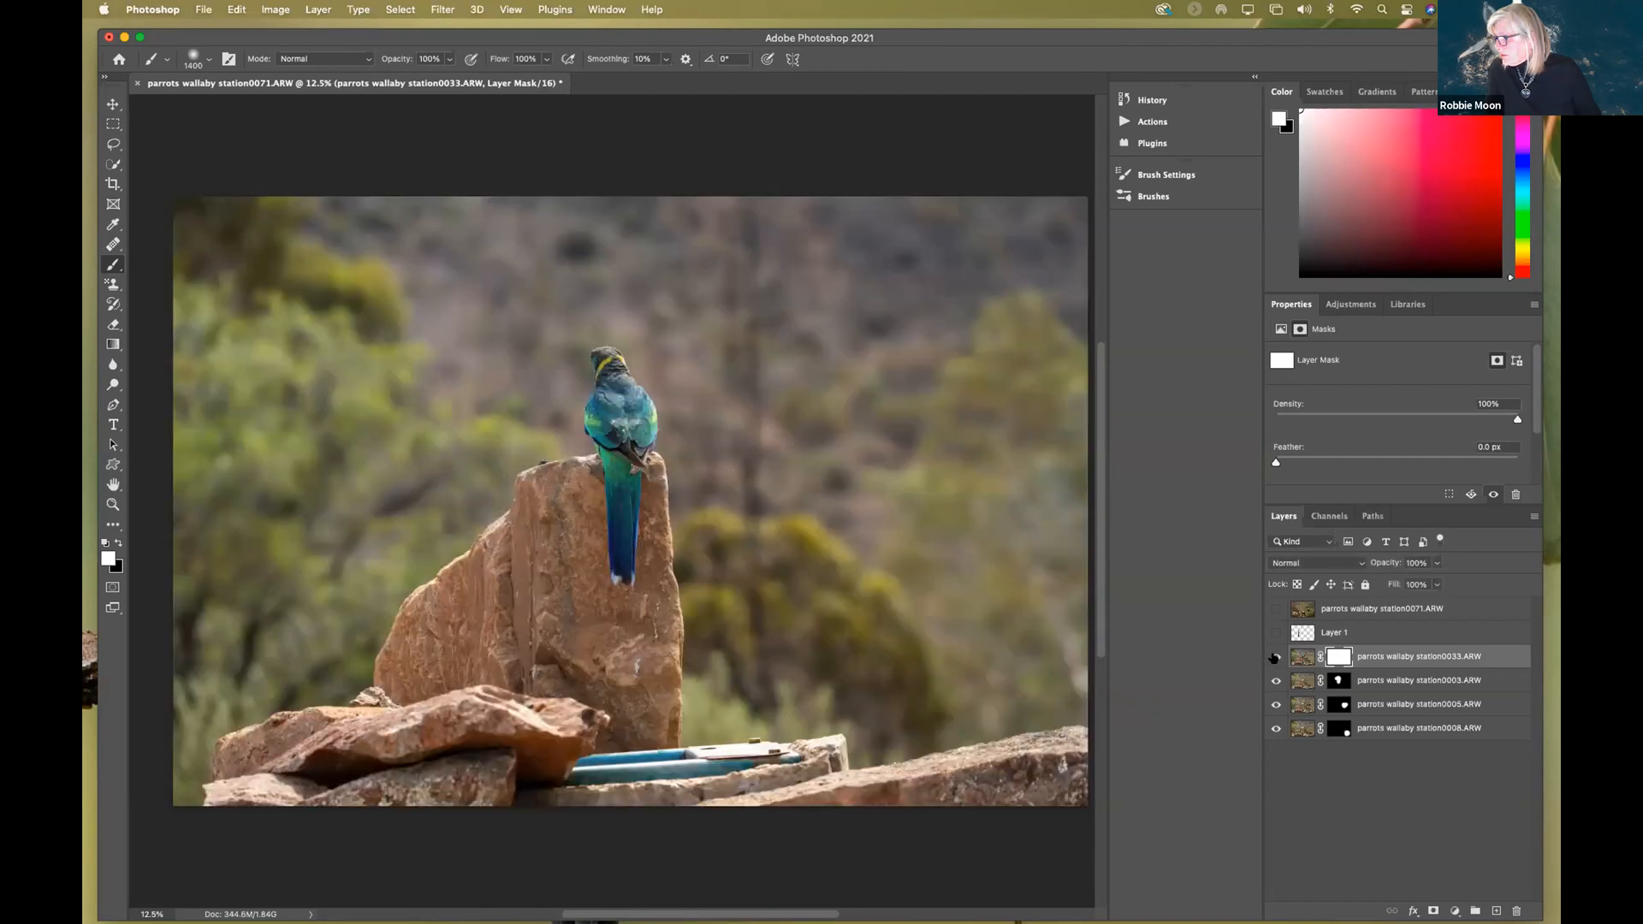
pyautogui.click(1275, 656)
# - Show the parrot cutout and station0033 layers, and invert the station0033 layer's mask to black
pyautogui.click(1275, 632)
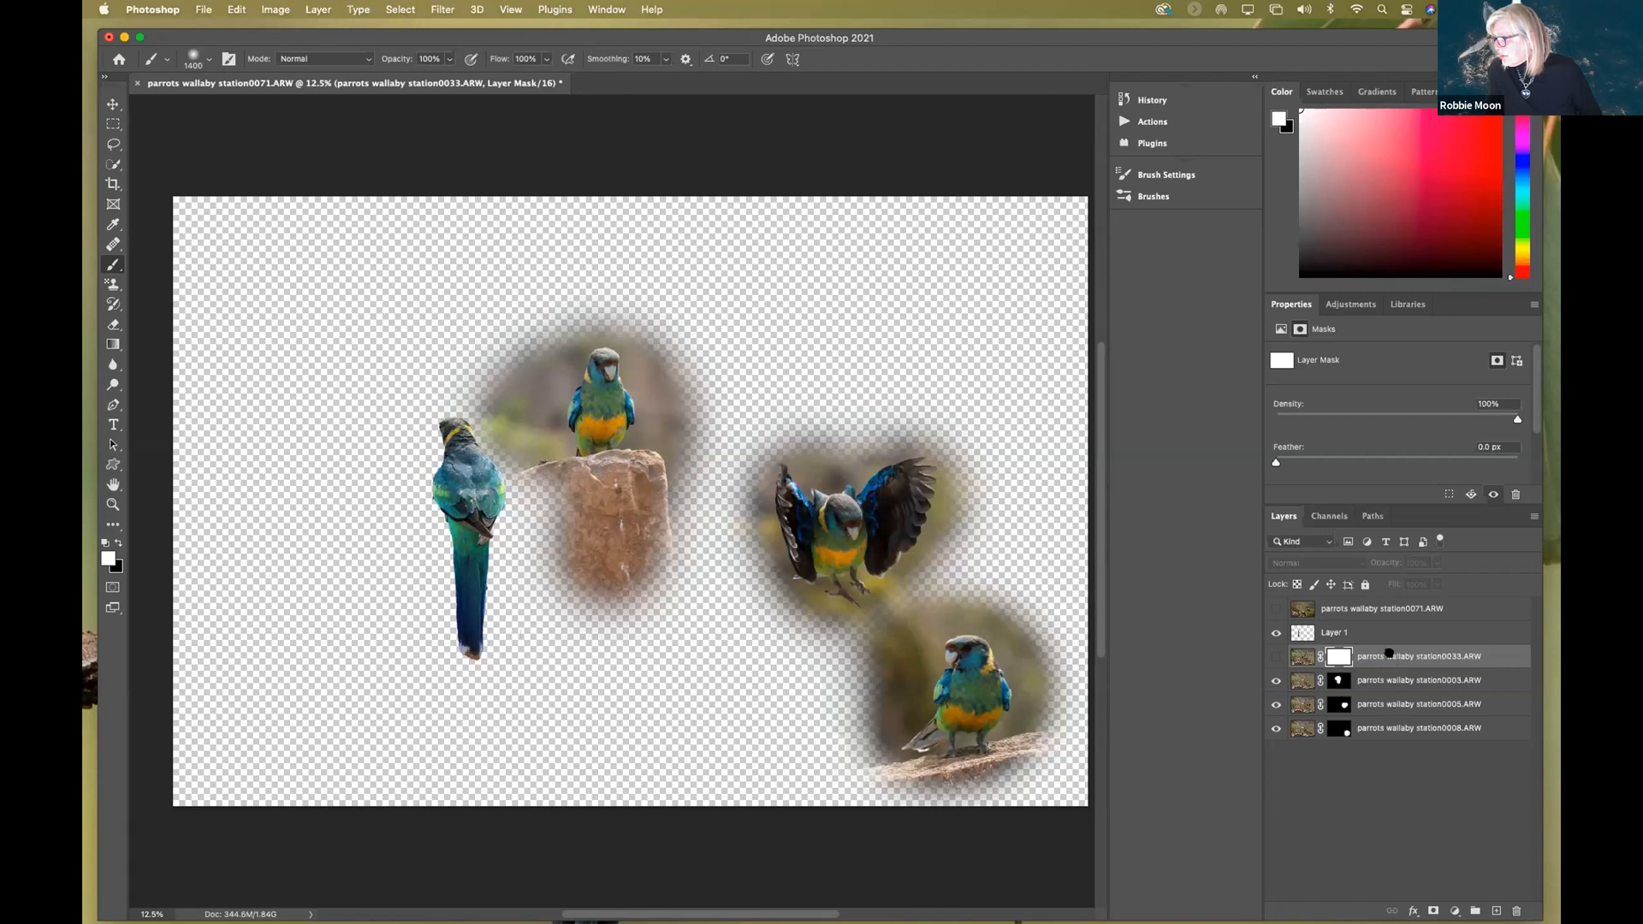
pyautogui.click(1302, 657)
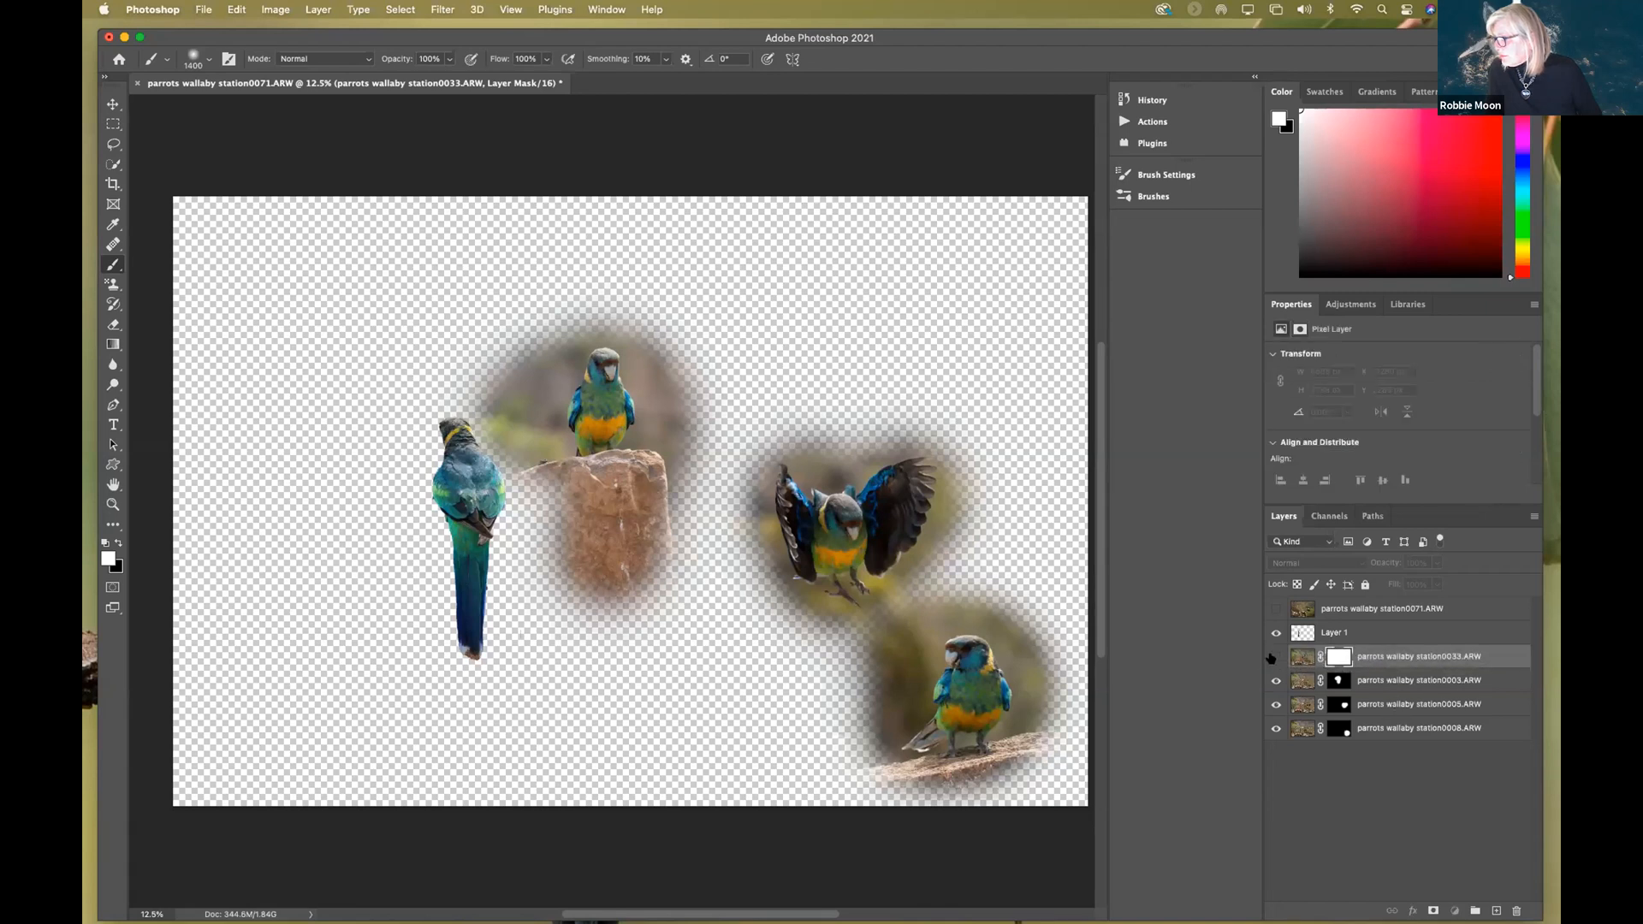
pyautogui.click(1273, 657)
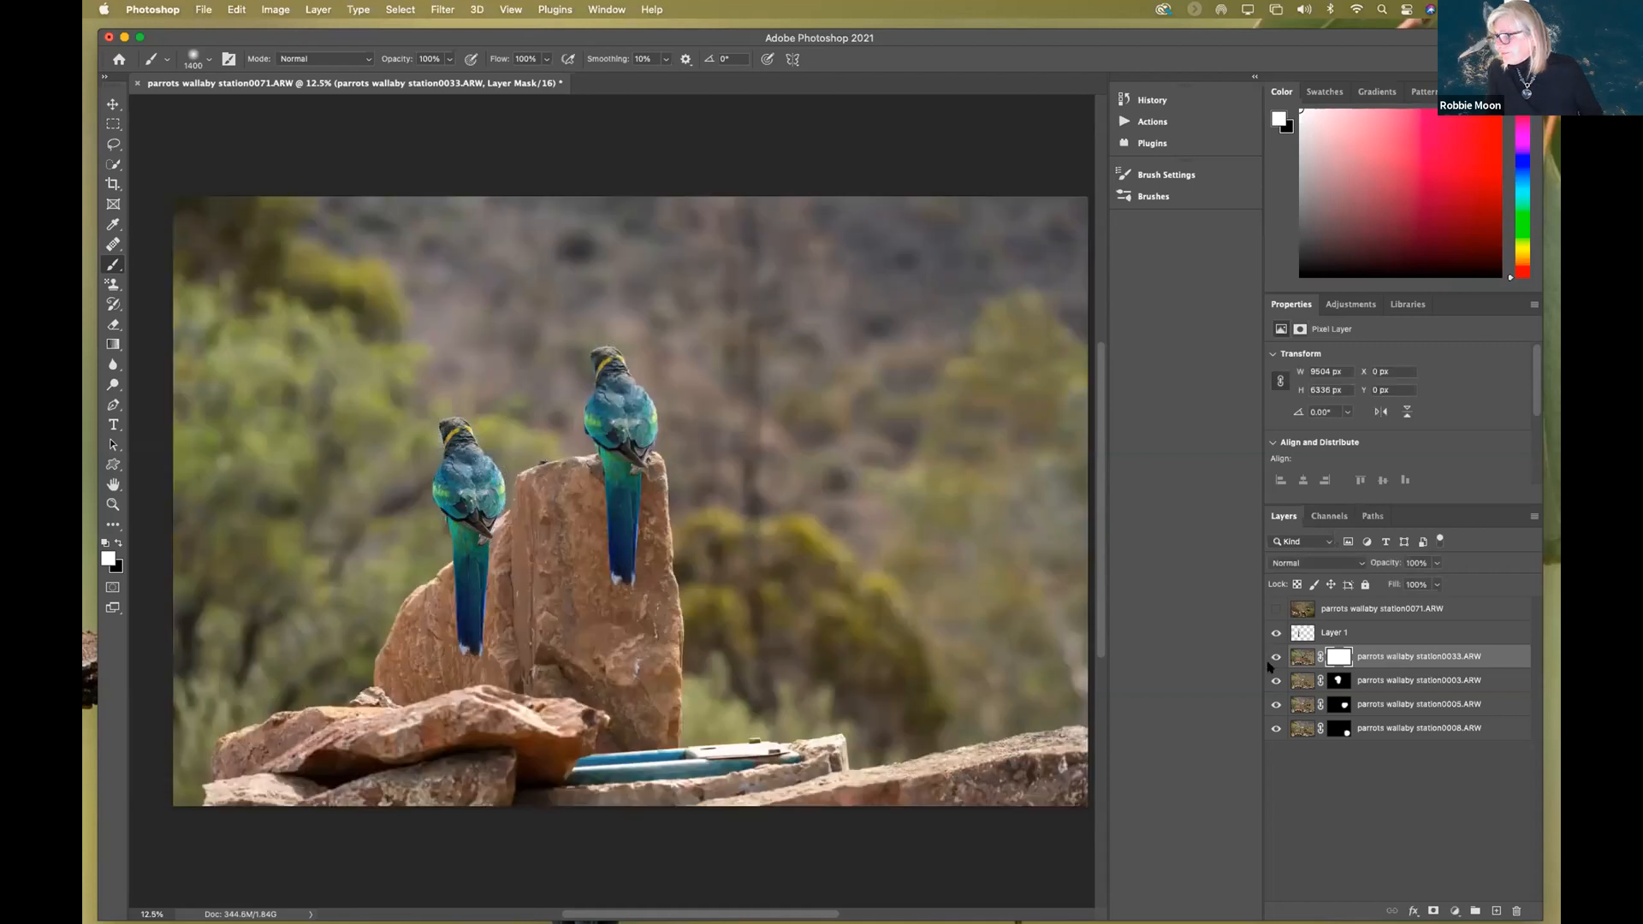
pyautogui.click(1335, 660)
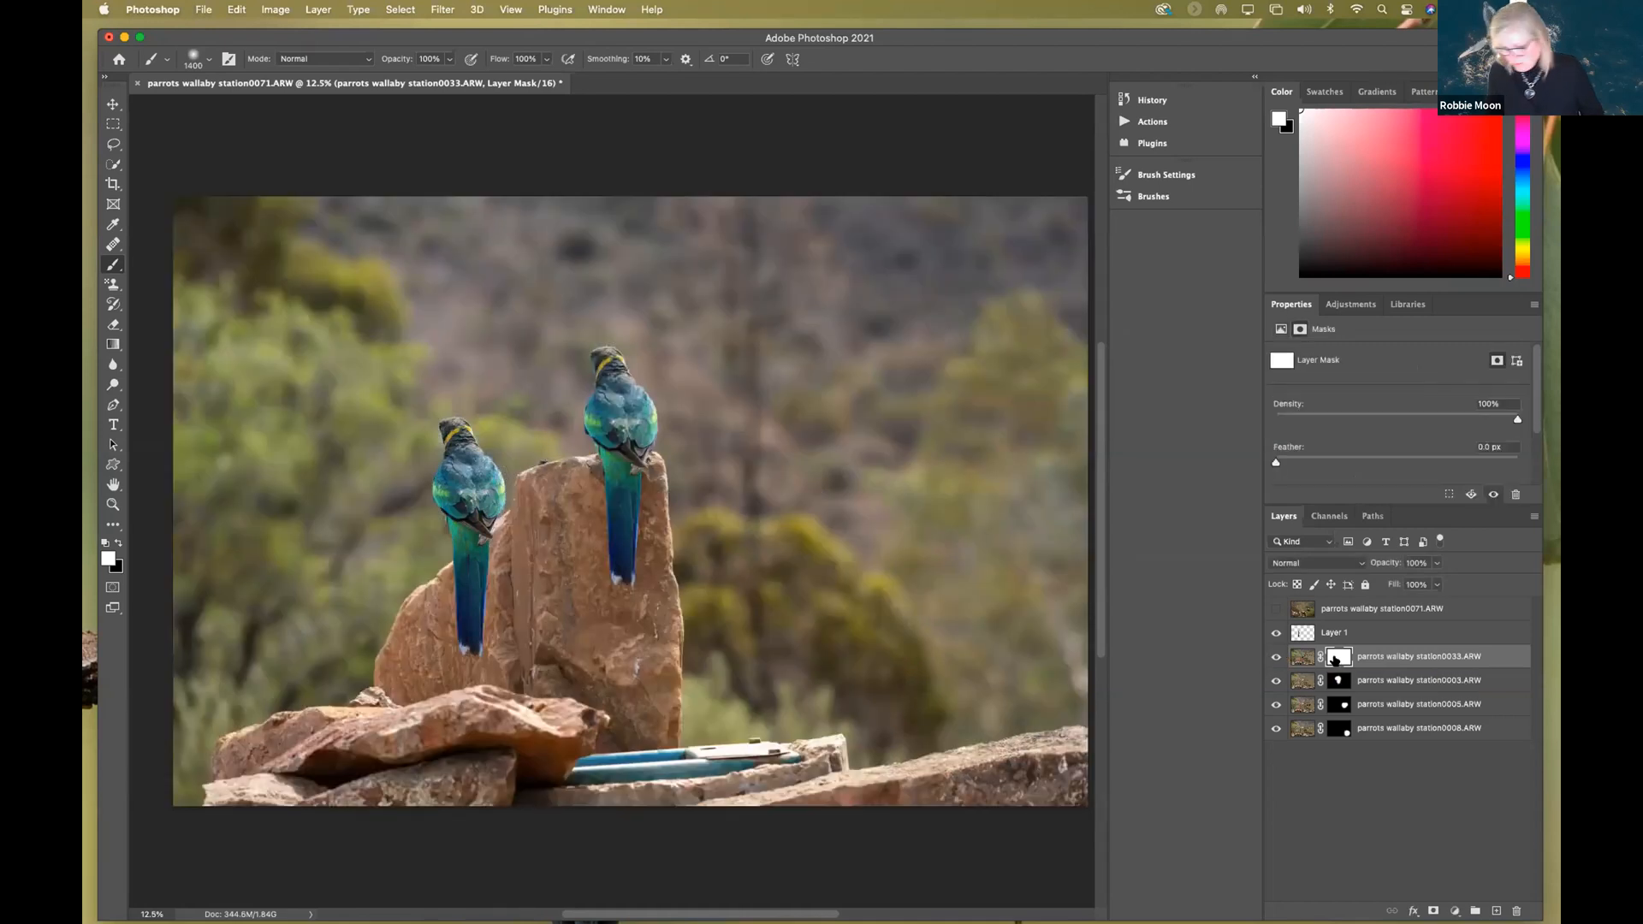
pyautogui.press('super+i')
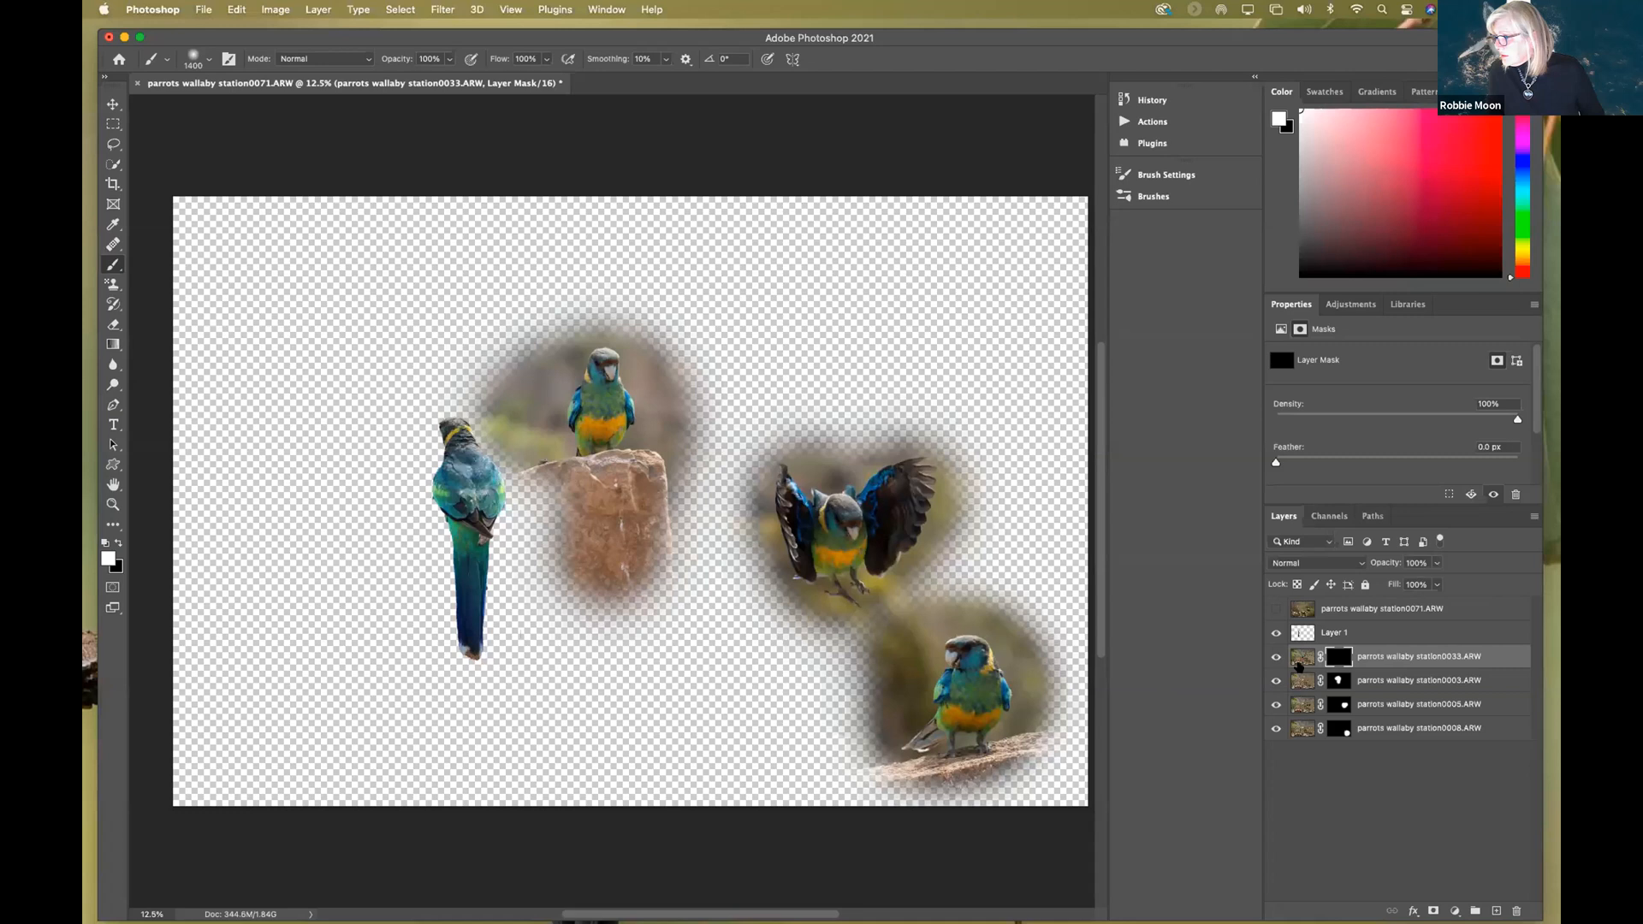
# - Paint on the station0033 mask to reveal the foreground rocks, the tall rock and the lower background, hiding overpainted spots in black
pyautogui.moveTo(839, 701)
pyautogui.mouseDown()
pyautogui.moveTo(706, 699)
pyautogui.moveTo(769, 716)
pyautogui.moveTo(635, 747)
pyautogui.moveTo(1073, 767)
pyautogui.moveTo(788, 738)
pyautogui.moveTo(779, 684)
pyautogui.moveTo(618, 581)
pyautogui.moveTo(688, 579)
pyautogui.moveTo(815, 629)
pyautogui.moveTo(733, 638)
pyautogui.moveTo(745, 641)
pyautogui.moveTo(588, 542)
pyautogui.moveTo(651, 660)
pyautogui.mouseUp()
pyautogui.press('x')
pyautogui.moveTo(611, 597)
pyautogui.mouseDown()
pyautogui.moveTo(605, 513)
pyautogui.moveTo(594, 587)
pyautogui.moveTo(676, 637)
pyautogui.moveTo(616, 663)
pyautogui.mouseUp()
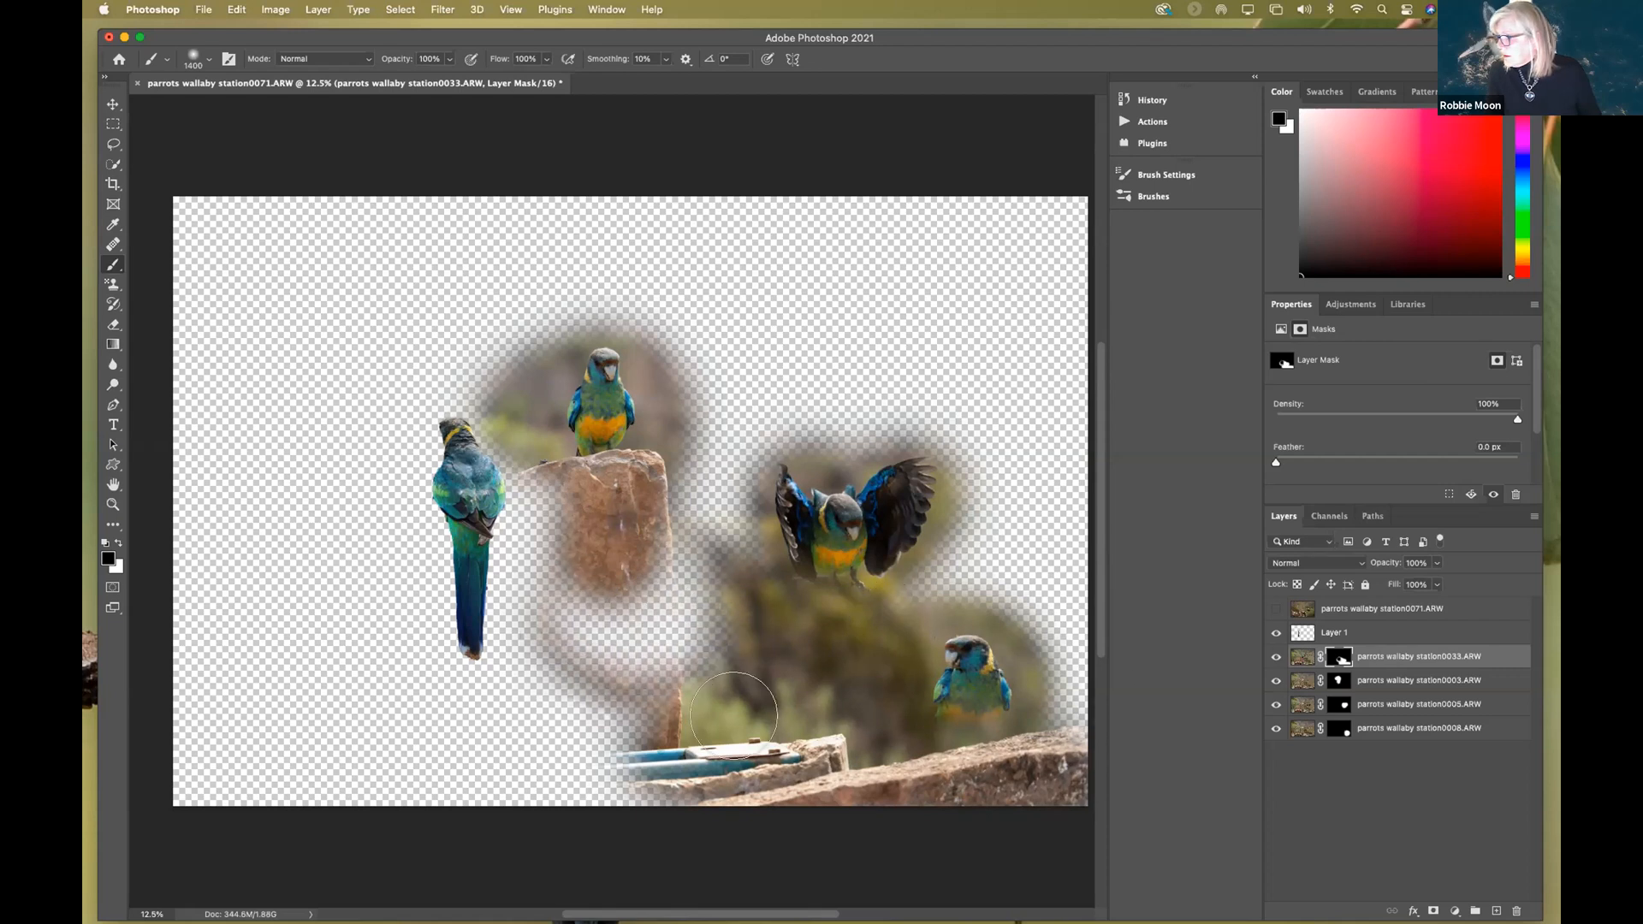
pyautogui.moveTo(659, 727); pyautogui.dragTo(415, 744)
pyautogui.press('x')
pyautogui.moveTo(265, 745)
pyautogui.mouseDown()
pyautogui.moveTo(553, 752)
pyautogui.moveTo(362, 765)
pyautogui.moveTo(874, 789)
pyautogui.moveTo(158, 740)
pyautogui.moveTo(286, 782)
pyautogui.moveTo(342, 730)
pyautogui.moveTo(274, 688)
pyautogui.moveTo(307, 623)
pyautogui.moveTo(451, 602)
pyautogui.moveTo(577, 667)
pyautogui.moveTo(599, 637)
pyautogui.moveTo(576, 592)
pyautogui.moveTo(698, 599)
pyautogui.moveTo(626, 600)
pyautogui.moveTo(607, 557)
pyautogui.mouseUp()
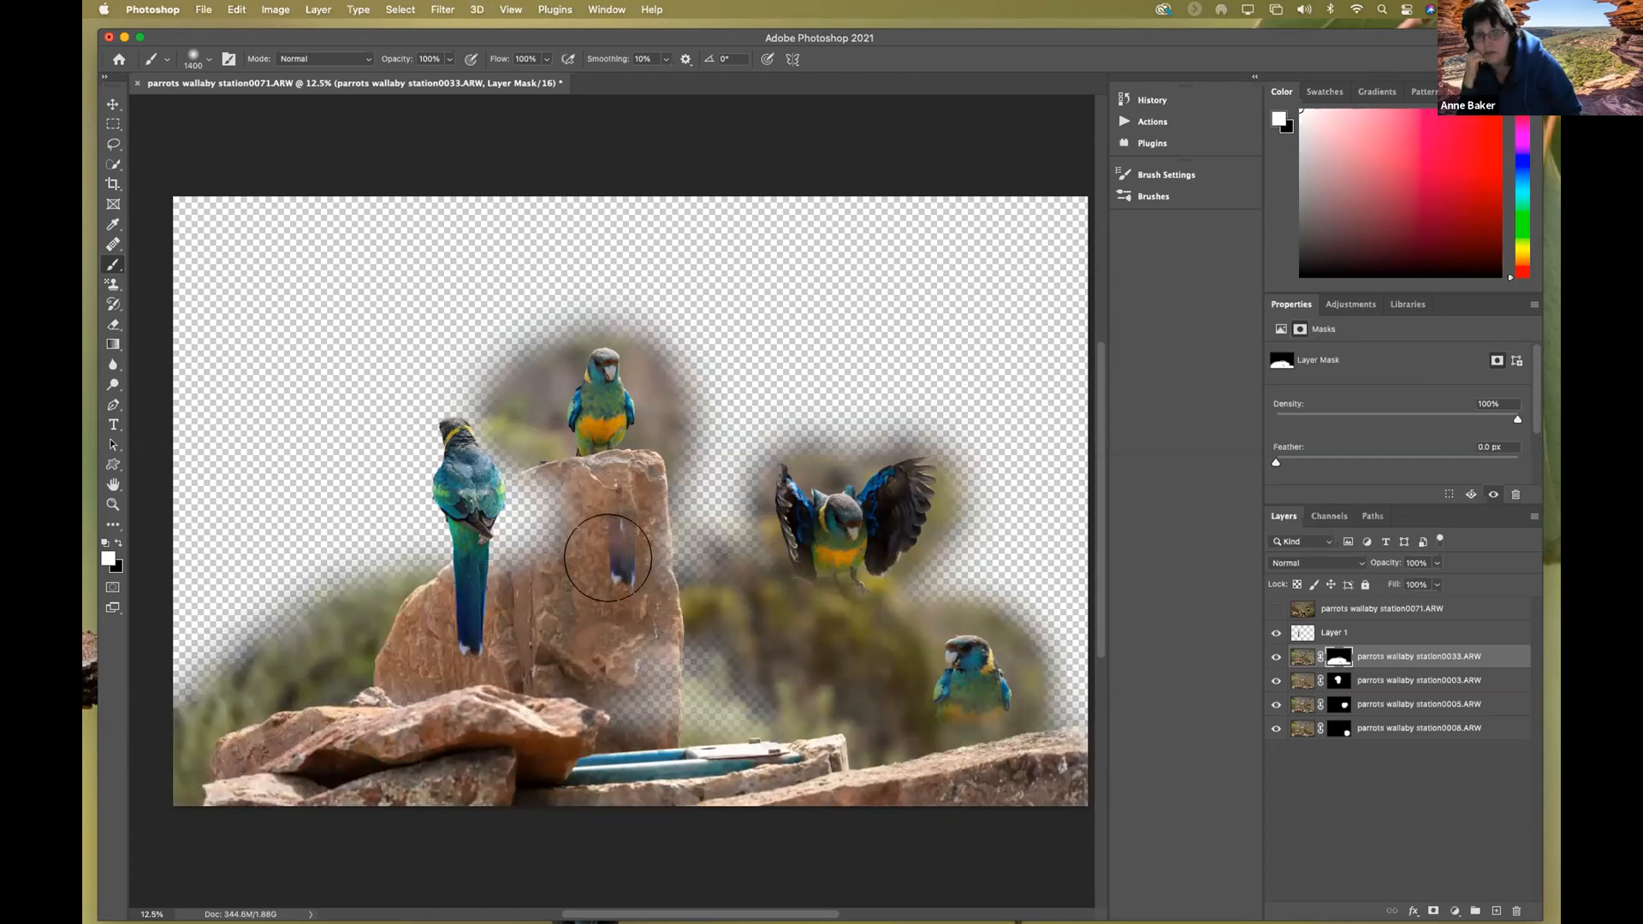
# - With a 1100 px brush, paint the station0003 mask to fill background beside the tall rock and between the flying and lower parrots
pyautogui.press('[')
pyautogui.press('[')
pyautogui.press('[')
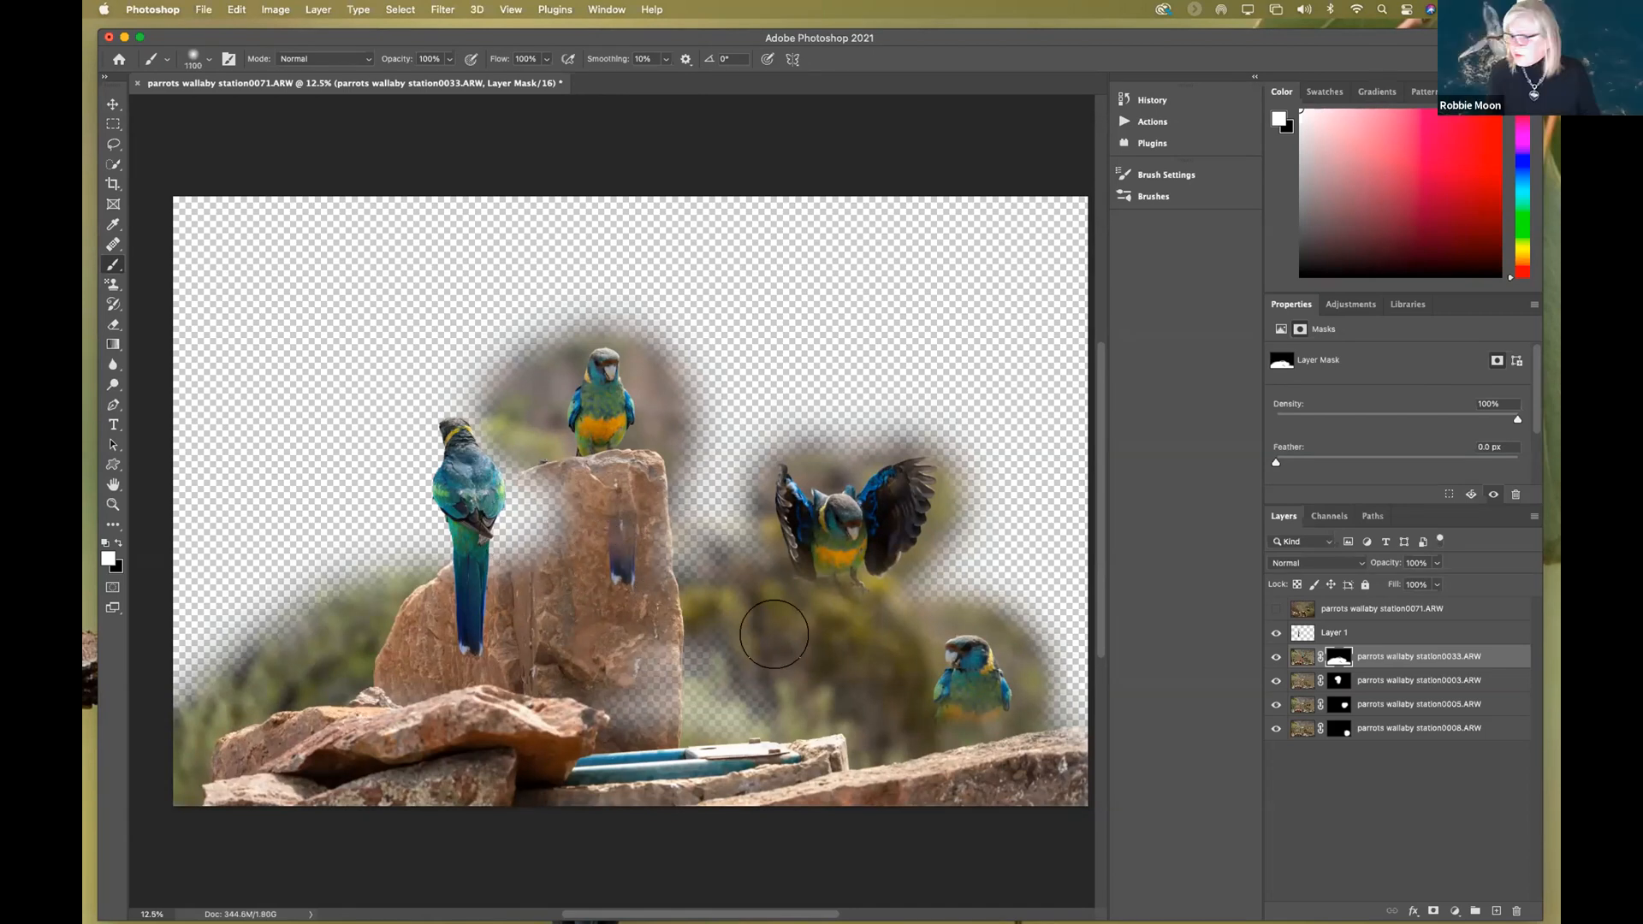
pyautogui.click(1338, 681)
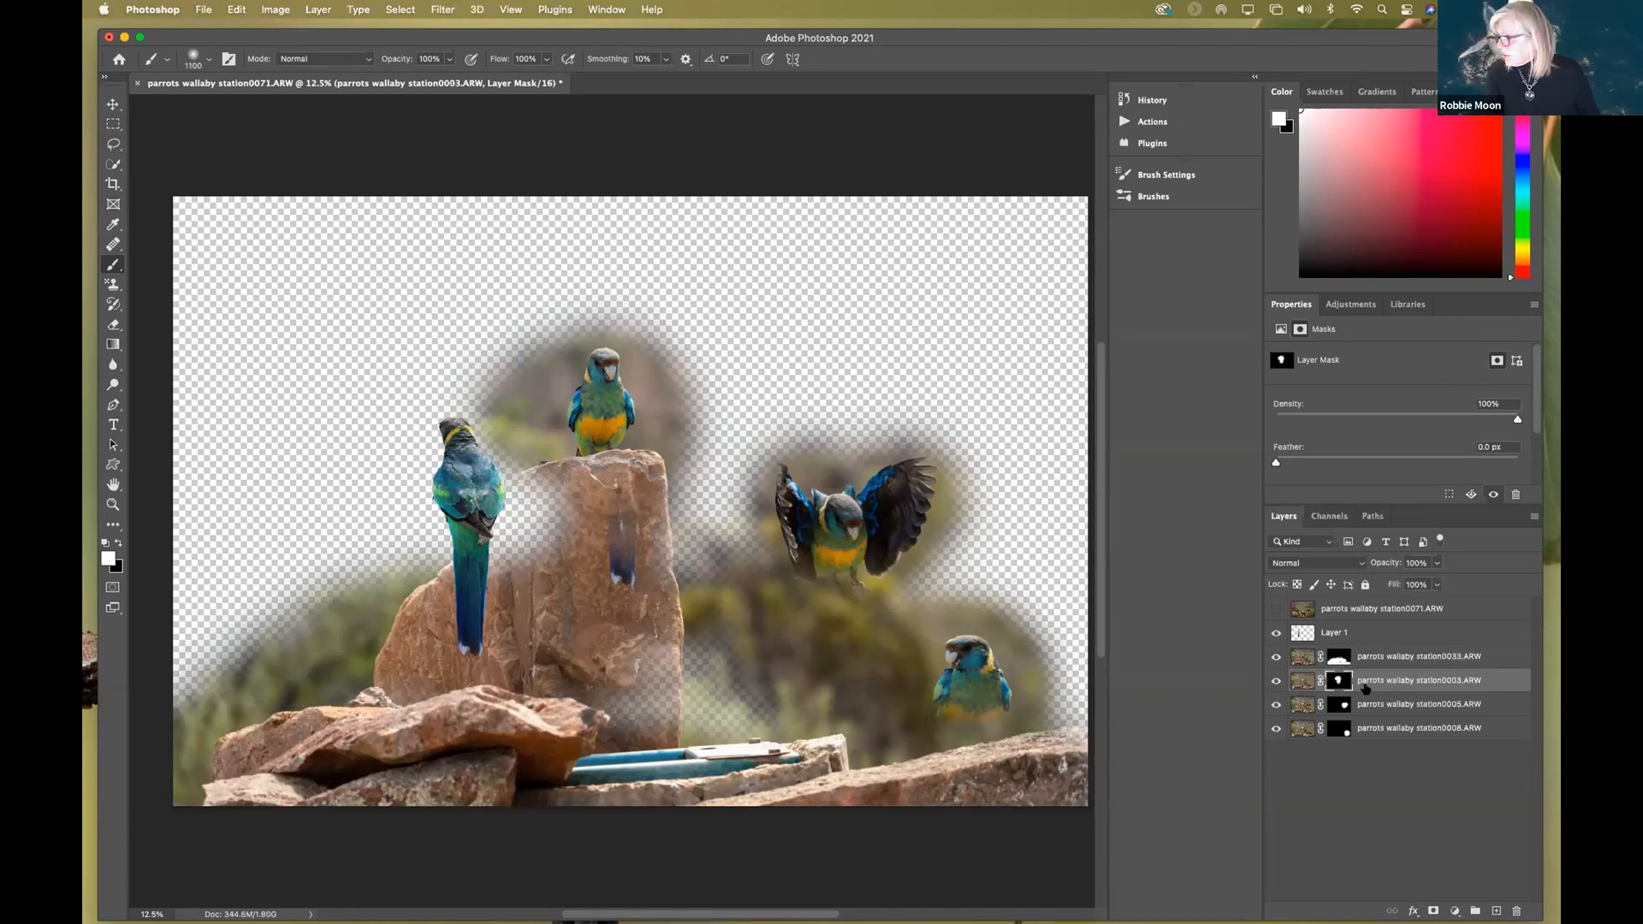
pyautogui.moveTo(723, 550)
pyautogui.mouseDown()
pyautogui.moveTo(571, 547)
pyautogui.moveTo(647, 551)
pyautogui.moveTo(600, 543)
pyautogui.moveTo(716, 487)
pyautogui.mouseUp()
pyautogui.press('x')
pyautogui.press('x')
pyautogui.moveTo(992, 580)
pyautogui.mouseDown()
pyautogui.moveTo(970, 615)
pyautogui.moveTo(1029, 652)
pyautogui.moveTo(1061, 719)
pyautogui.moveTo(896, 719)
pyautogui.mouseUp()
pyautogui.press('x')
pyautogui.moveTo(1010, 710)
pyautogui.mouseDown()
pyautogui.moveTo(888, 714)
pyautogui.moveTo(1009, 724)
pyautogui.moveTo(1071, 678)
pyautogui.moveTo(1052, 716)
pyautogui.mouseUp()
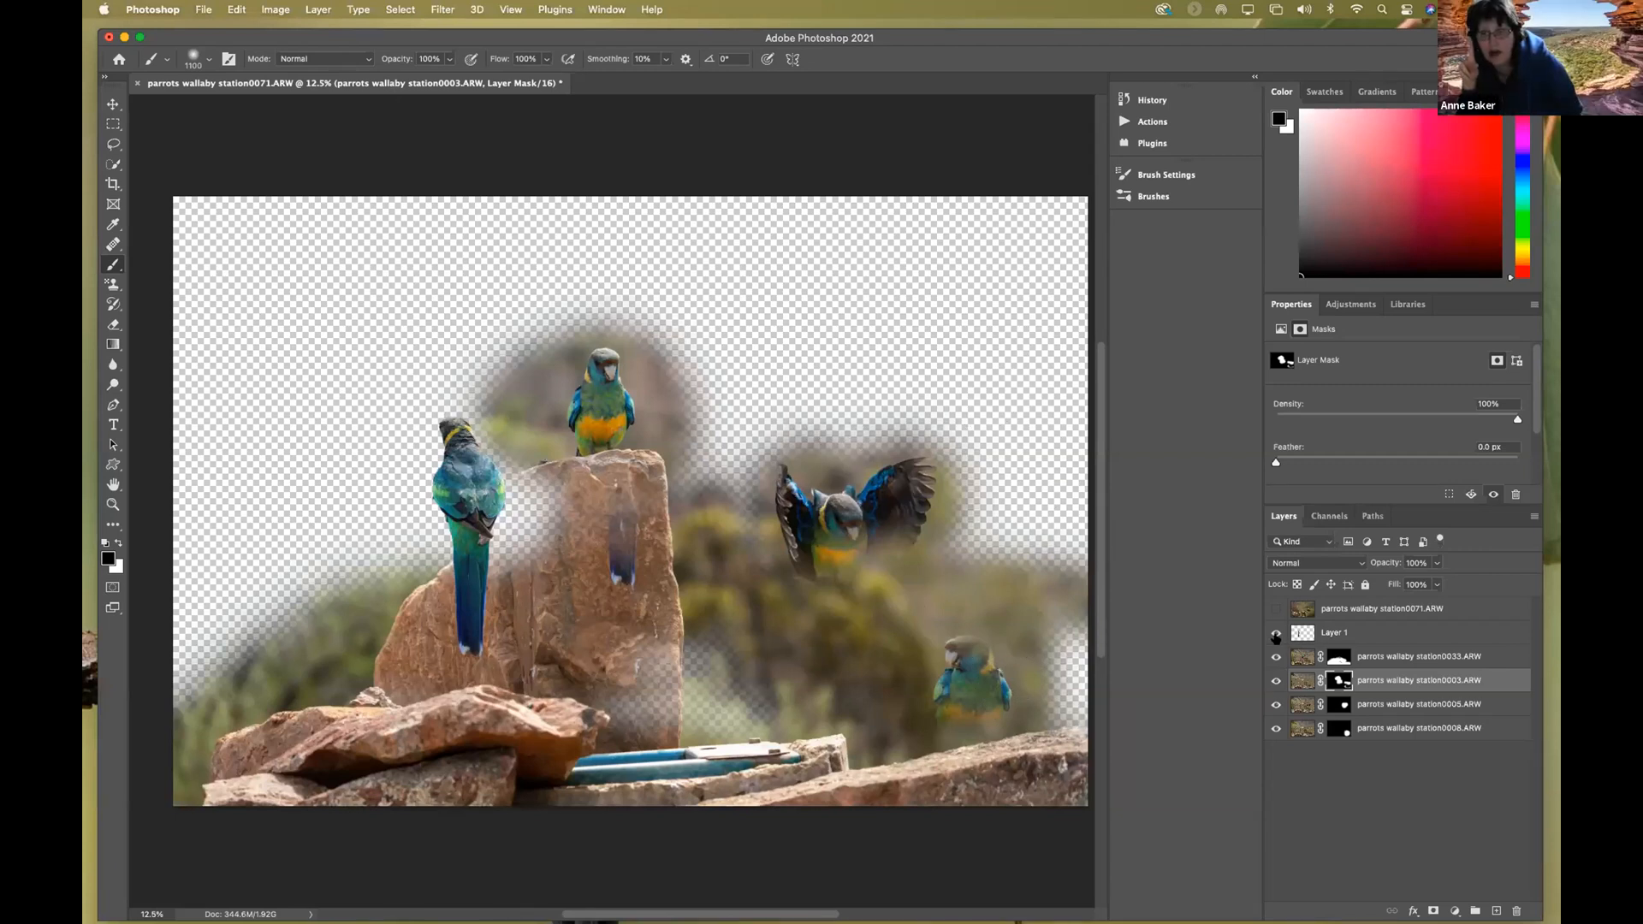
# - Hide the cutout, station0033, station0003 and station0005 layers, leaving only the station0008 layer showing
pyautogui.click(1276, 634)
pyautogui.click(1275, 656)
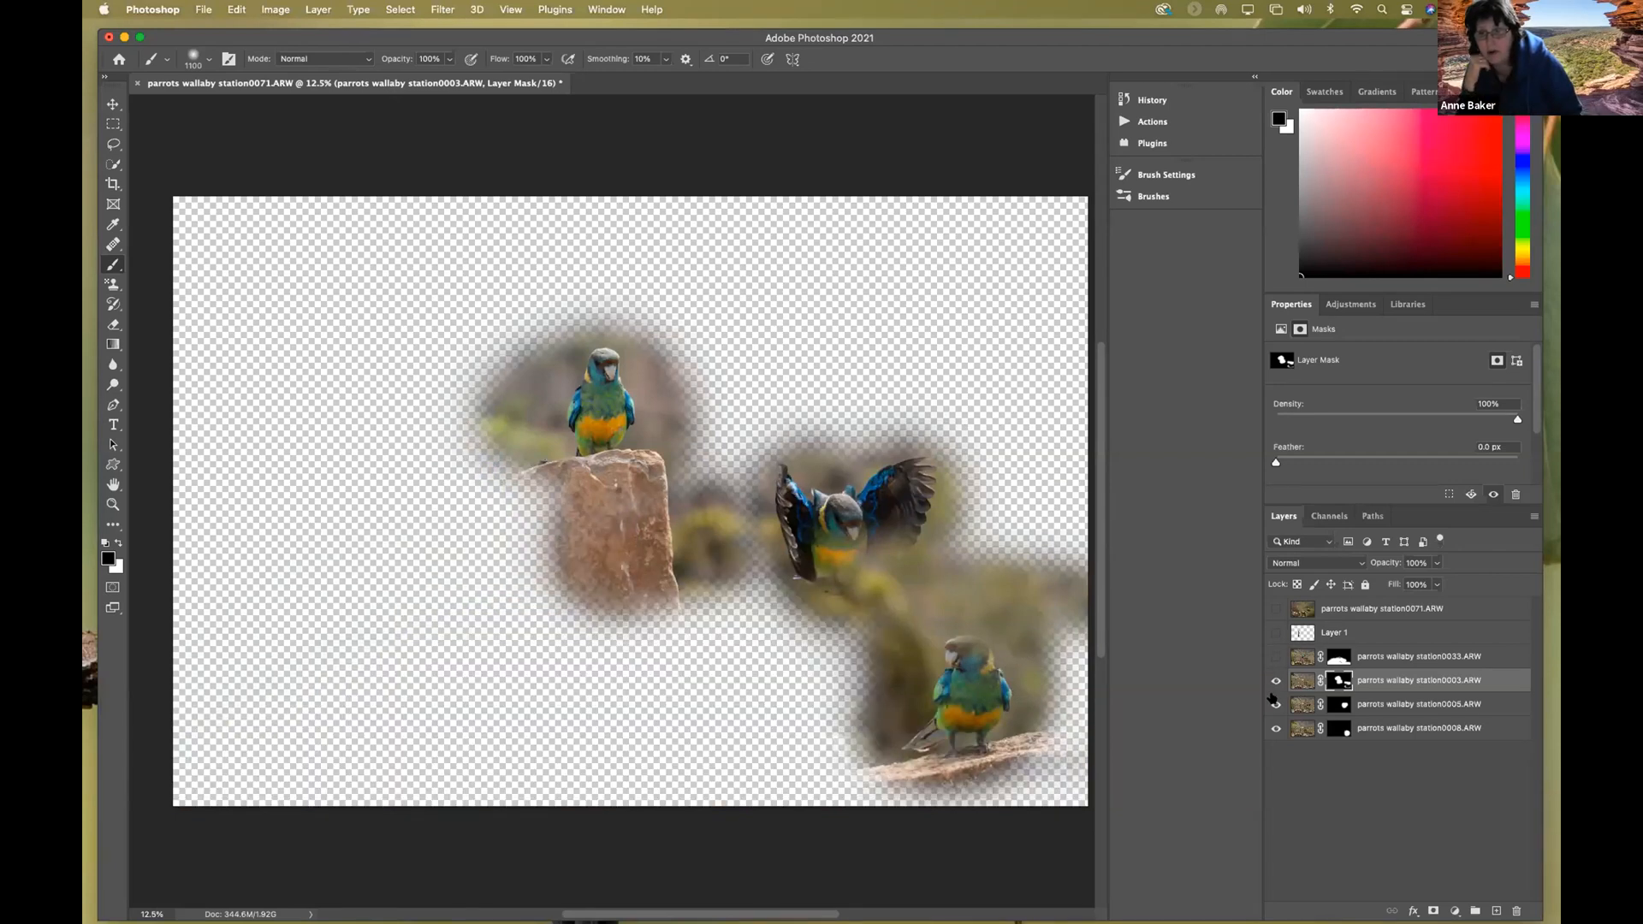
pyautogui.click(1276, 680)
pyautogui.click(1276, 704)
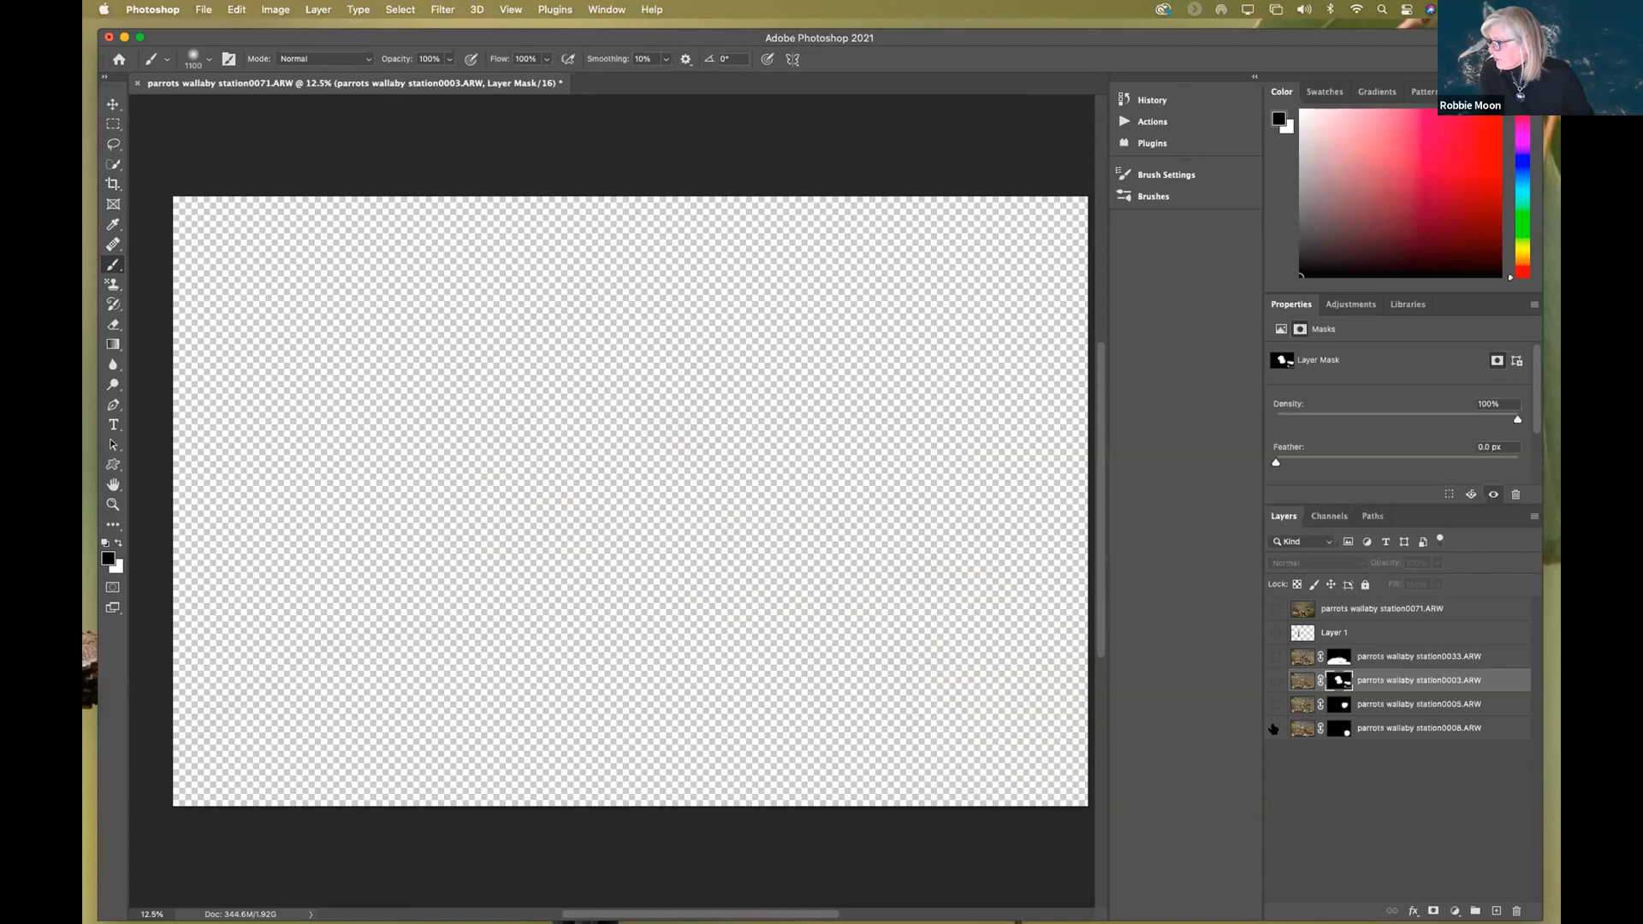
pyautogui.click(1274, 728)
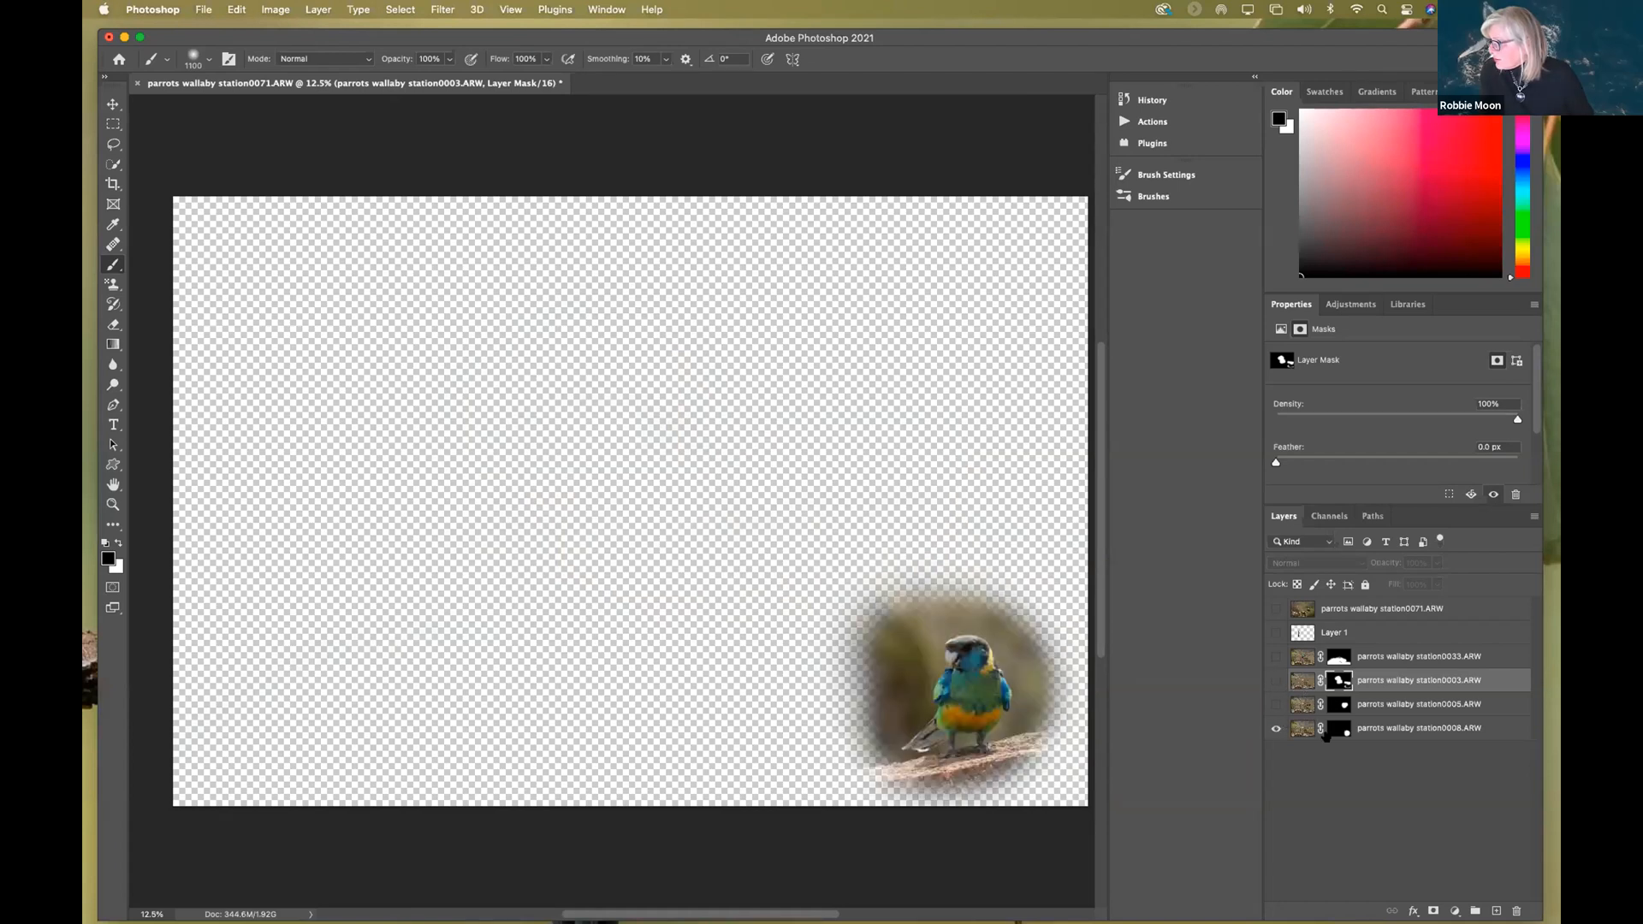
# - Invert the station0008 layer's mask, and delete that mask so the whole photo serves as the background
pyautogui.click(1327, 730)
pyautogui.hotkey('ctrl', 'i')
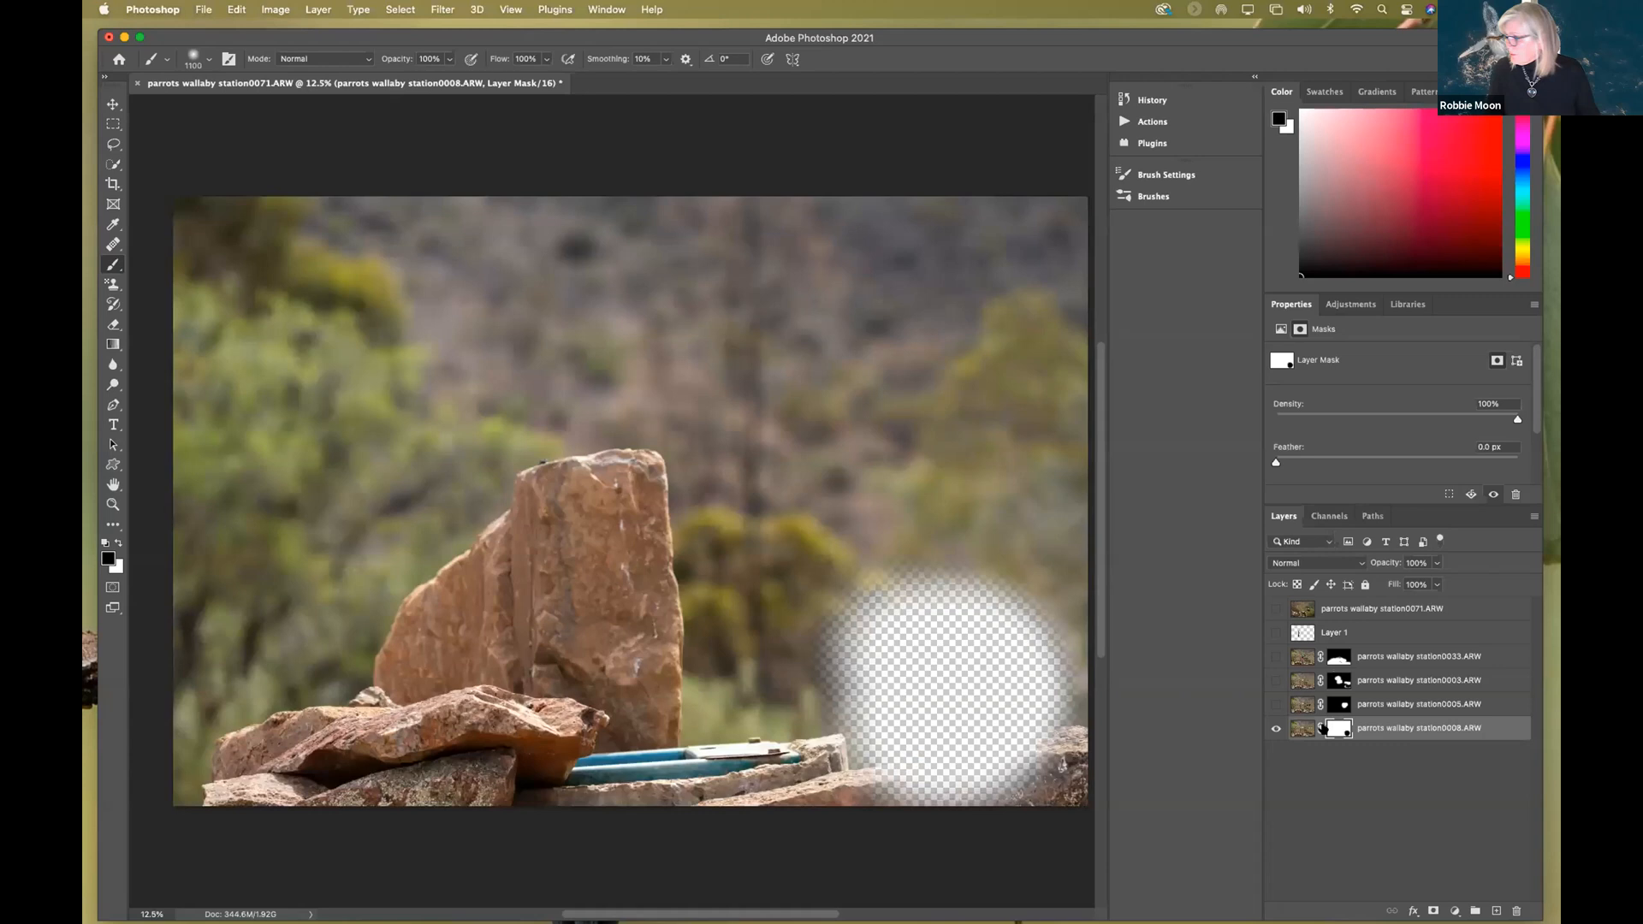
pyautogui.click(1315, 728)
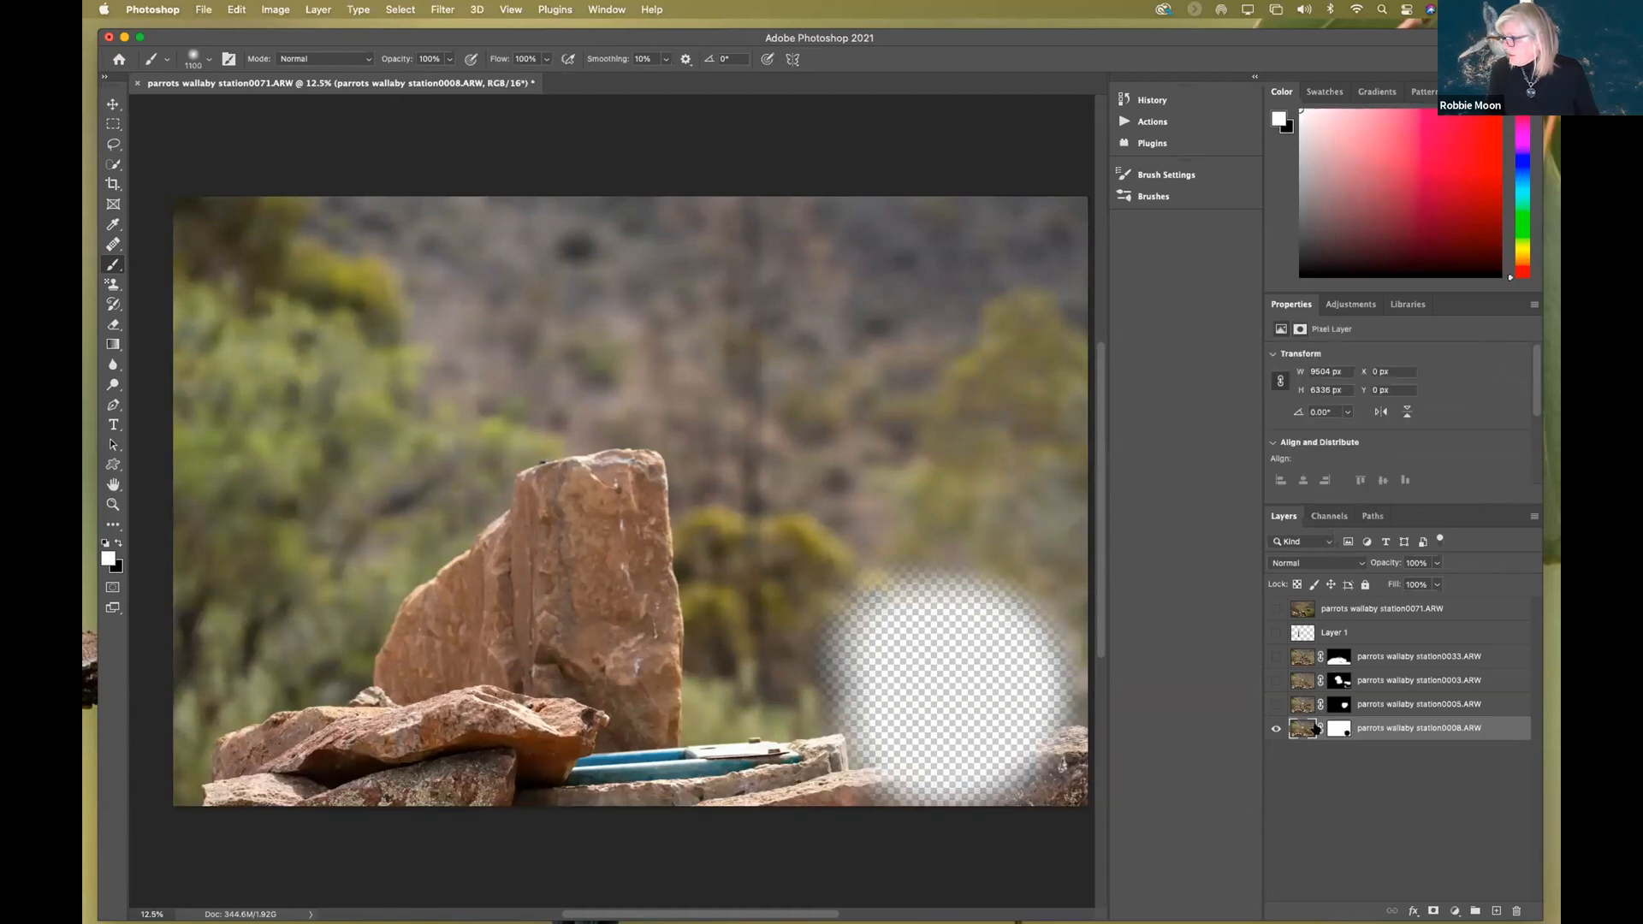
pyautogui.moveTo(1332, 731); pyautogui.dragTo(1519, 909)
pyautogui.click(770, 339)
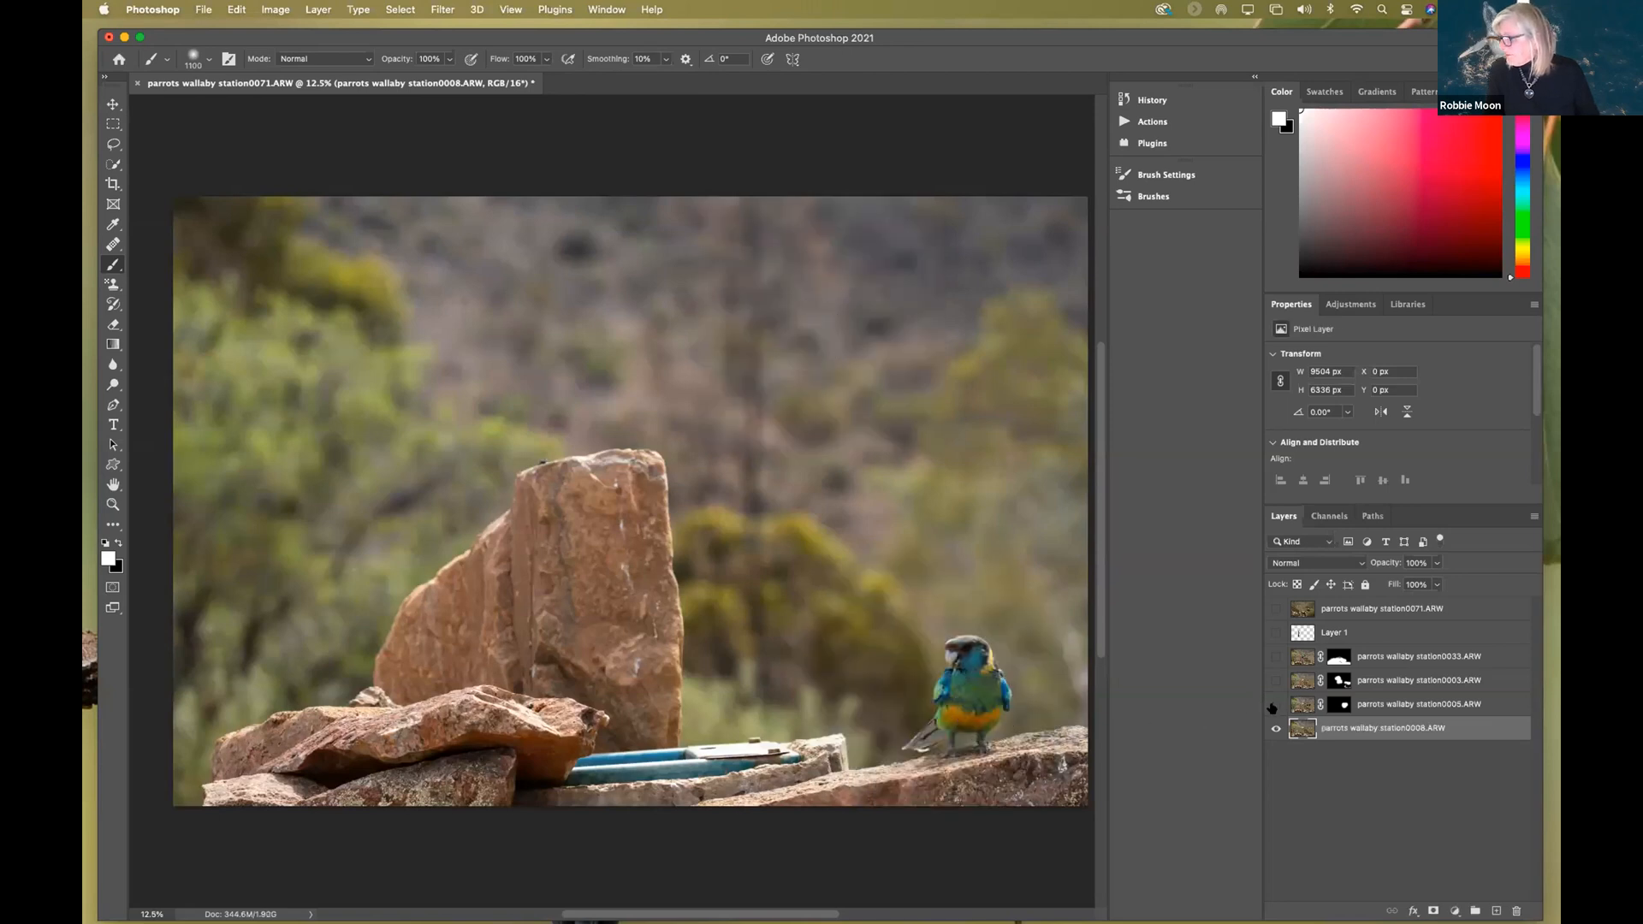
# - Show the station0005 and station0003 layers and paint black on the station0003 mask to restore the flying parrot's wings and feet
pyautogui.click(1274, 705)
pyautogui.click(1273, 679)
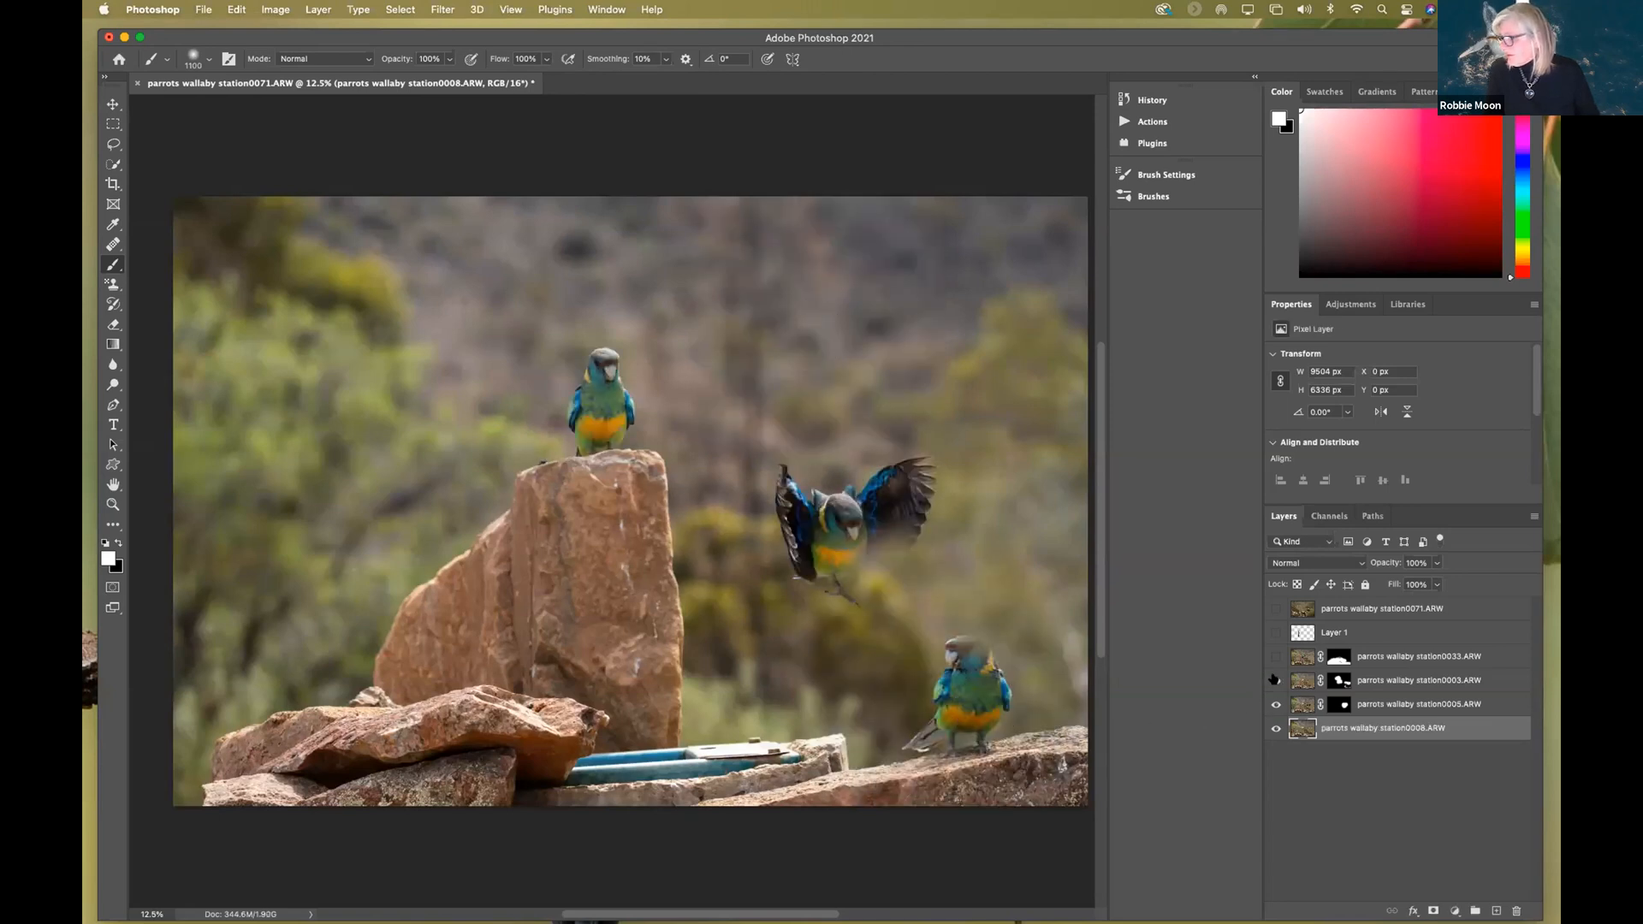
pyautogui.click(1340, 681)
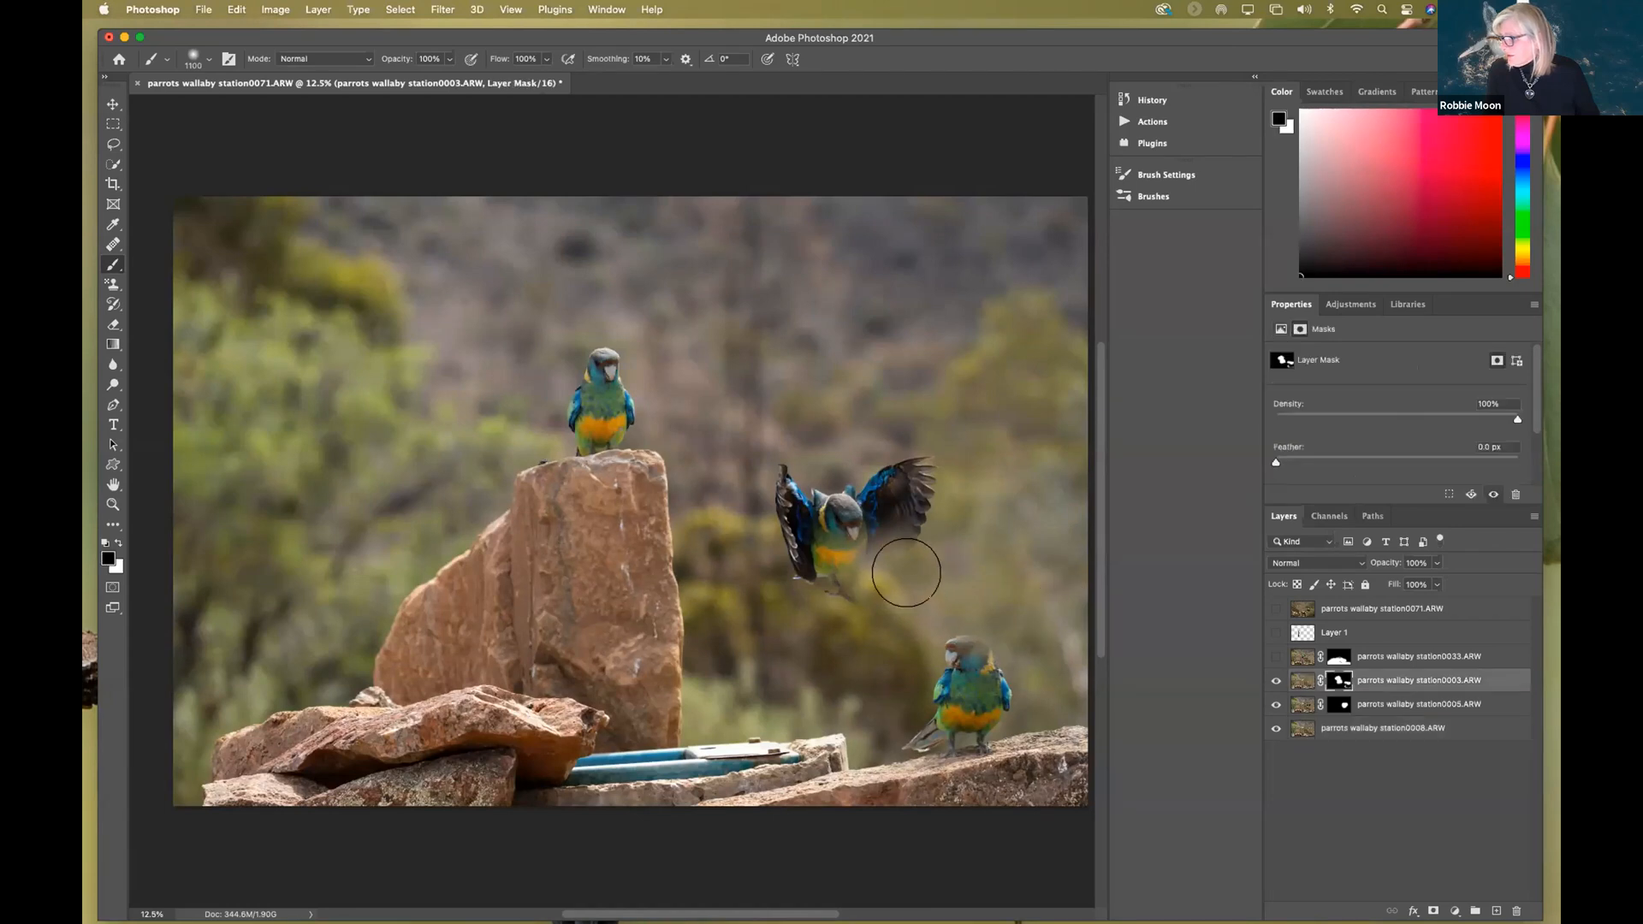
pyautogui.moveTo(860, 559)
pyautogui.mouseDown()
pyautogui.moveTo(782, 535)
pyautogui.moveTo(811, 527)
pyautogui.moveTo(775, 495)
pyautogui.moveTo(849, 493)
pyautogui.mouseUp()
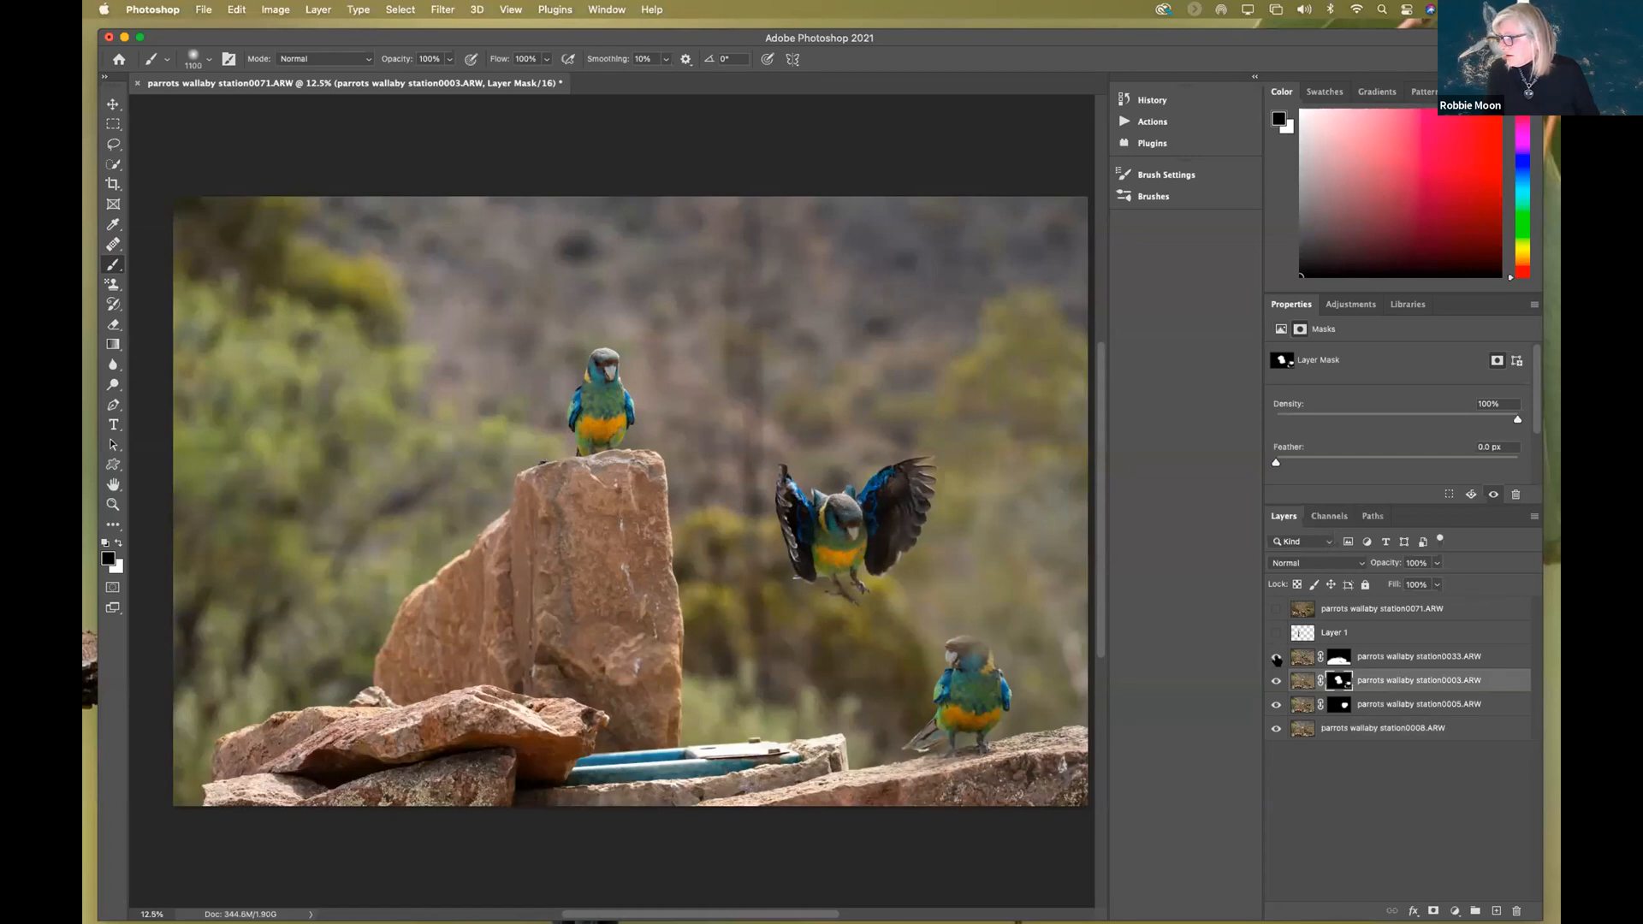
# - Show the station0033 layer and paint black on its mask to remove the leftover tail from the tall rock
pyautogui.click(1276, 658)
pyautogui.click(1339, 657)
pyautogui.moveTo(629, 518); pyautogui.dragTo(596, 577)
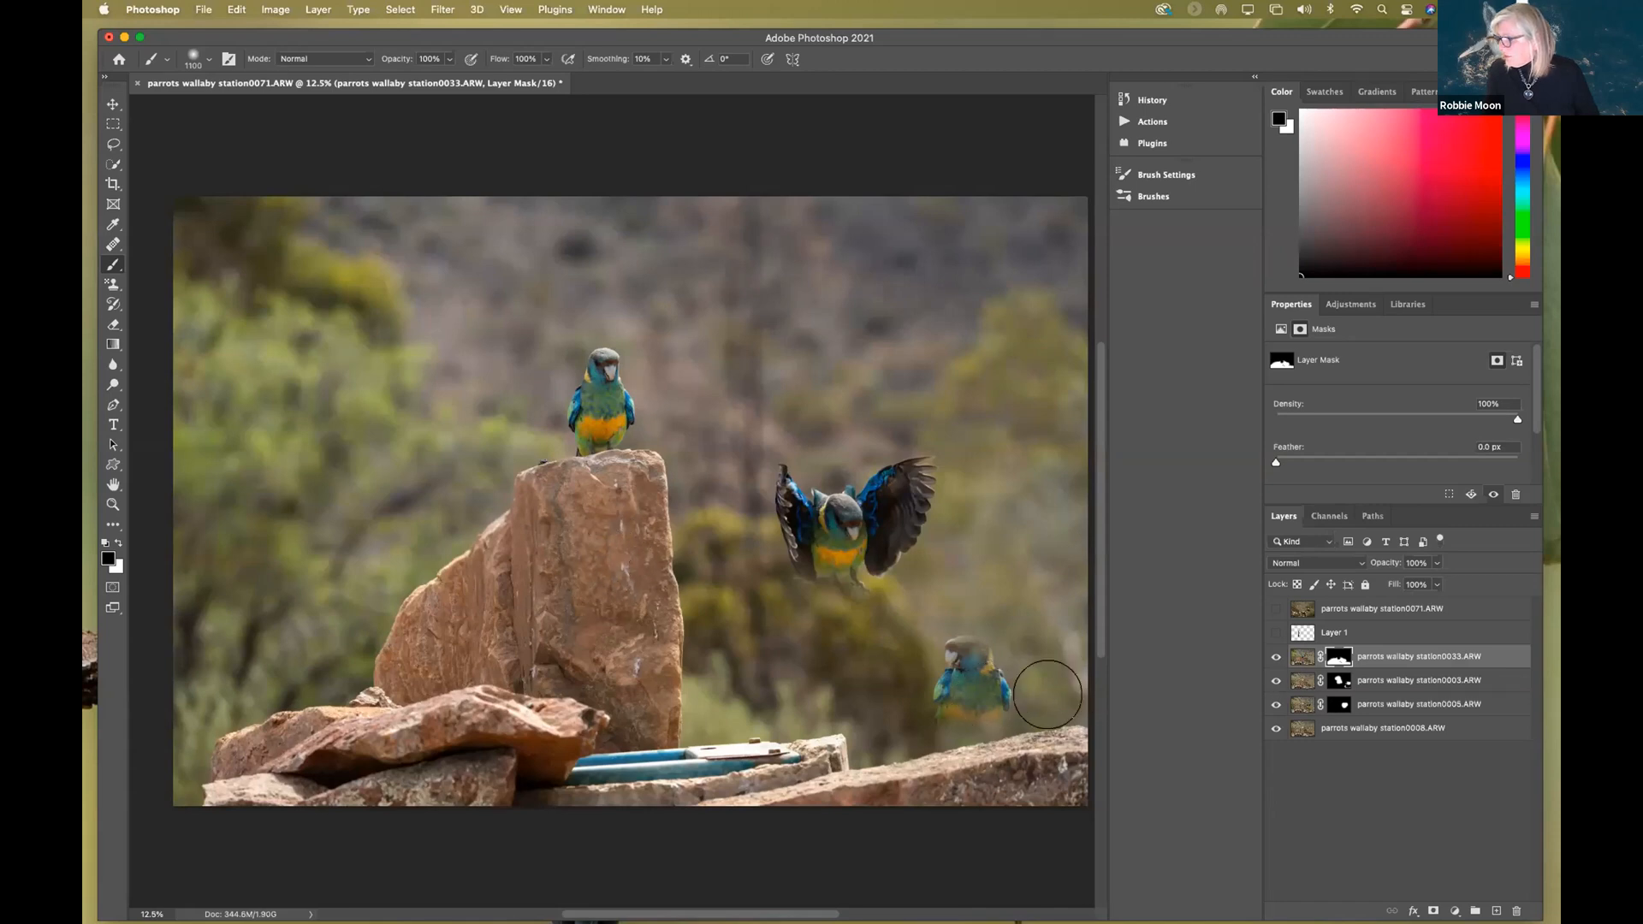
# - Paint black on the station0033 mask over the lower perched parrot and the flying parrot's feet to uncover both birds
pyautogui.moveTo(968, 706)
pyautogui.mouseDown()
pyautogui.moveTo(932, 728)
pyautogui.moveTo(968, 728)
pyautogui.moveTo(950, 710)
pyautogui.moveTo(983, 671)
pyautogui.moveTo(968, 644)
pyautogui.mouseUp()
pyautogui.press('x')
pyautogui.press('x')
pyautogui.click(967, 641)
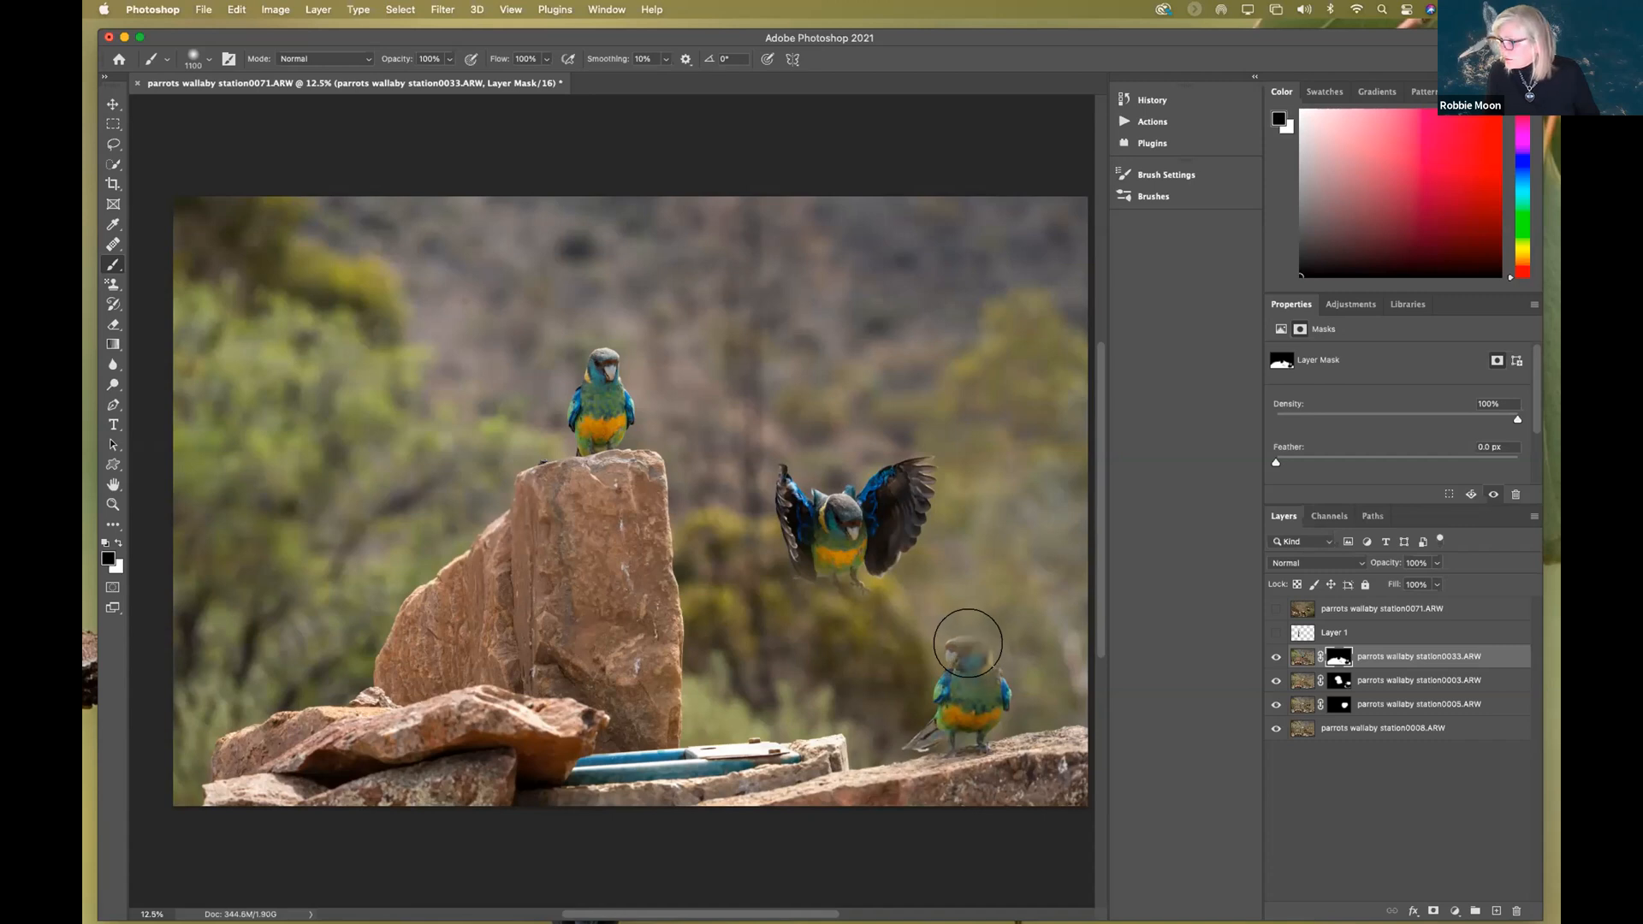
pyautogui.moveTo(820, 533)
pyautogui.mouseDown()
pyautogui.moveTo(840, 571)
pyautogui.moveTo(818, 506)
pyautogui.mouseUp()
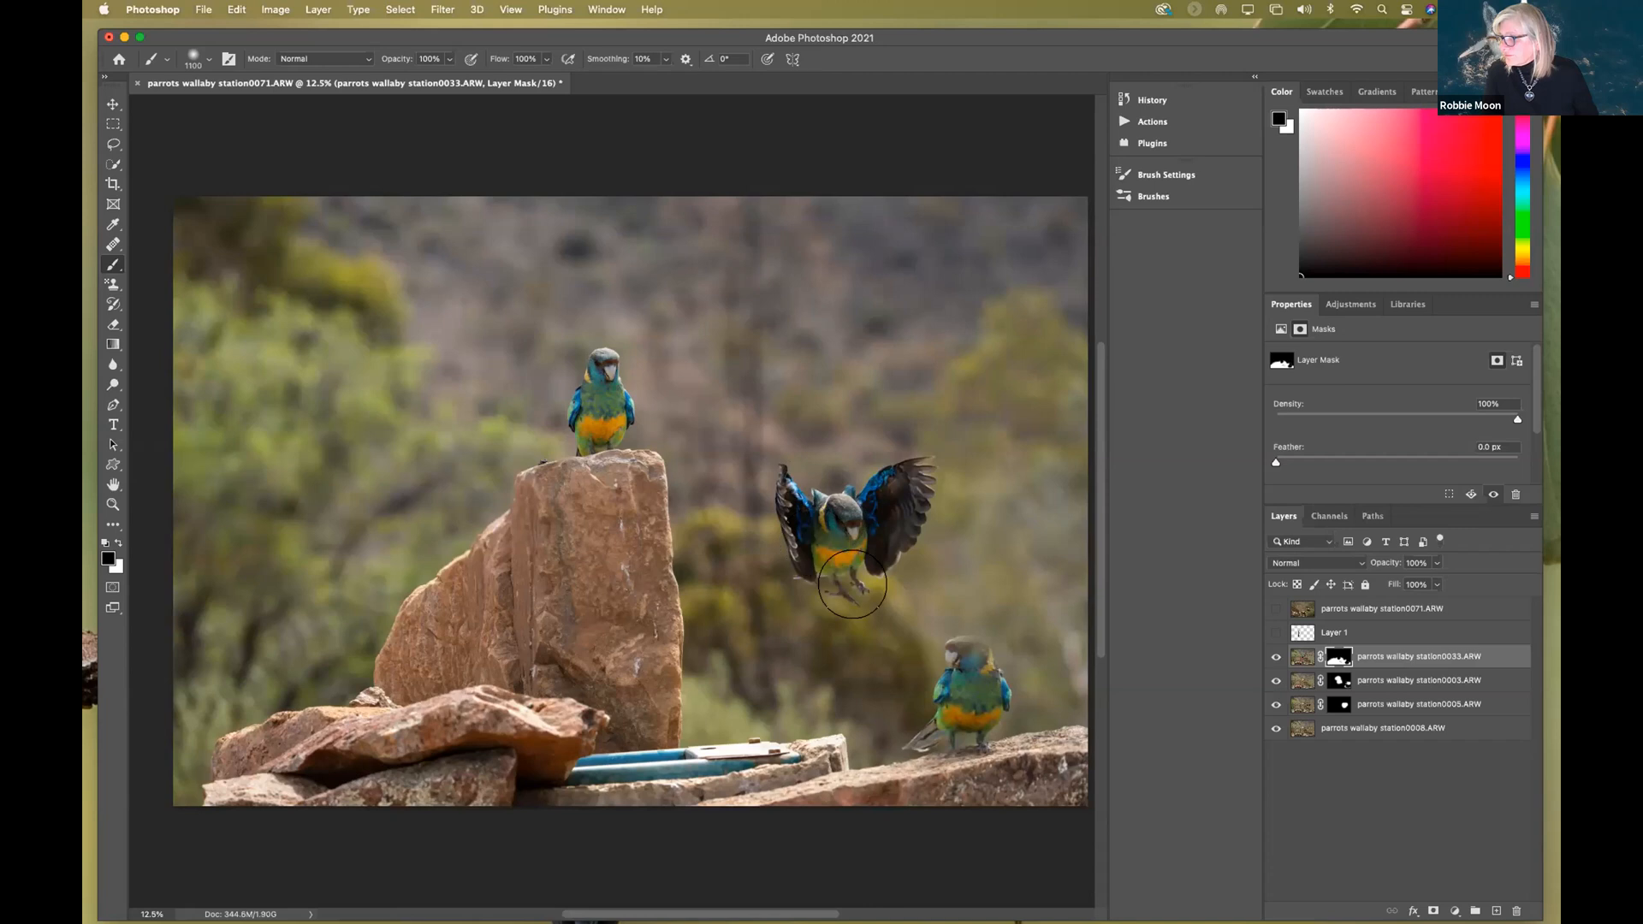
pyautogui.click(971, 628)
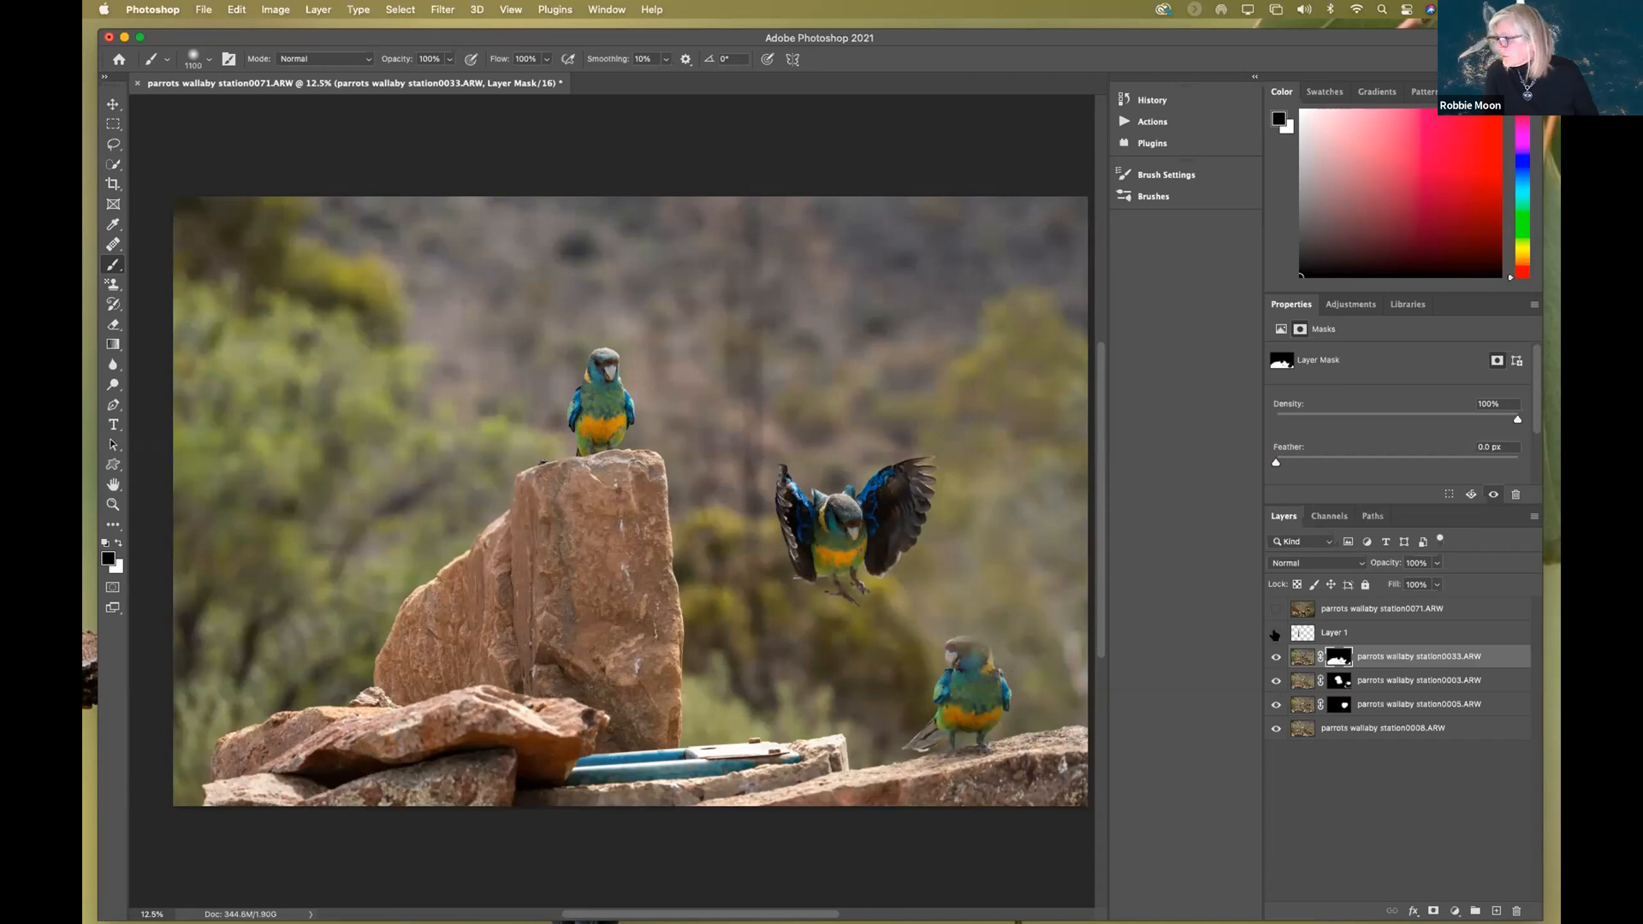
# - Show the parrot cutout layer and move it with Free Transform slightly down and left along the tall rock's slope
pyautogui.click(1275, 634)
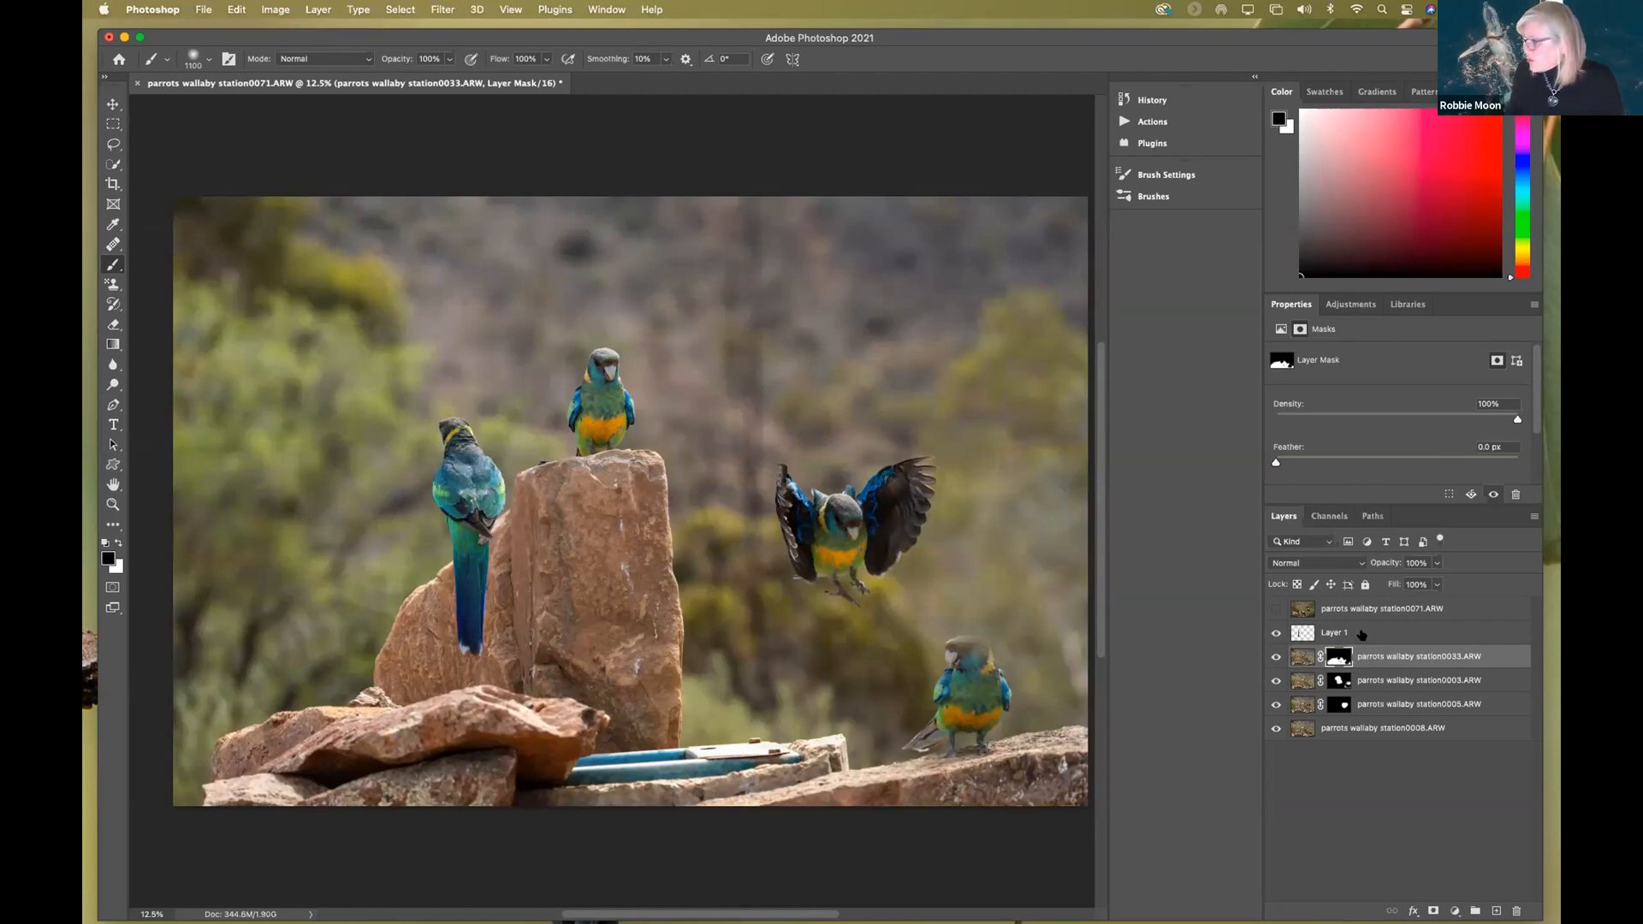
pyautogui.click(1359, 634)
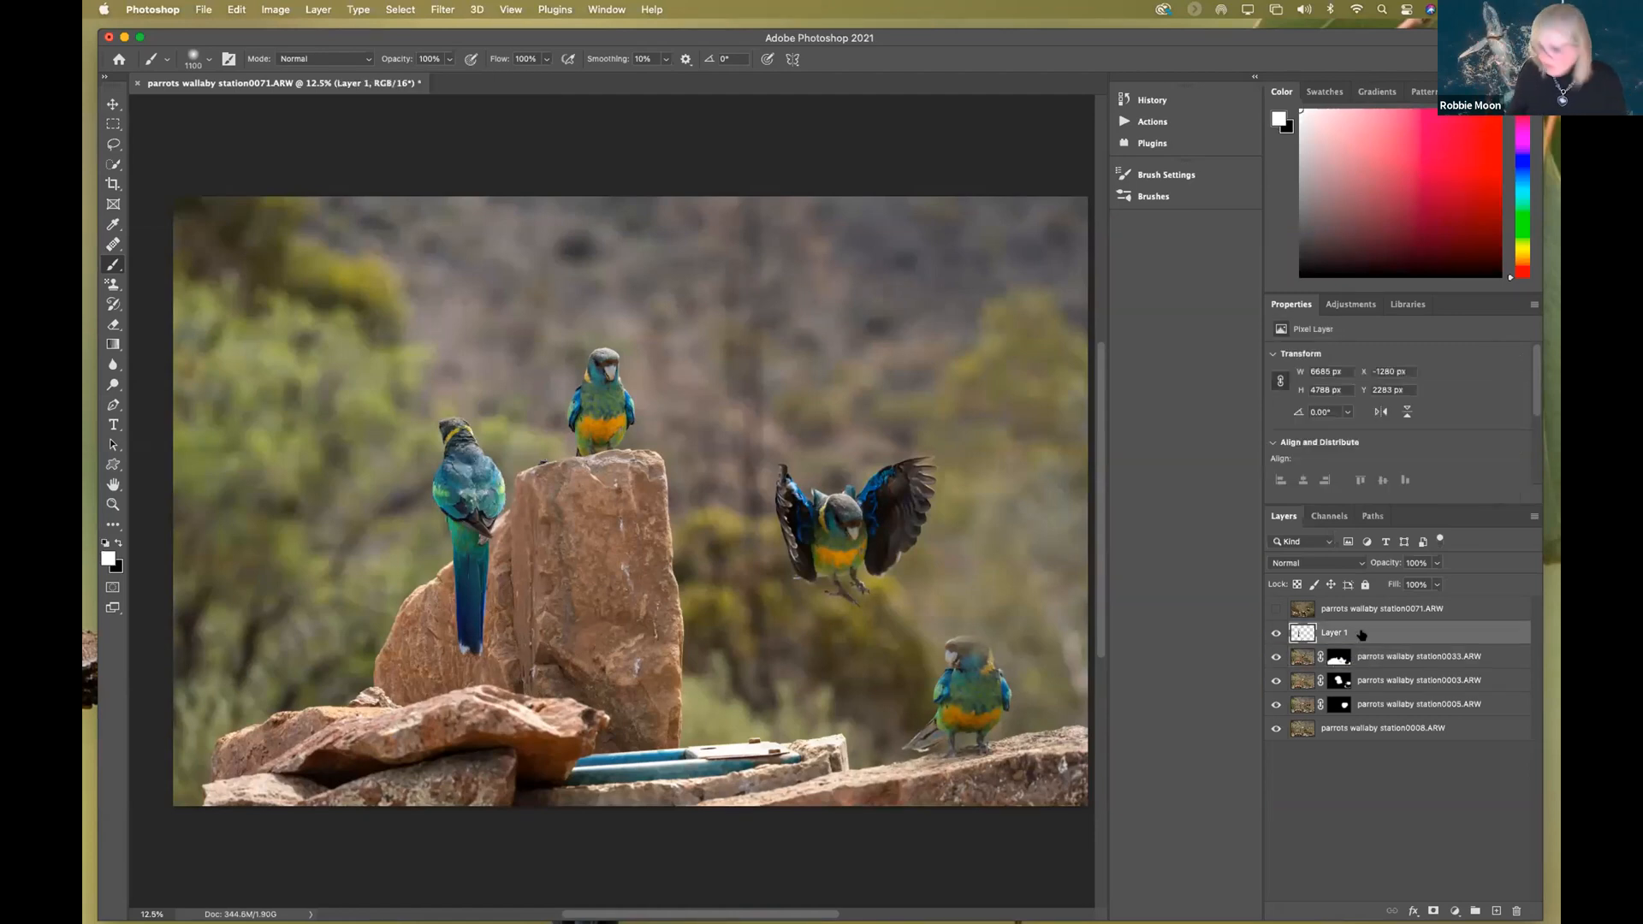
pyautogui.press('super+t')
pyautogui.moveTo(542, 578); pyautogui.dragTo(516, 590)
pyautogui.click(876, 59)
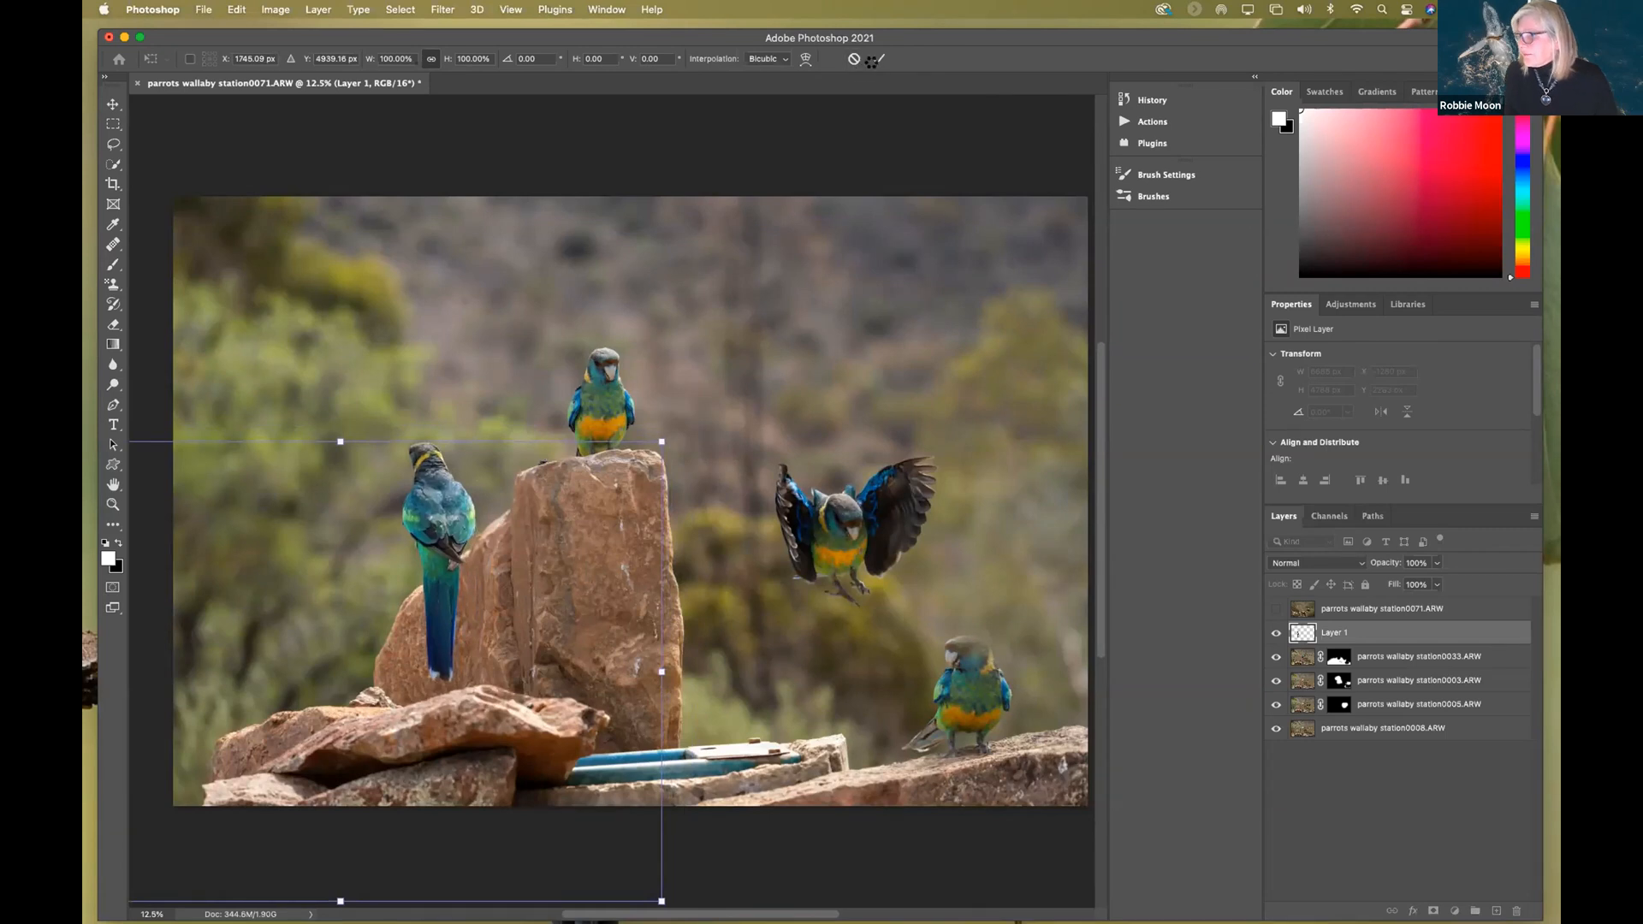
# - Show the station0071 layer and select its flying parrot's body and wing with the Quick Selection tool
pyautogui.click(1274, 608)
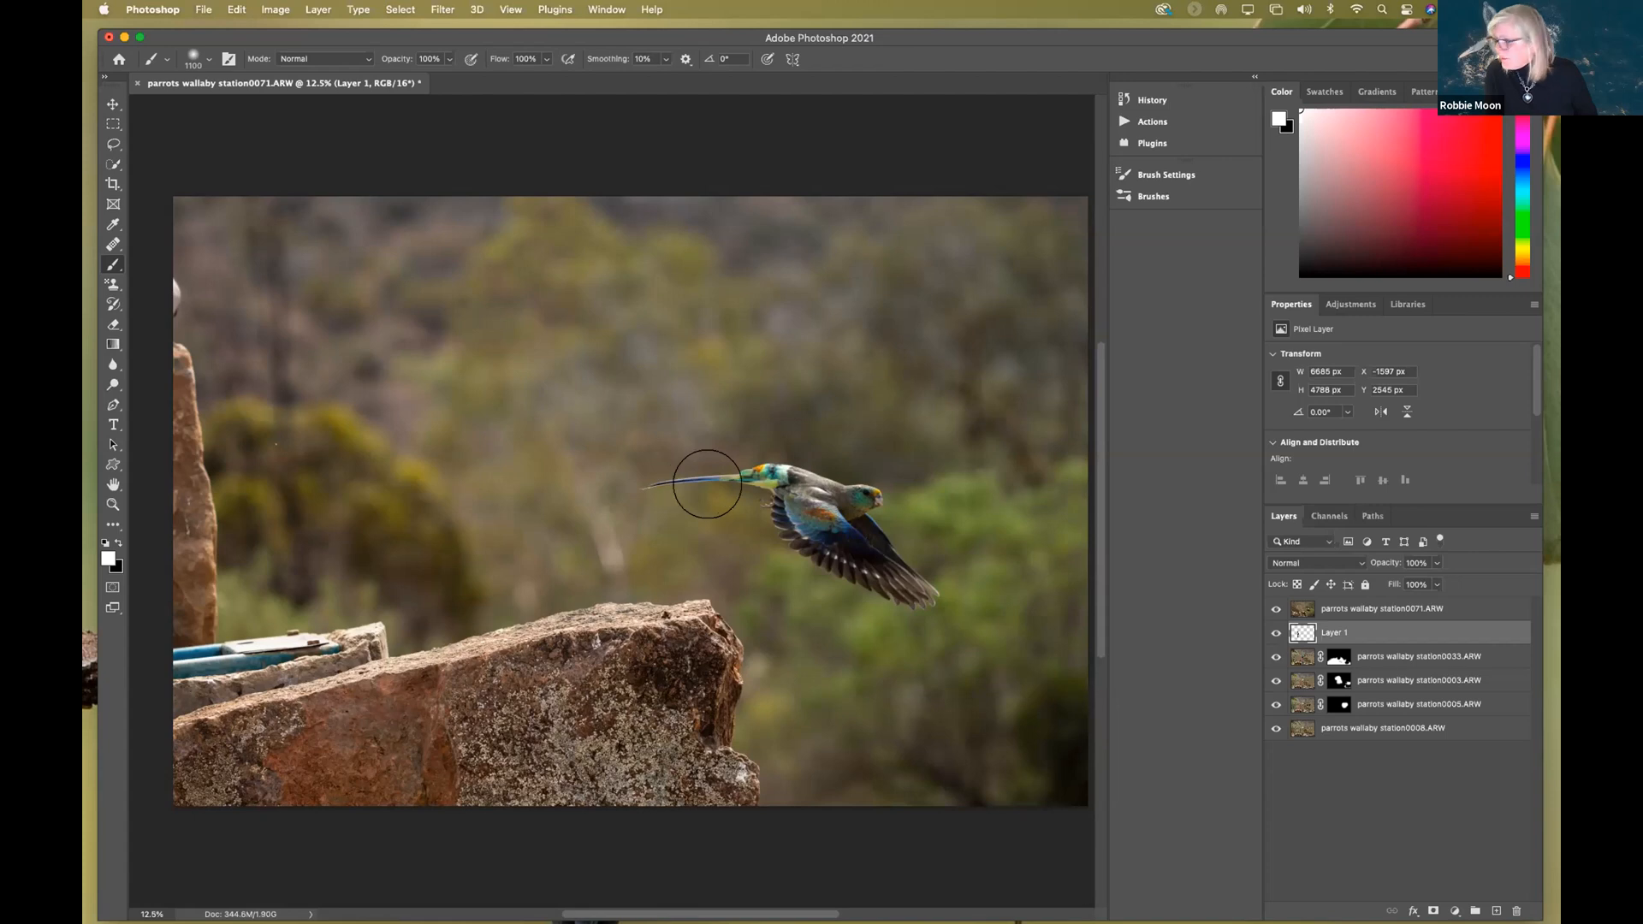
pyautogui.click(1455, 611)
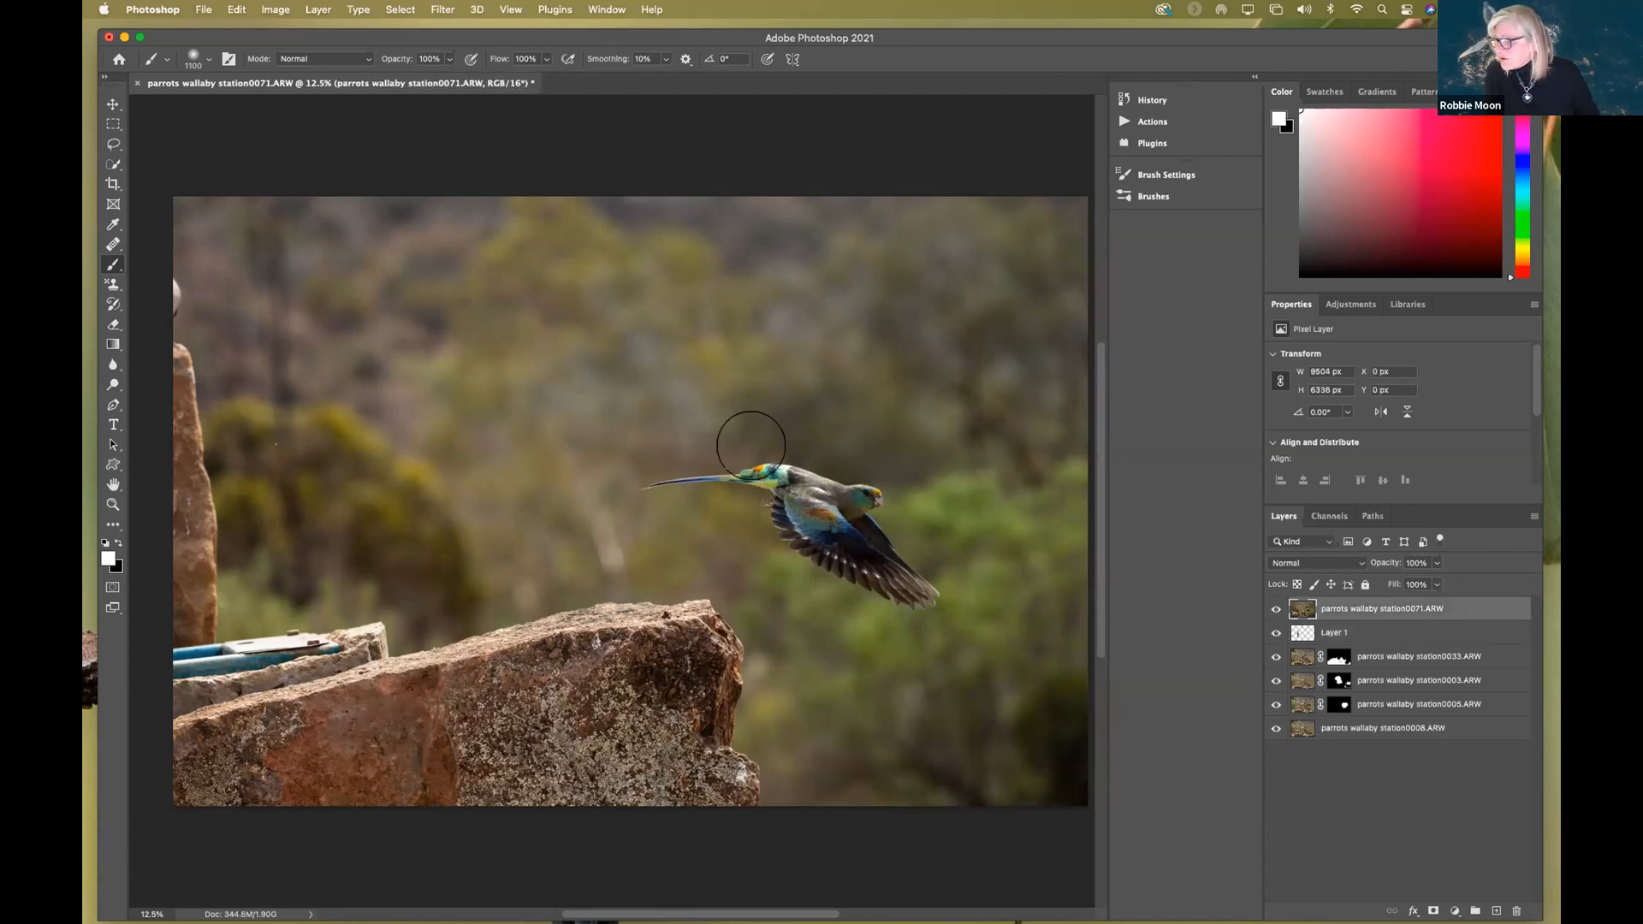
pyautogui.press('w')
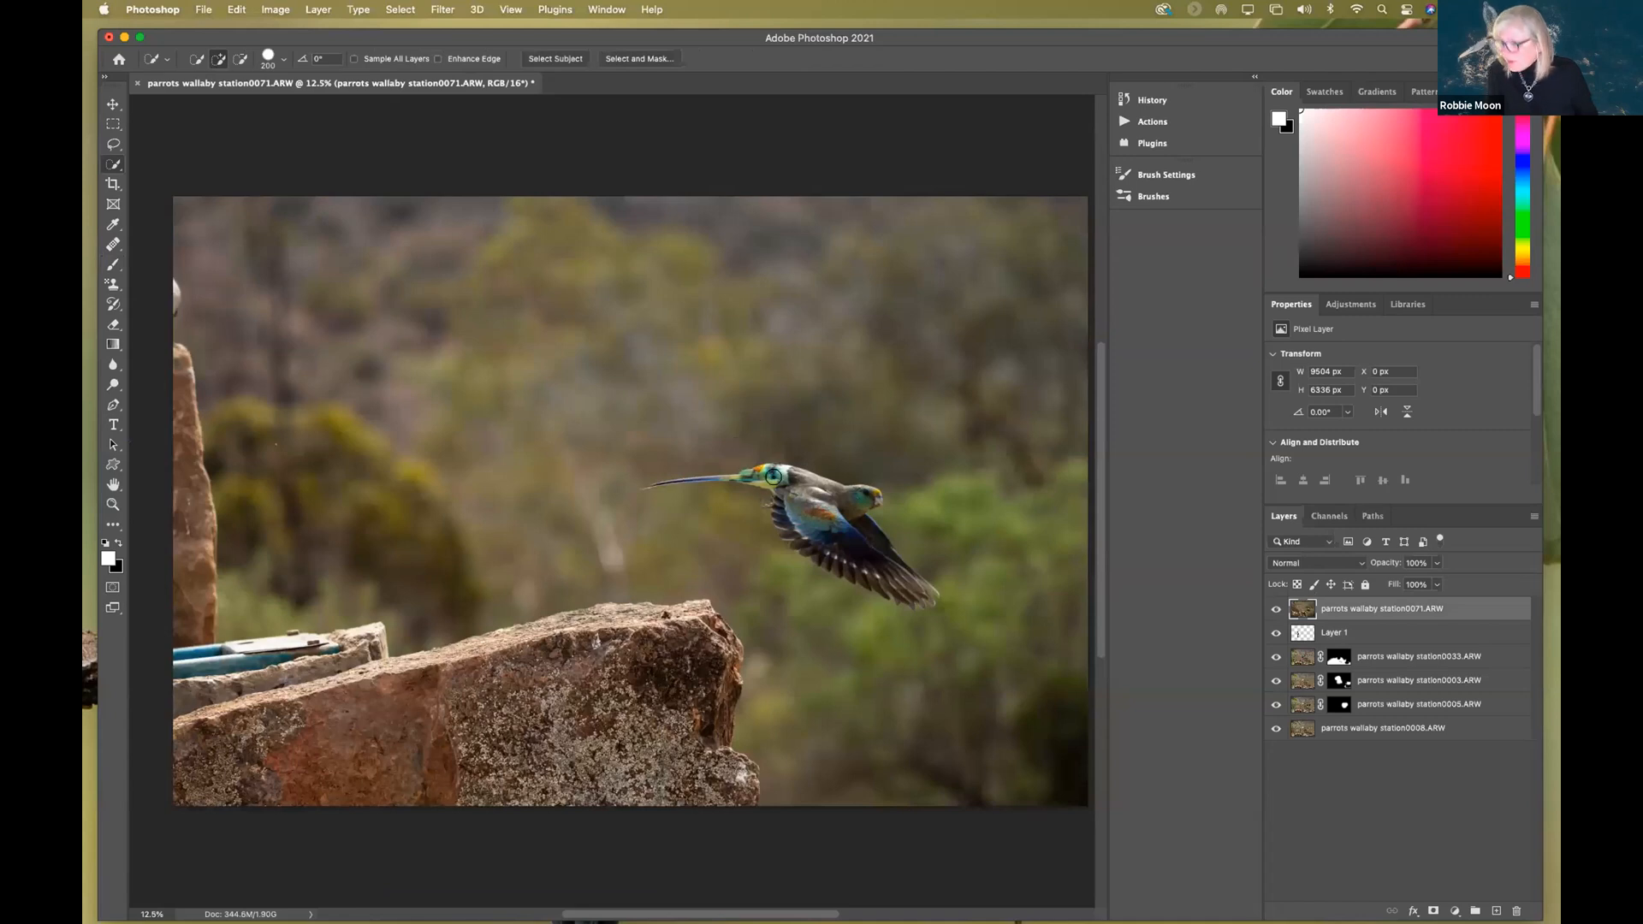
pyautogui.moveTo(760, 471)
pyautogui.mouseDown()
pyautogui.moveTo(846, 497)
pyautogui.moveTo(831, 514)
pyautogui.moveTo(916, 587)
pyautogui.mouseUp()
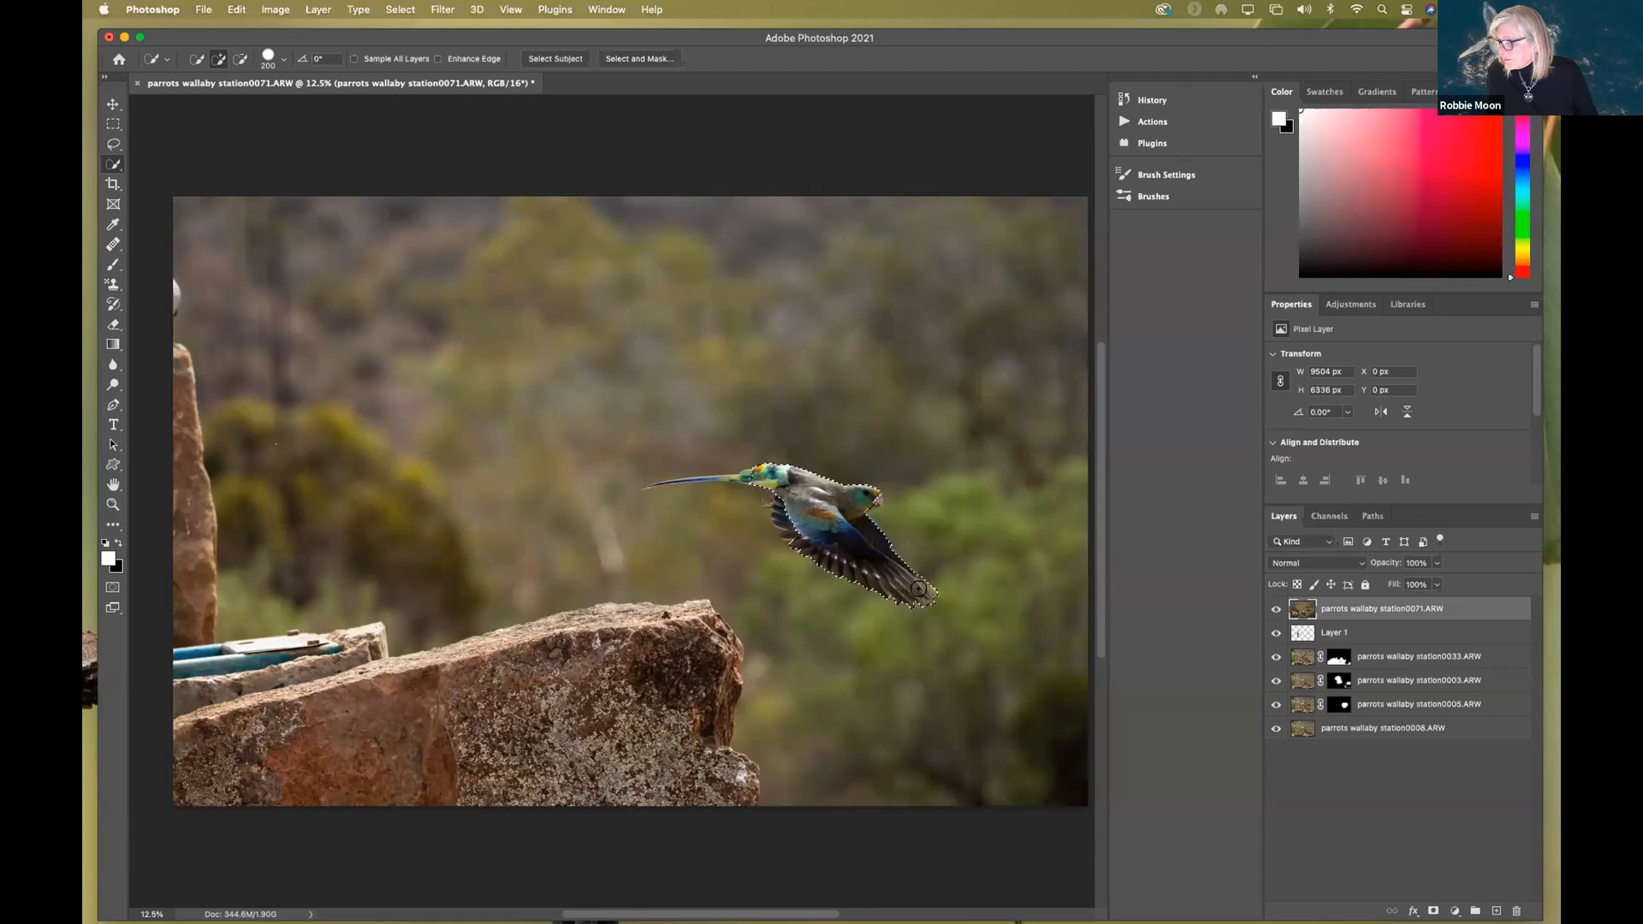
# - Shrink the selection brush and add the flying parrot's long thin tail to the selection
pyautogui.press('[')
pyautogui.press('[')
pyautogui.press('[')
pyautogui.press('[')
pyautogui.moveTo(751, 472); pyautogui.dragTo(655, 489)
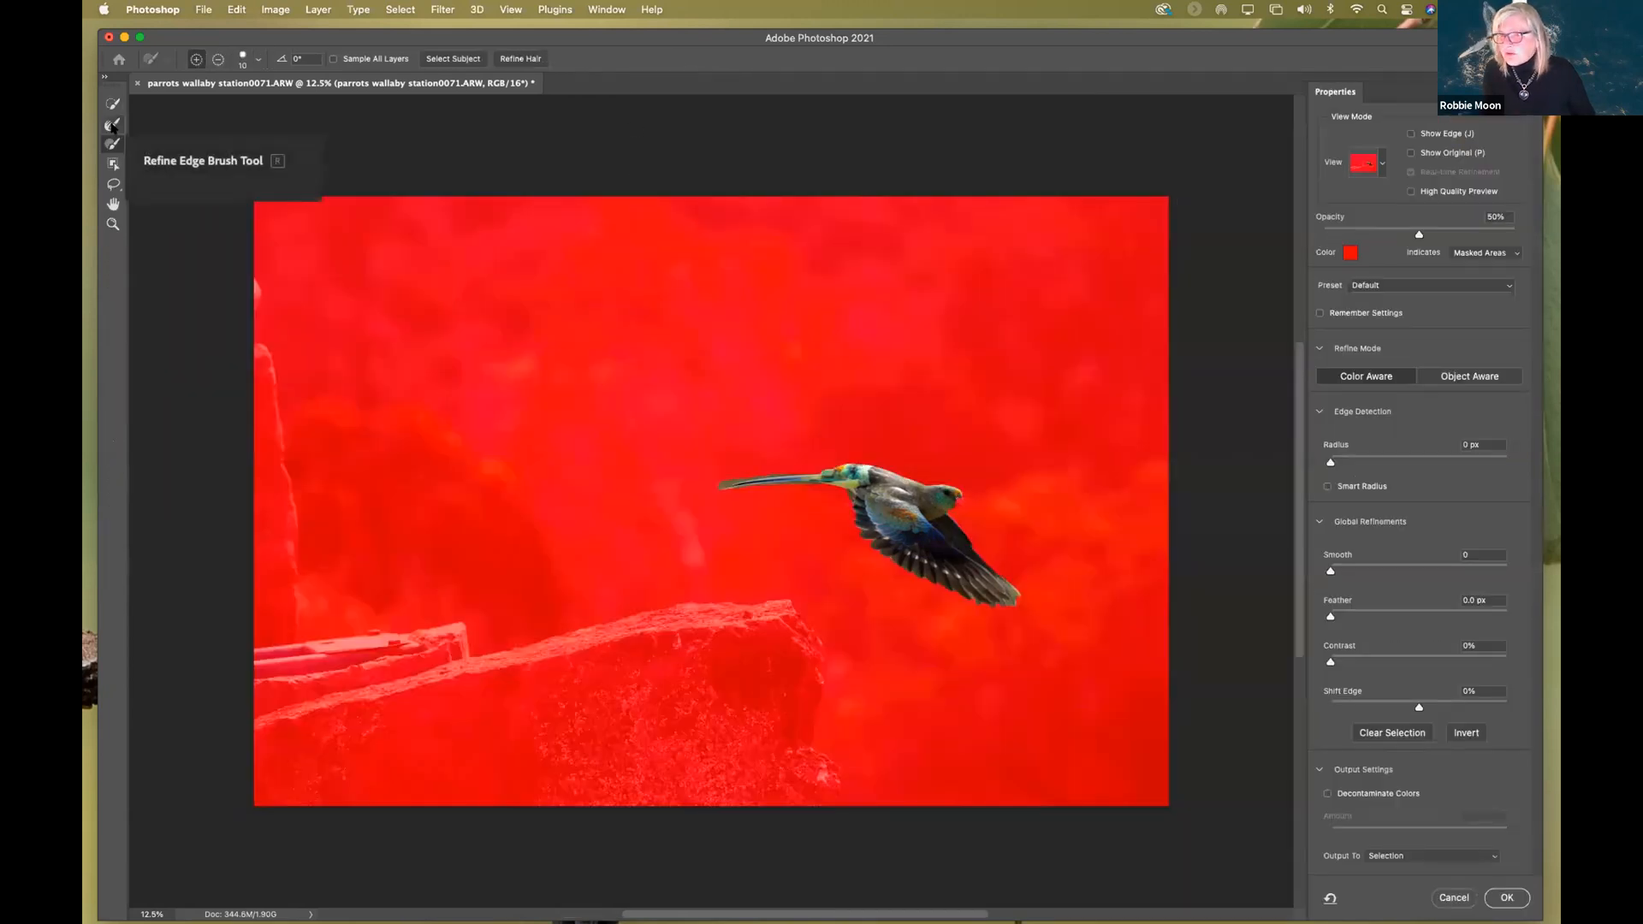
# - Refine the edge of the flying parrot's tail with the Refine Edge Brush at size 250
pyautogui.click(112, 125)
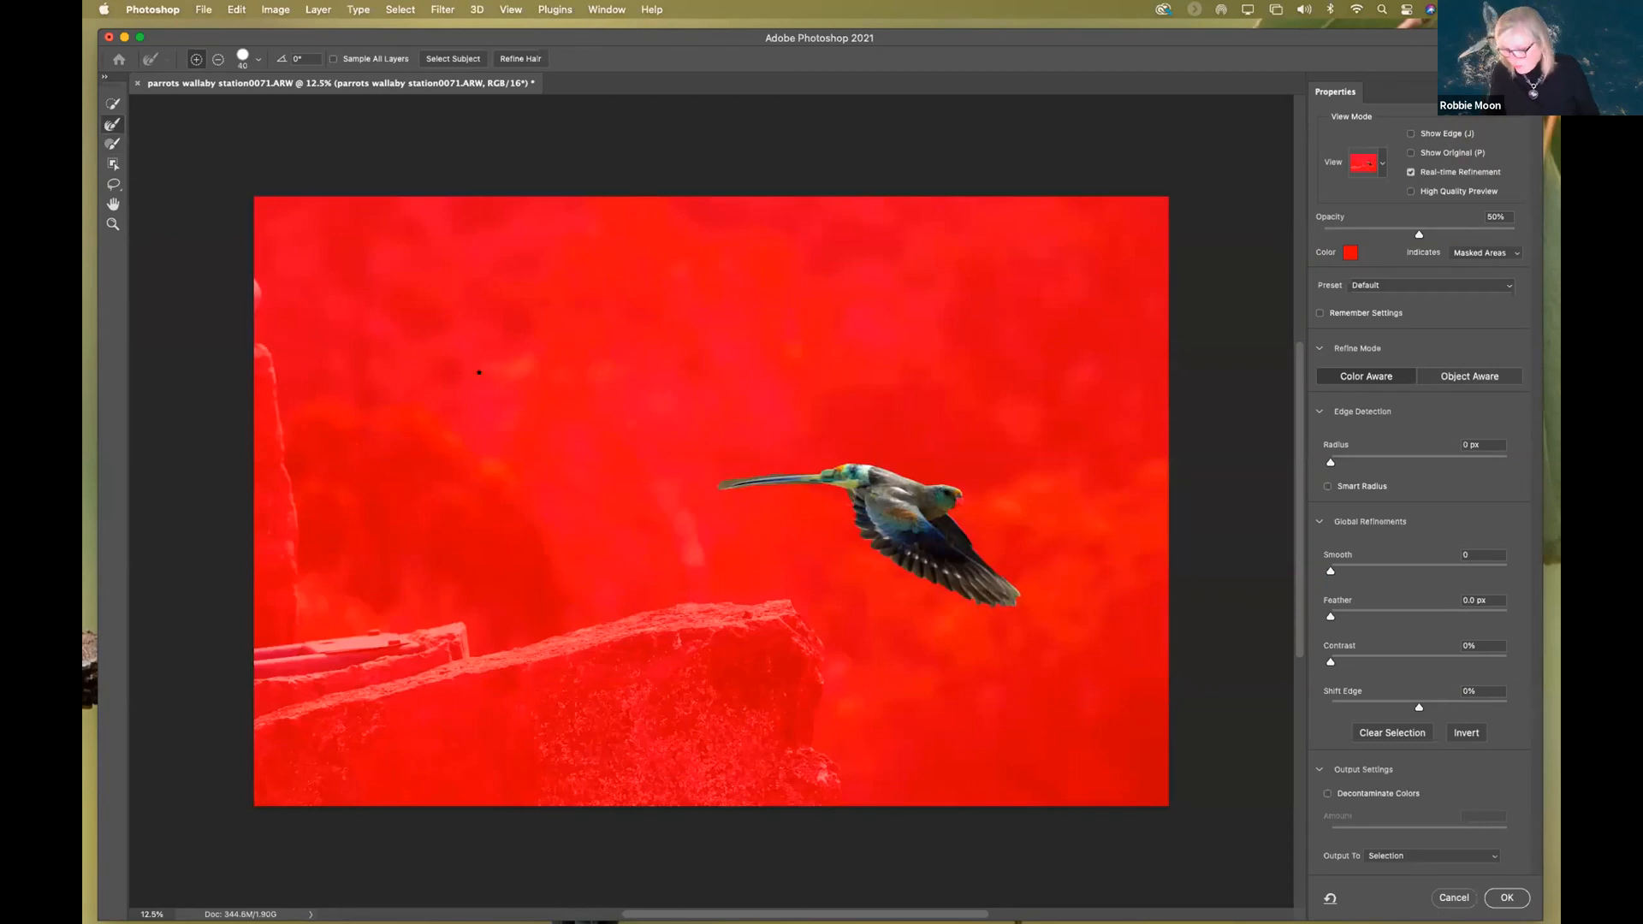
pyautogui.press(']')
pyautogui.press(']')
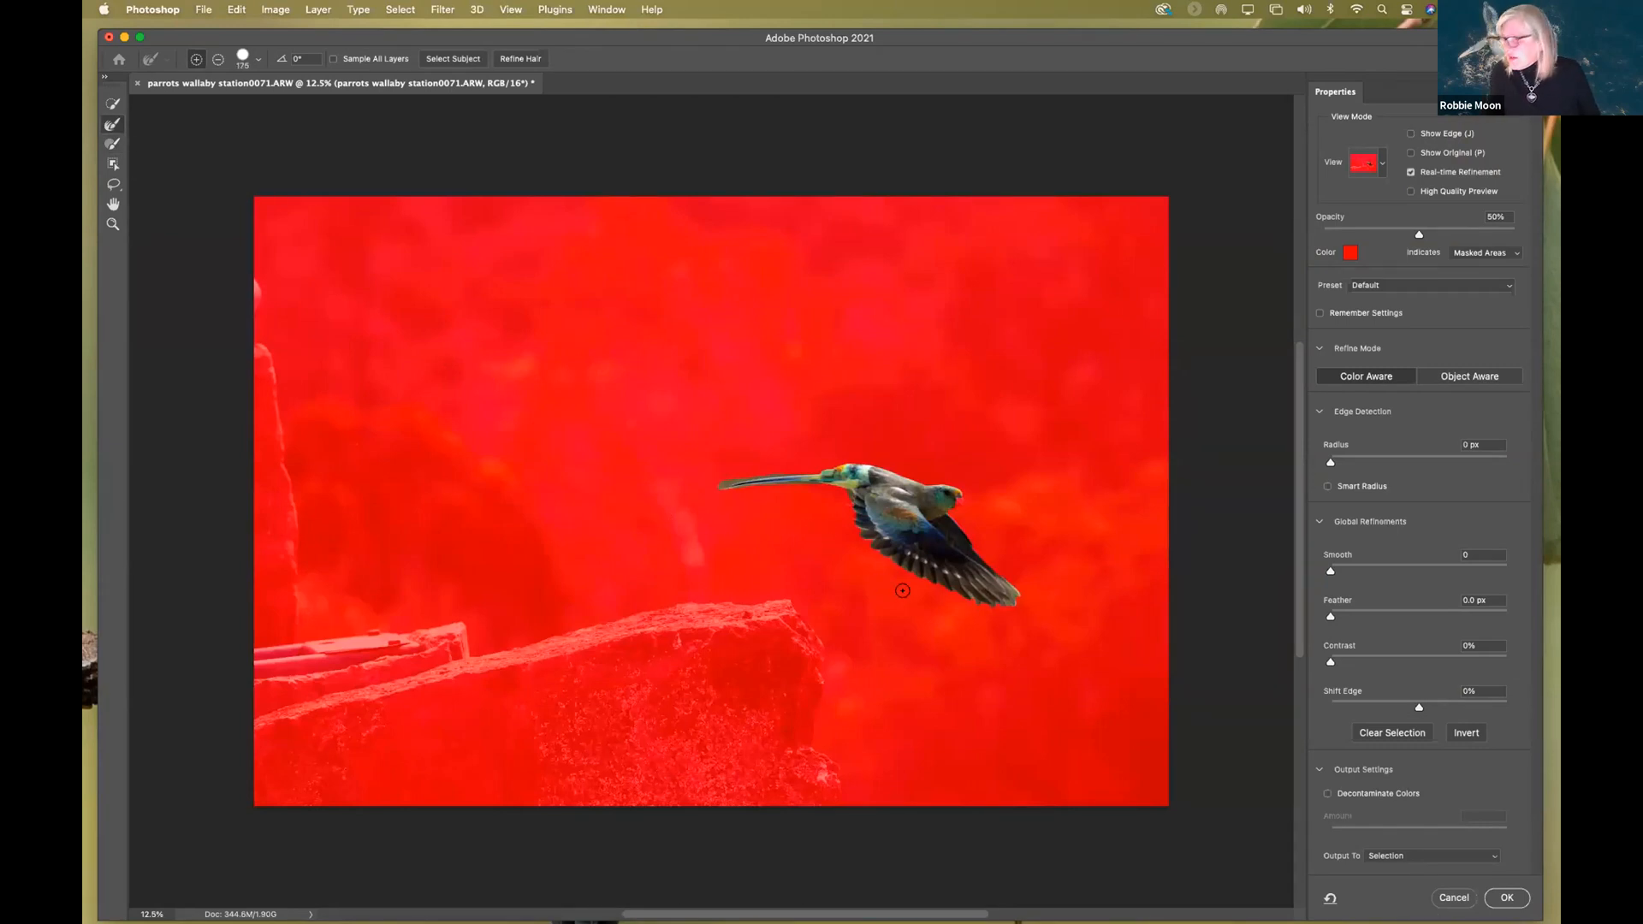
pyautogui.press(']')
pyautogui.press(']')
pyautogui.press(']')
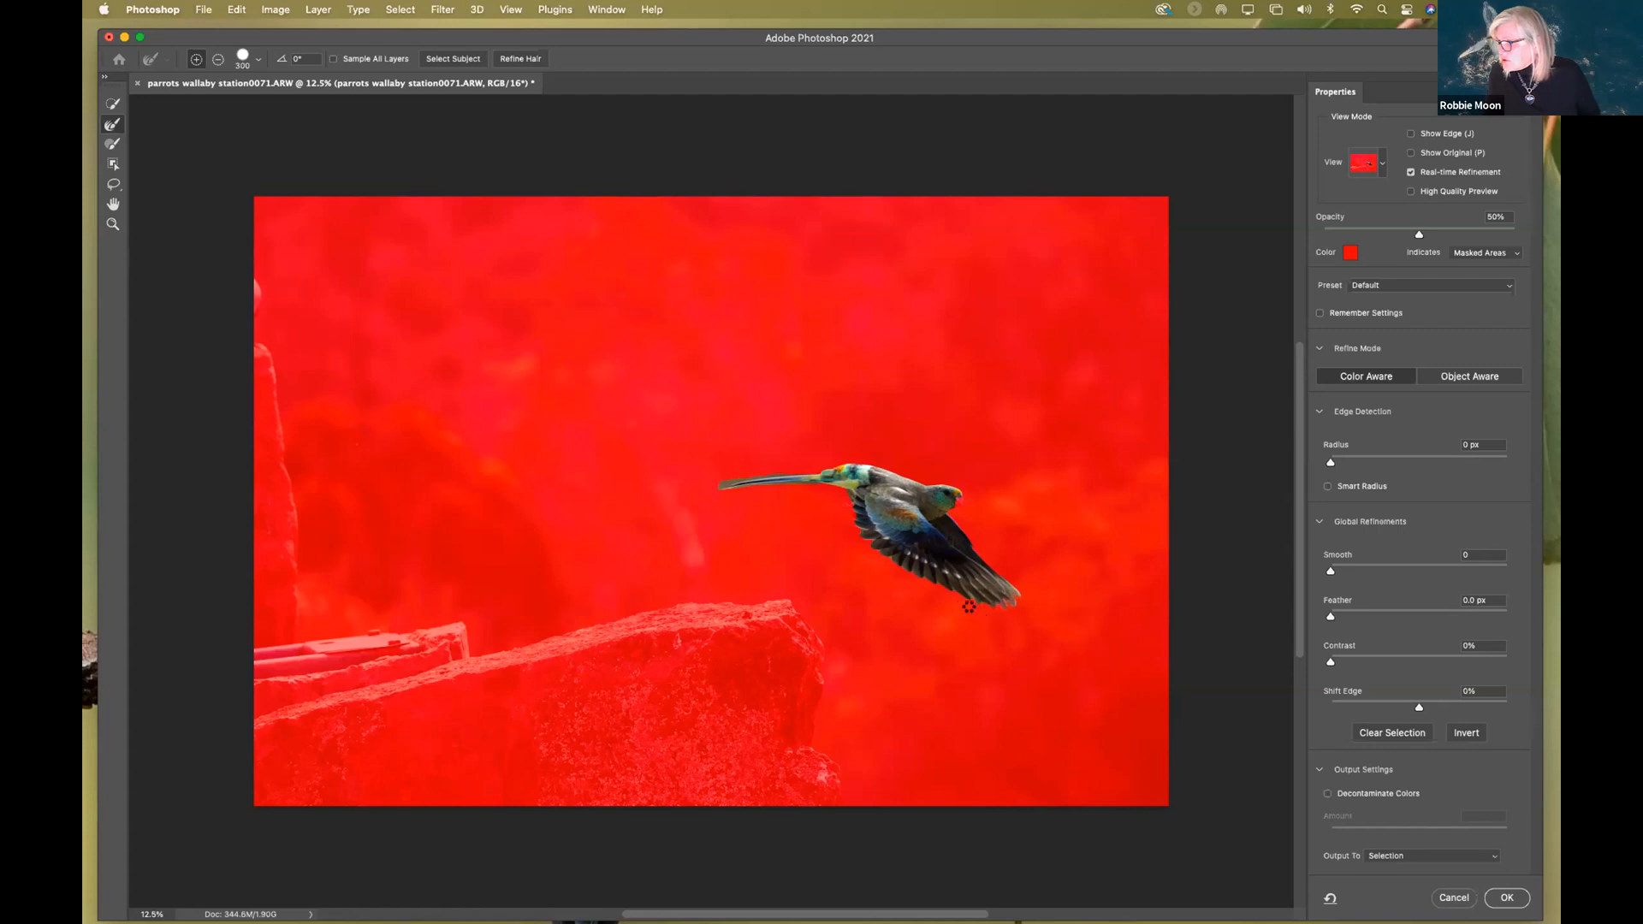
pyautogui.press('[')
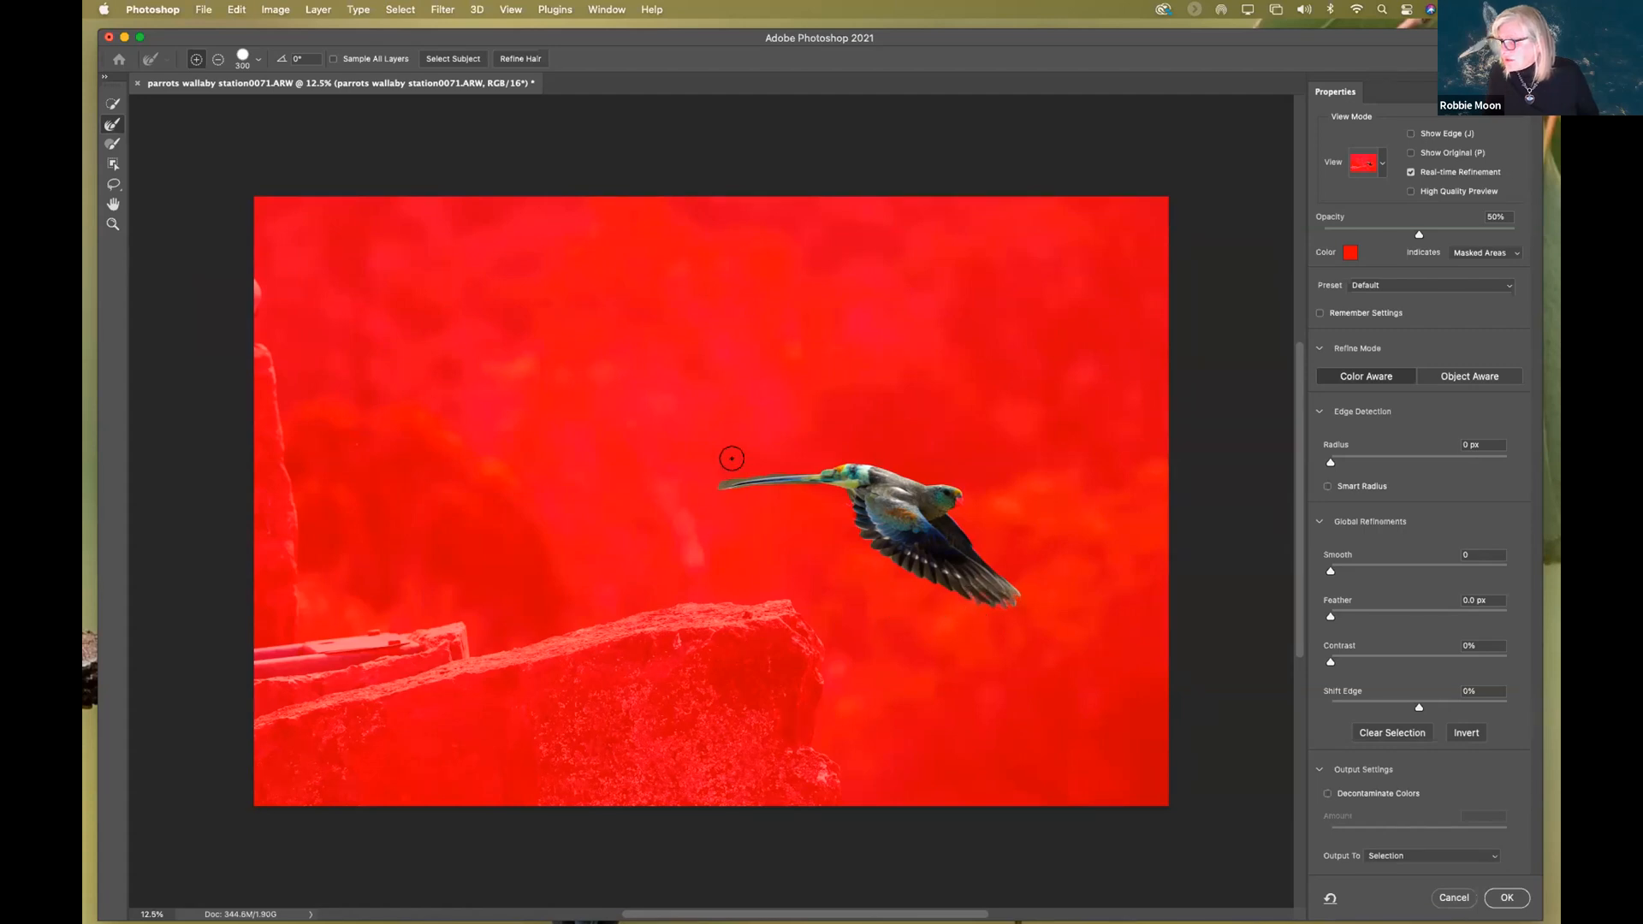
pyautogui.moveTo(770, 460)
pyautogui.mouseDown()
pyautogui.moveTo(693, 472)
pyautogui.moveTo(802, 451)
pyautogui.moveTo(687, 475)
pyautogui.mouseUp()
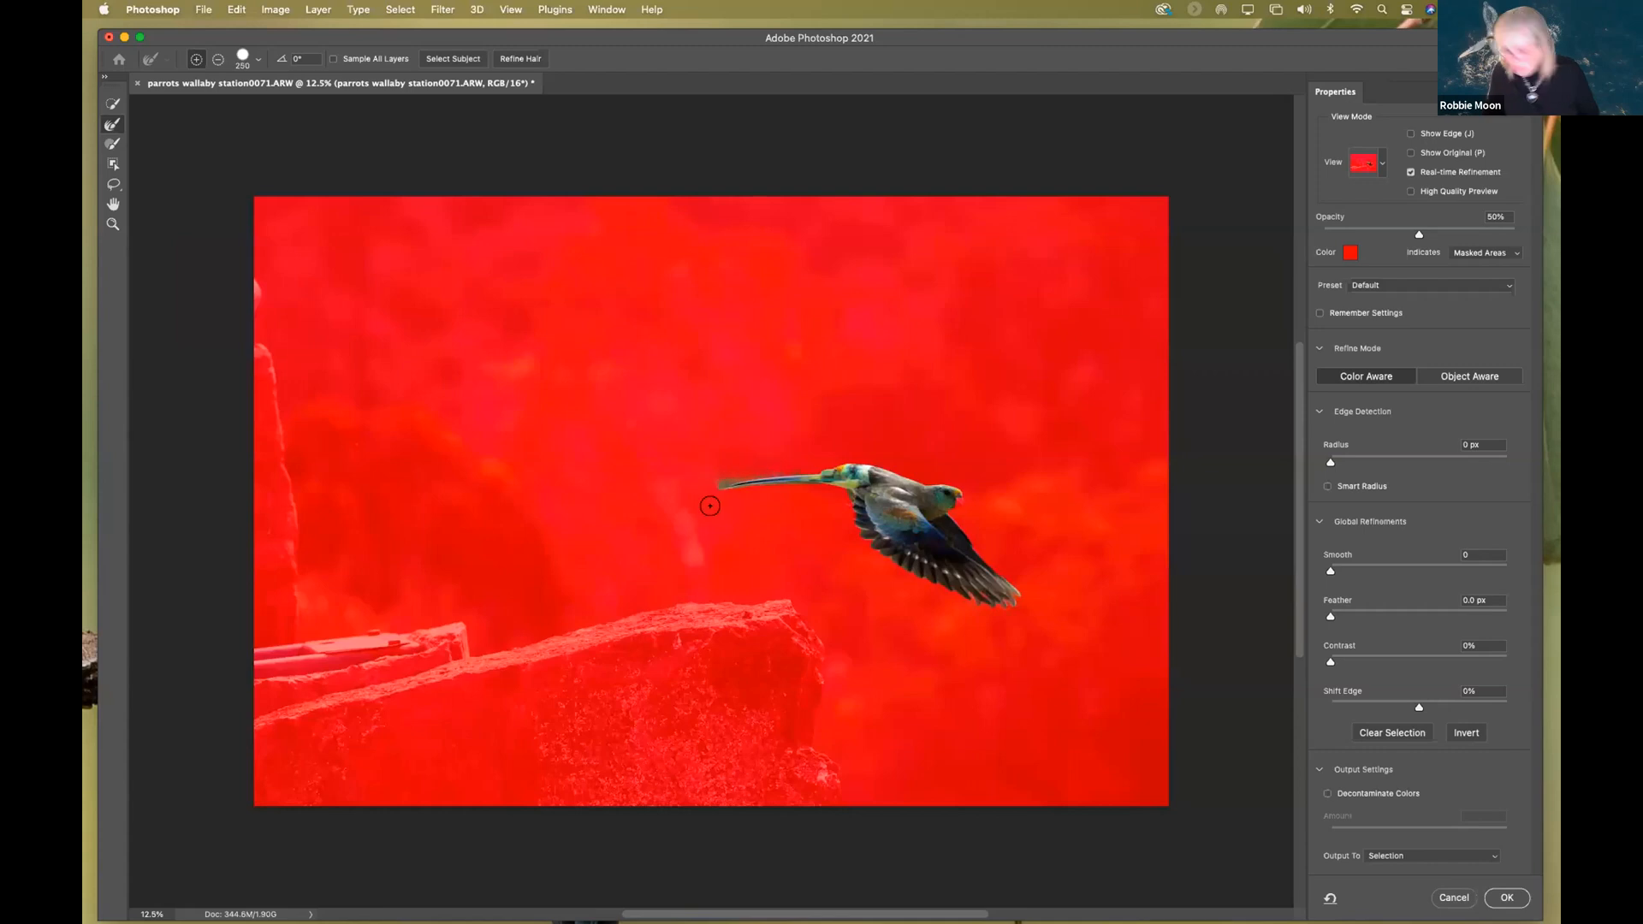
# - Subtract the hazy background above the flying parrot's tail from the selection with the Brush tool at size 125
pyautogui.press('super+equal')
pyautogui.press('super+equal')
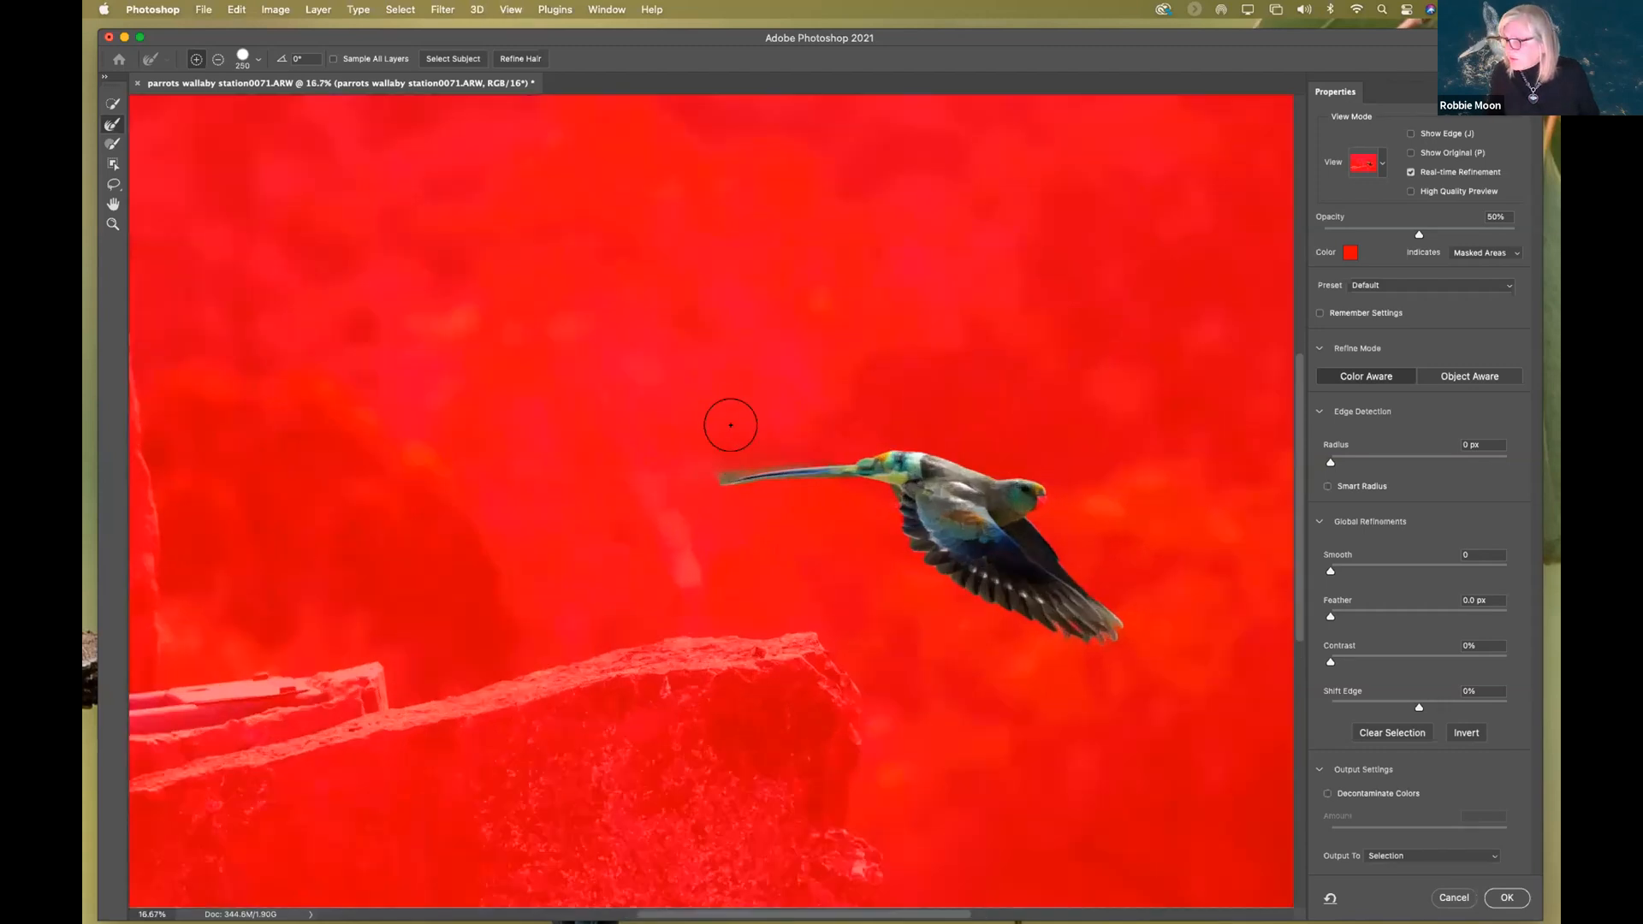
pyautogui.press('super+equal')
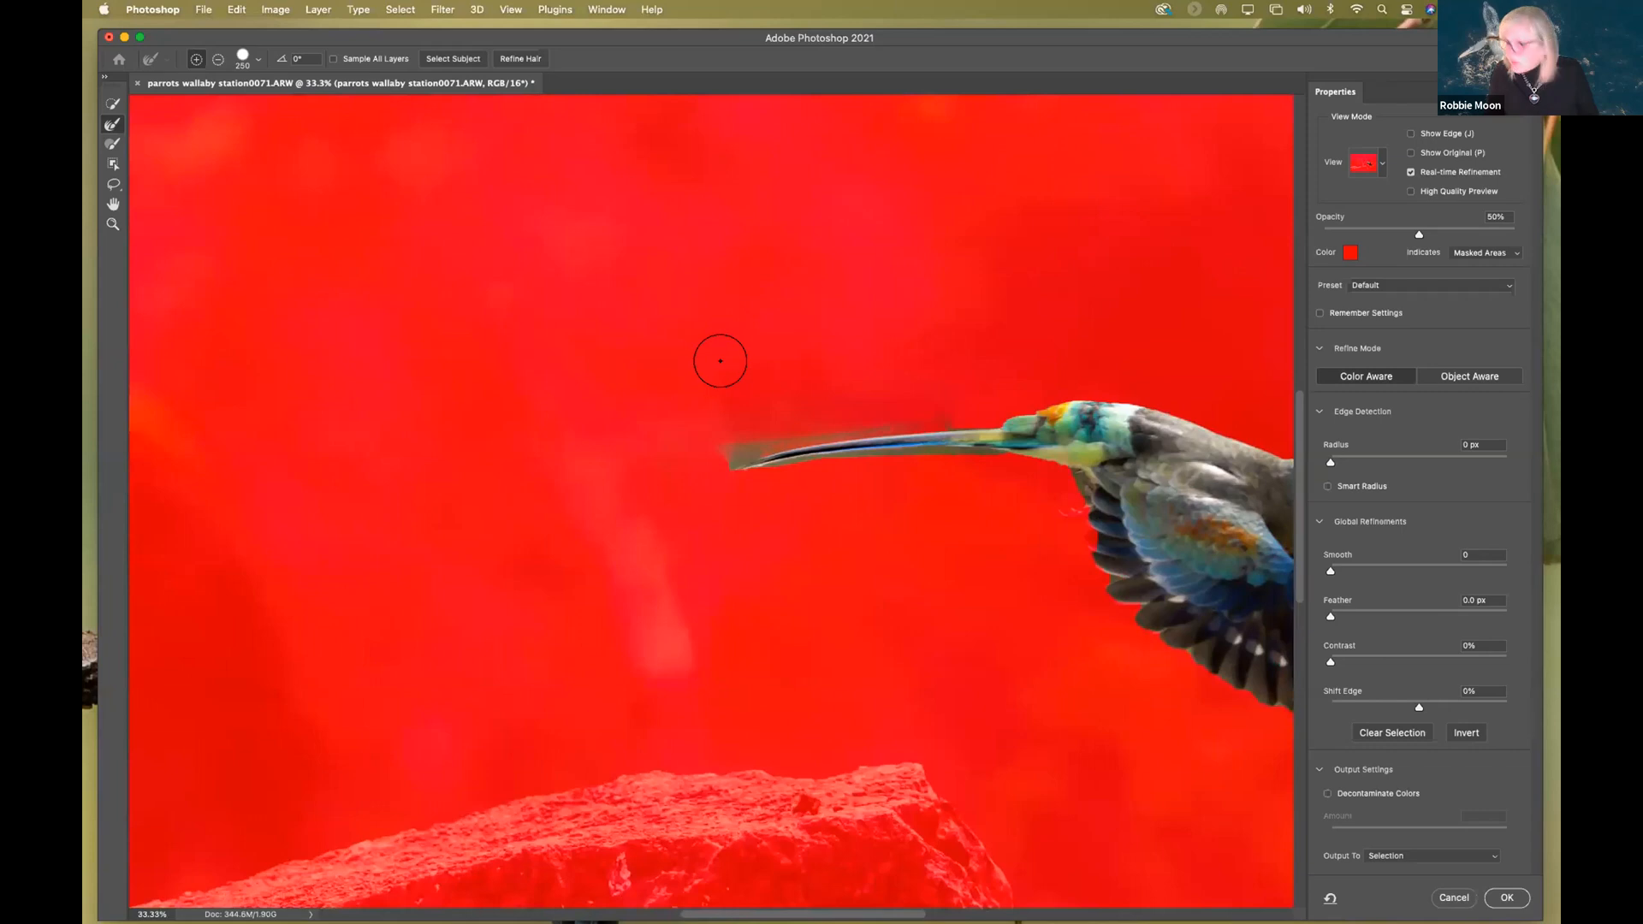
pyautogui.press('[')
pyautogui.press('[')
pyautogui.press('[')
pyautogui.press('[')
pyautogui.press('[')
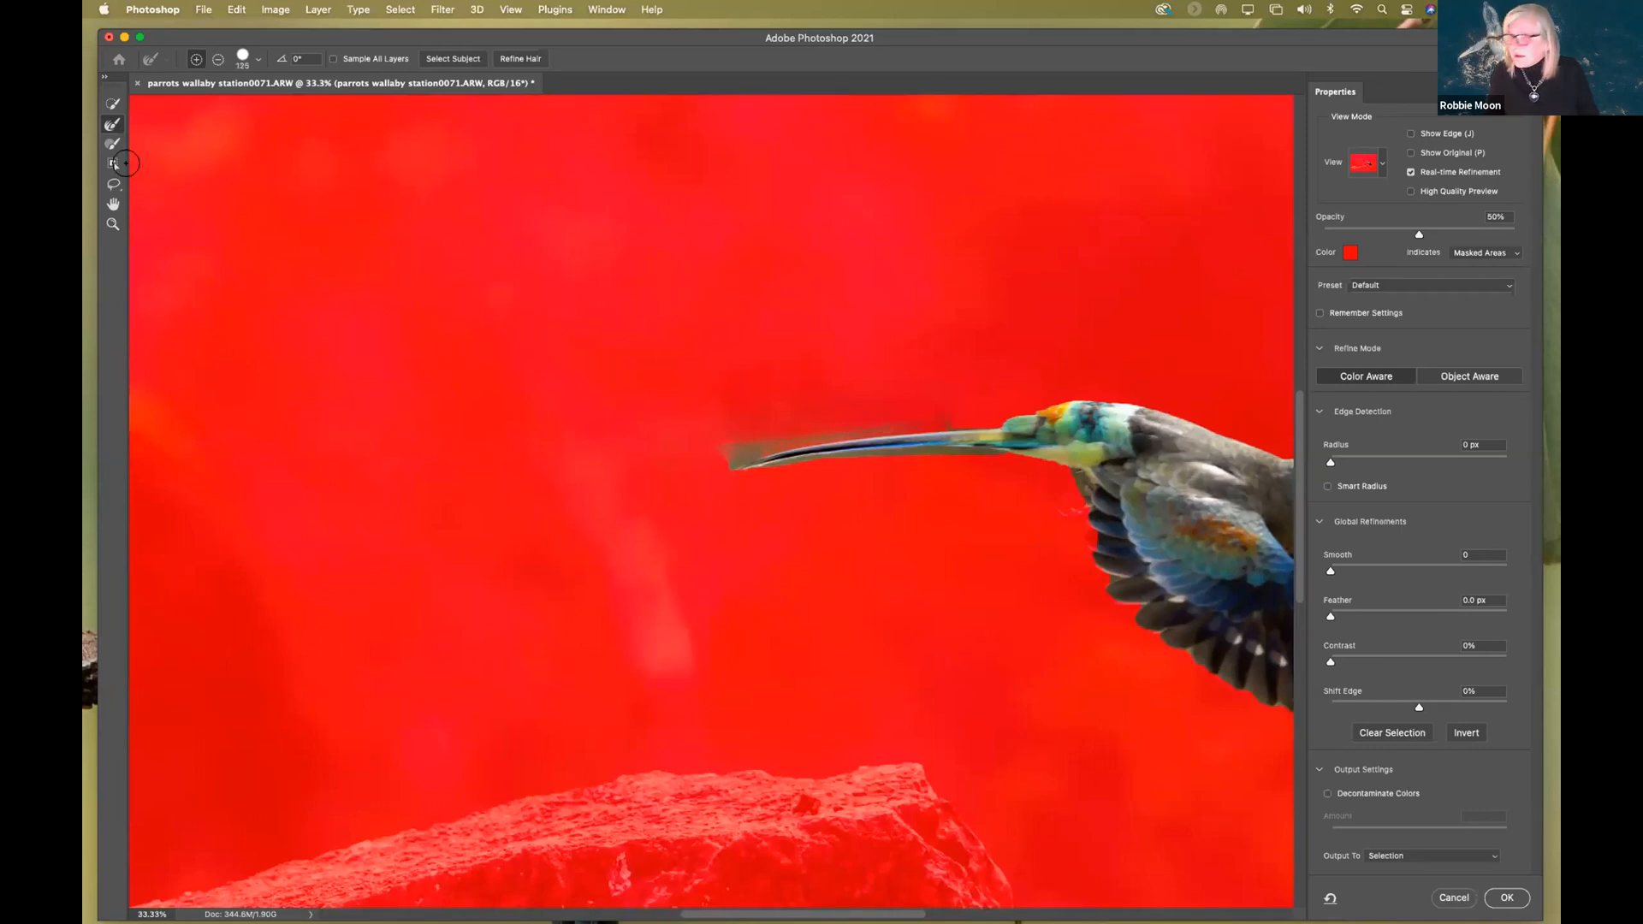
pyautogui.click(113, 144)
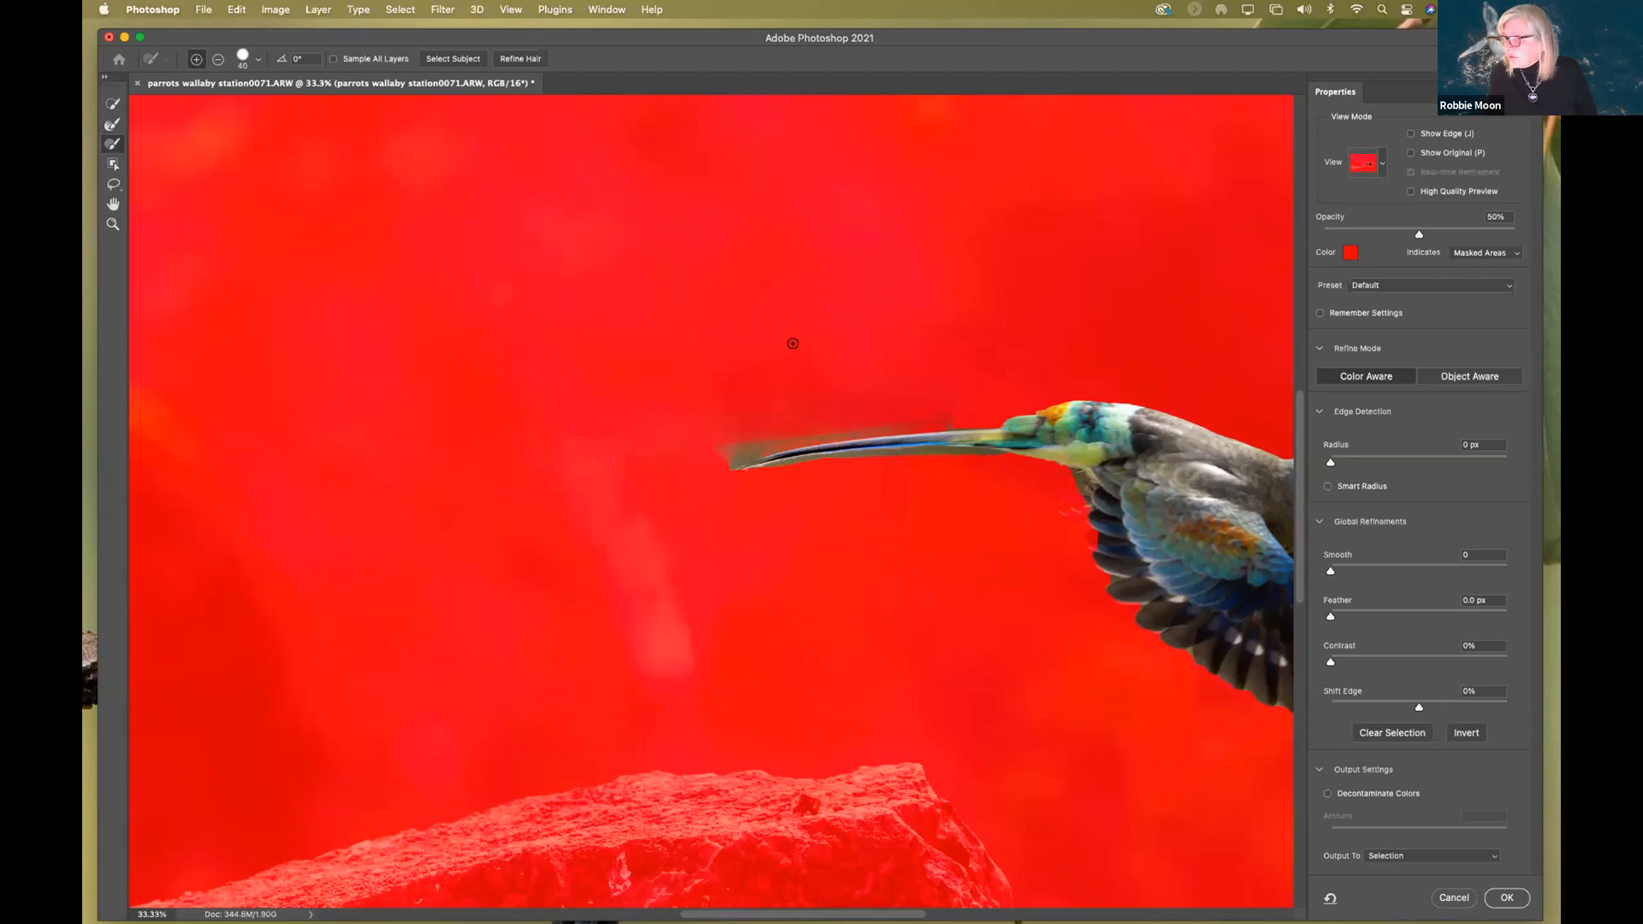
pyautogui.press(']')
pyautogui.press(']')
pyautogui.press(']')
pyautogui.press(']')
pyautogui.press(']')
pyautogui.press(']')
pyautogui.press(']')
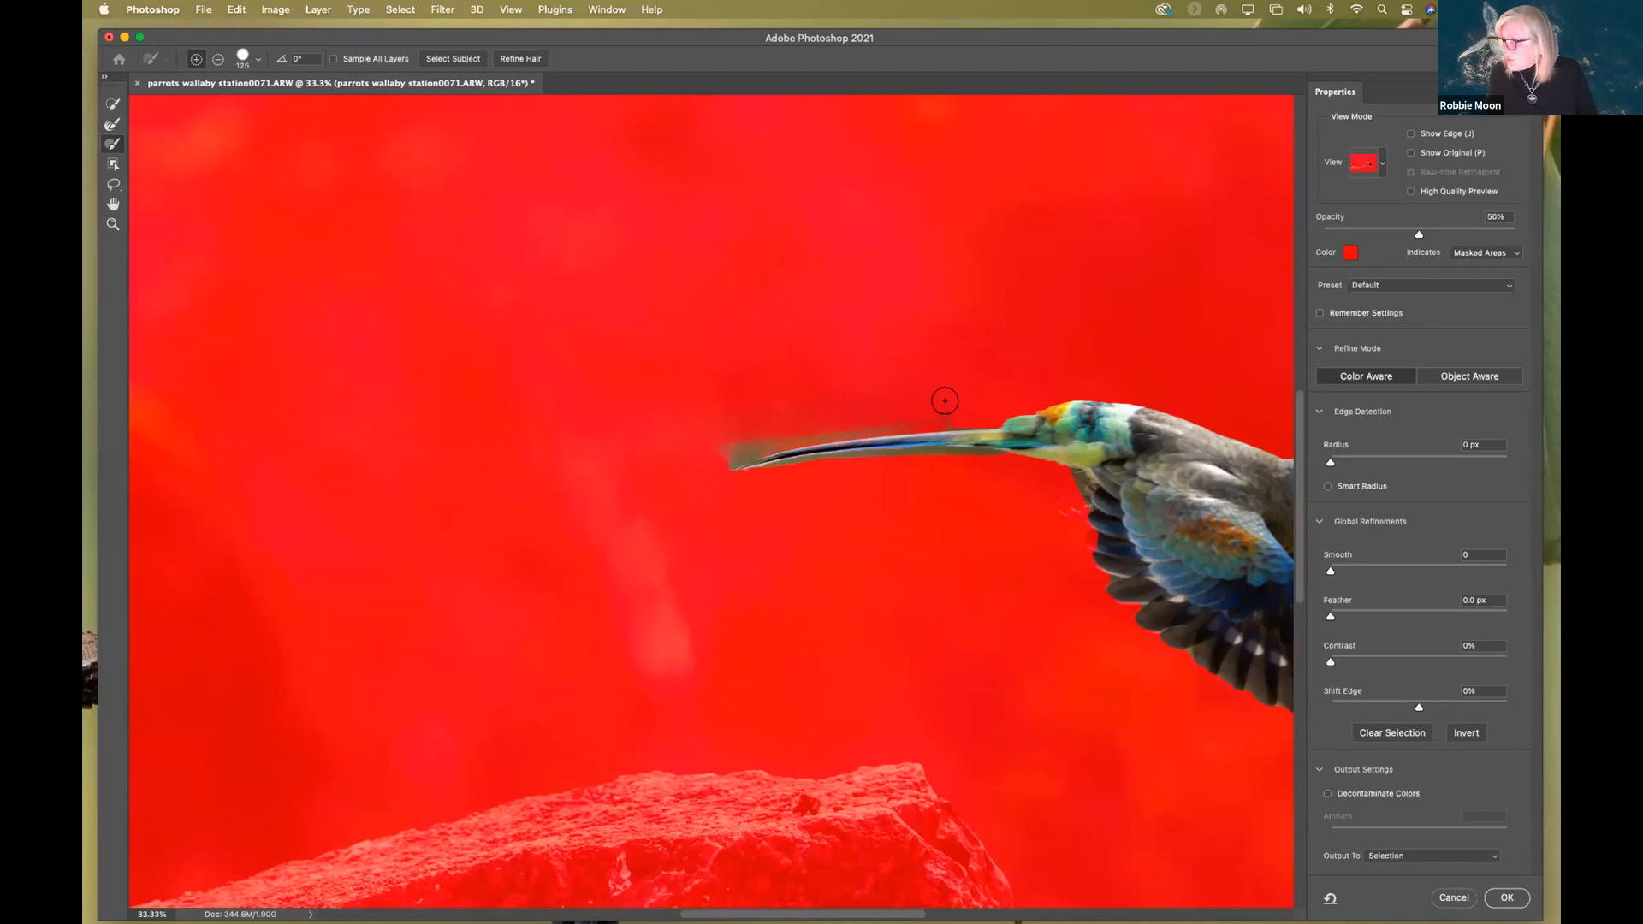
pyautogui.press('alt')
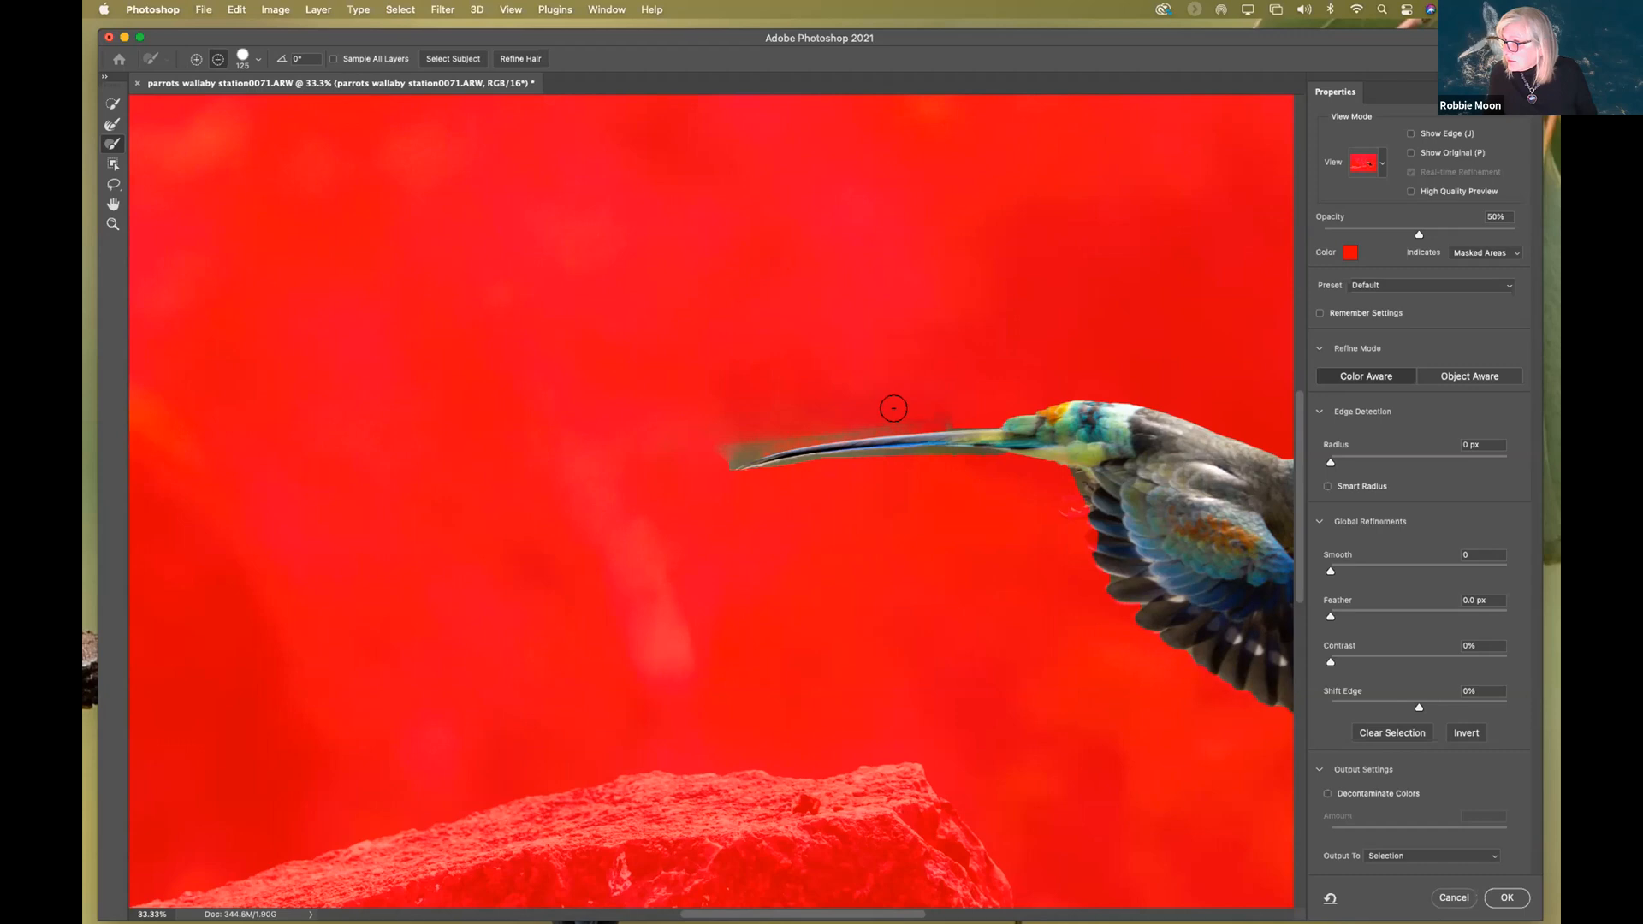
pyautogui.moveTo(911, 412); pyautogui.dragTo(707, 448)
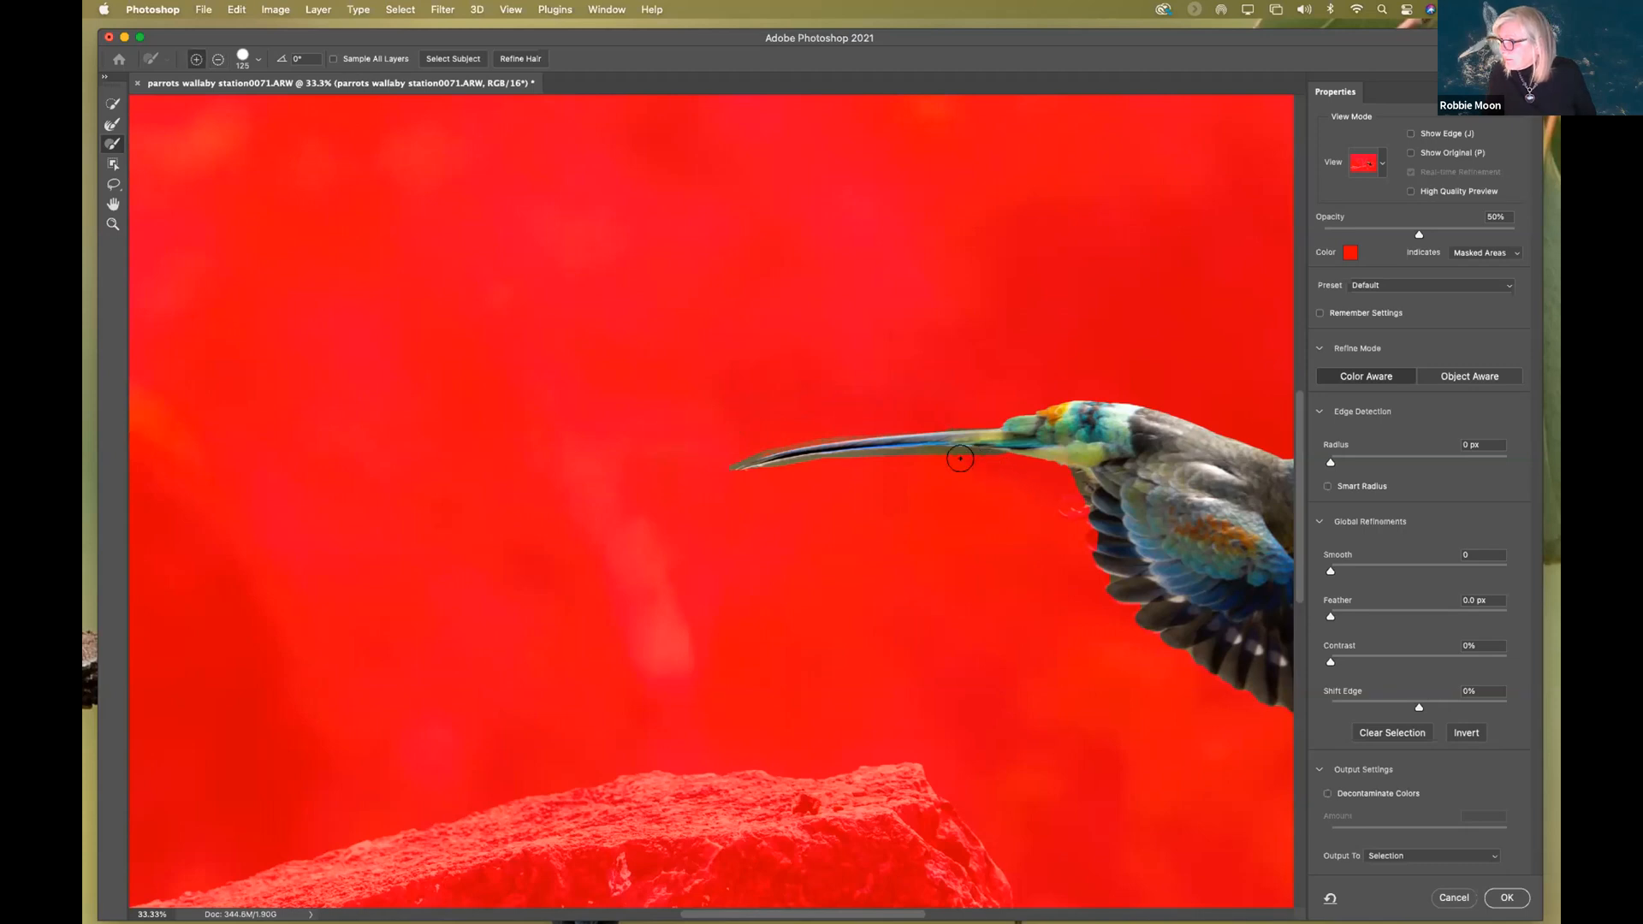
pyautogui.moveTo(828, 486); pyautogui.dragTo(1015, 482)
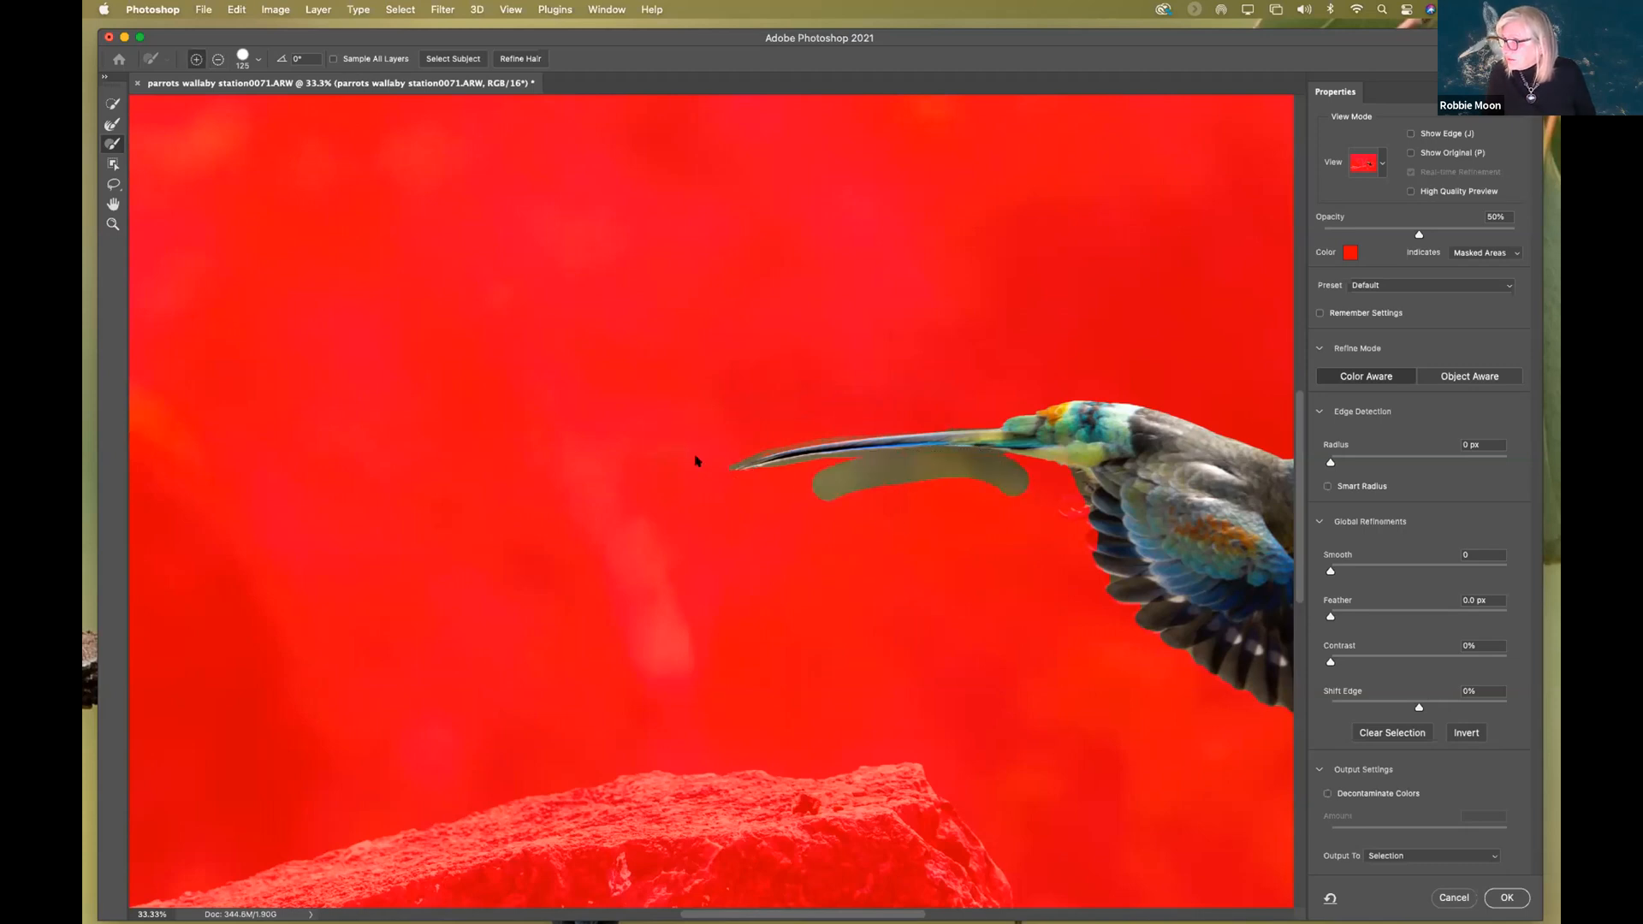
pyautogui.moveTo(959, 544); pyautogui.dragTo(700, 452)
pyautogui.moveTo(789, 484); pyautogui.dragTo(909, 513)
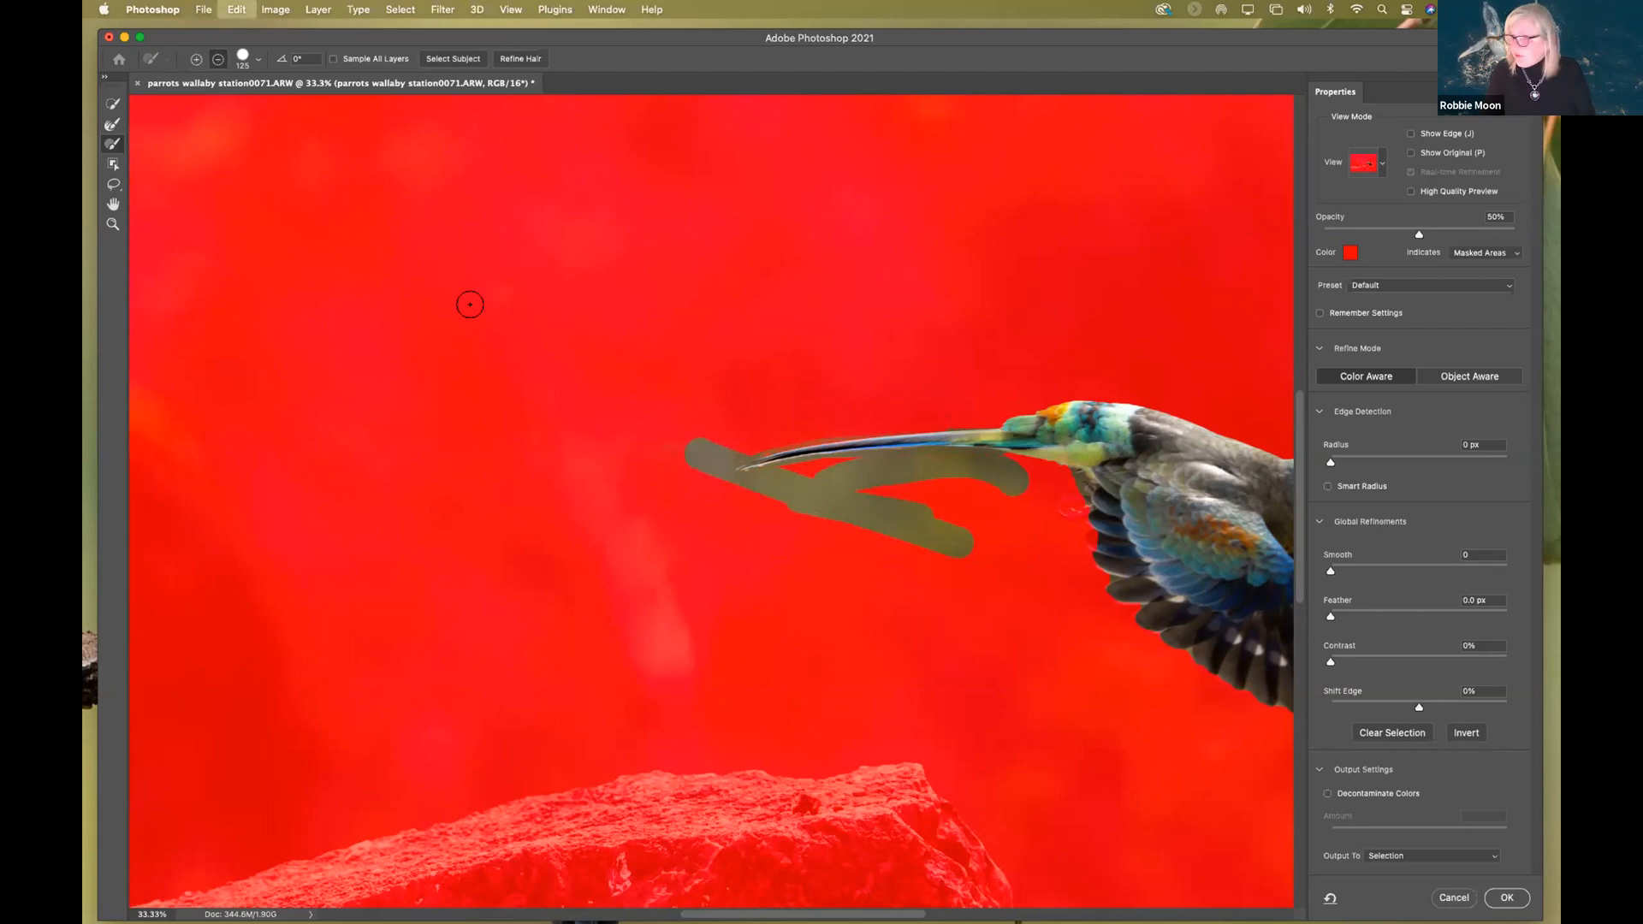
pyautogui.press('super+z')
pyautogui.press('super+z')
pyautogui.press('super+z')
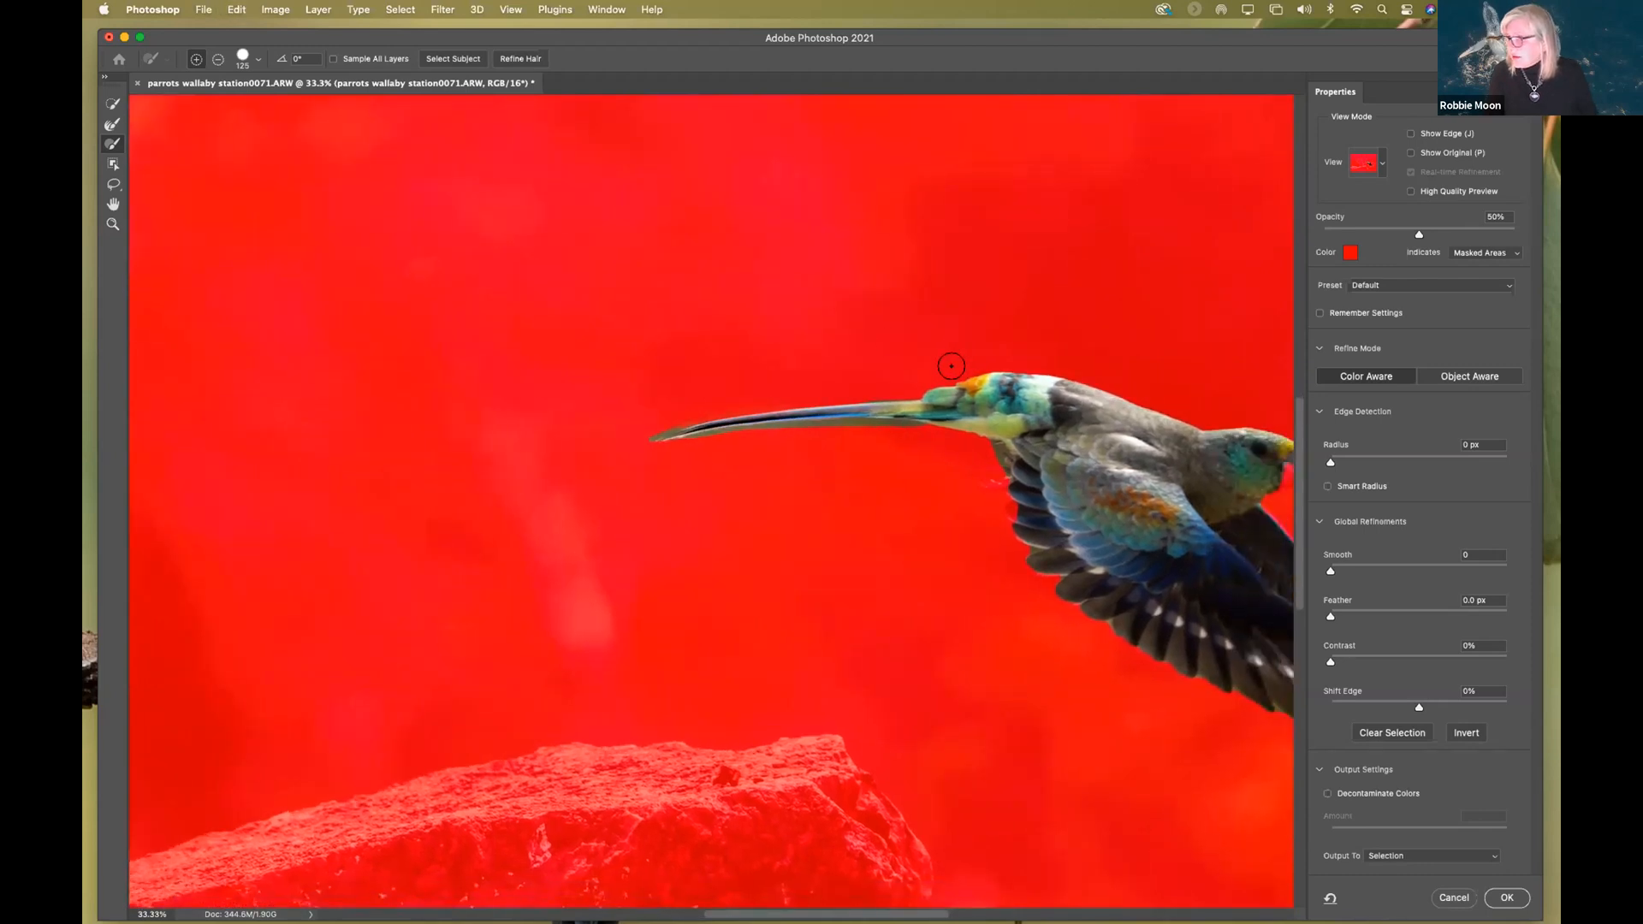
# - Add the flying parrot's missing beak to the selection with the Brush tool
pyautogui.hscroll(5, 941, 373)
pyautogui.scroll(-2, 941, 372)
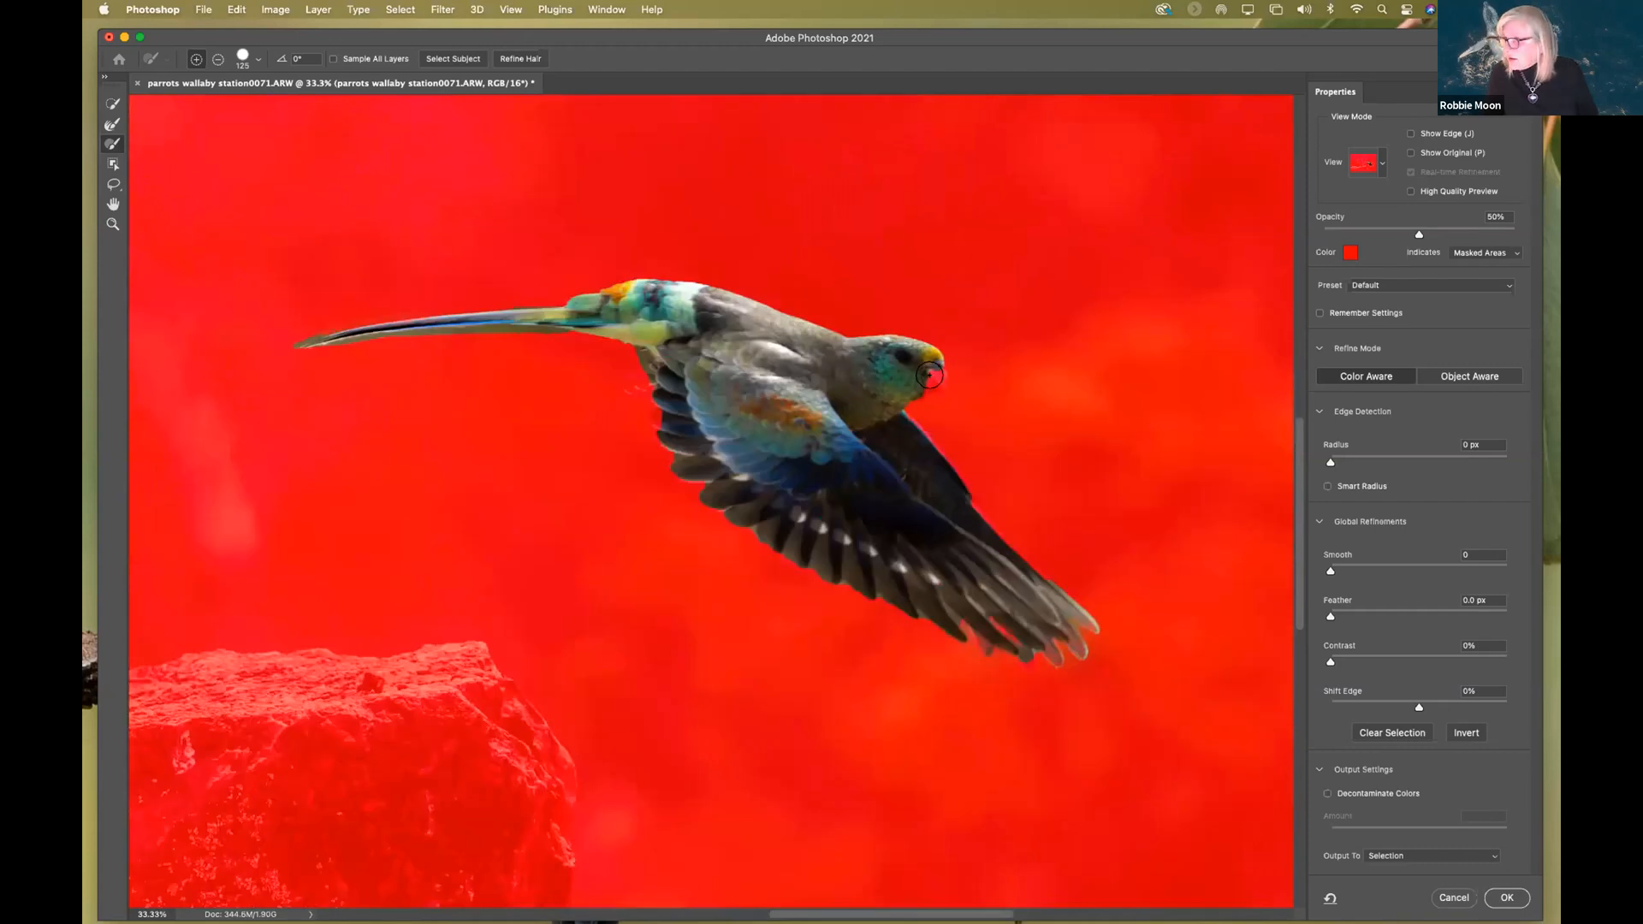
pyautogui.moveTo(929, 377); pyautogui.dragTo(937, 383)
# - Shrink the brush and subtract the excess background around the flying parrot's beak from the selection
pyautogui.press('[')
pyautogui.press('[')
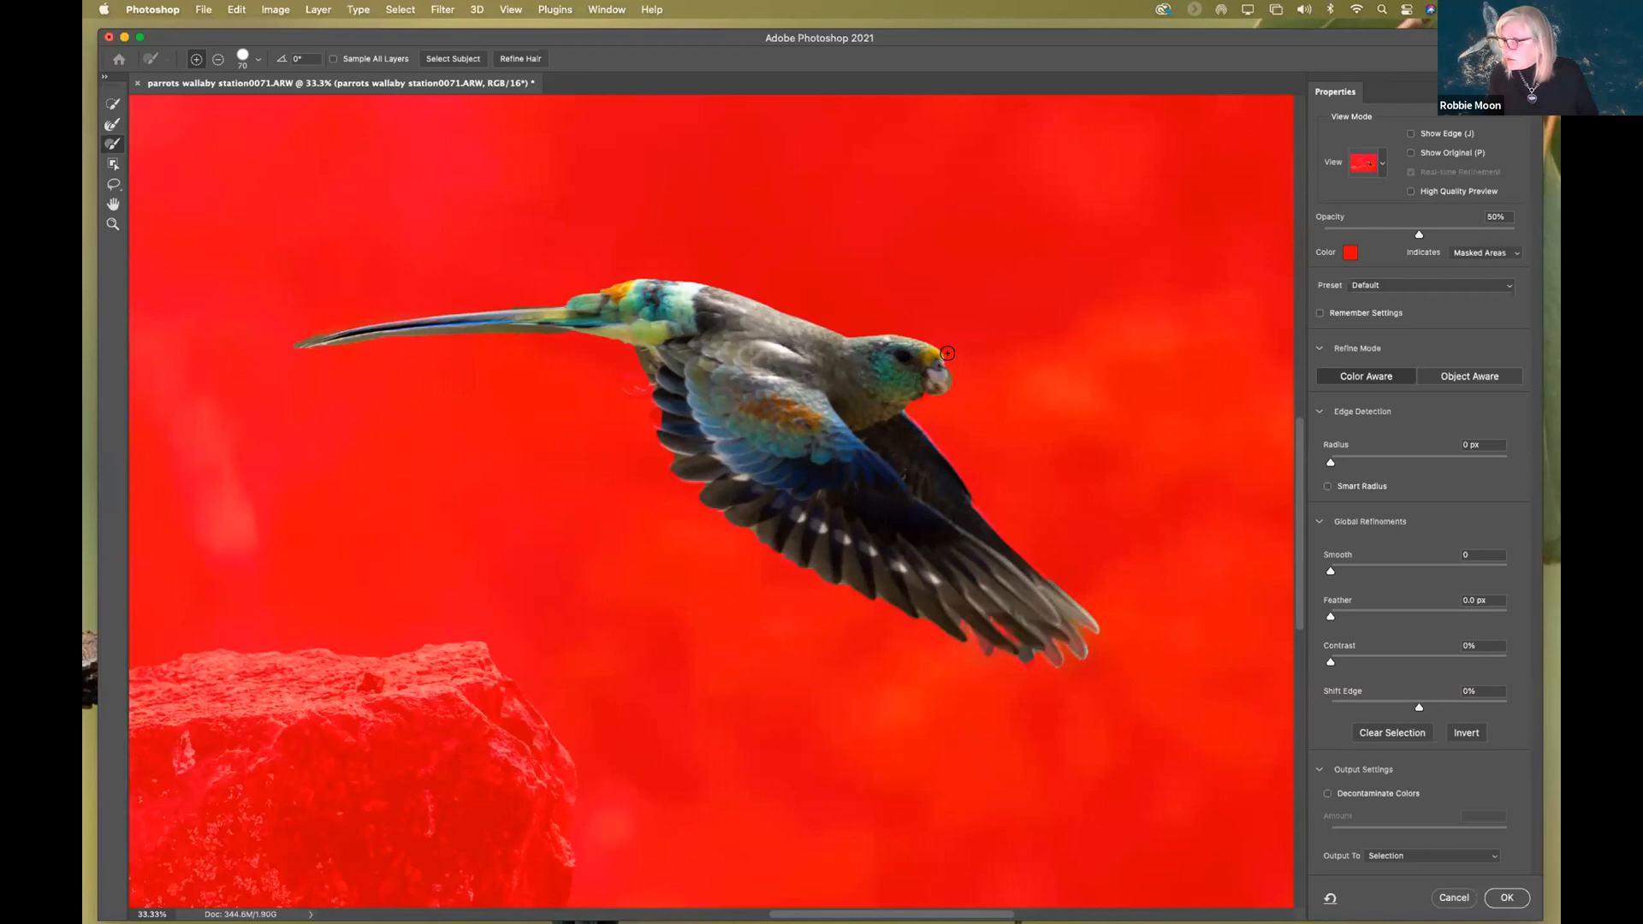
pyautogui.press('super+equal')
pyautogui.press('super+equal')
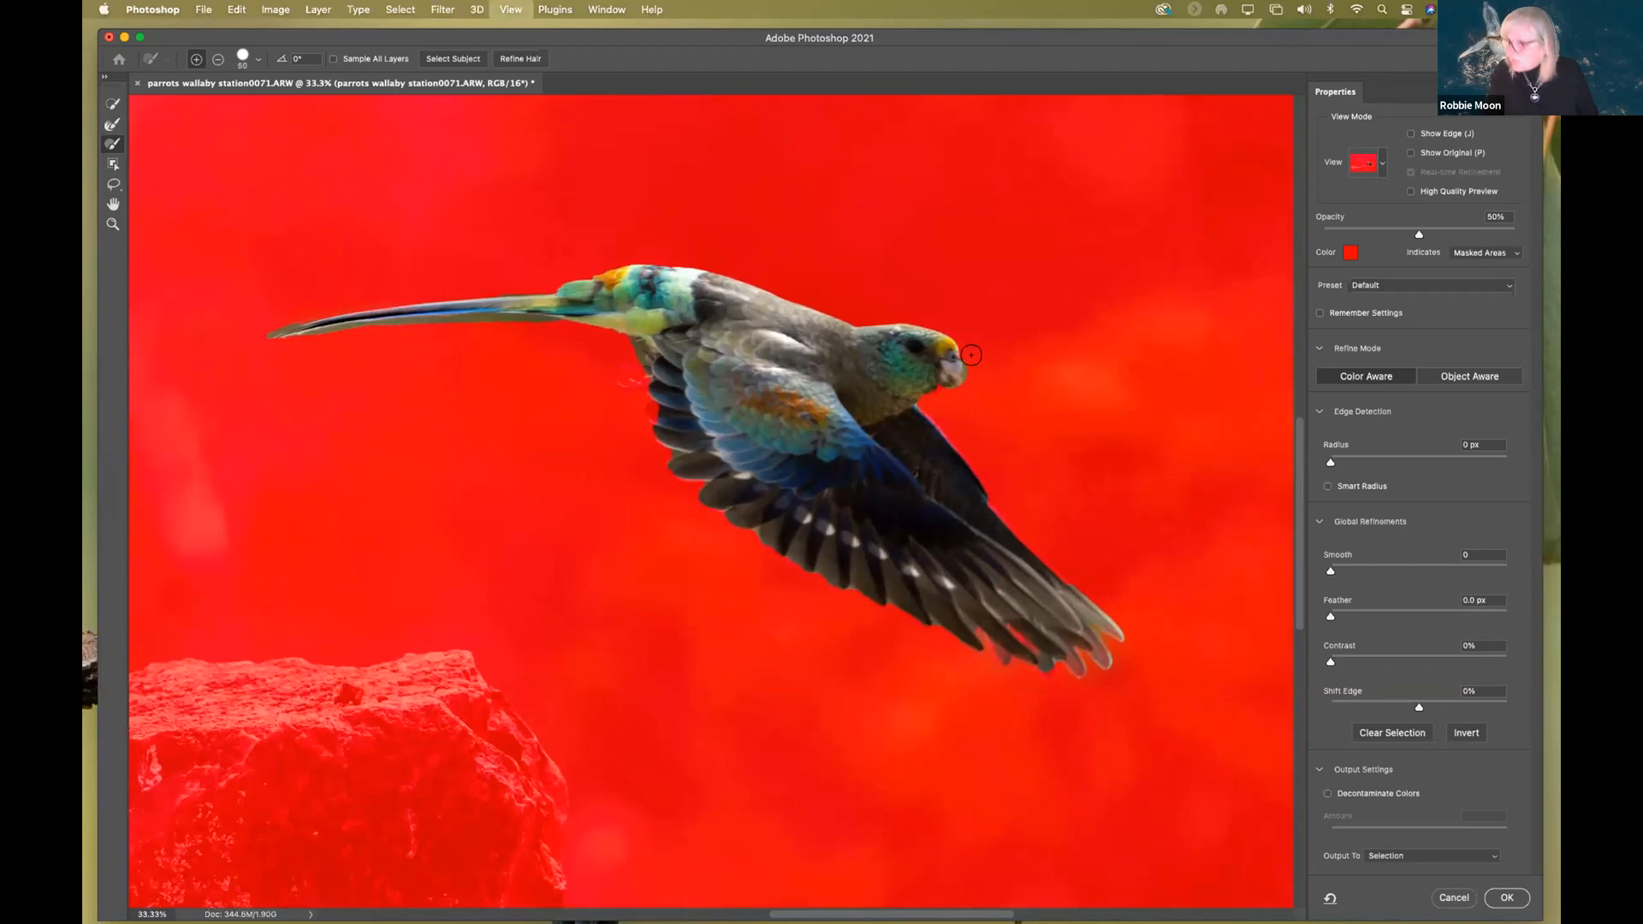
pyautogui.hscroll(3, 1003, 312)
pyautogui.scroll(1, 1003, 312)
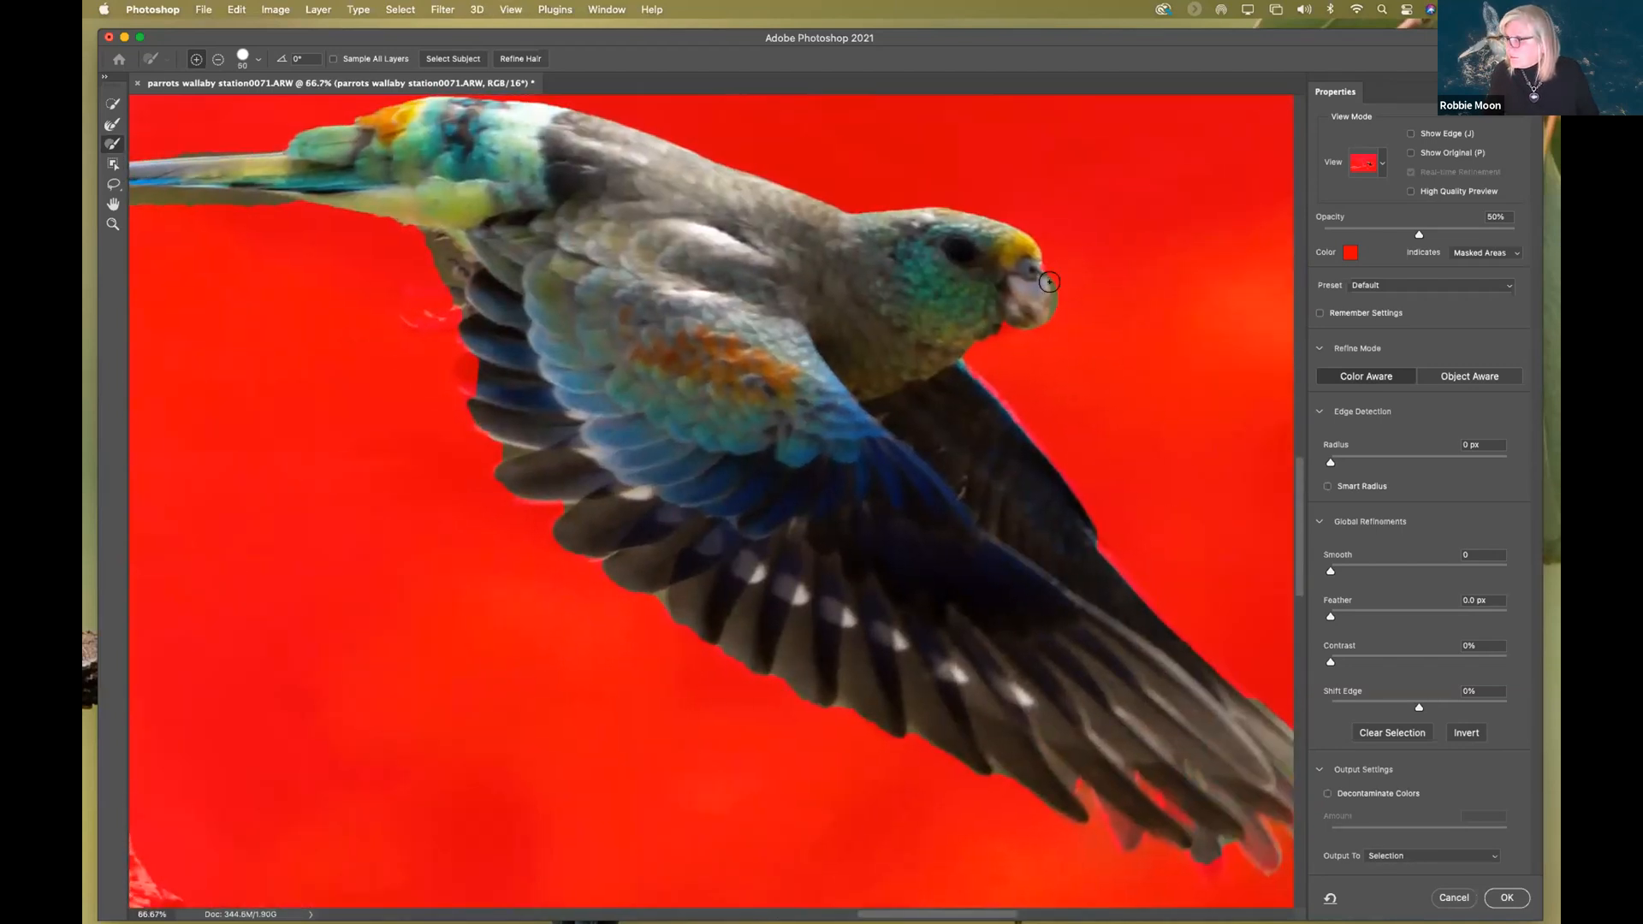
pyautogui.press('alt')
pyautogui.moveTo(1049, 263); pyautogui.dragTo(1035, 342)
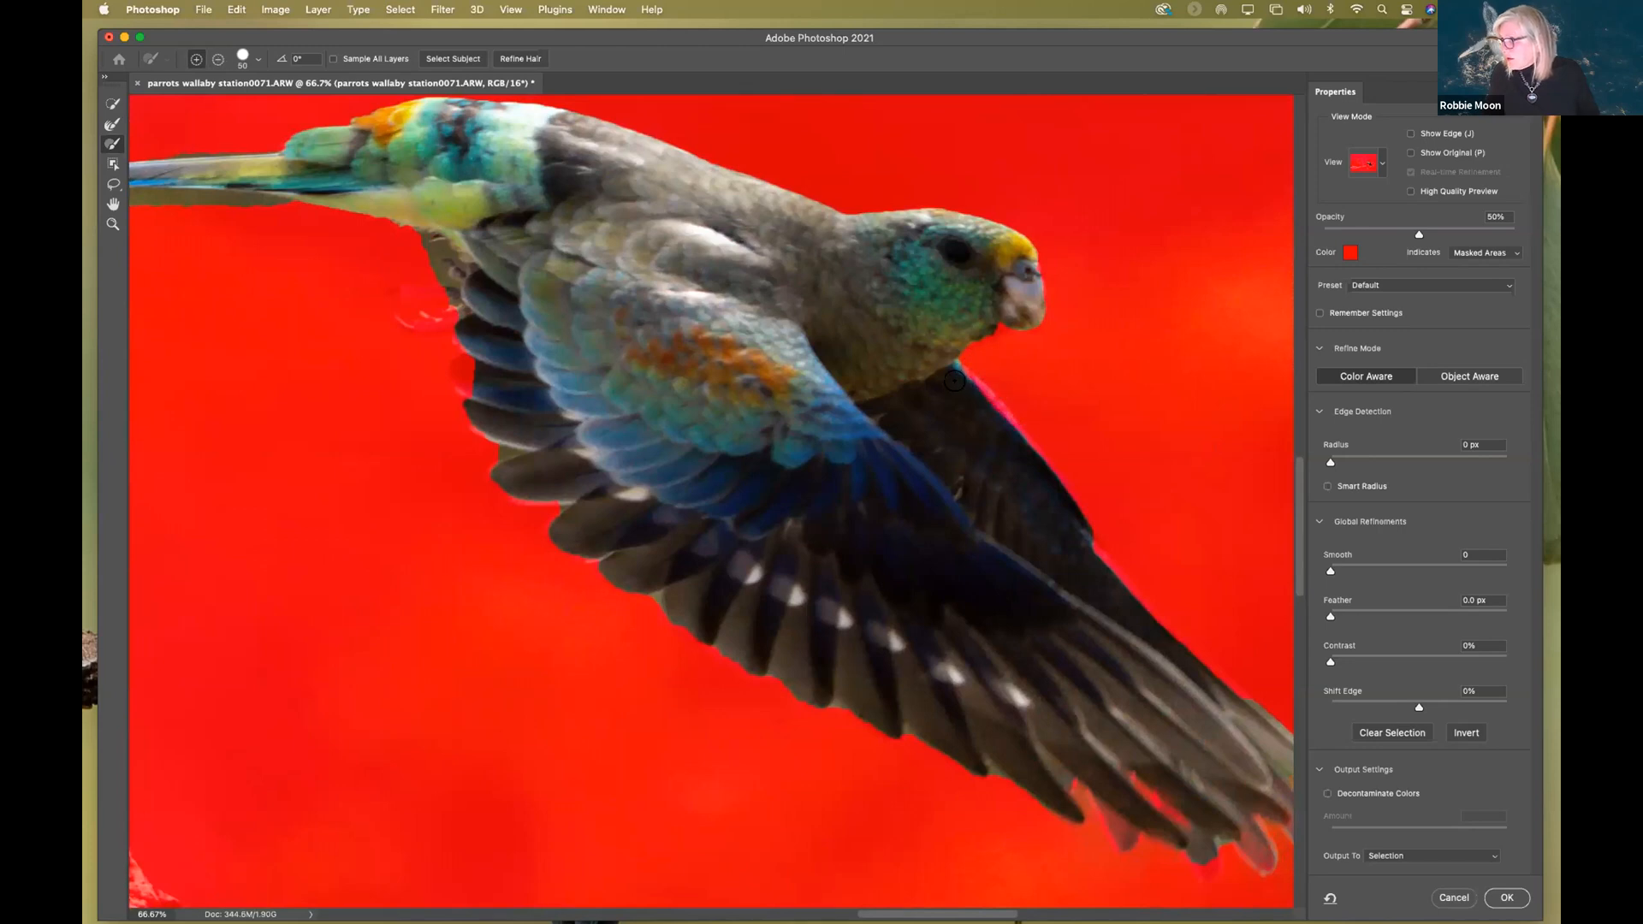
# - Add the far wing's front edge and the missing feathers at the wing tip to the selection
pyautogui.moveTo(982, 399); pyautogui.dragTo(991, 411)
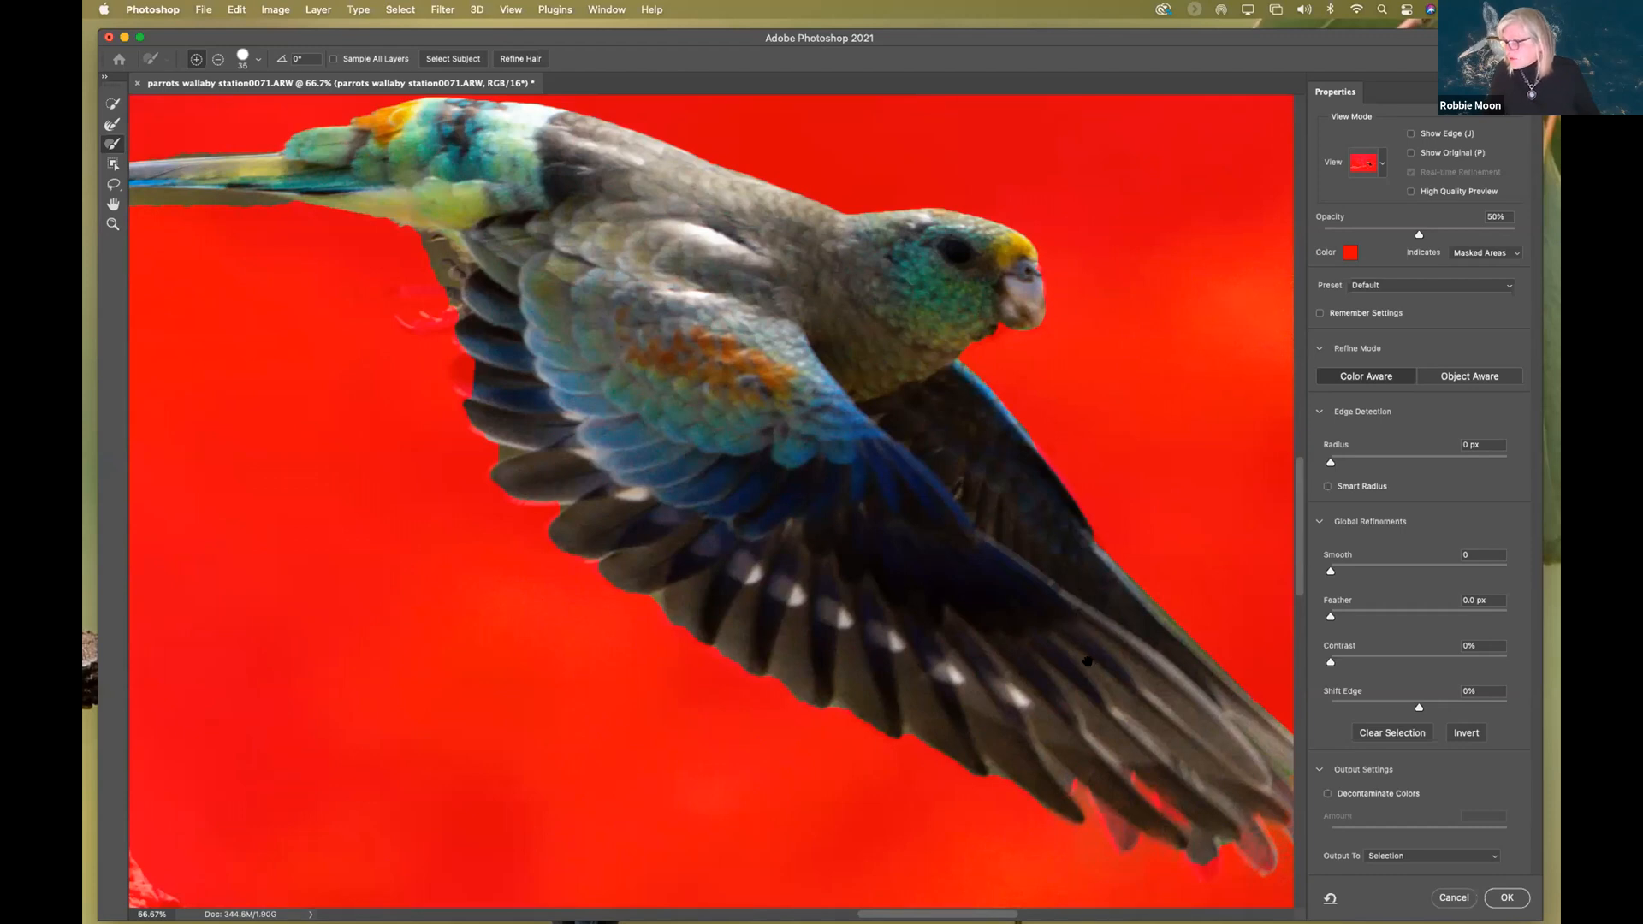
pyautogui.scroll(-5, 1088, 661)
pyautogui.hscroll(4, 1088, 661)
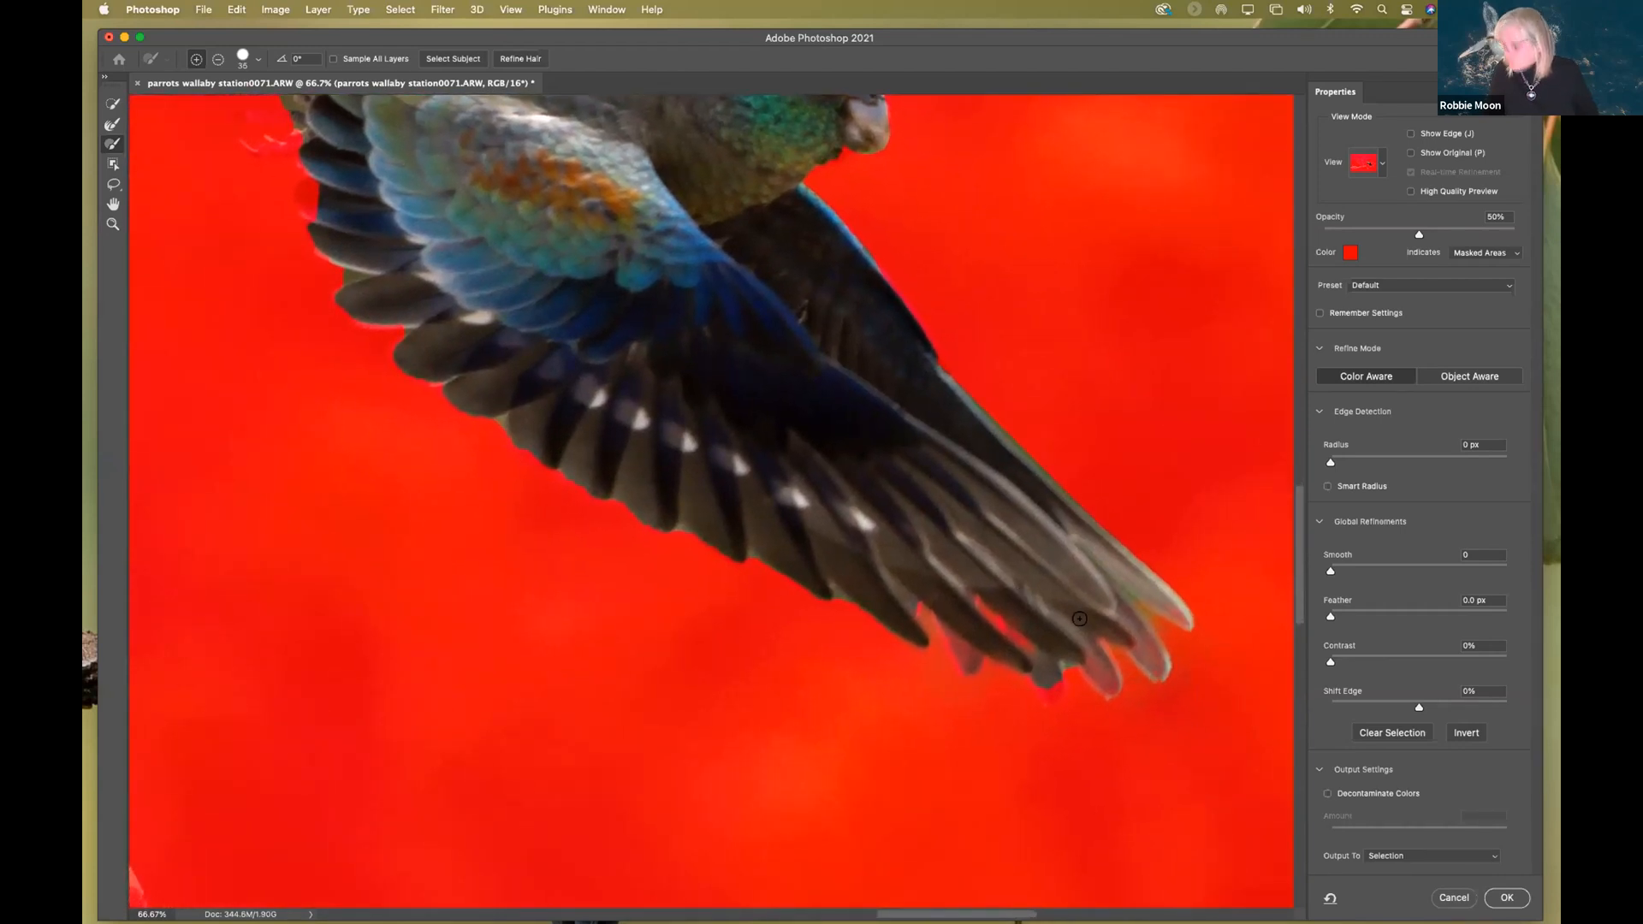
pyautogui.press(']')
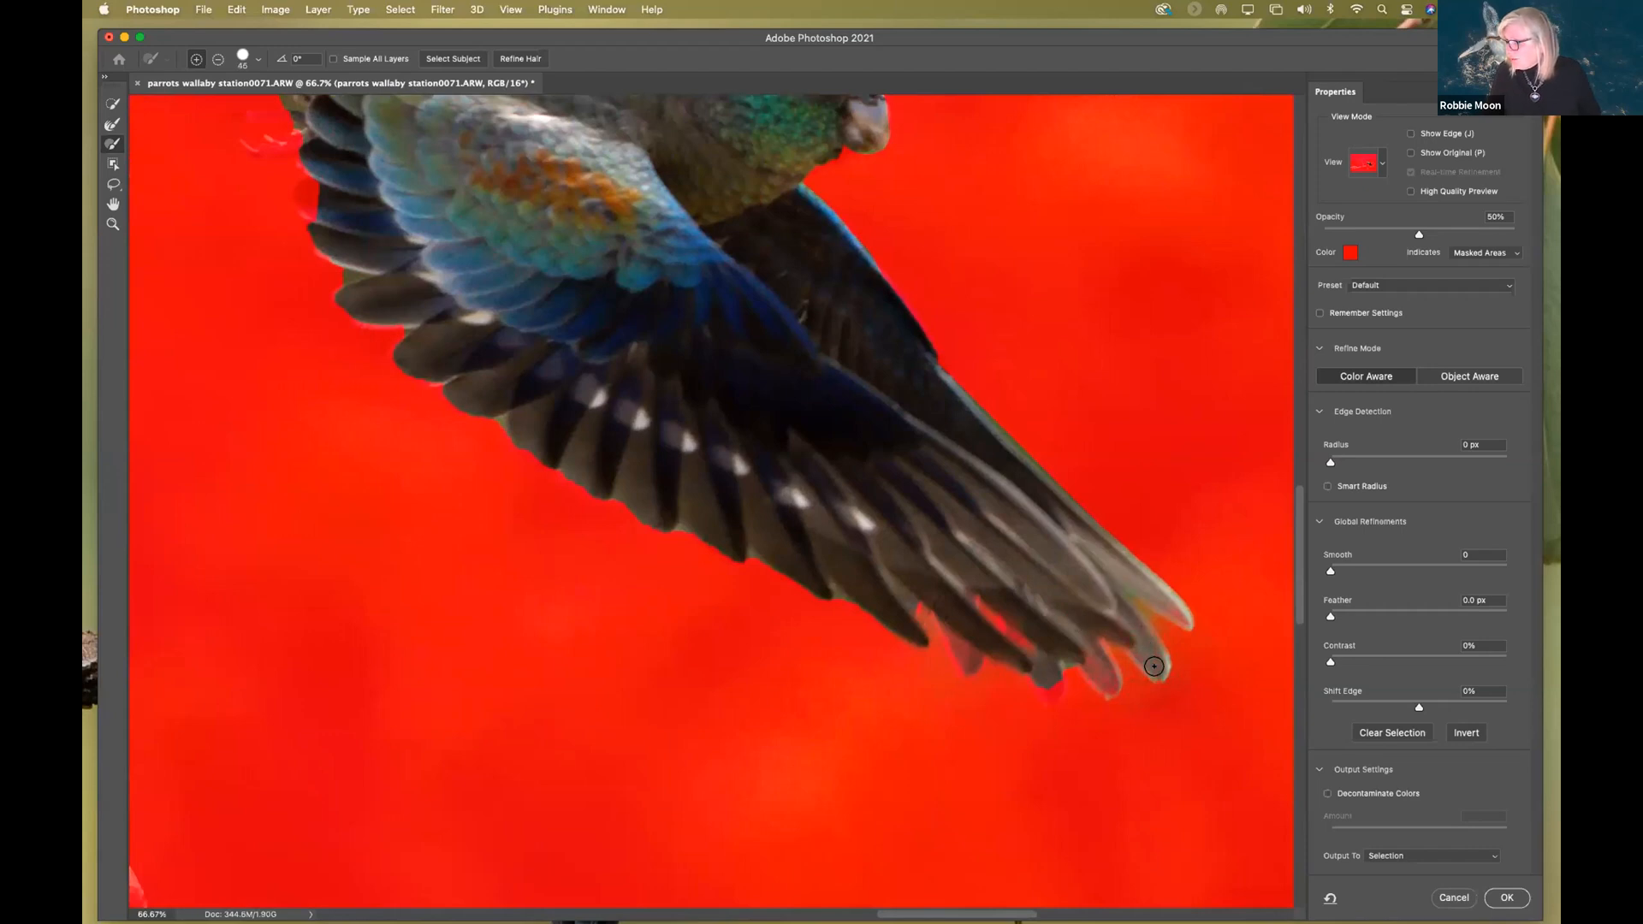
pyautogui.moveTo(1078, 645); pyautogui.dragTo(1039, 592)
pyautogui.moveTo(970, 664); pyautogui.dragTo(937, 605)
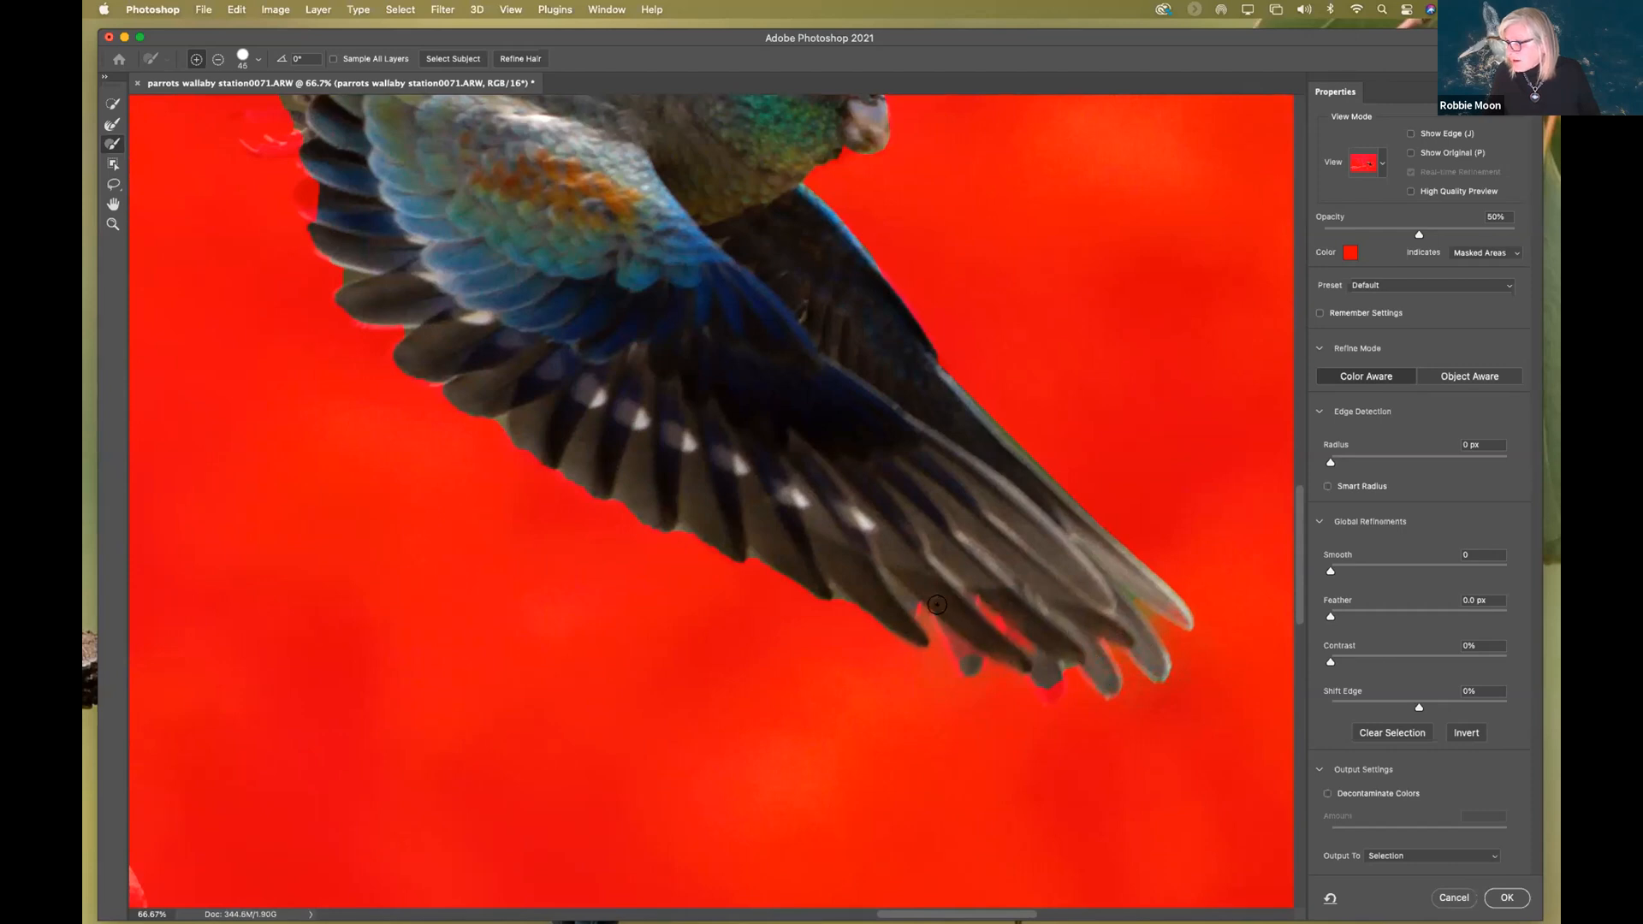
pyautogui.moveTo(1022, 646); pyautogui.dragTo(943, 568)
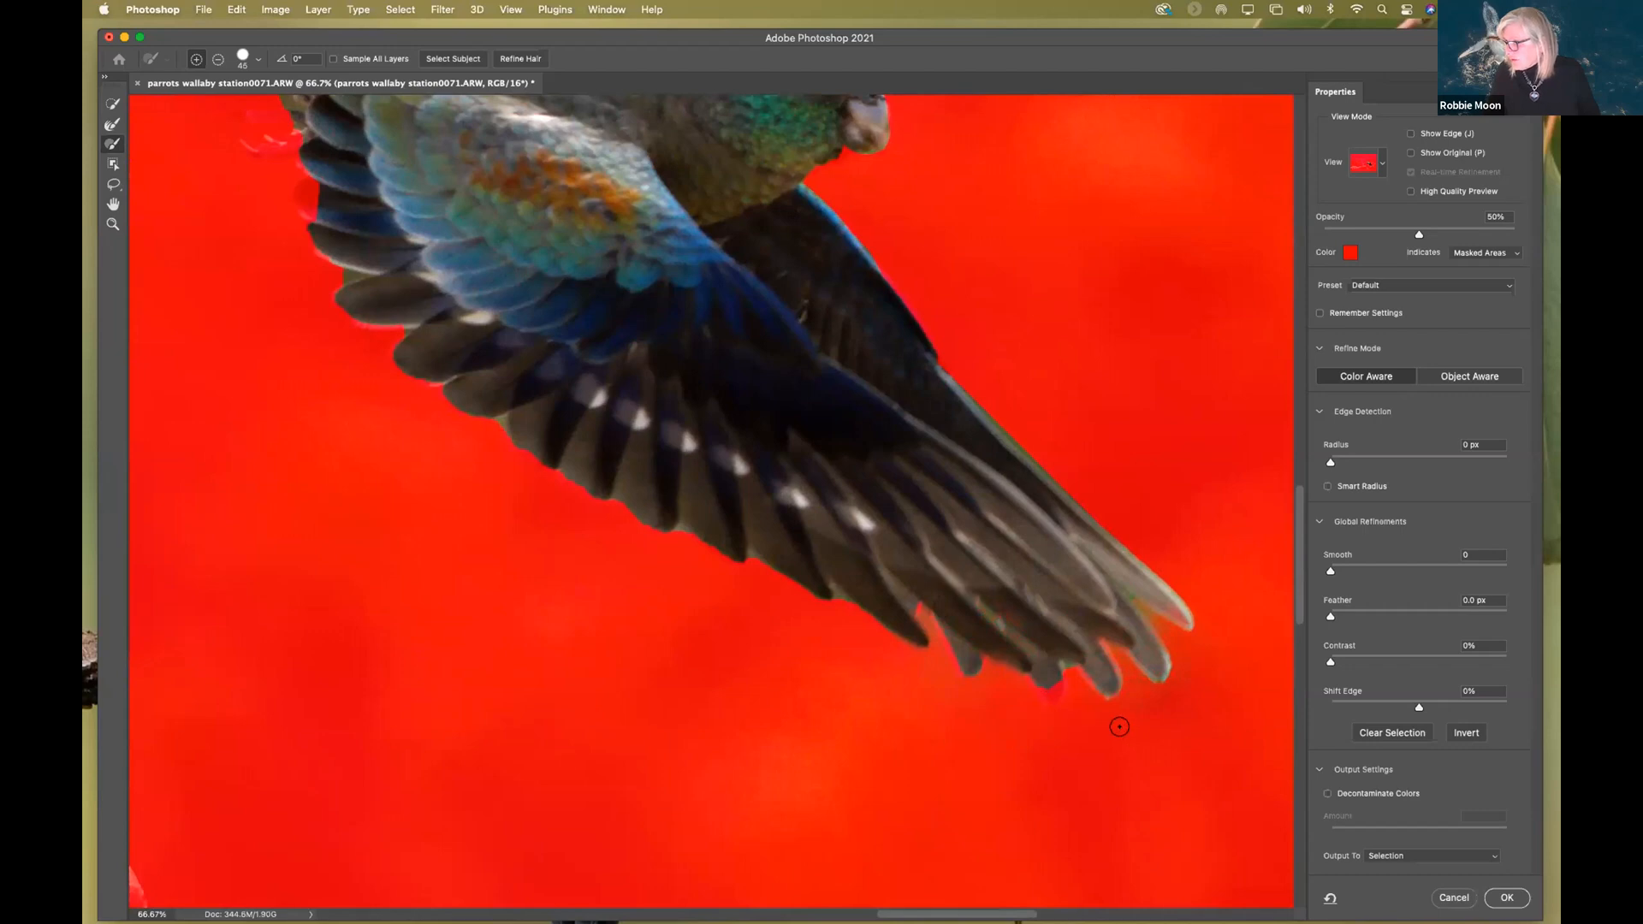
pyautogui.press('alt')
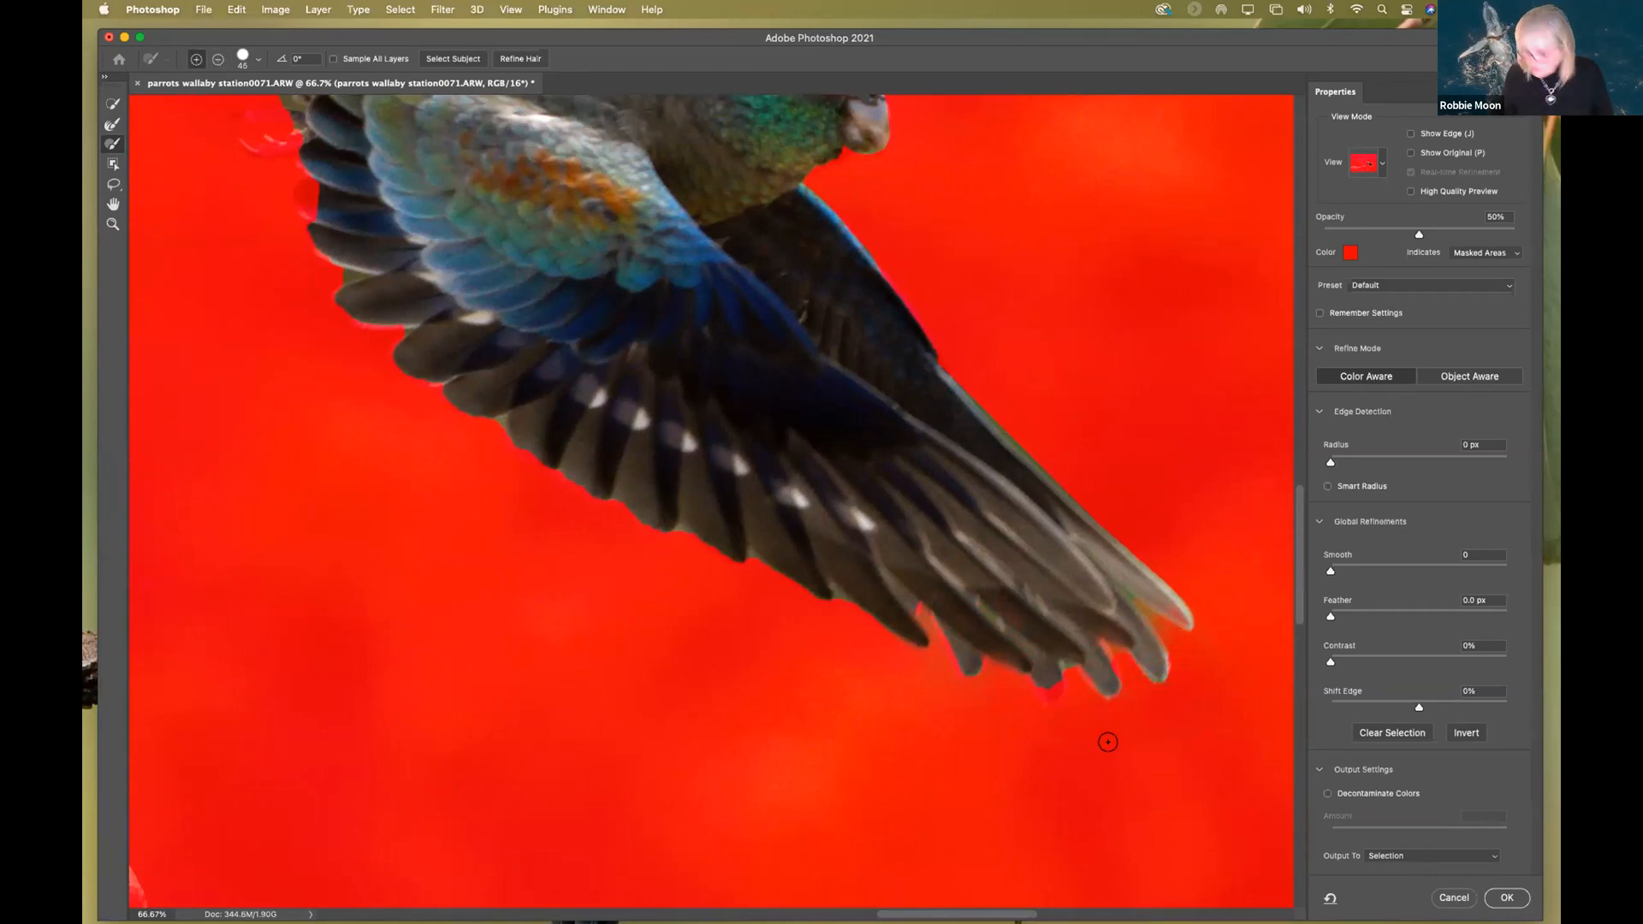
# - Output the refined flying parrot selection to a new layer
pyautogui.press('super+minus')
pyautogui.press('super+minus')
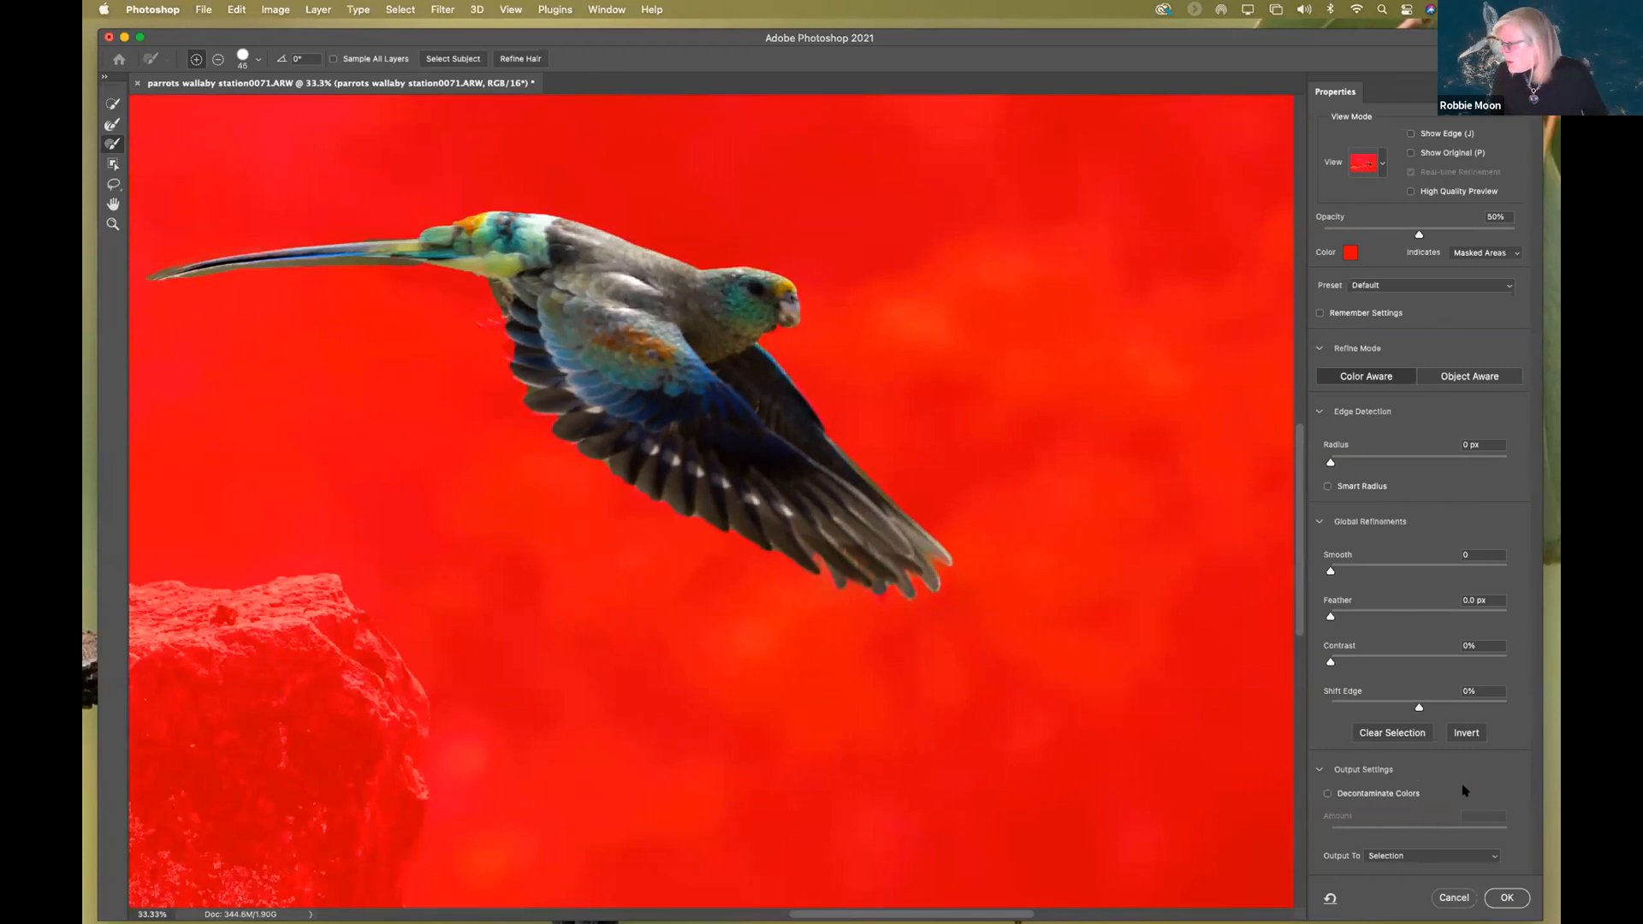
pyautogui.click(1408, 856)
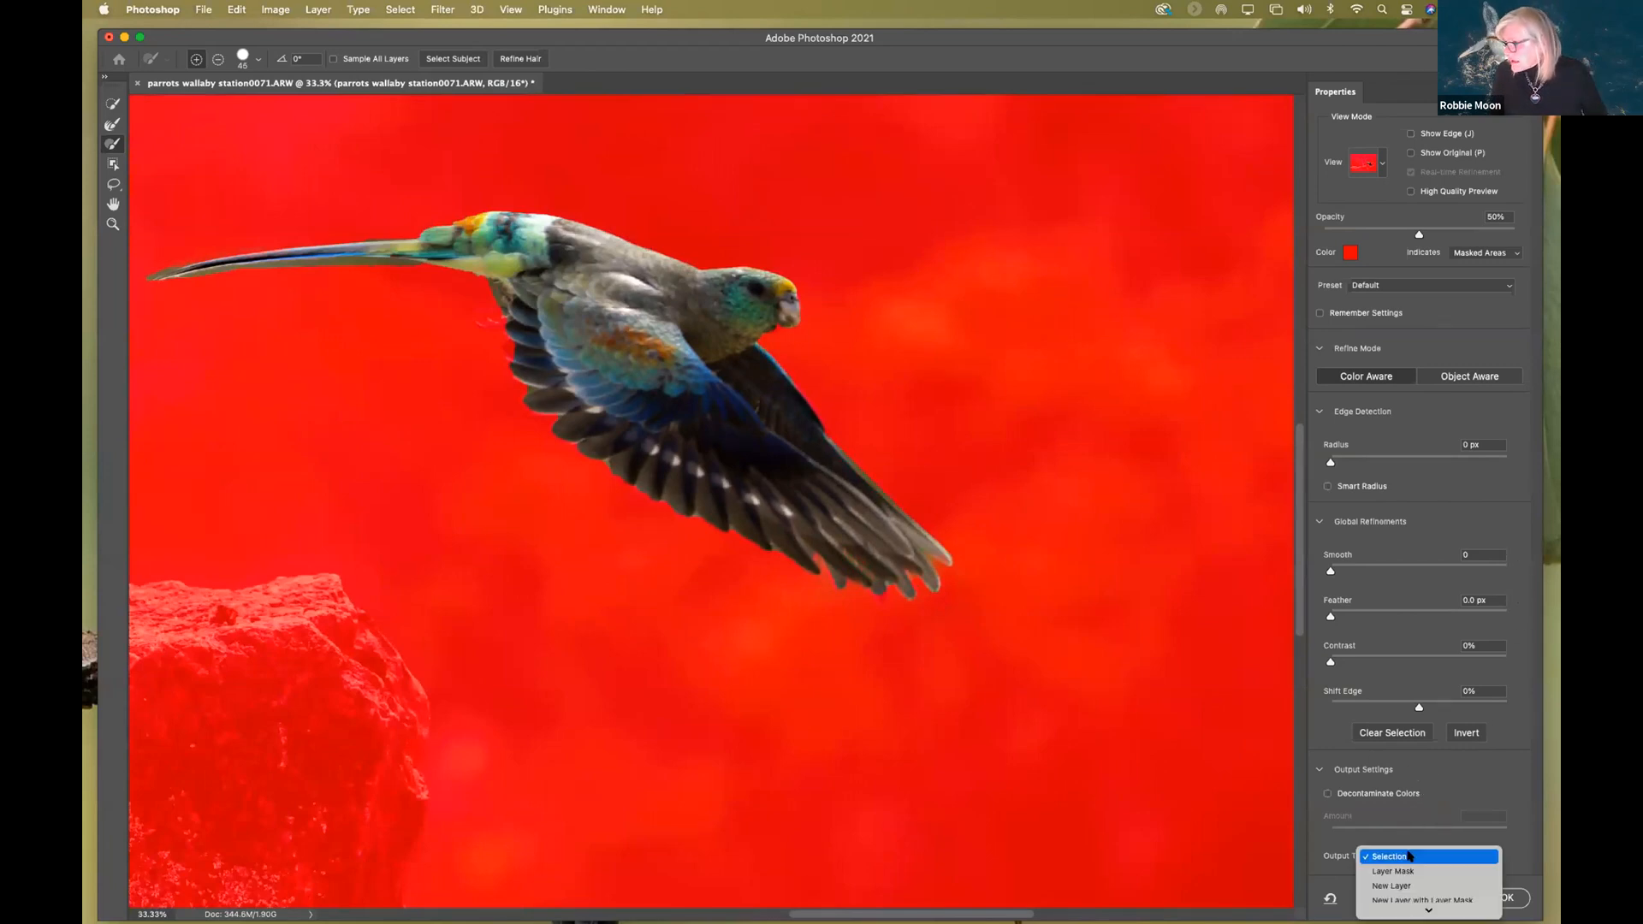
pyautogui.scroll(-1, 1409, 856)
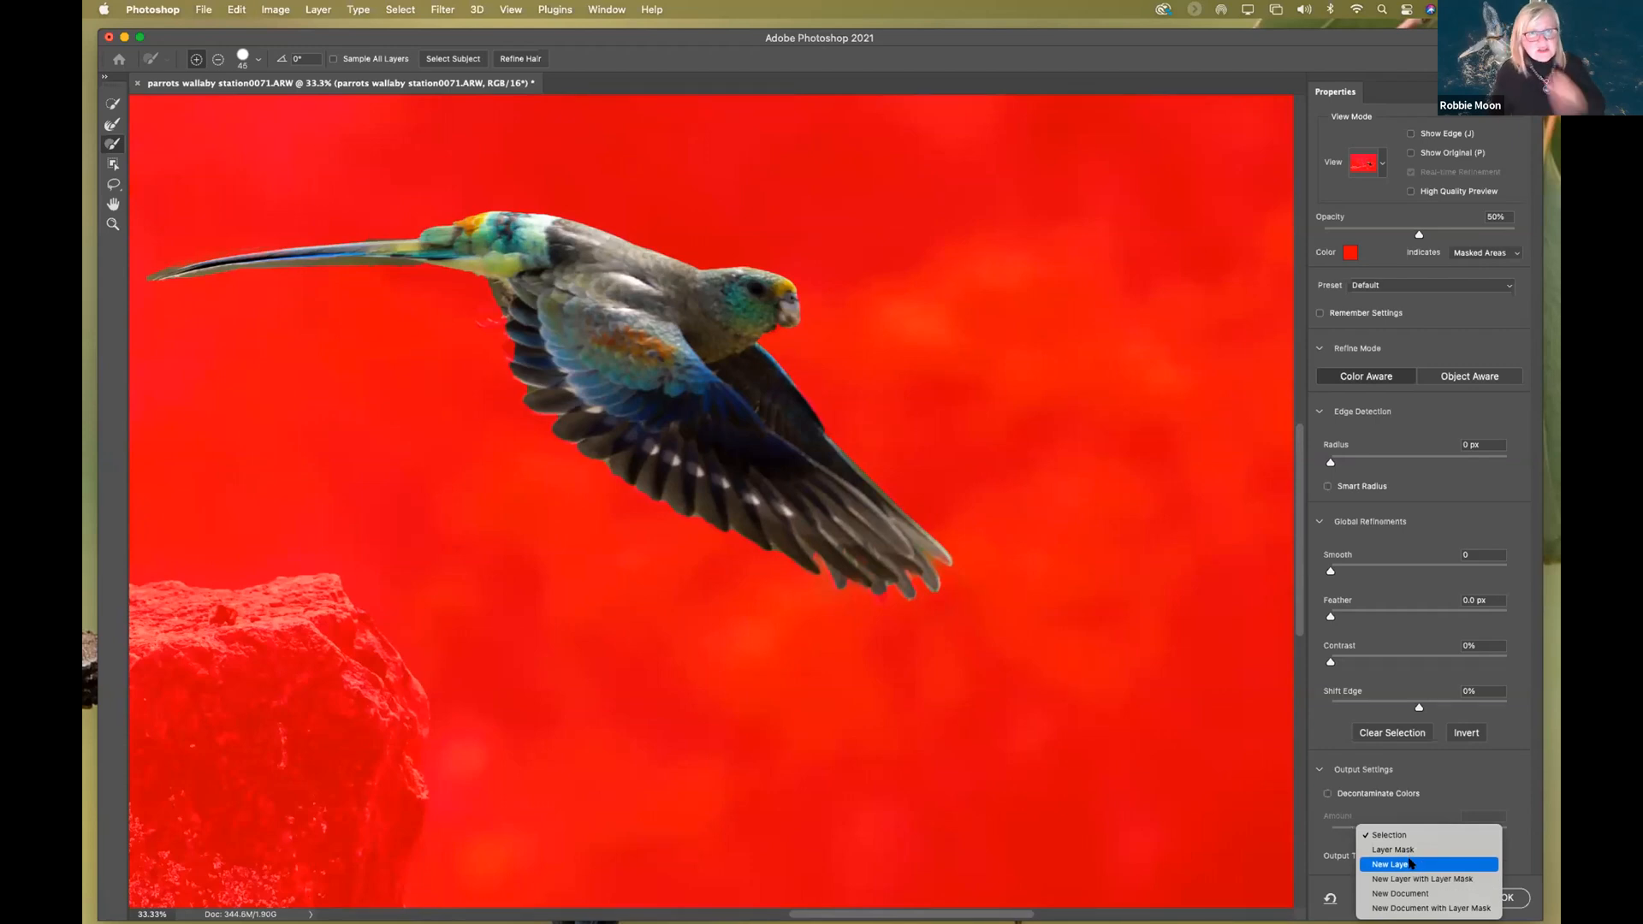
pyautogui.click(1410, 864)
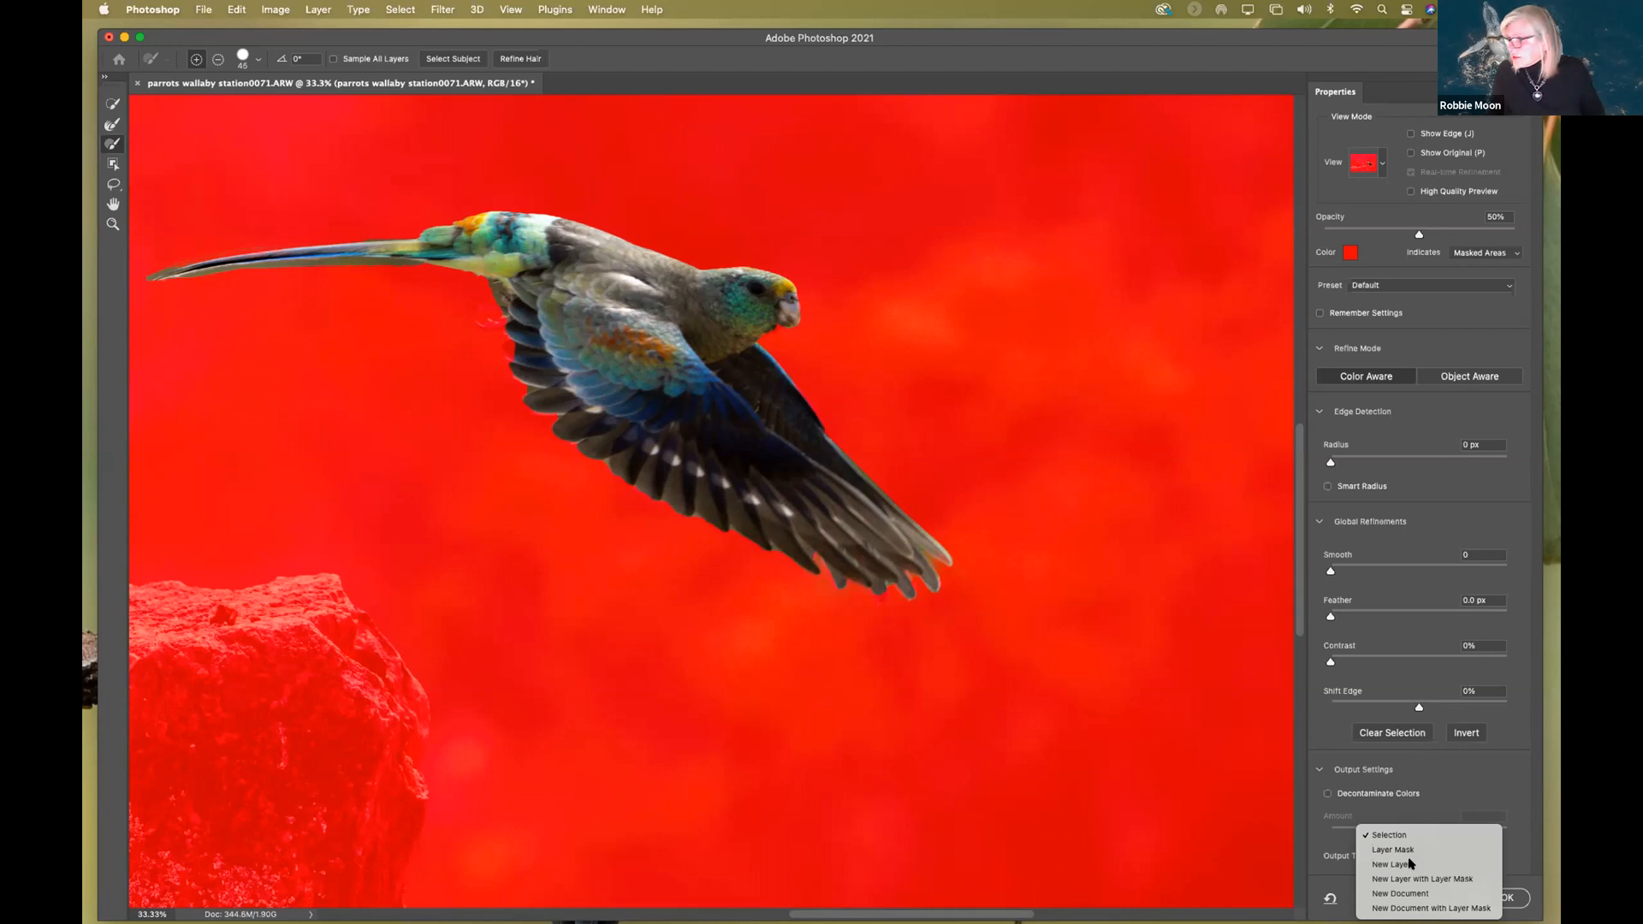
pyautogui.click(1504, 897)
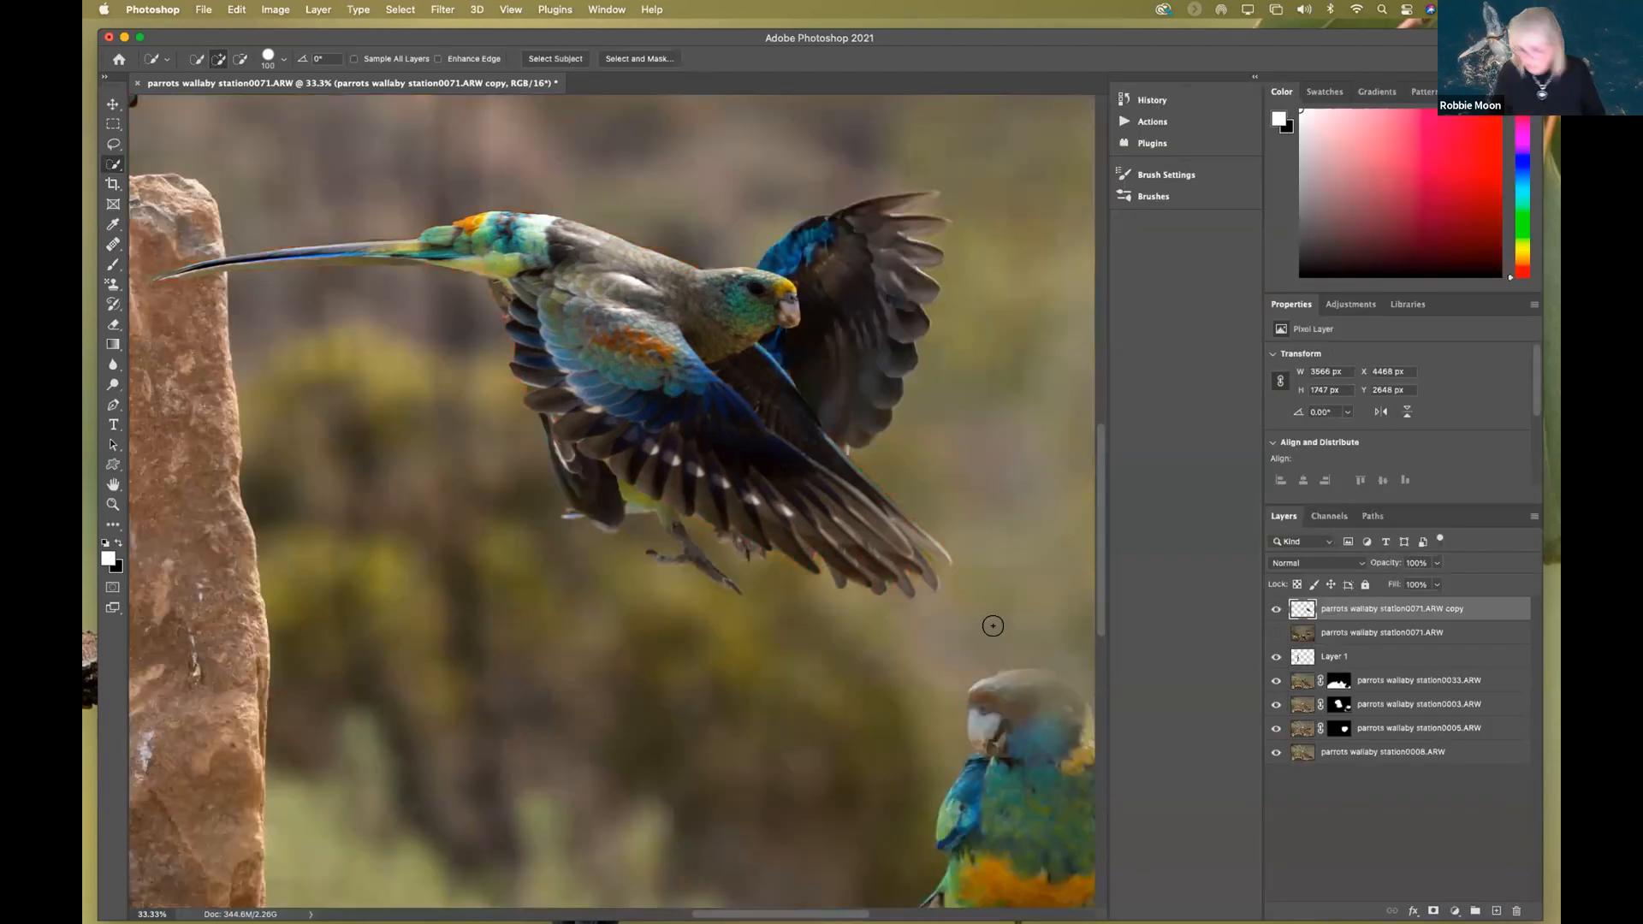
pyautogui.press('super+minus')
pyautogui.press('super+minus')
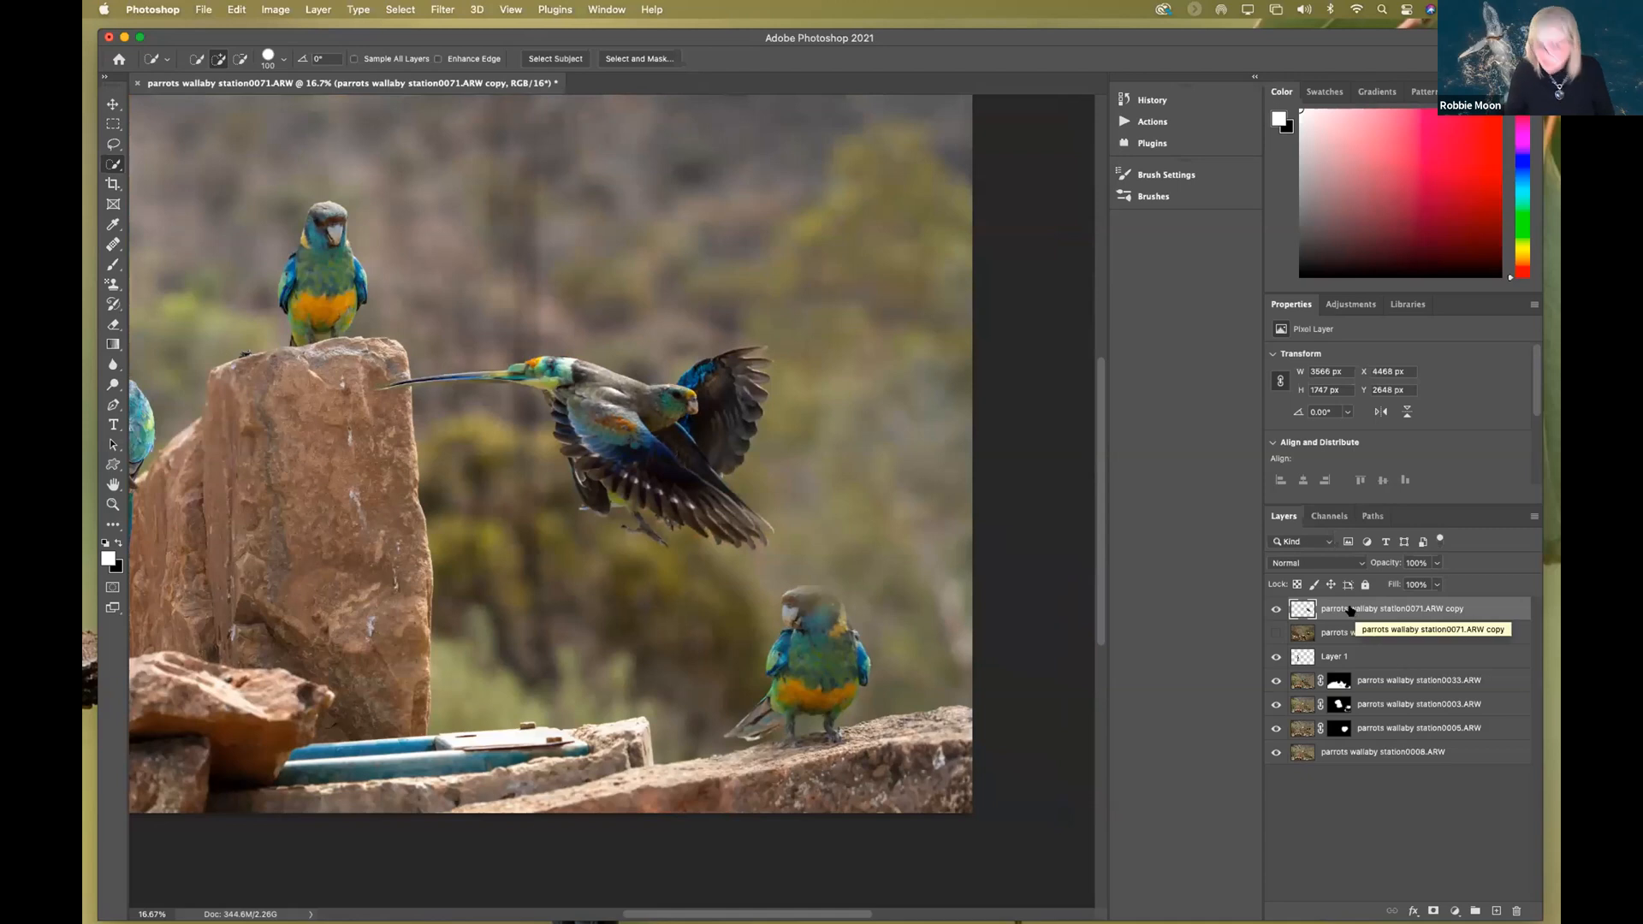
pyautogui.moveTo(827, 349); pyautogui.dragTo(906, 407)
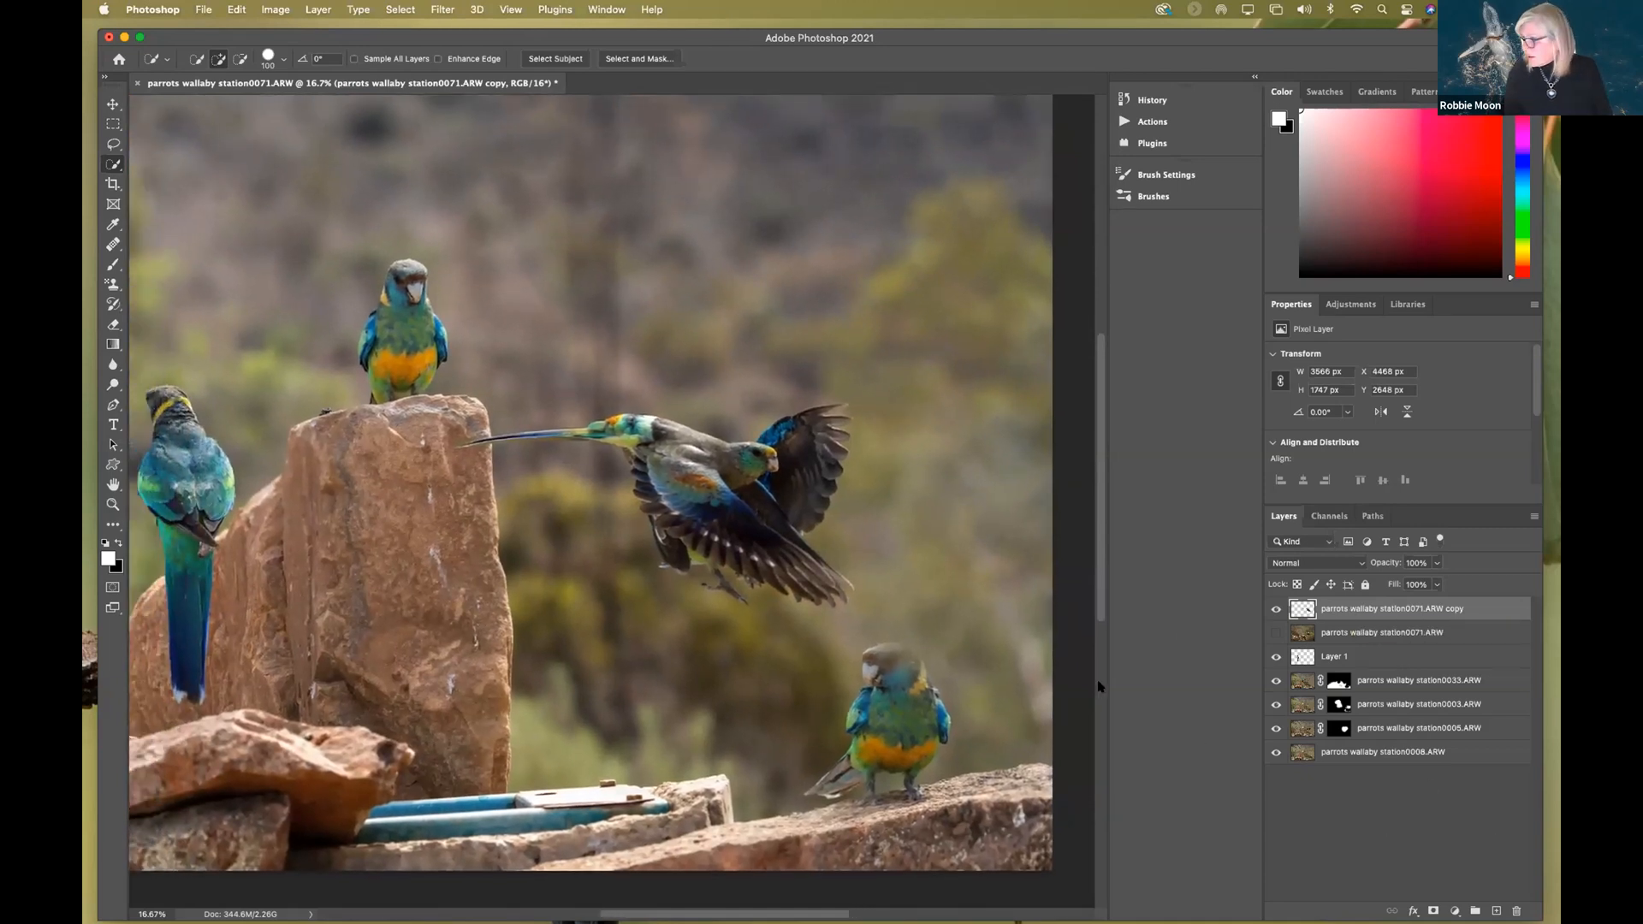
pyautogui.press('super+minus')
pyautogui.press('super+minus')
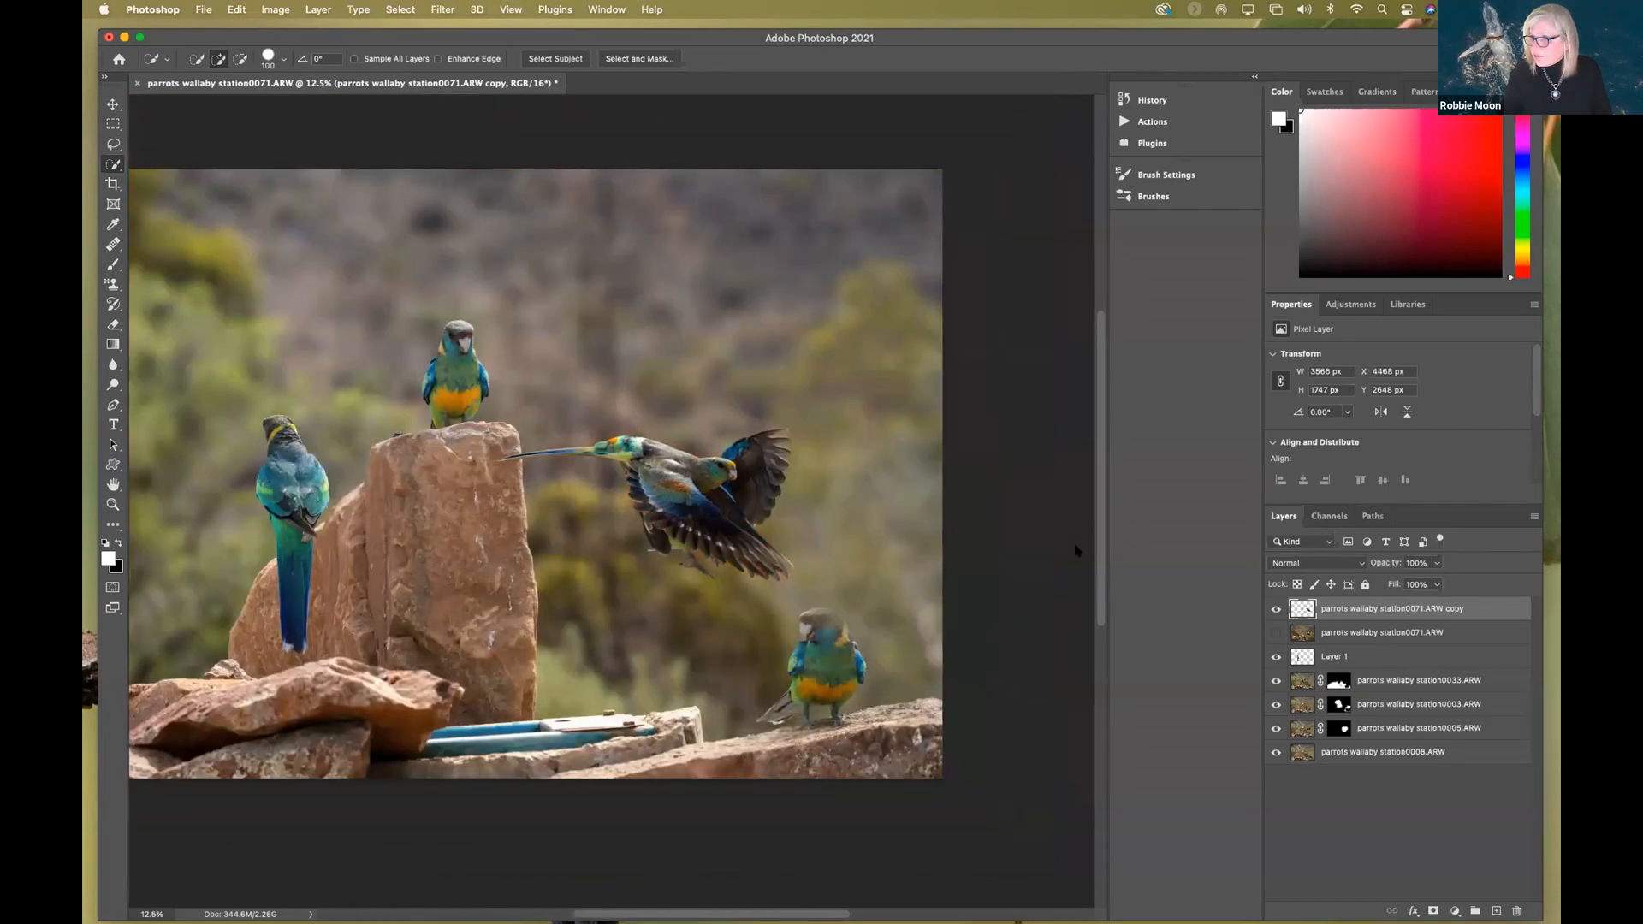
pyautogui.press('super+plus')
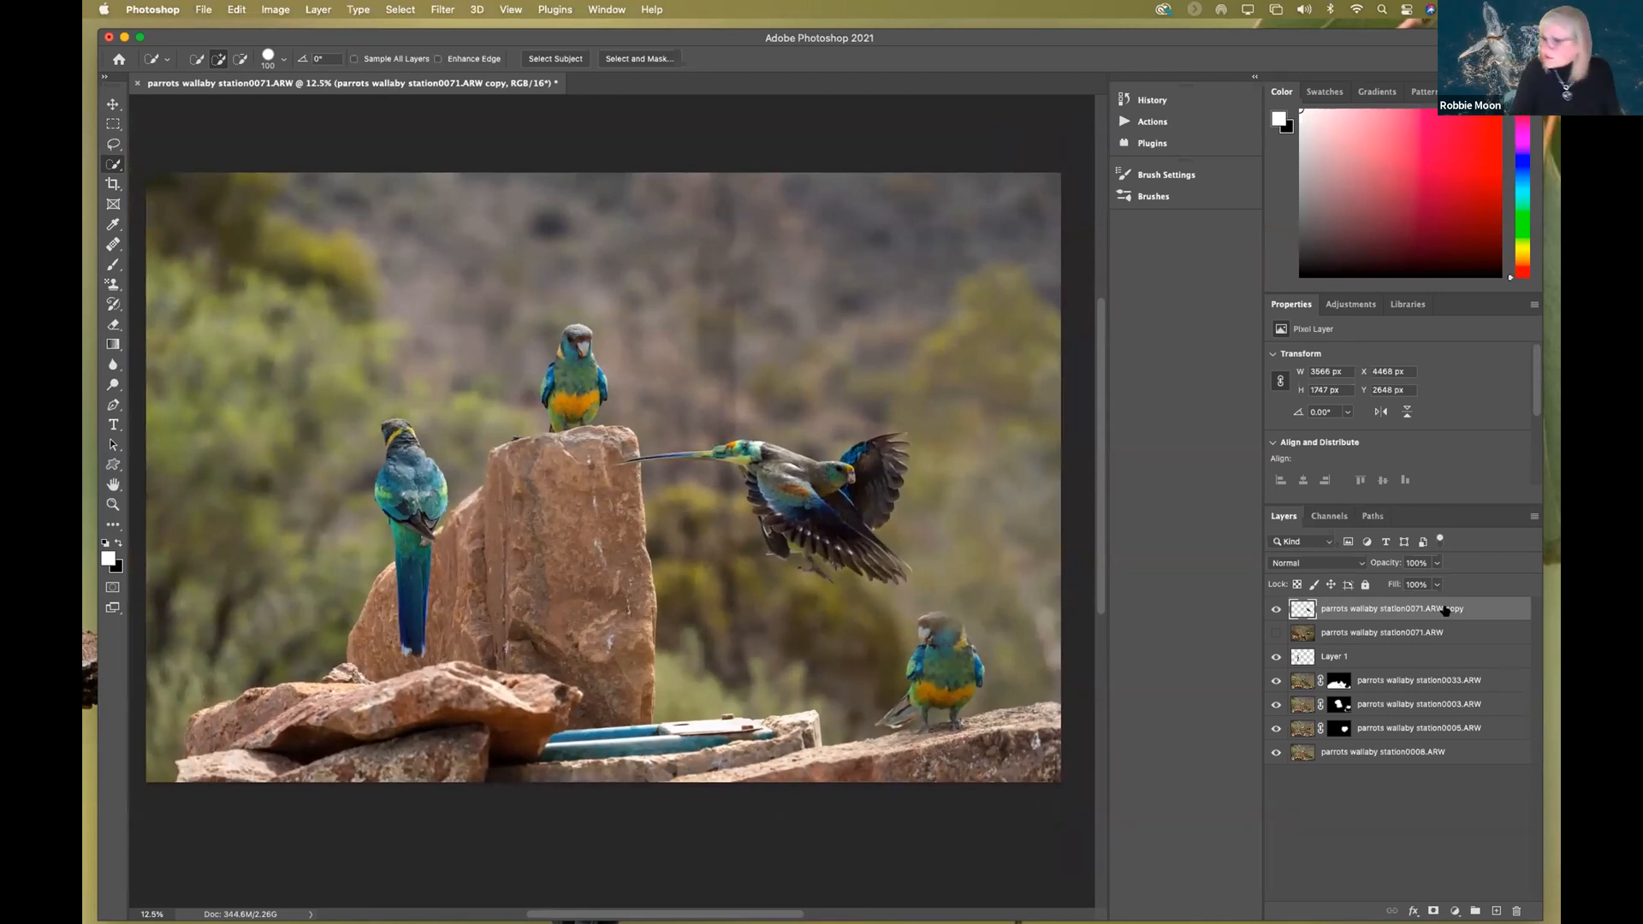
# - Move the flying parrot cutout to the sky area above the parrot perched at the rock's left side
pyautogui.press('super+t')
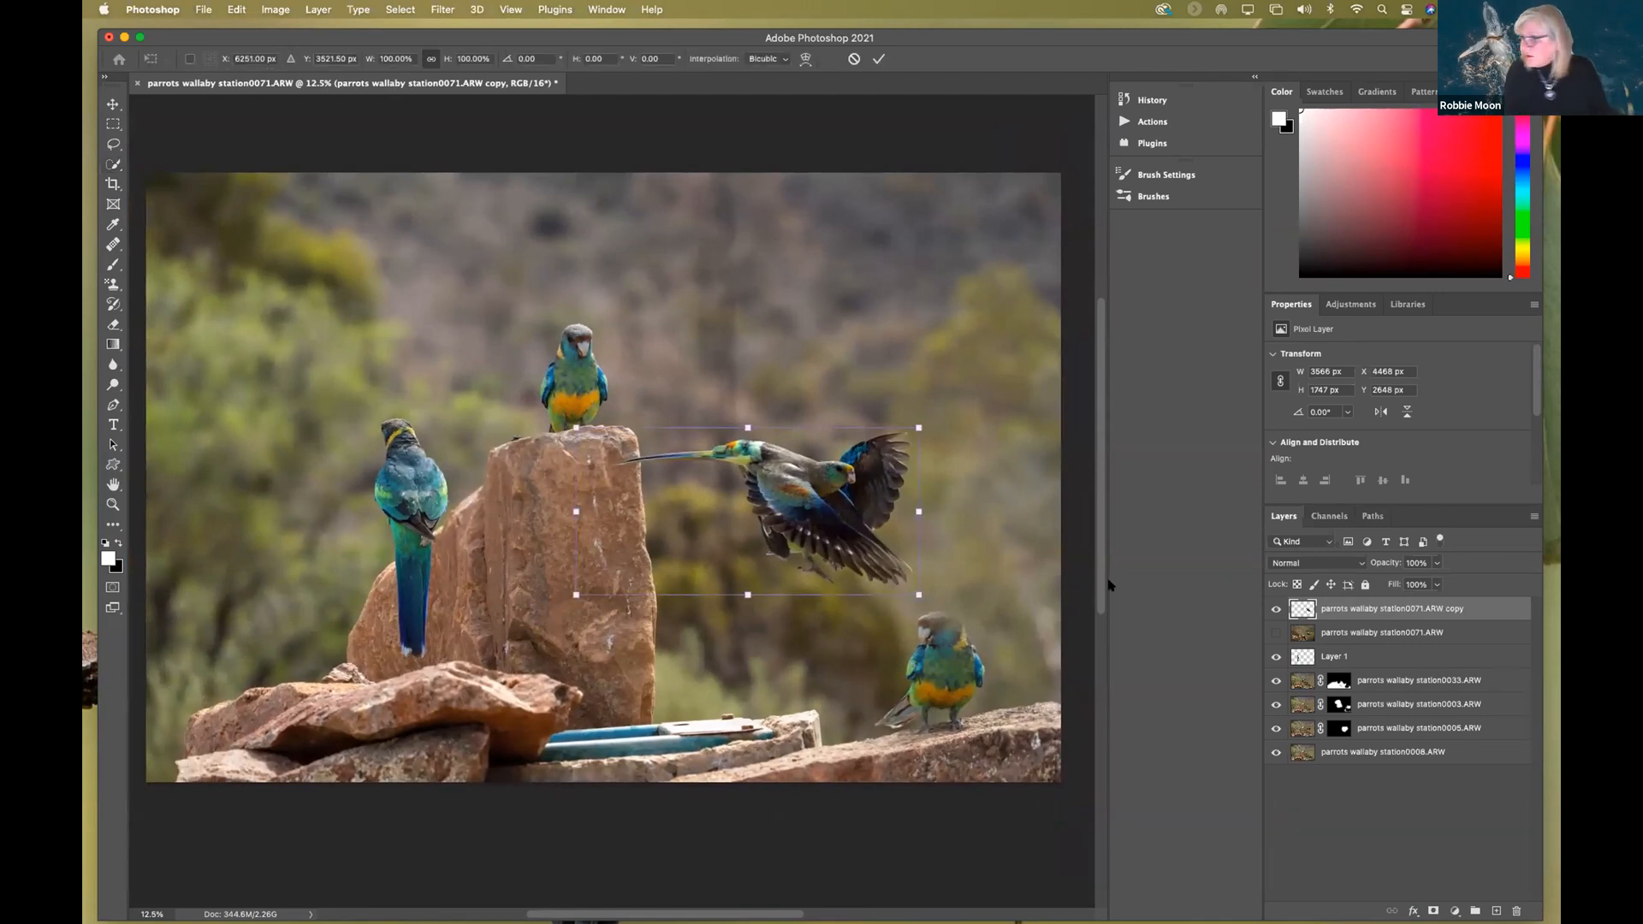
pyautogui.moveTo(768, 496); pyautogui.dragTo(351, 307)
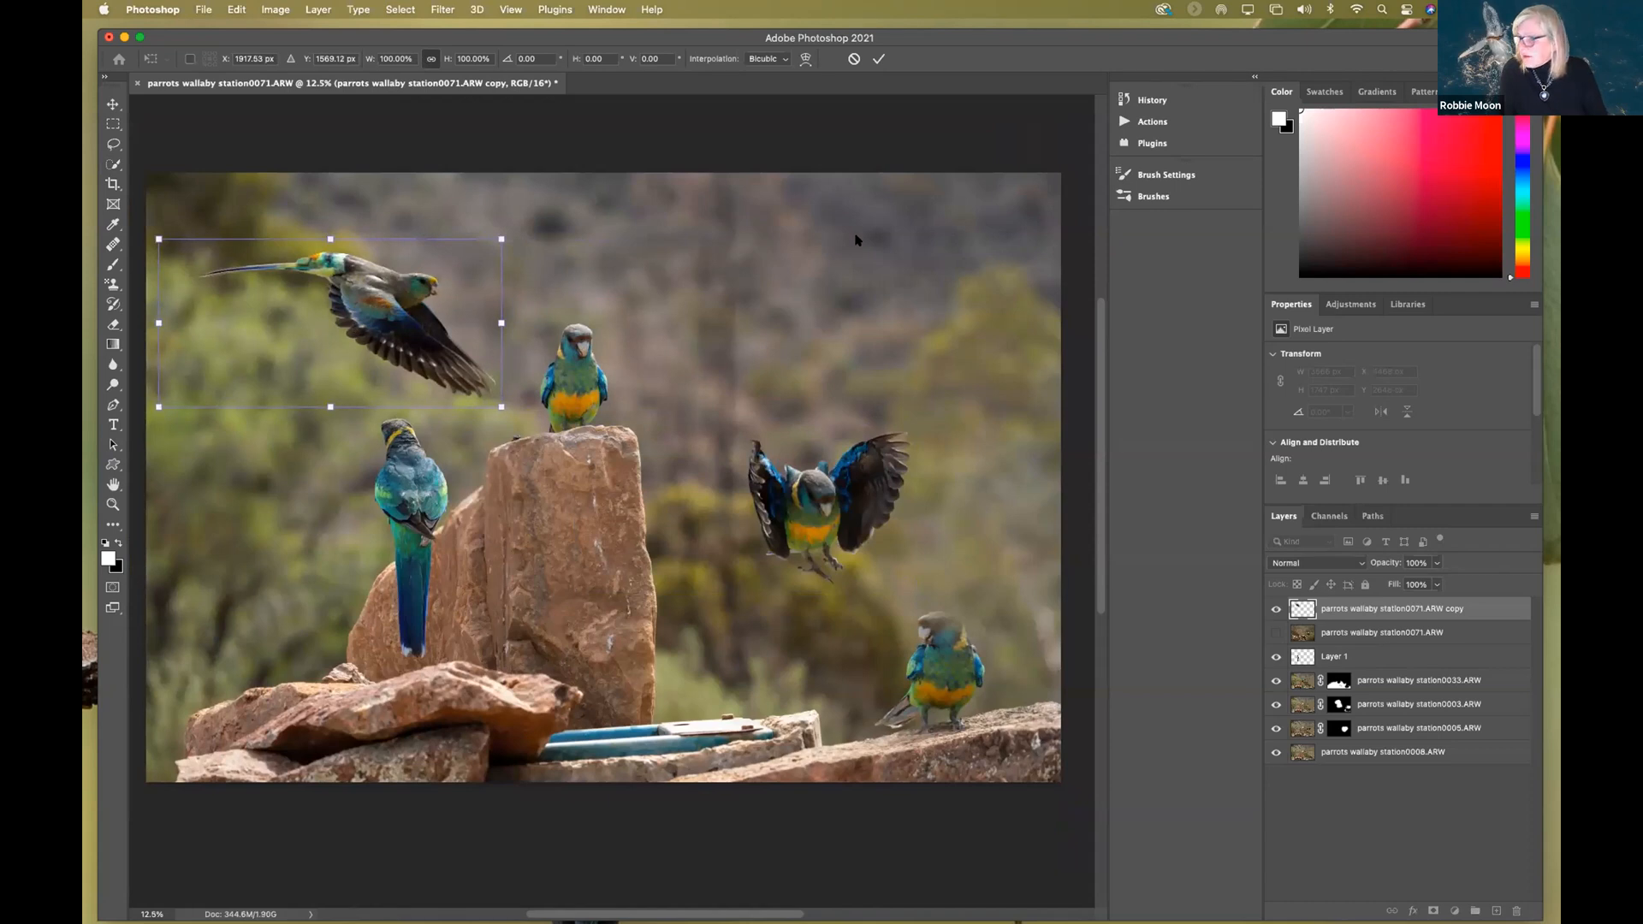
pyautogui.click(877, 59)
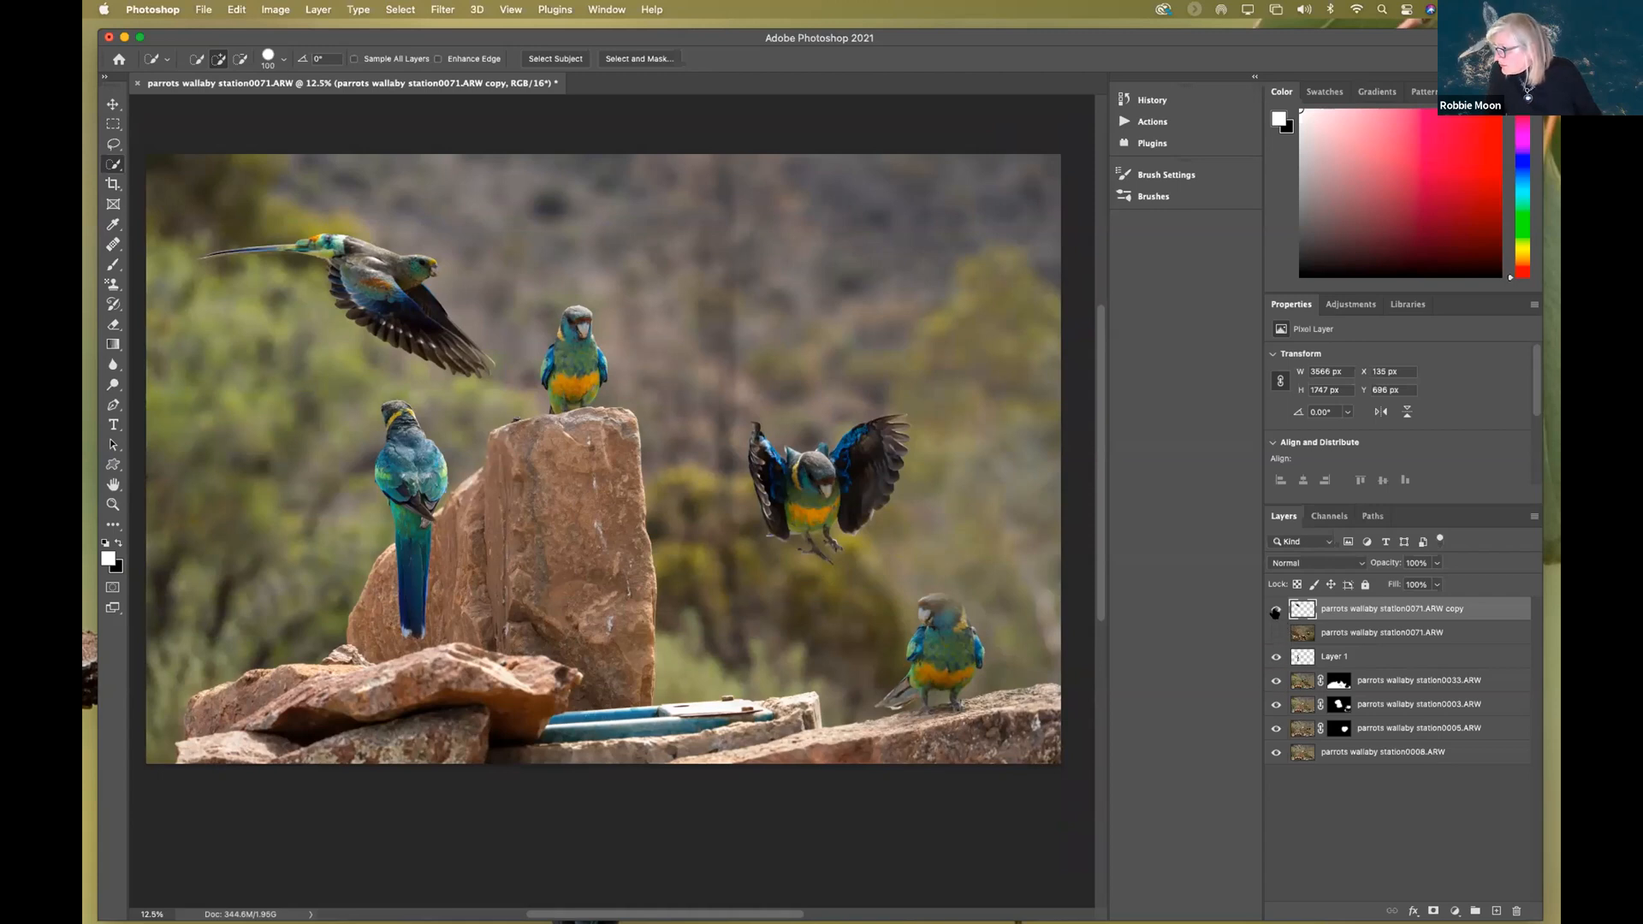
# - Hide the parrot layers one after another and show them again to review what each contributes to the composite
pyautogui.click(1275, 611)
pyautogui.click(1275, 657)
pyautogui.click(1275, 680)
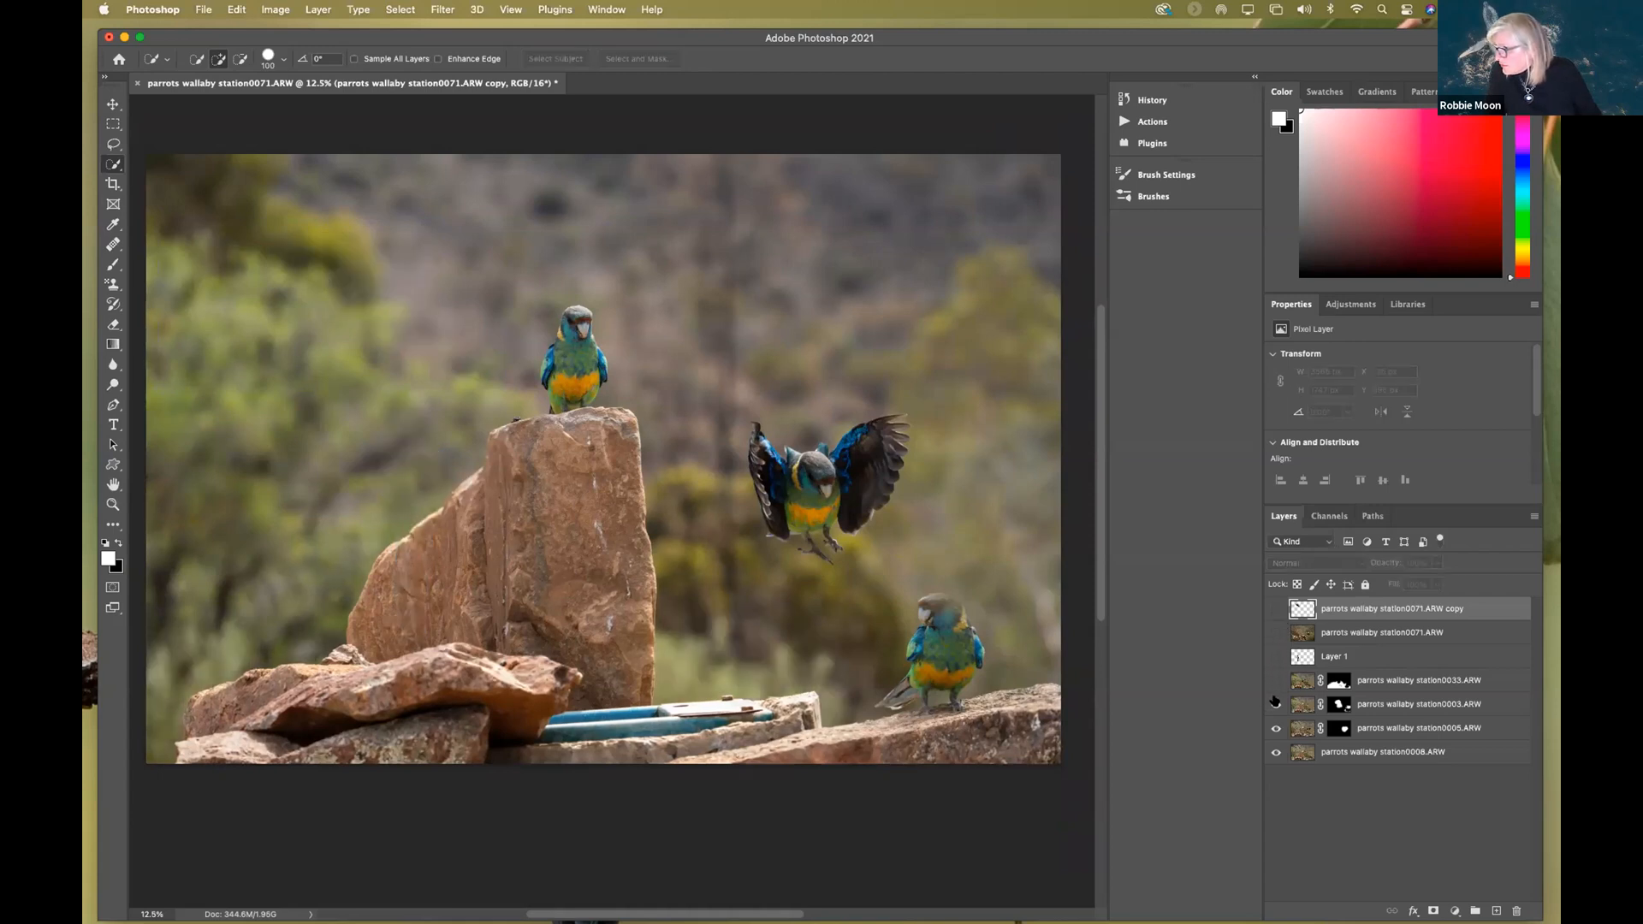
pyautogui.click(1275, 704)
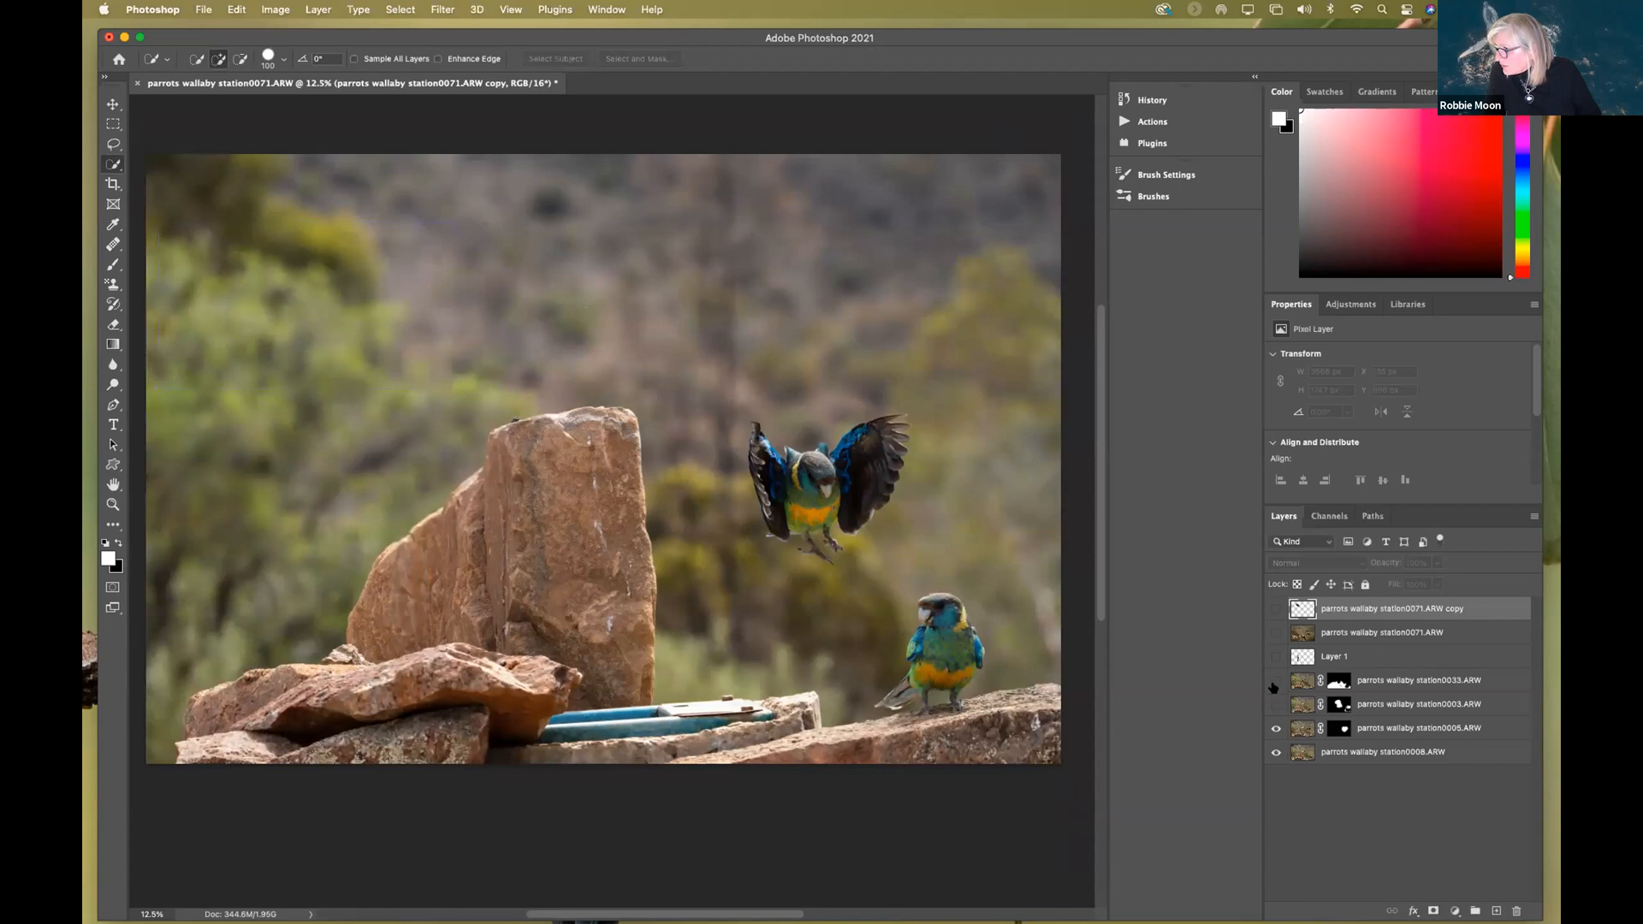
pyautogui.click(1275, 704)
pyautogui.click(1275, 680)
pyautogui.click(1275, 657)
pyautogui.click(1275, 632)
pyautogui.click(1275, 608)
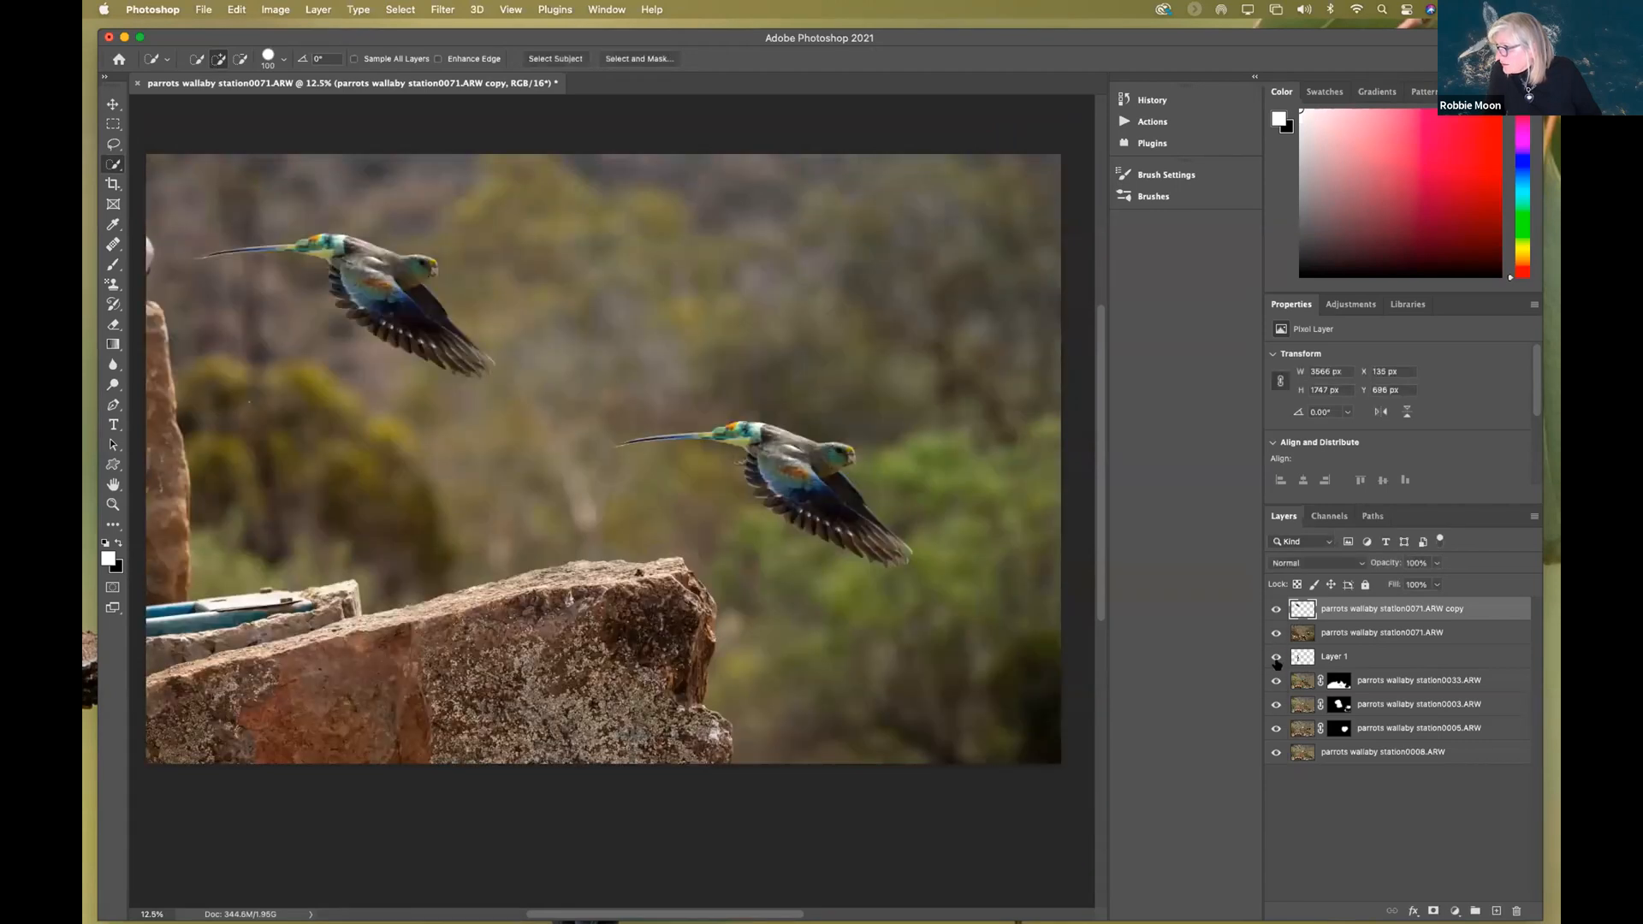
pyautogui.click(1275, 609)
pyautogui.click(1275, 633)
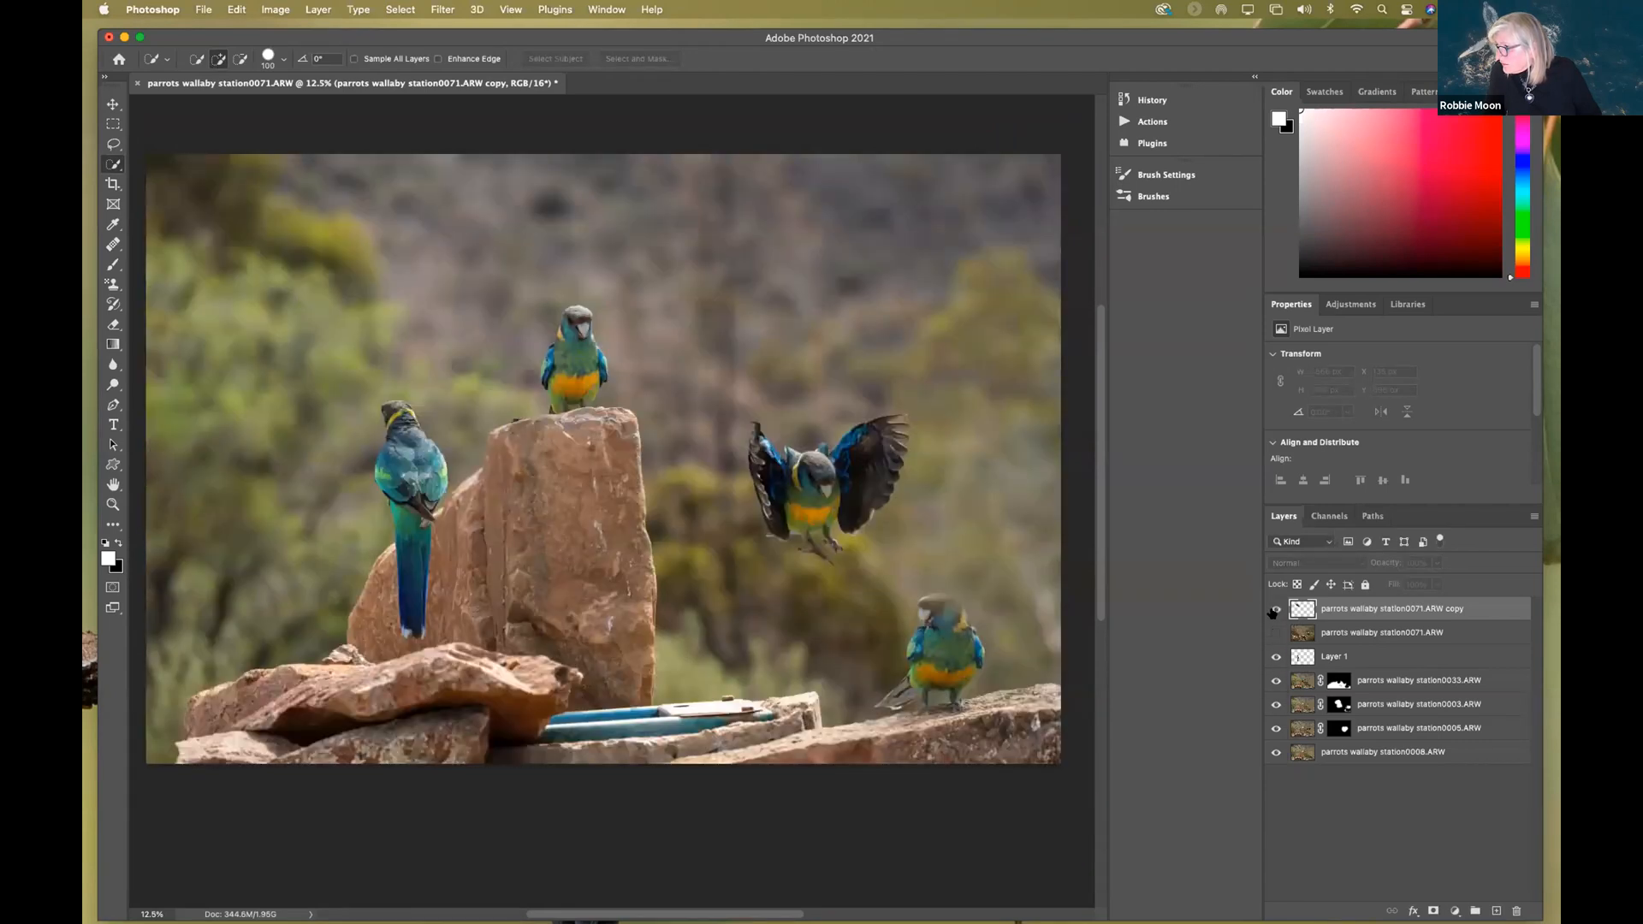
pyautogui.click(1275, 608)
# - Toggle the masked parrot layers to find which one veils the head of the parrot on the lower-right rock
pyautogui.click(1273, 680)
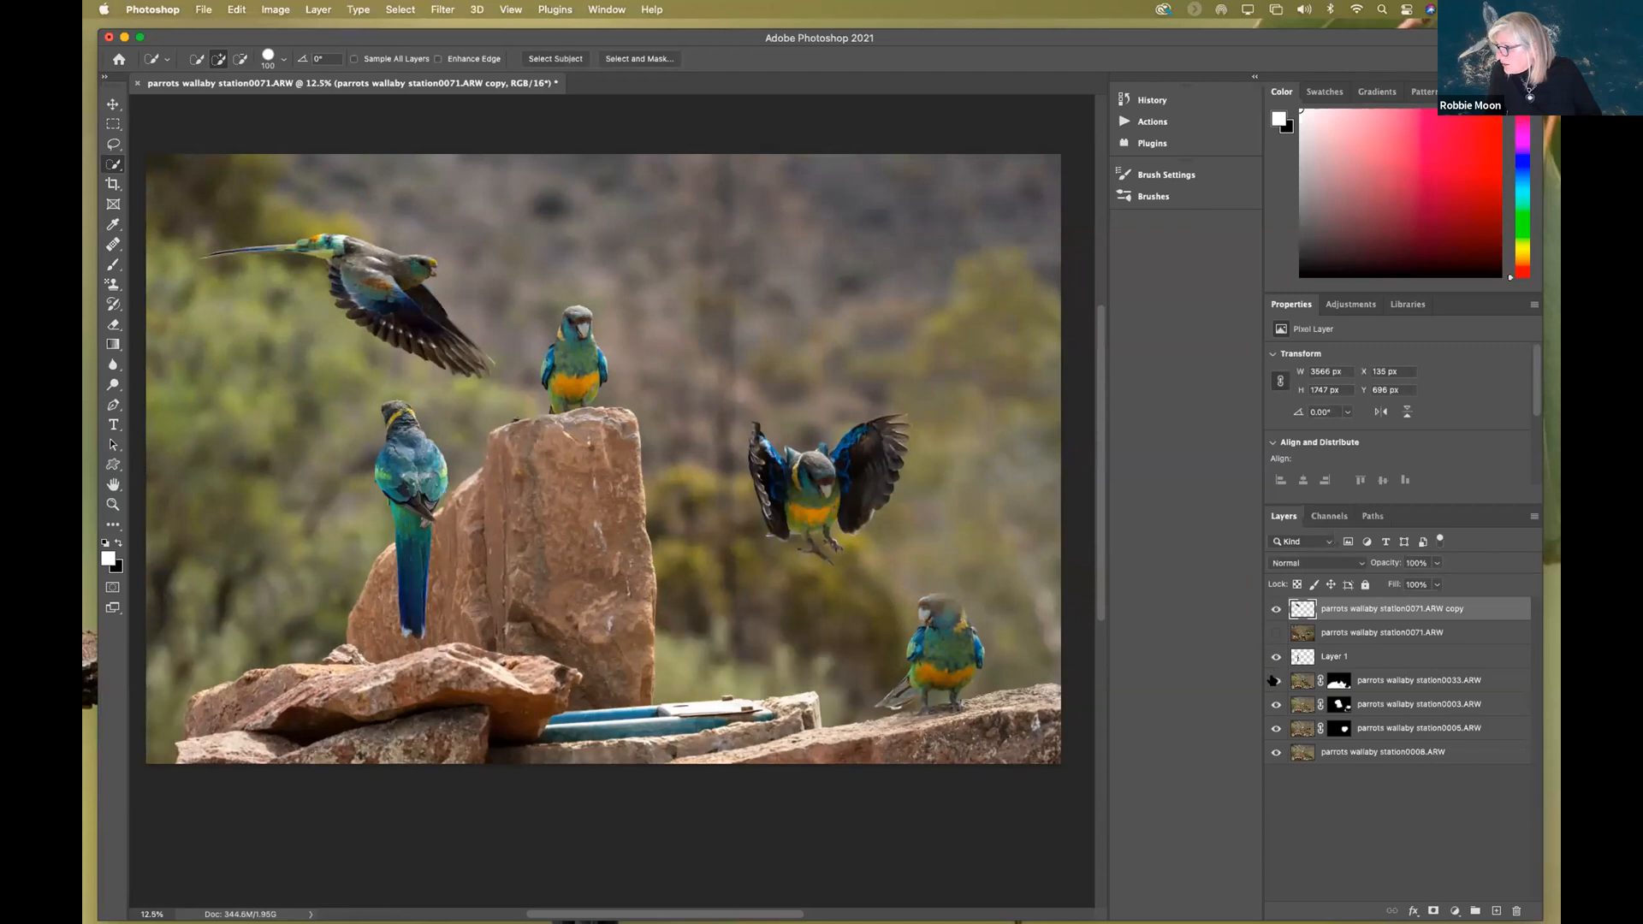
pyautogui.click(1273, 704)
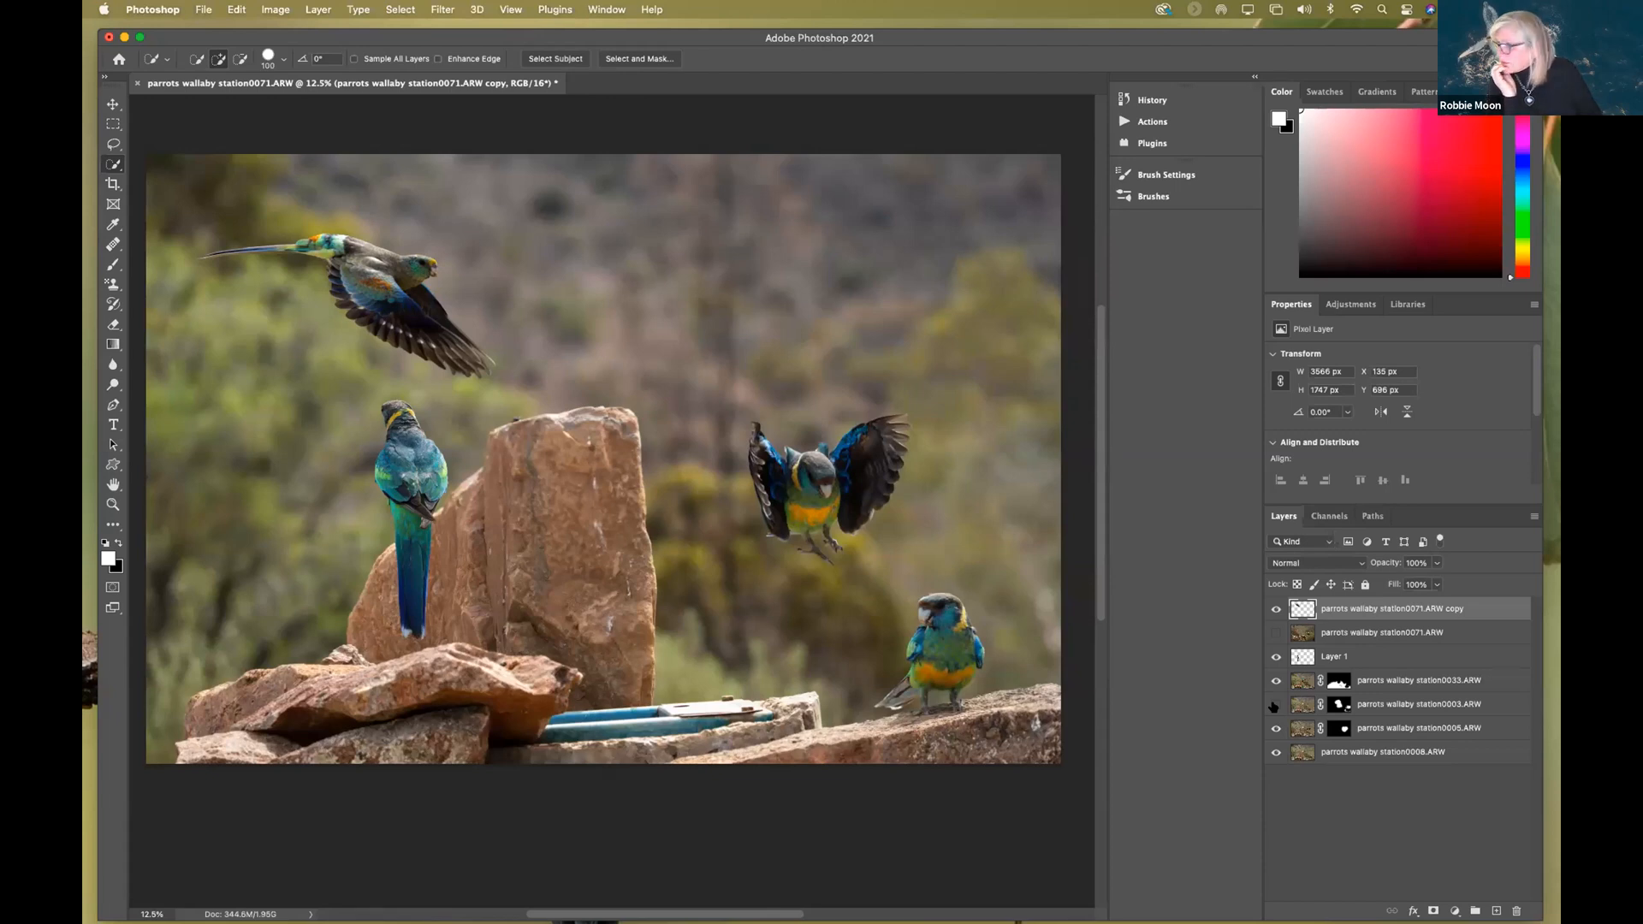
pyautogui.click(1273, 704)
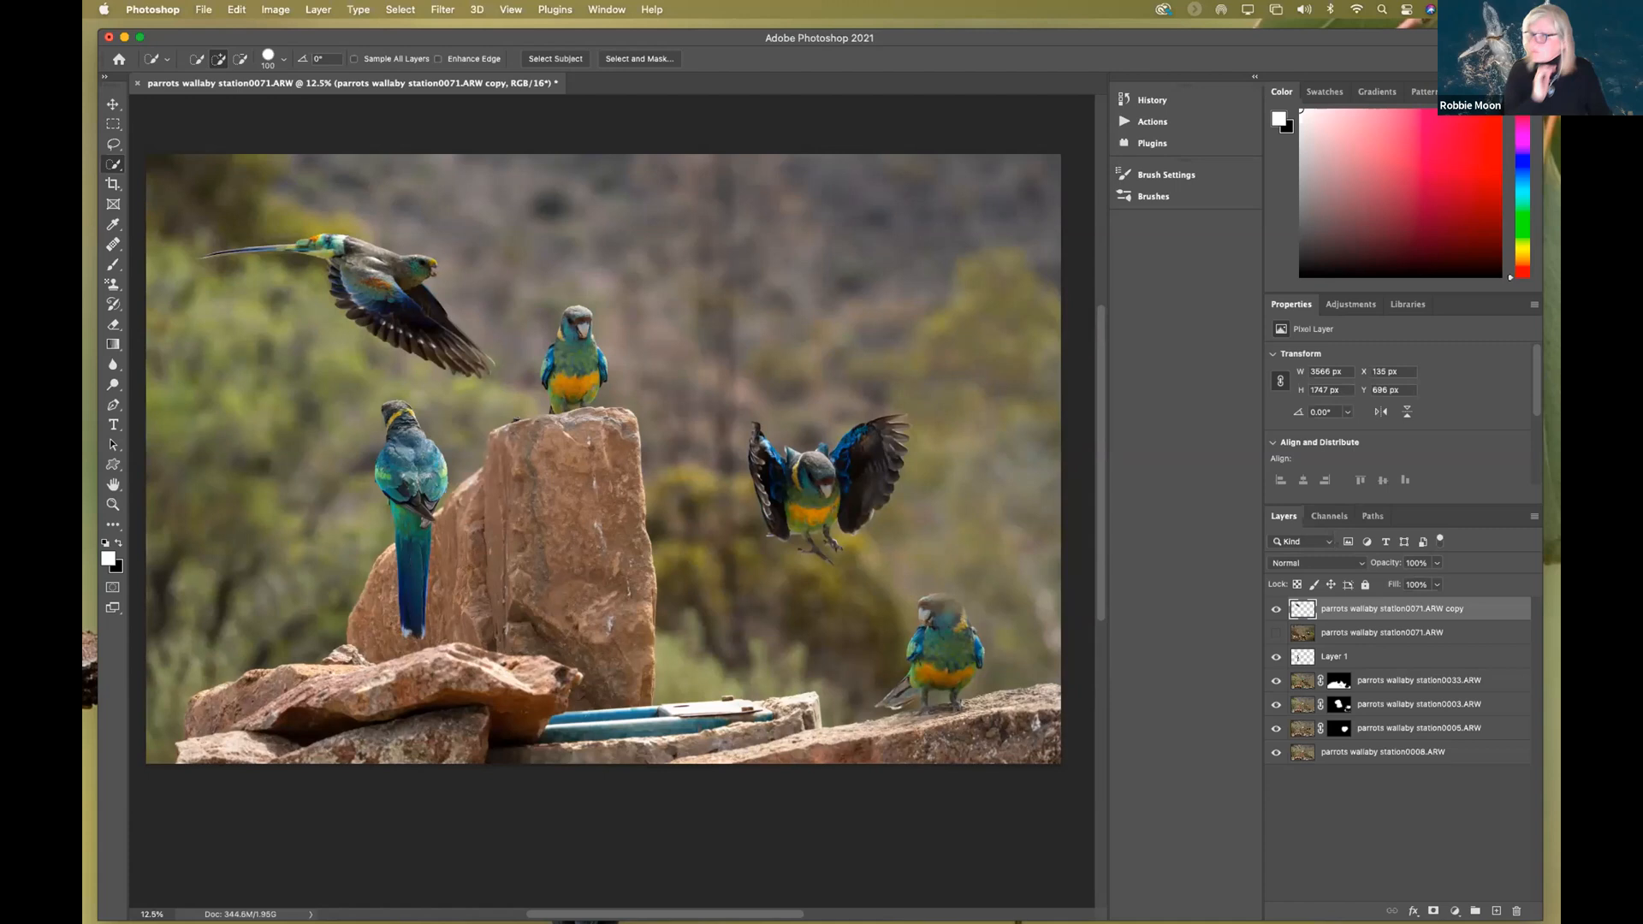
pyautogui.click(1278, 728)
pyautogui.click(1278, 728)
pyautogui.click(1273, 704)
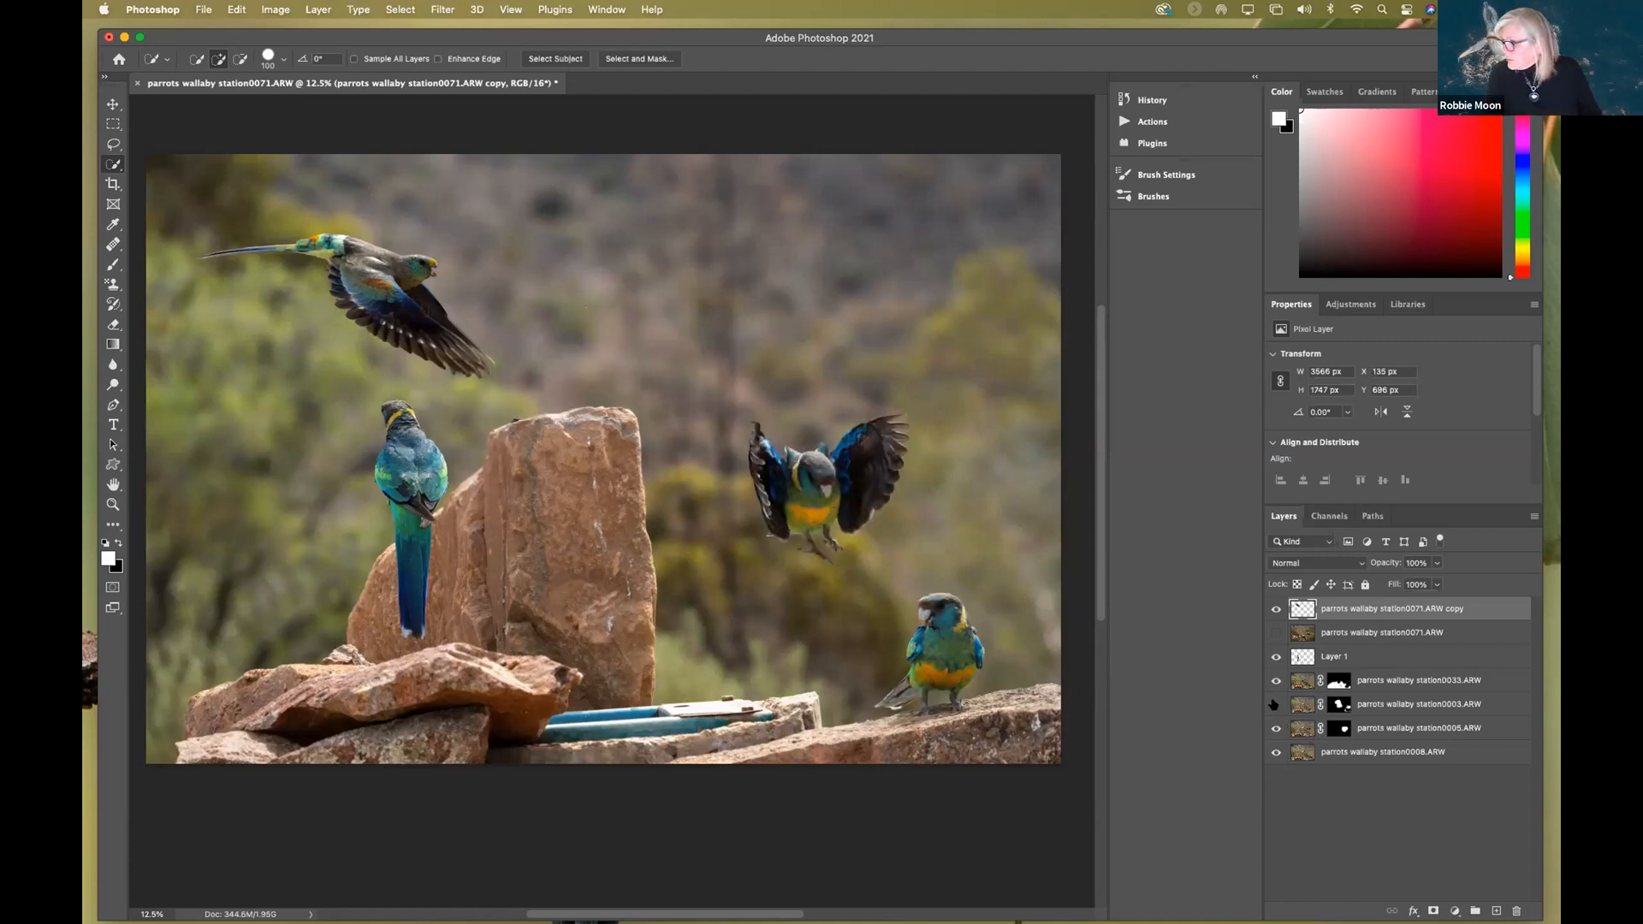
pyautogui.click(1275, 705)
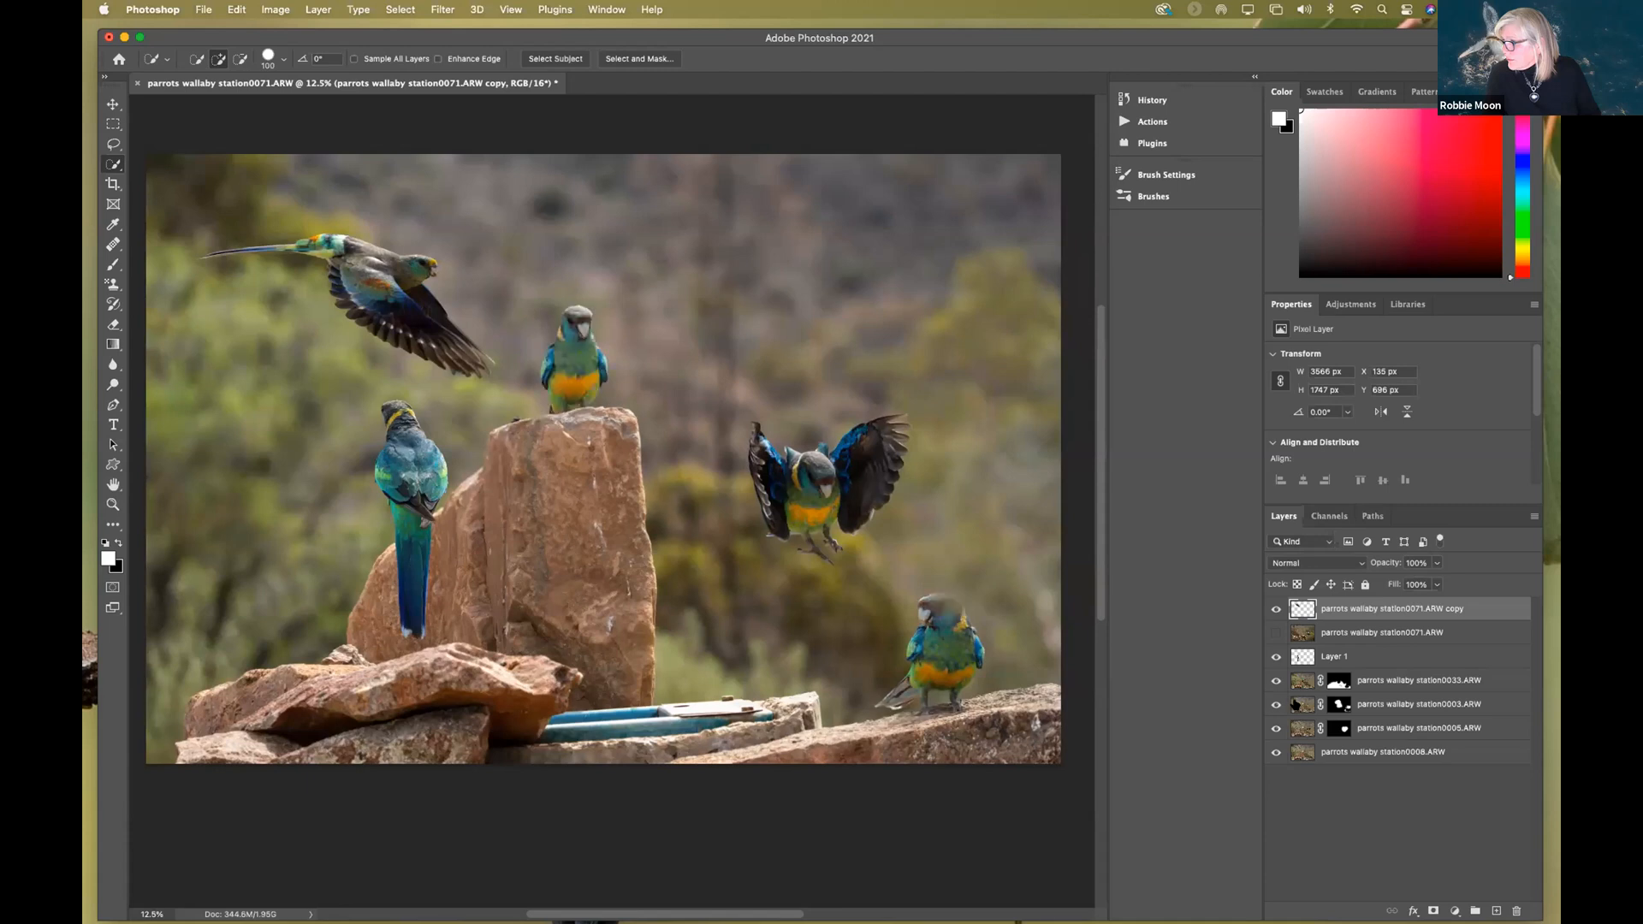
# - Paint black on the layer mask of parrots wallaby station0003.ARW over the lower-right parrot's head and the background beside it
pyautogui.click(1339, 705)
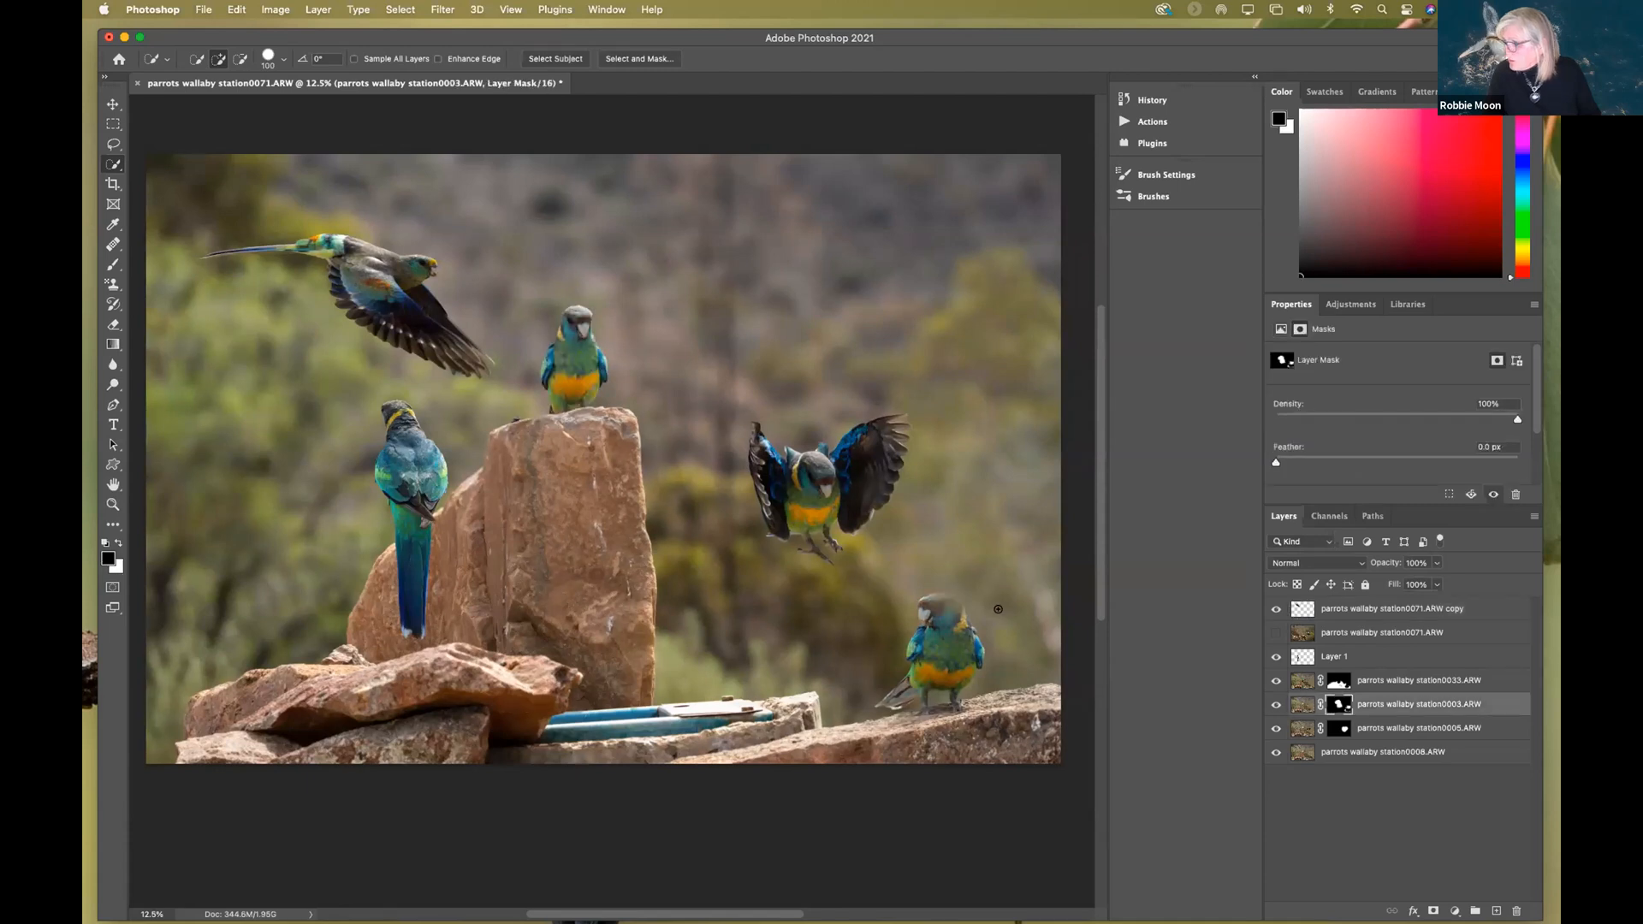
pyautogui.press('b')
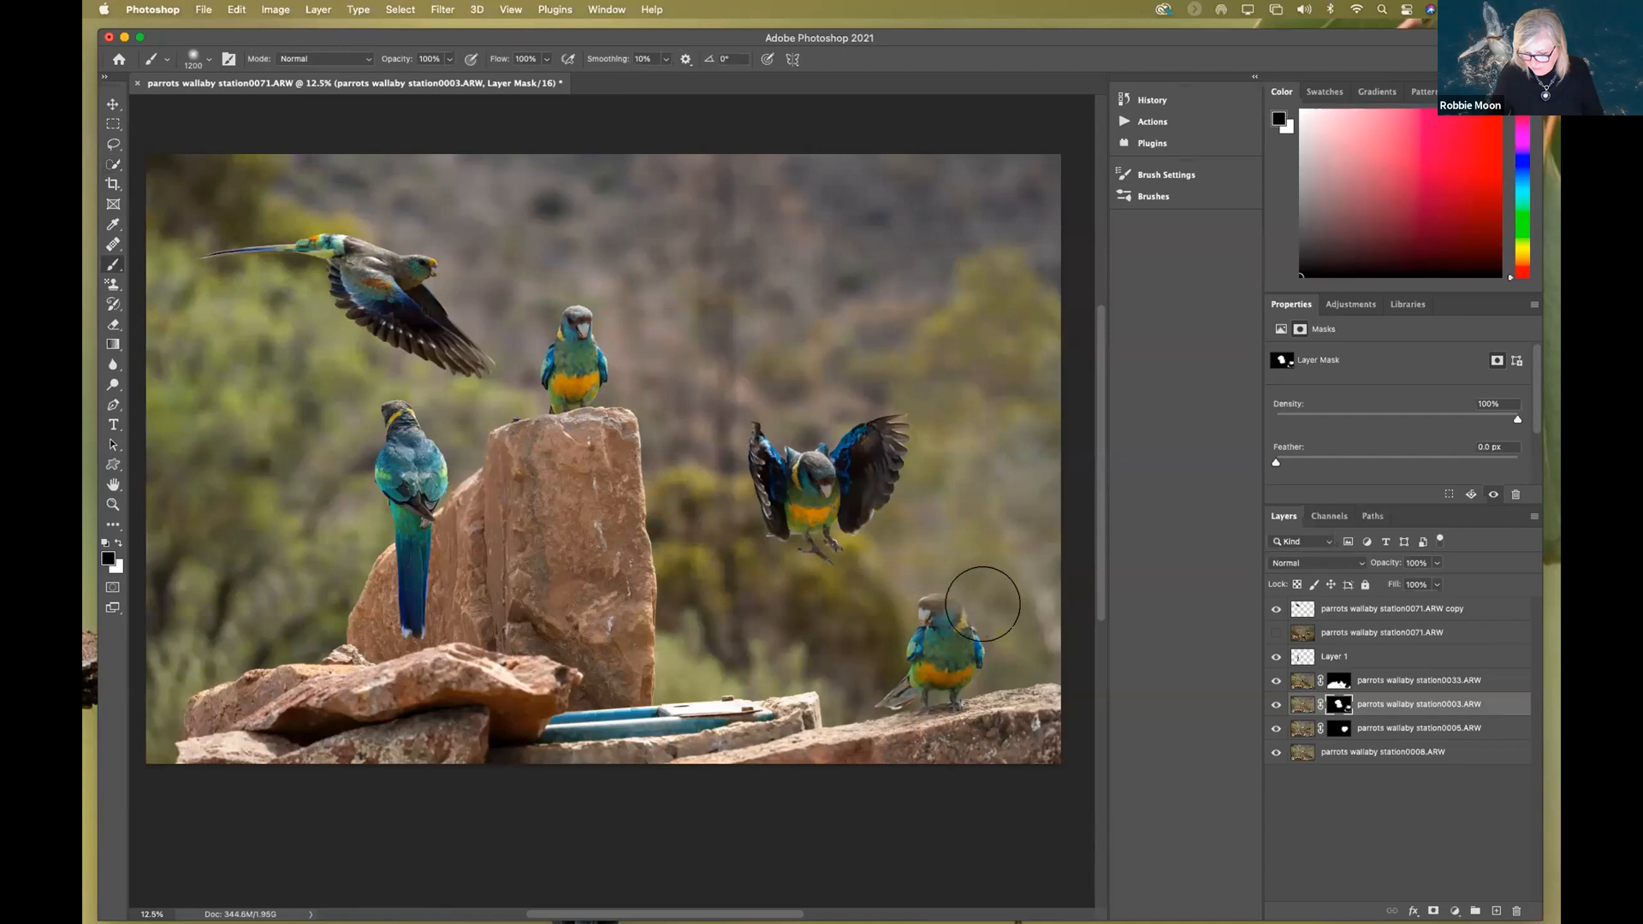
pyautogui.click(946, 605)
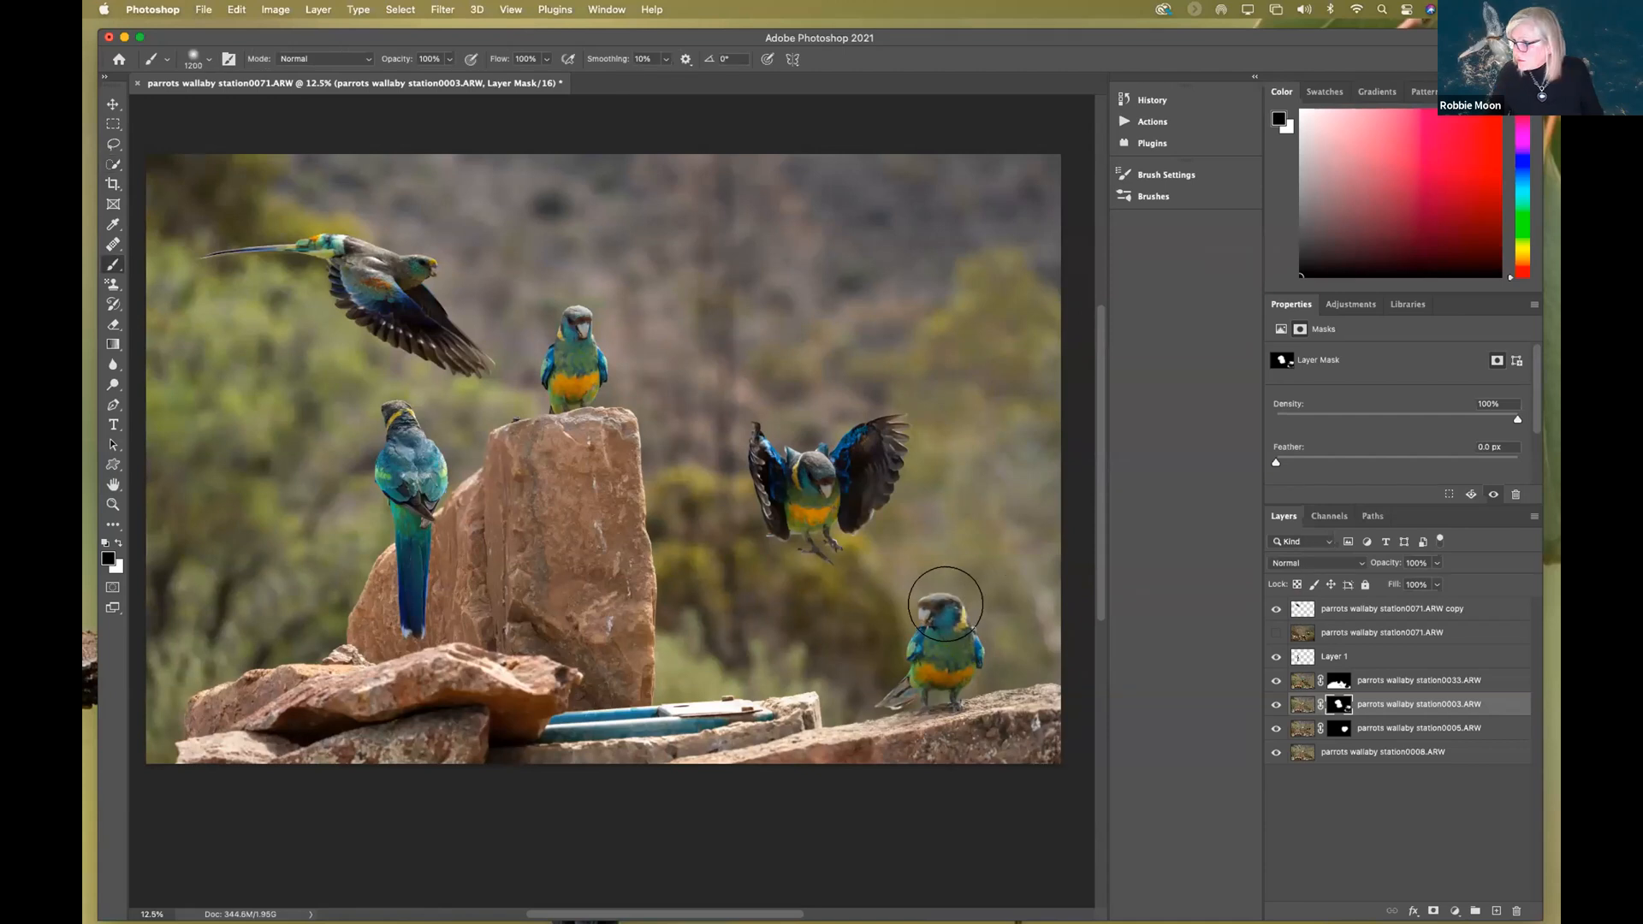
pyautogui.click(1048, 621)
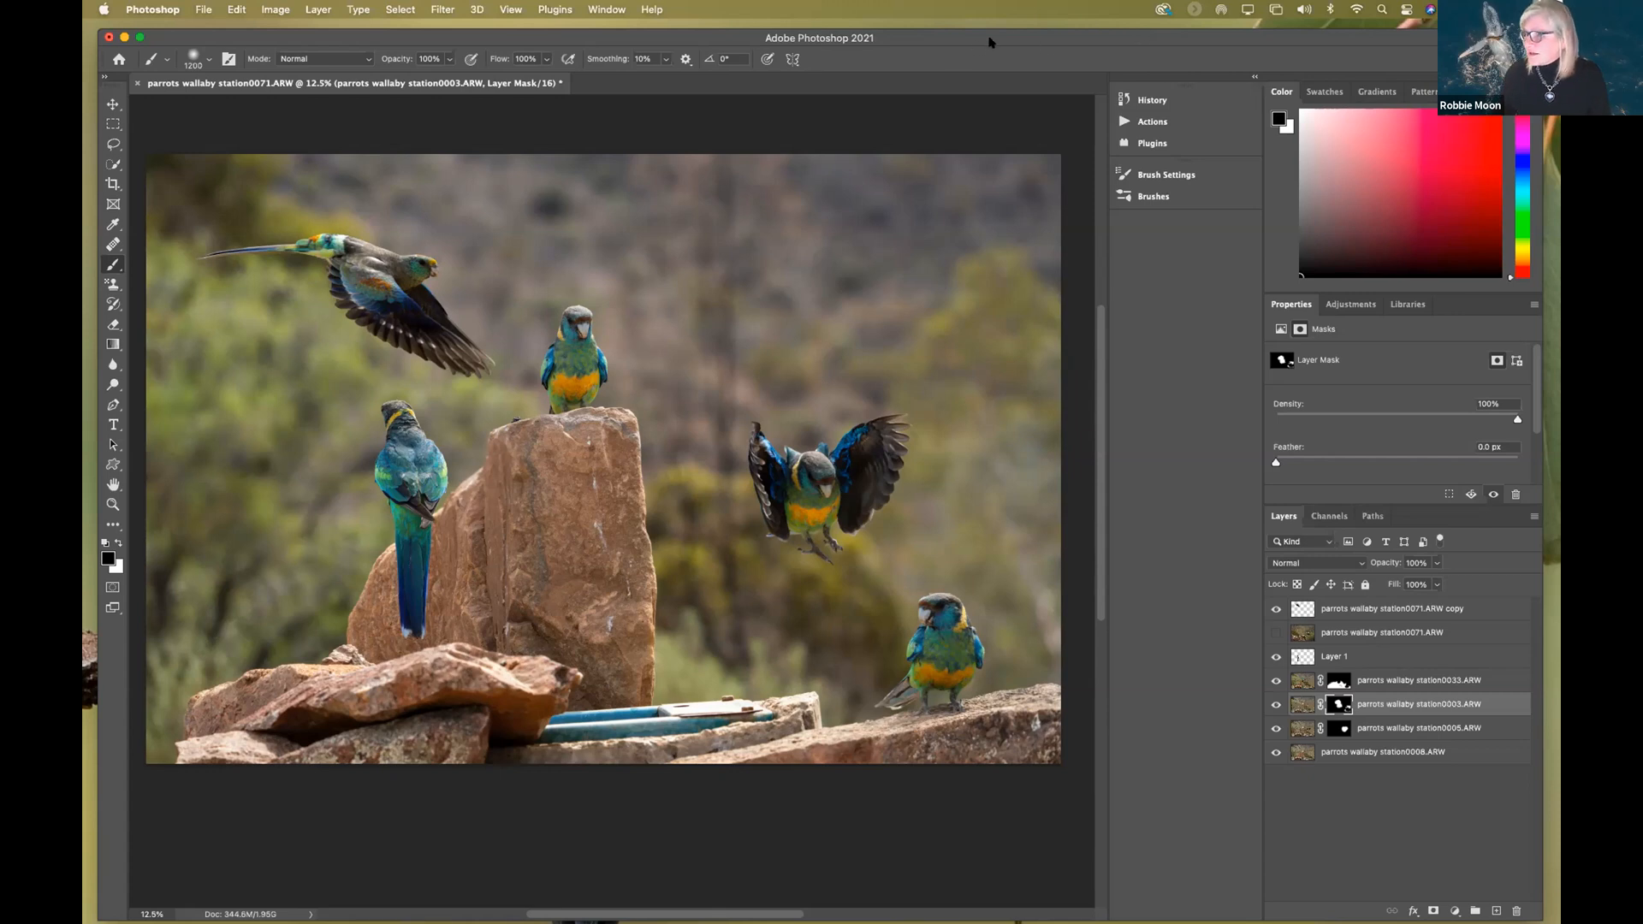
# - Switch to Finder and place arkaroola purple flower.psd from the Simple Photo Montage in Photoshop folder into the parrot composite
pyautogui.moveTo(979, 39); pyautogui.dragTo(915, 40)
pyautogui.moveTo(1407, 64); pyautogui.dragTo(953, 11)
pyautogui.doubleClick(1170, 47)
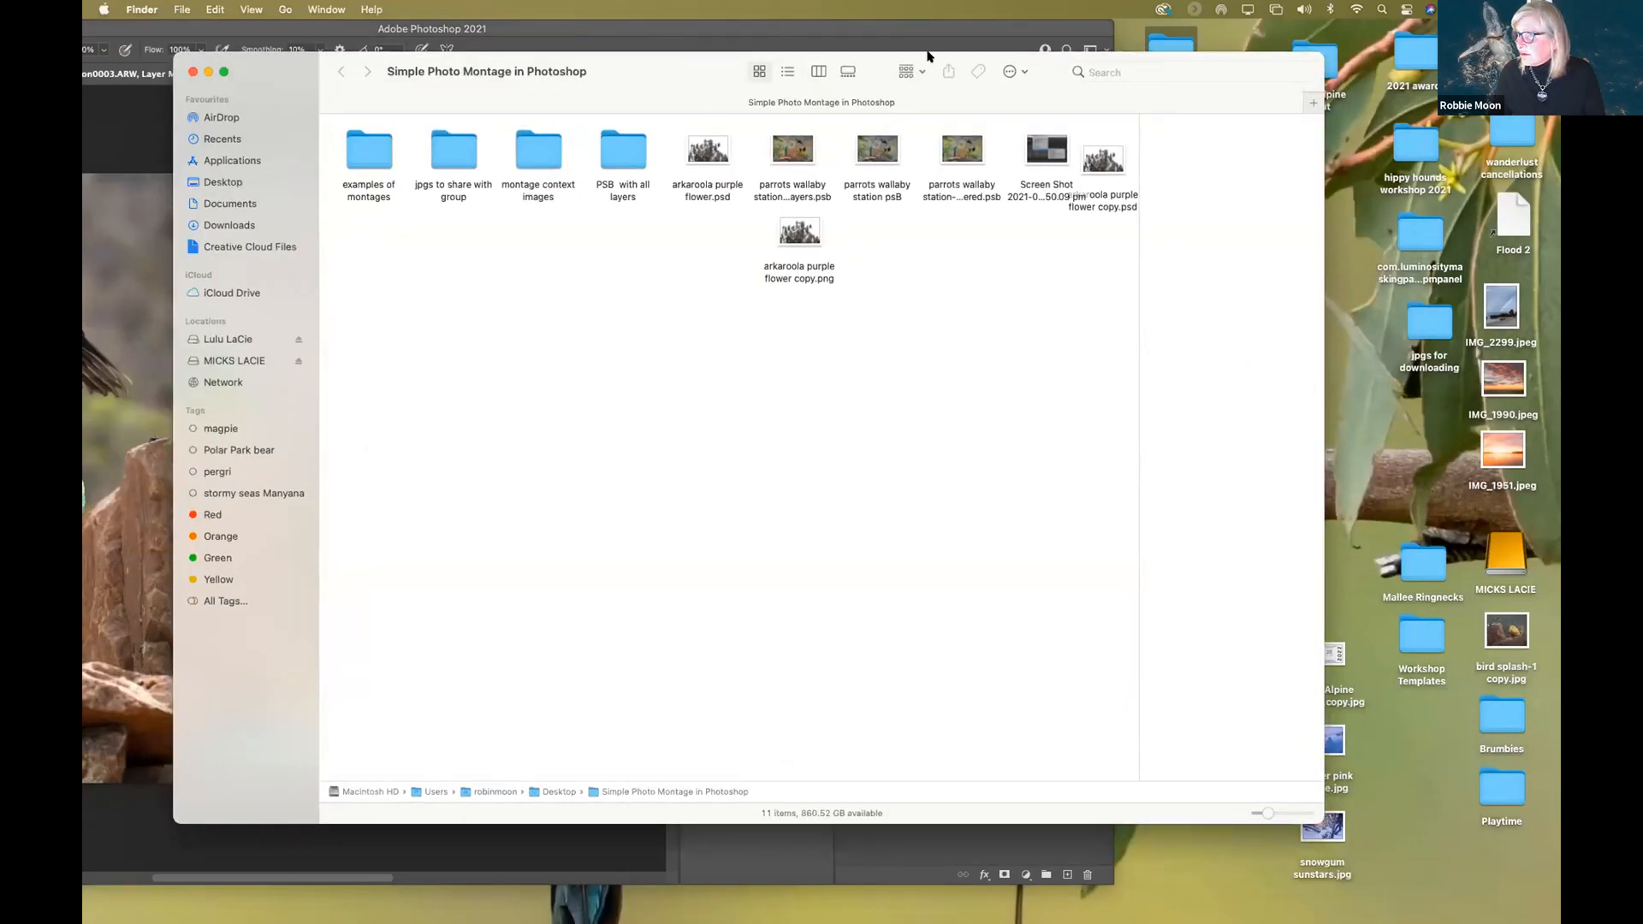
pyautogui.click(708, 151)
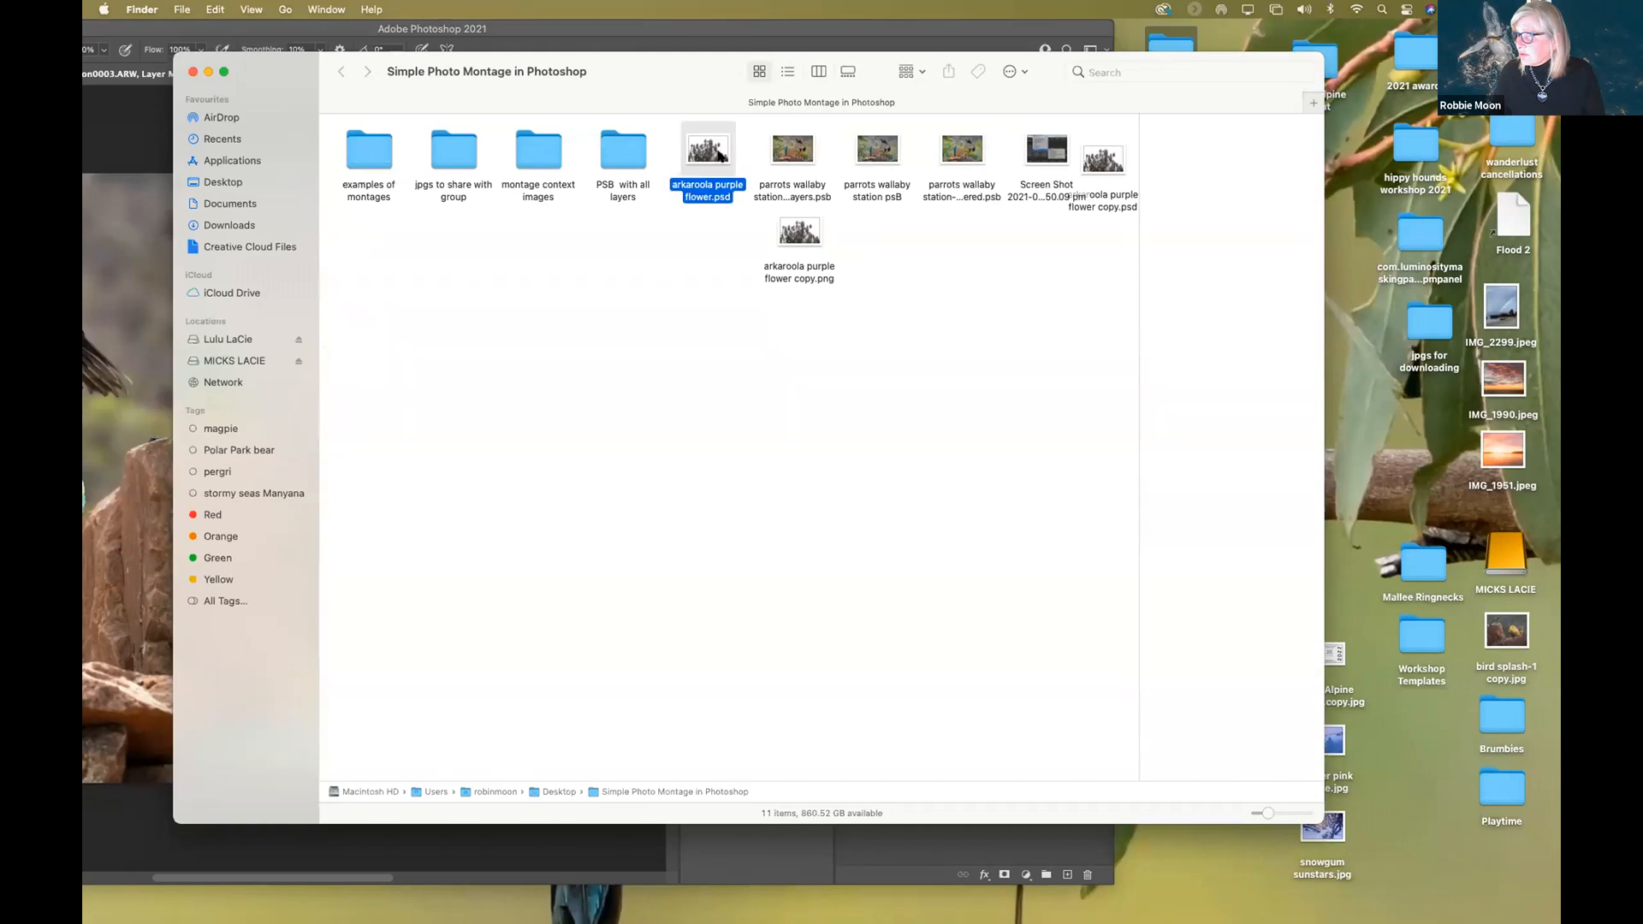
pyautogui.moveTo(627, 317); pyautogui.dragTo(145, 432)
pyautogui.moveTo(648, 37); pyautogui.dragTo(704, 37)
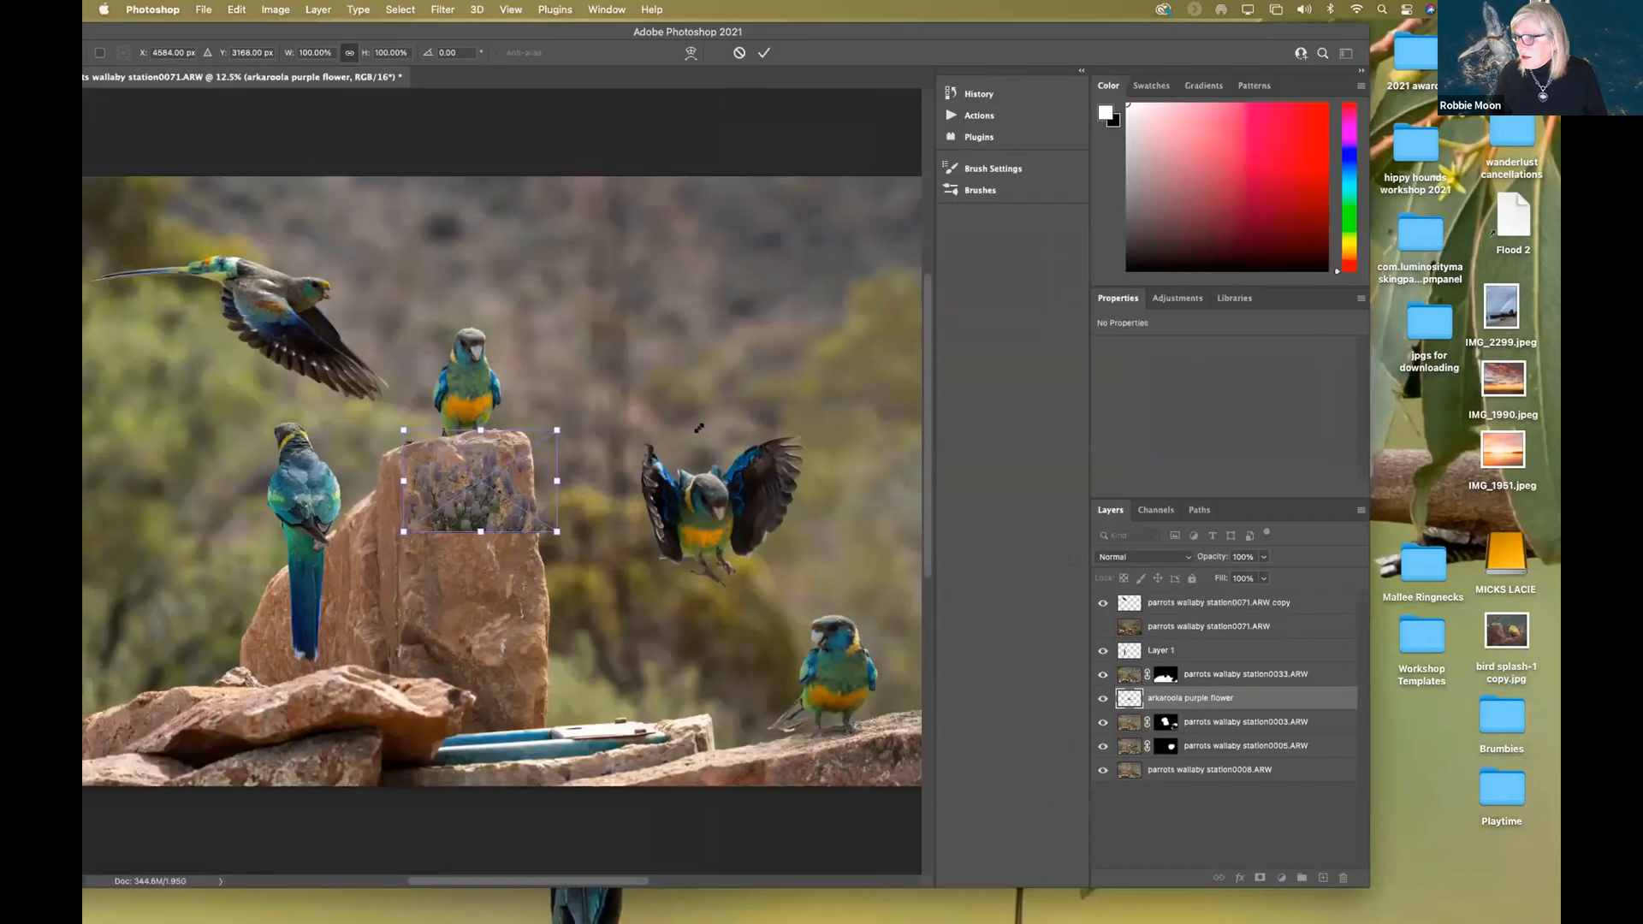
# - Enlarge the placed purple flowers to about 246% and bring their layer to the top of the layer stack
pyautogui.moveTo(701, 429); pyautogui.dragTo(927, 277)
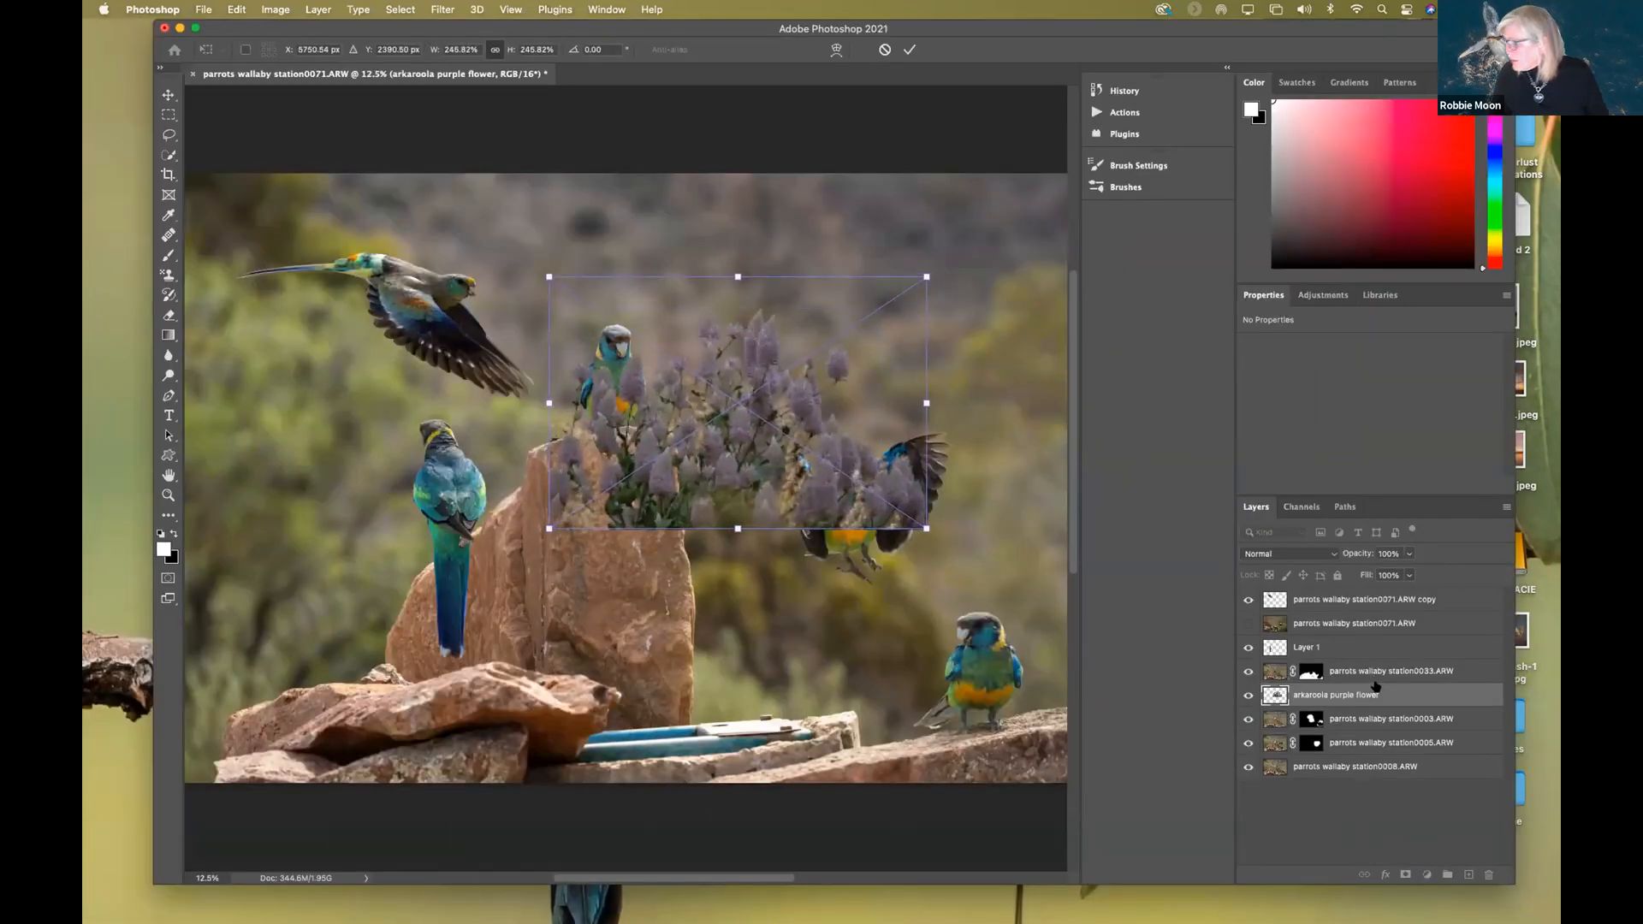
pyautogui.moveTo(1376, 690); pyautogui.dragTo(1358, 590)
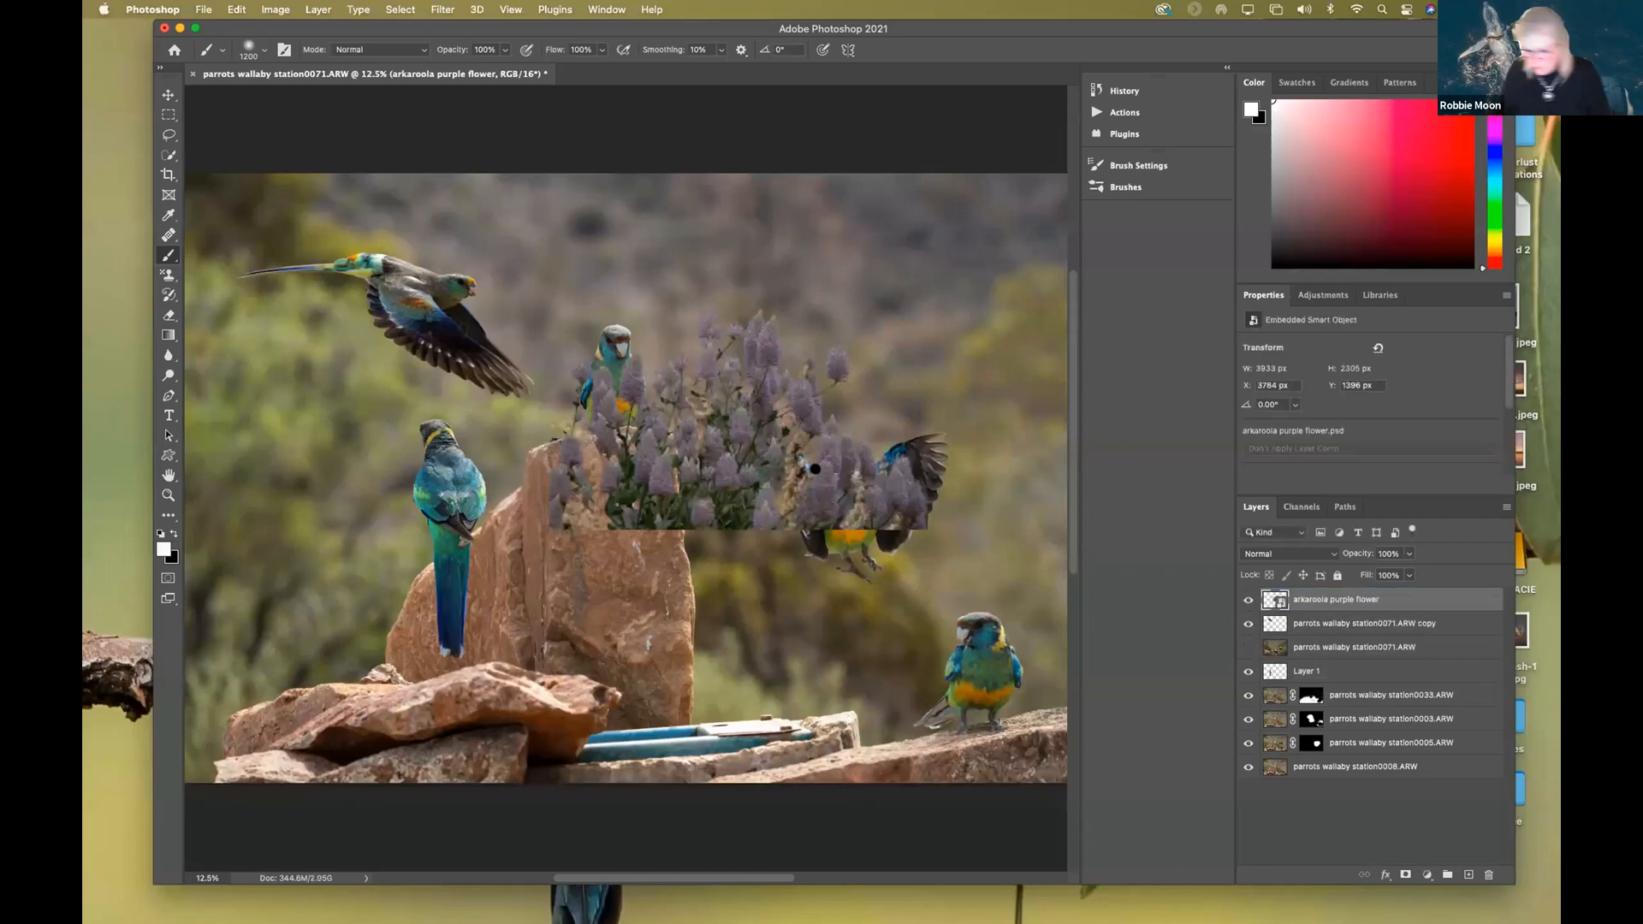
# - Move the purple flowers down to the foreground below the tall rock and scale them to about 208%
pyautogui.hotkey('ctrl', 't')
pyautogui.moveTo(769, 530); pyautogui.dragTo(778, 726)
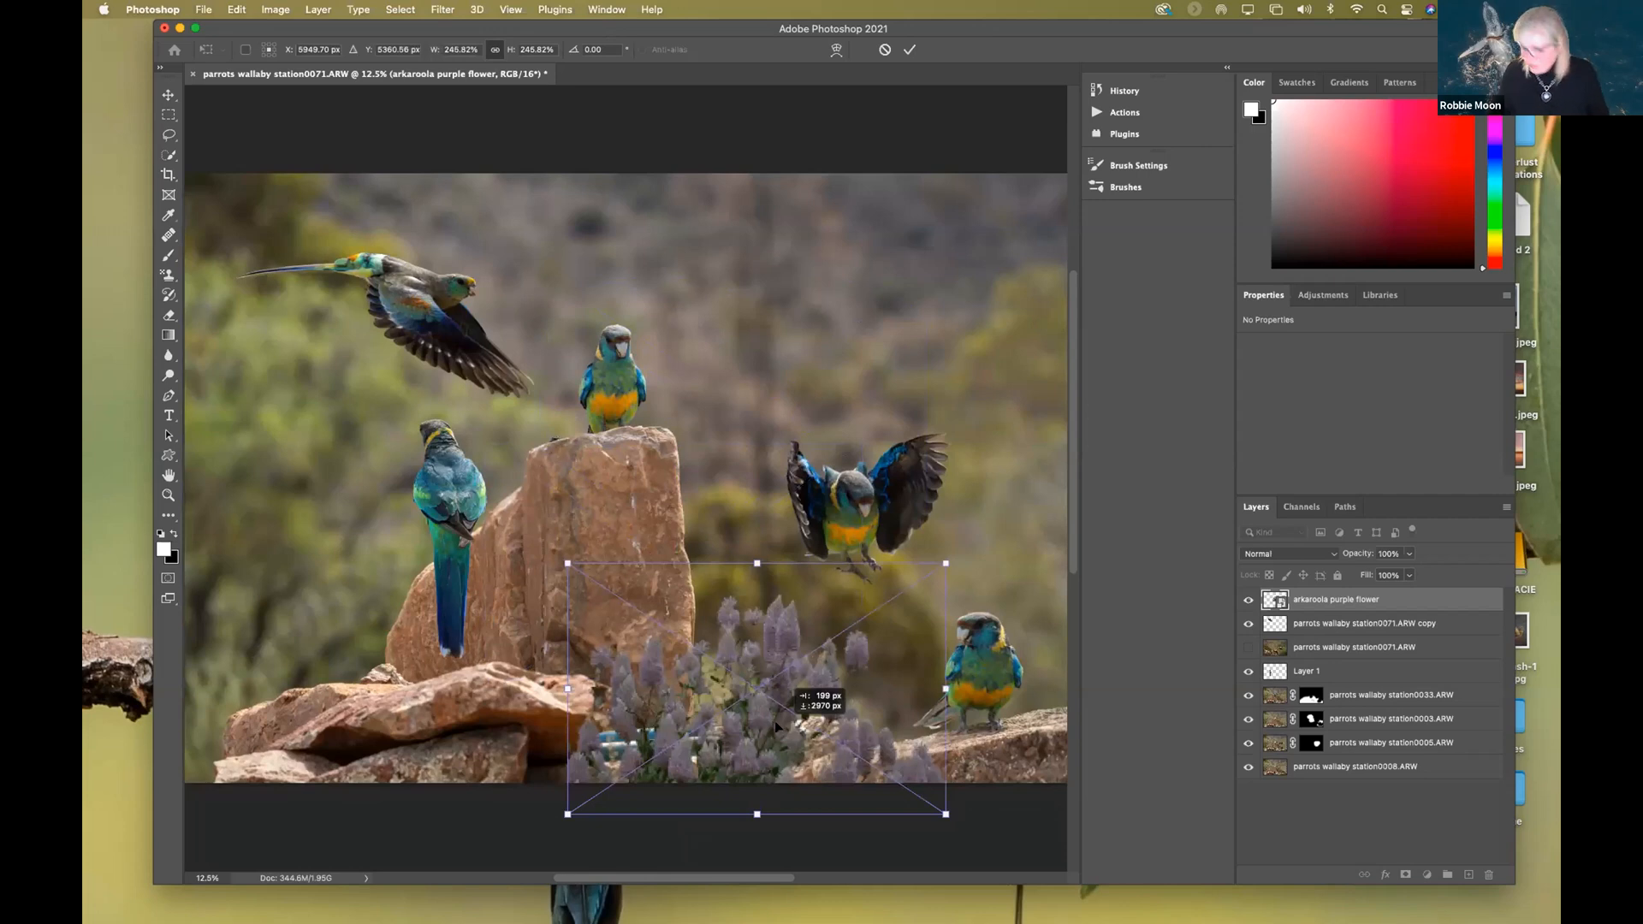
pyautogui.moveTo(776, 725); pyautogui.dragTo(771, 728)
pyautogui.moveTo(597, 637); pyautogui.dragTo(779, 664)
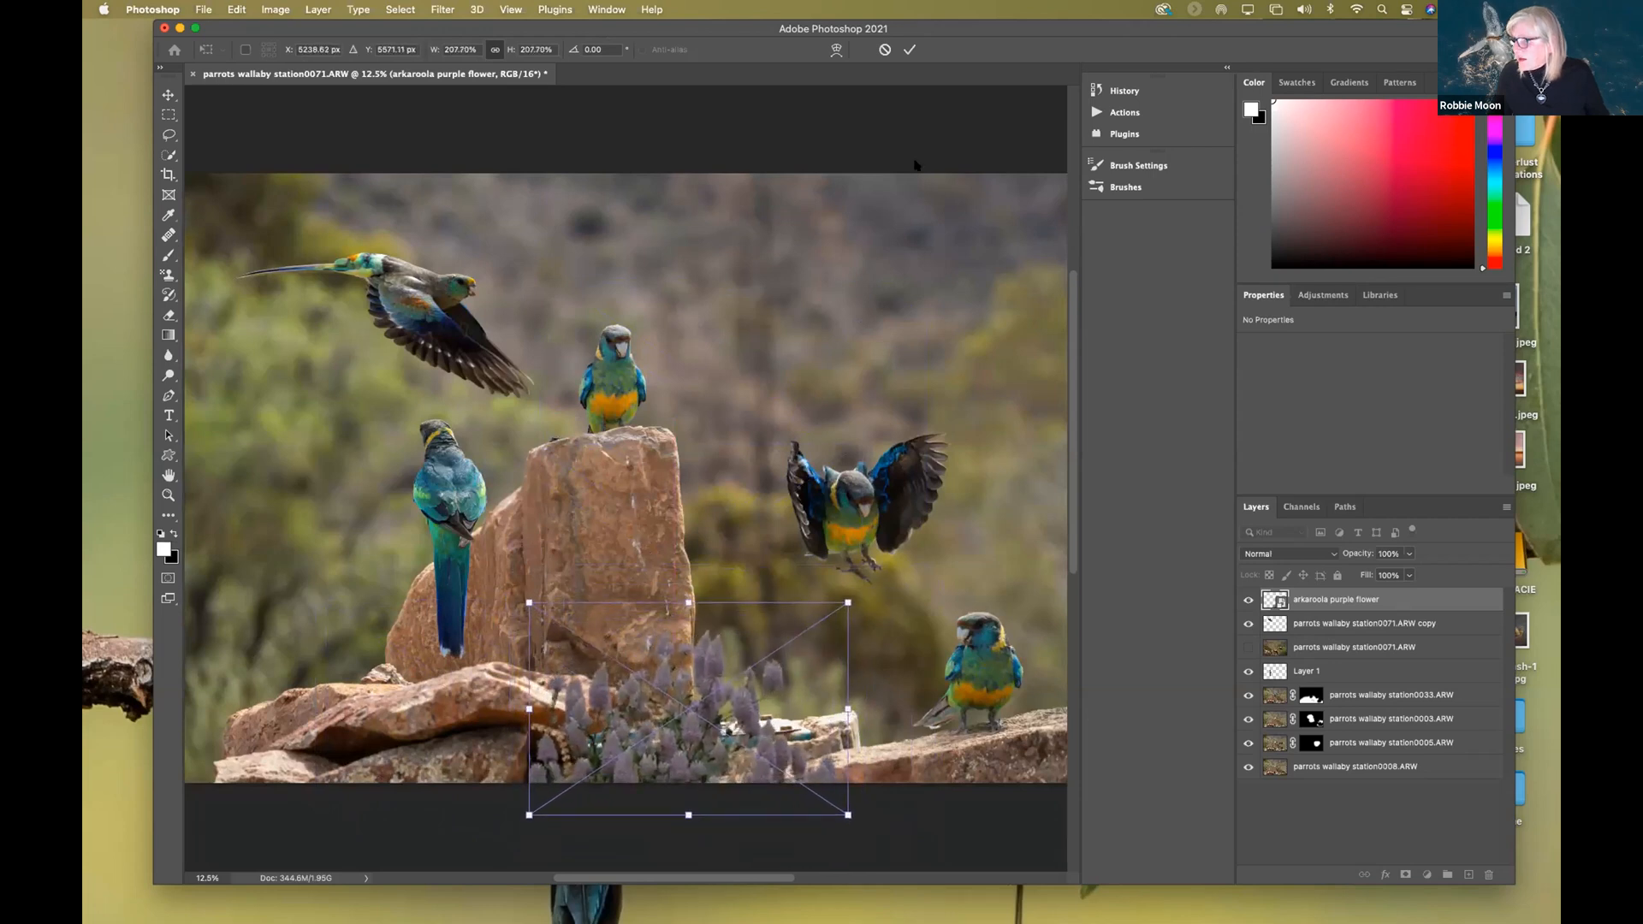
pyautogui.click(910, 49)
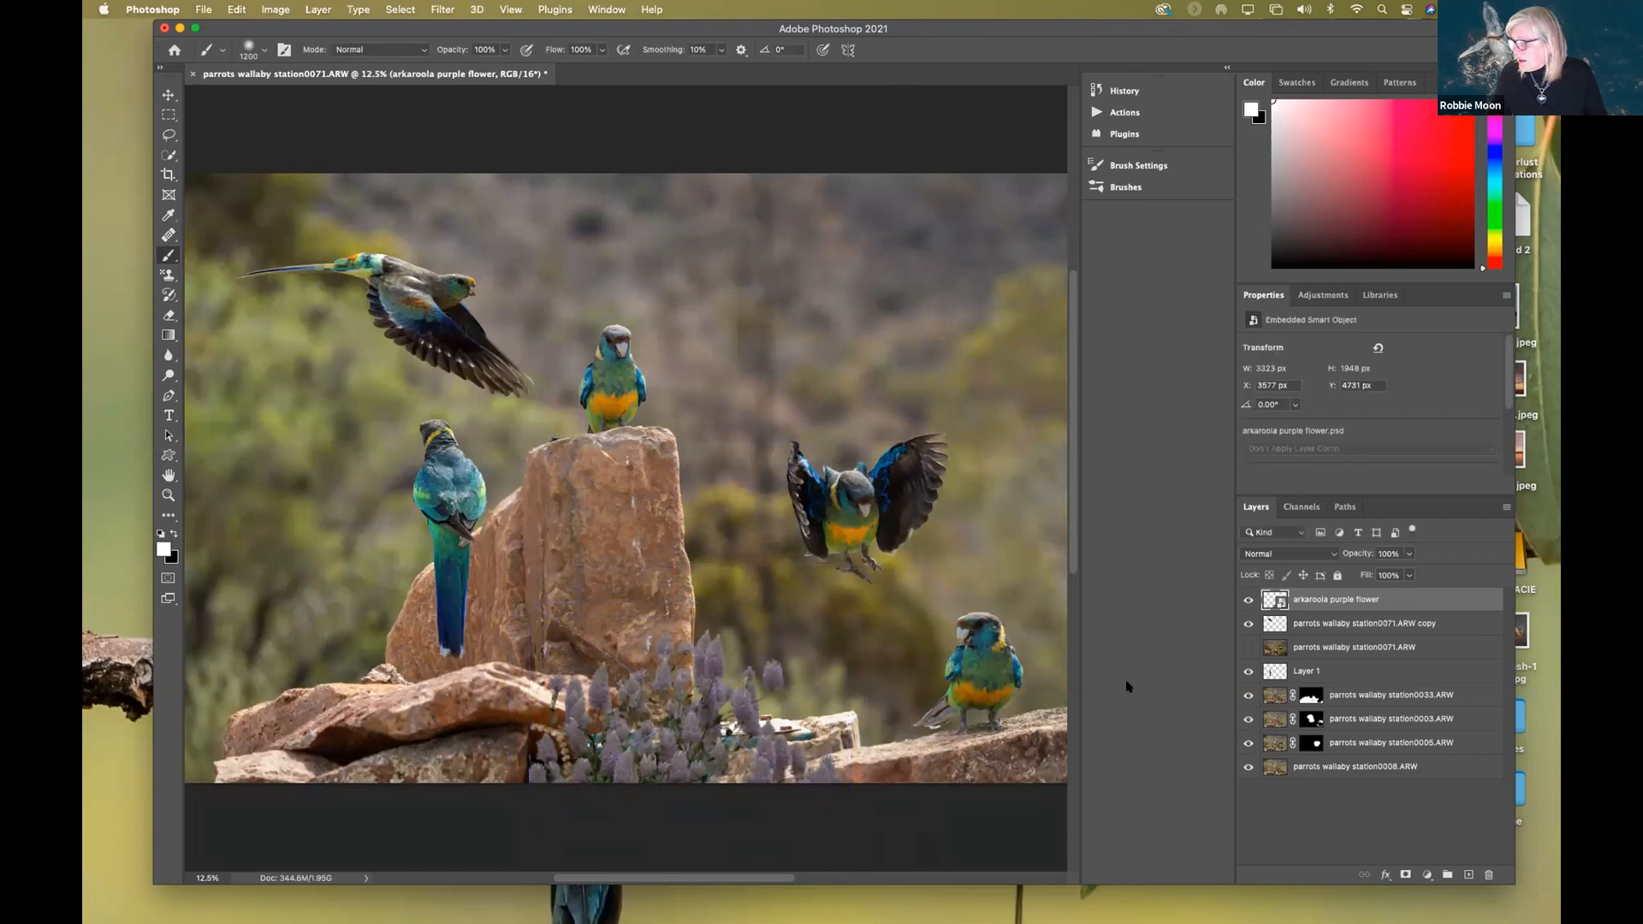
# - Duplicate the arkaroola purple flower layer three times and hide the copies
pyautogui.press('super+j')
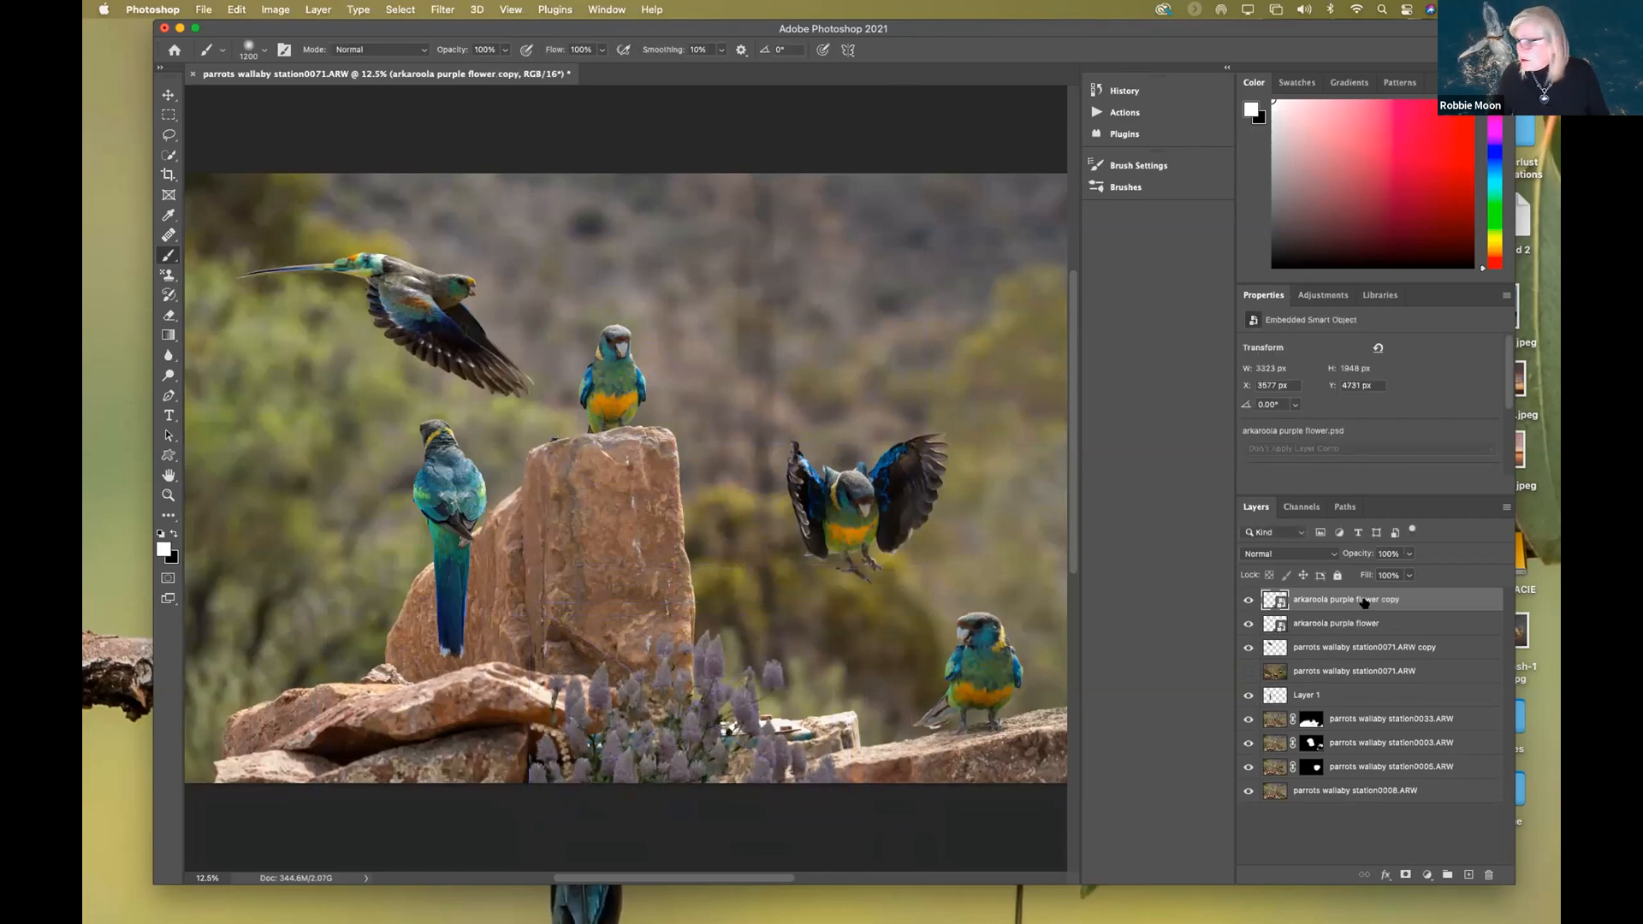
pyautogui.press('super+j')
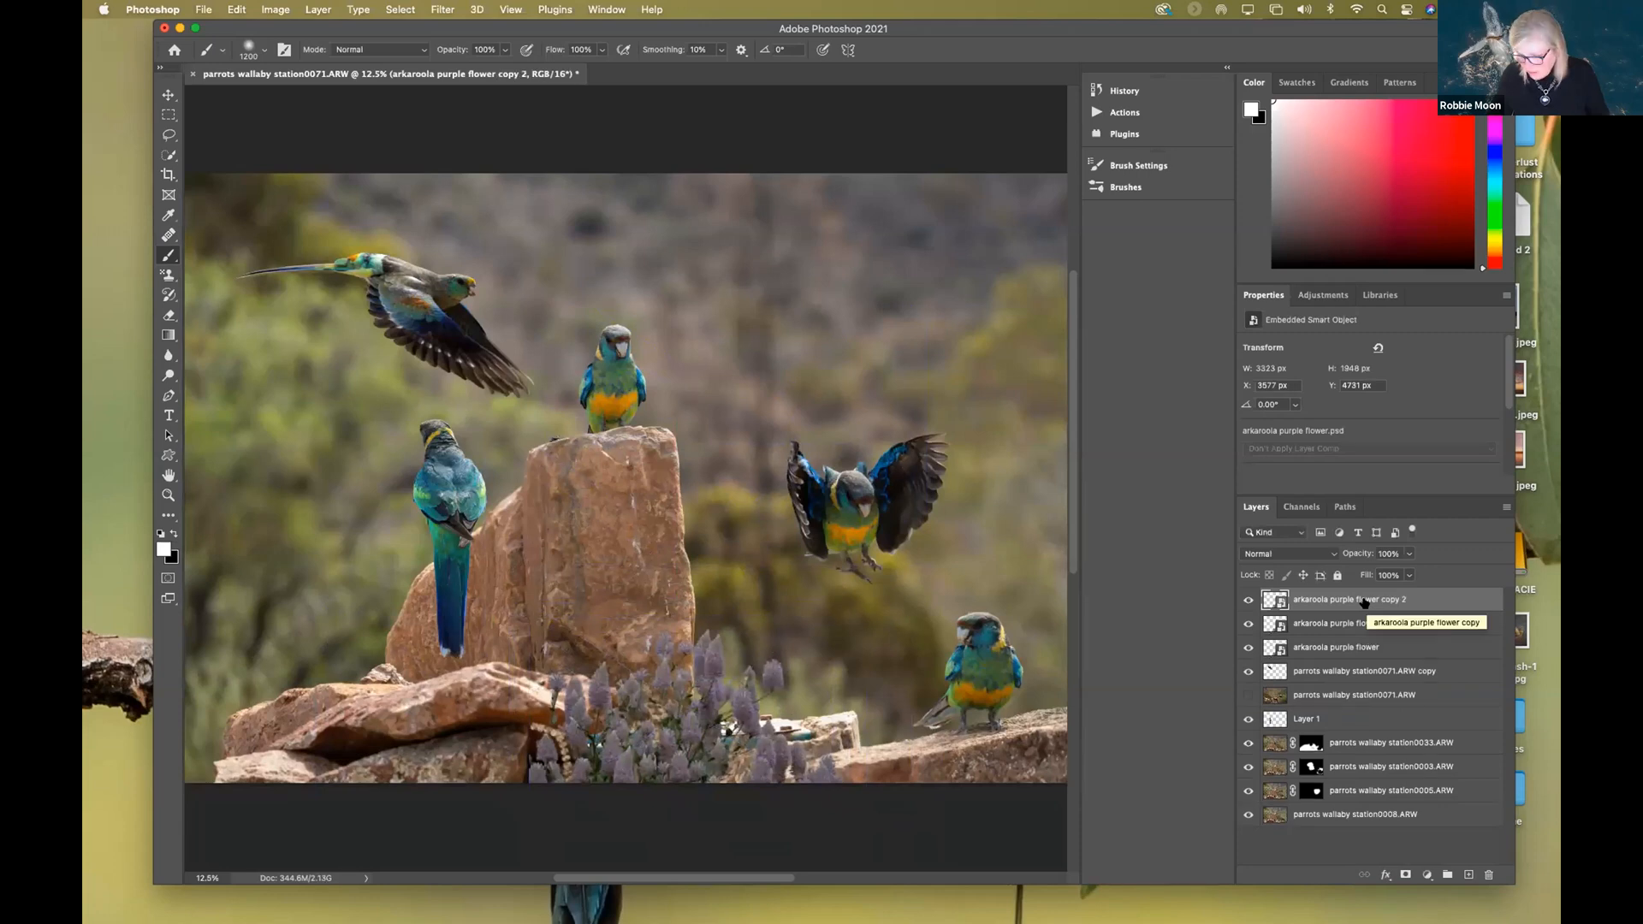
pyautogui.press('super+j')
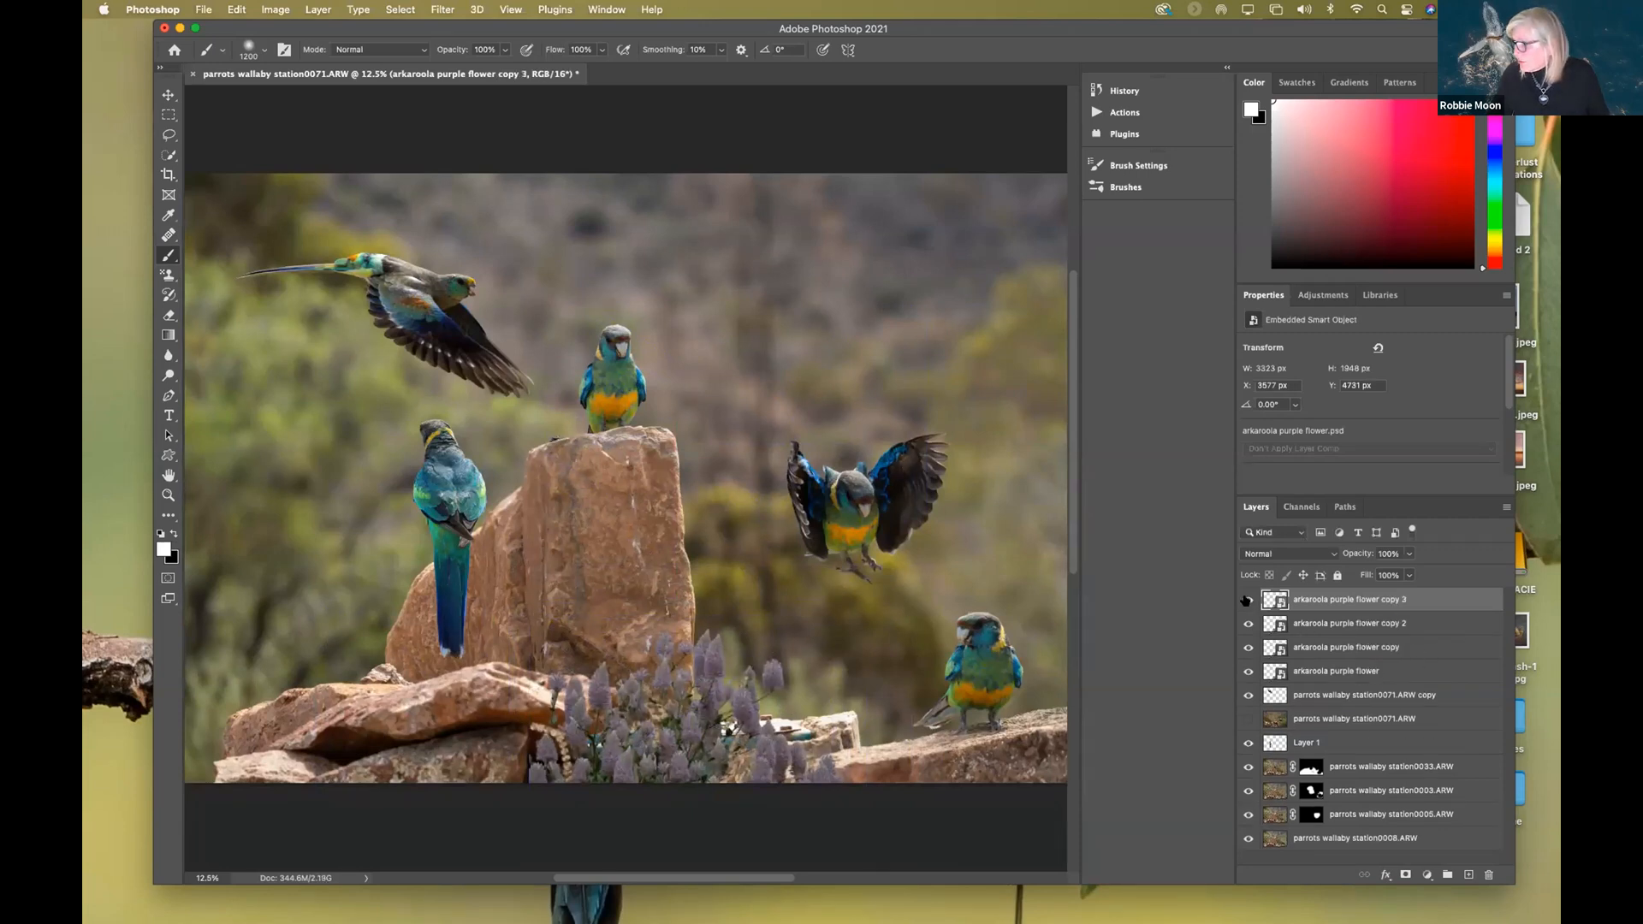
pyautogui.moveTo(1247, 600); pyautogui.dragTo(1245, 640)
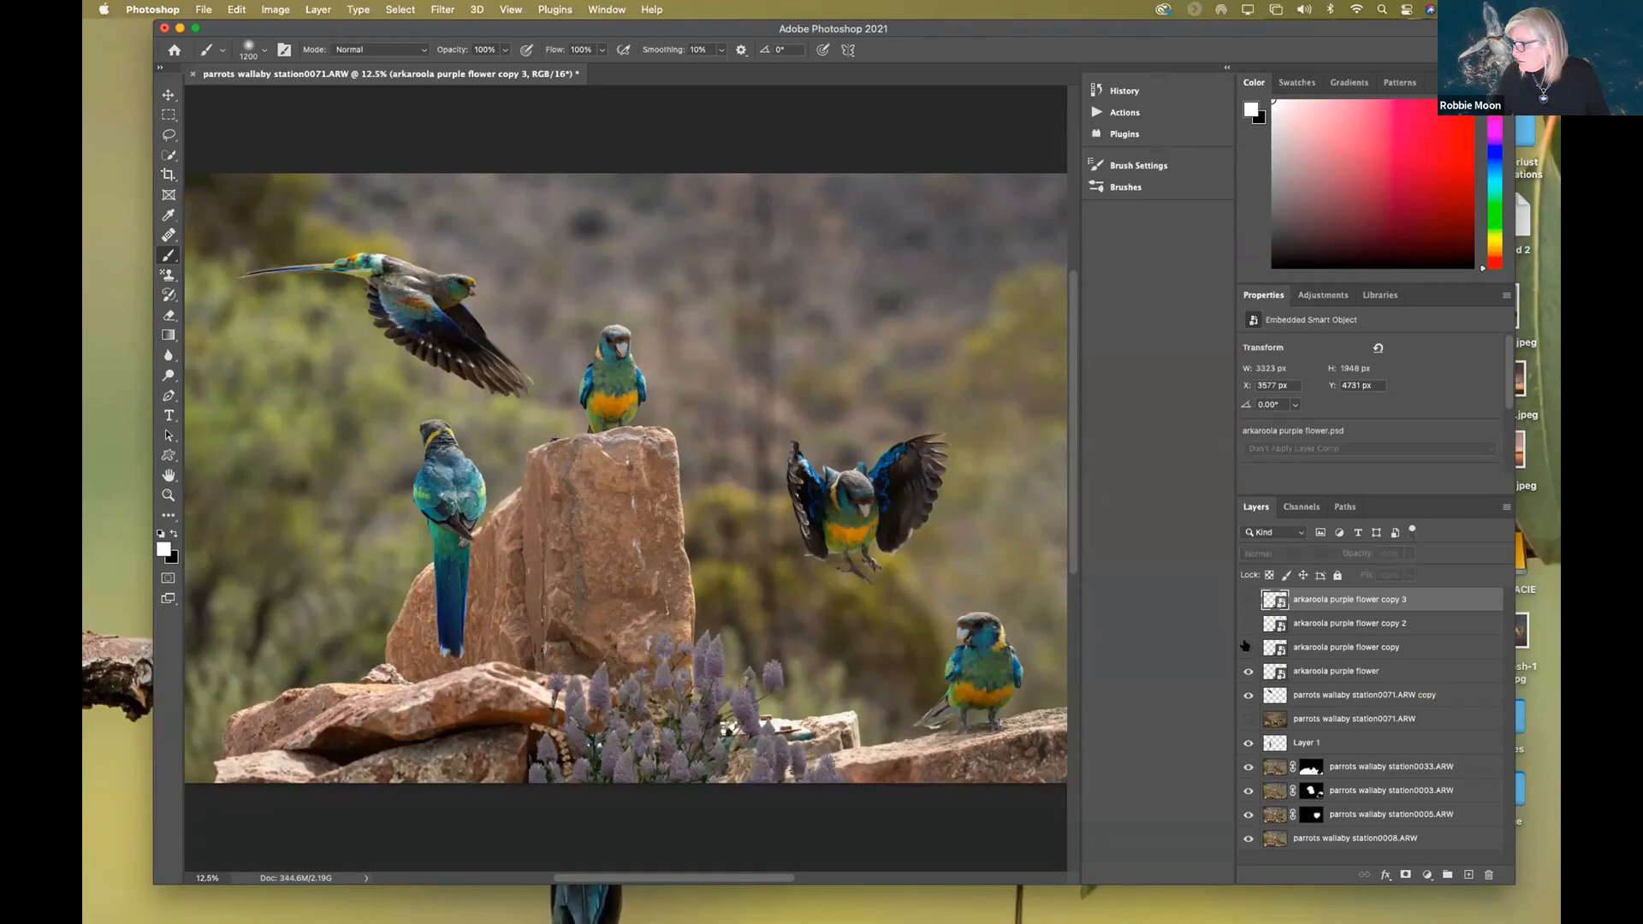
# - Show the first flower copy, move it to the right of the original flowers and scale it to about 154%
pyautogui.click(1420, 649)
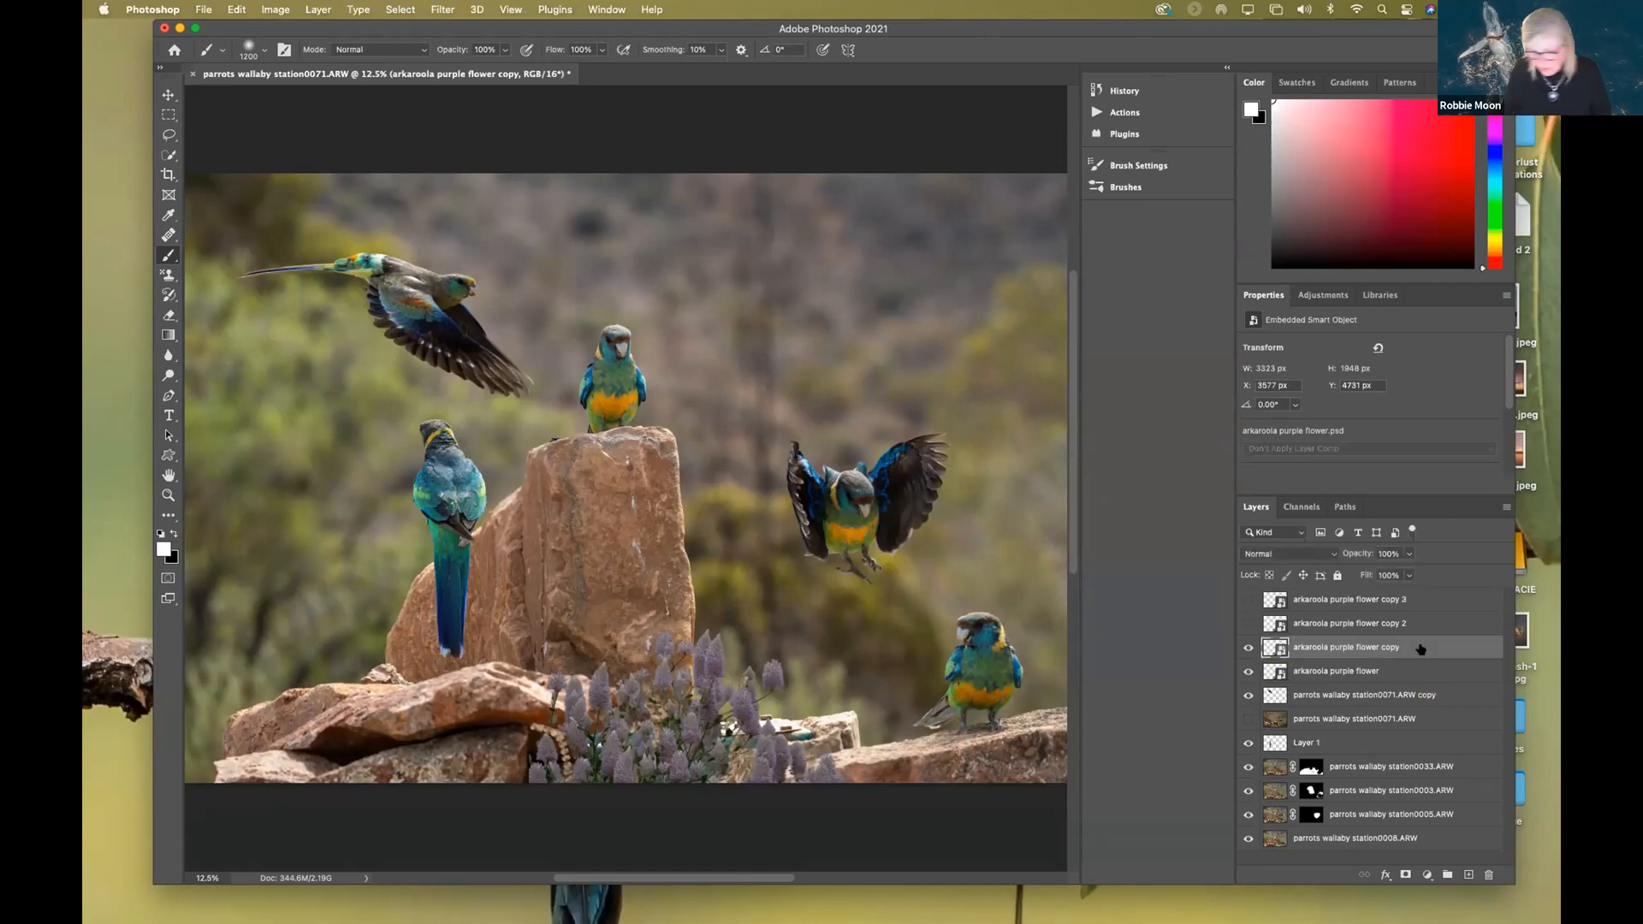
pyautogui.press('super+t')
pyautogui.moveTo(727, 733); pyautogui.dragTo(918, 681)
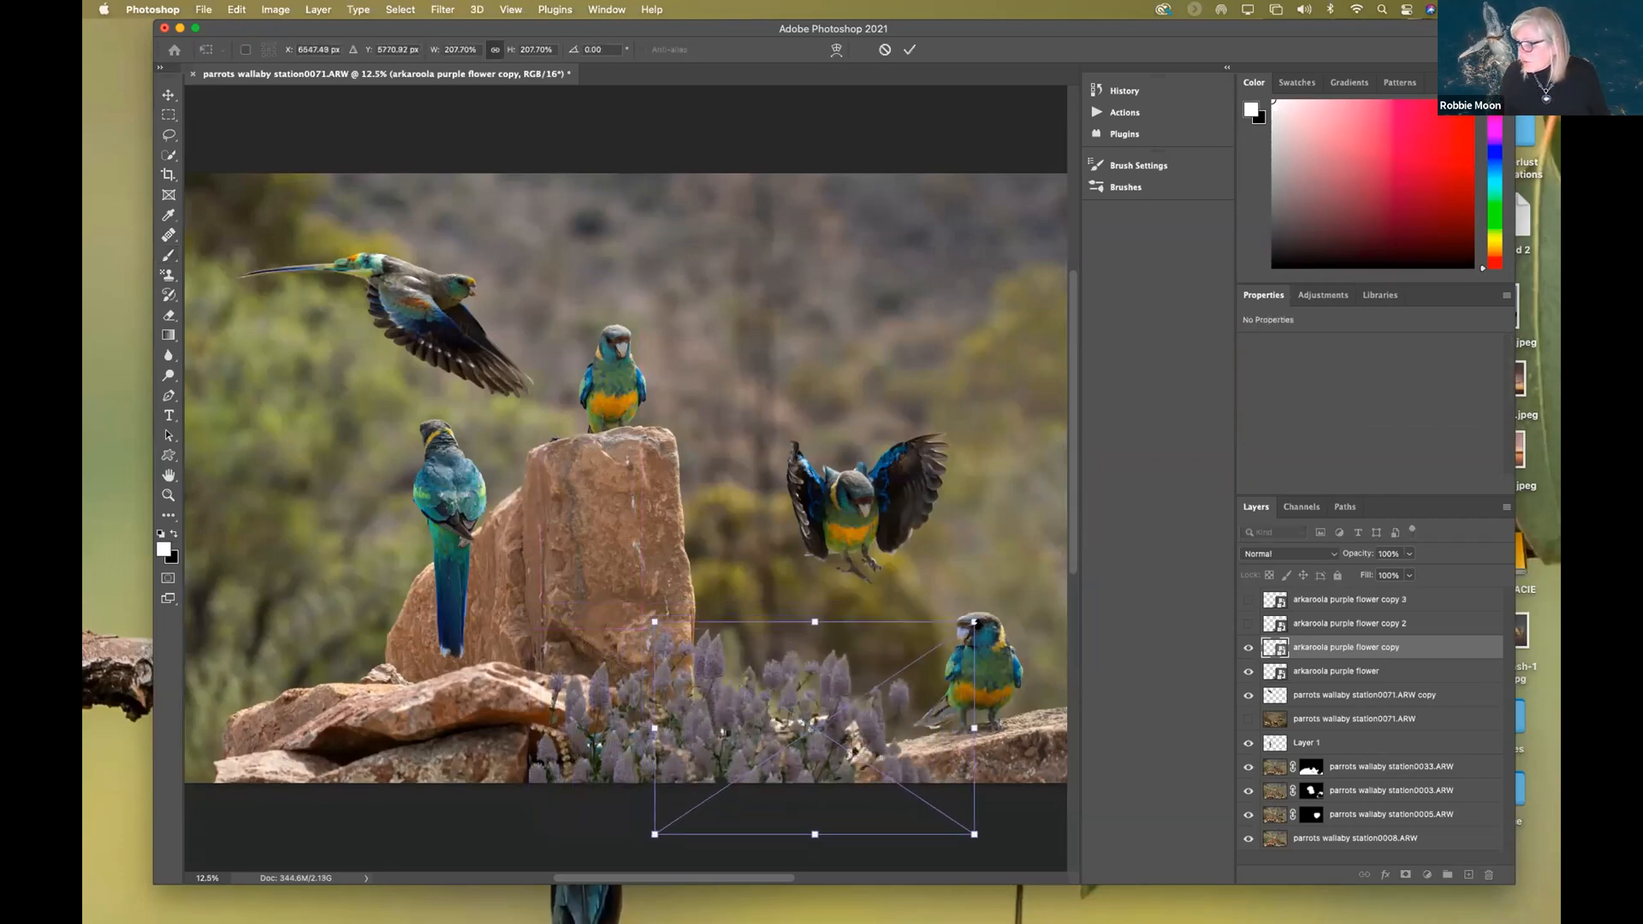
pyautogui.moveTo(974, 623); pyautogui.dragTo(859, 713)
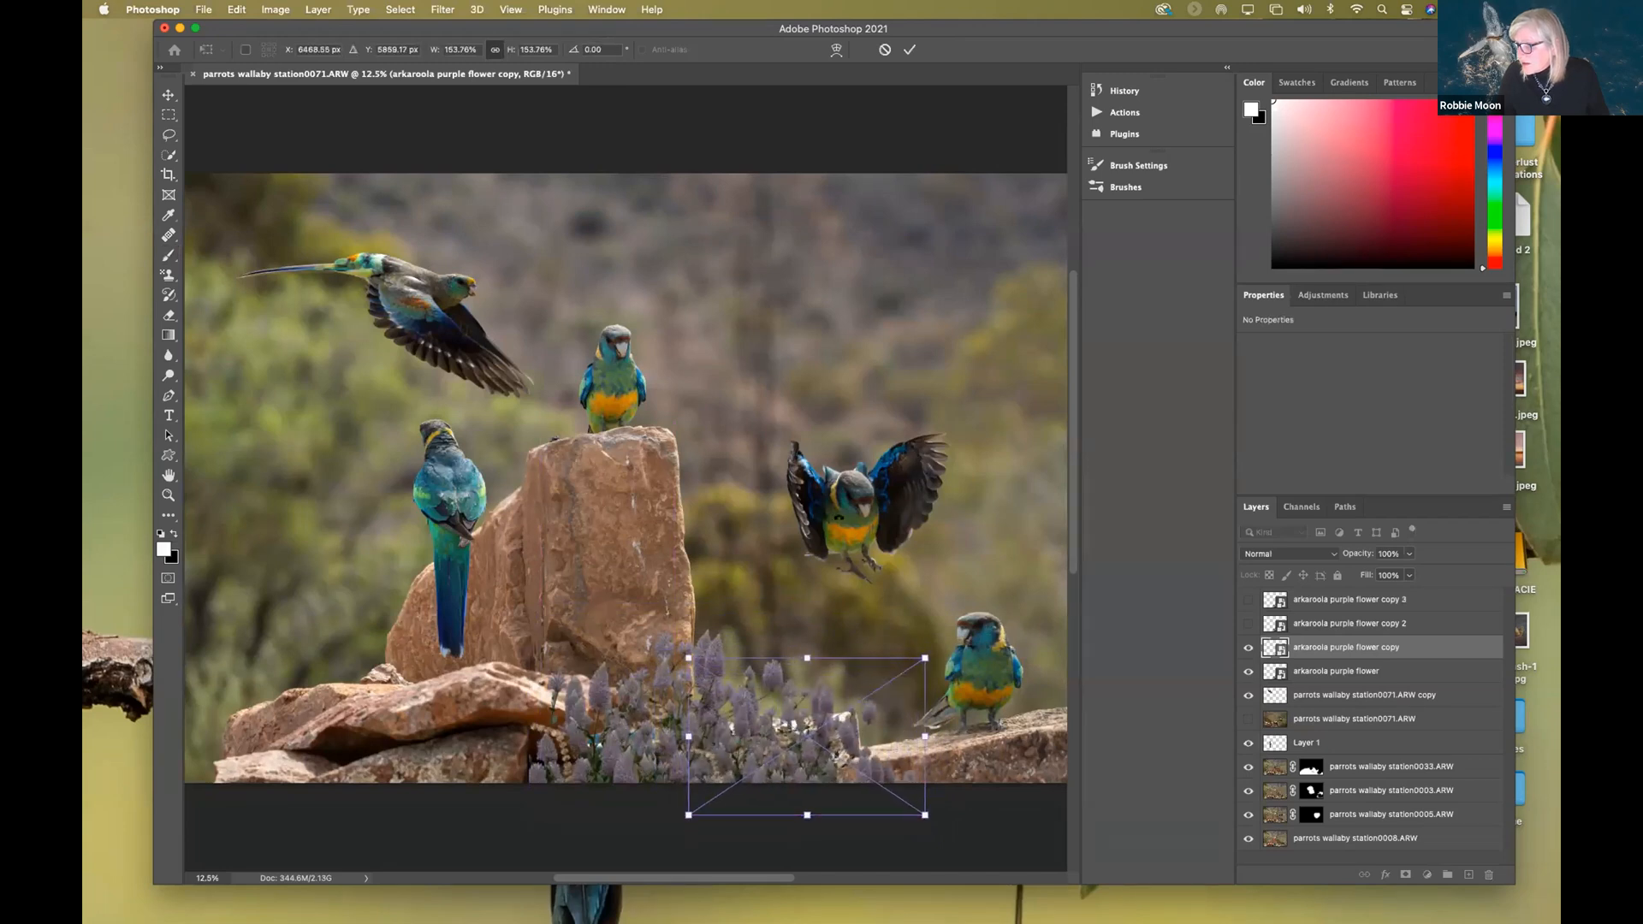
pyautogui.click(909, 50)
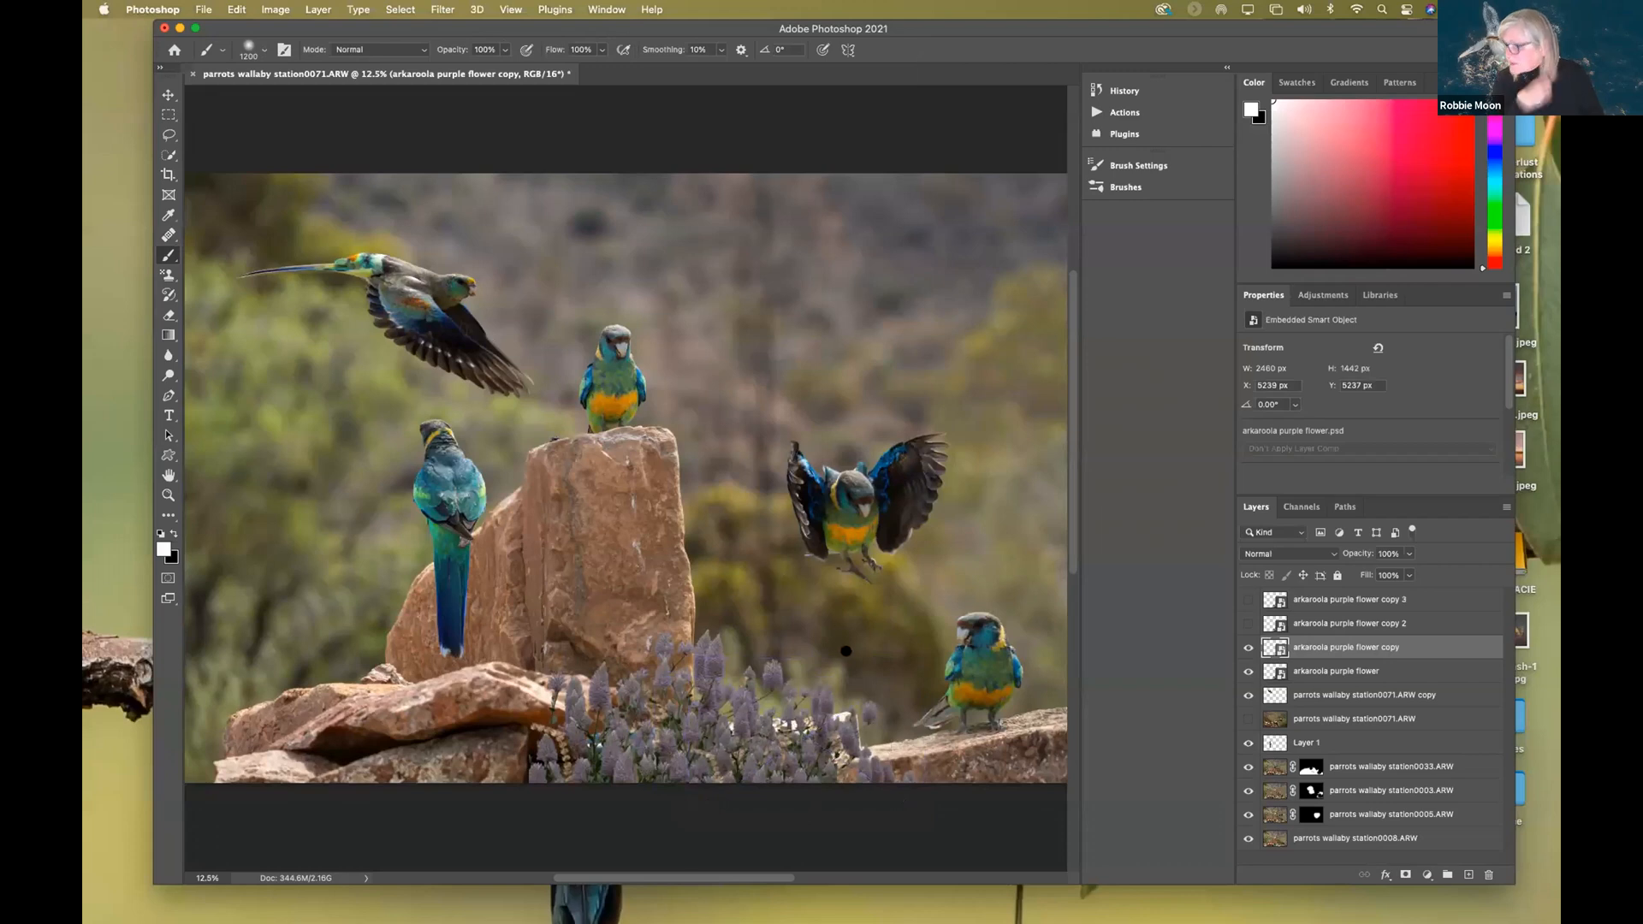
# - Show the second flower copy, mirror it over the rocks in the lower-left corner and scale it to about 197% by 188%
pyautogui.click(1248, 624)
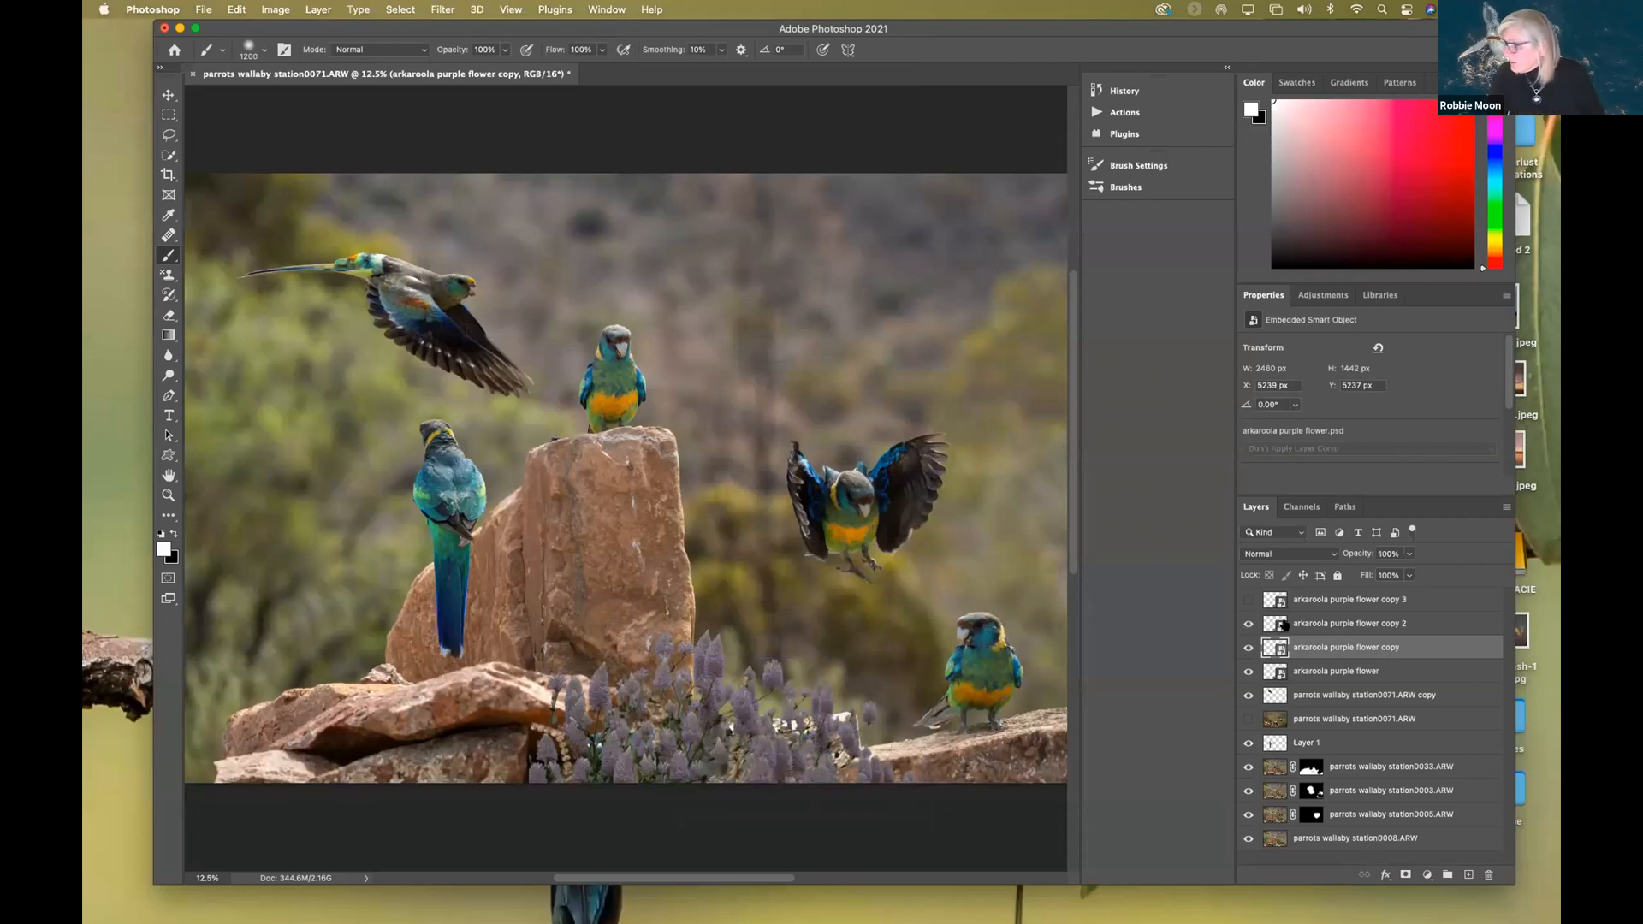
pyautogui.click(1422, 624)
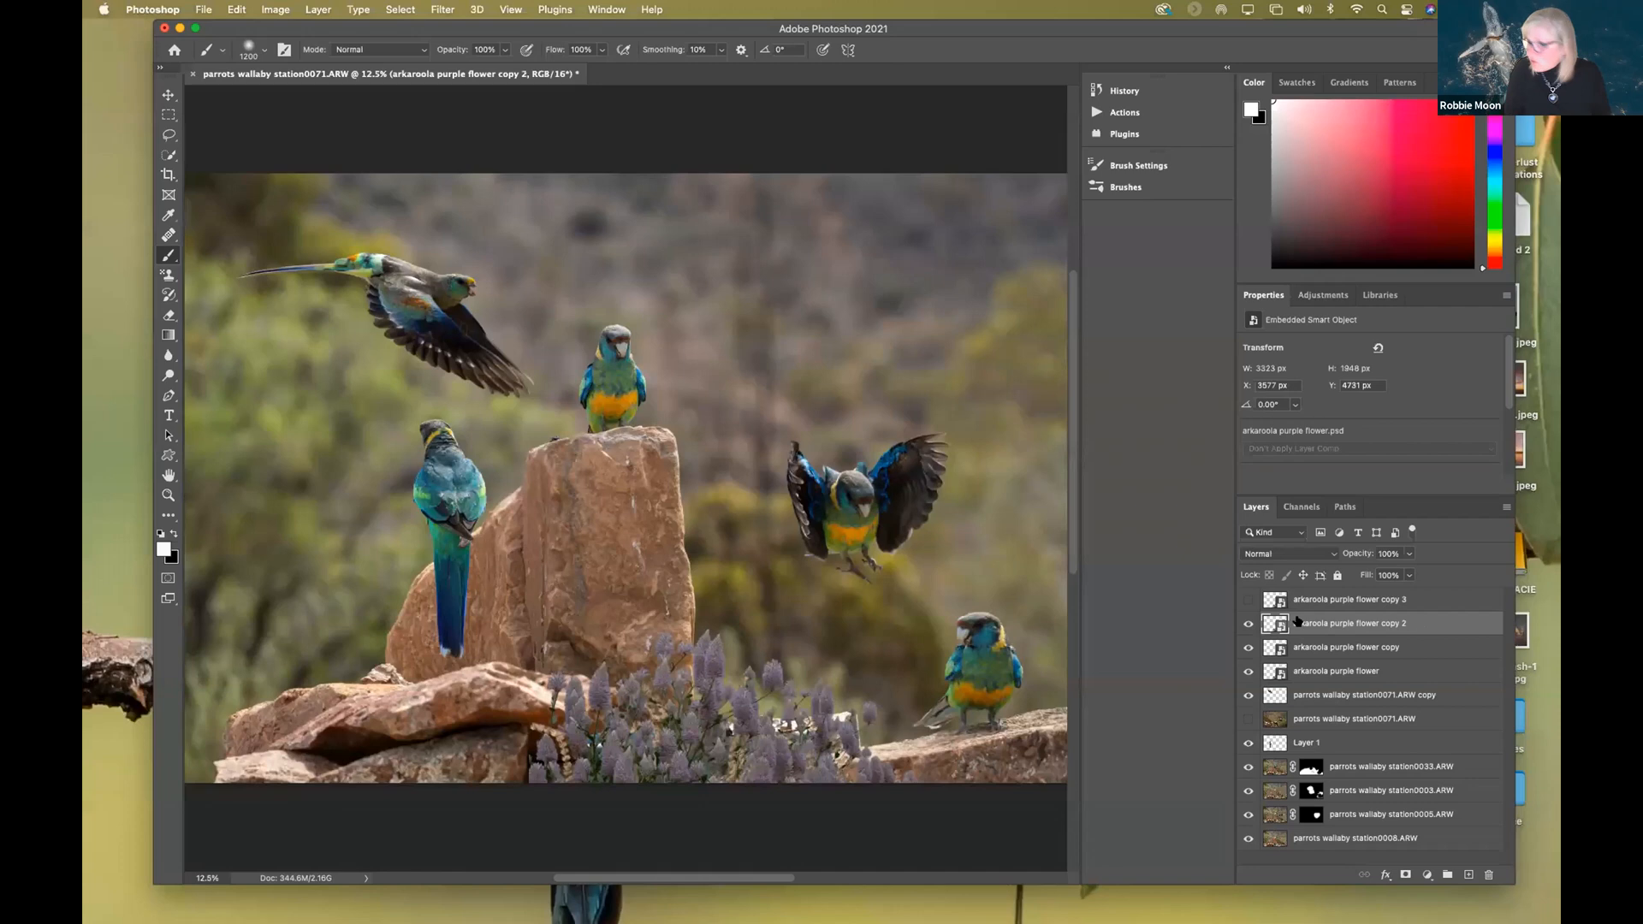
pyautogui.hotkey('ctrl', 't')
pyautogui.moveTo(788, 723); pyautogui.dragTo(715, 710)
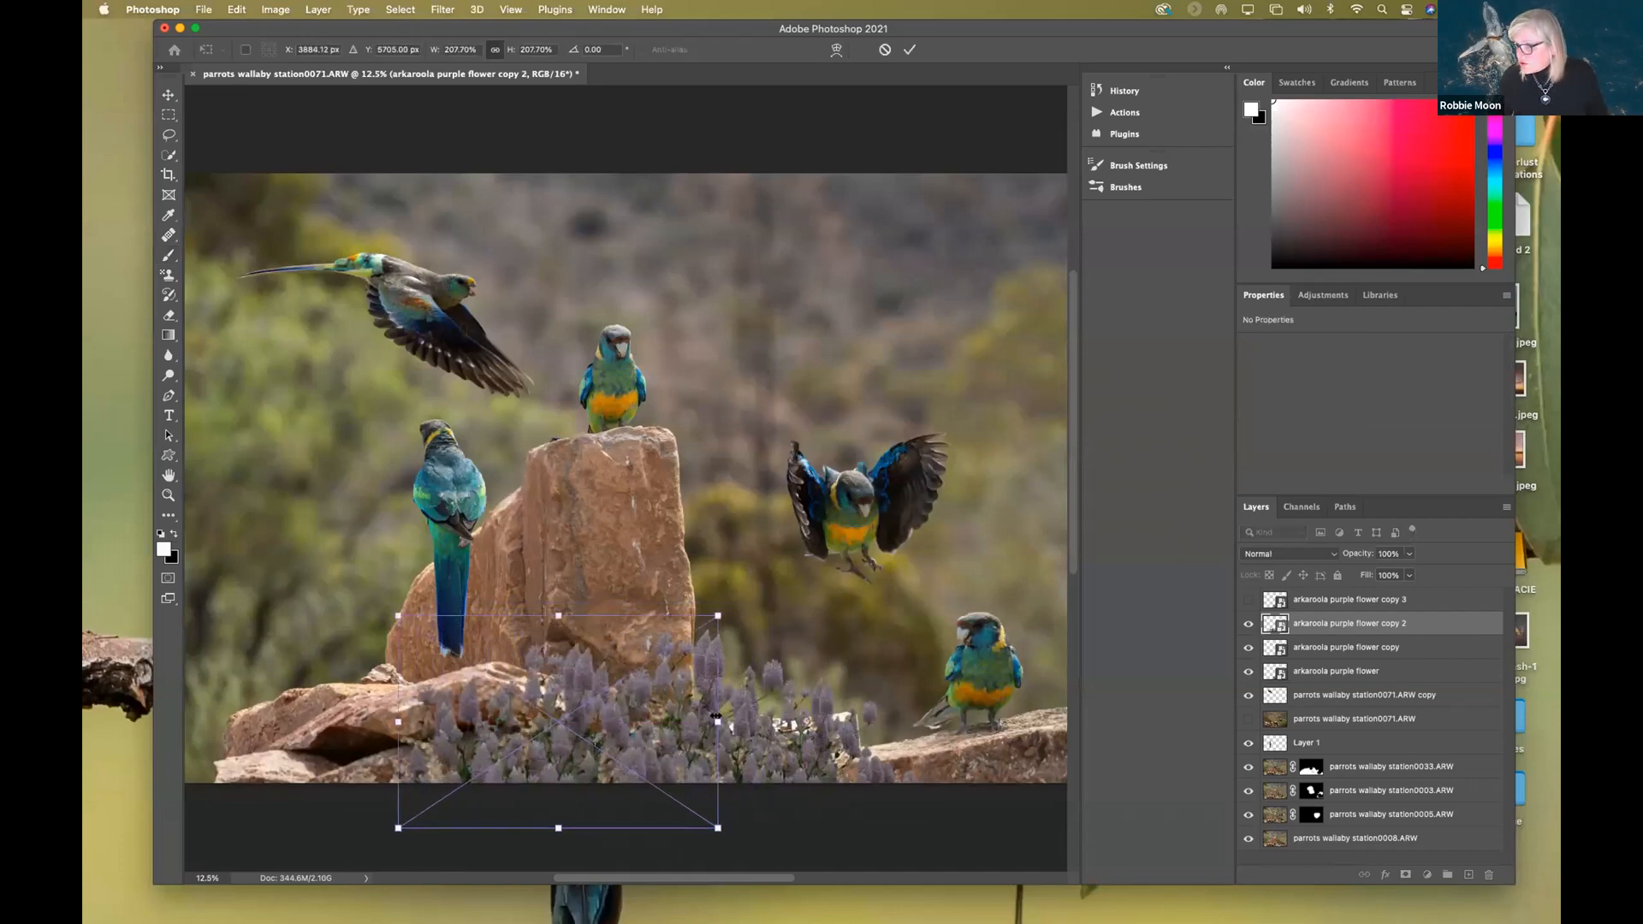
pyautogui.moveTo(581, 726); pyautogui.dragTo(164, 734)
pyautogui.moveTo(483, 746); pyautogui.dragTo(541, 717)
pyautogui.moveTo(560, 622); pyautogui.dragTo(528, 643)
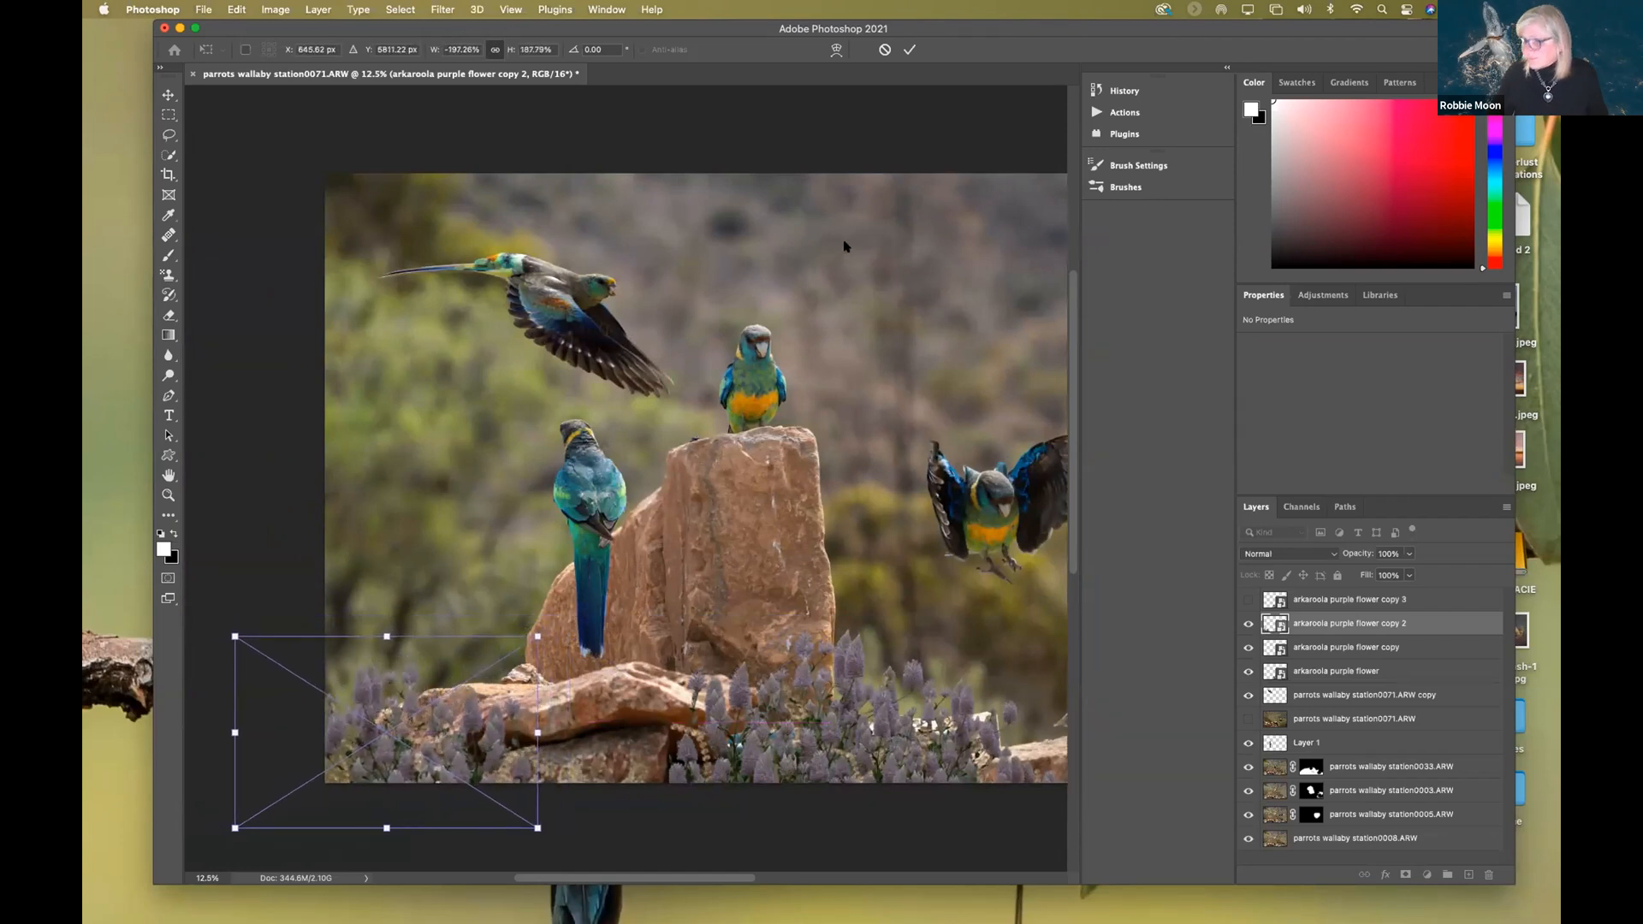
# - Enlarge the application window to fit the whole image in view and apply the mirrored flowers' transform
pyautogui.moveTo(973, 26); pyautogui.dragTo(962, 26)
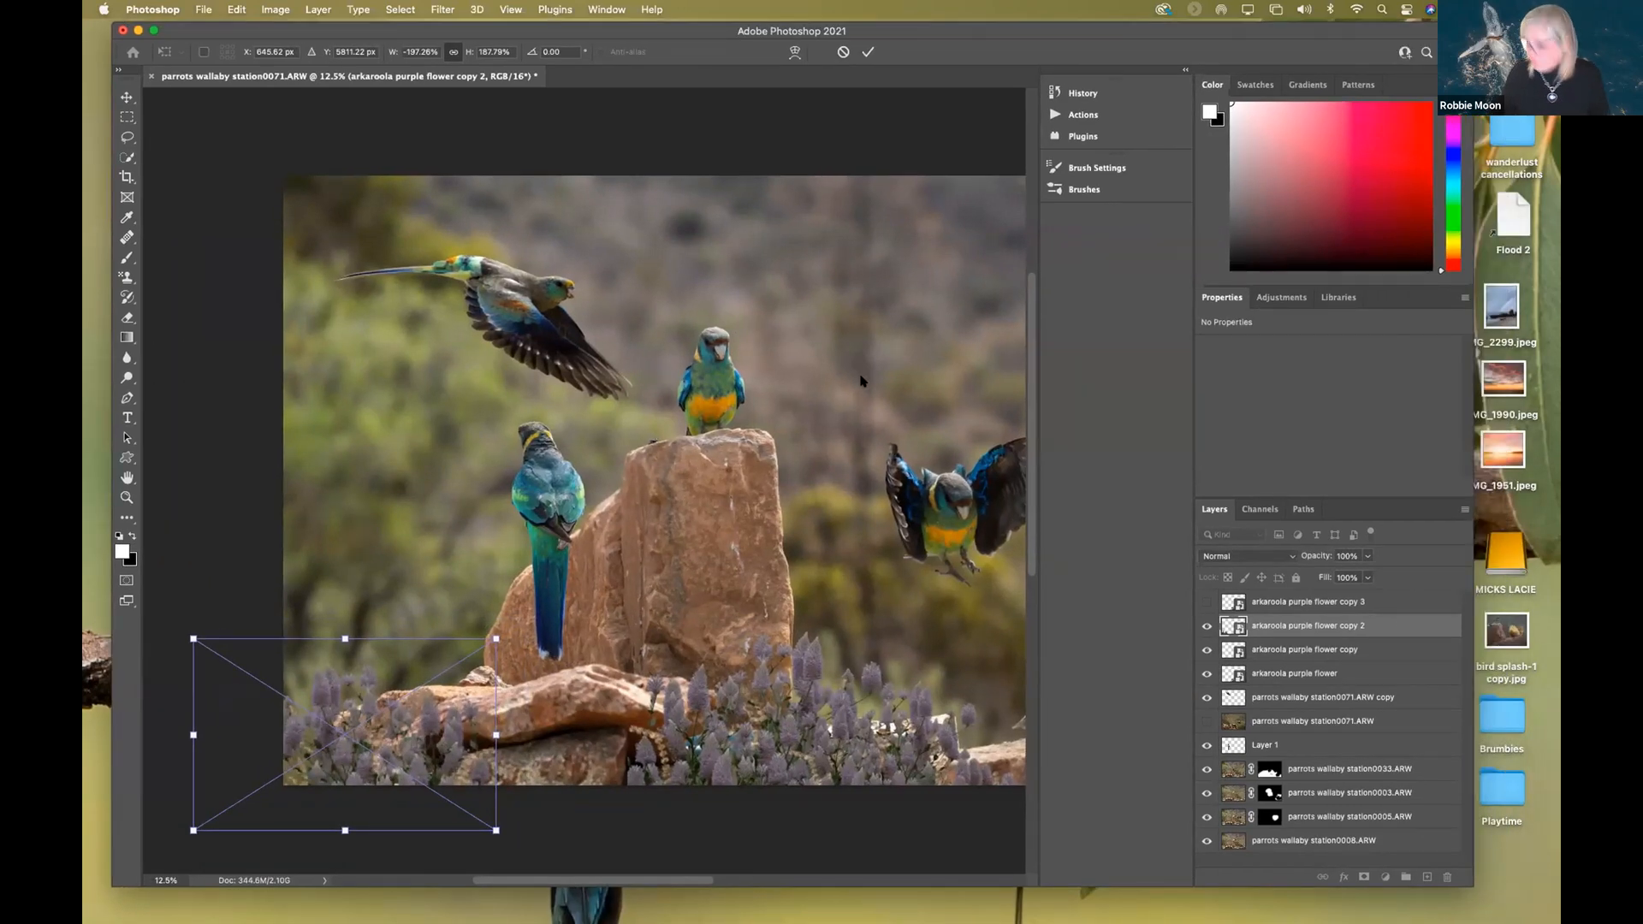
pyautogui.hscroll(2, 861, 381)
pyautogui.press('super+minus')
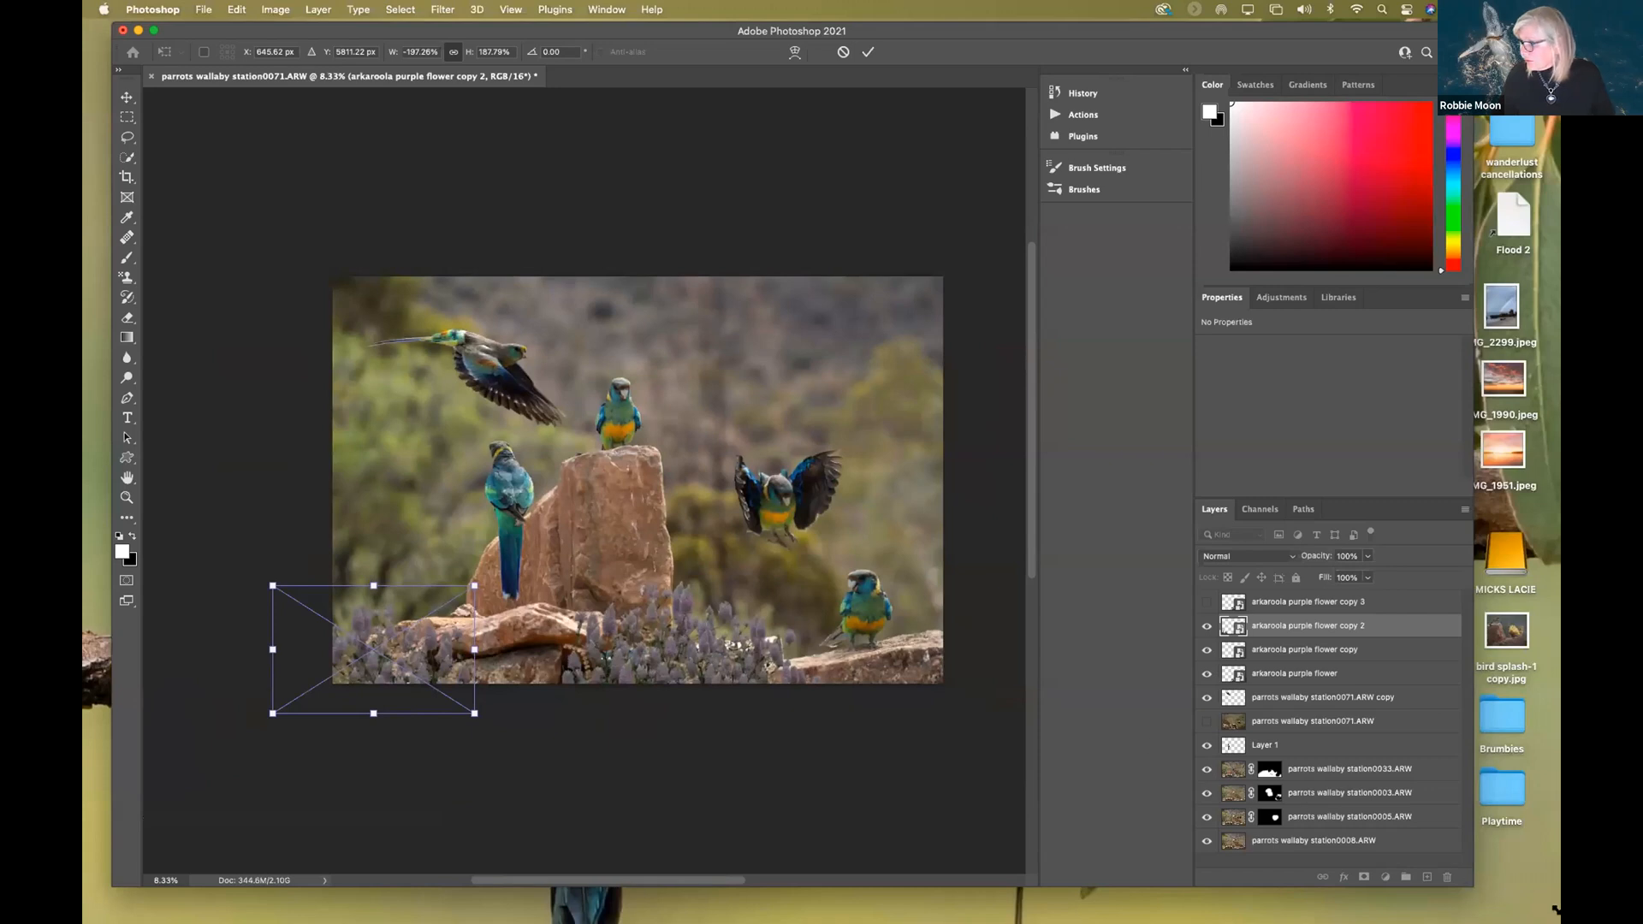
pyautogui.moveTo(1472, 887); pyautogui.dragTo(1557, 912)
pyautogui.press('super+plus')
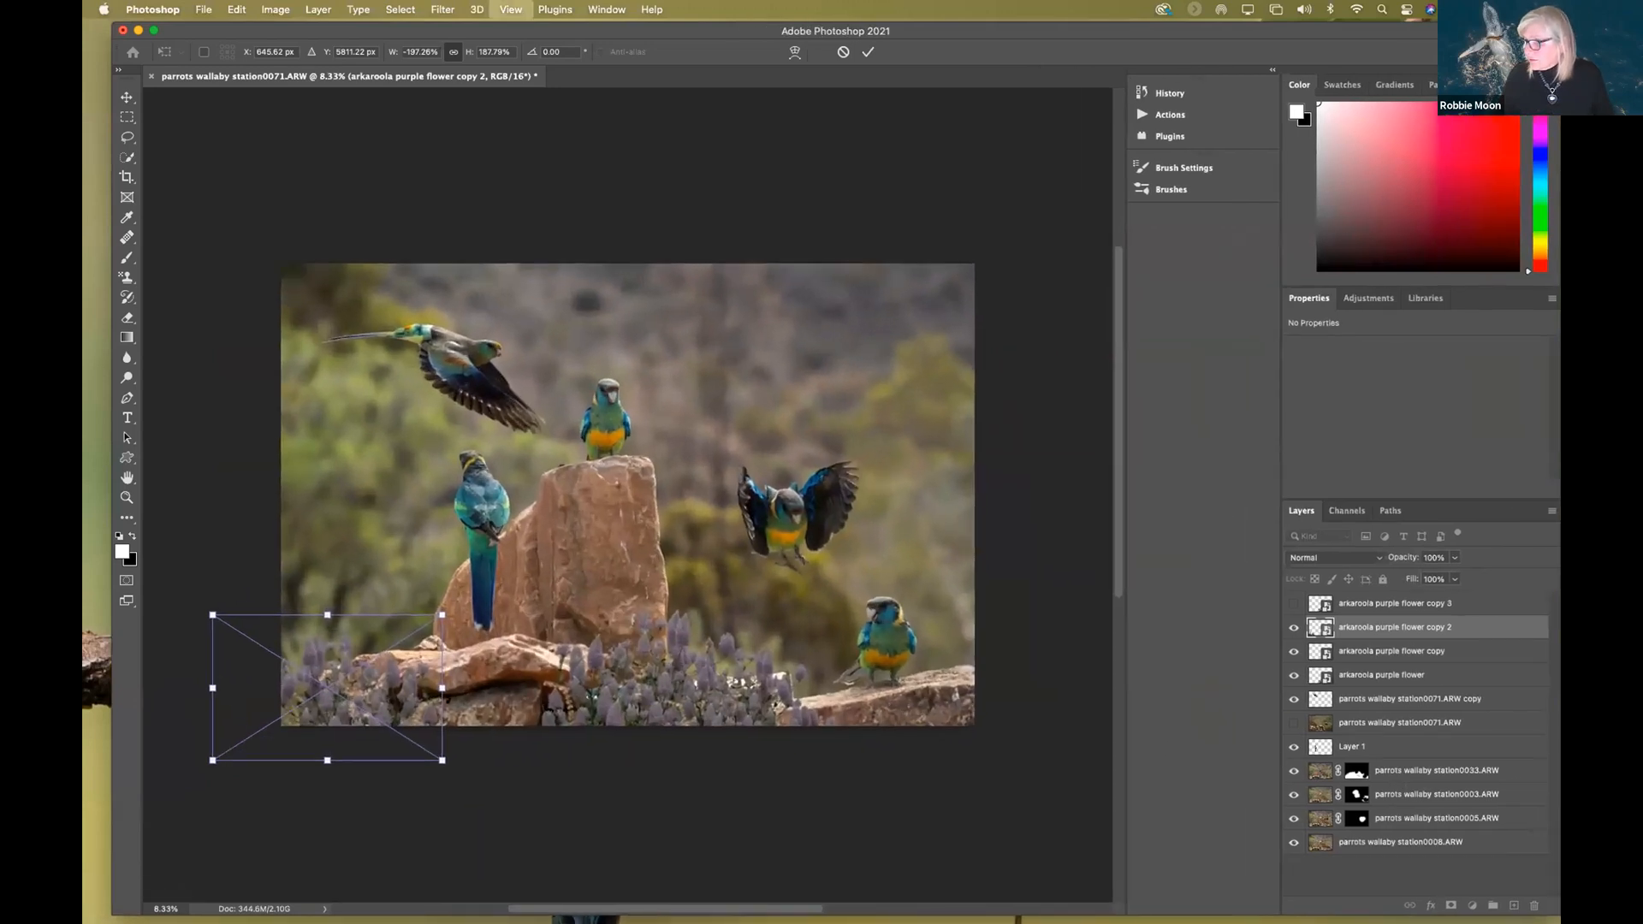
pyautogui.click(868, 51)
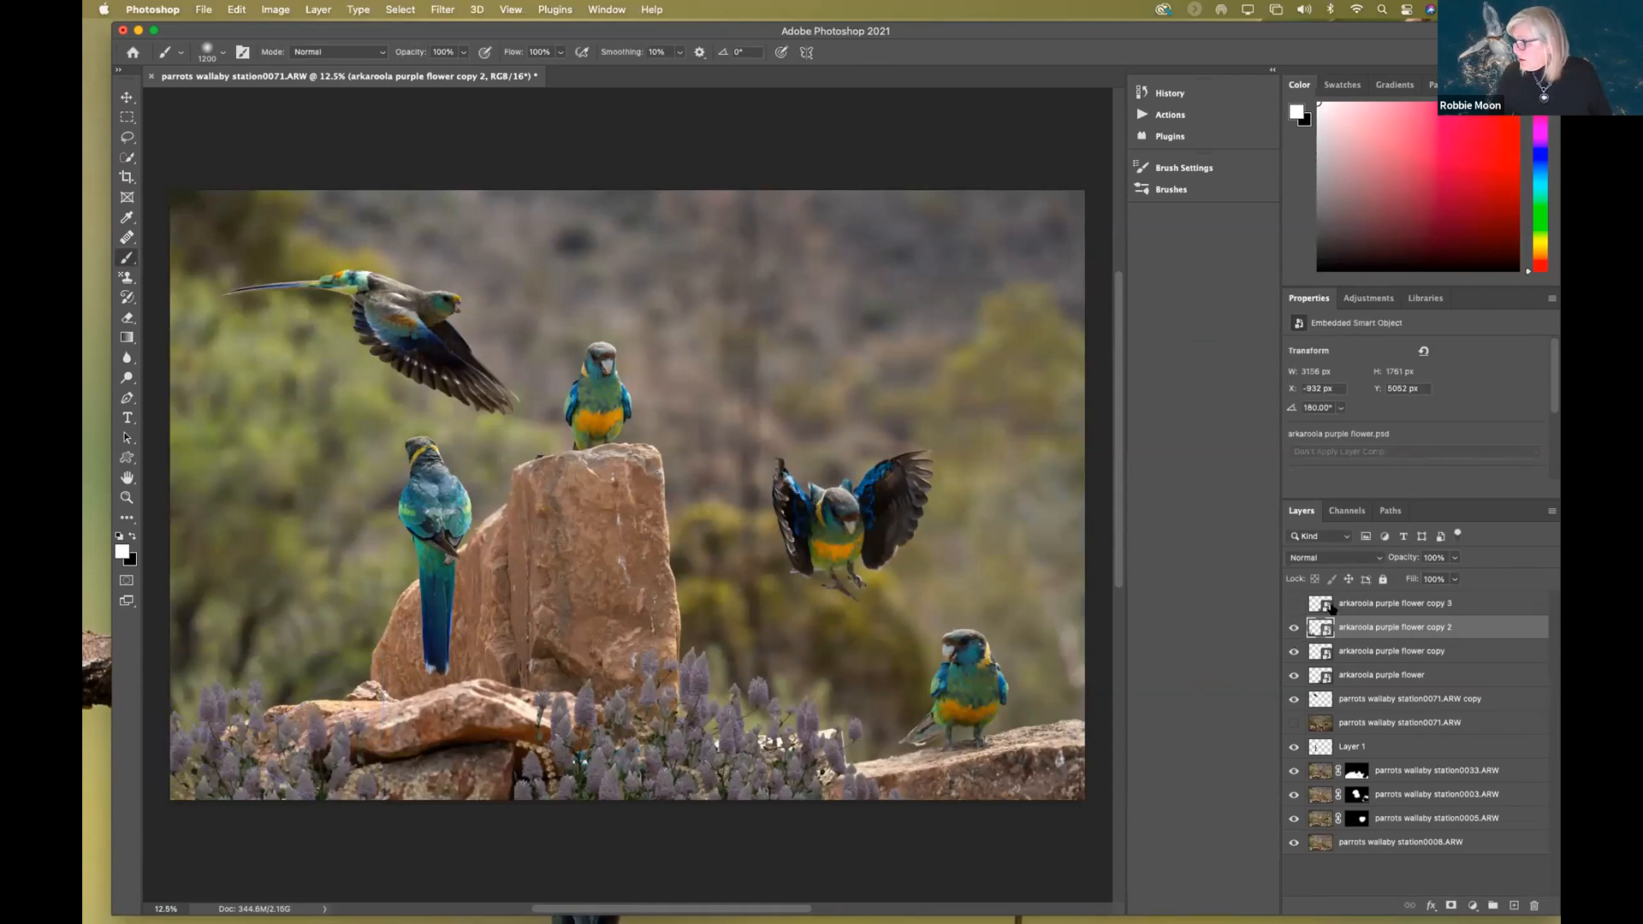
# - Show the third flower copy and move it down in front of the rock in the lower-right corner of the image
pyautogui.click(1390, 605)
pyautogui.press('super+t')
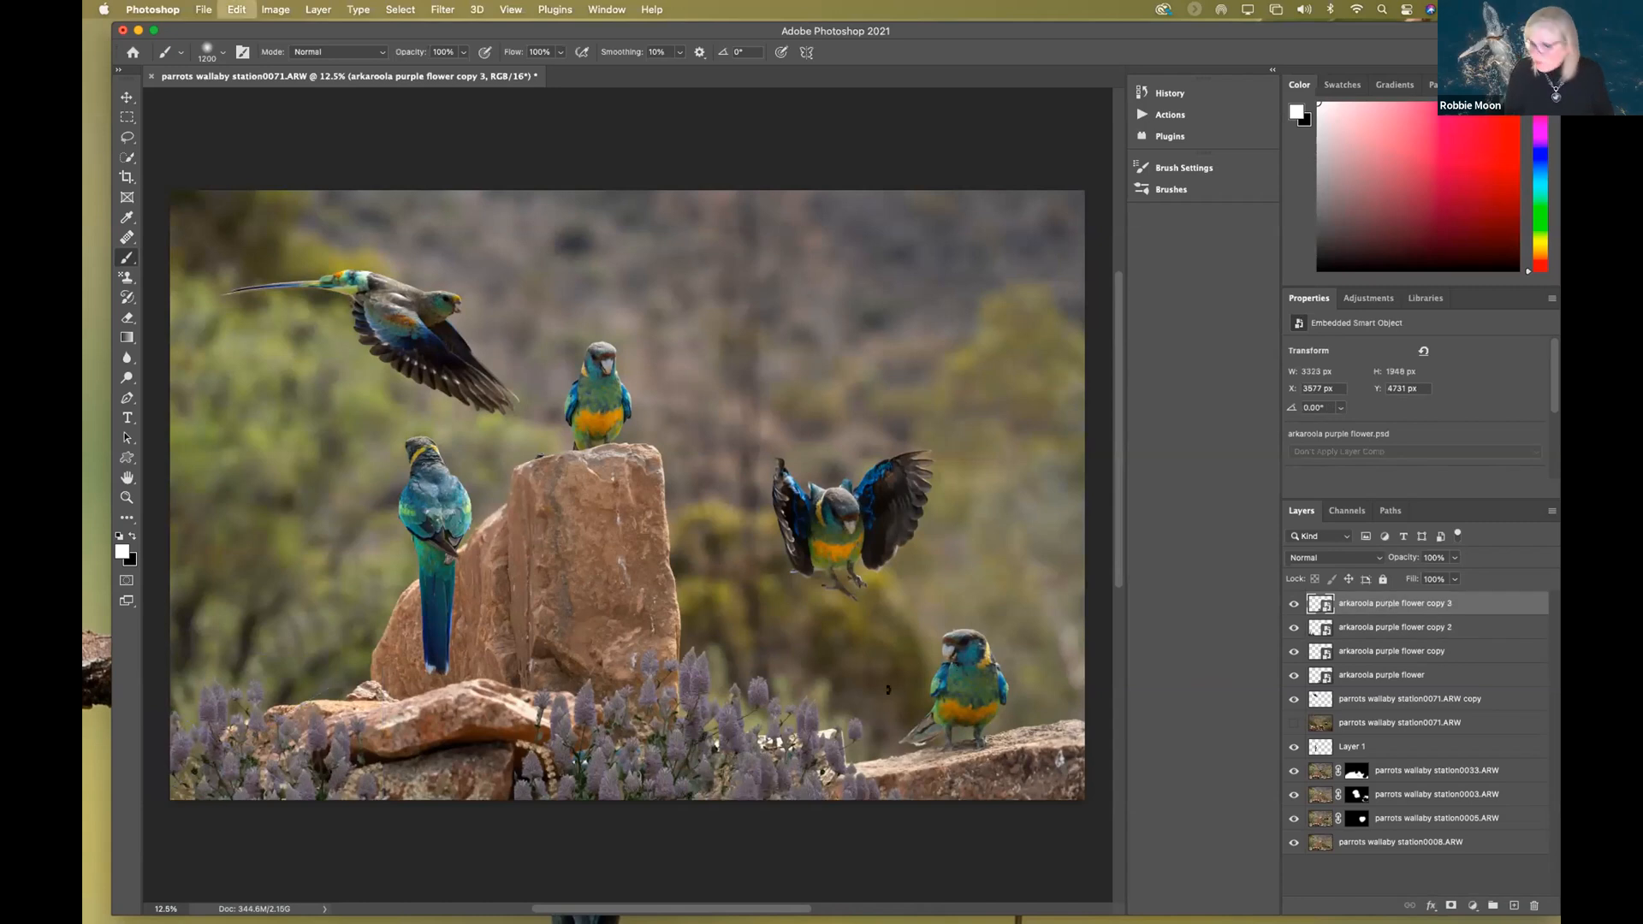
pyautogui.moveTo(732, 726); pyautogui.dragTo(1181, 804)
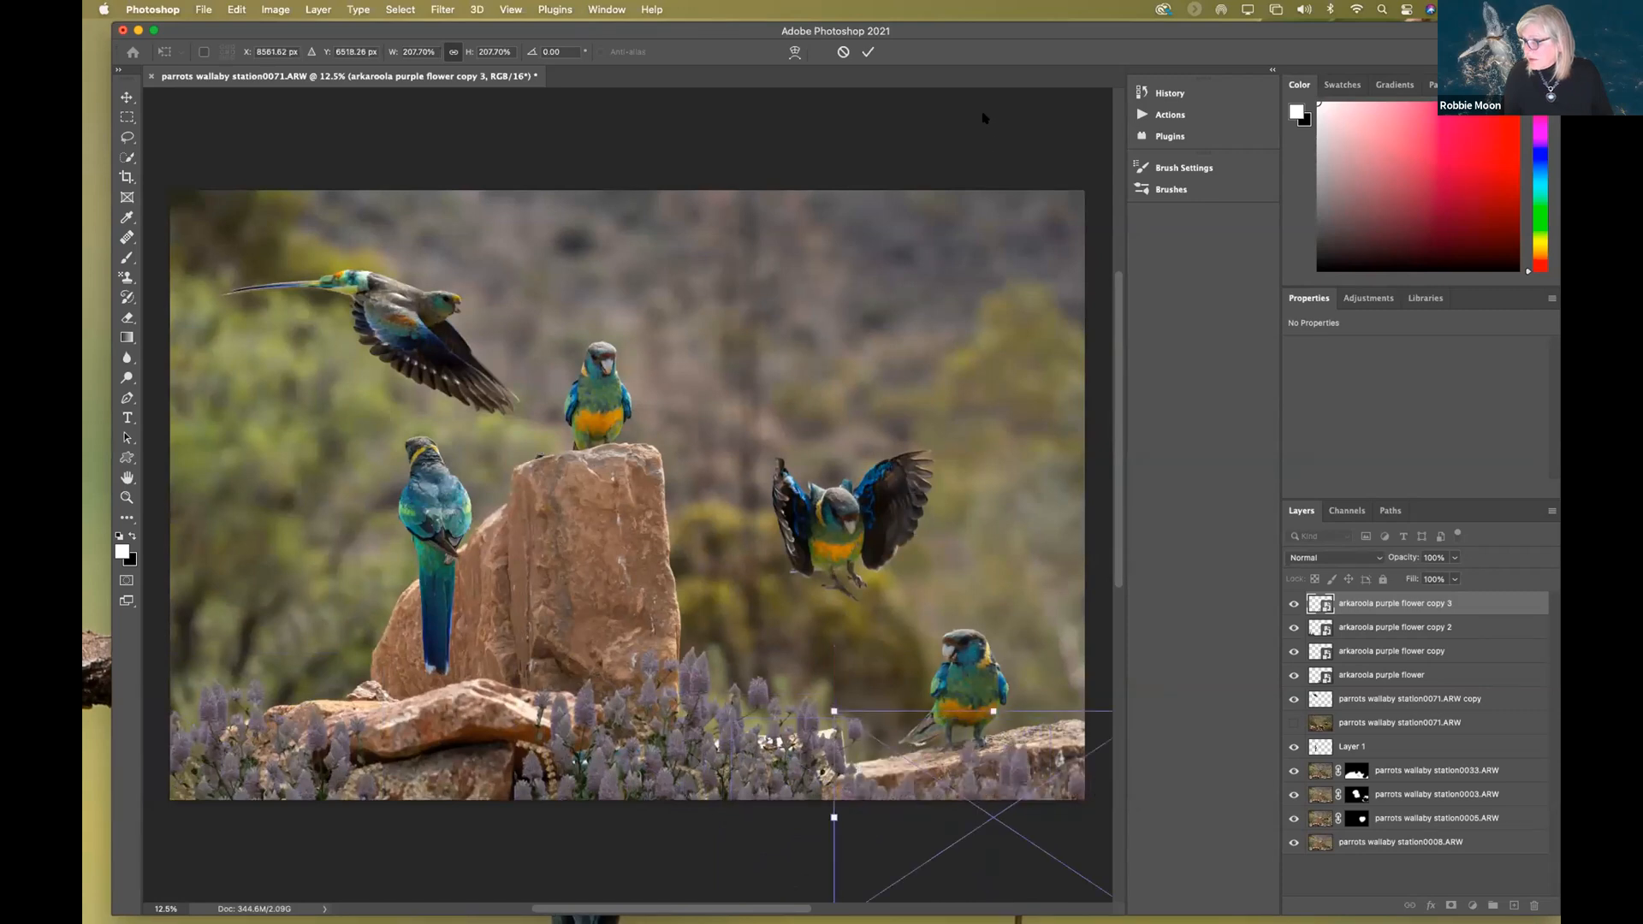
pyautogui.click(865, 52)
pyautogui.press('b')
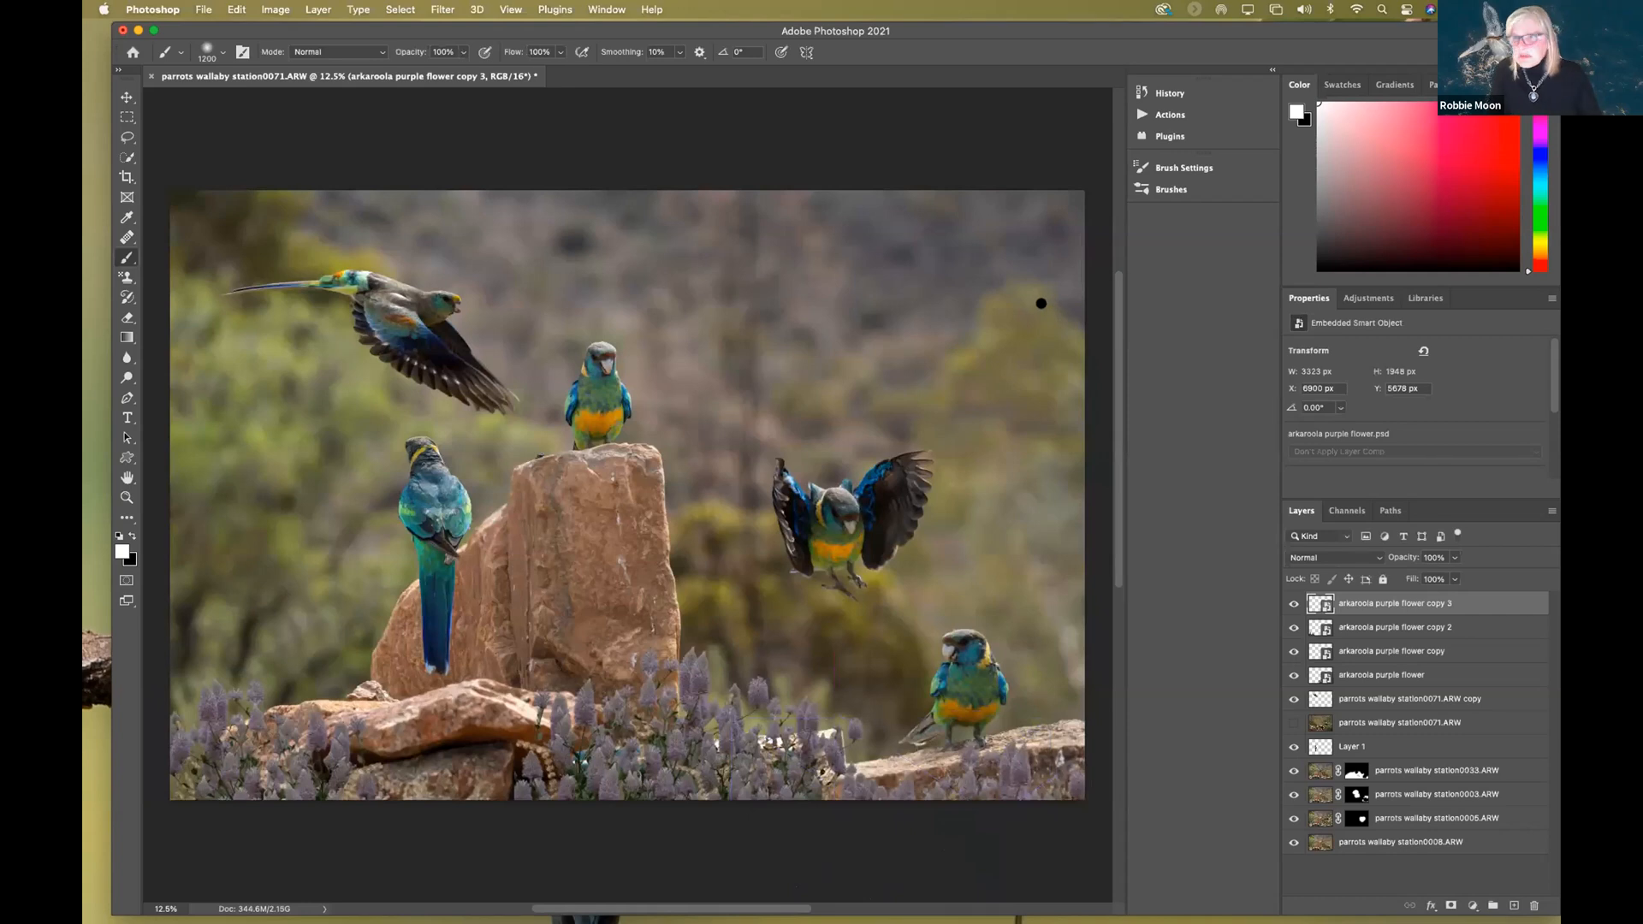
# - Merge all visible layers into a new layer on top and hide every layer beneath it
pyautogui.hscroll(2, 1041, 303)
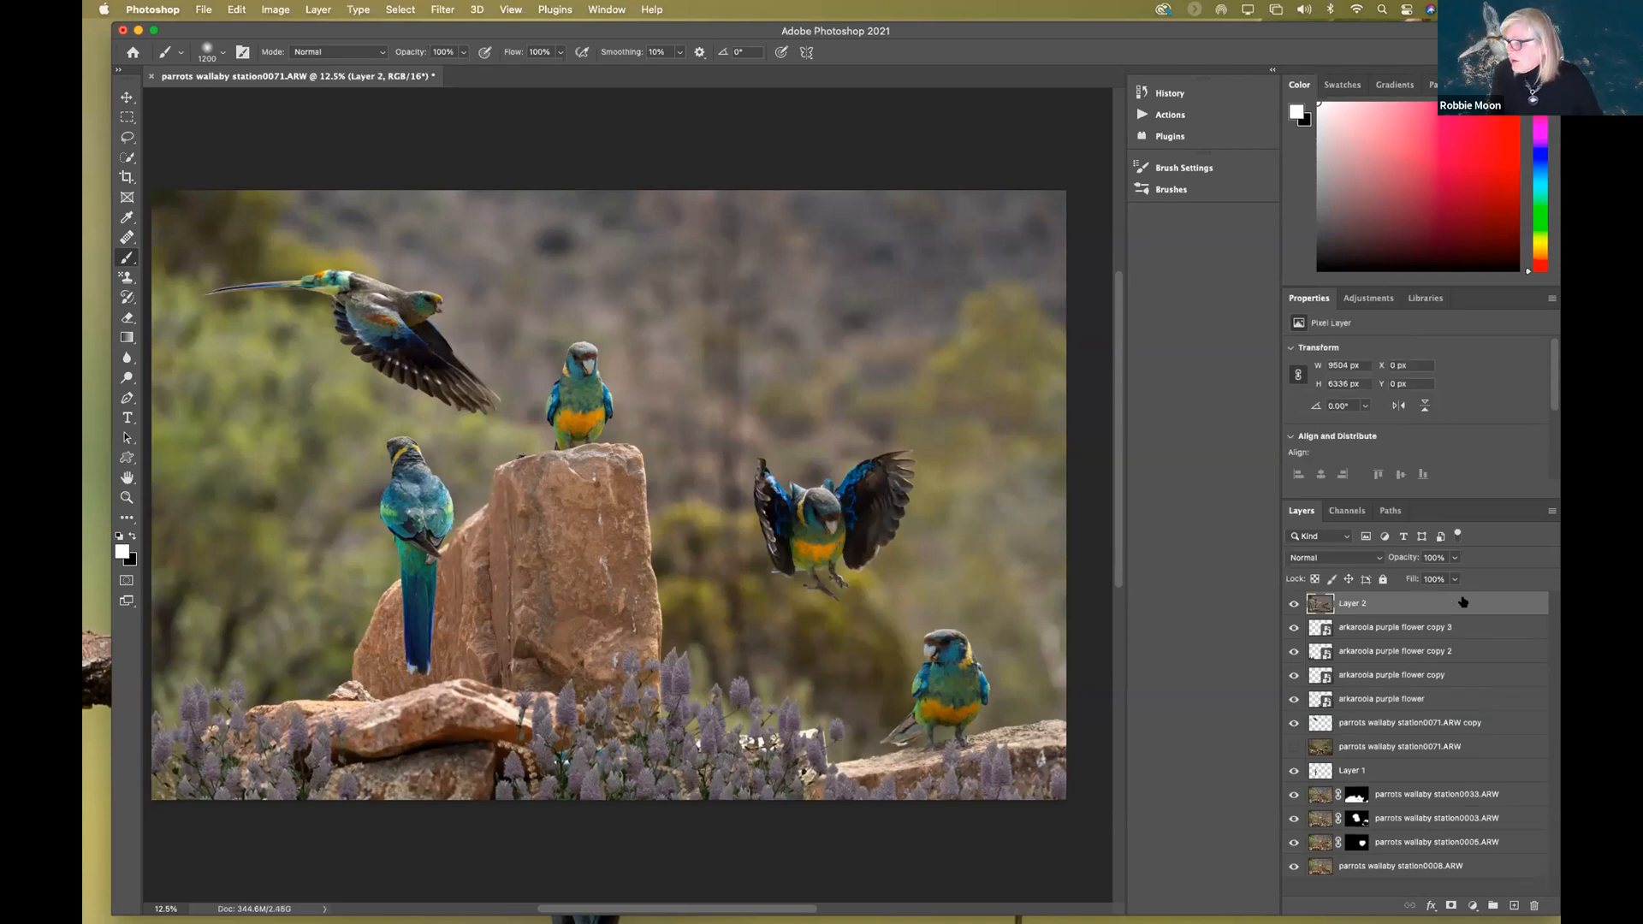
pyautogui.moveTo(1293, 629); pyautogui.dragTo(1284, 868)
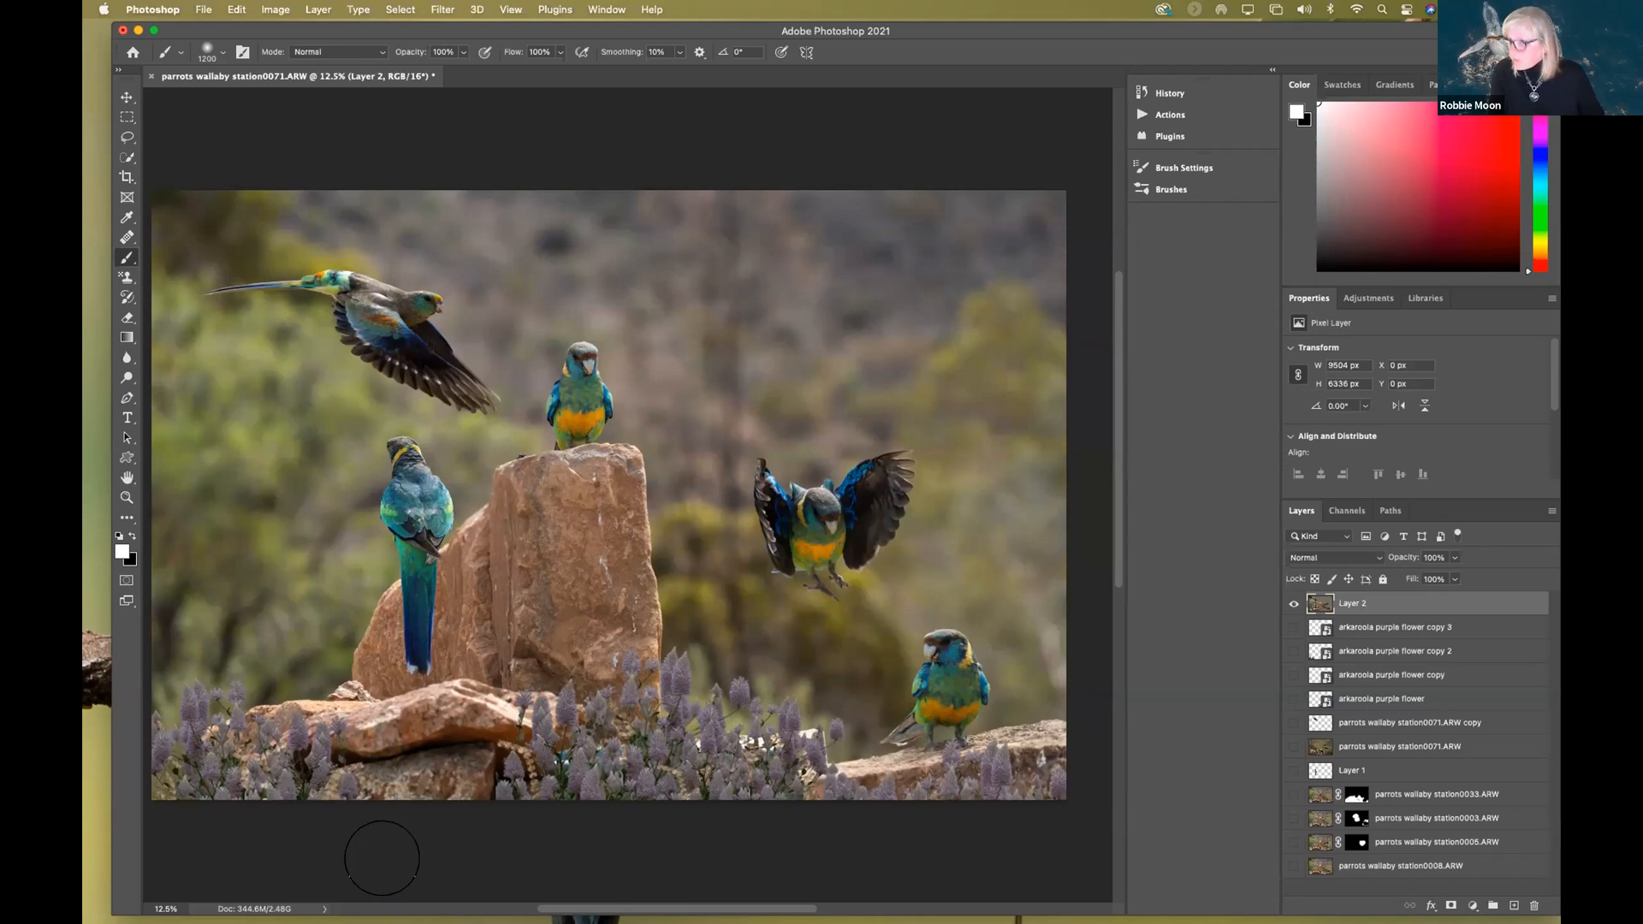
pyautogui.hotkey('ctrl', '-')
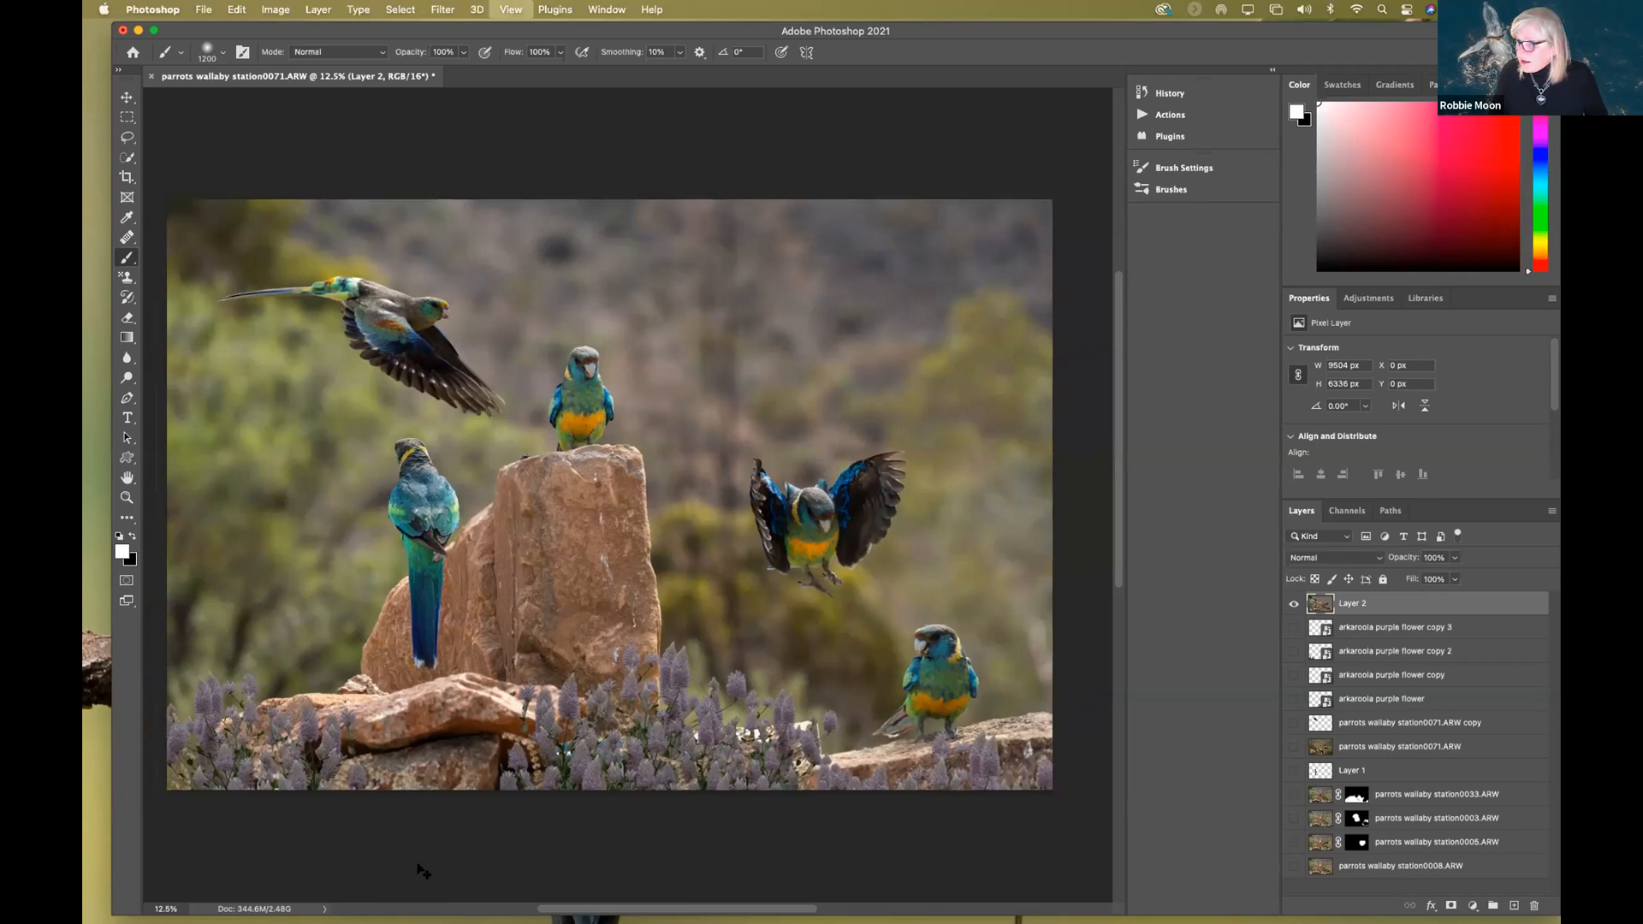
pyautogui.scroll(-1, 1082, 727)
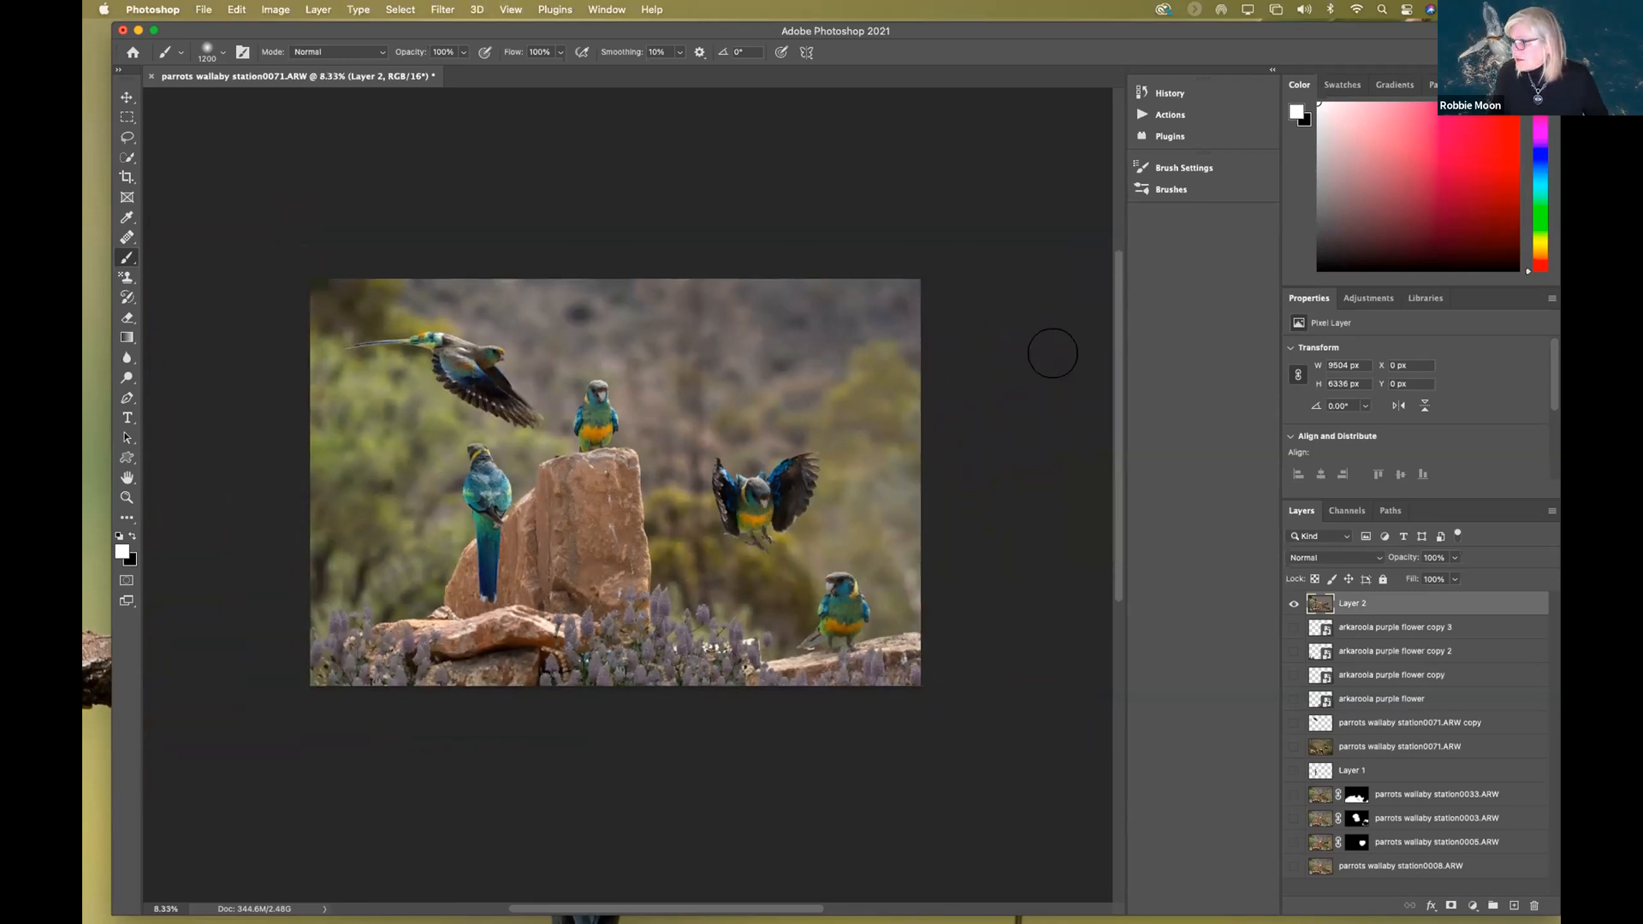
# - Create a new document from the recent Custom preset, 1920 x 1080 px at 300 pixels per centimetre
pyautogui.click(203, 10)
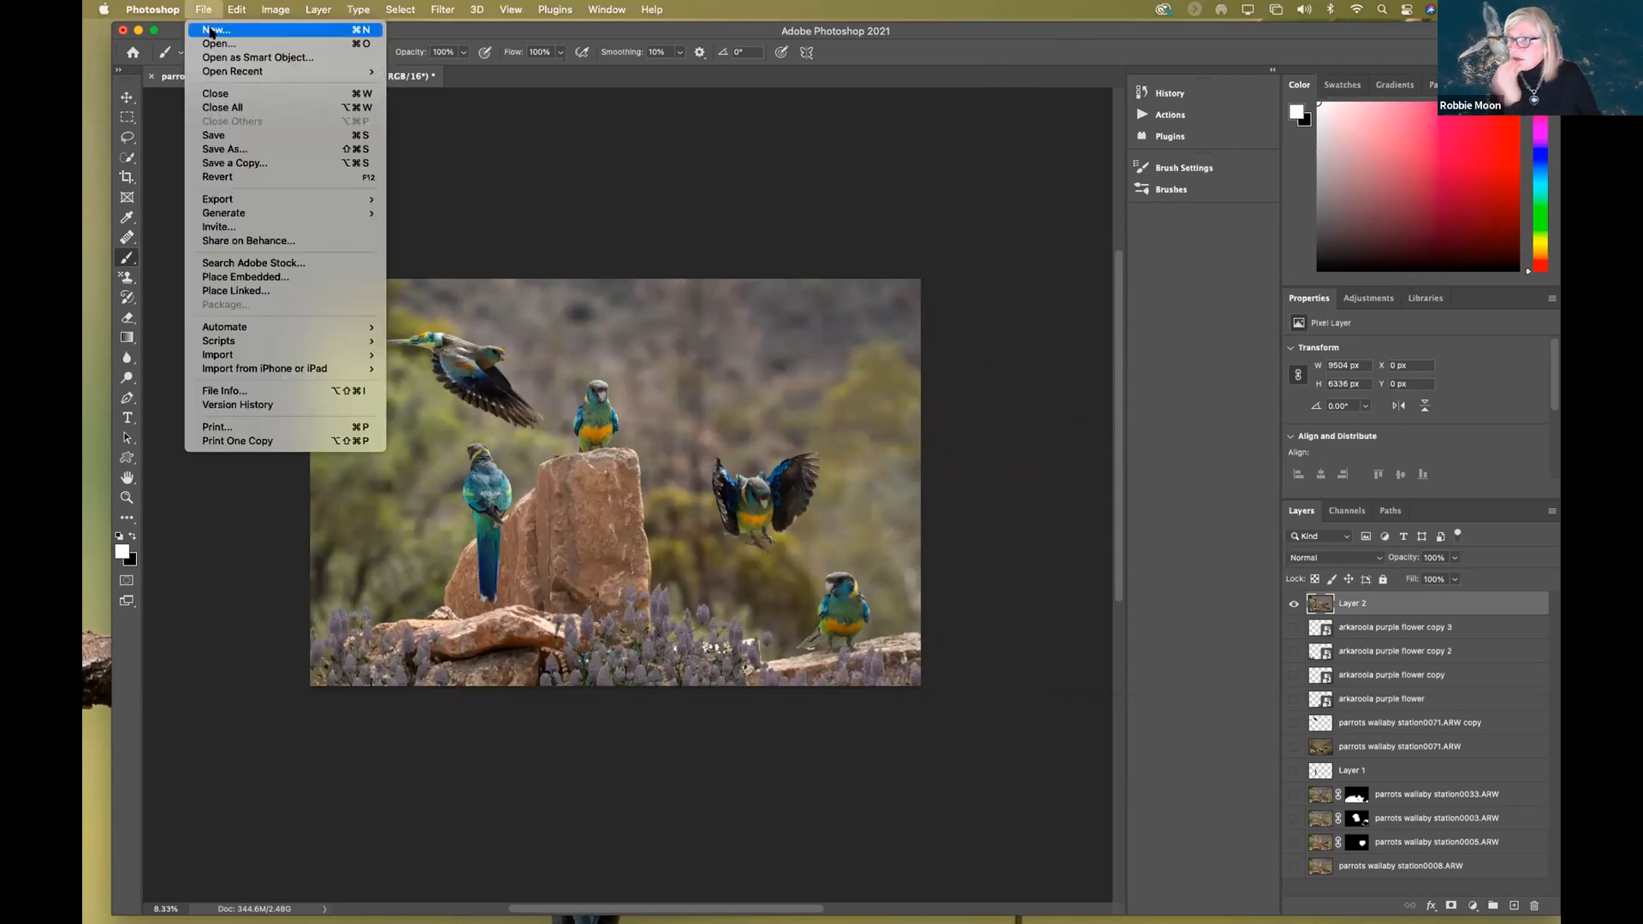
pyautogui.click(214, 30)
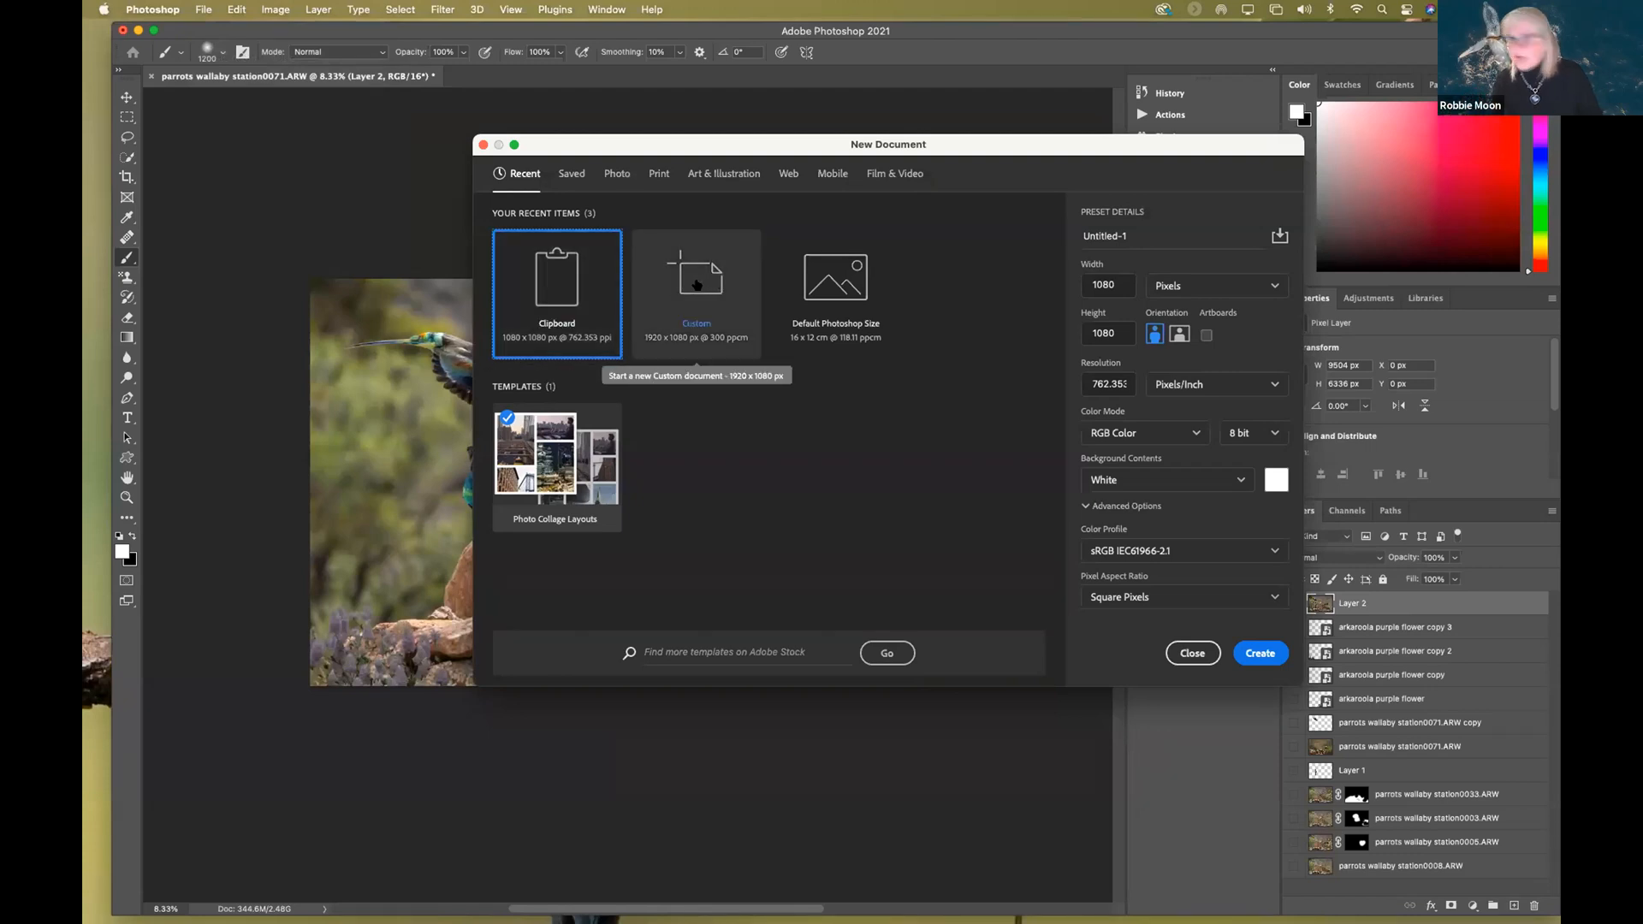
pyautogui.click(695, 285)
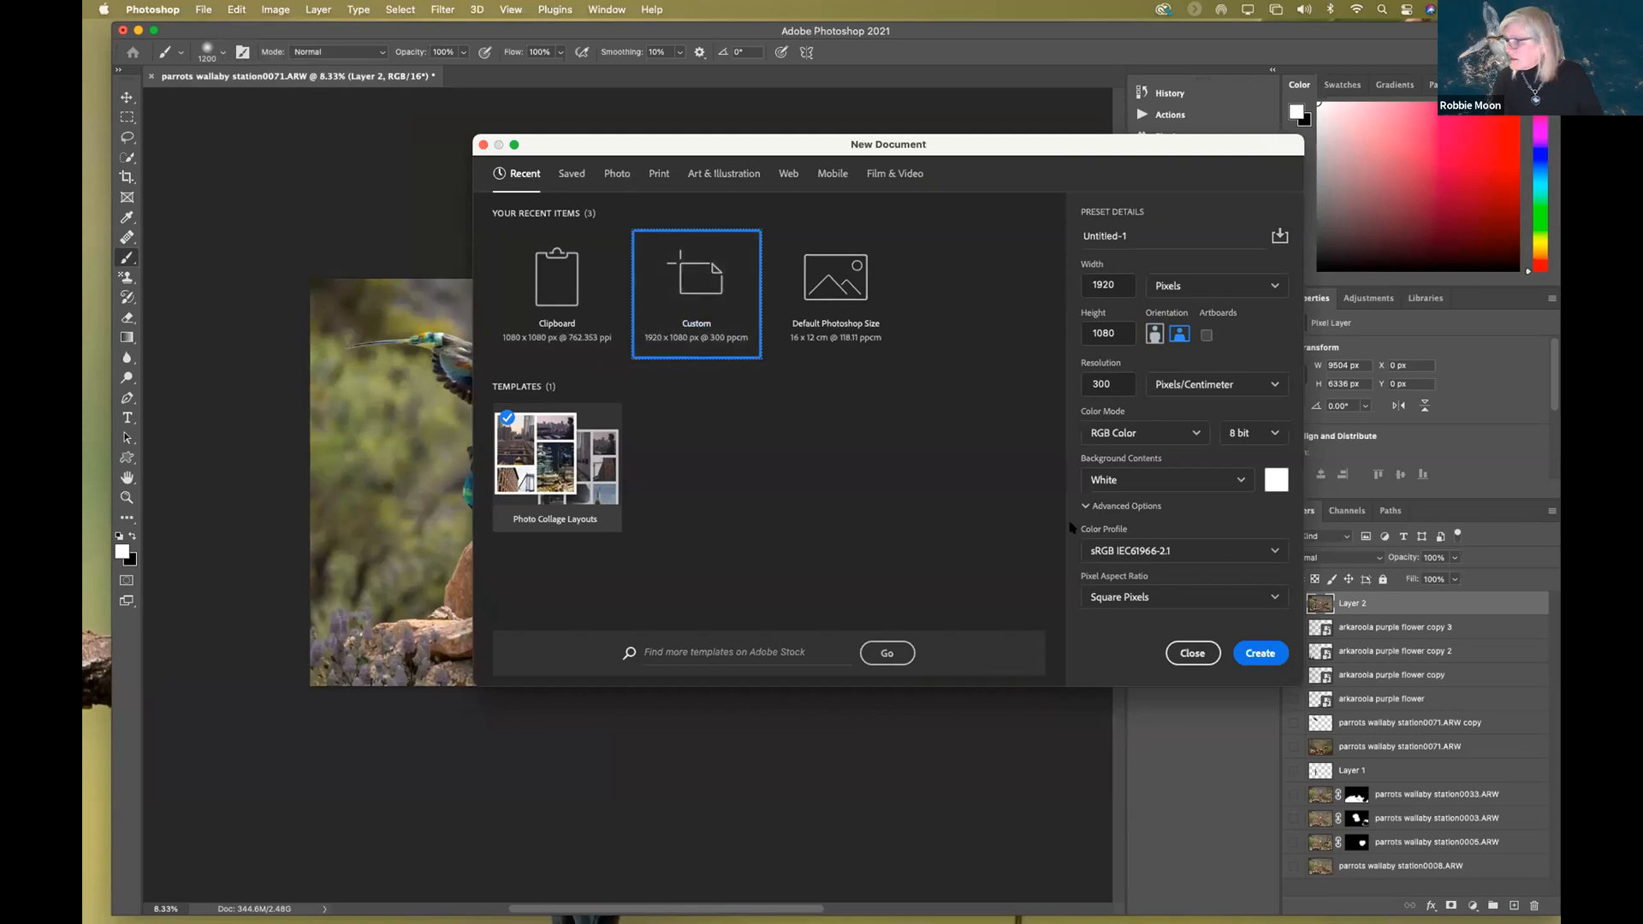
pyautogui.click(1264, 653)
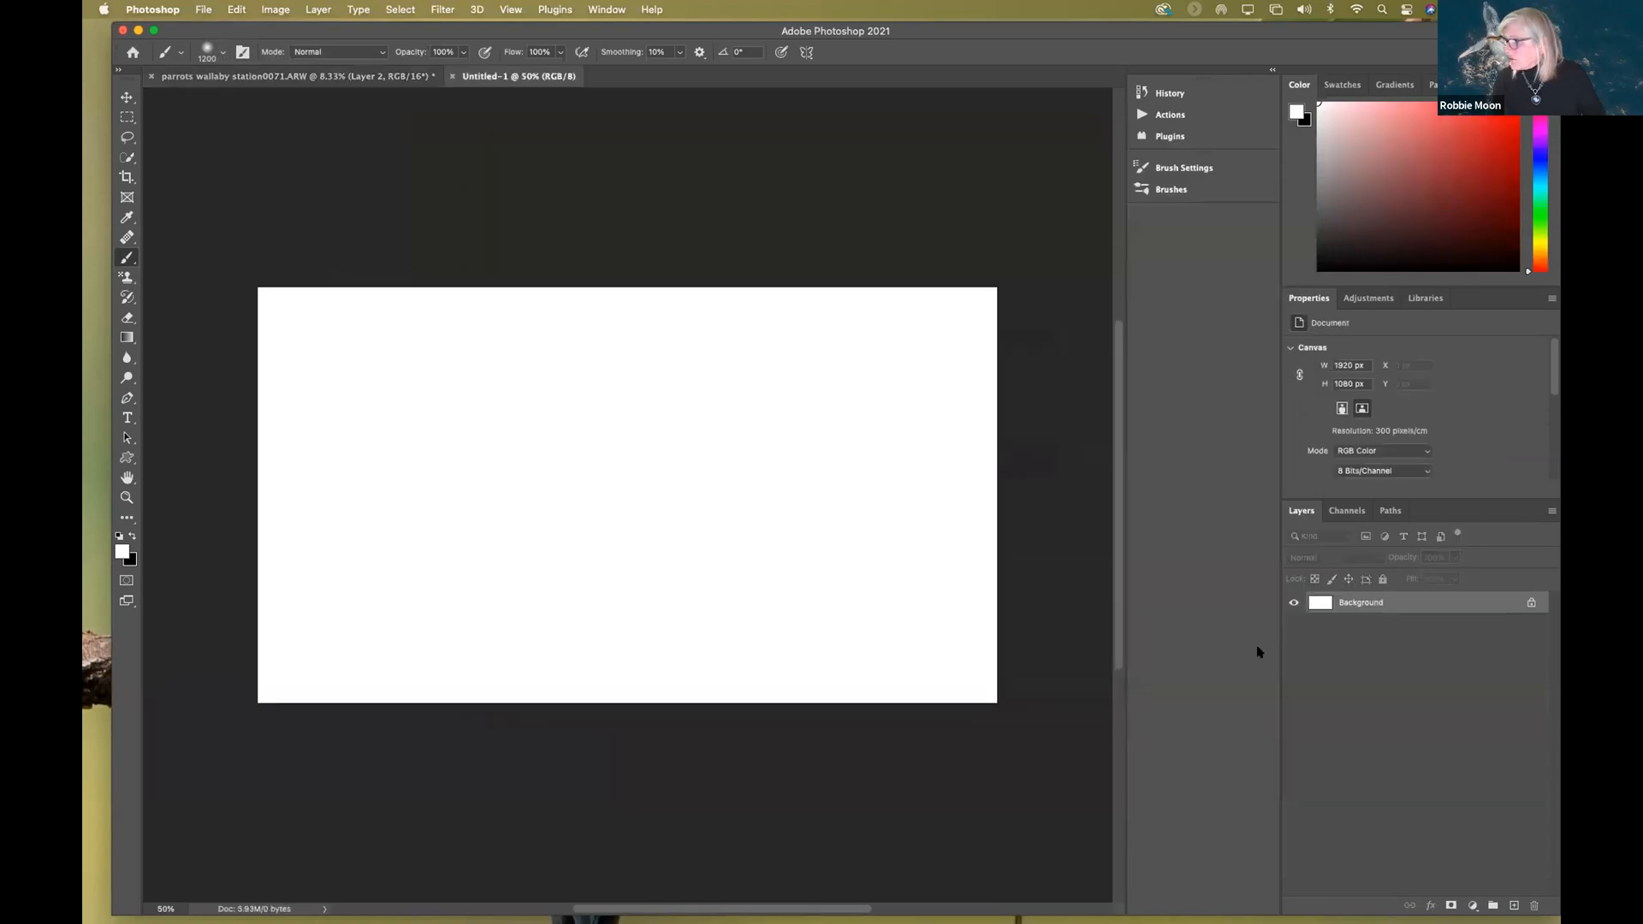
# - Copy the merged parrot layer into the new blank document, accepting the bit-depth difference
pyautogui.click(291, 77)
pyautogui.moveTo(1312, 599); pyautogui.dragTo(507, 448)
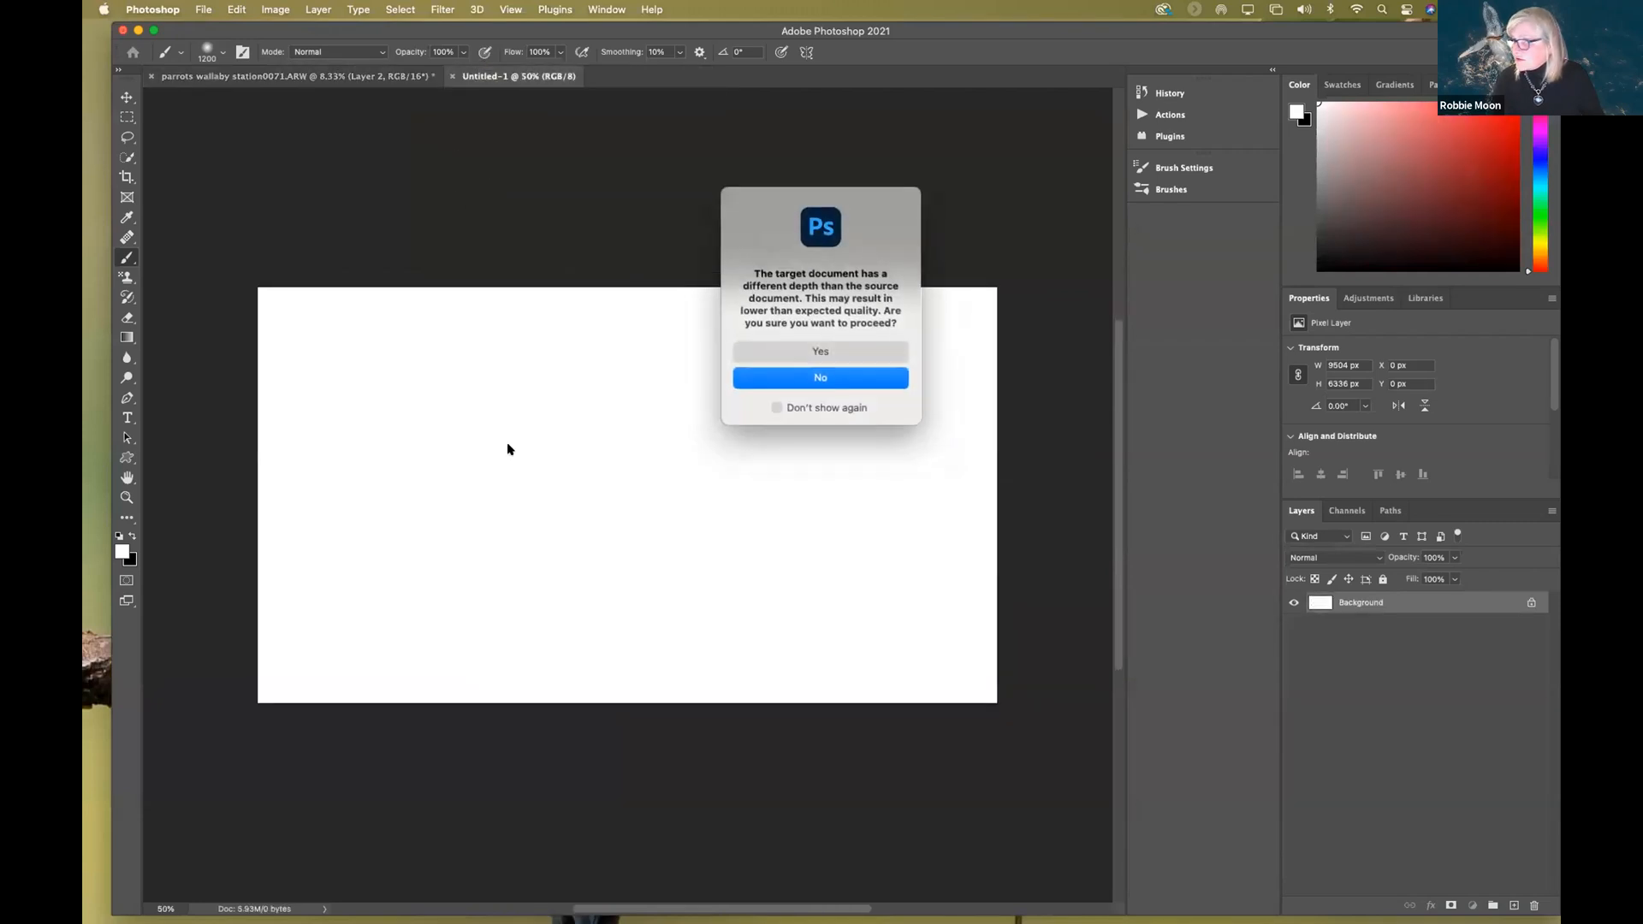
pyautogui.click(822, 353)
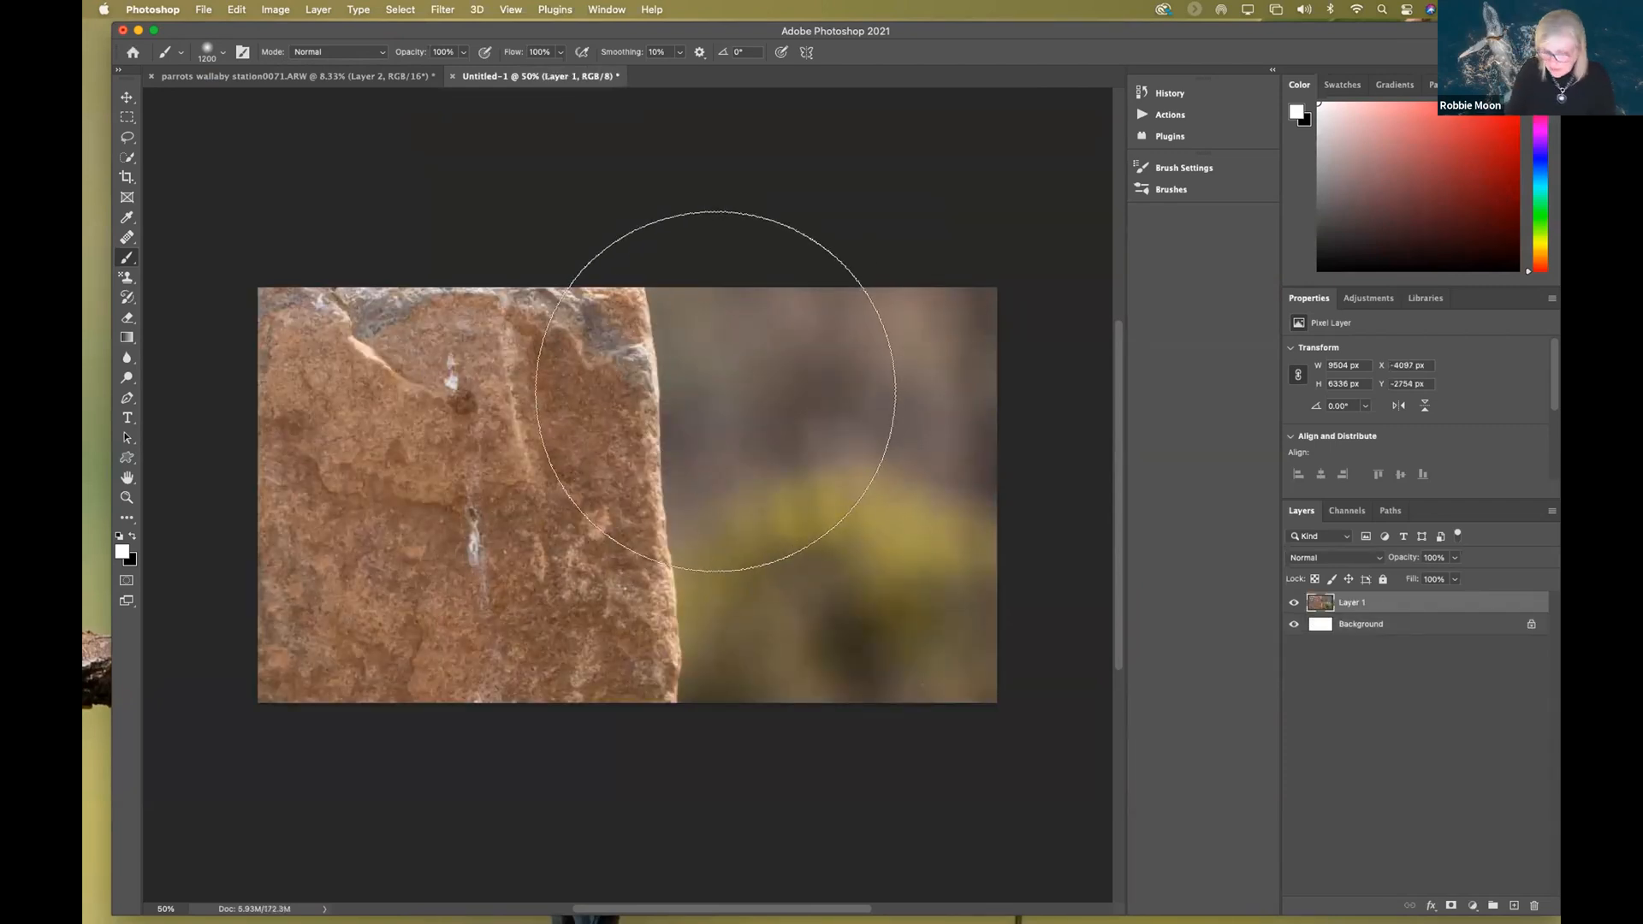
# - Shrink the copied parrot image to about 21.5% so that it roughly covers the canvas
pyautogui.press('super+t')
pyautogui.press('super+0')
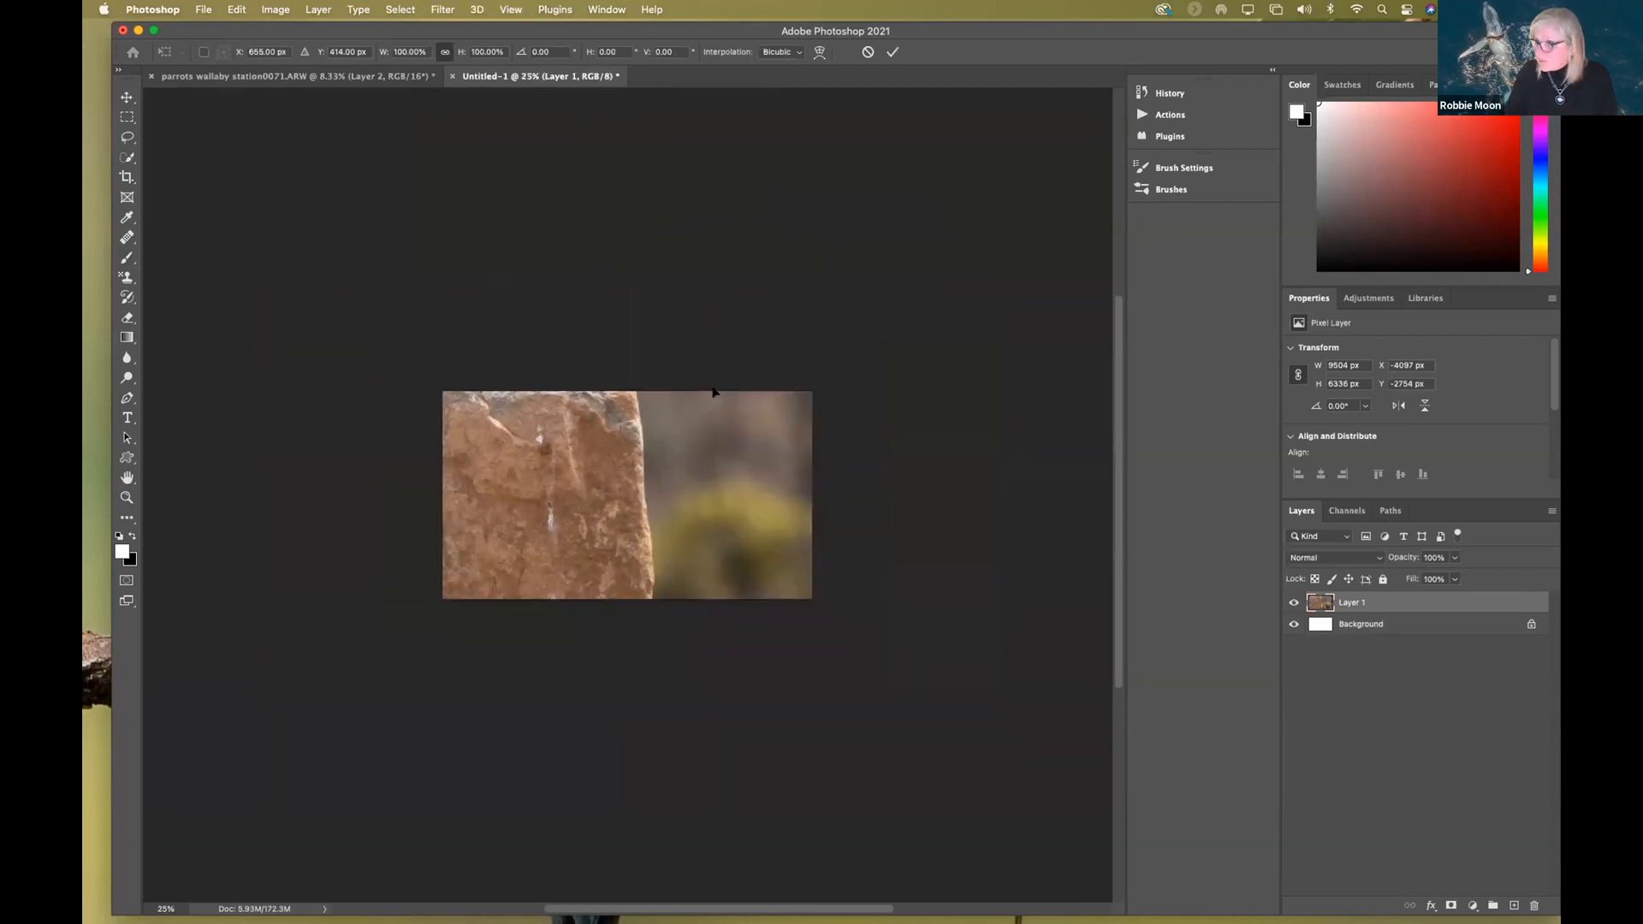
pyautogui.moveTo(901, 285); pyautogui.dragTo(691, 430)
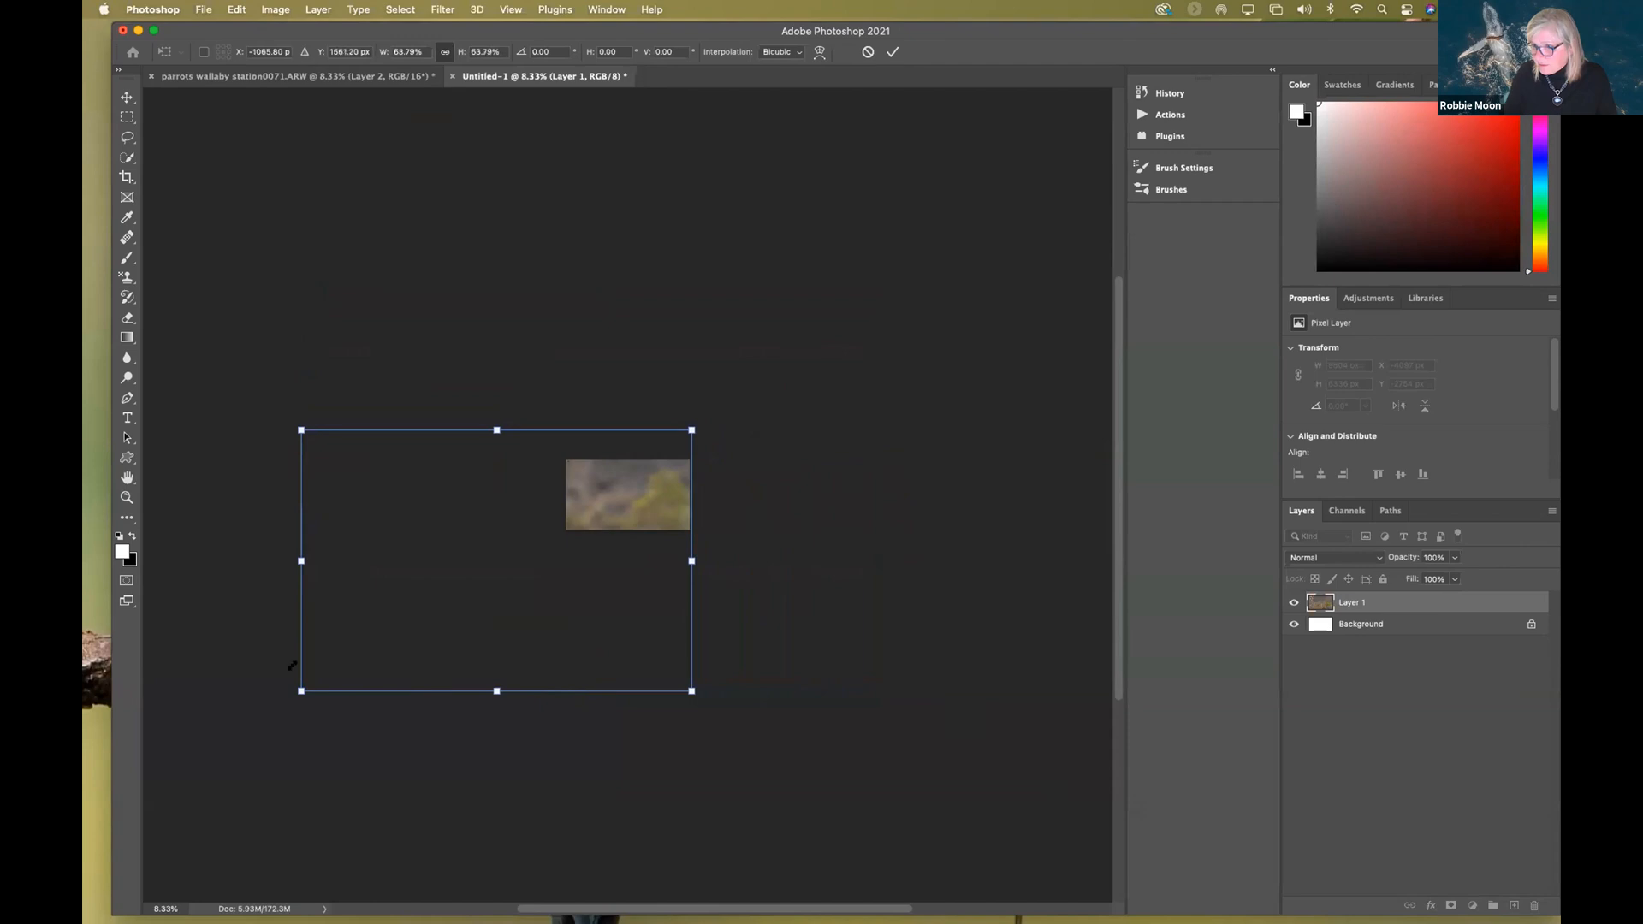
pyautogui.moveTo(296, 681); pyautogui.dragTo(535, 504)
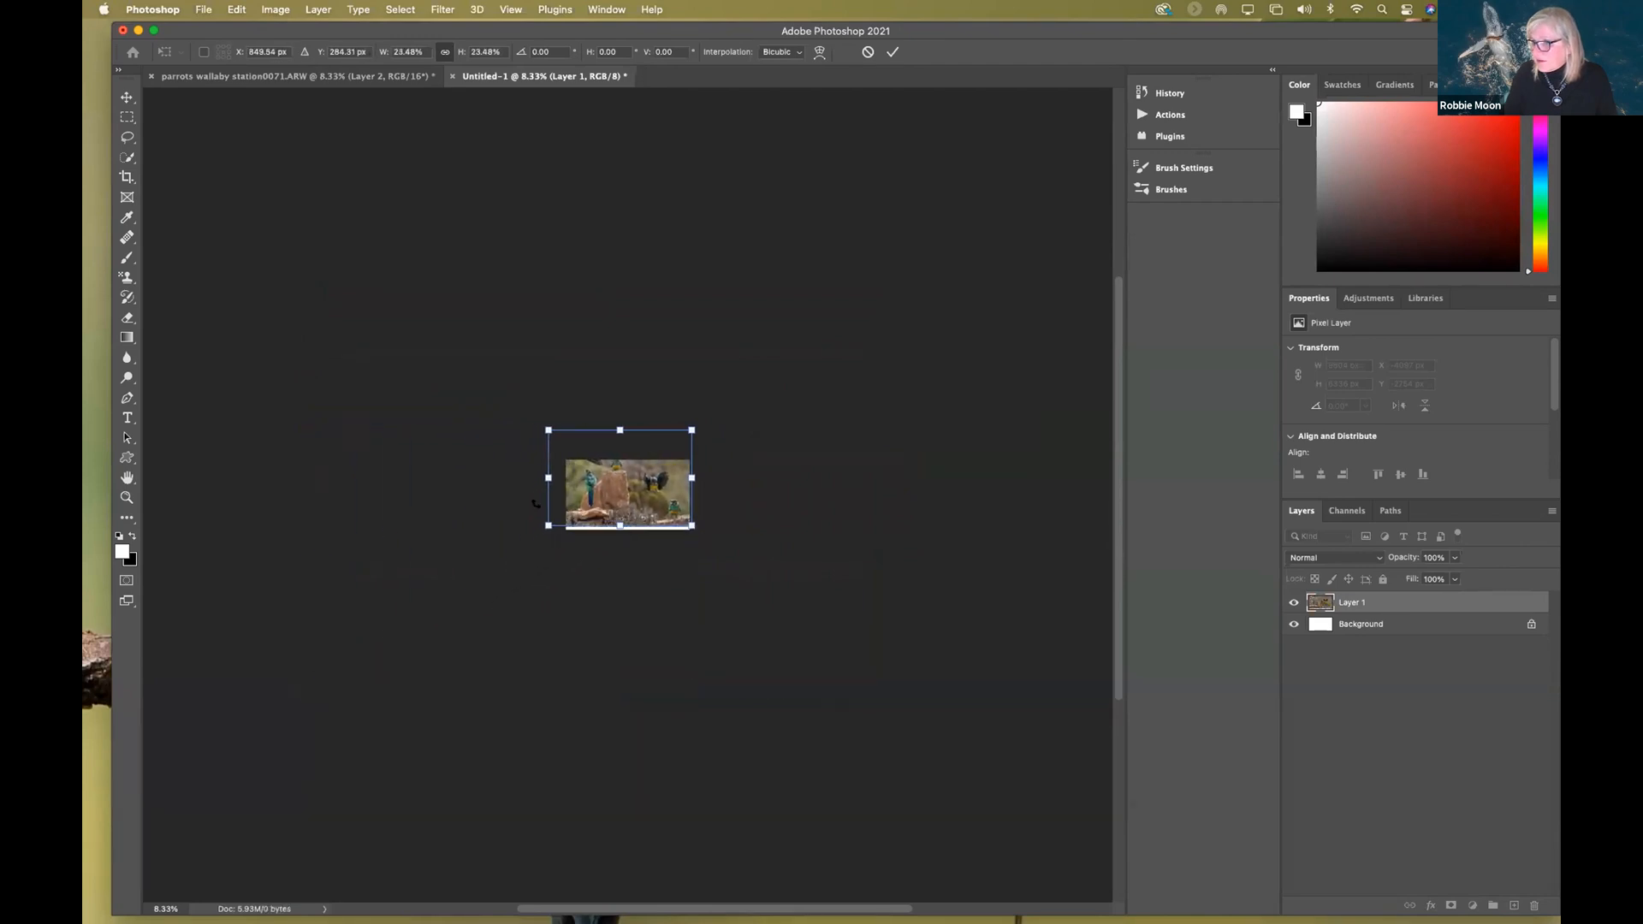
pyautogui.moveTo(548, 419); pyautogui.dragTo(560, 437)
pyautogui.press('super+plus')
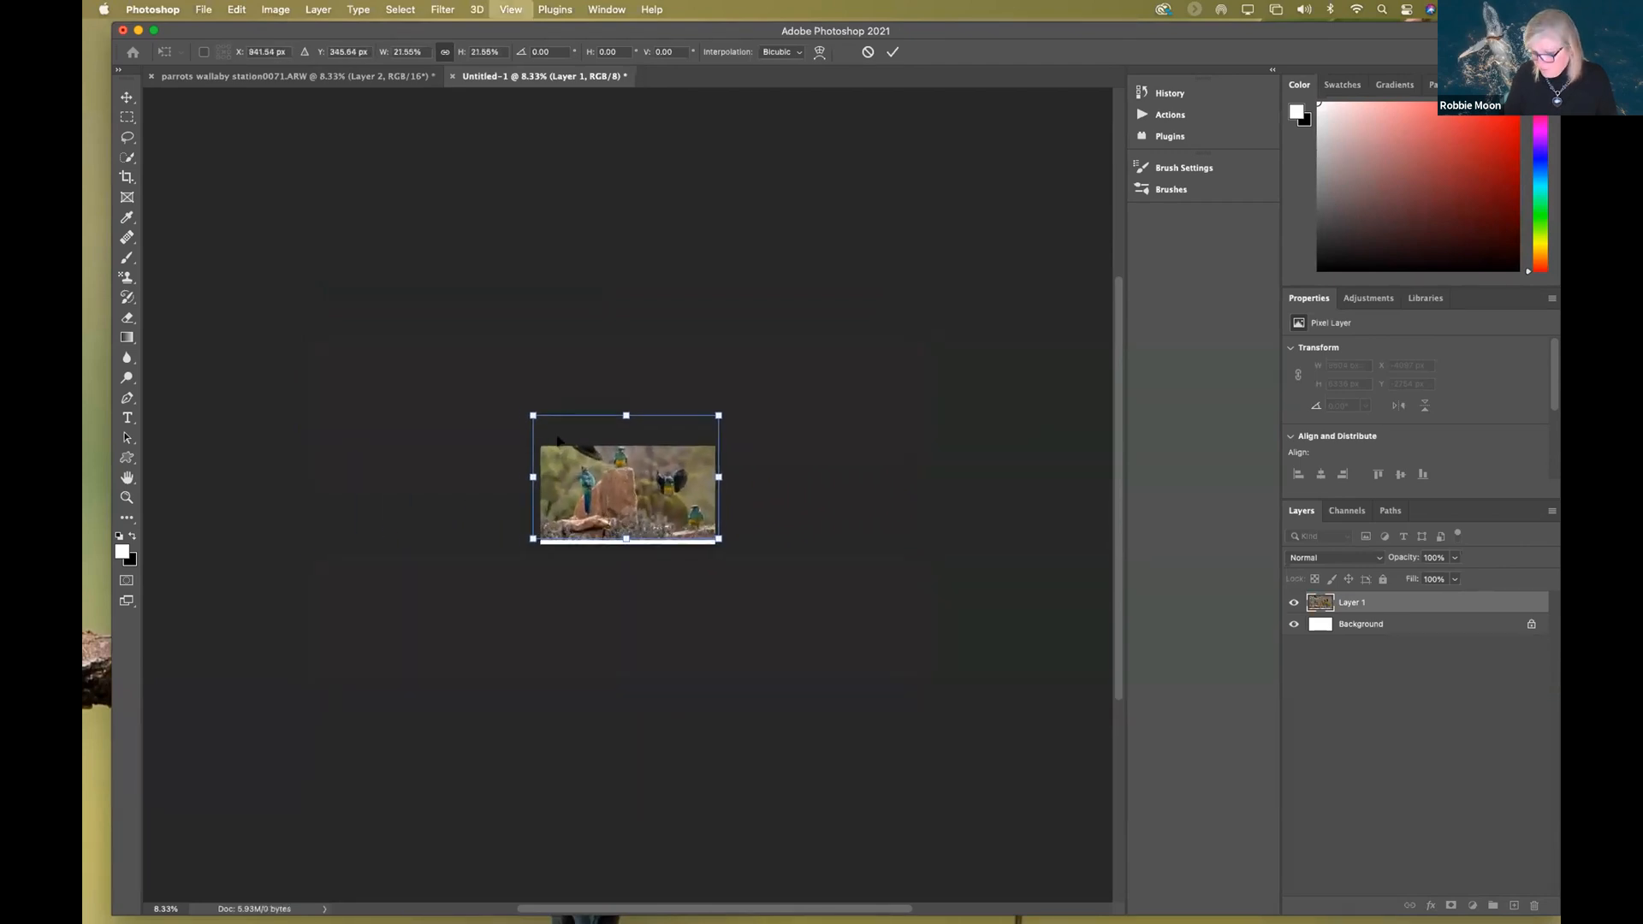
pyautogui.press('super+plus')
pyautogui.press('super+plus')
# - Scale the parrot image to about 17% and fit it to the canvas height against the left edge
pyautogui.moveTo(226, 158); pyautogui.dragTo(461, 404)
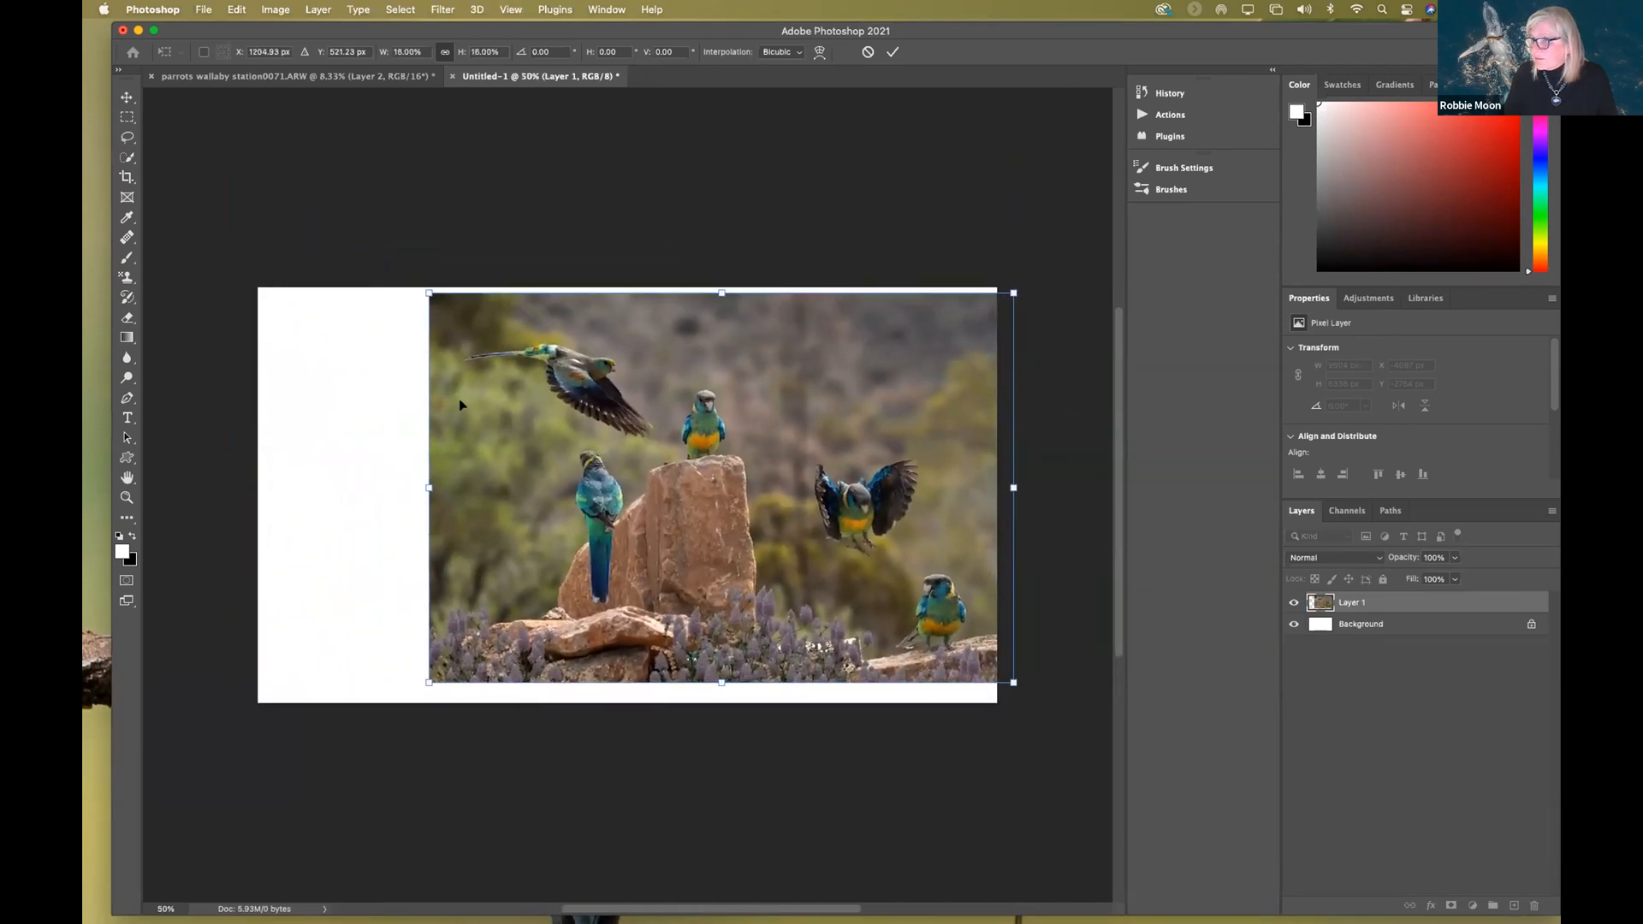
pyautogui.moveTo(411, 282); pyautogui.dragTo(413, 283)
pyautogui.moveTo(507, 345); pyautogui.dragTo(362, 347)
pyautogui.moveTo(859, 687); pyautogui.dragTo(885, 704)
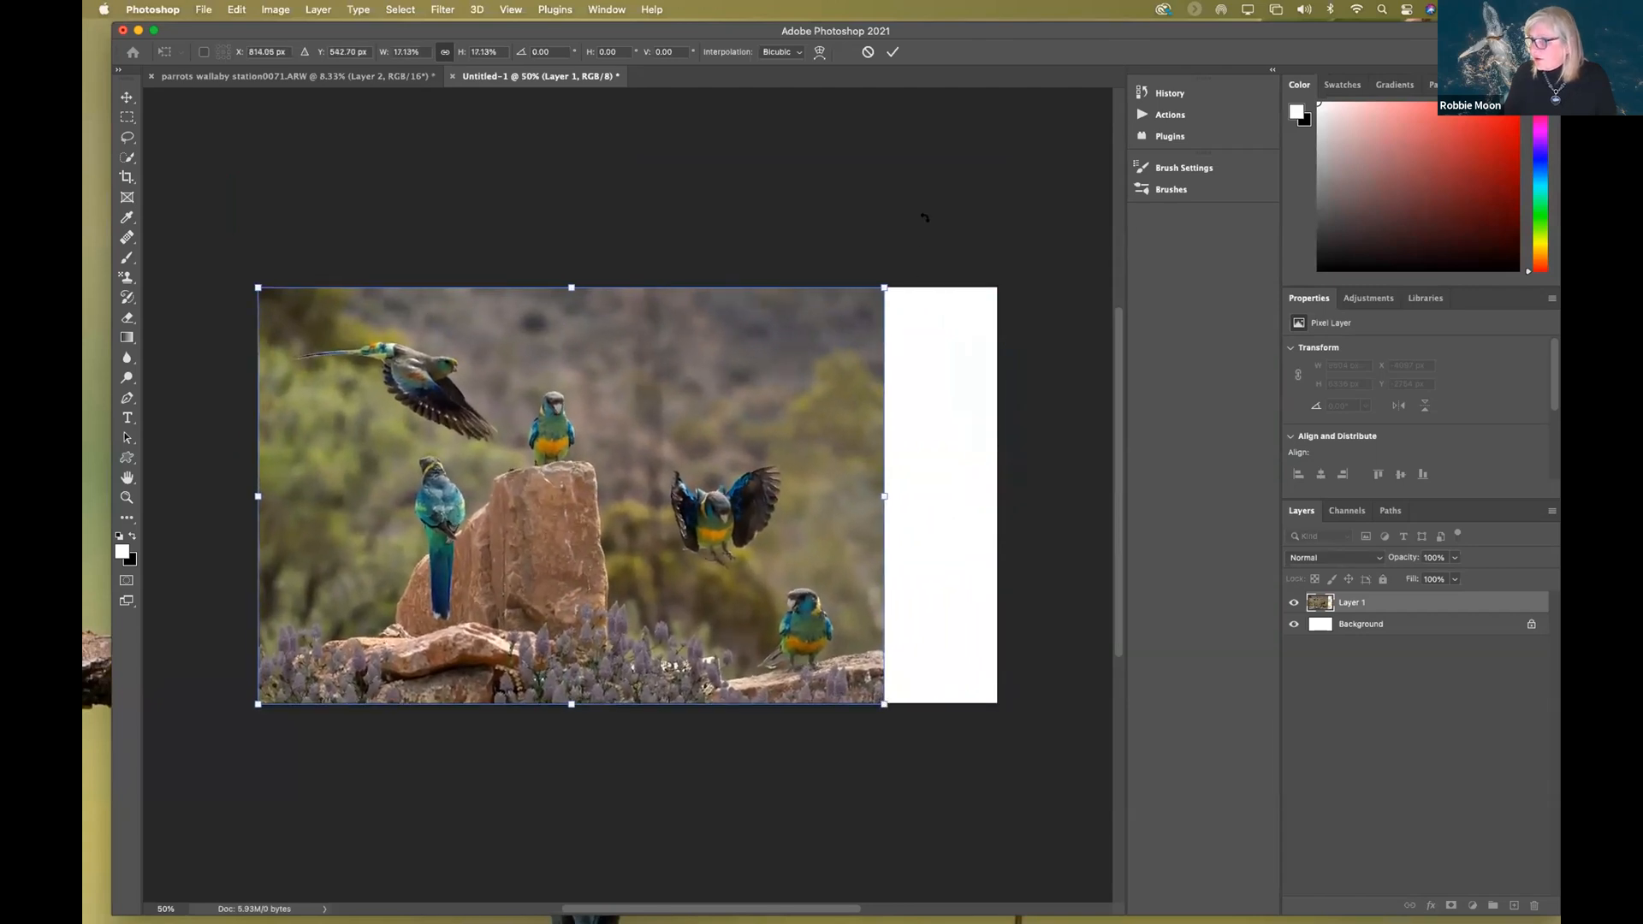
pyautogui.click(893, 52)
# - Reduce the brush size to 800 px
pyautogui.press('b')
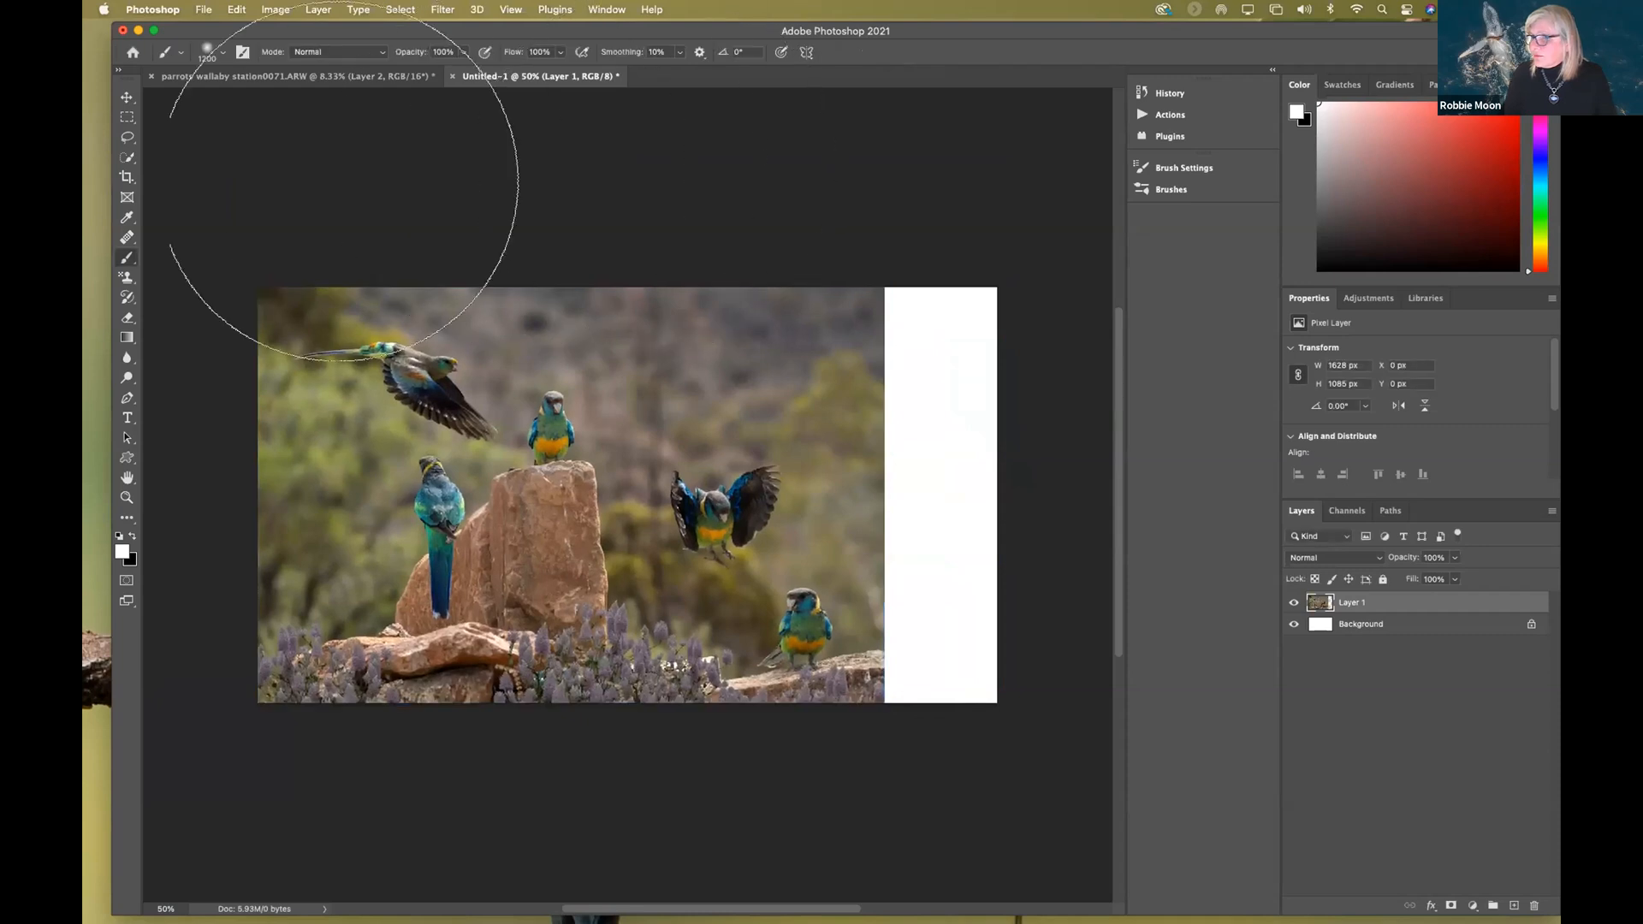
pyautogui.press('[')
pyautogui.press('[')
pyautogui.press('[')
pyautogui.press('[')
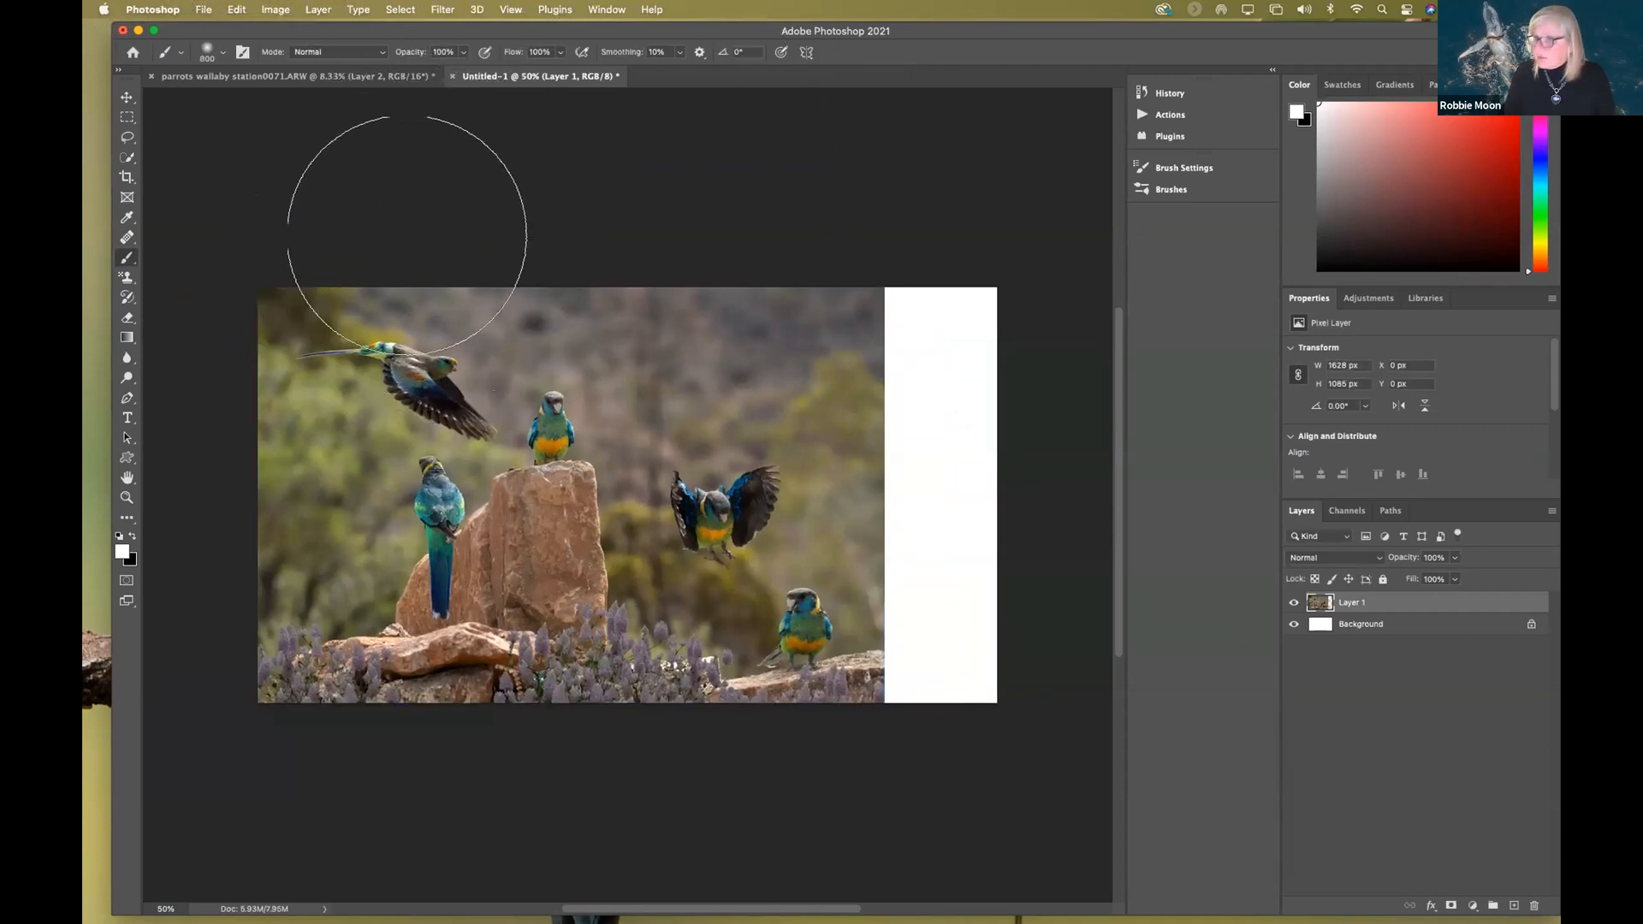
# - Crop the canvas to the parrot image, removing the empty white strip on its right side
pyautogui.click(127, 176)
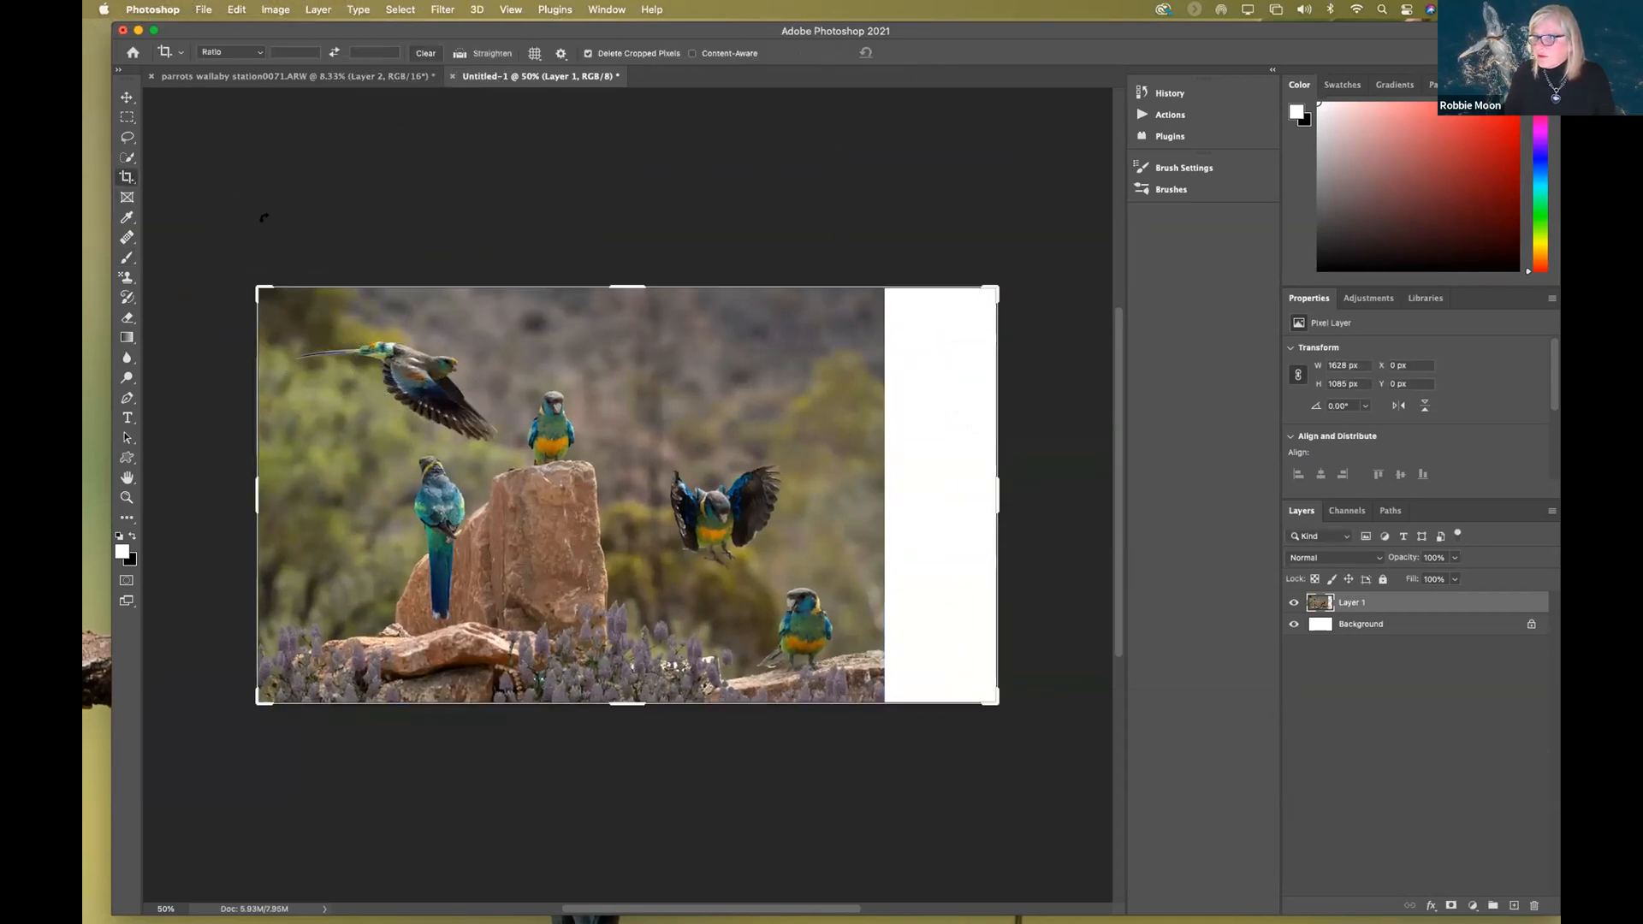
pyautogui.moveTo(994, 495); pyautogui.dragTo(941, 505)
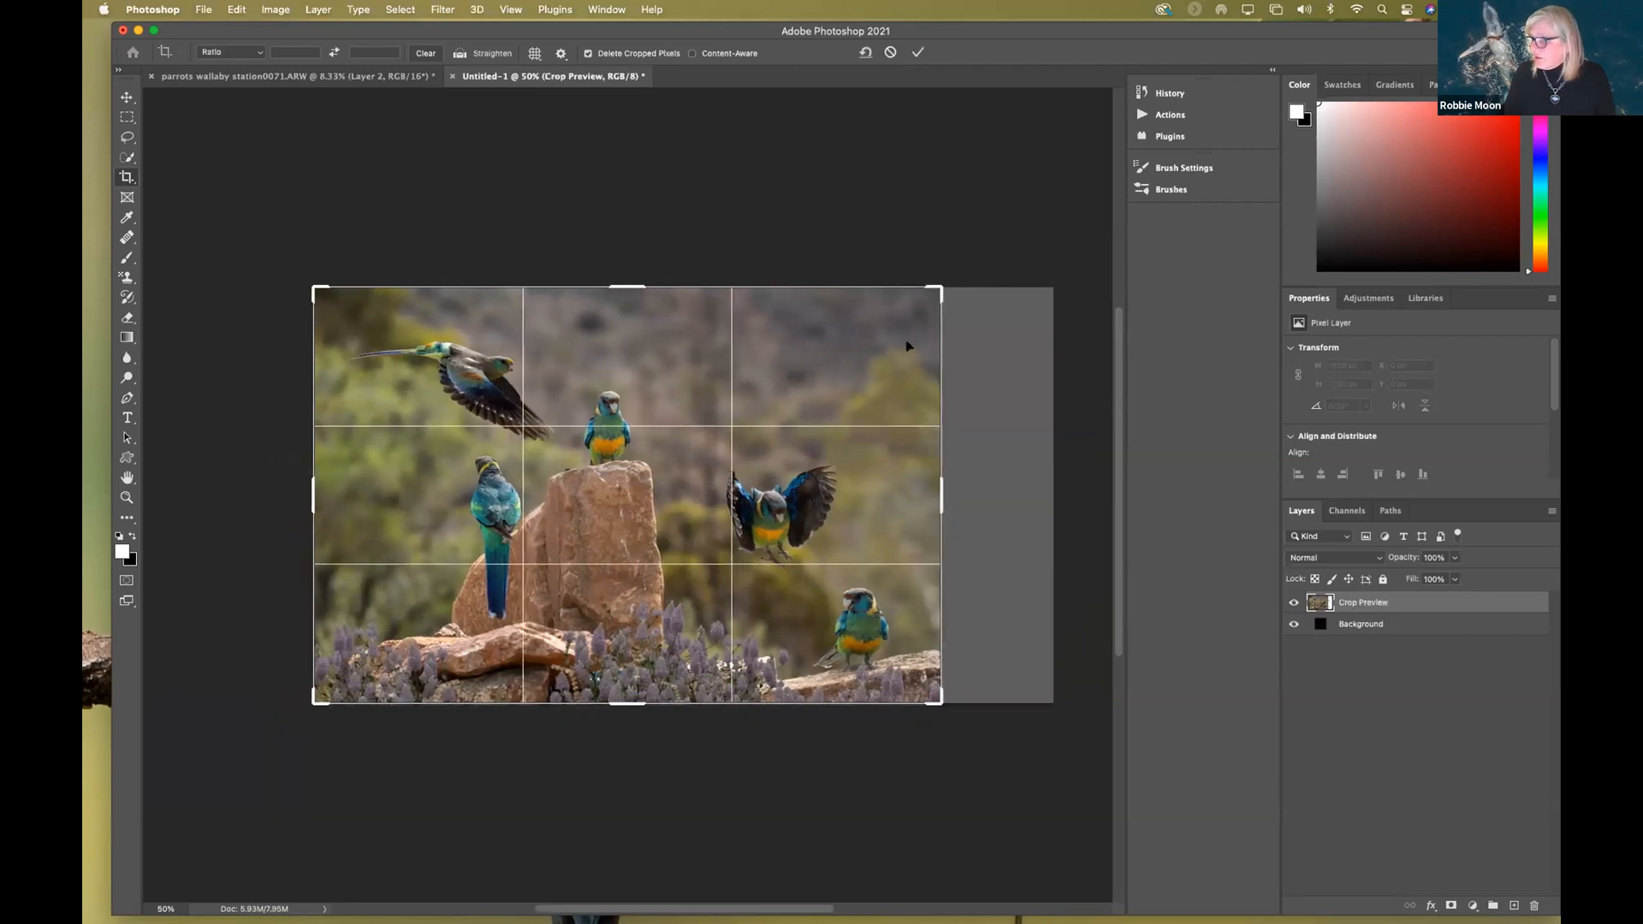
pyautogui.click(915, 54)
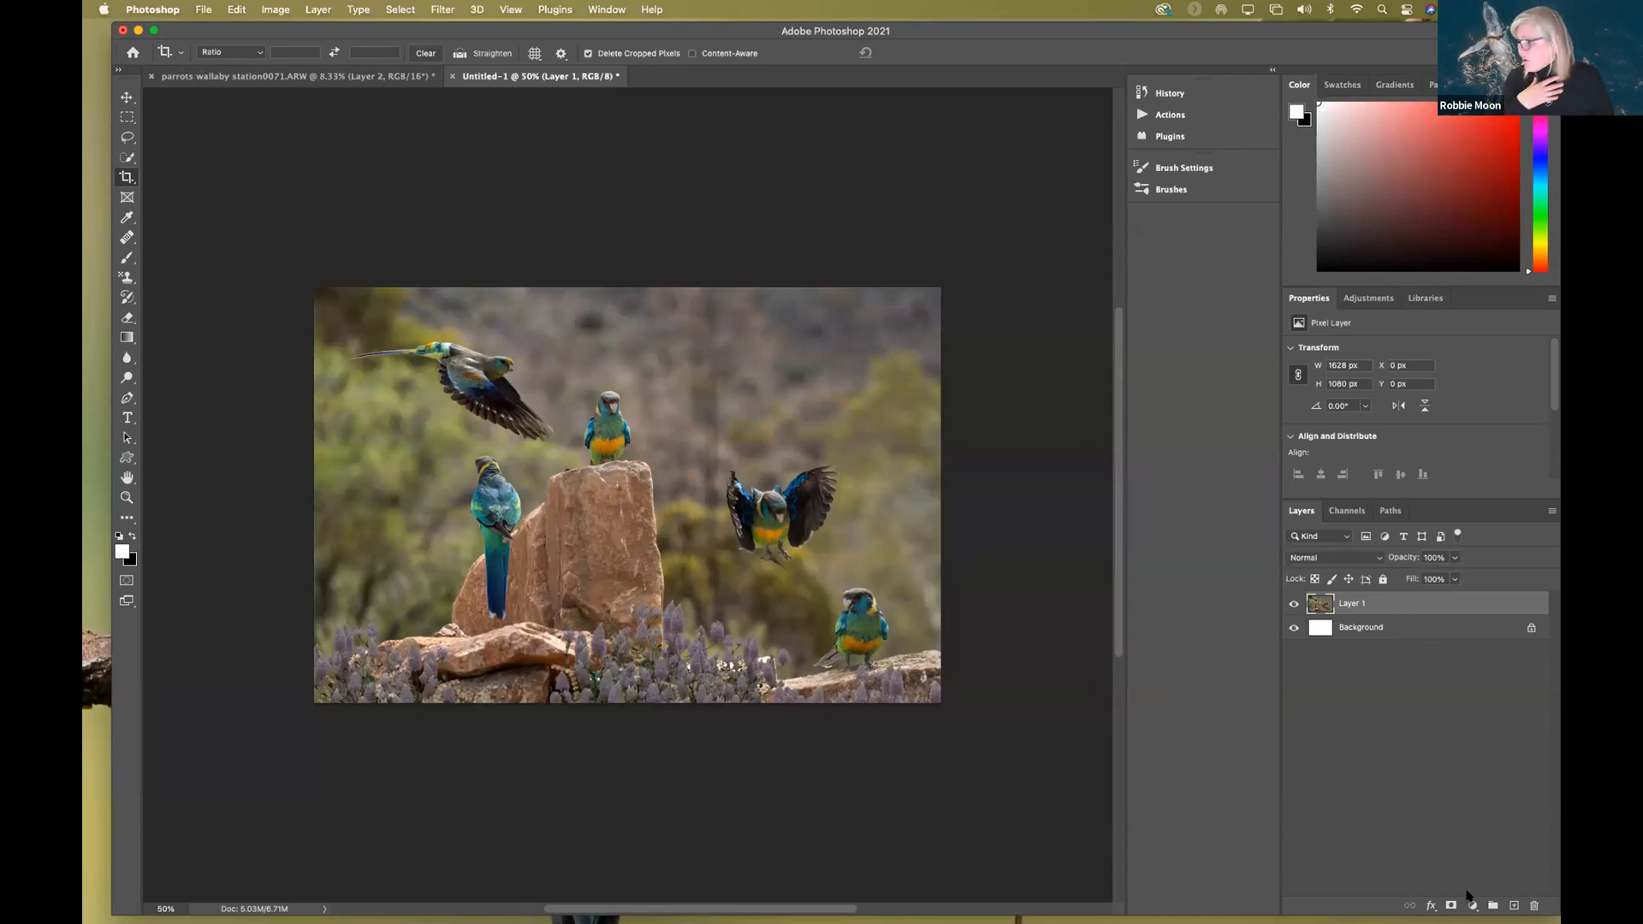
# - Add a Curves adjustment layer above the parrot image and raise the upper part of the RGB curve
pyautogui.click(1470, 903)
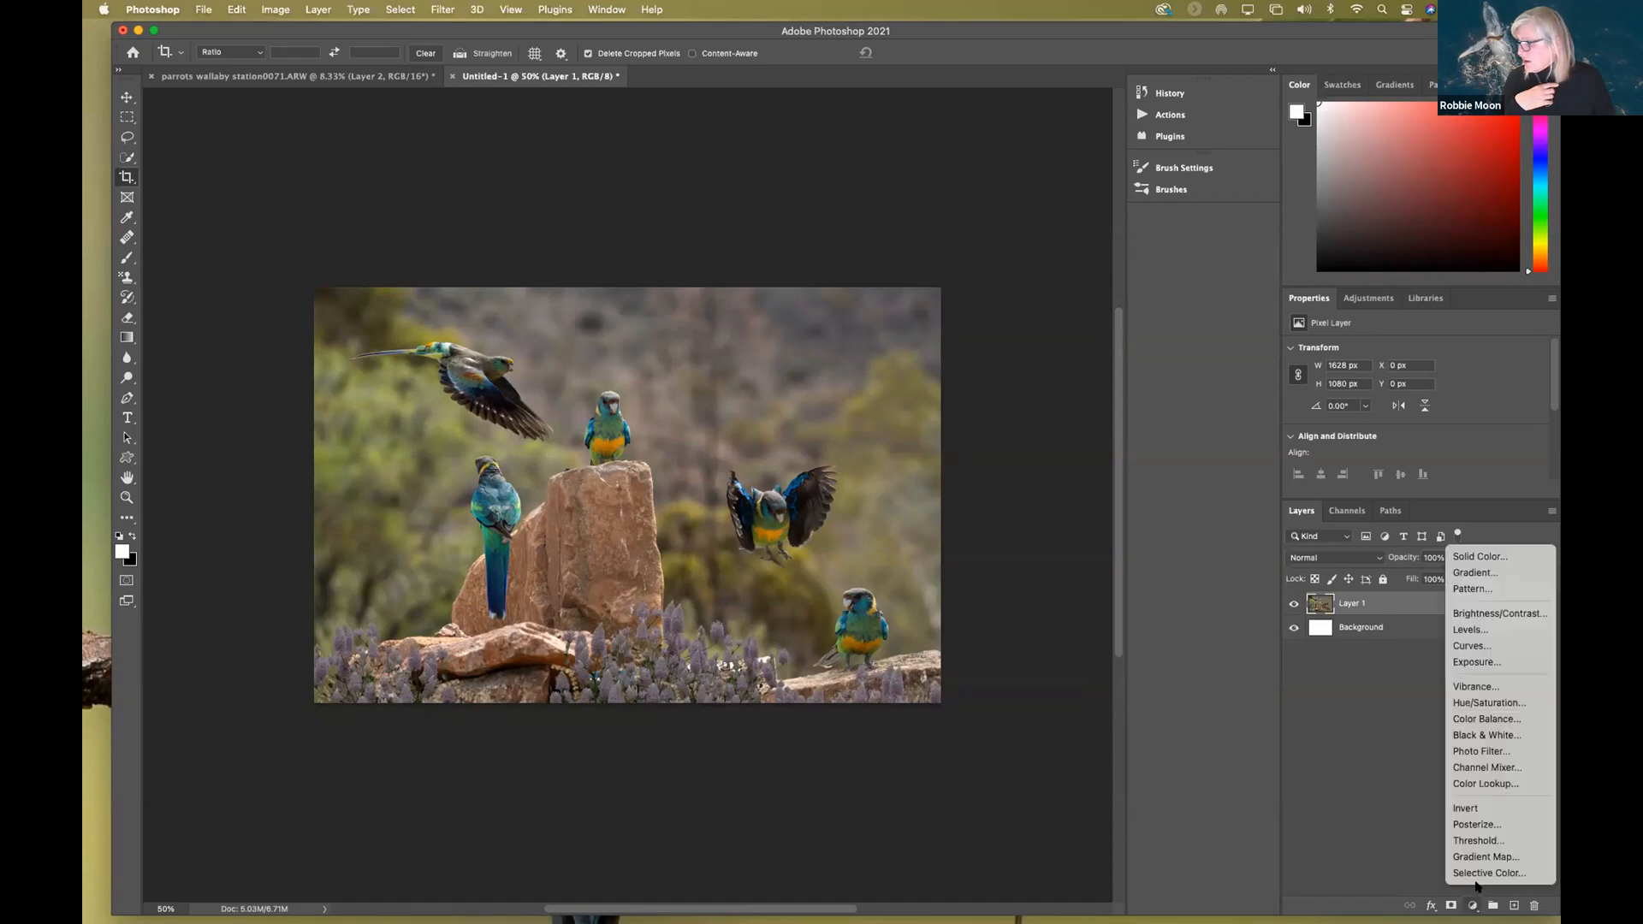
pyautogui.click(1481, 646)
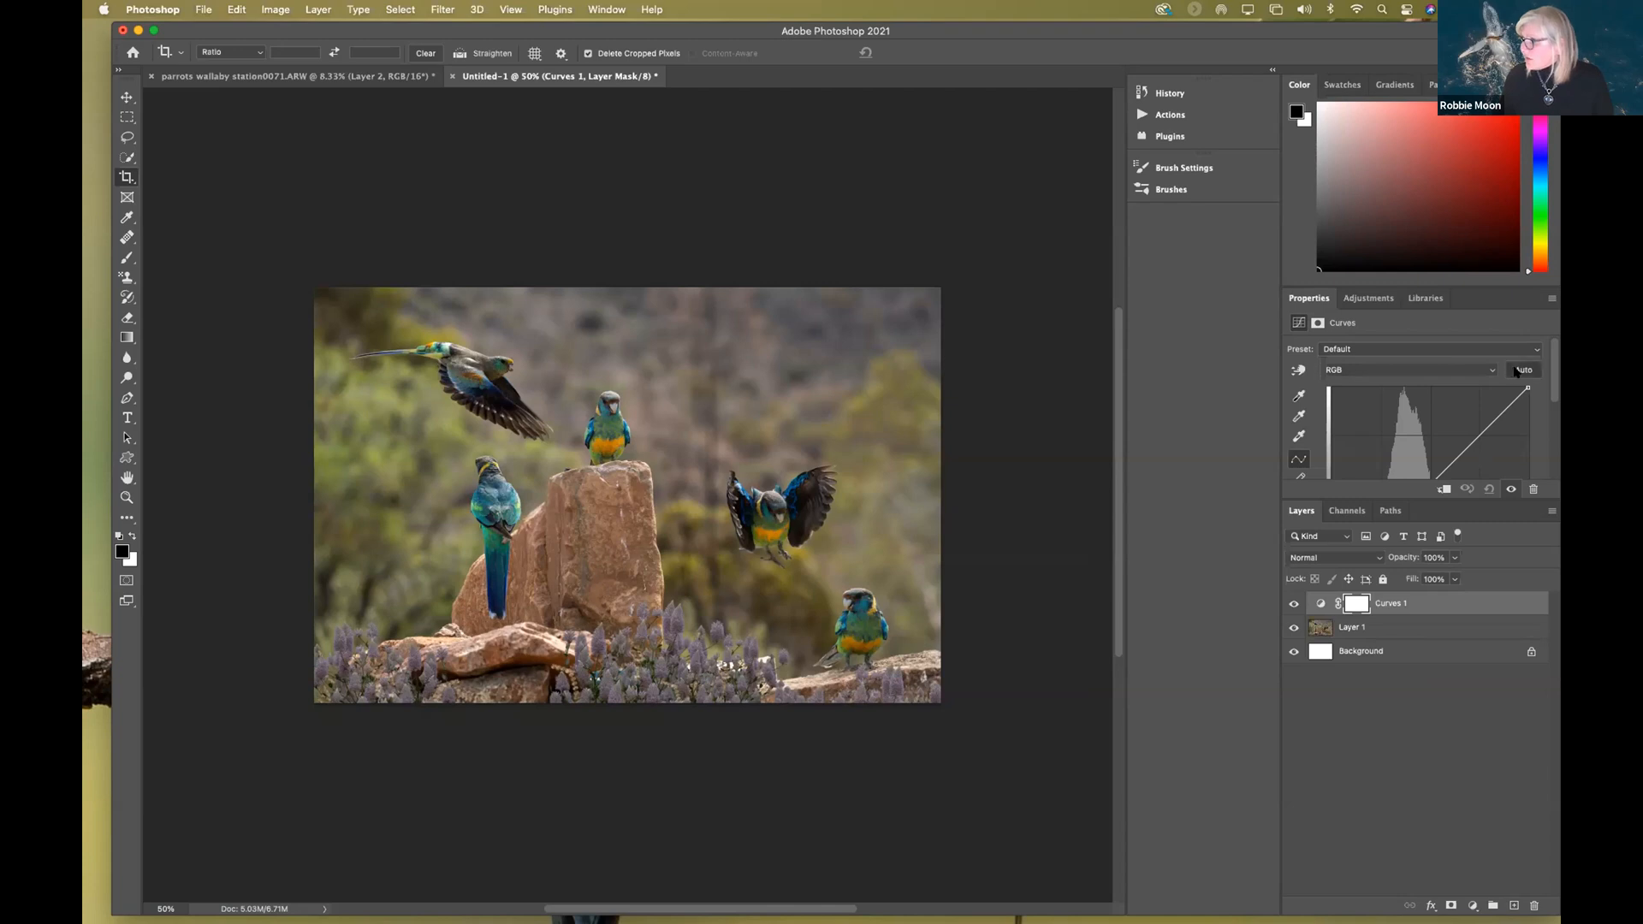
pyautogui.moveTo(1464, 450); pyautogui.dragTo(1464, 426)
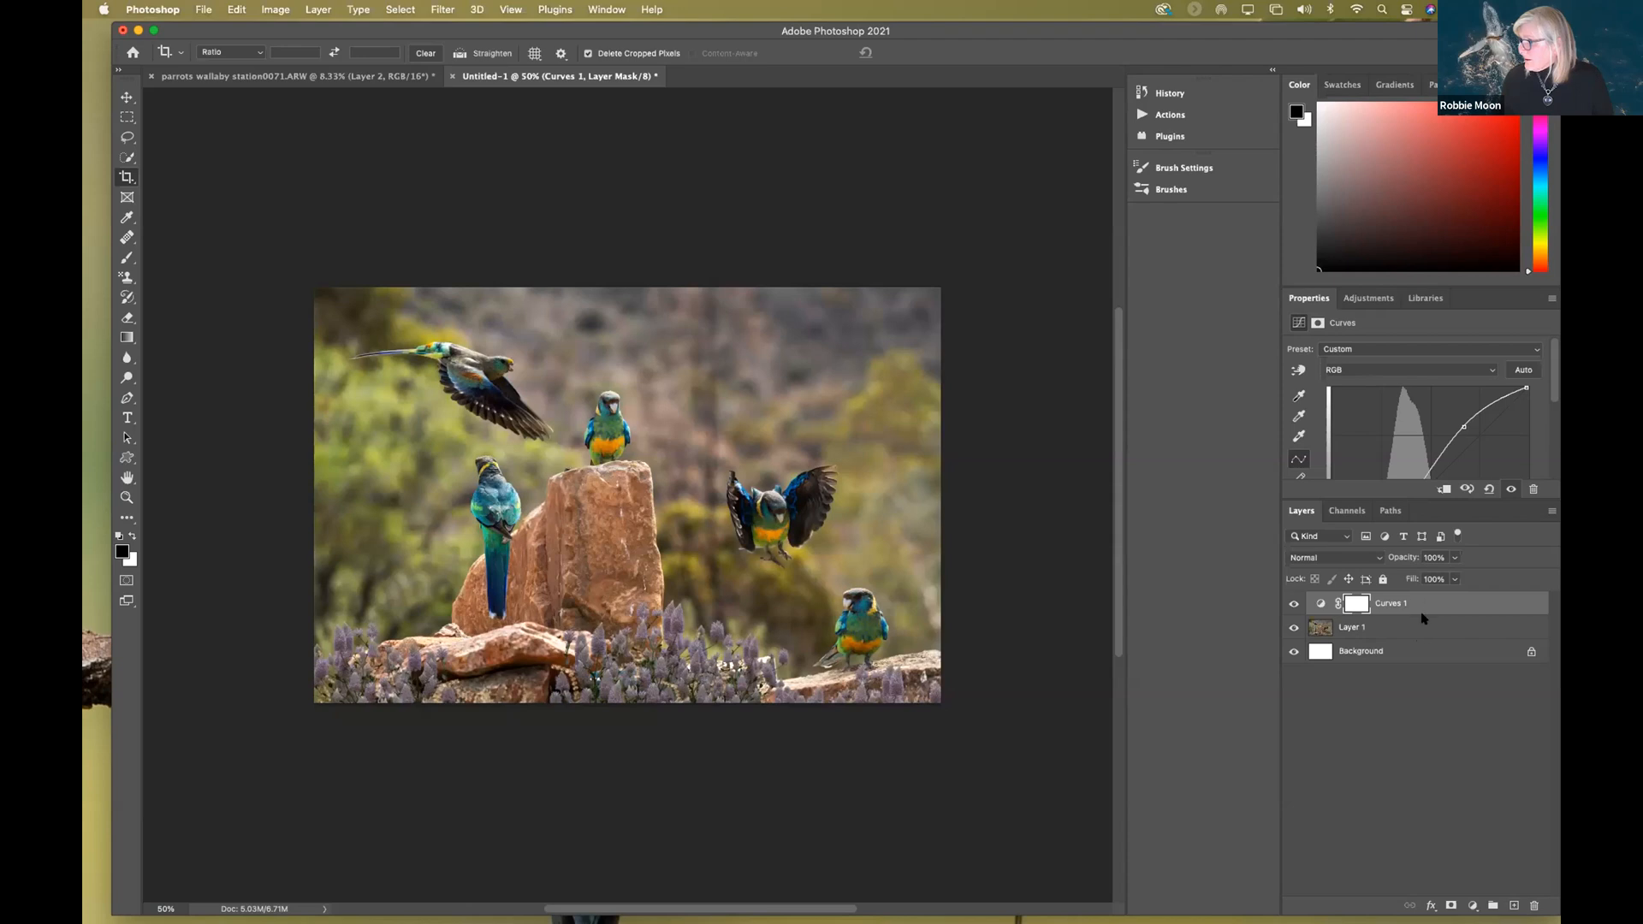
# - Enlarge the curve graph and try the auto color correction algorithms for the Curves adjustment, settling on Enhance Monochromatic Contrast
pyautogui.moveTo(1421, 501); pyautogui.dragTo(1421, 644)
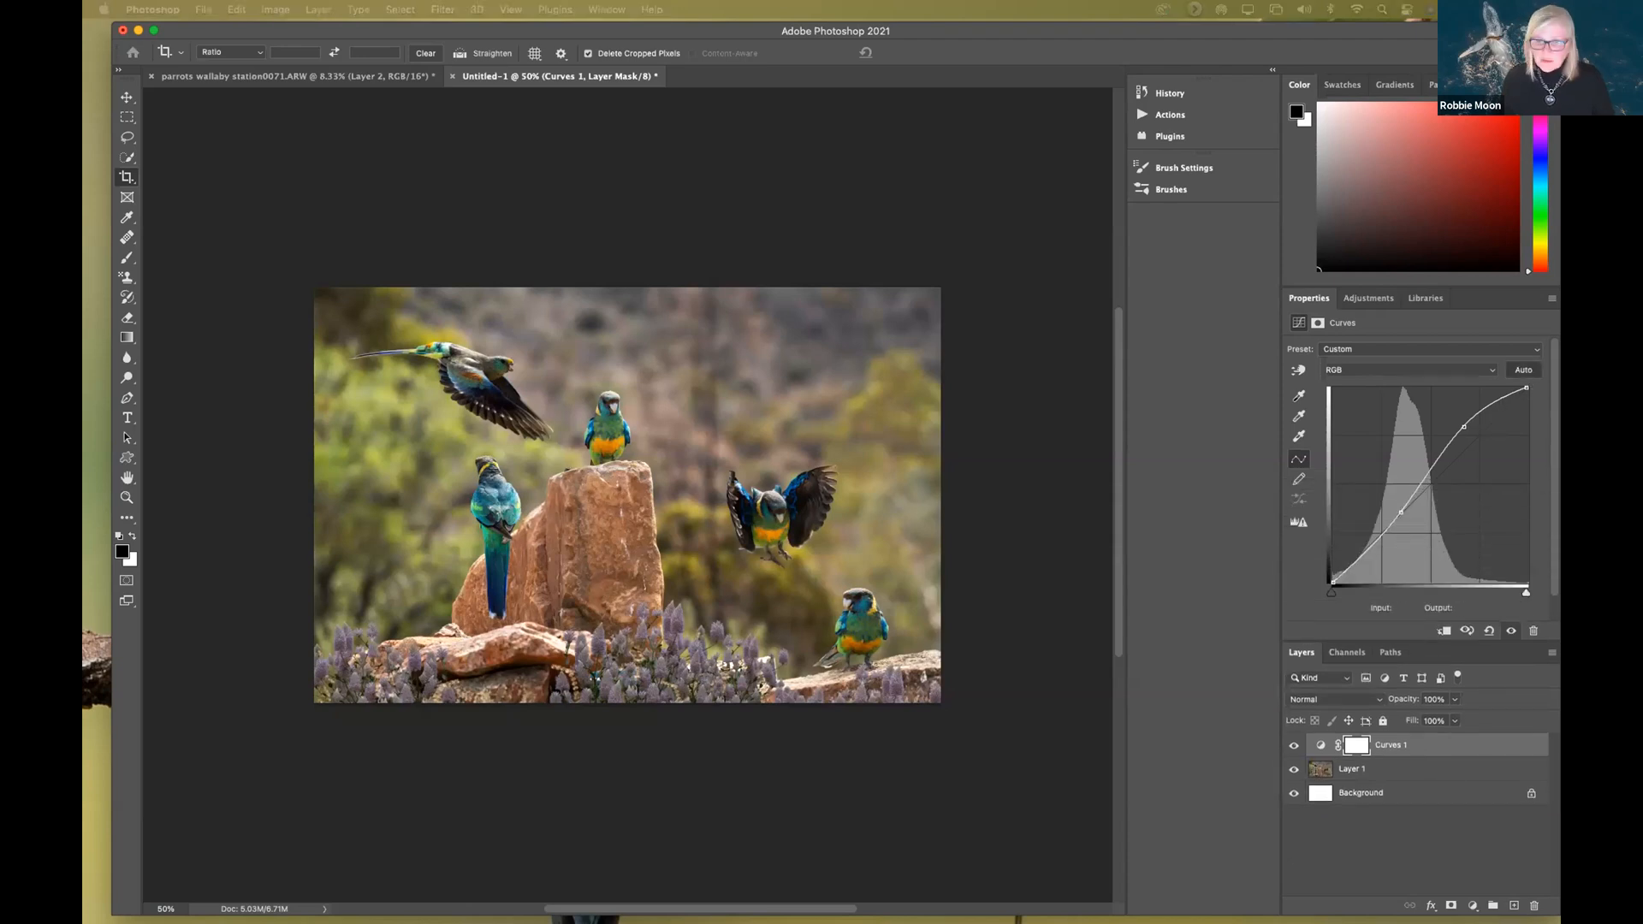
pyautogui.moveTo(1126, 569); pyautogui.dragTo(1031, 553)
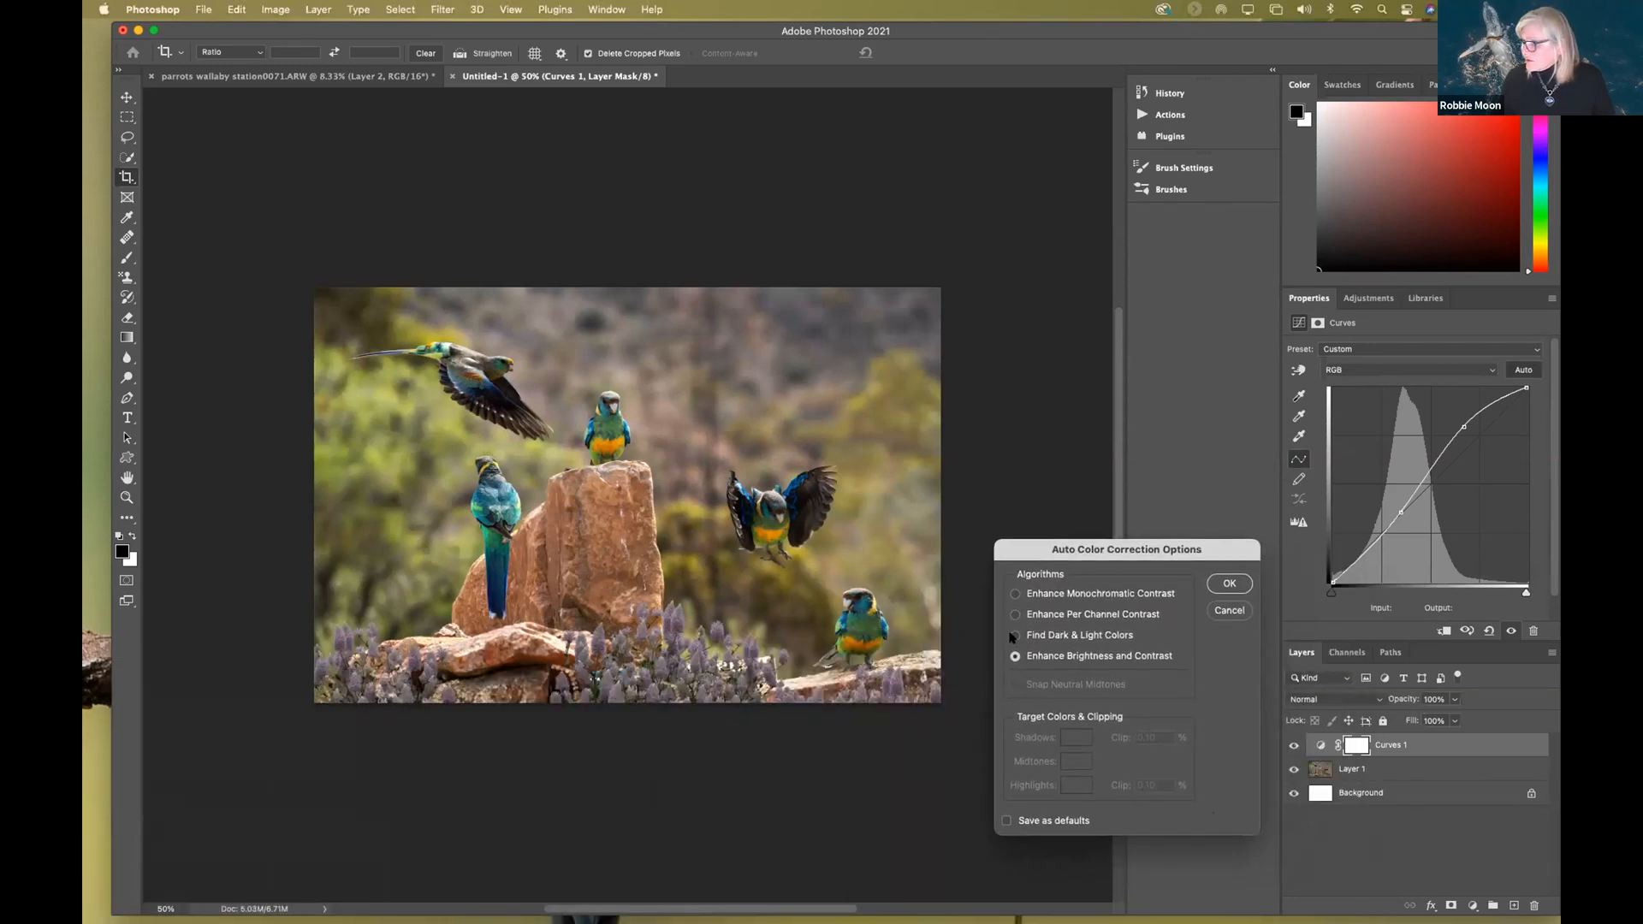
pyautogui.click(1014, 635)
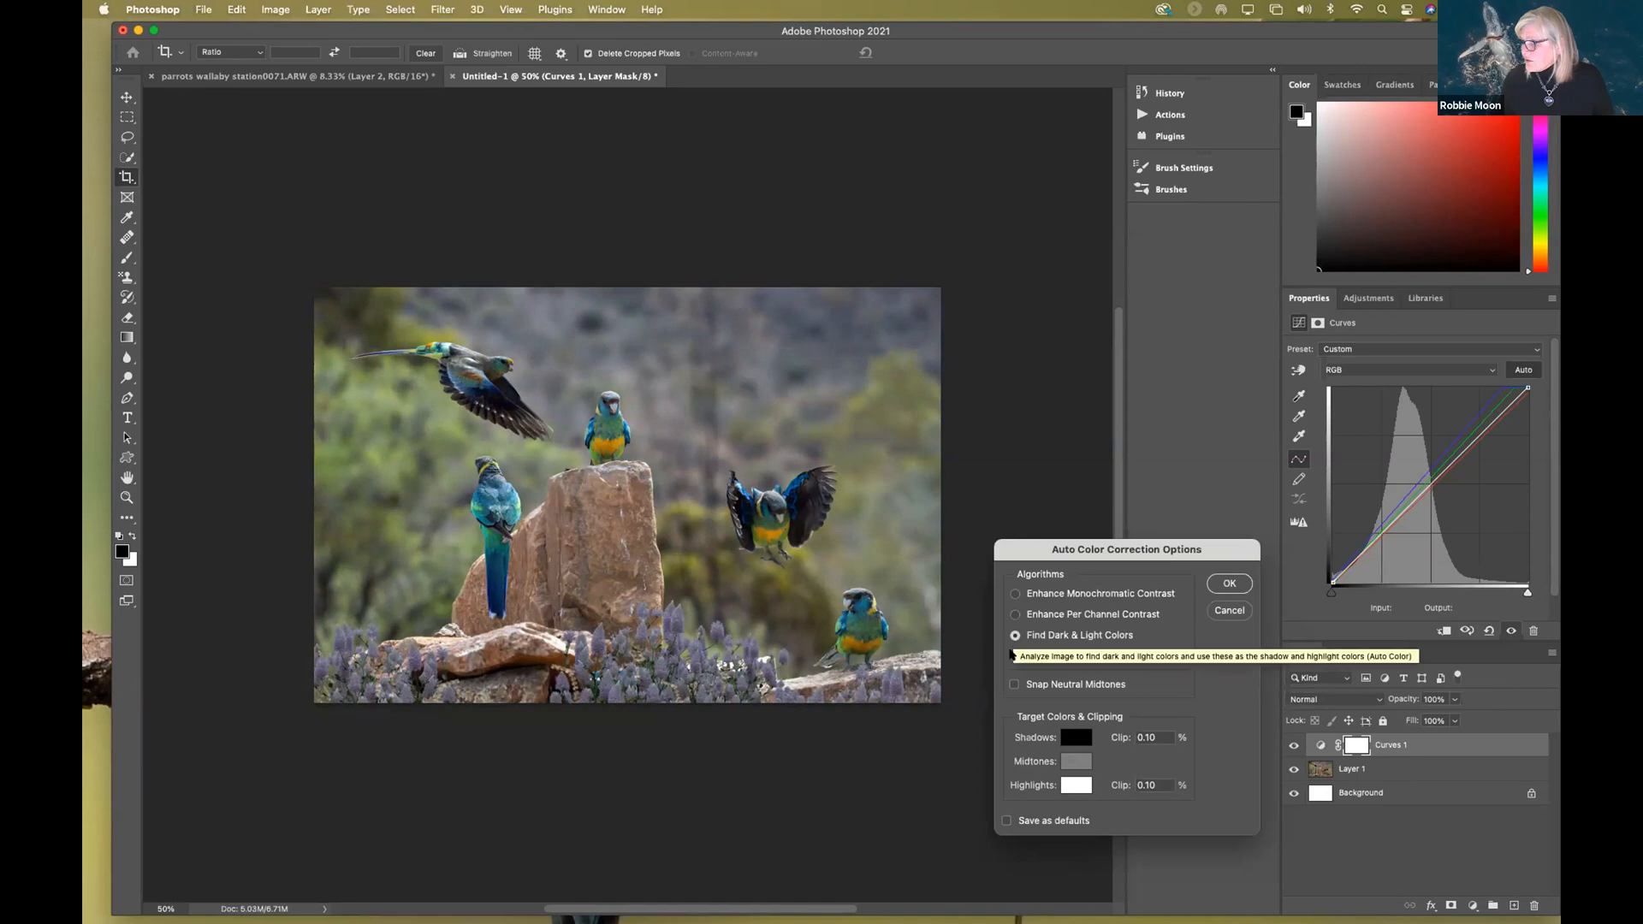
pyautogui.click(1014, 655)
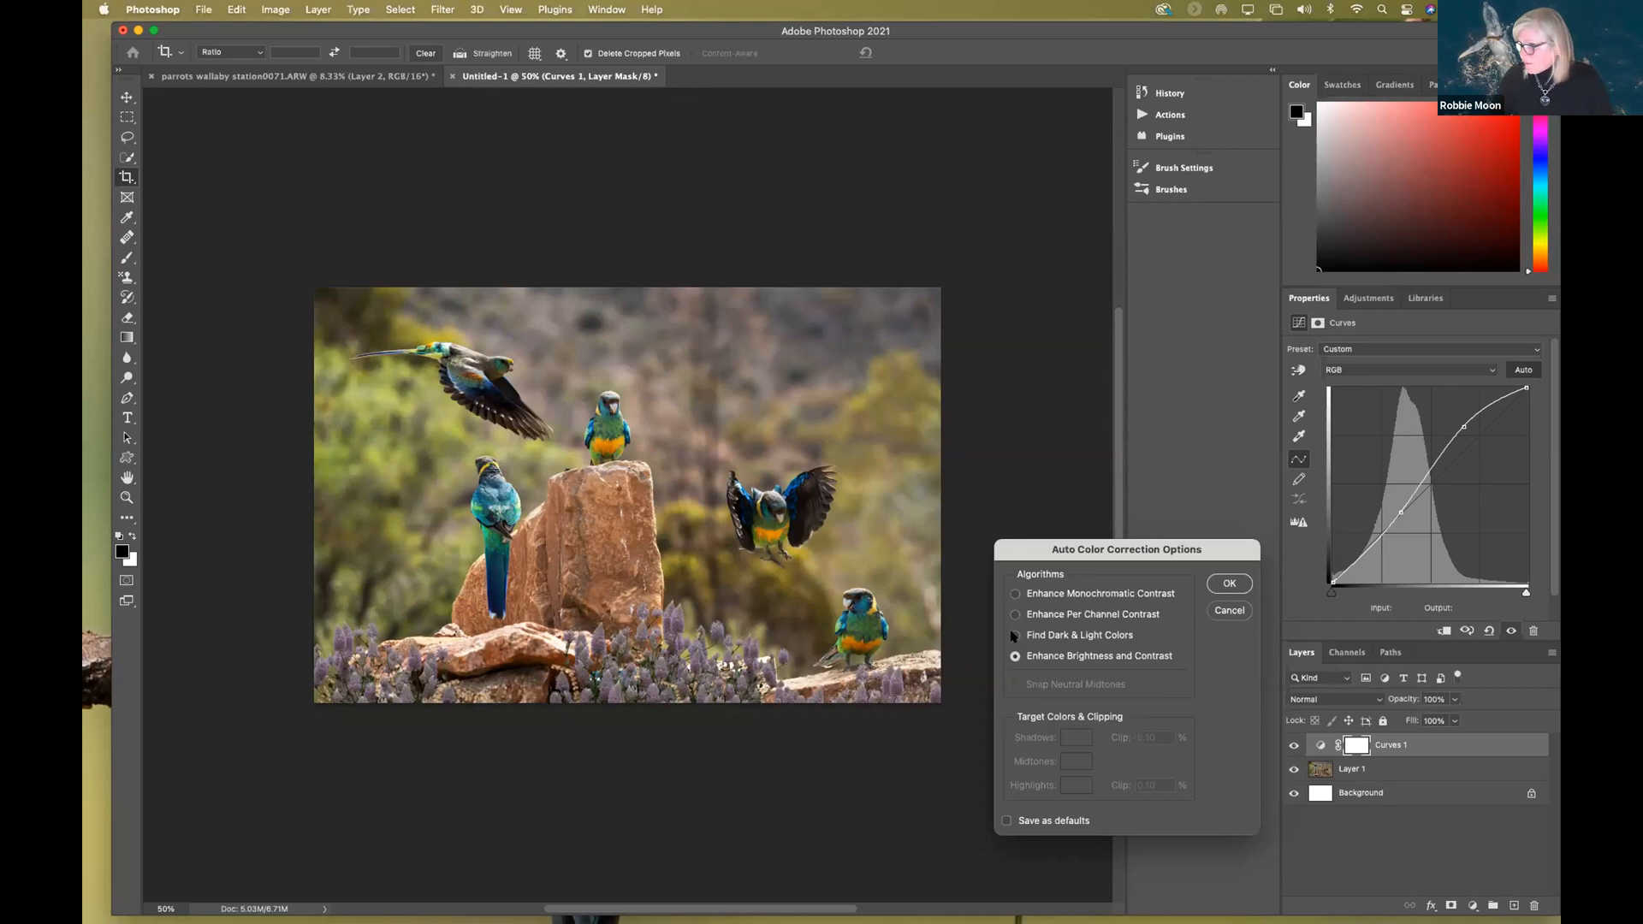
pyautogui.click(1014, 635)
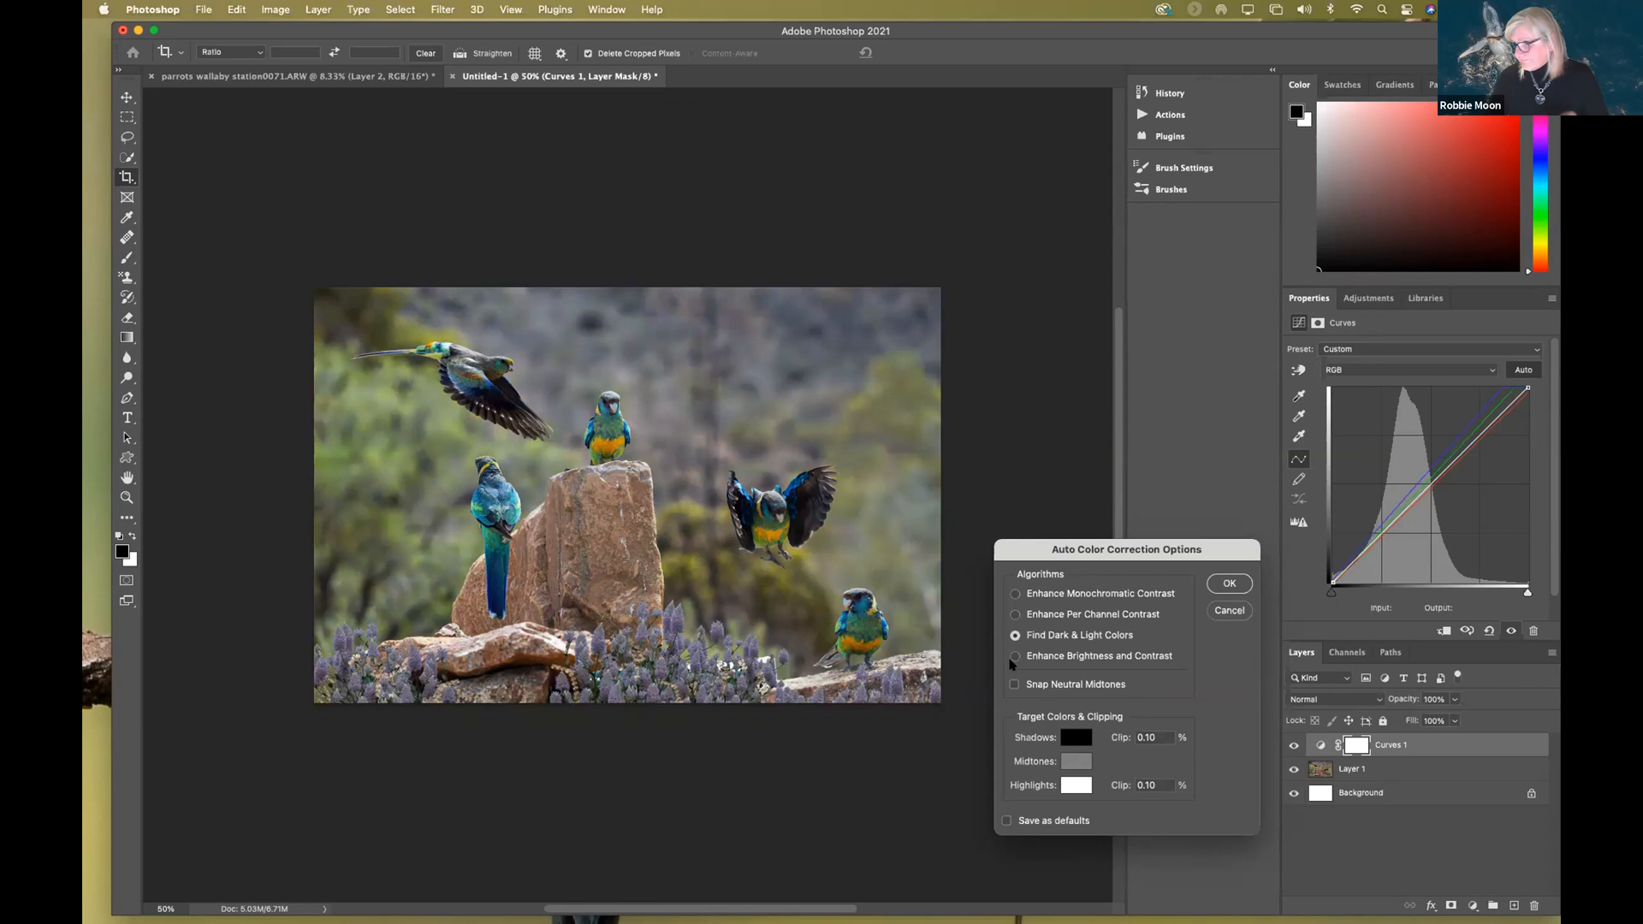
pyautogui.click(1014, 656)
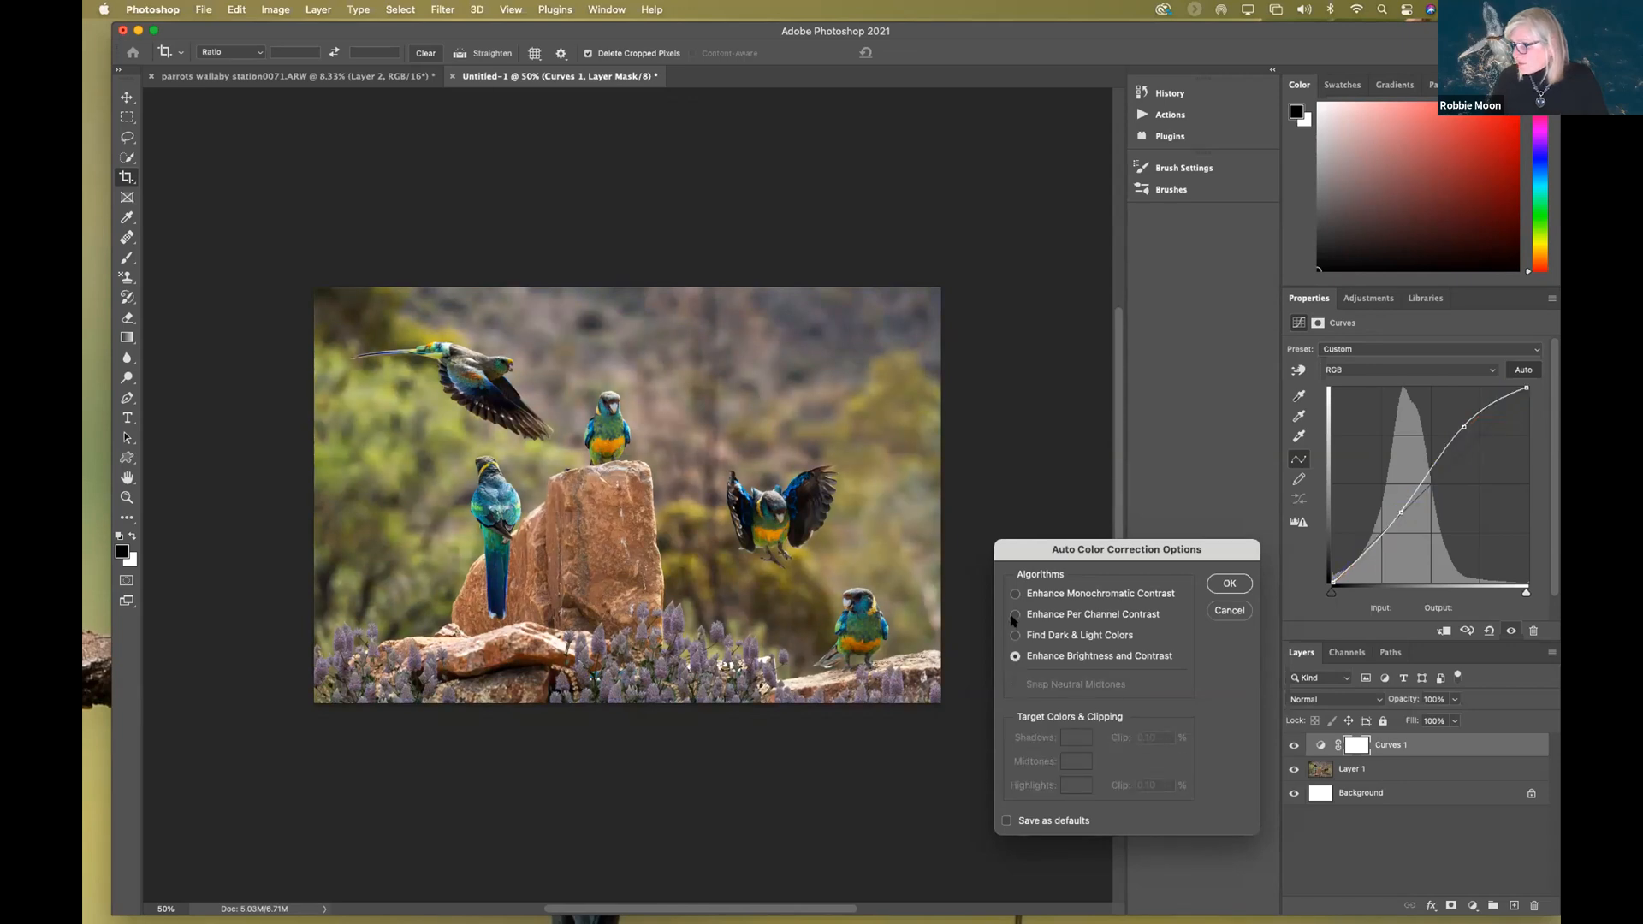
pyautogui.click(1014, 615)
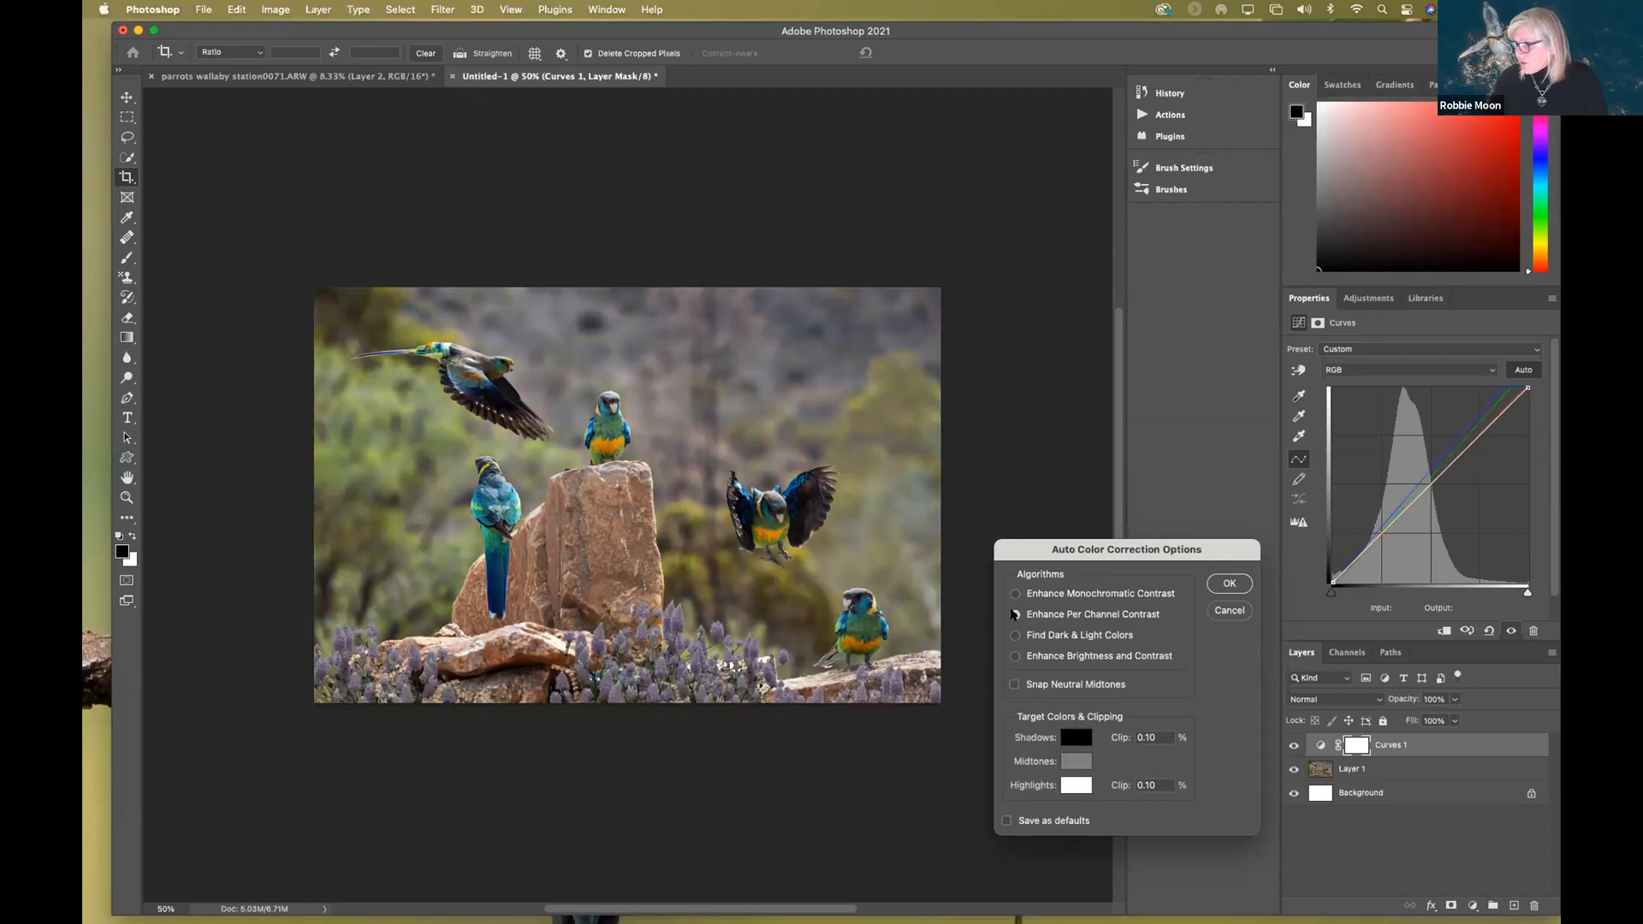
pyautogui.click(1015, 594)
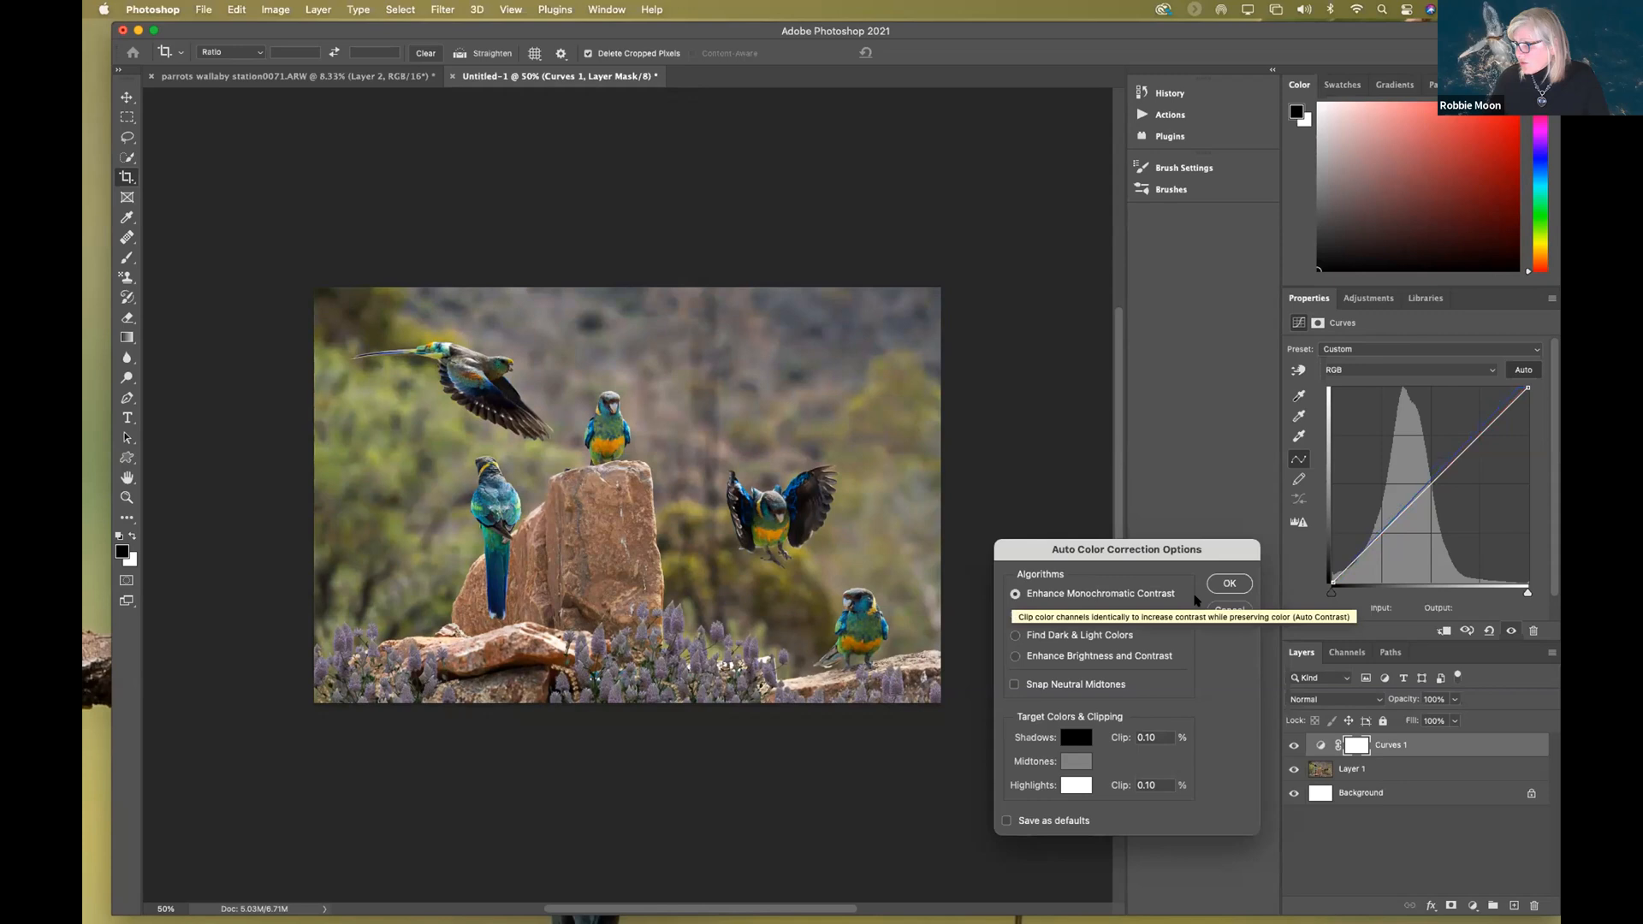
# - Add a Levels adjustment layer directly above Layer 1, with the black input at 8 and the white input at 251
pyautogui.click(1473, 905)
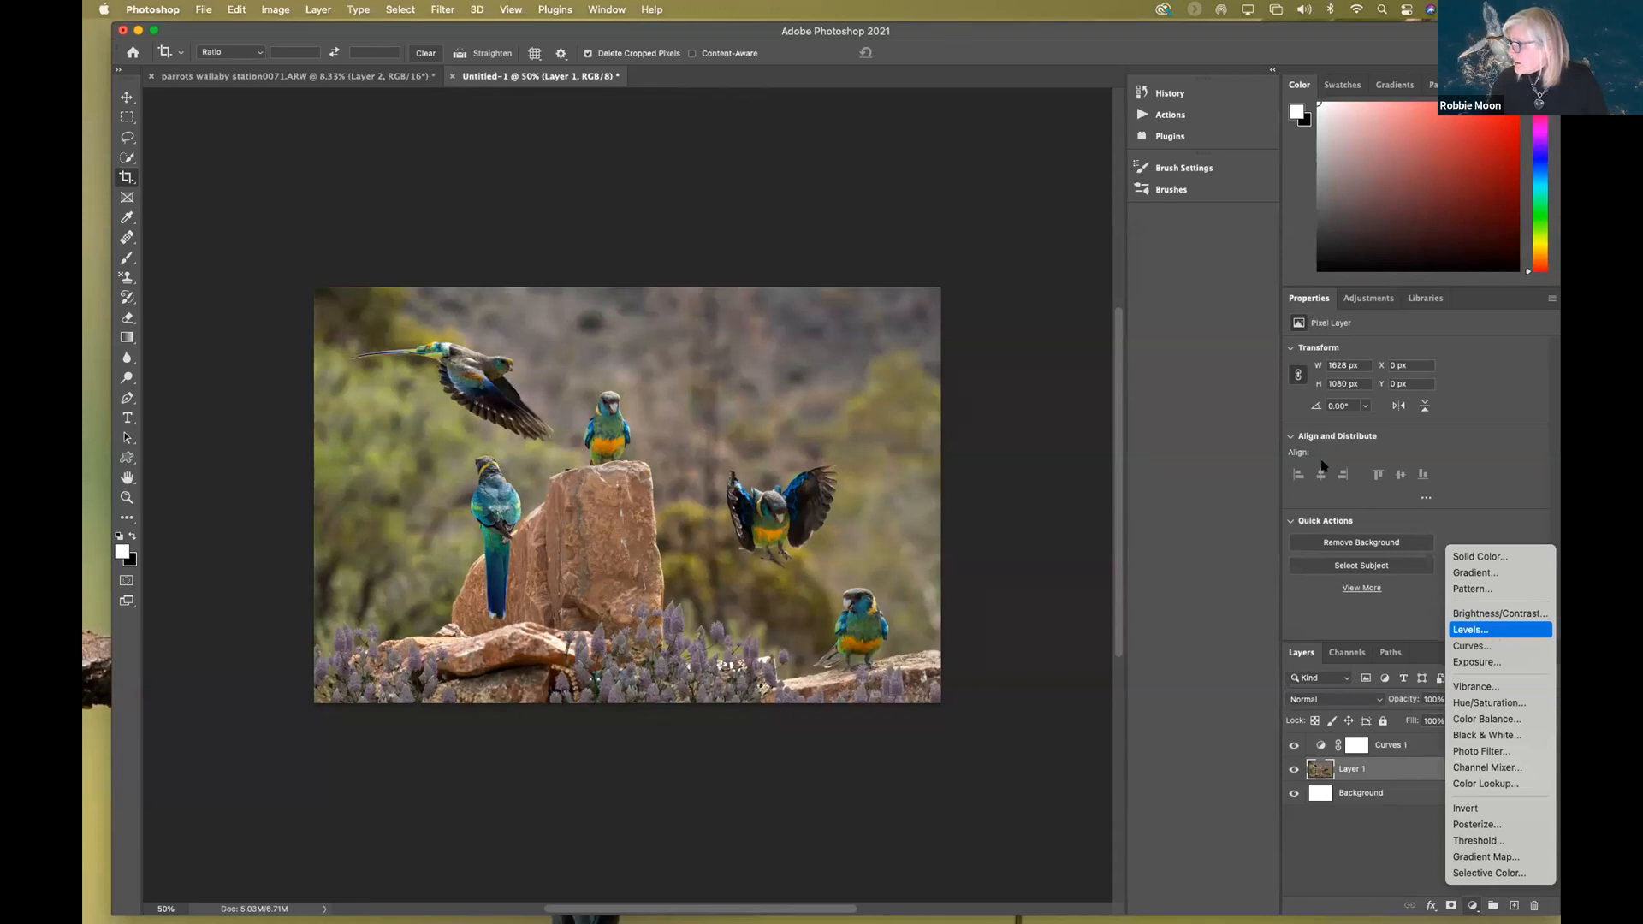
pyautogui.press('Return')
pyautogui.moveTo(1328, 462); pyautogui.dragTo(1332, 463)
pyautogui.moveTo(1525, 463); pyautogui.dragTo(1521, 463)
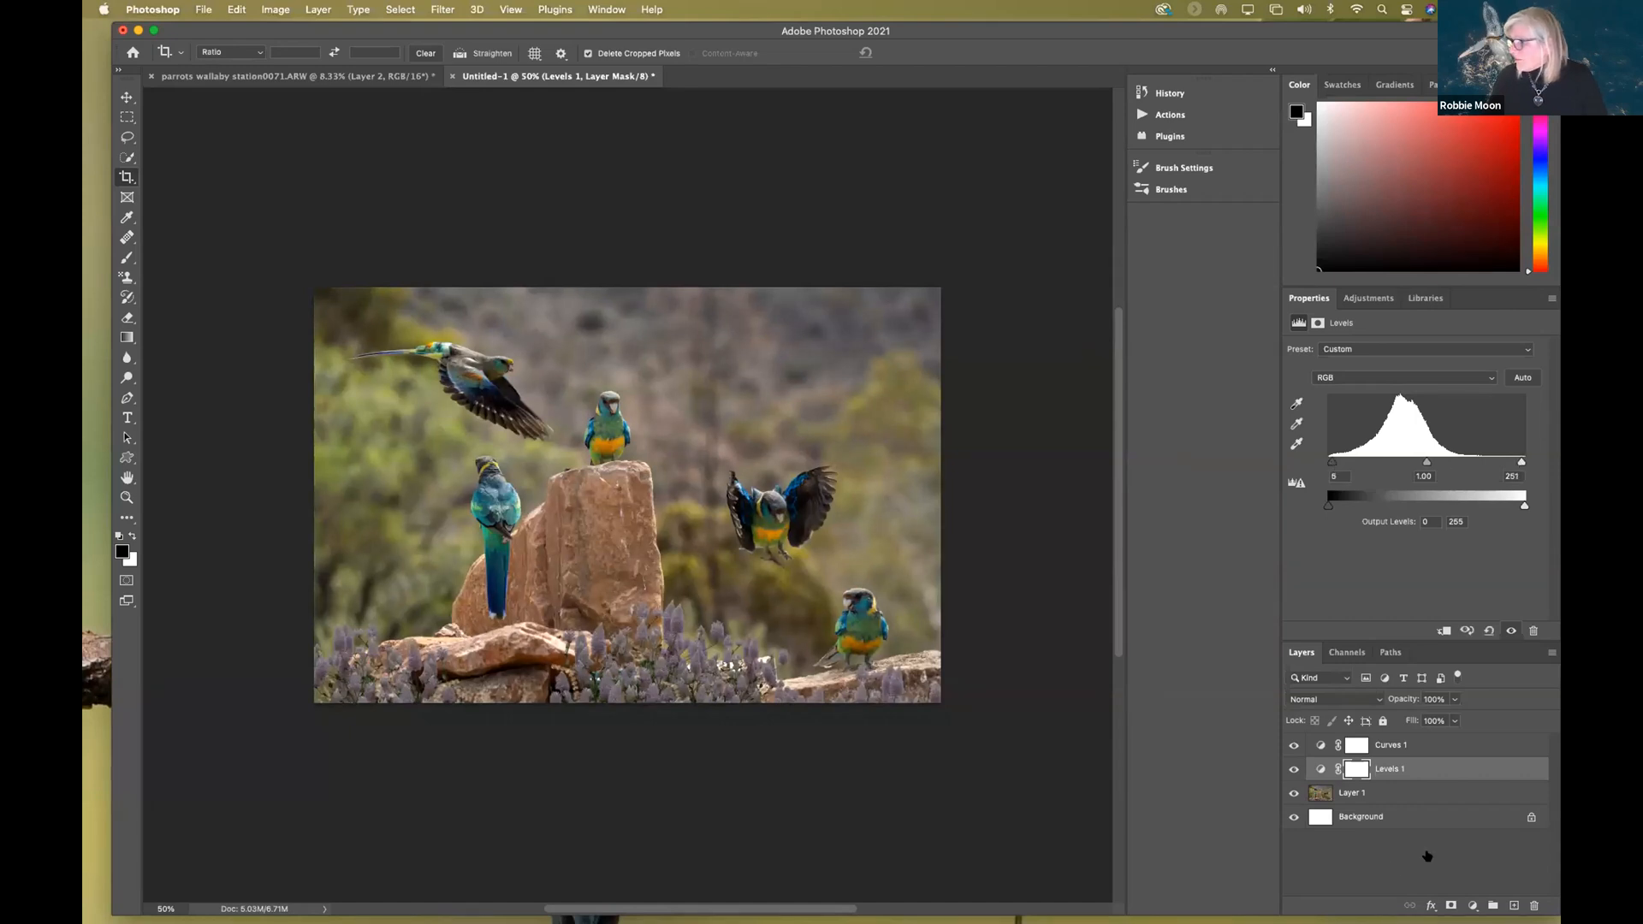
pyautogui.click(1031, 872)
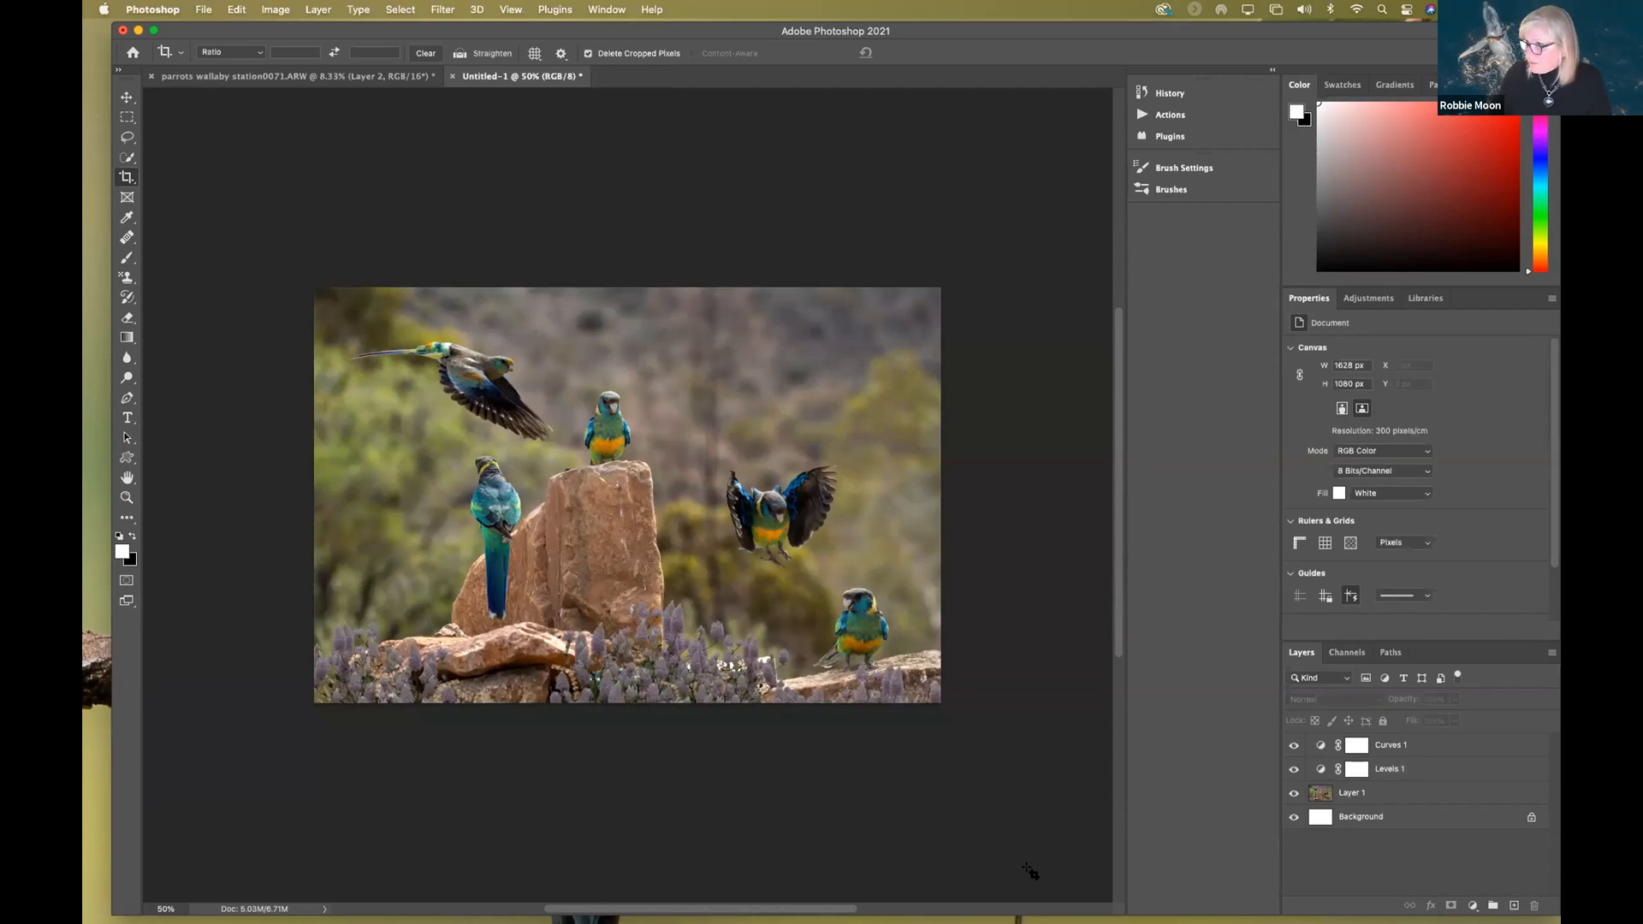
pyautogui.press('super+plus')
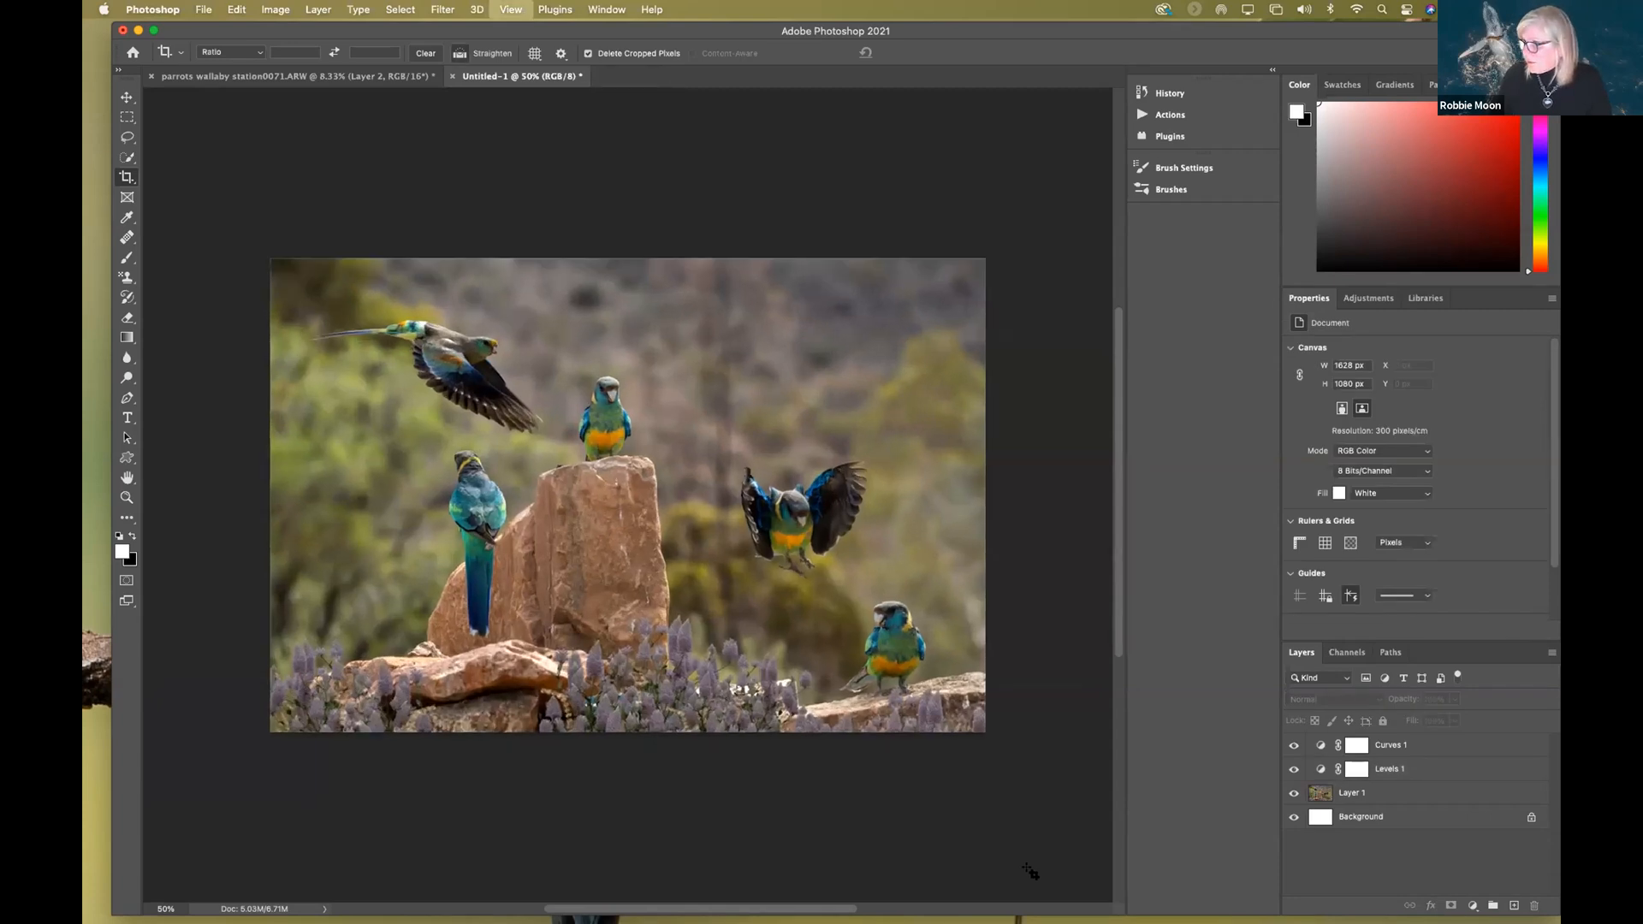
pyautogui.press('super+plus')
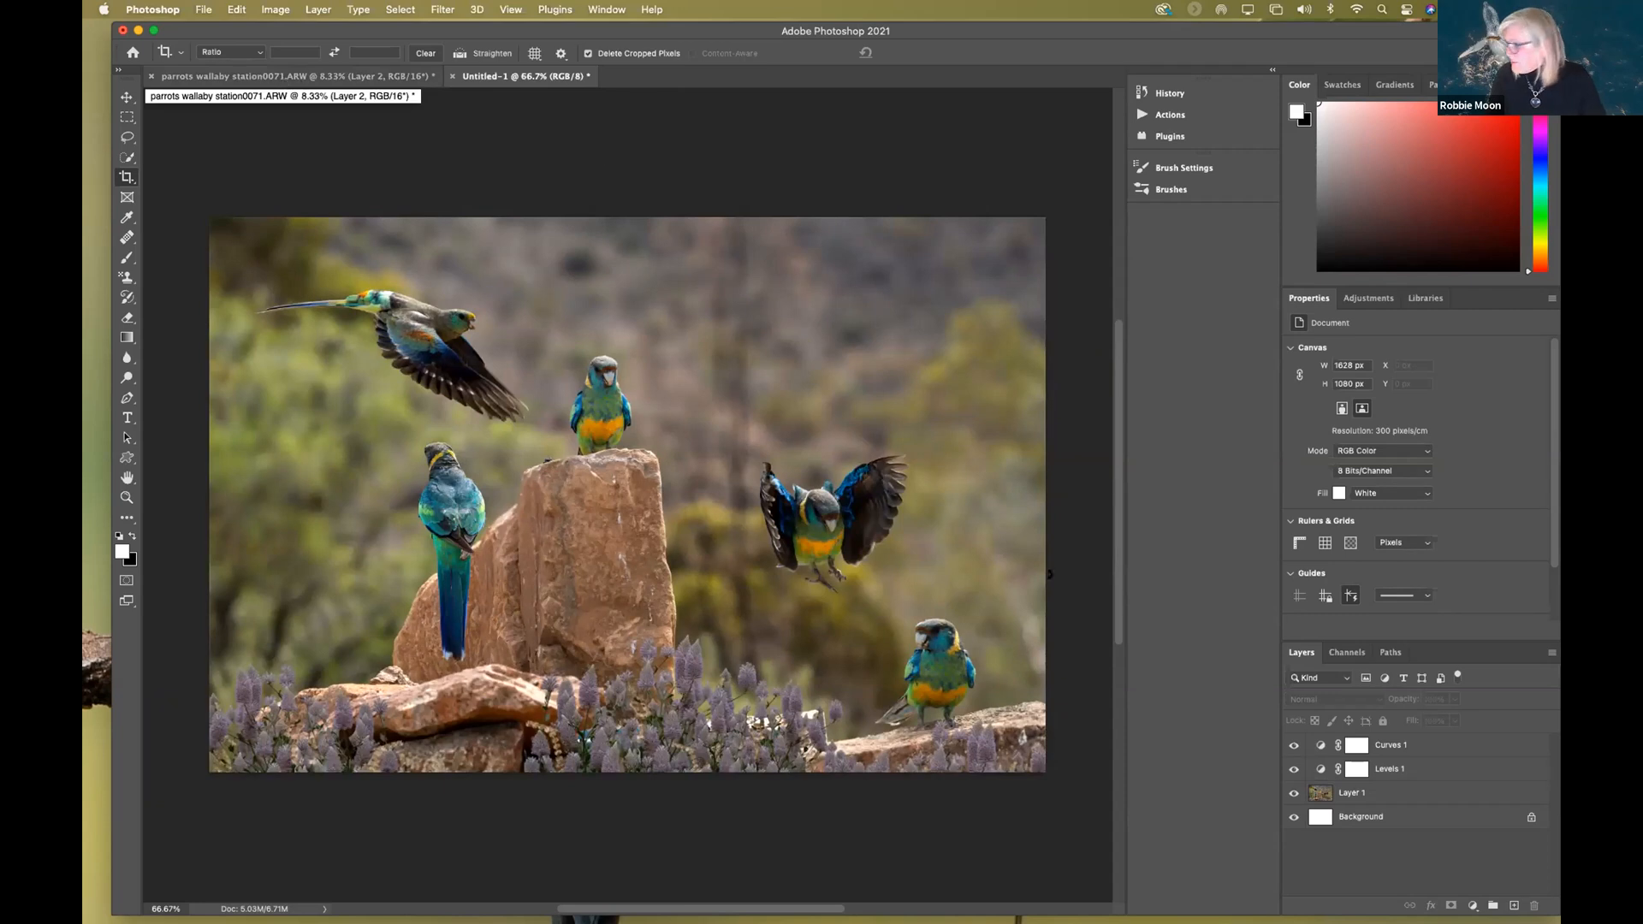
# - Switch to the parrots wallaby station0071.ARW document and make all of its layers visible, including Layer 2
pyautogui.click(257, 76)
pyautogui.moveTo(1455, 642); pyautogui.dragTo(1454, 481)
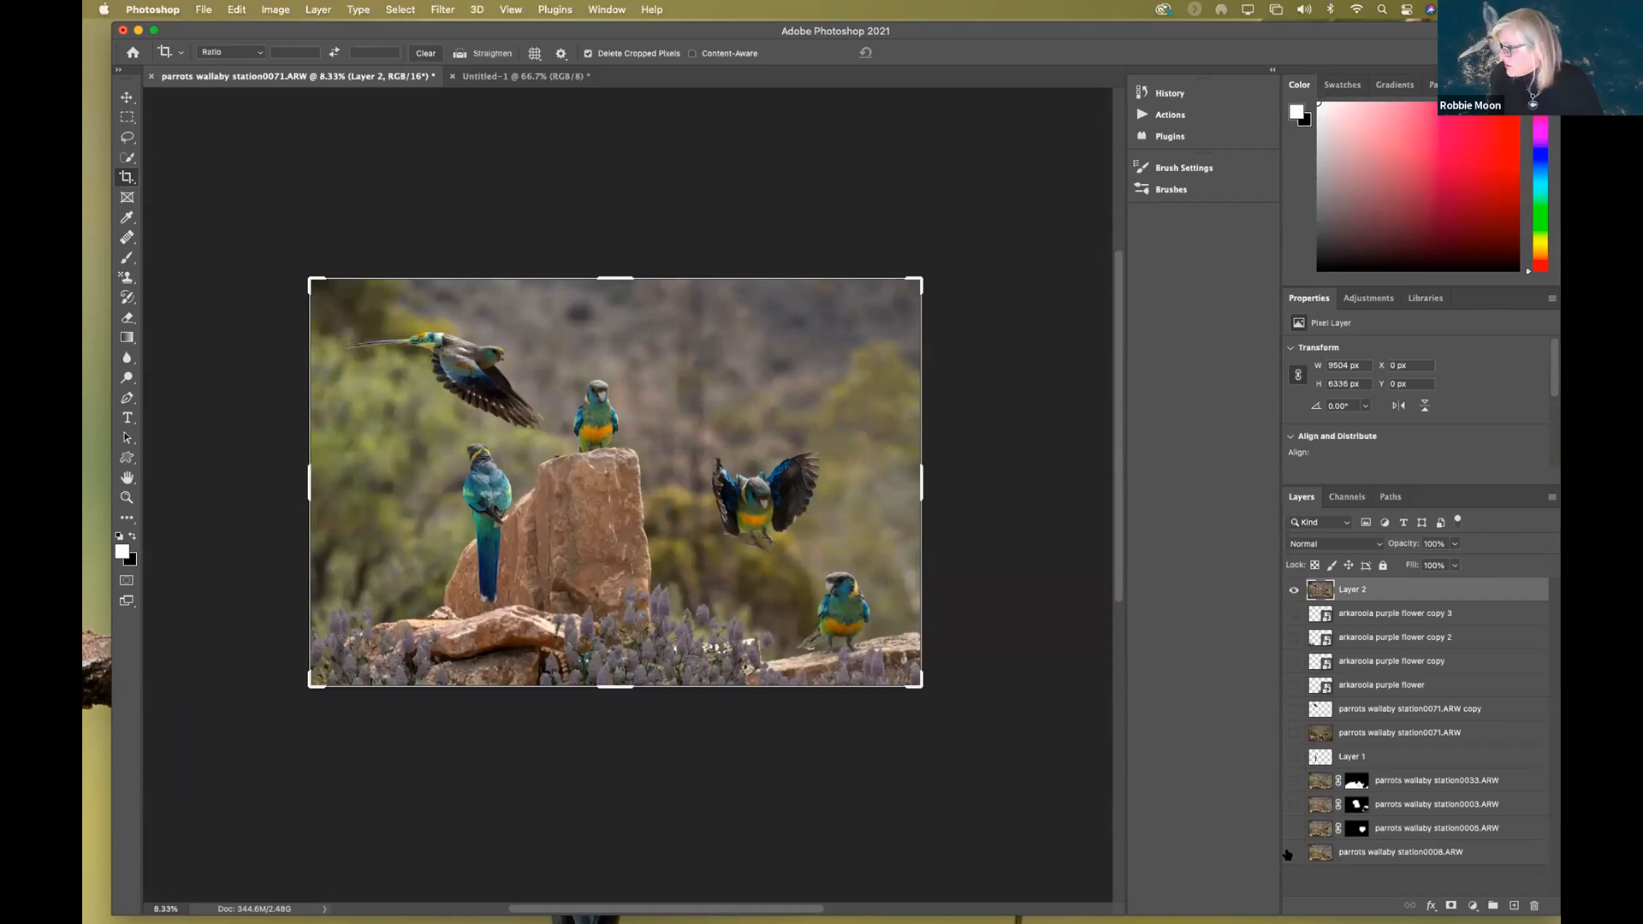
pyautogui.keyDown('alt'); pyautogui.click(1294, 590); pyautogui.keyUp('alt')
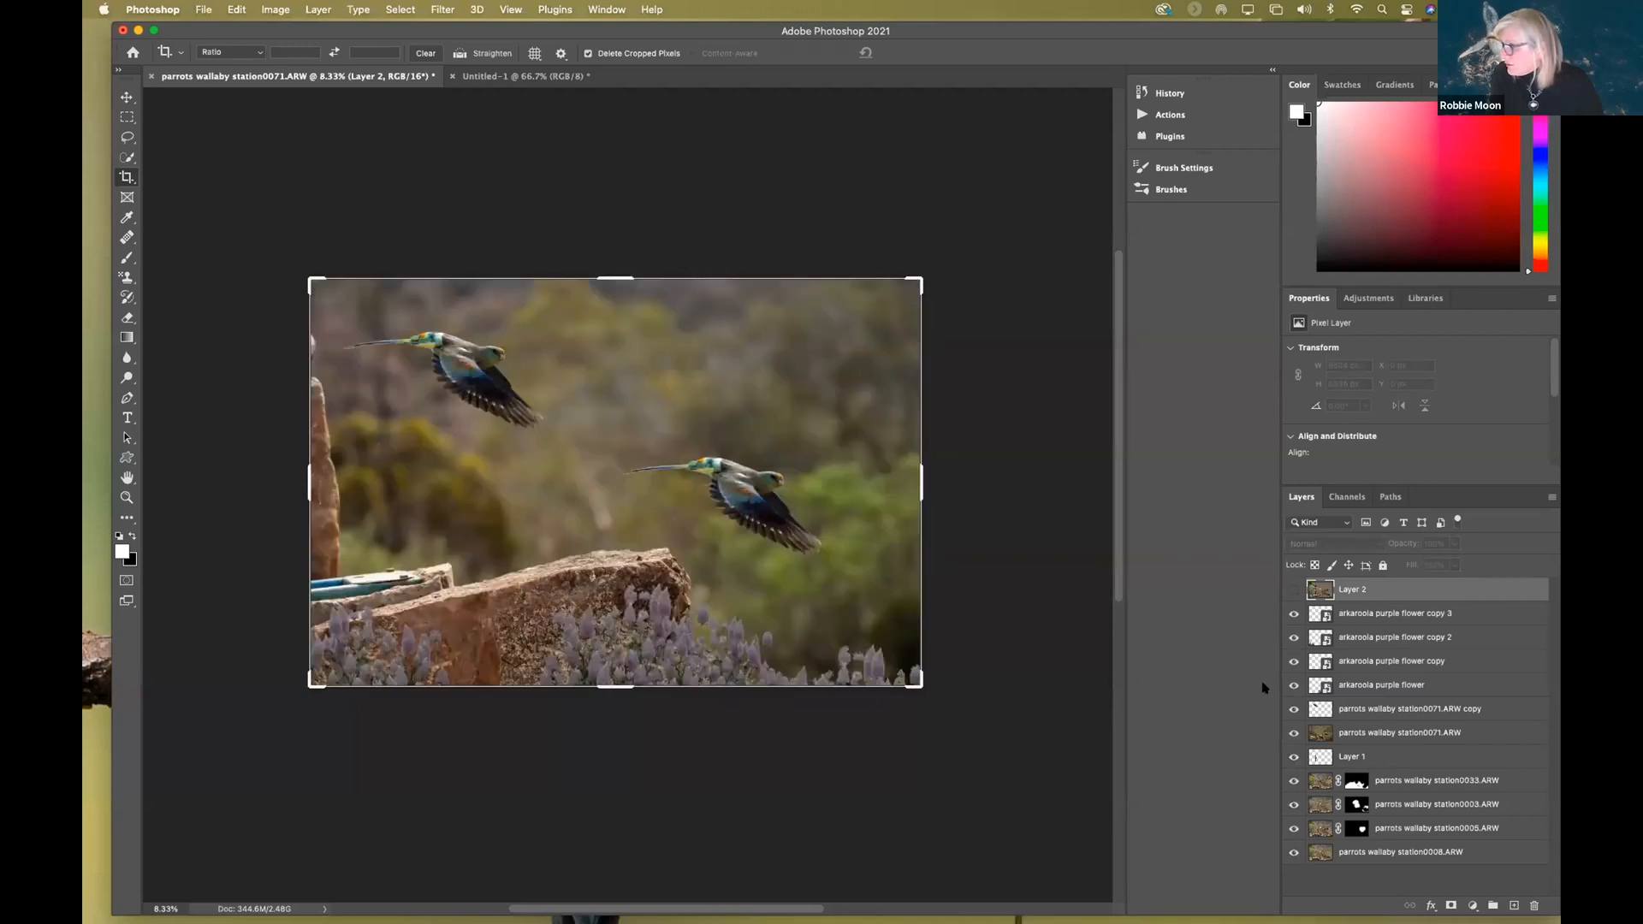
pyautogui.click(1292, 615)
pyautogui.click(1295, 592)
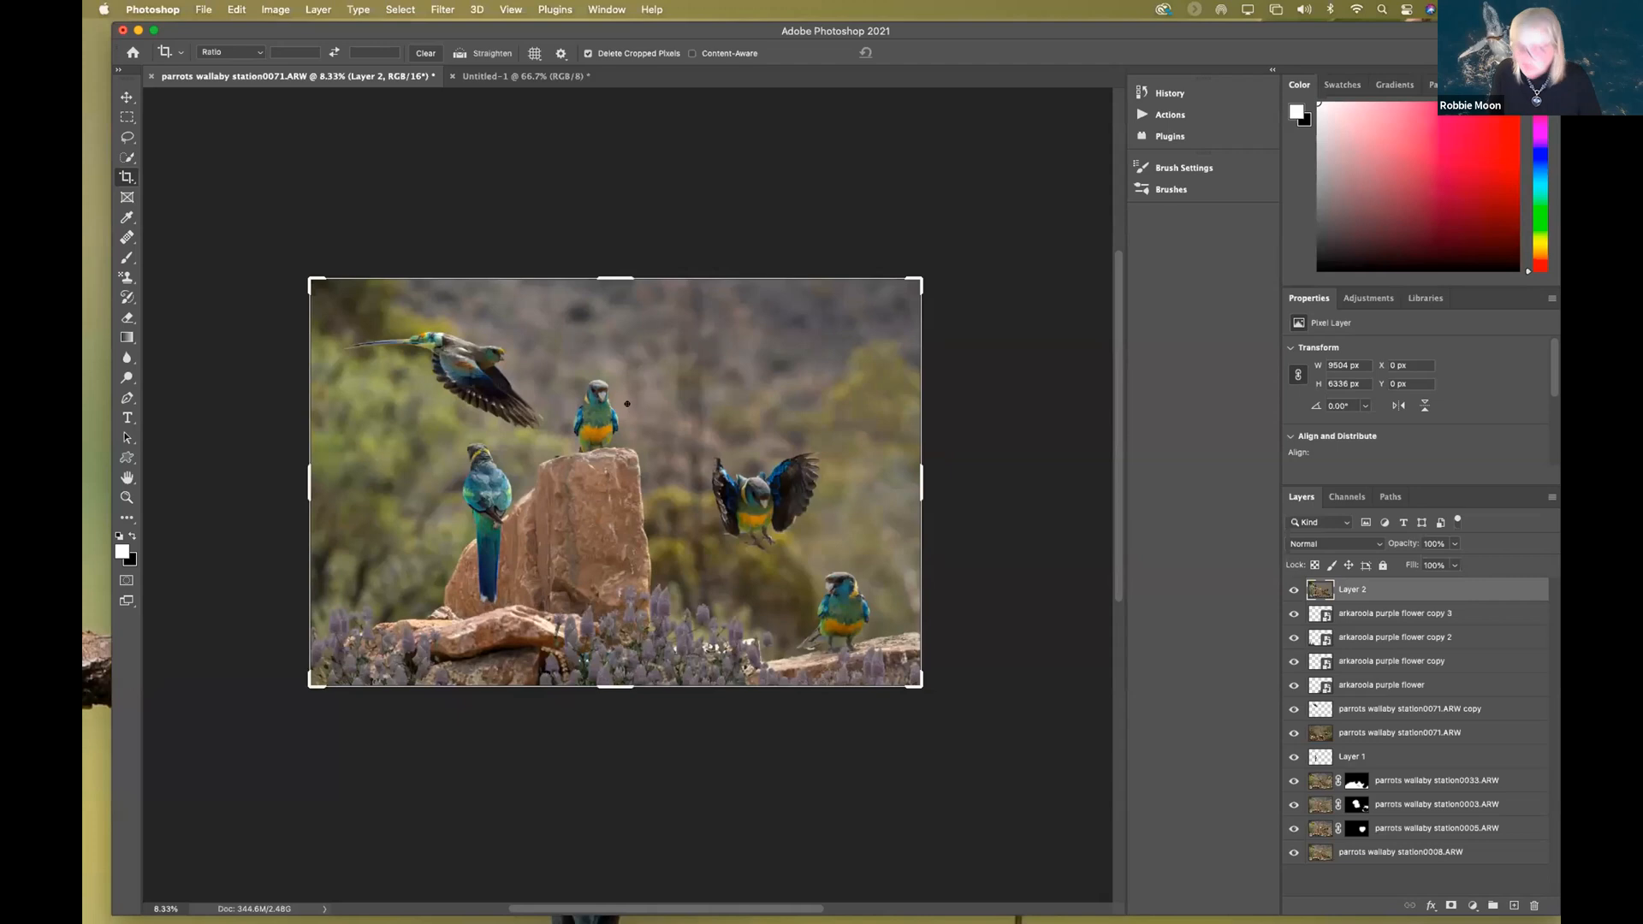
# - Select the five parrots, the rocks and the foreground flowers with the Quick Selection tool and copy them to a new layer
pyautogui.press('w')
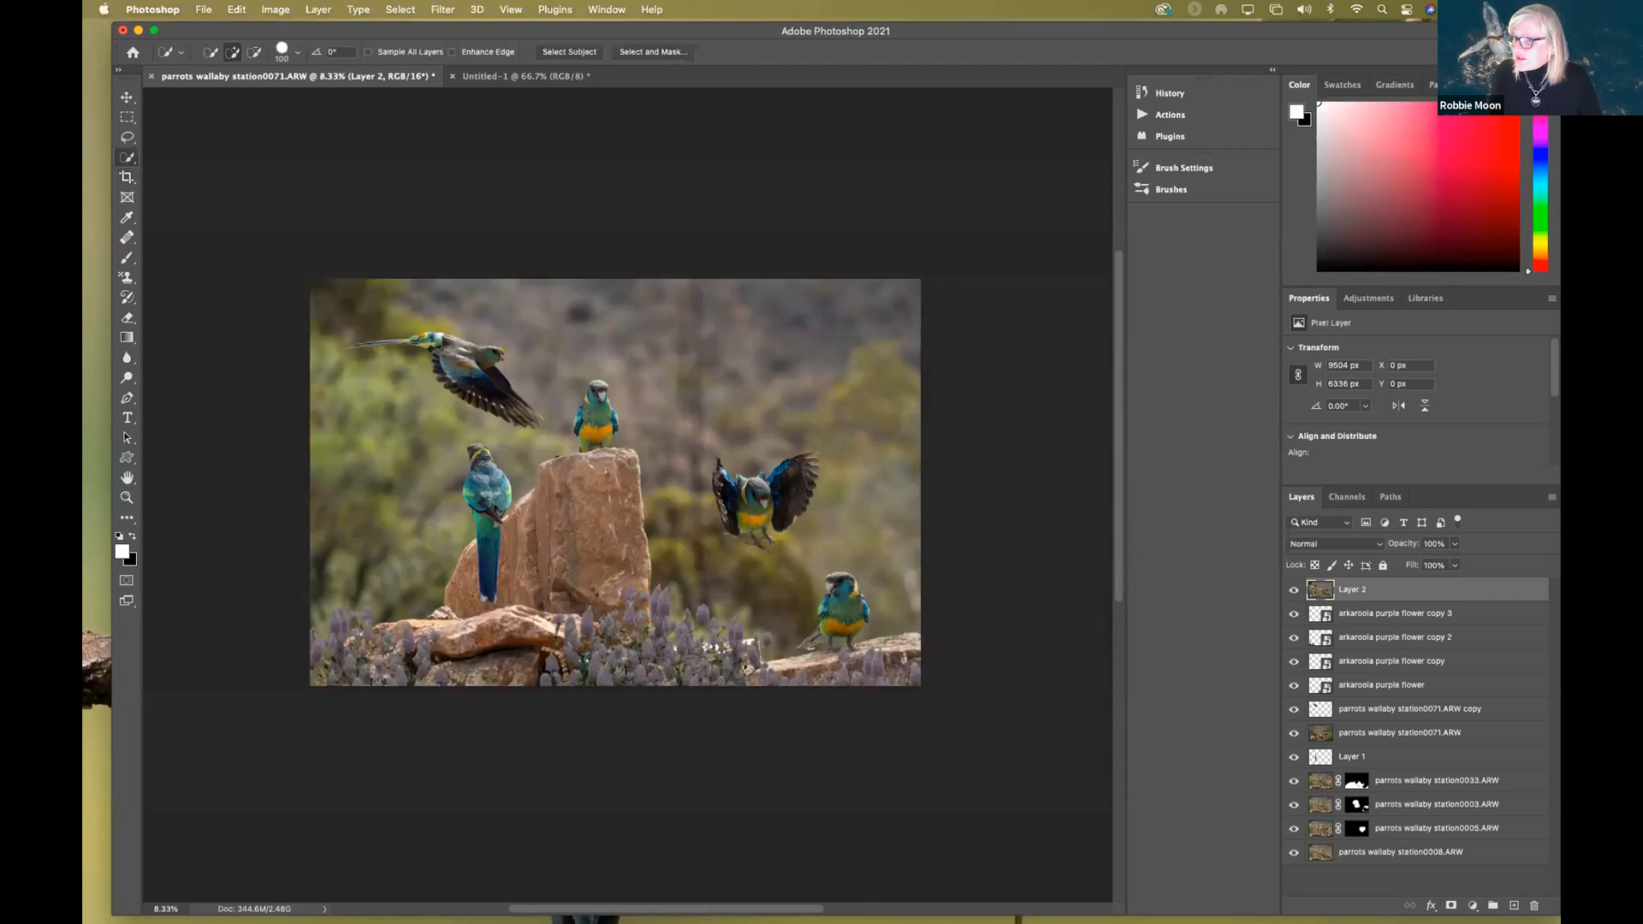
pyautogui.moveTo(374, 340)
pyautogui.mouseDown()
pyautogui.moveTo(450, 352)
pyautogui.moveTo(462, 393)
pyautogui.mouseUp()
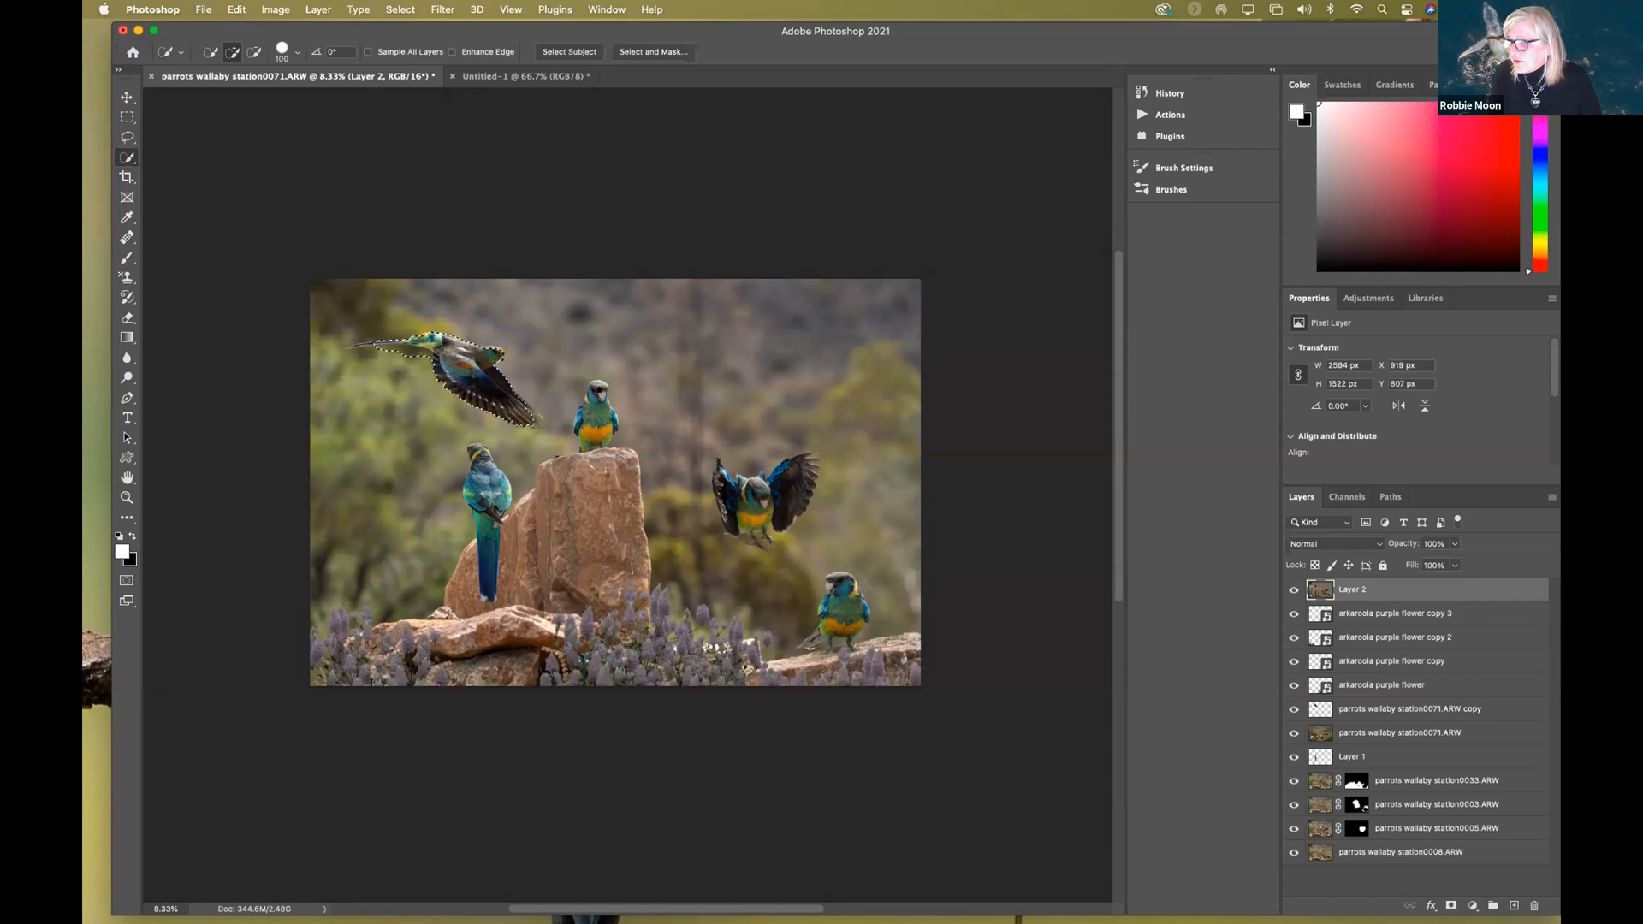
pyautogui.moveTo(597, 445)
pyautogui.mouseDown()
pyautogui.moveTo(624, 500)
pyautogui.moveTo(618, 547)
pyautogui.moveTo(582, 479)
pyautogui.moveTo(492, 503)
pyautogui.moveTo(476, 455)
pyautogui.mouseUp()
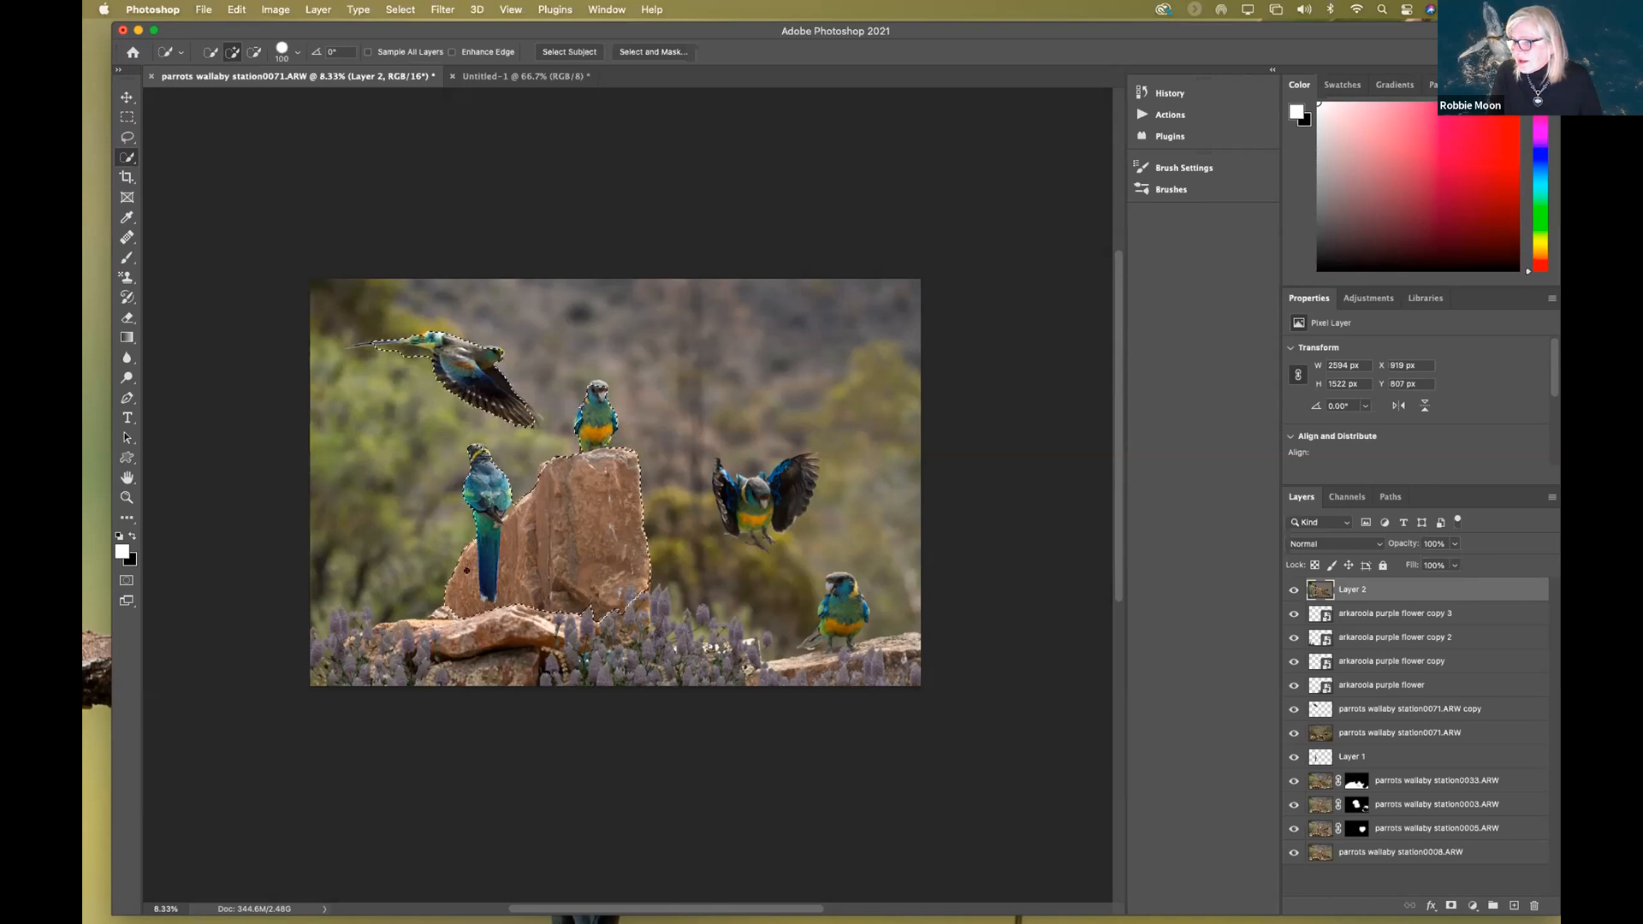
pyautogui.moveTo(618, 623)
pyautogui.mouseDown()
pyautogui.moveTo(826, 666)
pyautogui.moveTo(851, 589)
pyautogui.mouseUp()
pyautogui.moveTo(848, 659); pyautogui.dragTo(884, 650)
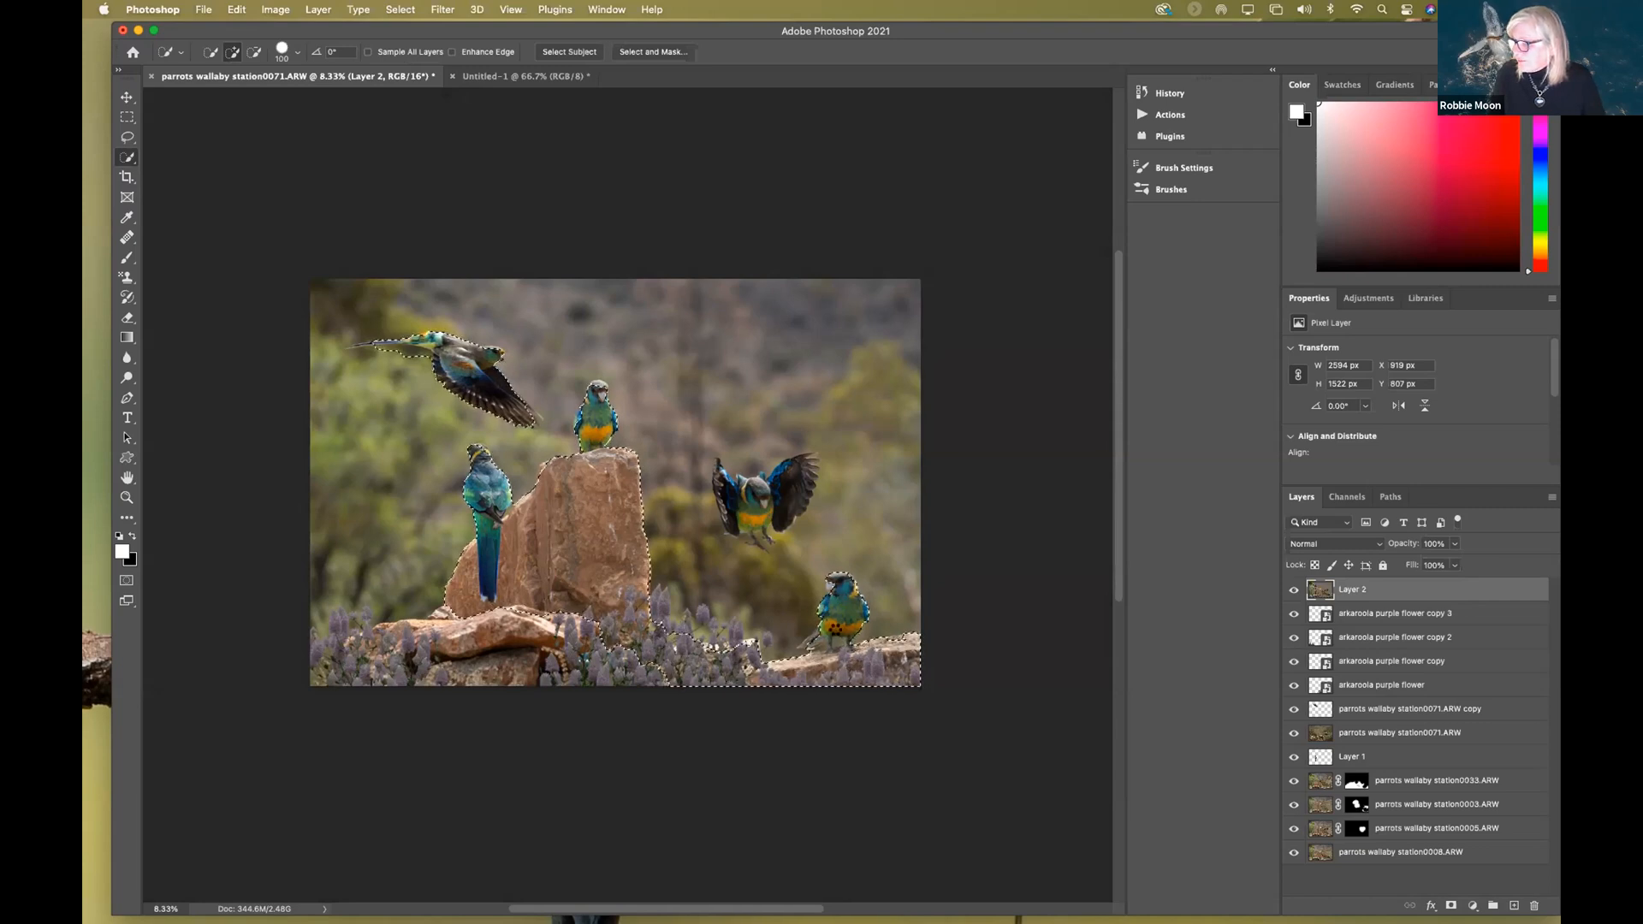
pyautogui.moveTo(797, 472)
pyautogui.mouseDown()
pyautogui.moveTo(746, 493)
pyautogui.moveTo(725, 481)
pyautogui.moveTo(740, 521)
pyautogui.mouseUp()
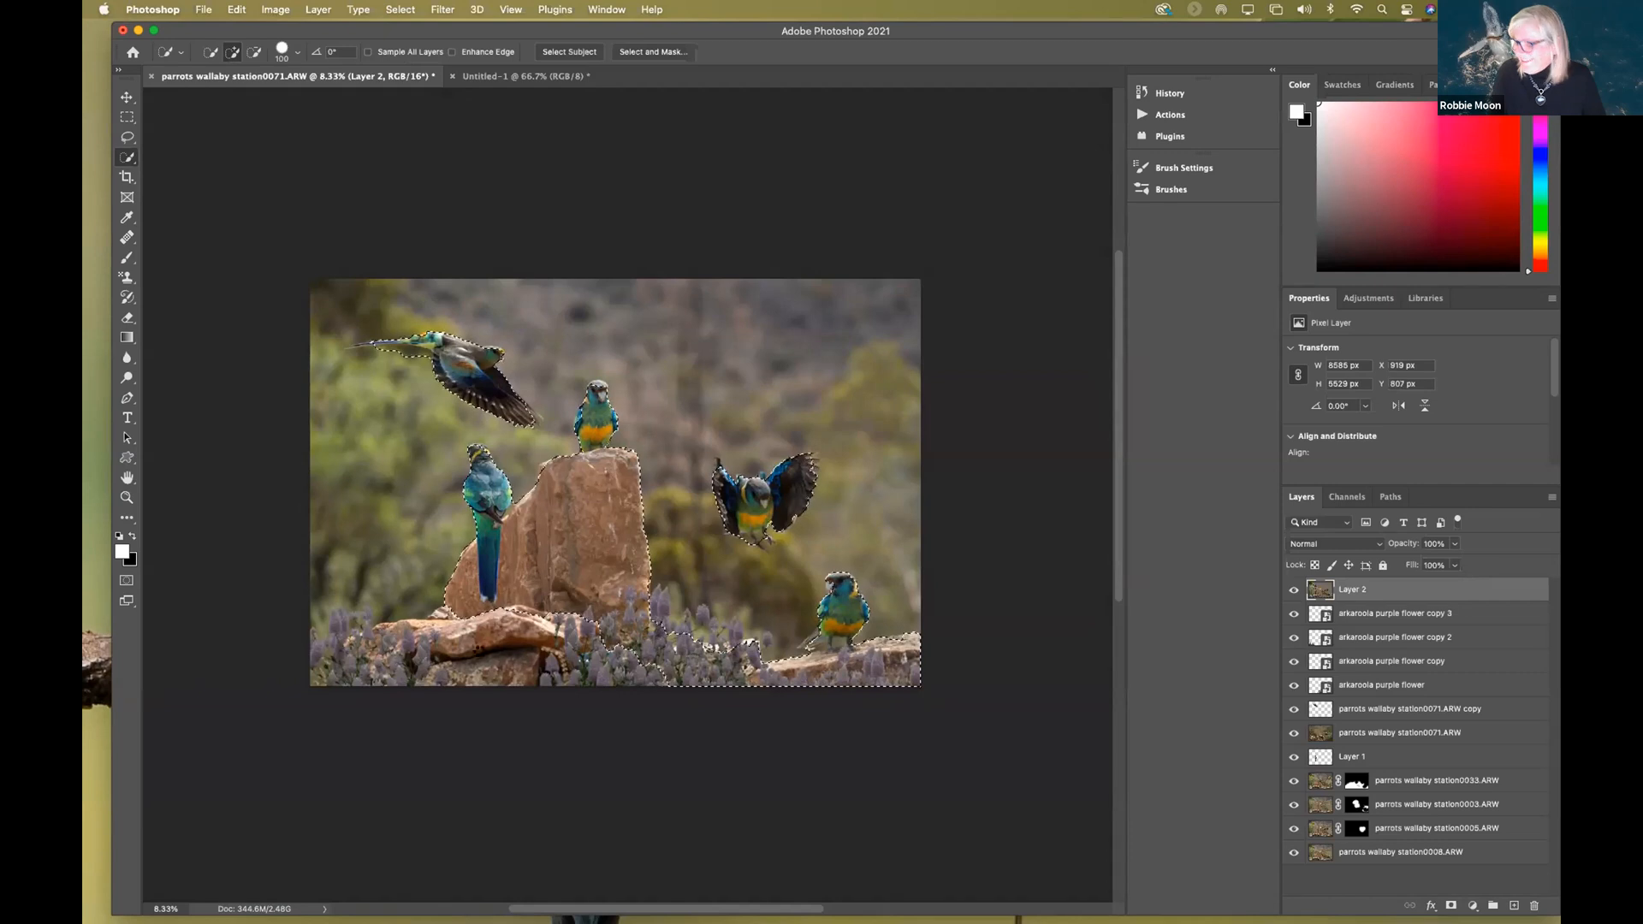
pyautogui.moveTo(411, 638)
pyautogui.mouseDown()
pyautogui.moveTo(376, 628)
pyautogui.moveTo(347, 643)
pyautogui.moveTo(445, 676)
pyautogui.moveTo(595, 669)
pyautogui.moveTo(657, 603)
pyautogui.mouseUp()
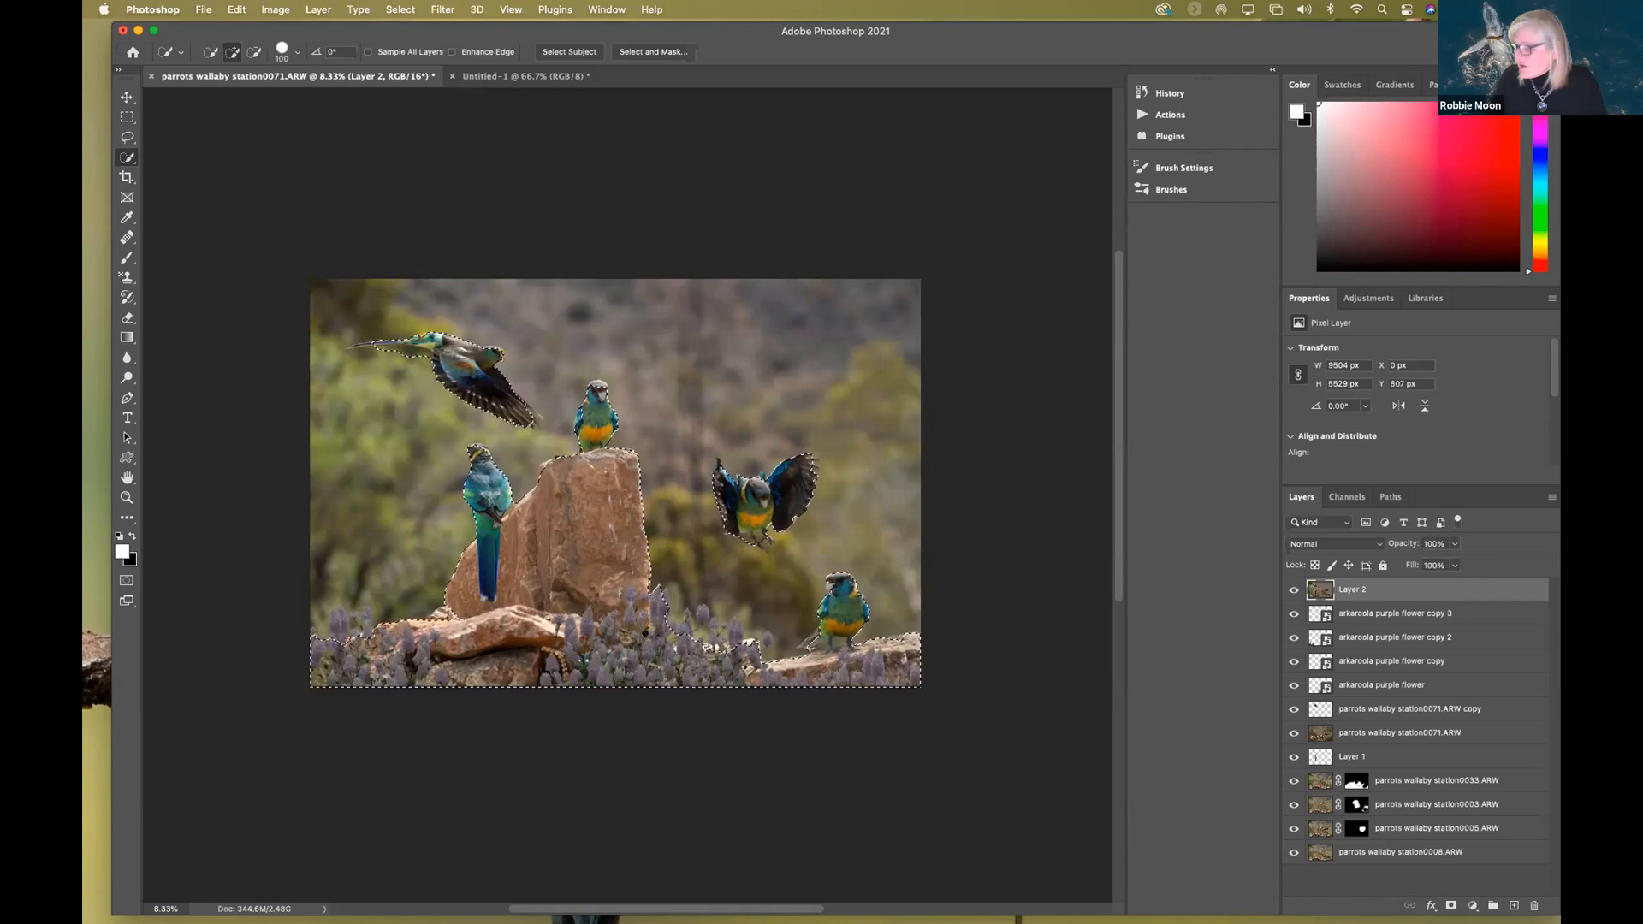
pyautogui.press('super+j')
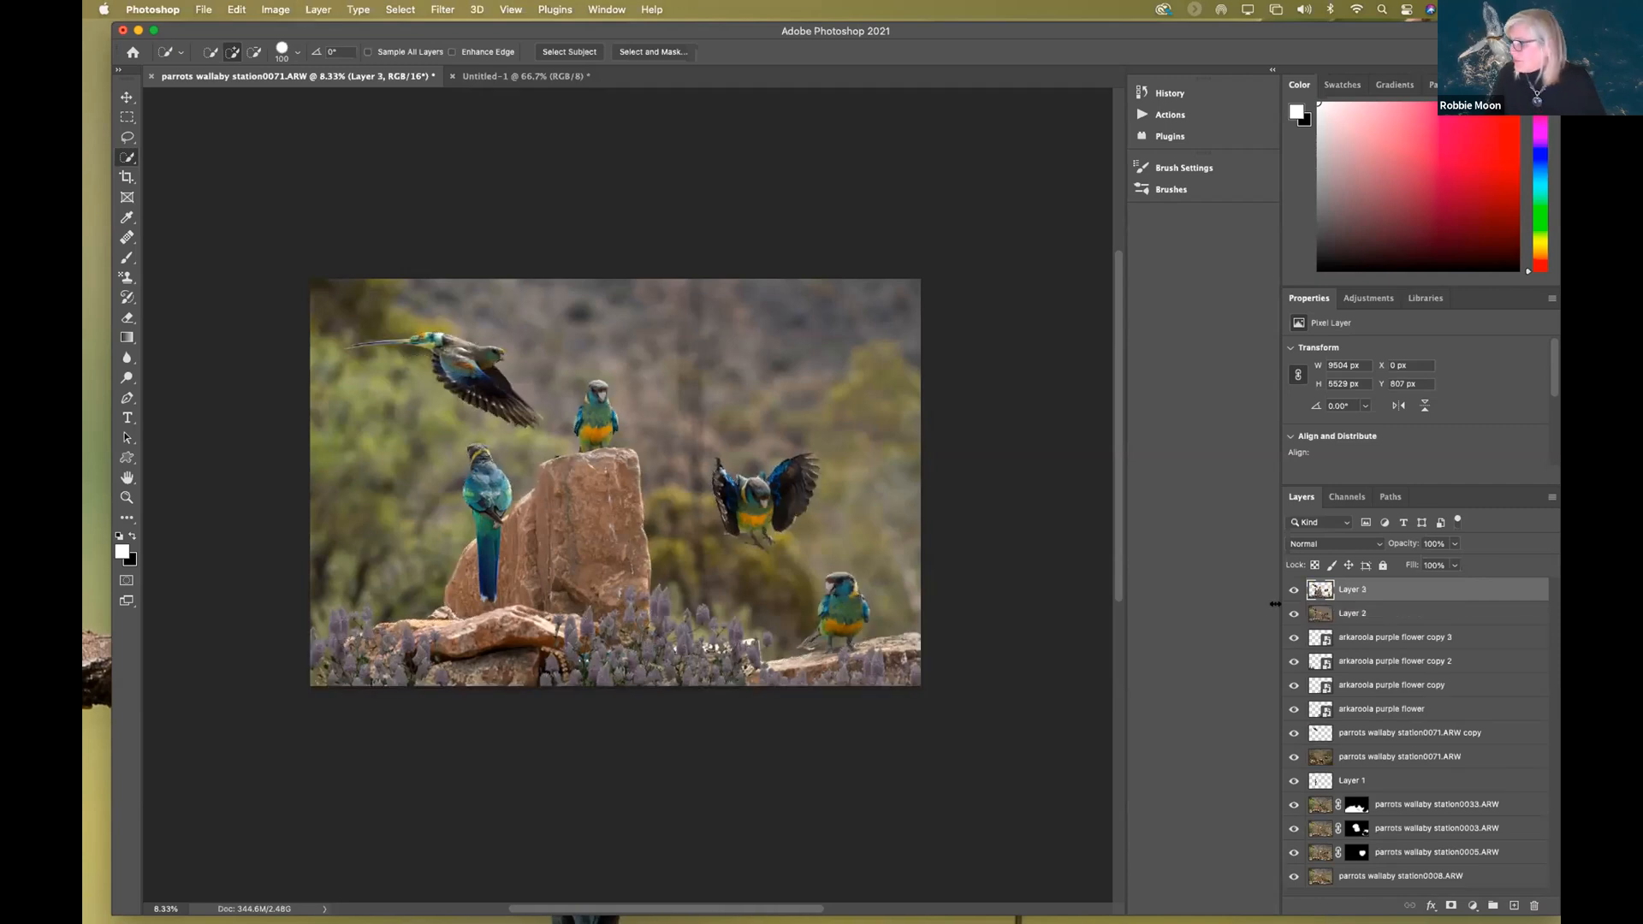
# - Add a Brightness/Contrast adjustment clipped to Layer 2 and set its brightness to -30
pyautogui.click(1385, 614)
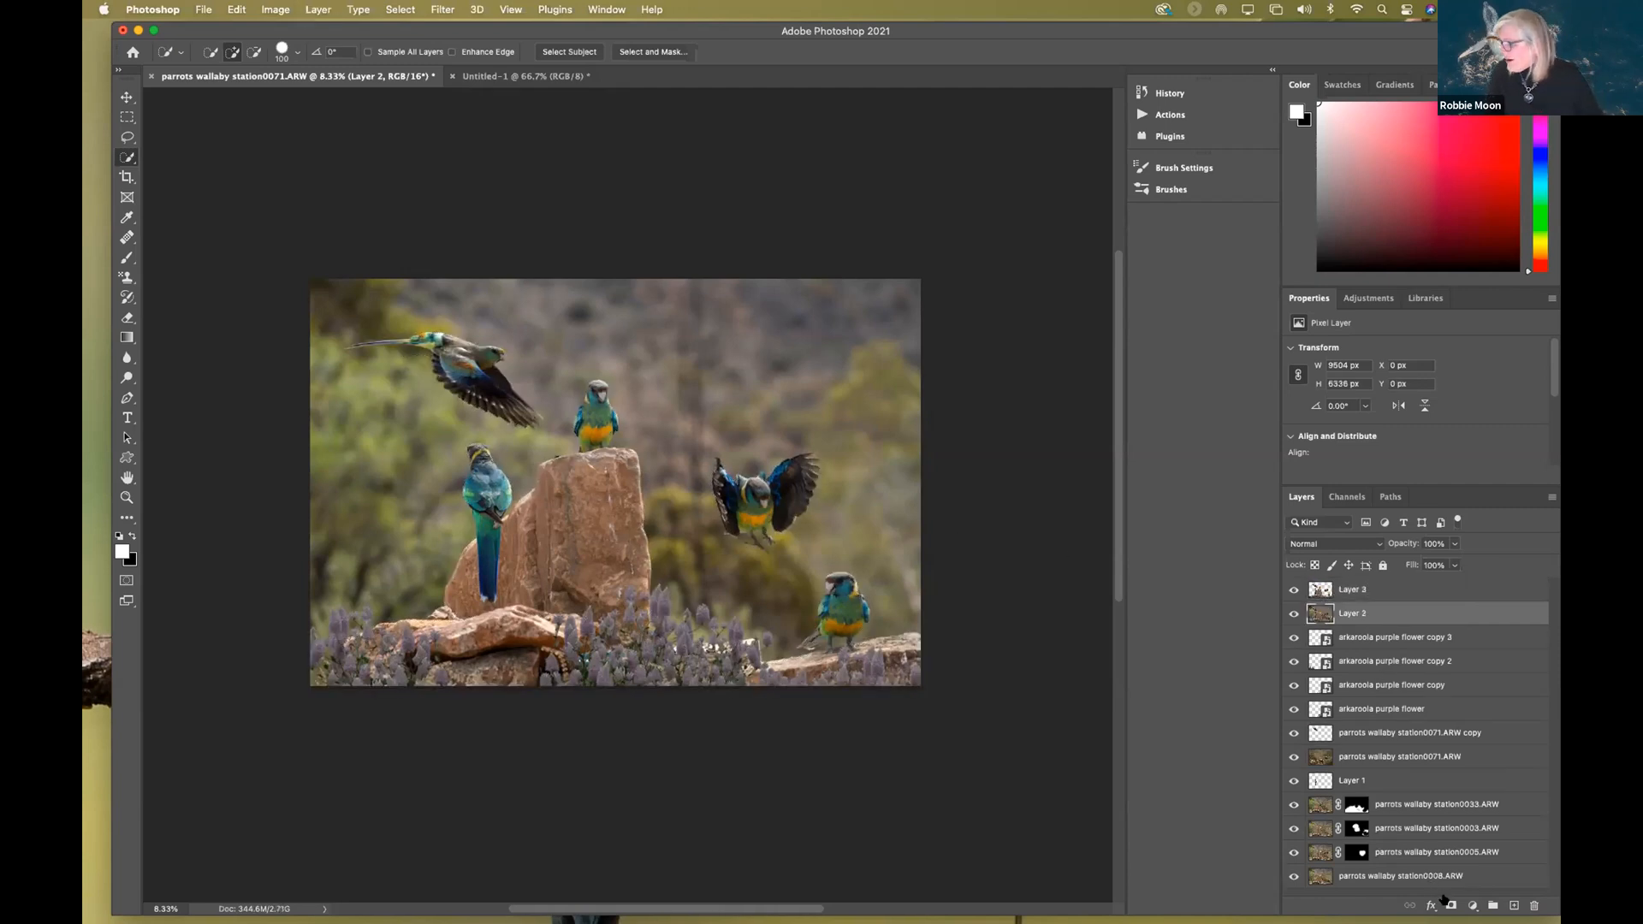
pyautogui.click(1472, 903)
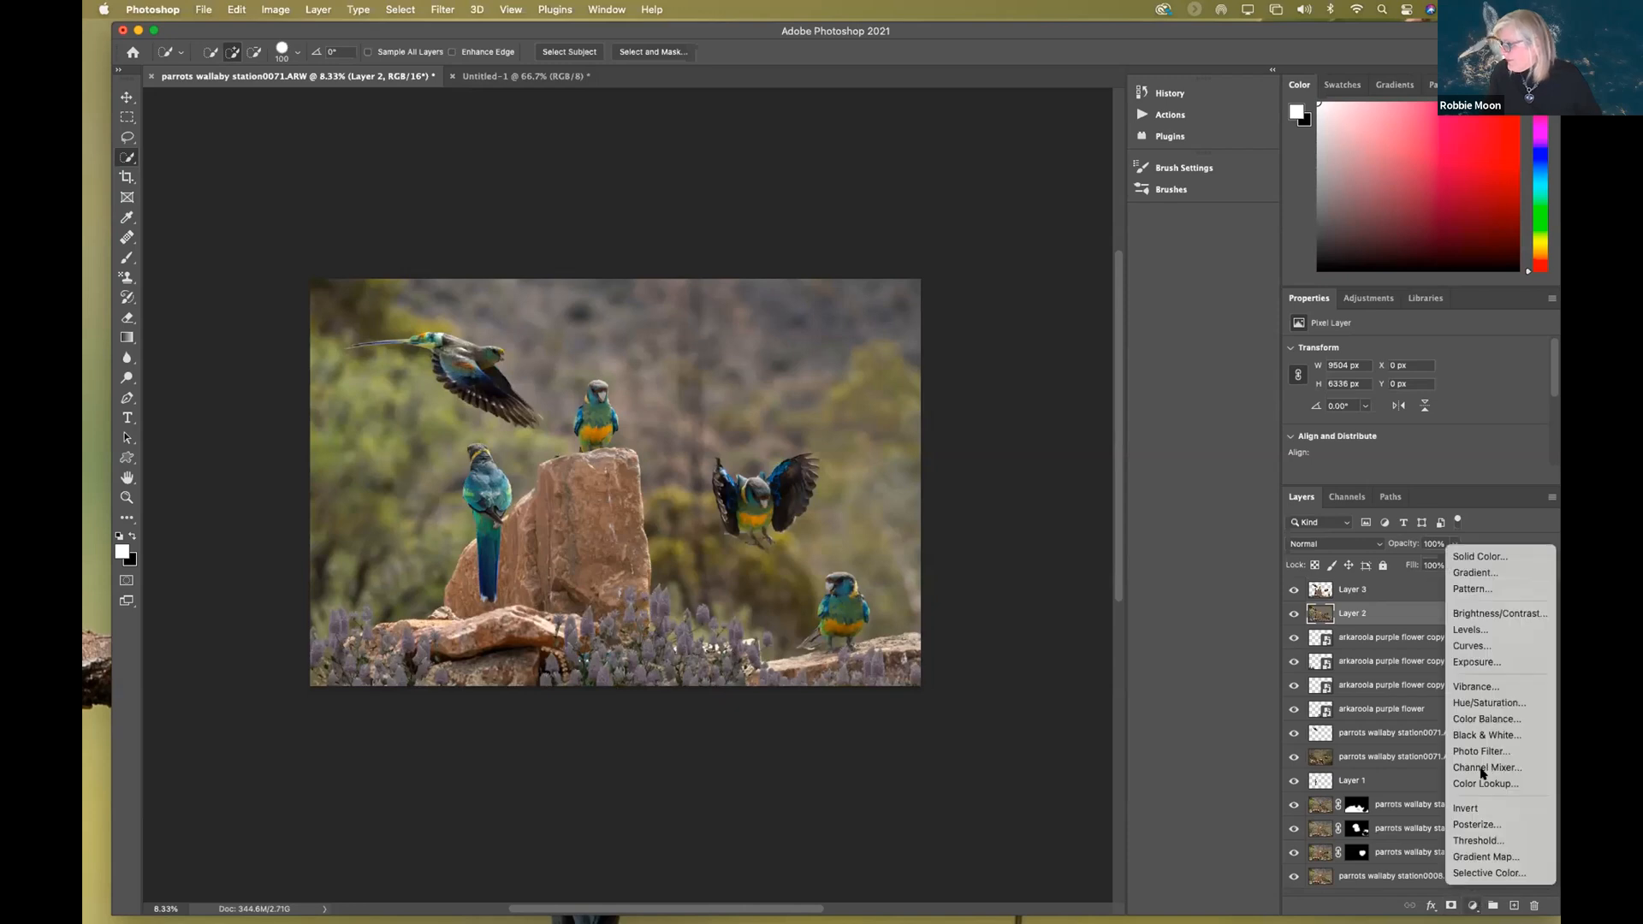
pyautogui.click(1480, 614)
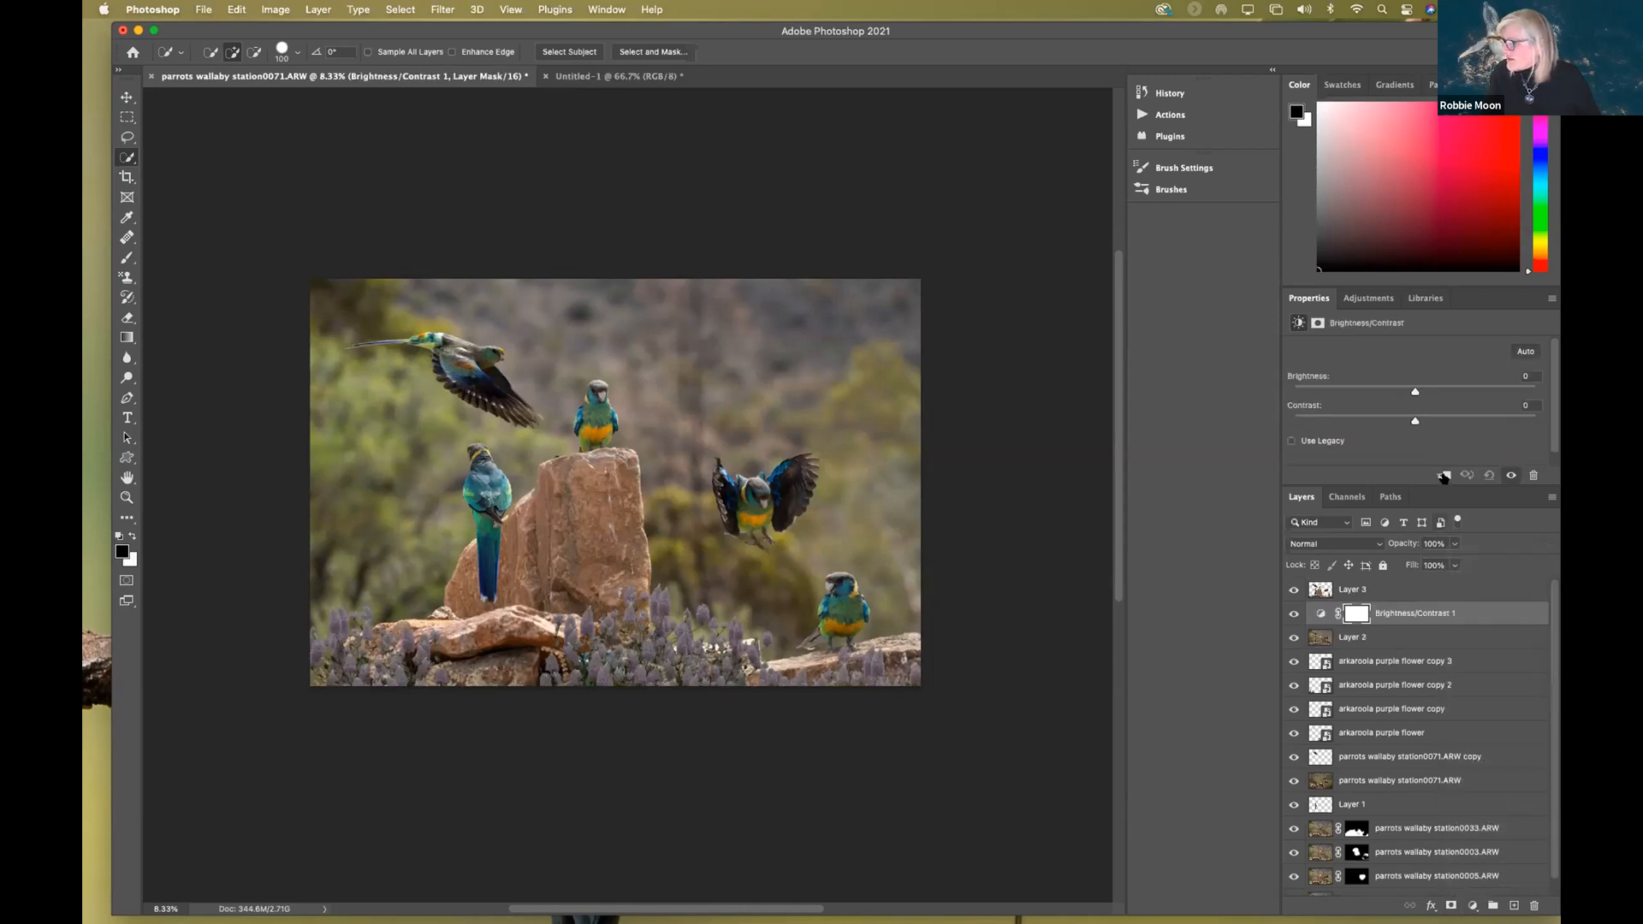
pyautogui.click(1444, 476)
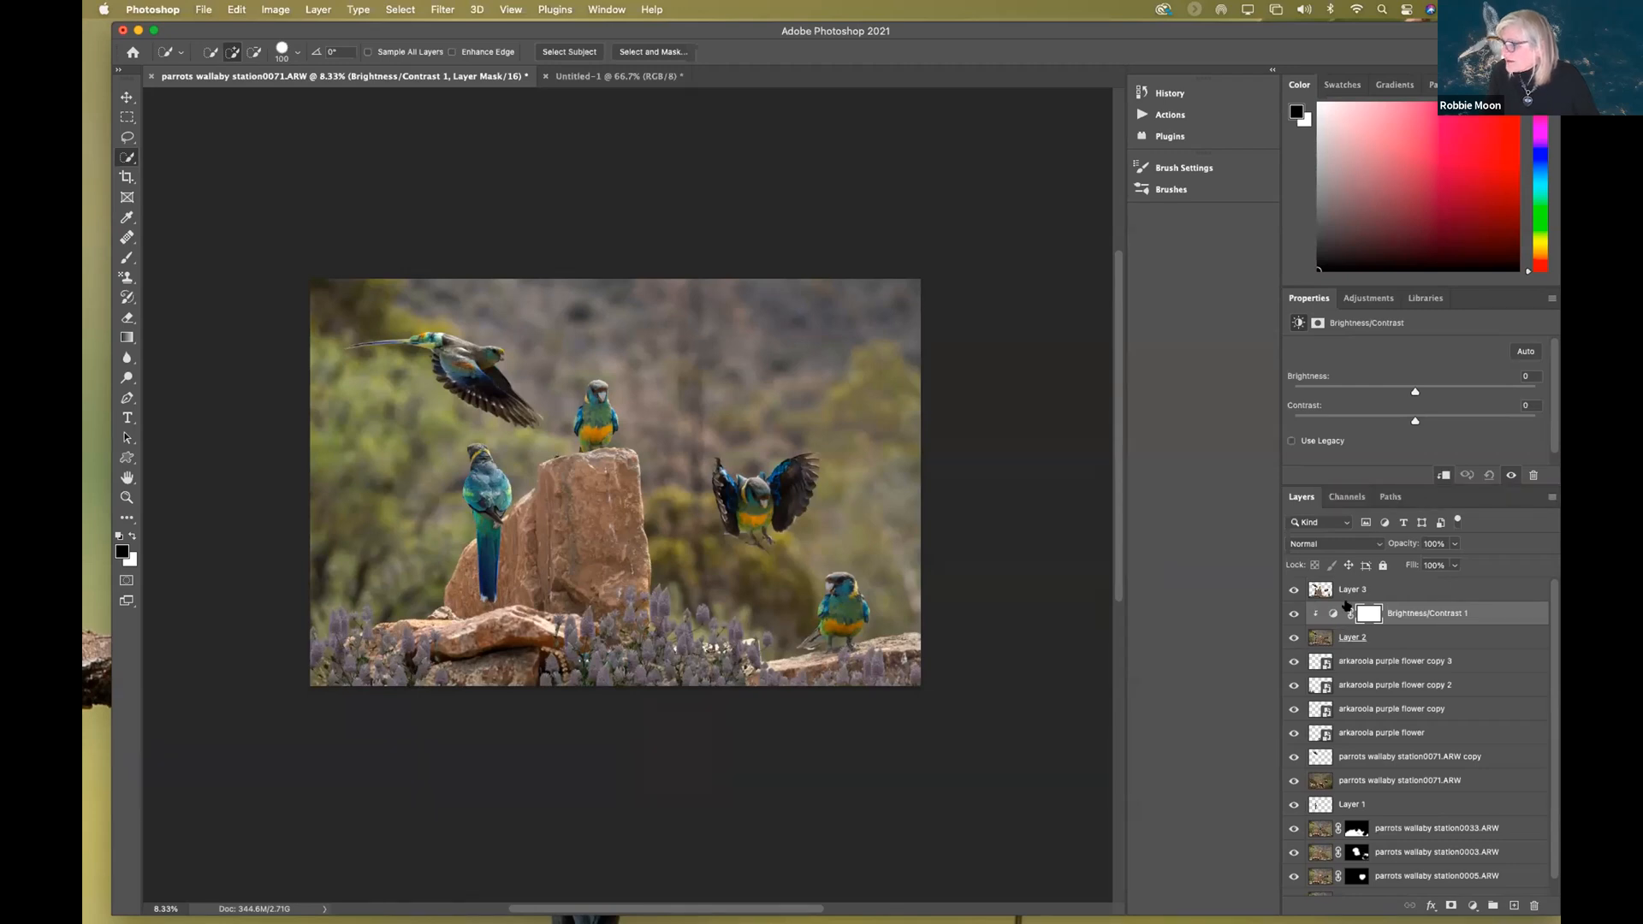
pyautogui.moveTo(1412, 393); pyautogui.dragTo(1390, 395)
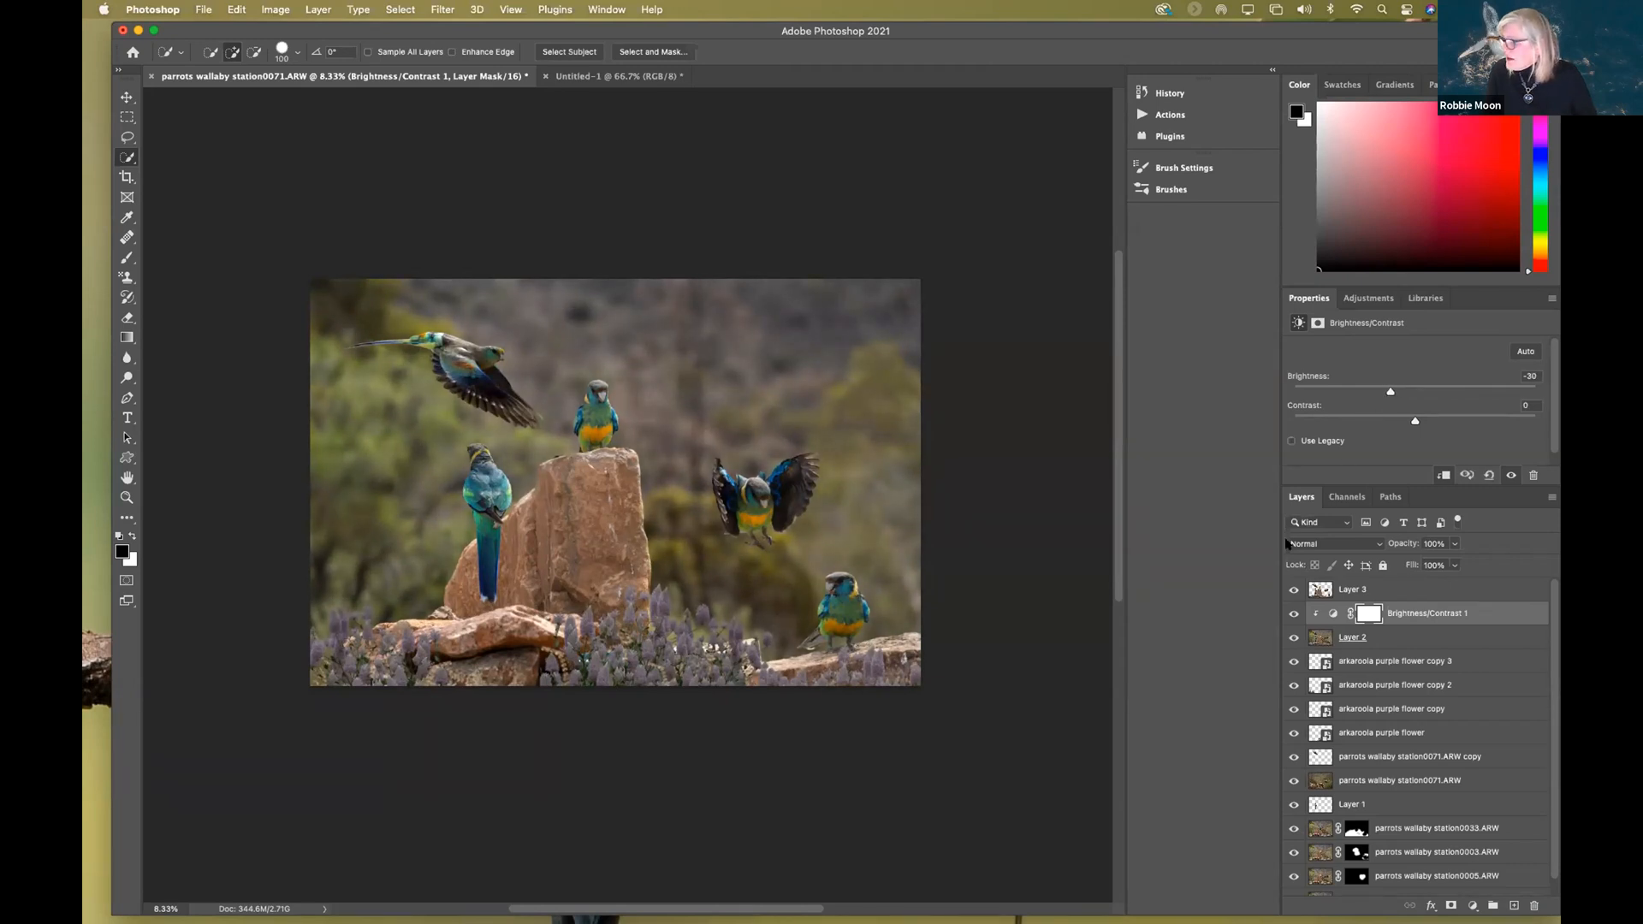
# - Apply a slight Gaussian Blur to Layer 2, checking the preview on the background between the birds
pyautogui.click(1387, 635)
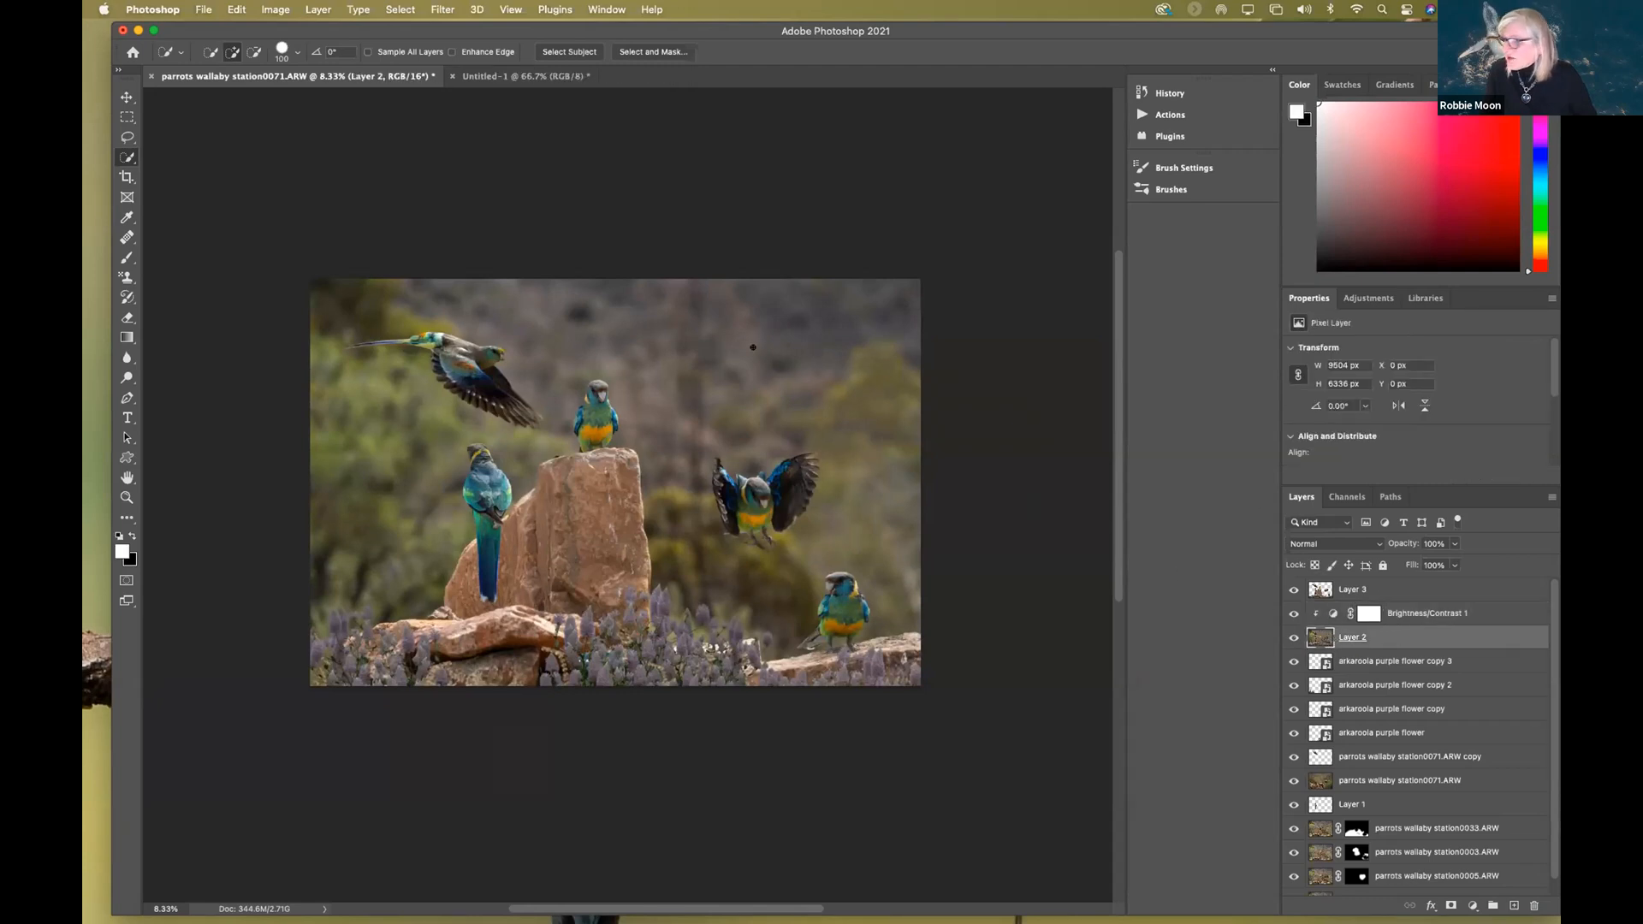
pyautogui.click(440, 11)
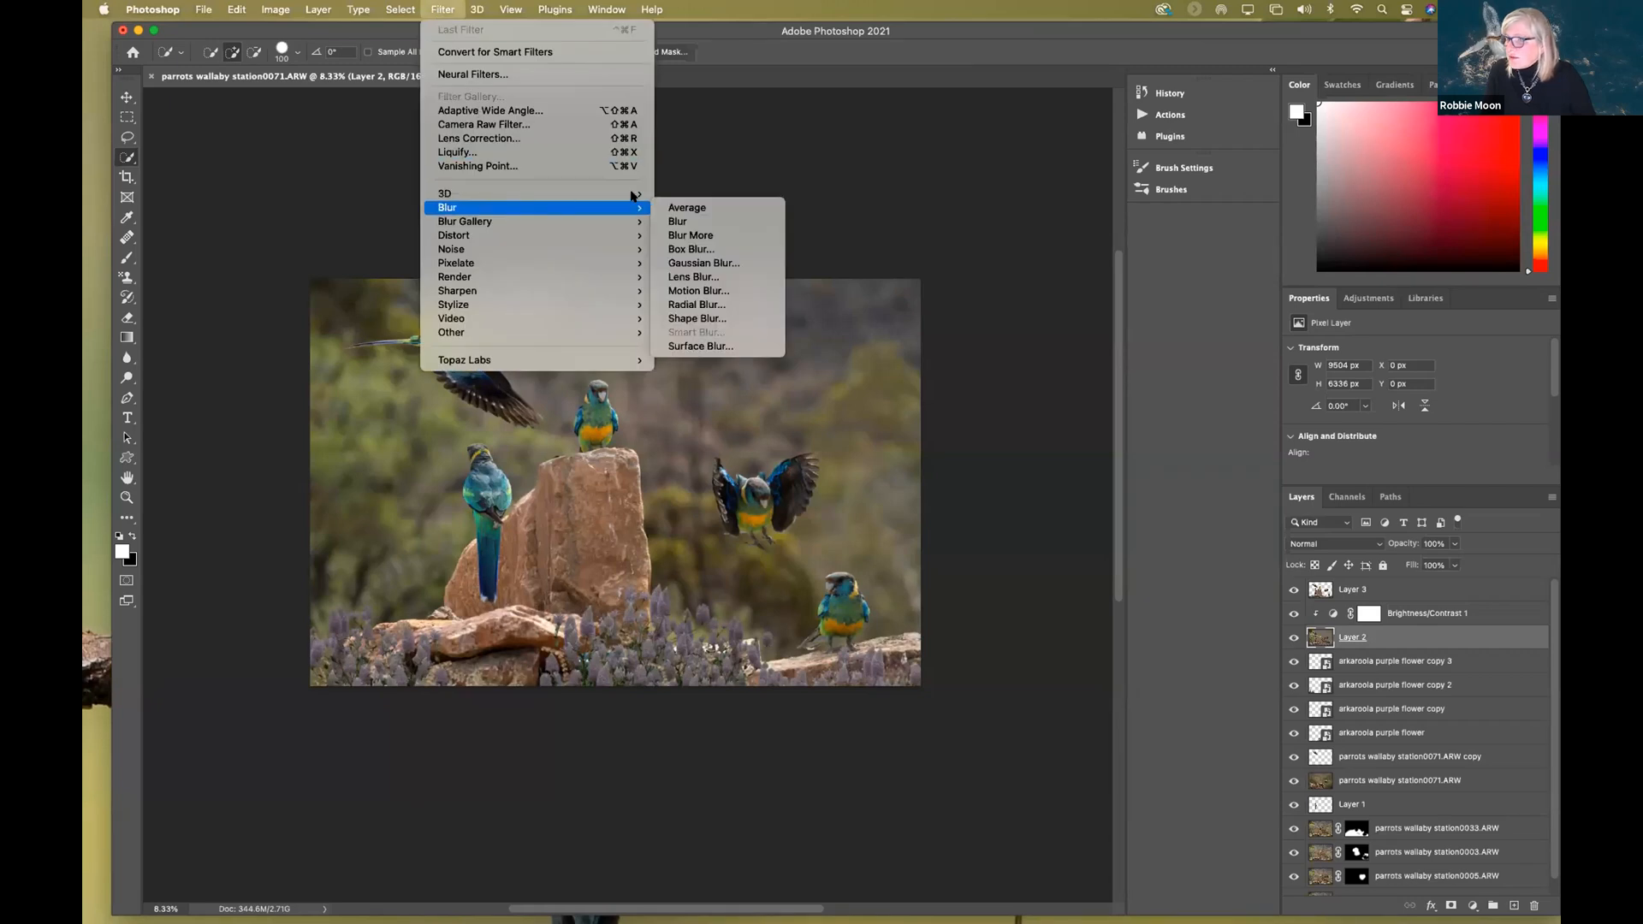
pyautogui.moveTo(631, 210)
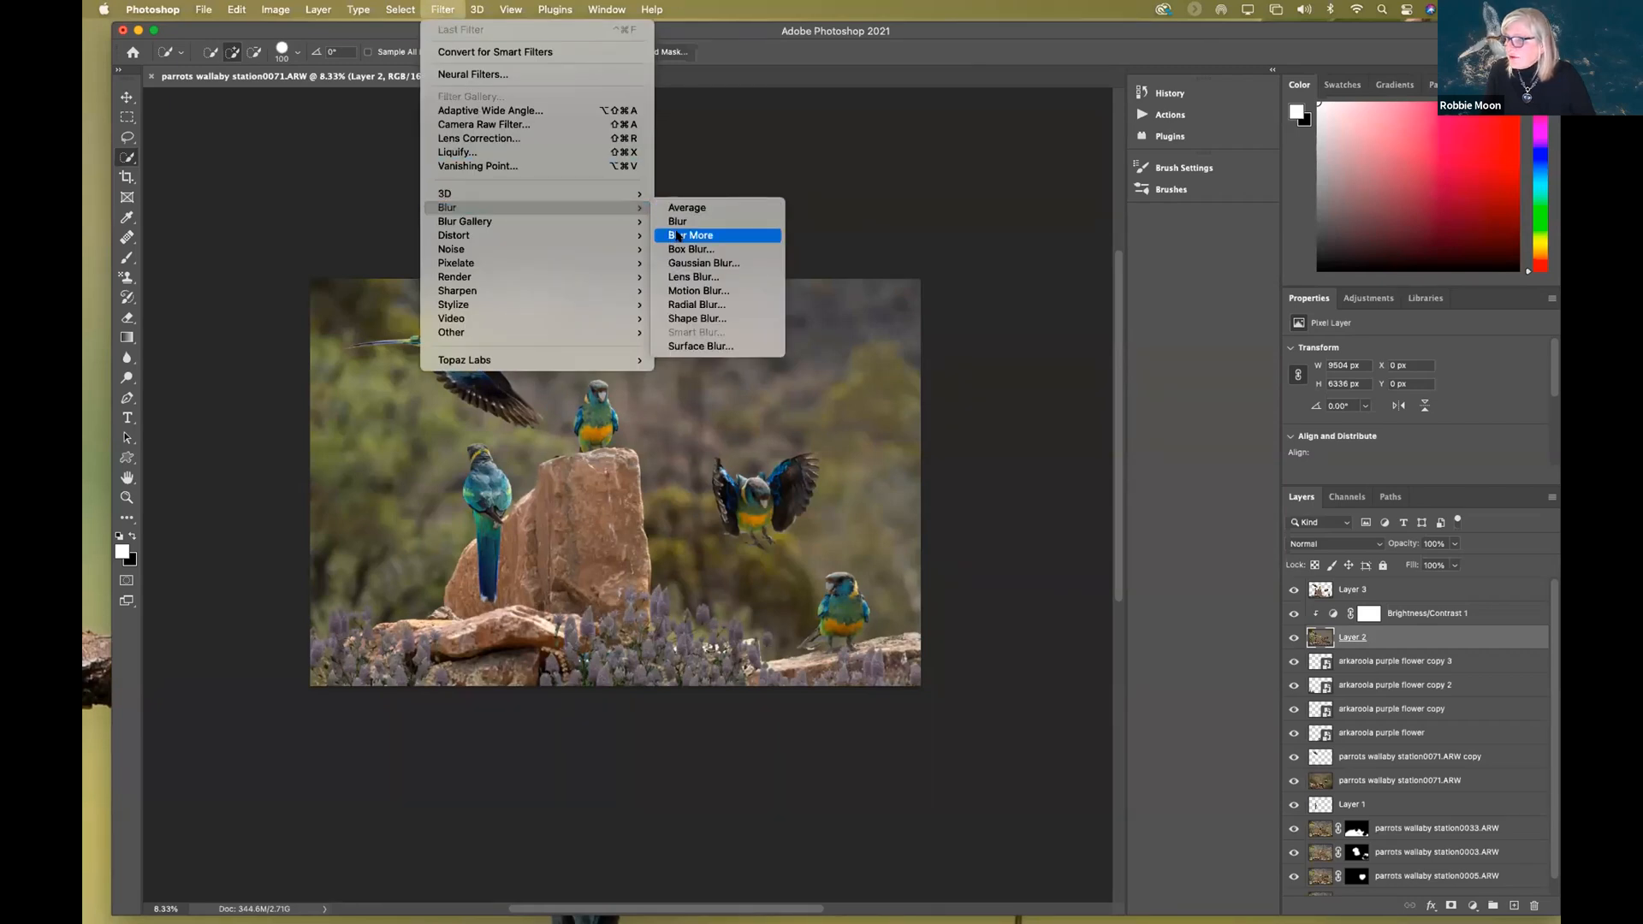
pyautogui.click(683, 261)
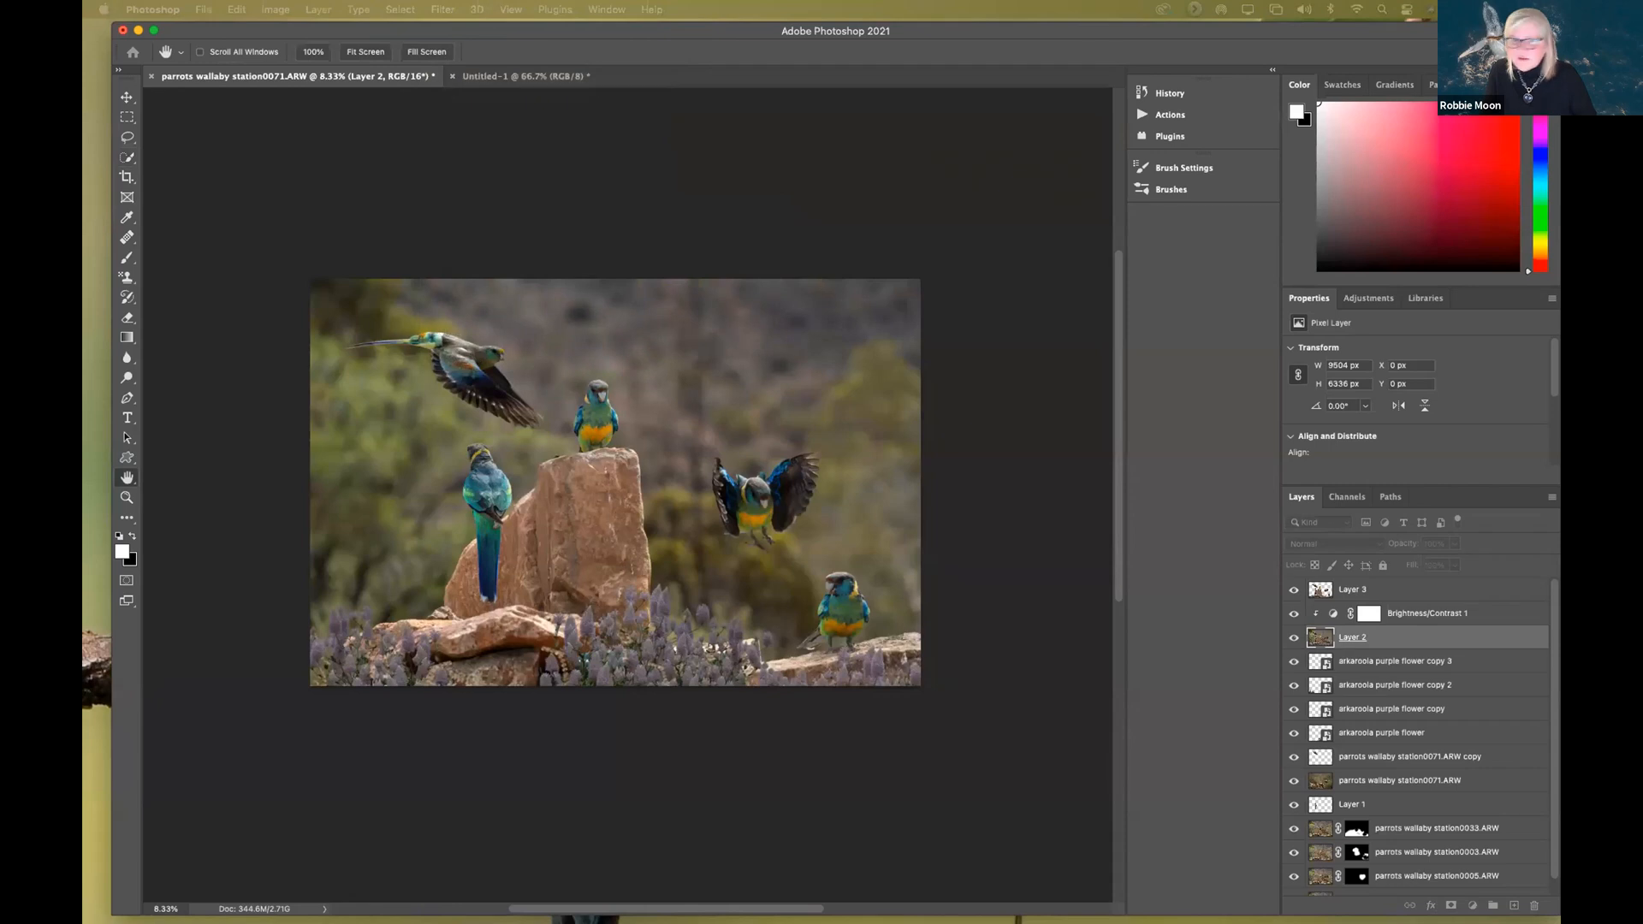
pyautogui.moveTo(394, 209); pyautogui.dragTo(1225, 184)
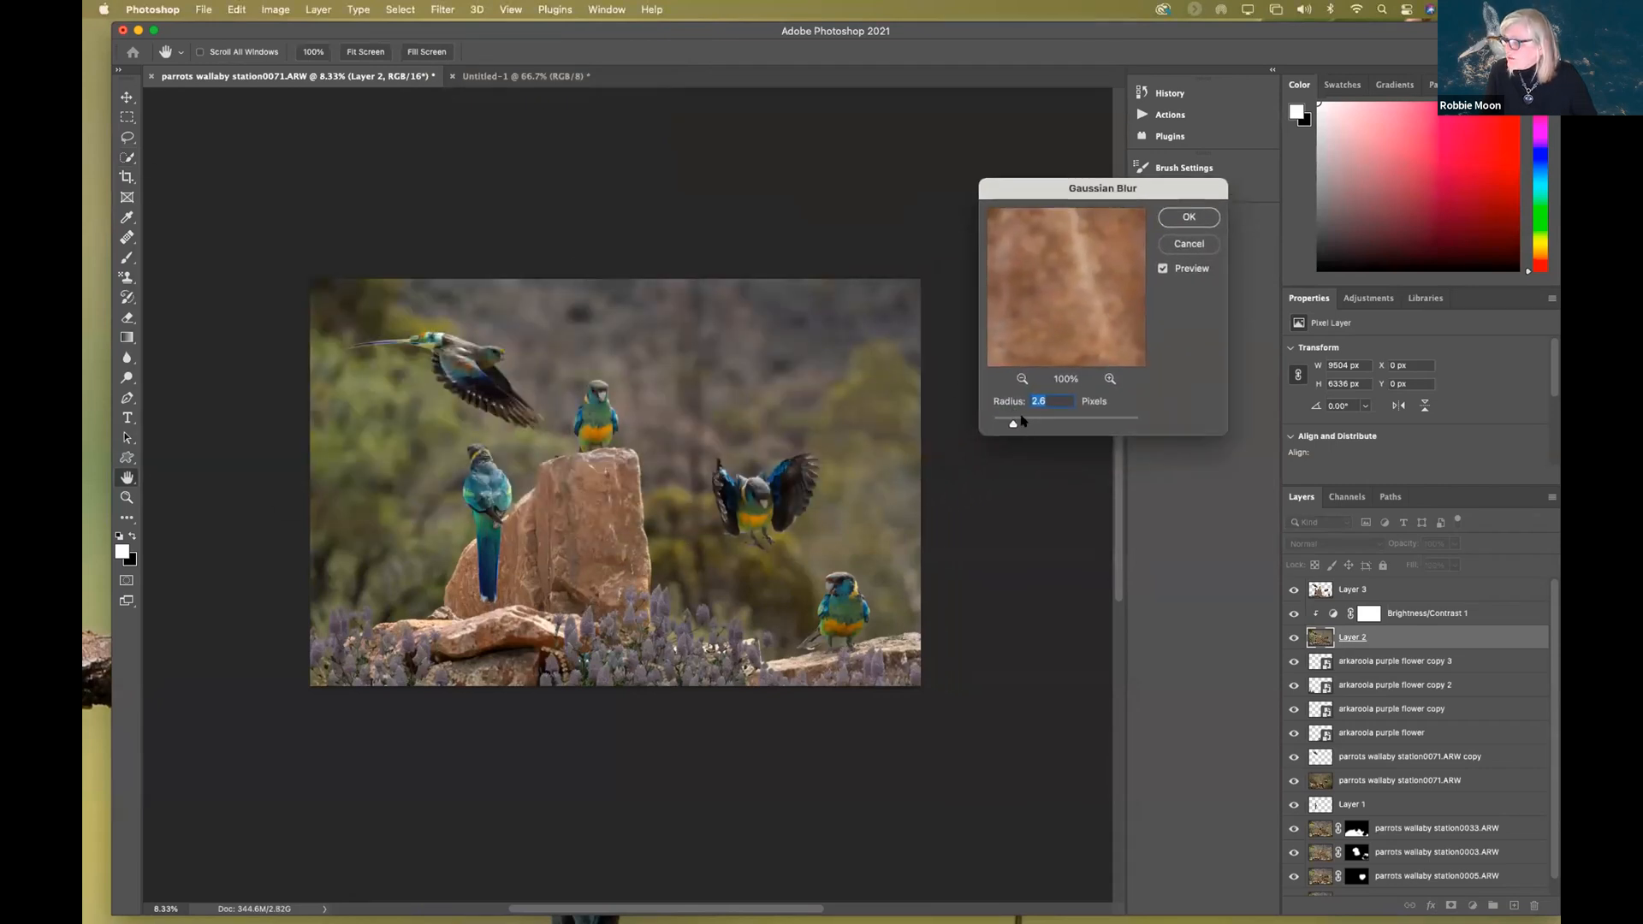
pyautogui.click(1021, 420)
pyautogui.click(697, 368)
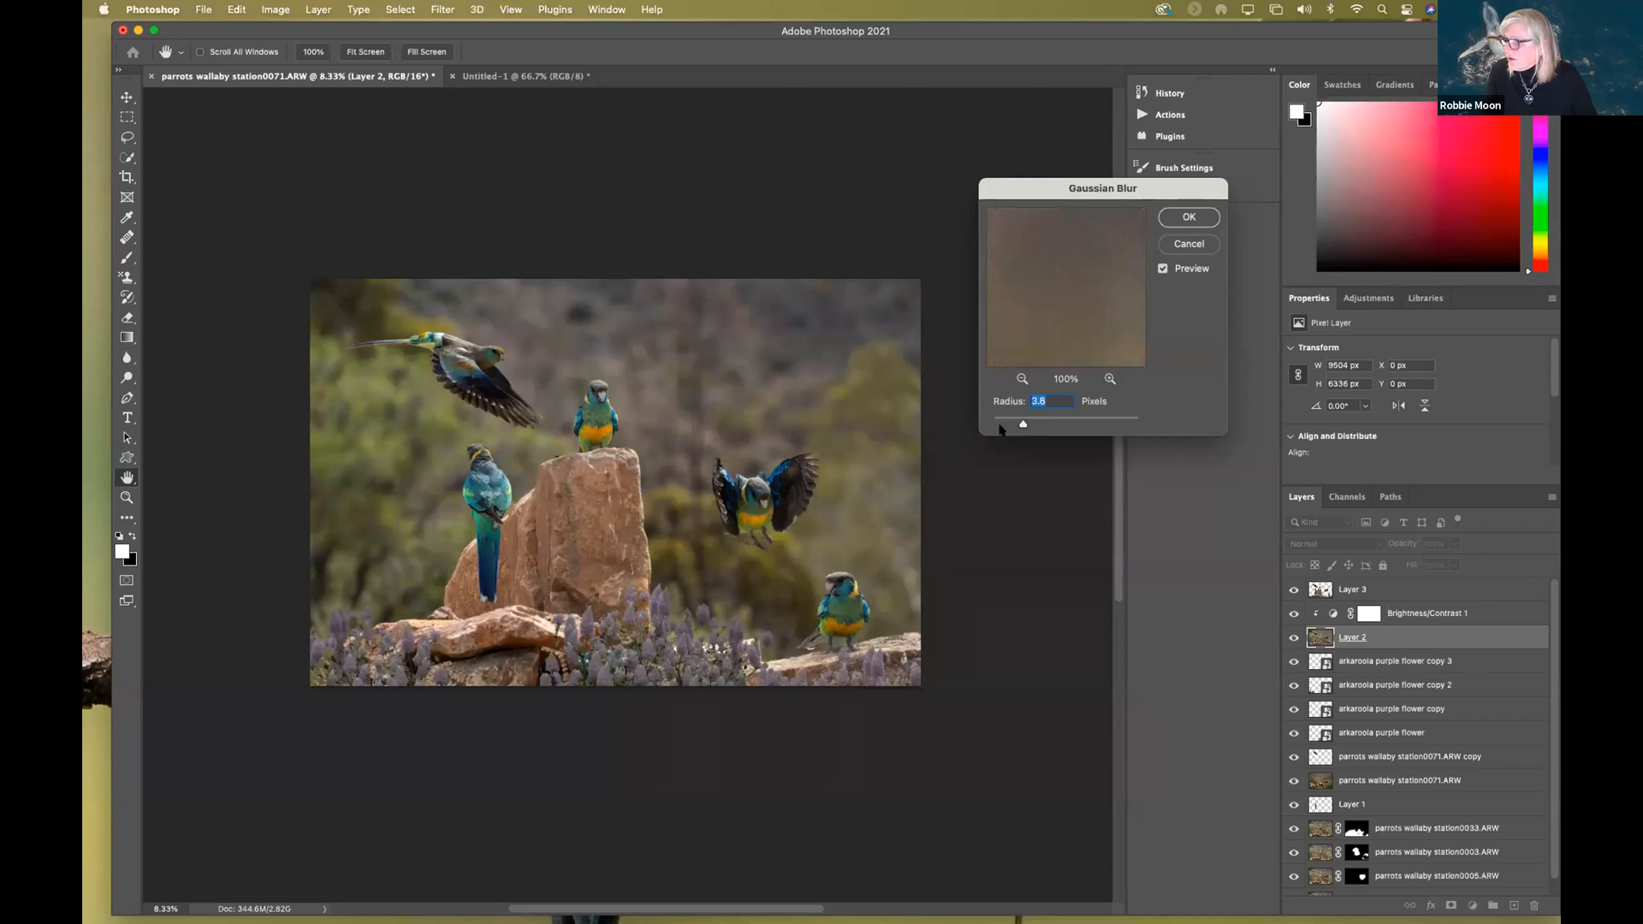
pyautogui.moveTo(1013, 421); pyautogui.dragTo(1002, 421)
pyautogui.click(1188, 220)
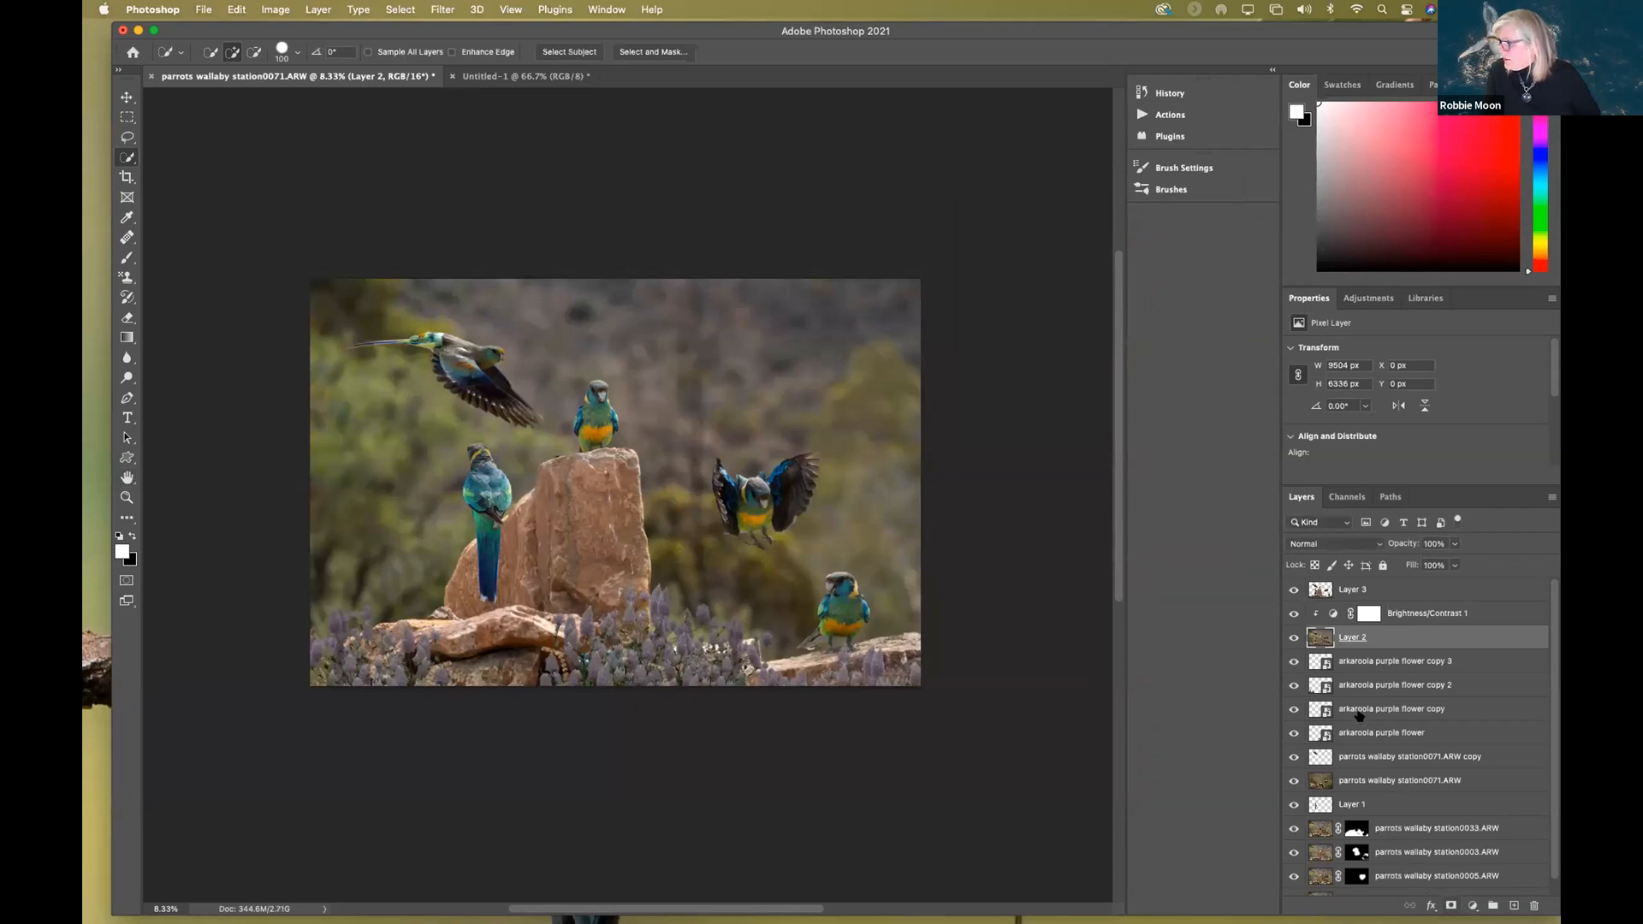
# - Add a white layer mask to Layer 2 so that the darkened, blurred background layer stays fully revealed
pyautogui.click(1450, 905)
pyautogui.press('super+i')
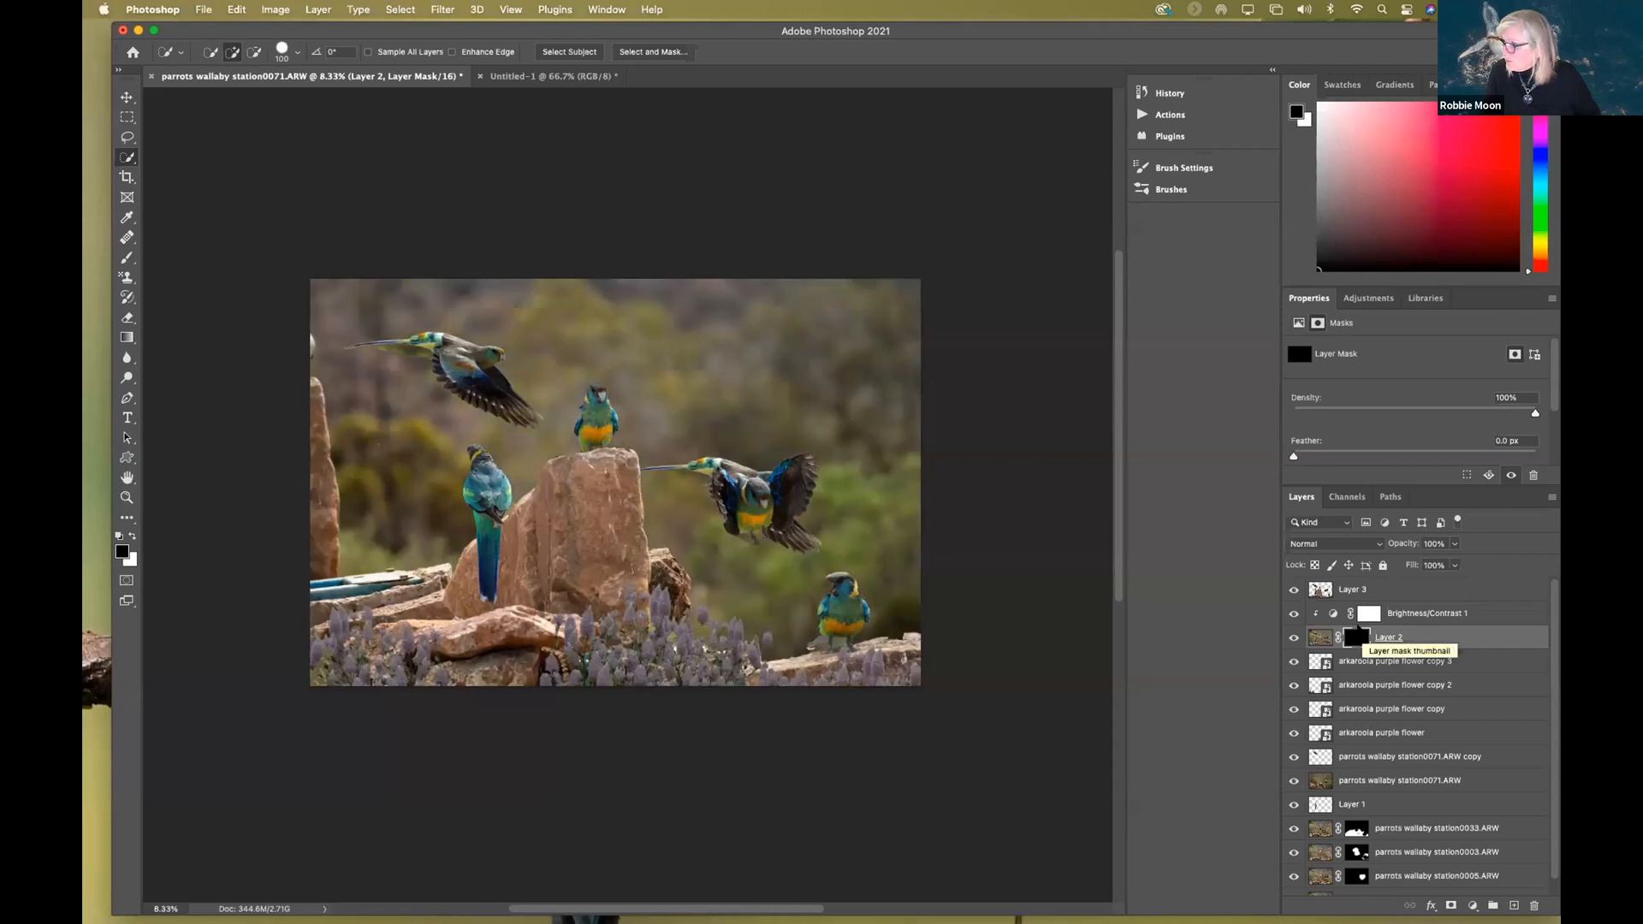
pyautogui.press('super+i')
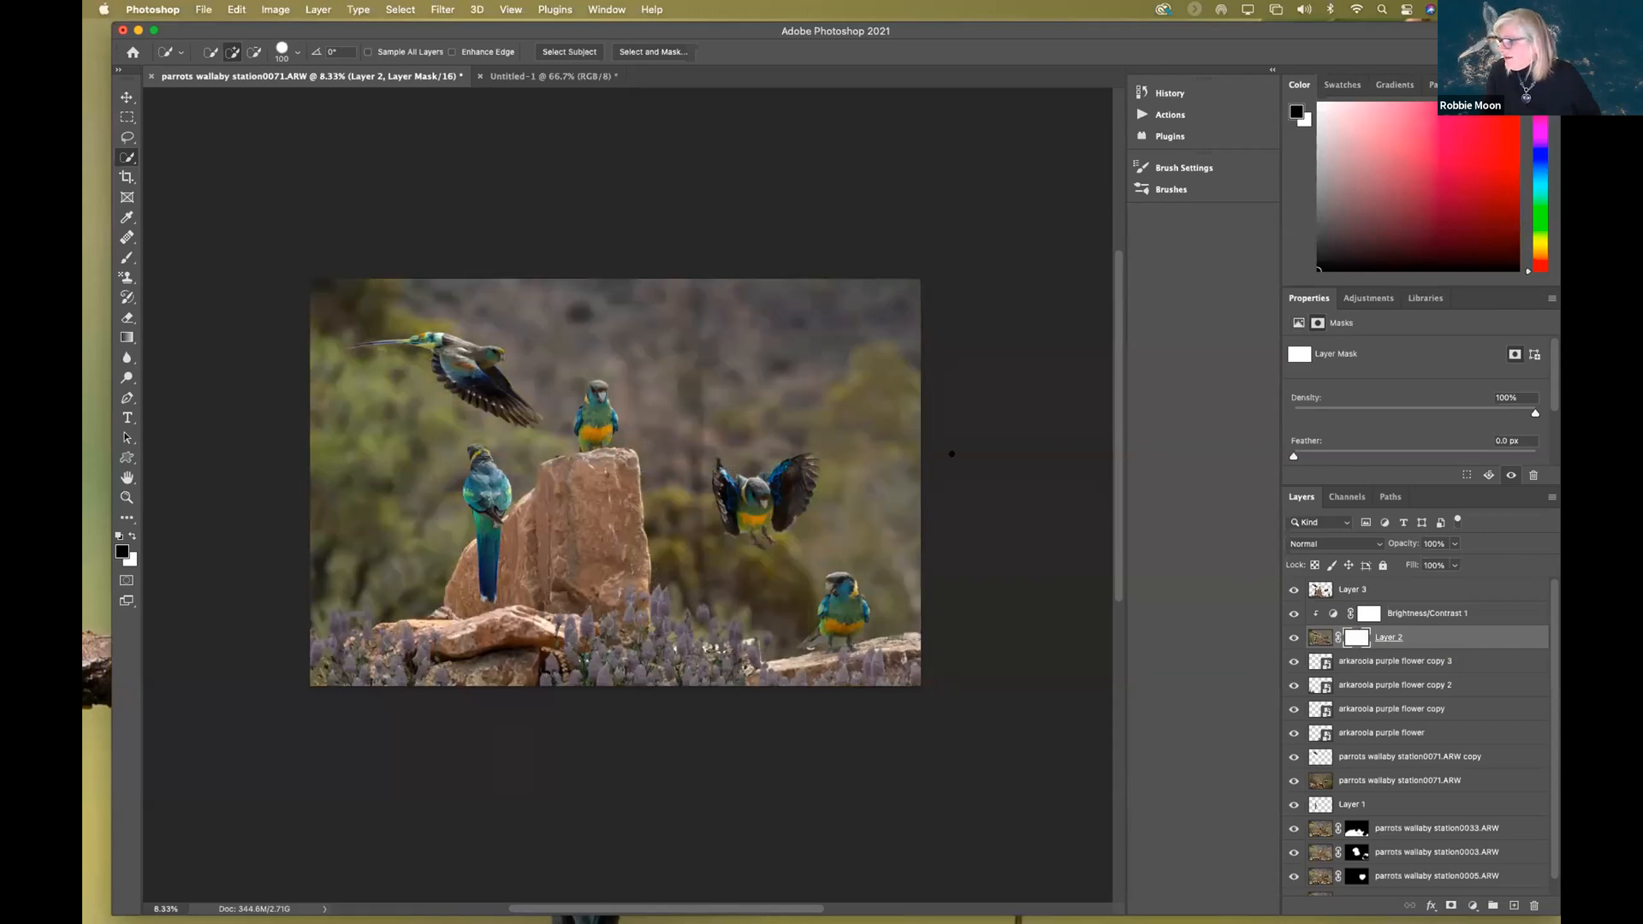
# - Add a Brightness/Contrast adjustment clipped to Layer 3 and set its brightness to 51
pyautogui.click(1333, 613)
pyautogui.press('b')
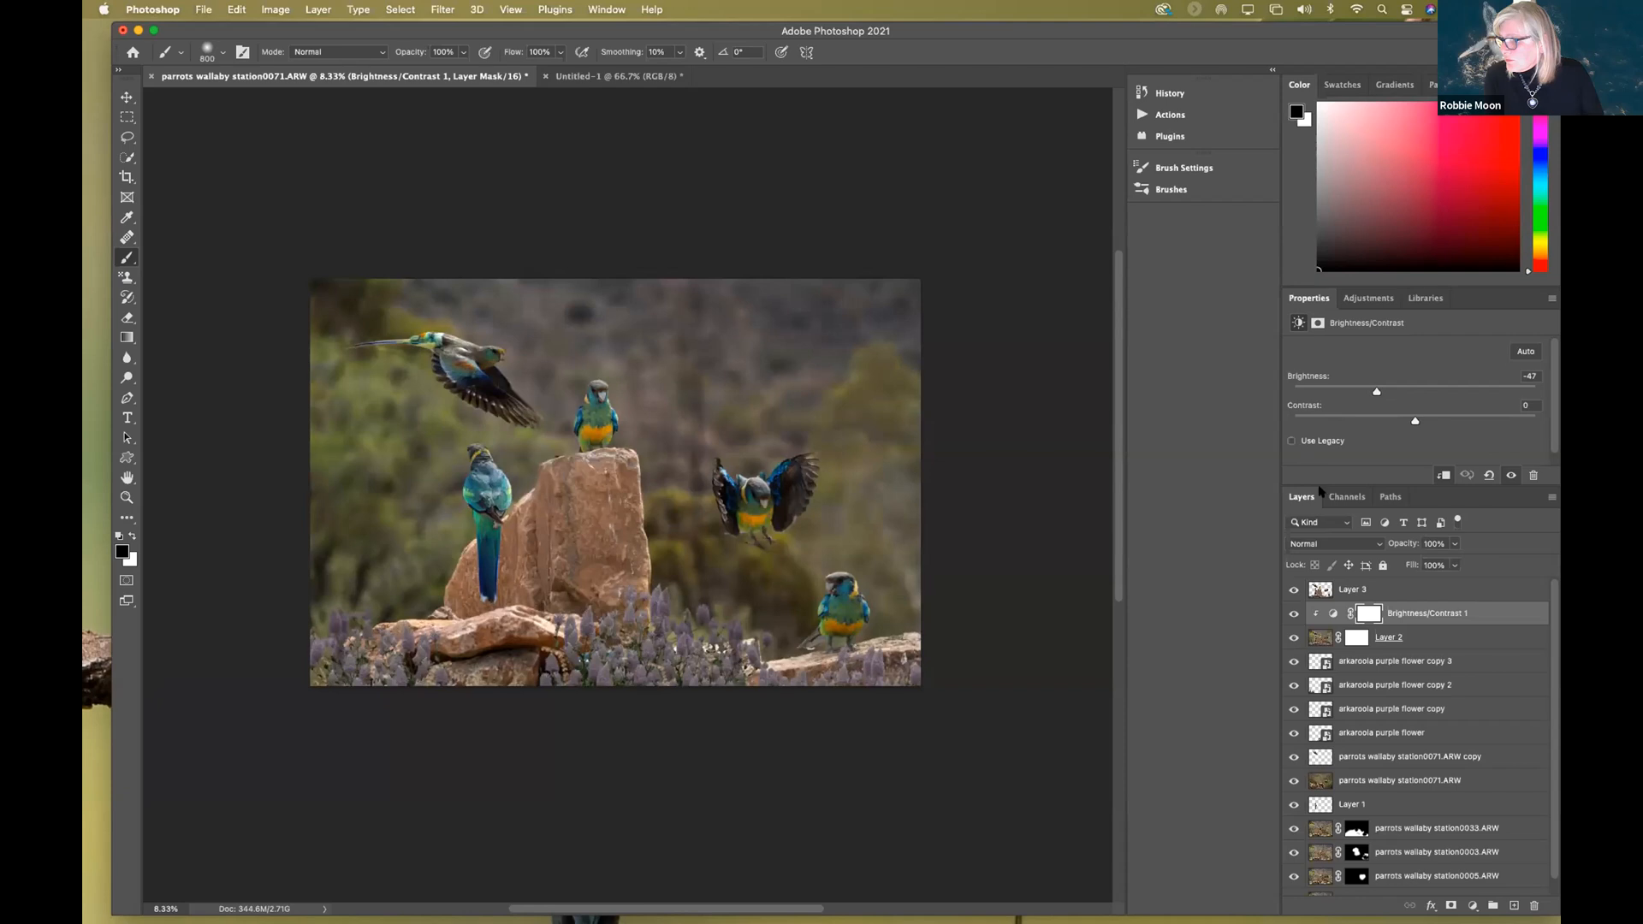
pyautogui.click(1389, 587)
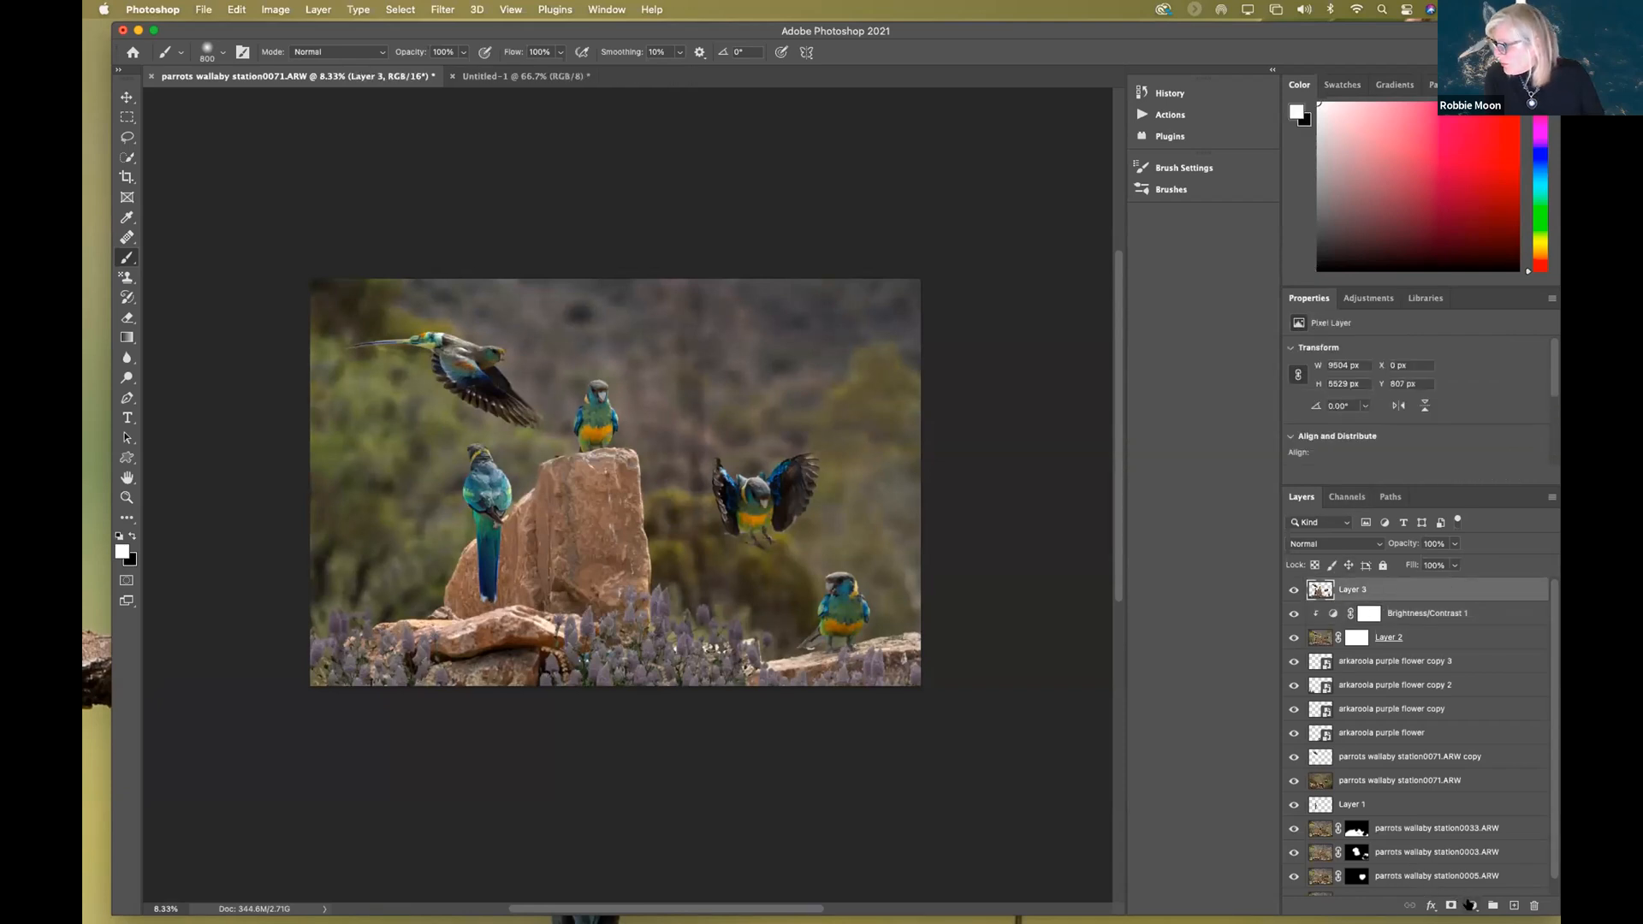
pyautogui.click(1470, 905)
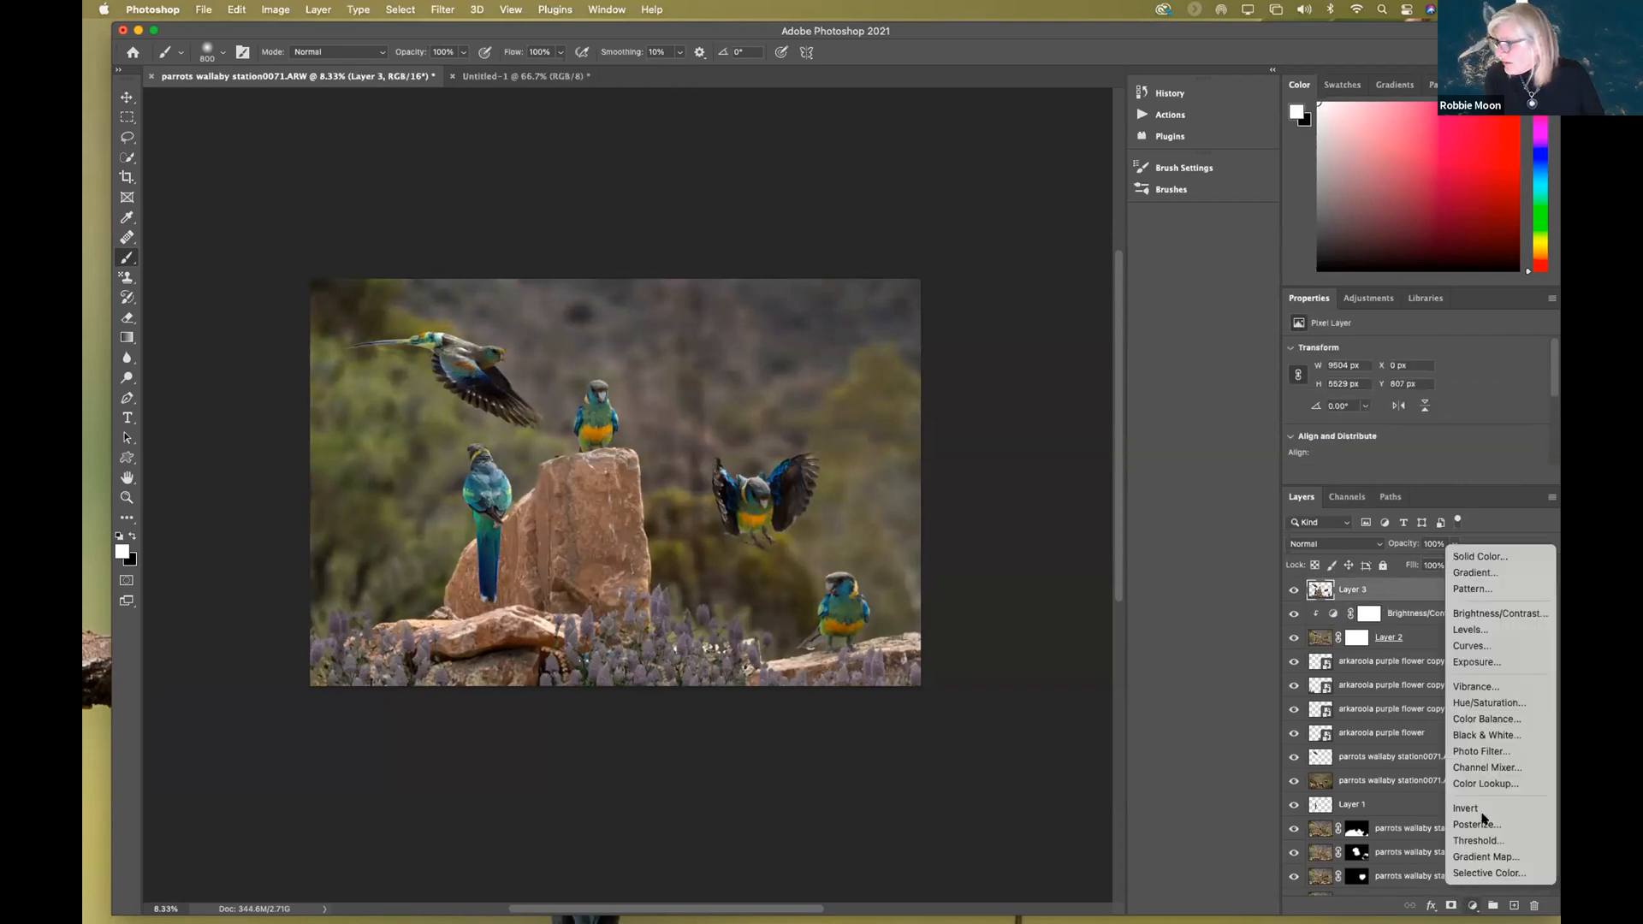
pyautogui.click(1458, 614)
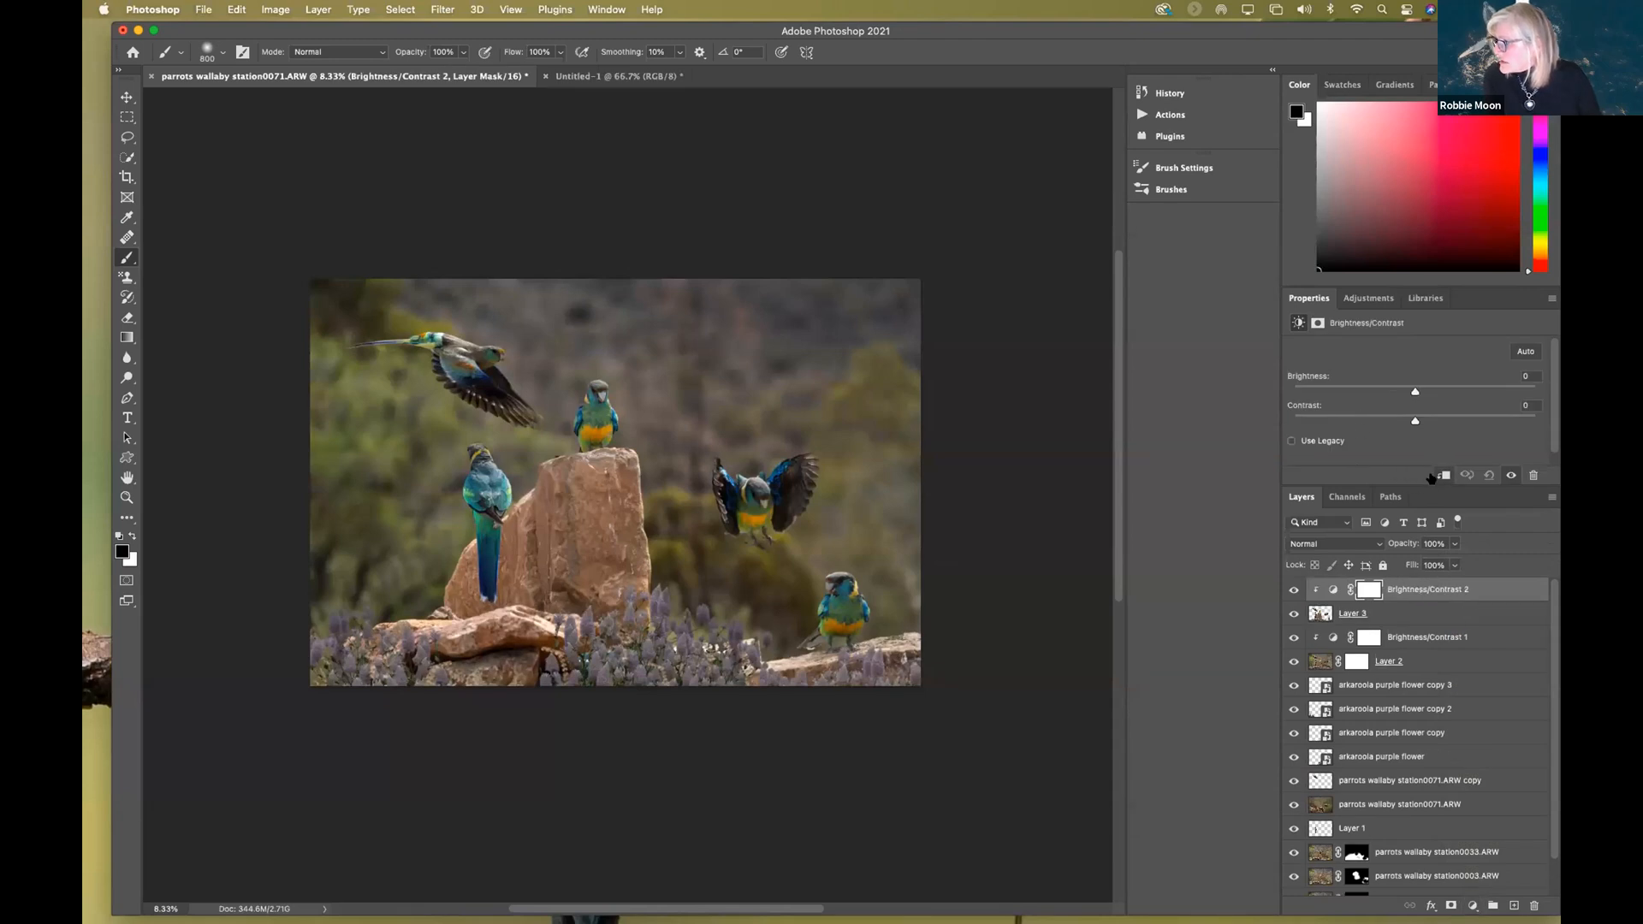
pyautogui.moveTo(1416, 392); pyautogui.dragTo(1455, 392)
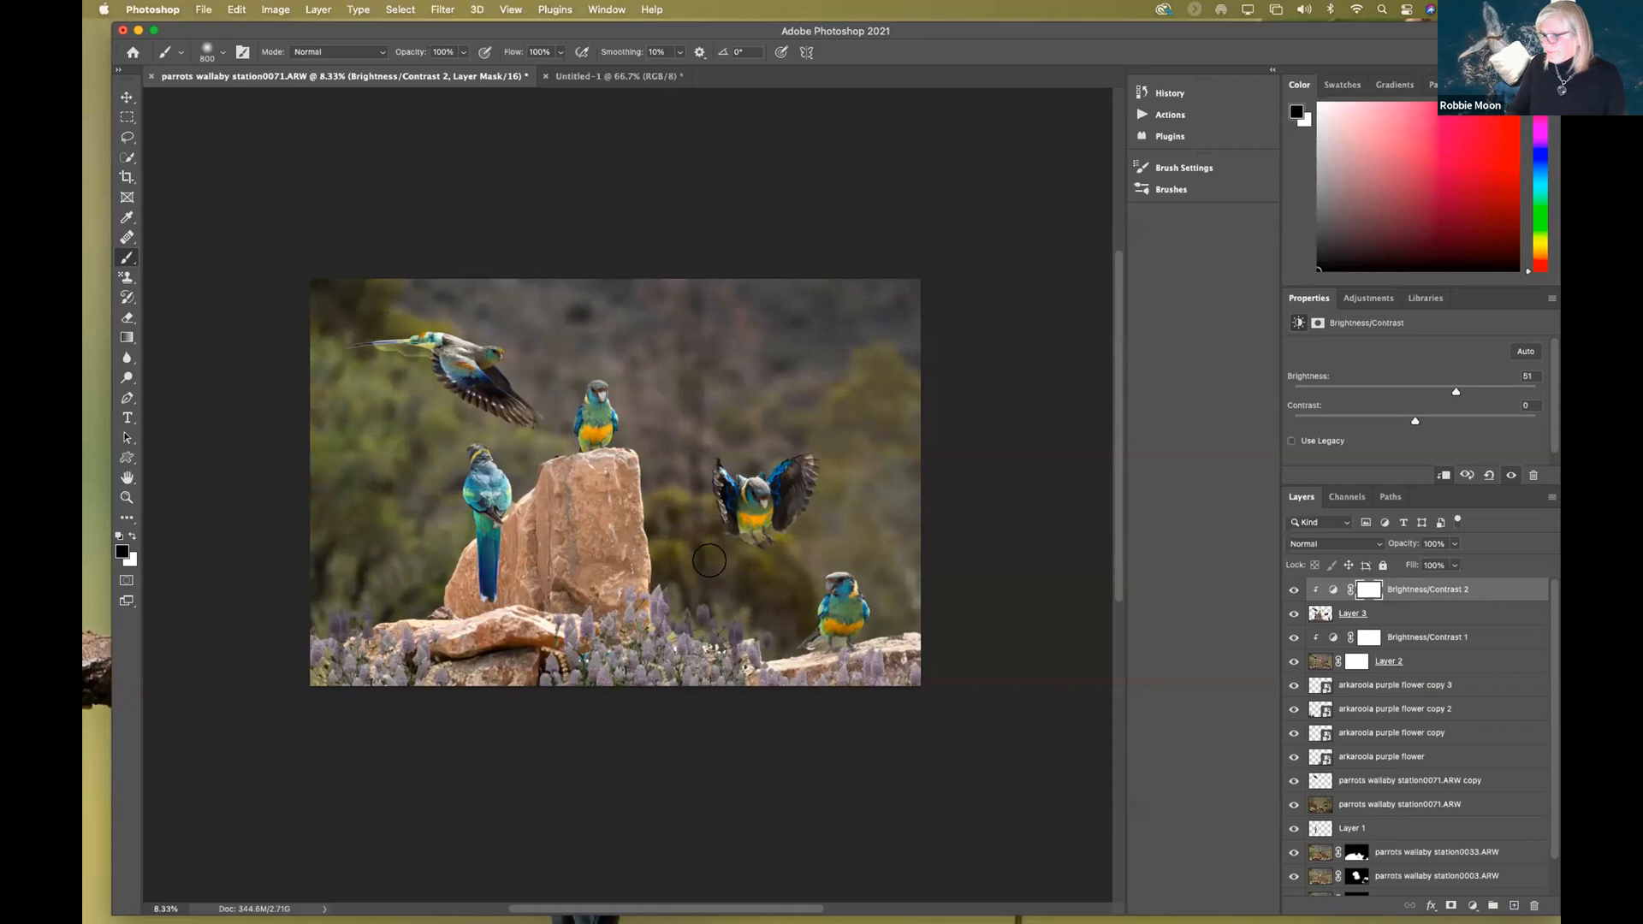
# - Paint black on the mask of Layer 3's Brightness/Contrast adjustment over the tall rock and the lower rocks
pyautogui.press('x')
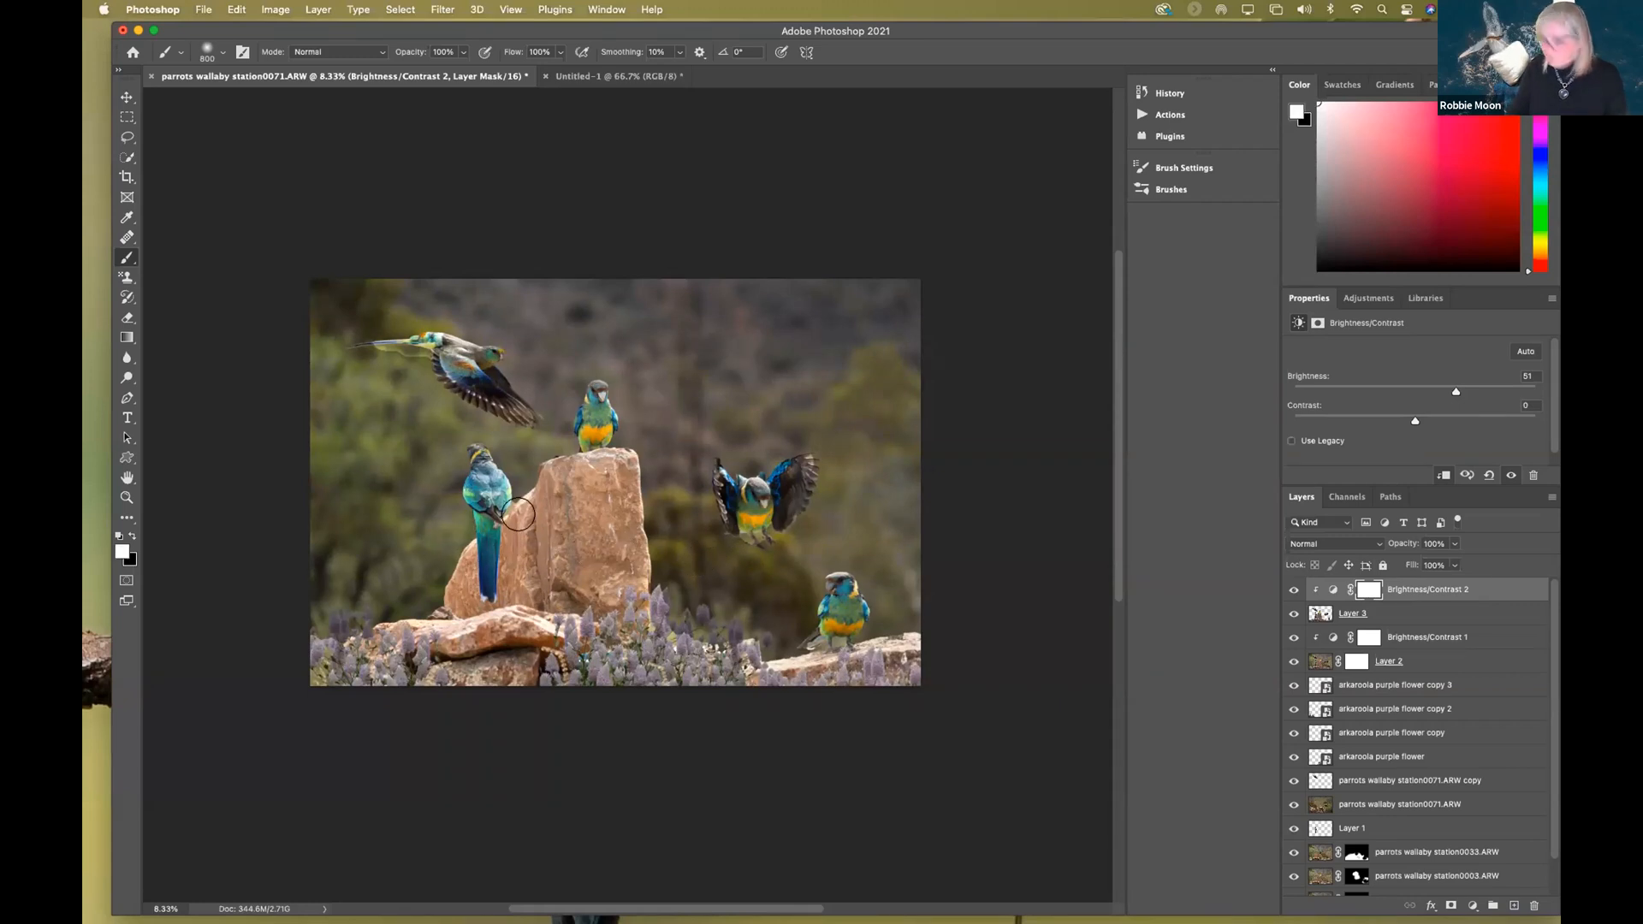
pyautogui.press('x')
pyautogui.moveTo(561, 527)
pyautogui.mouseDown()
pyautogui.moveTo(597, 548)
pyautogui.moveTo(562, 510)
pyautogui.moveTo(617, 541)
pyautogui.moveTo(551, 472)
pyautogui.moveTo(607, 464)
pyautogui.moveTo(608, 595)
pyautogui.moveTo(569, 510)
pyautogui.moveTo(520, 550)
pyautogui.moveTo(523, 522)
pyautogui.moveTo(508, 589)
pyautogui.moveTo(474, 562)
pyautogui.moveTo(463, 600)
pyautogui.moveTo(608, 608)
pyautogui.moveTo(419, 628)
pyautogui.moveTo(500, 629)
pyautogui.mouseUp()
pyautogui.moveTo(771, 676); pyautogui.dragTo(822, 666)
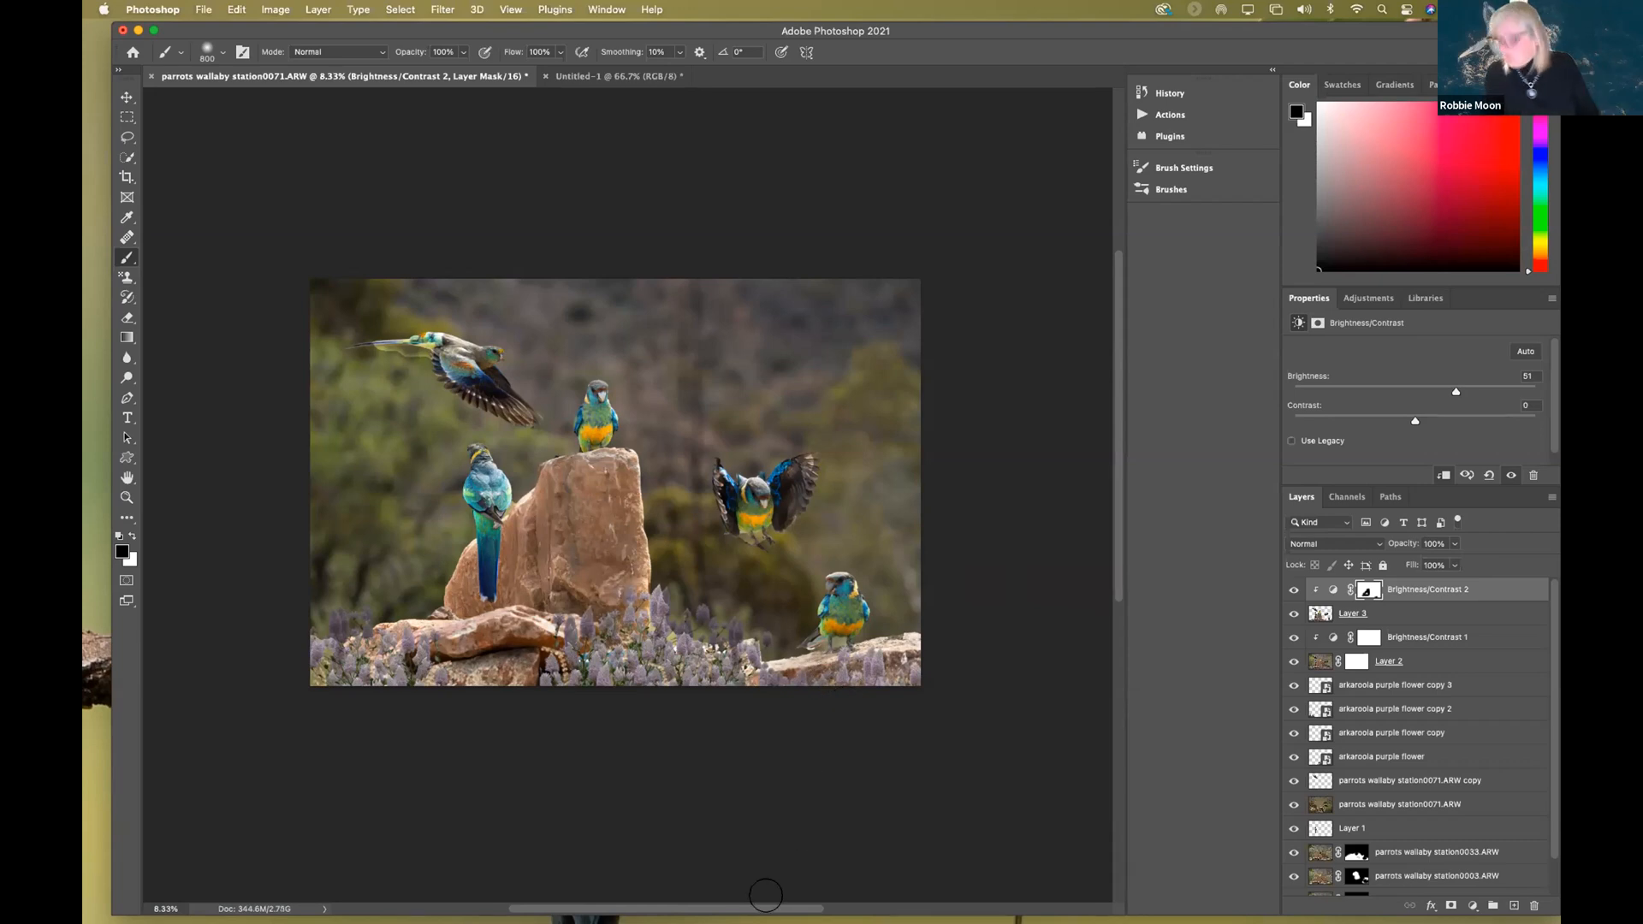
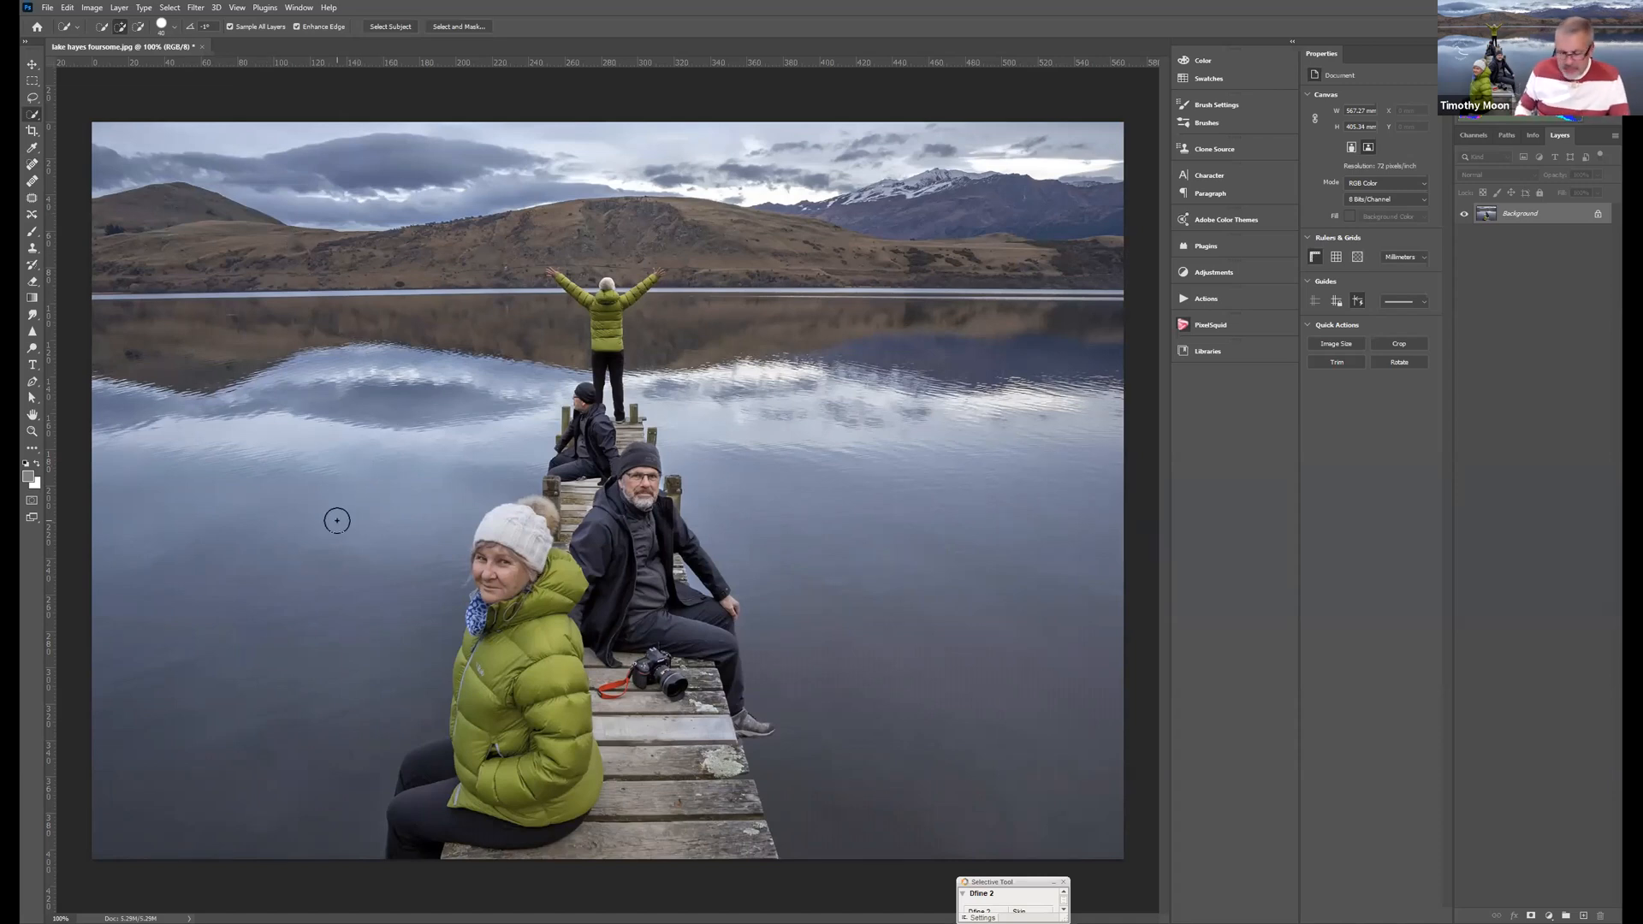
# - Enlarge the Quick Selection brush and shrink it back to a small size
pyautogui.press(']')
pyautogui.press(']')
pyautogui.press(']')
pyautogui.press(']')
pyautogui.press(']')
pyautogui.press(']')
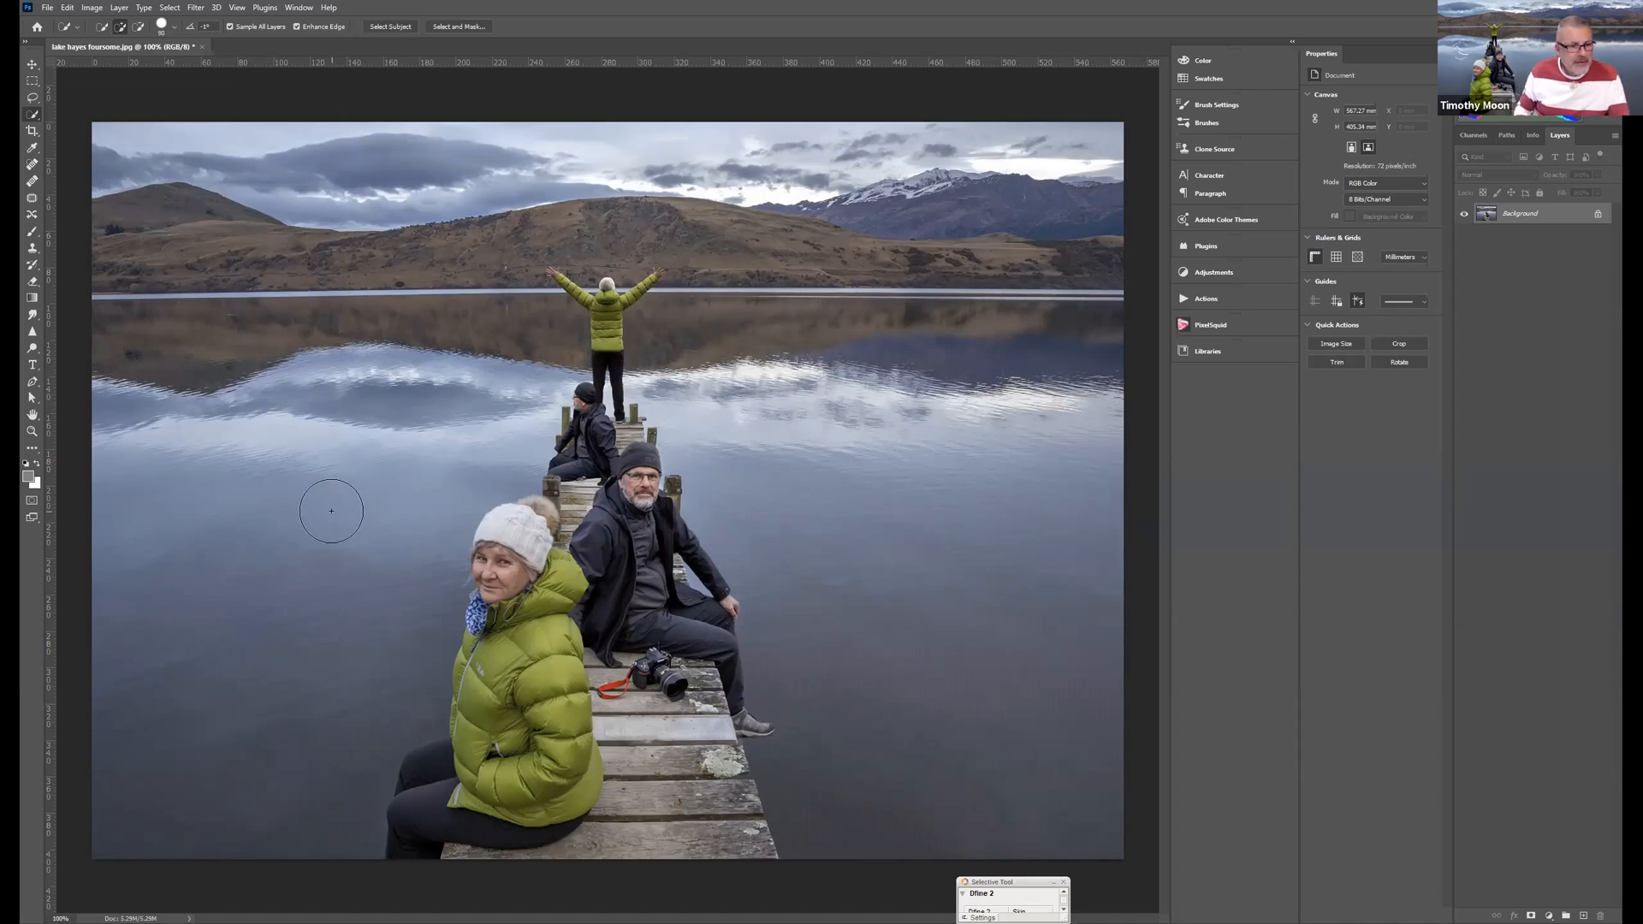
pyautogui.press('[')
pyautogui.press('[')
pyautogui.press('[')
pyautogui.press('[')
pyautogui.press('[')
pyautogui.press('[')
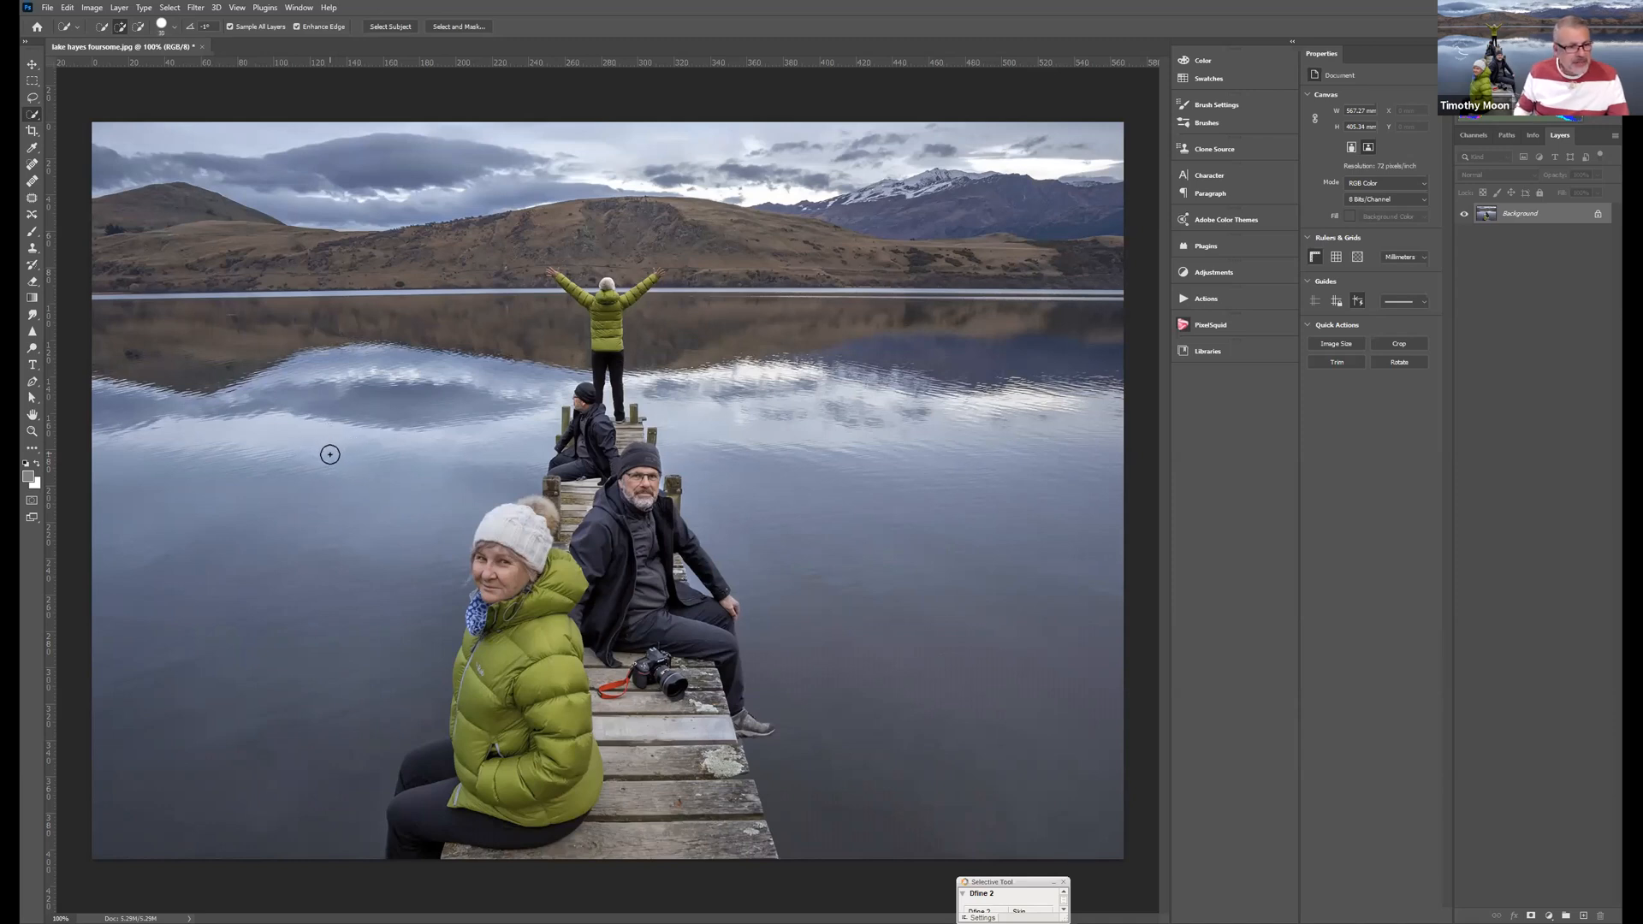
# - Select the seated woman in the green jacket, including hat and legs, with a small Quick Selection brush
pyautogui.press('[')
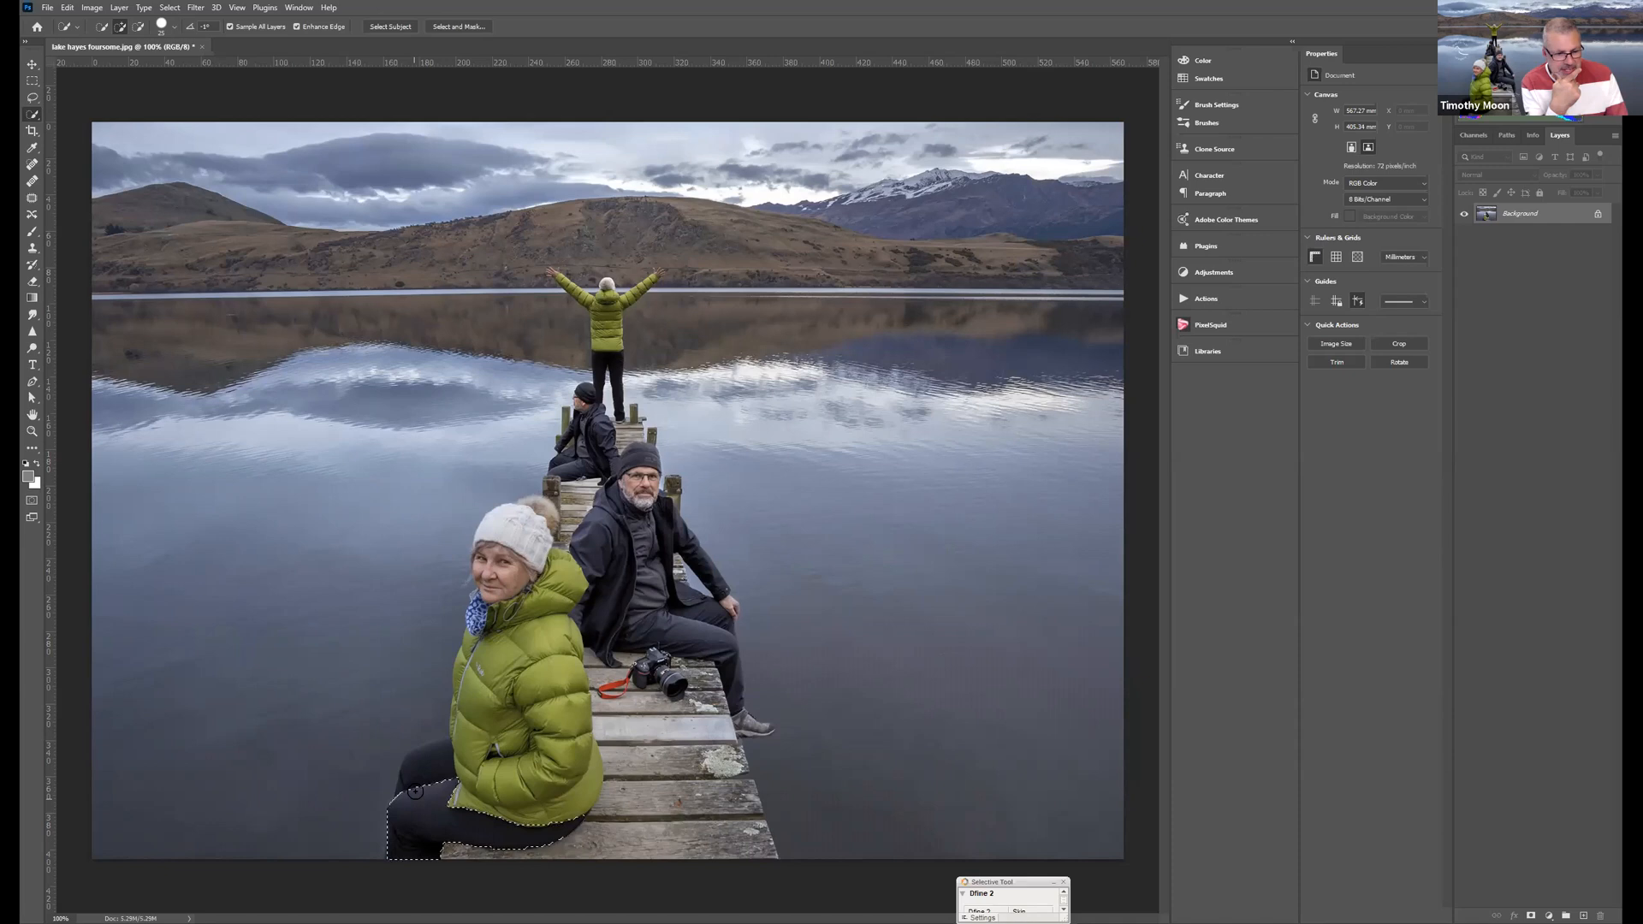
pyautogui.moveTo(448, 765)
pyautogui.mouseDown()
pyautogui.moveTo(477, 724)
pyautogui.moveTo(468, 655)
pyautogui.moveTo(506, 519)
pyautogui.moveTo(534, 512)
pyautogui.mouseUp()
pyautogui.click(138, 27)
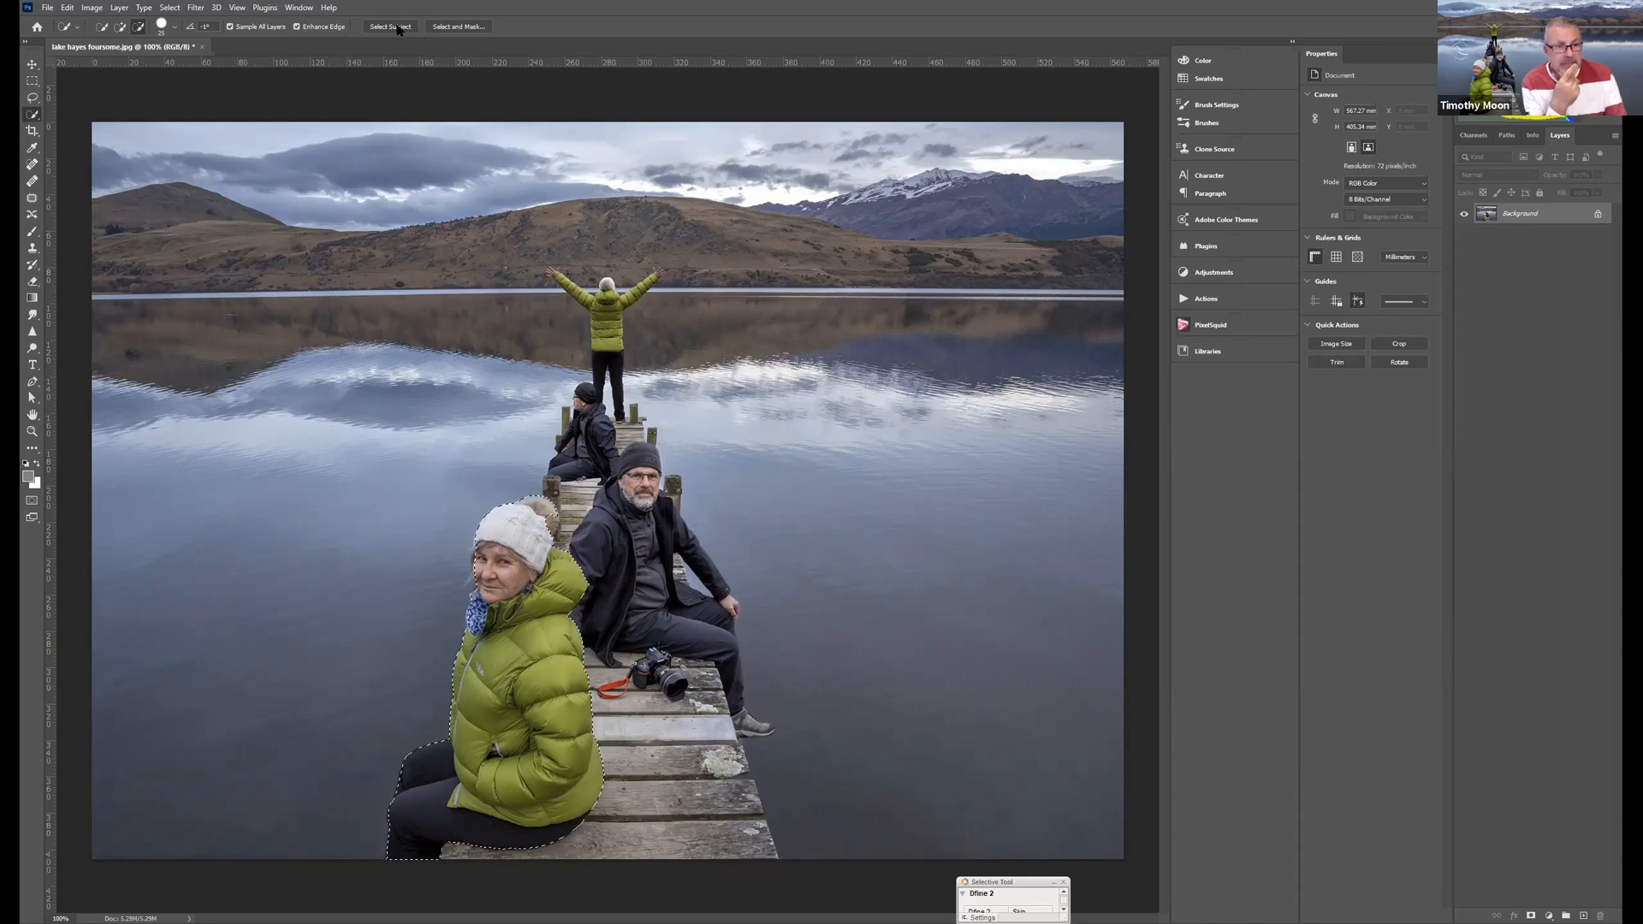
# - Open the selection in Select and Mask and refine the hat's fur pompom edge with a small Refine Edge brush
pyautogui.click(441, 27)
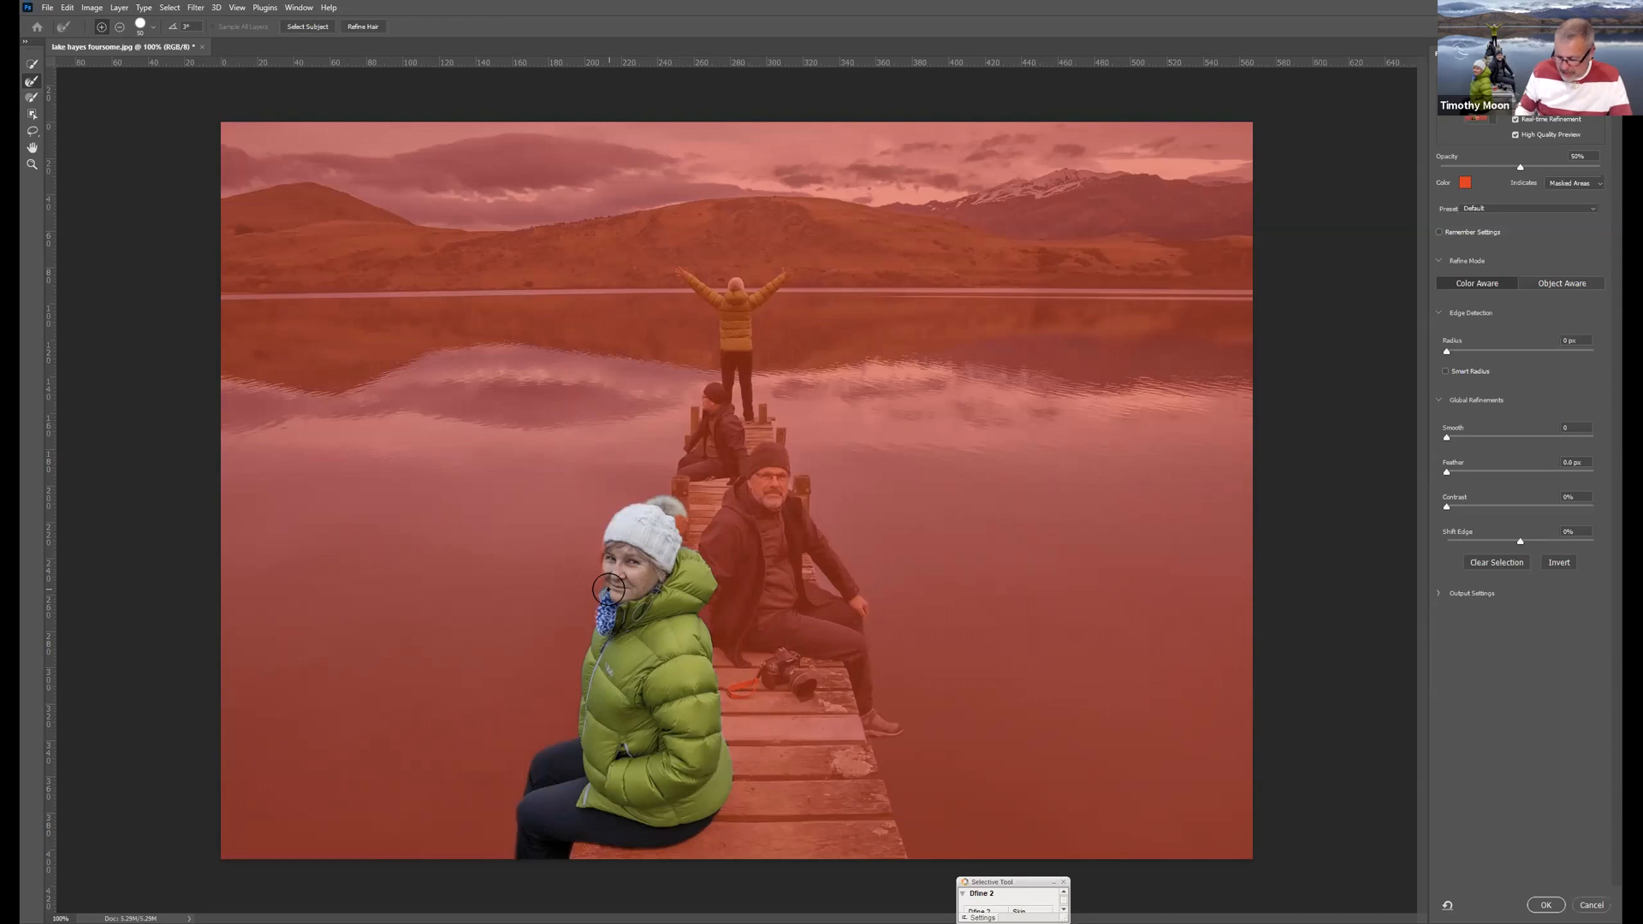
pyautogui.hotkey('ctrl', '+')
pyautogui.hotkey('ctrl', '+')
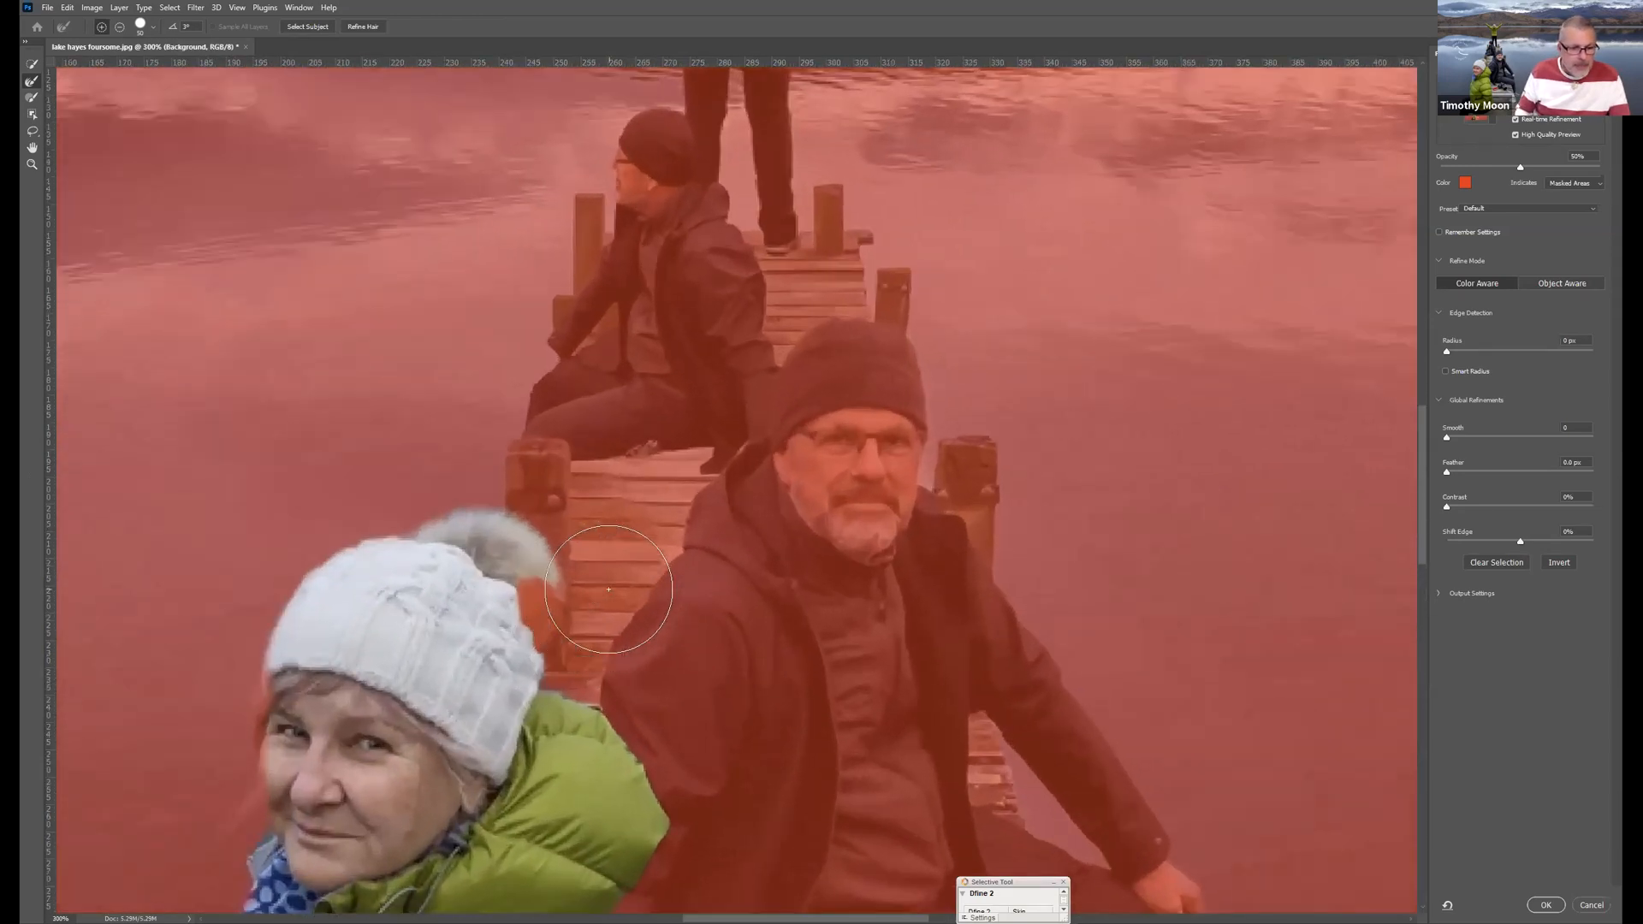
pyautogui.hotkey('ctrl', '+')
pyautogui.press('[')
pyautogui.press('[')
pyautogui.press('[')
pyautogui.press('[')
pyautogui.press('[')
pyautogui.press('[')
pyautogui.press('[')
pyautogui.press('[')
pyautogui.press('[')
pyautogui.press('[')
pyautogui.press('[')
pyautogui.moveTo(501, 587)
pyautogui.mouseDown()
pyautogui.moveTo(497, 622)
pyautogui.moveTo(522, 594)
pyautogui.moveTo(511, 640)
pyautogui.moveTo(528, 600)
pyautogui.moveTo(511, 649)
pyautogui.moveTo(512, 601)
pyautogui.mouseUp()
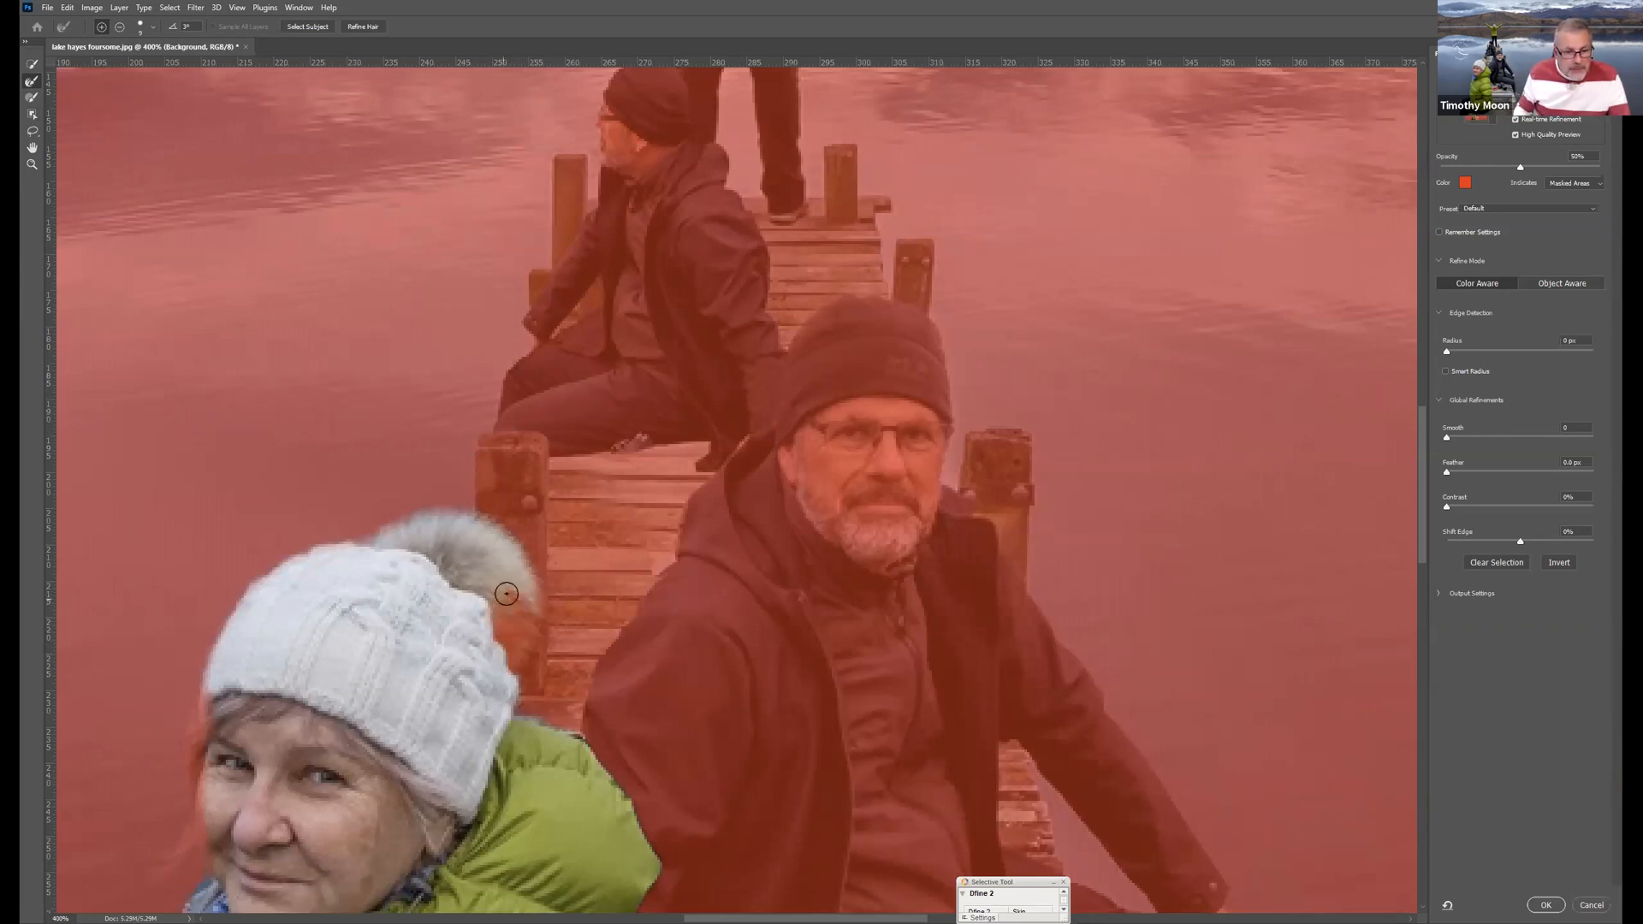
# - Paint the lower part of the pompom and the outer edge of the hat and face into the selection with the Brush tool
pyautogui.click(33, 98)
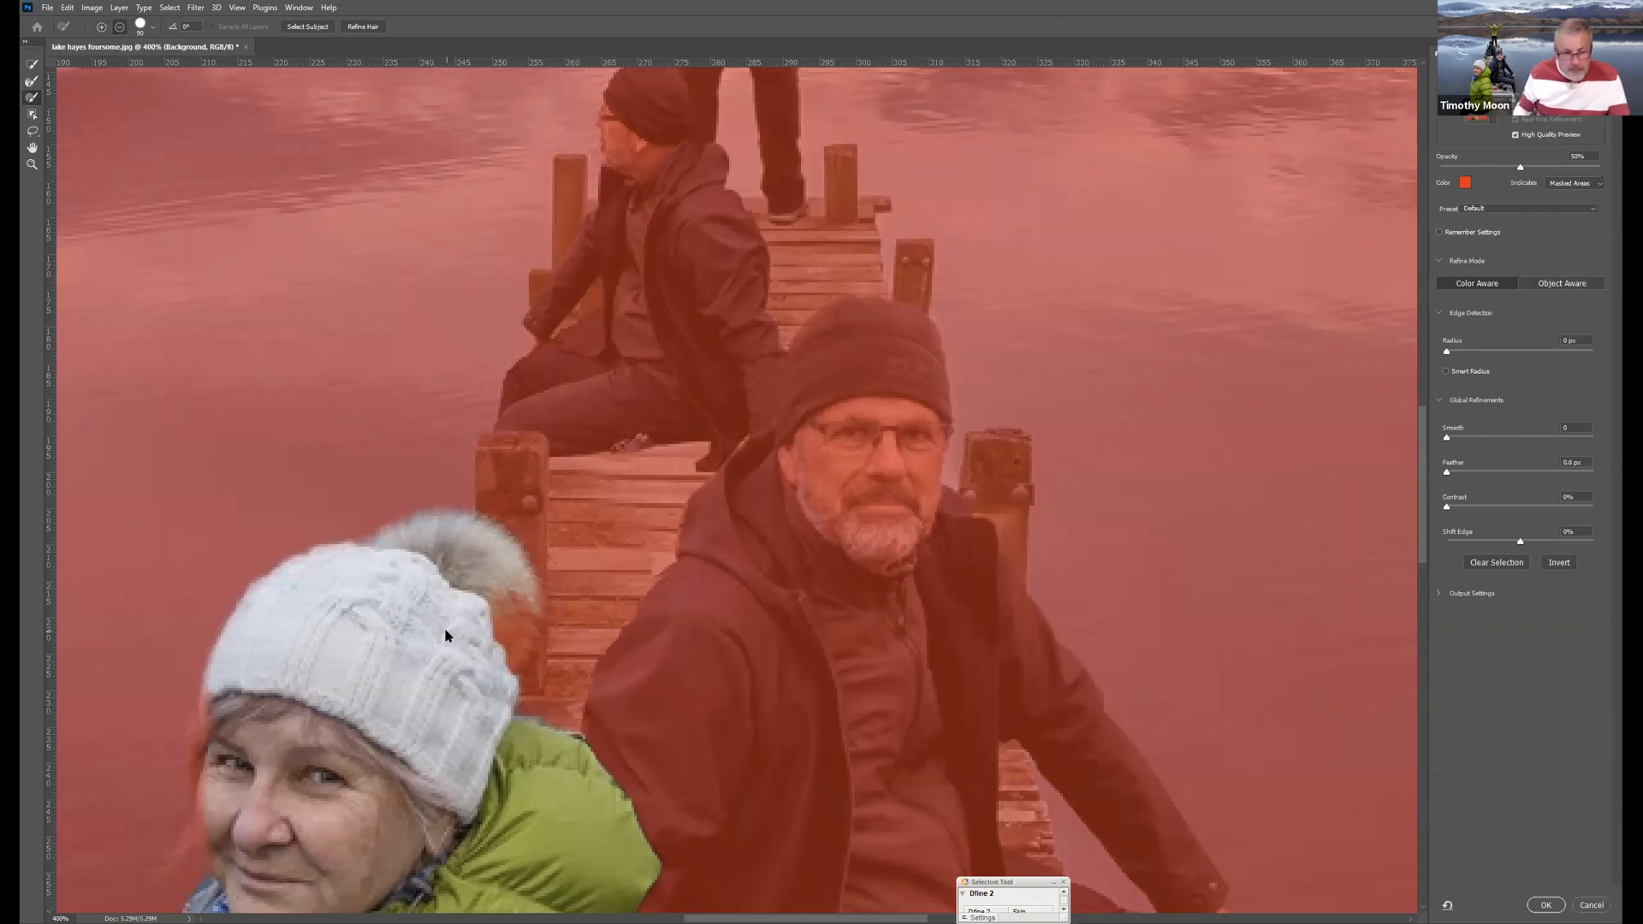
pyautogui.press('[')
pyautogui.press('[')
pyautogui.press('[')
pyautogui.press('[')
pyautogui.press('[')
pyautogui.click(502, 613)
pyautogui.click(100, 26)
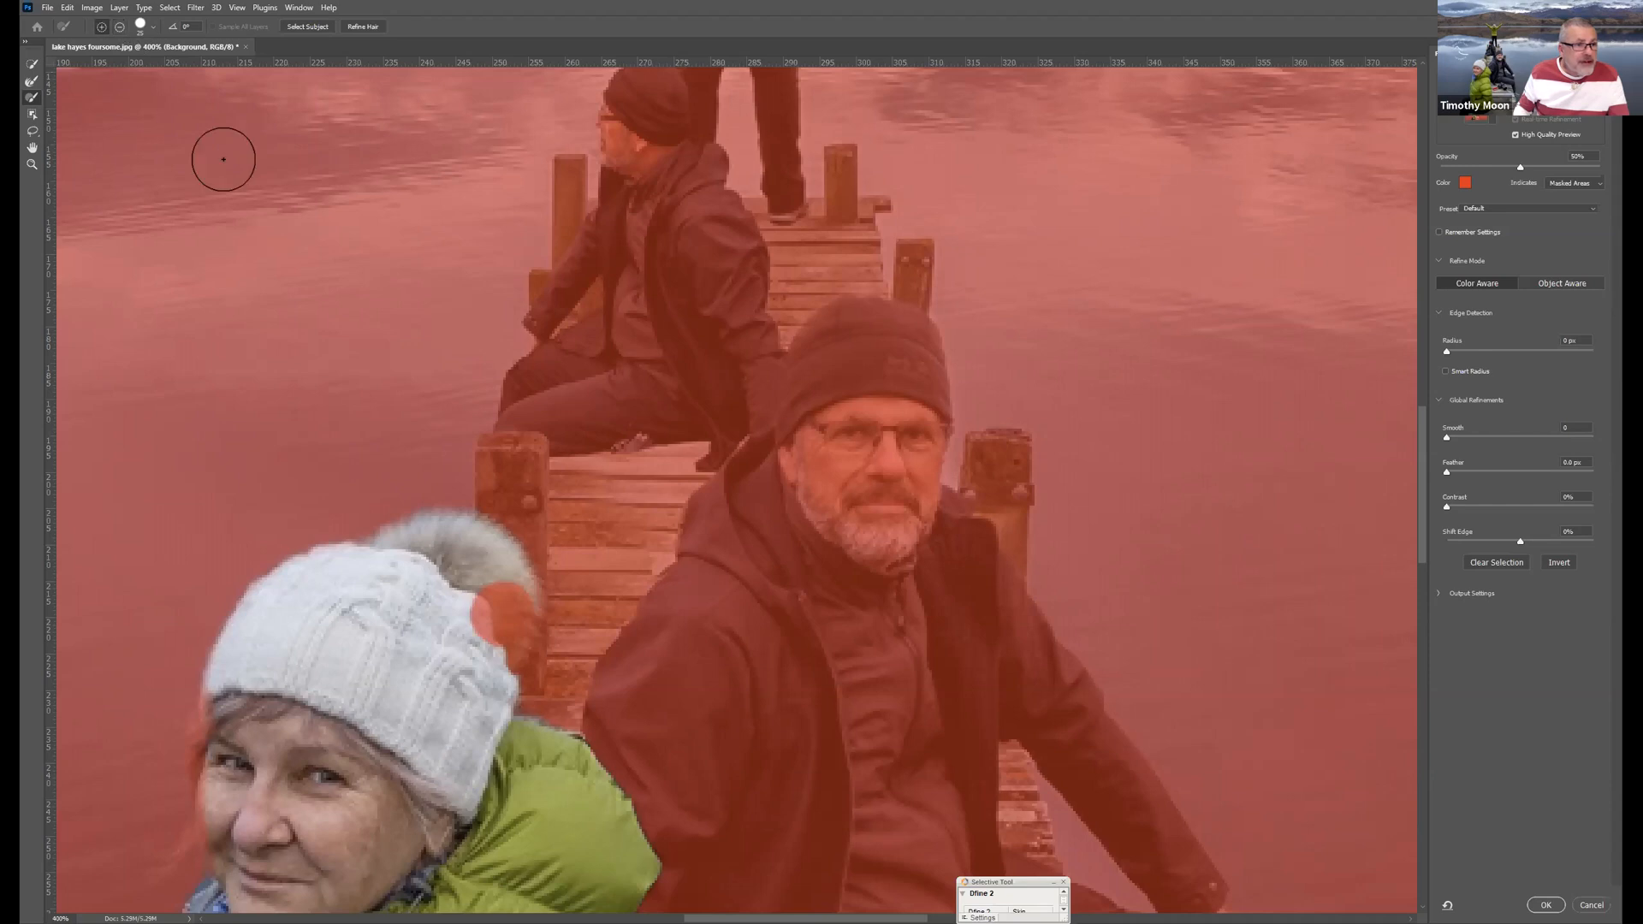
pyautogui.moveTo(504, 556)
pyautogui.mouseDown()
pyautogui.moveTo(503, 625)
pyautogui.moveTo(477, 624)
pyautogui.moveTo(496, 646)
pyautogui.moveTo(470, 624)
pyautogui.mouseUp()
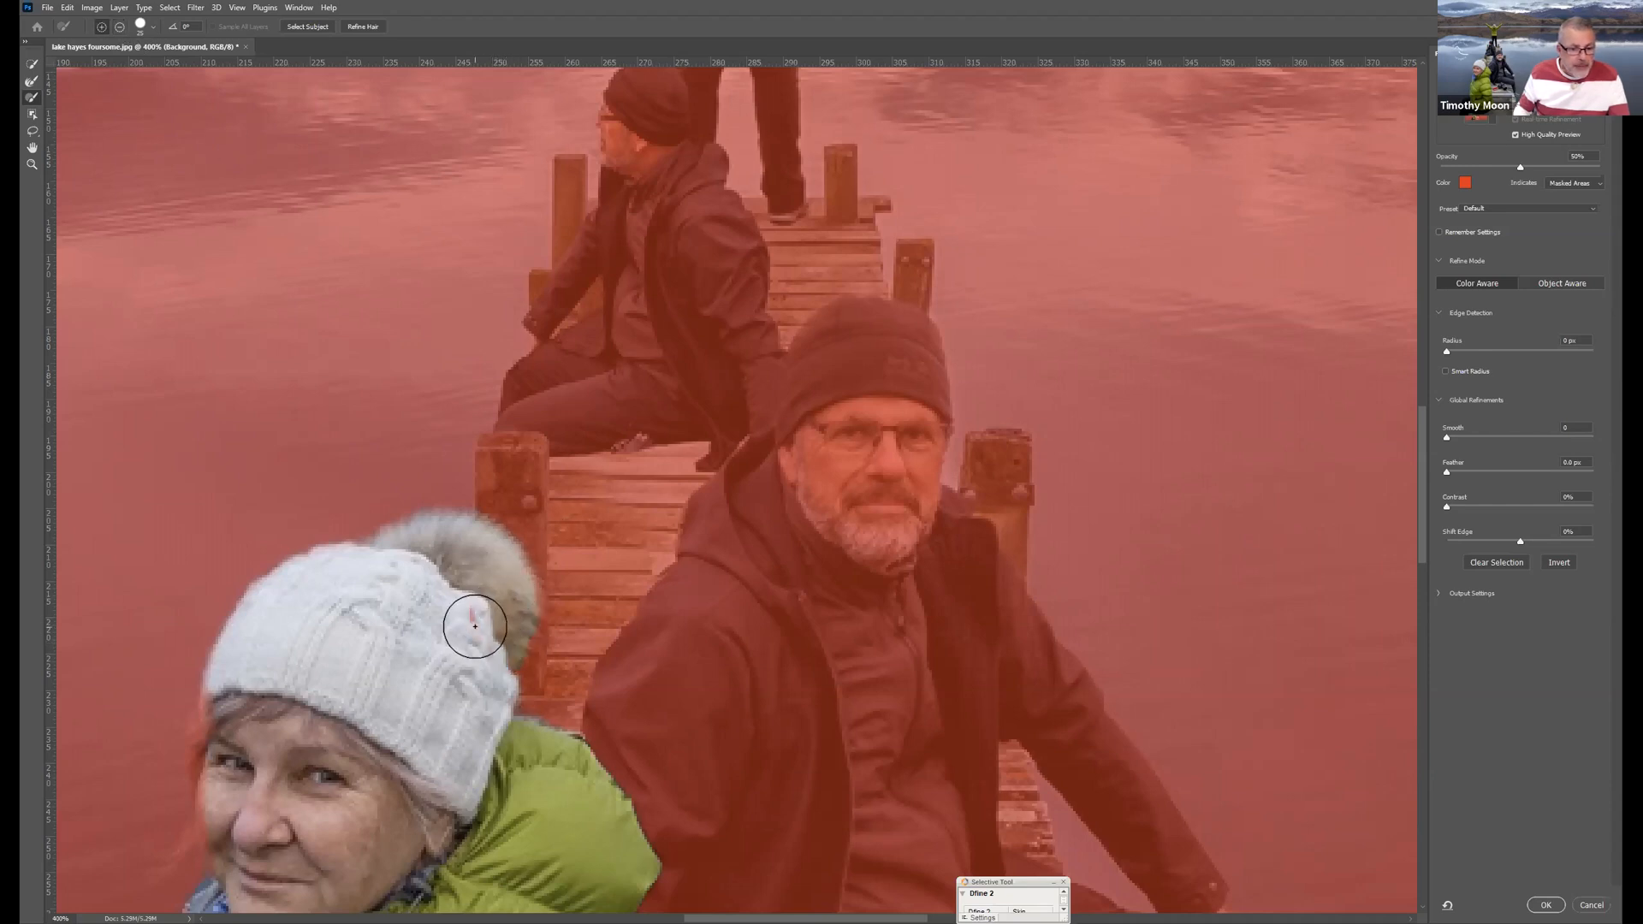
pyautogui.moveTo(238, 719)
pyautogui.mouseDown()
pyautogui.moveTo(231, 706)
pyautogui.moveTo(229, 829)
pyautogui.mouseUp()
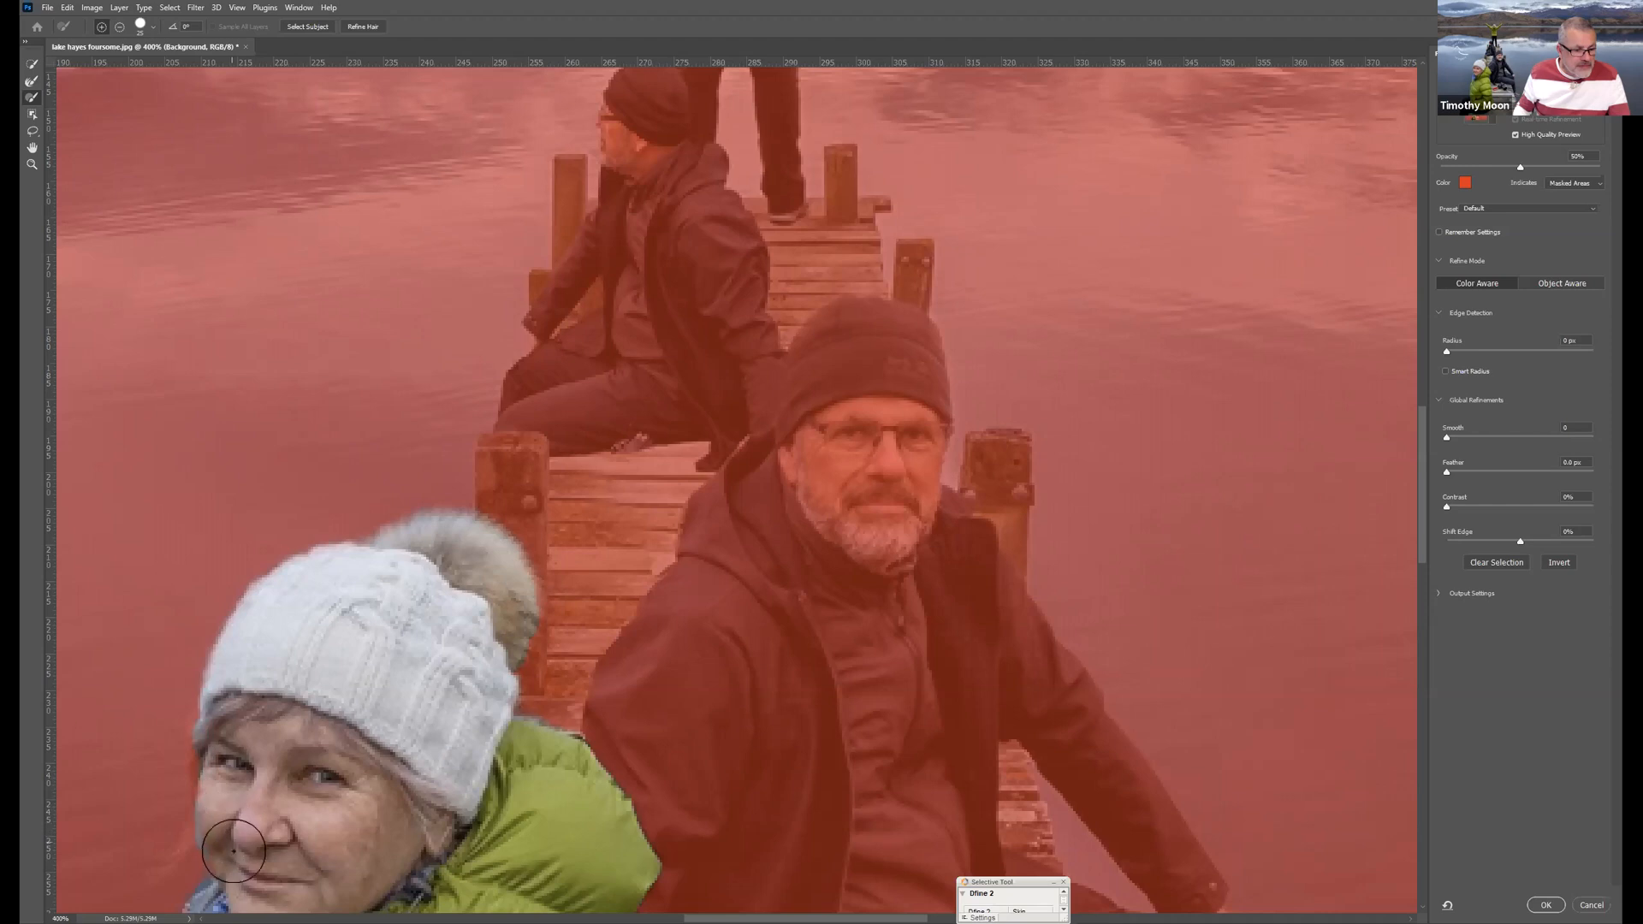
pyautogui.moveTo(284, 780)
pyautogui.mouseDown()
pyautogui.moveTo(359, 603)
pyautogui.moveTo(330, 631)
pyautogui.mouseUp()
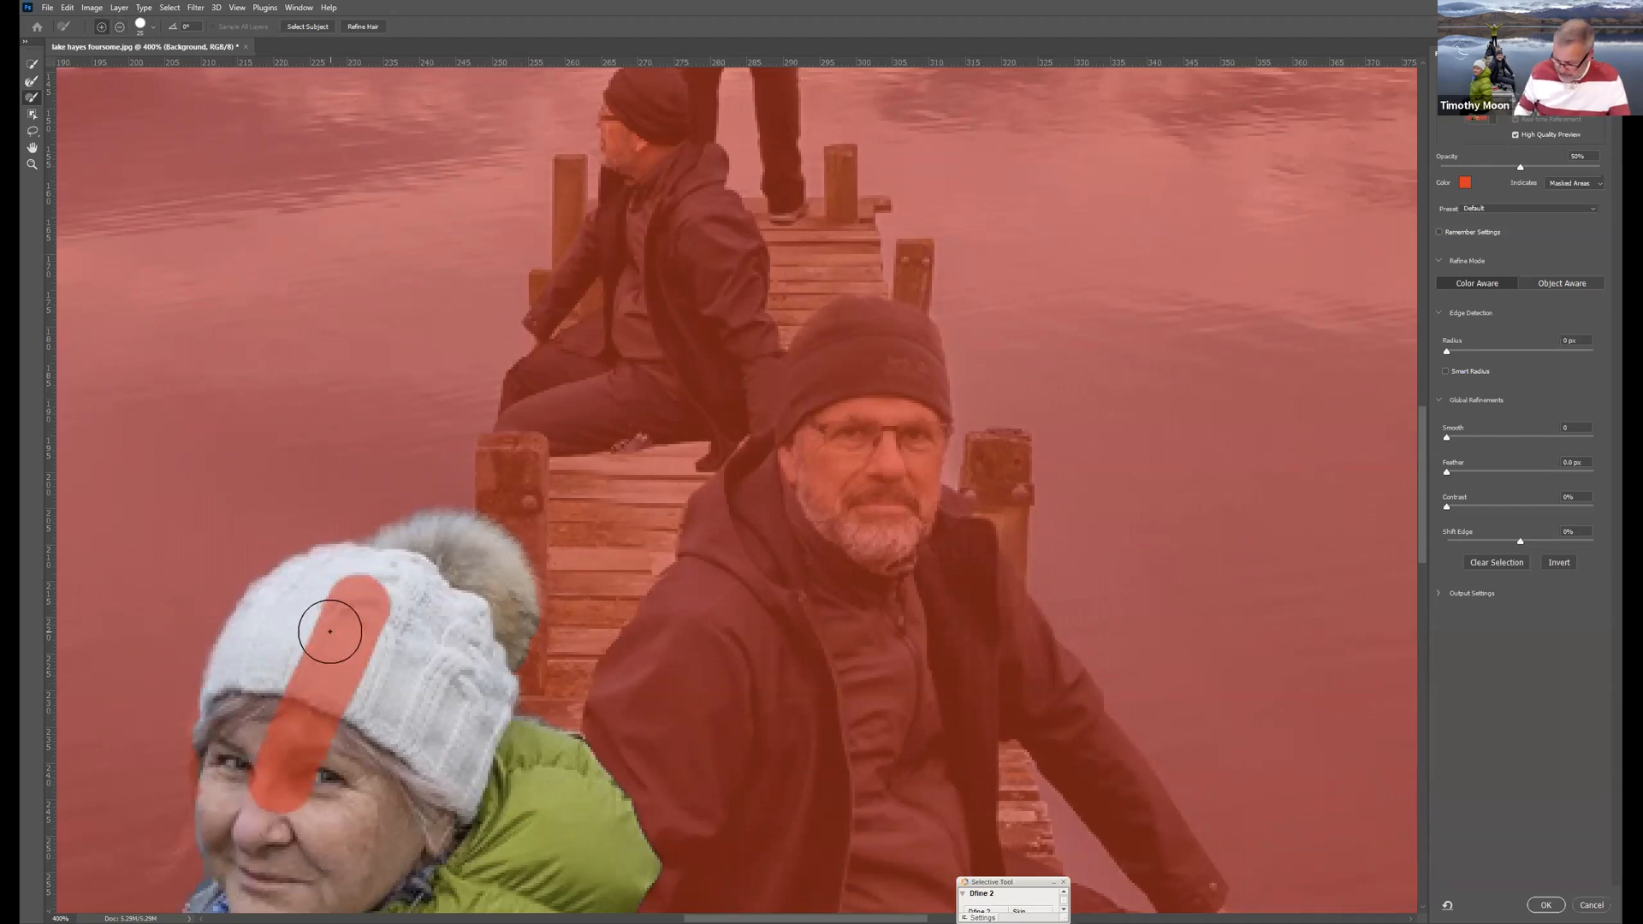
pyautogui.click(67, 7)
pyautogui.click(72, 20)
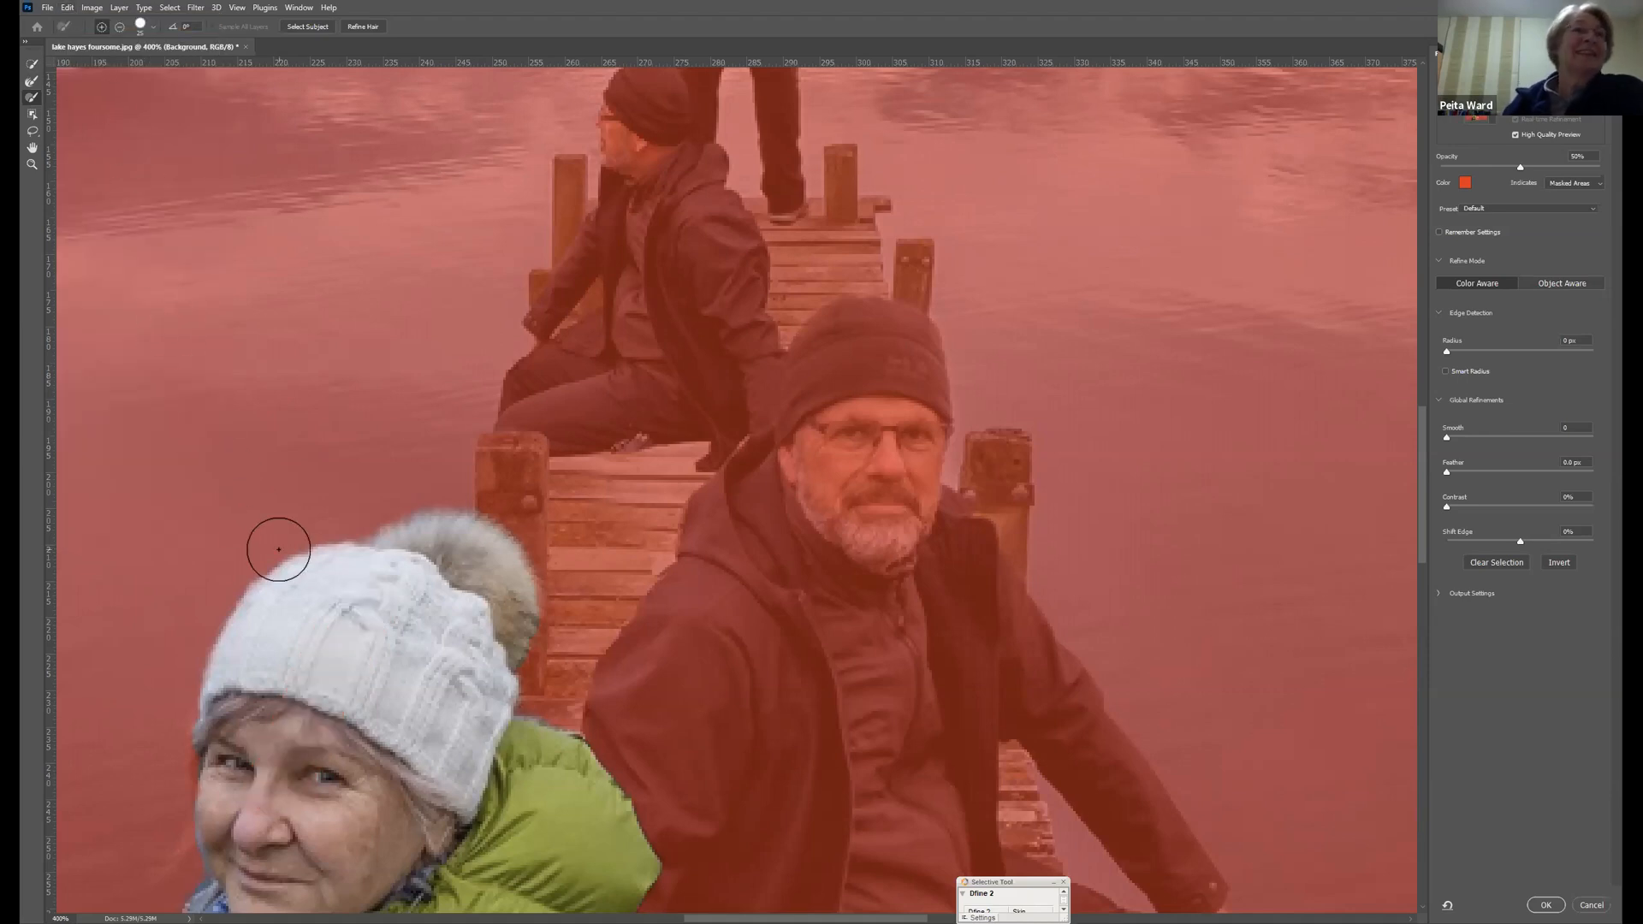
# - Refine the selection edge around the woman's face, scarf, hood and upper jacket with the Refine Edge brush
pyautogui.moveTo(317, 659)
pyautogui.mouseDown()
pyautogui.moveTo(342, 551)
pyautogui.moveTo(484, 248)
pyautogui.mouseUp()
pyautogui.click(32, 80)
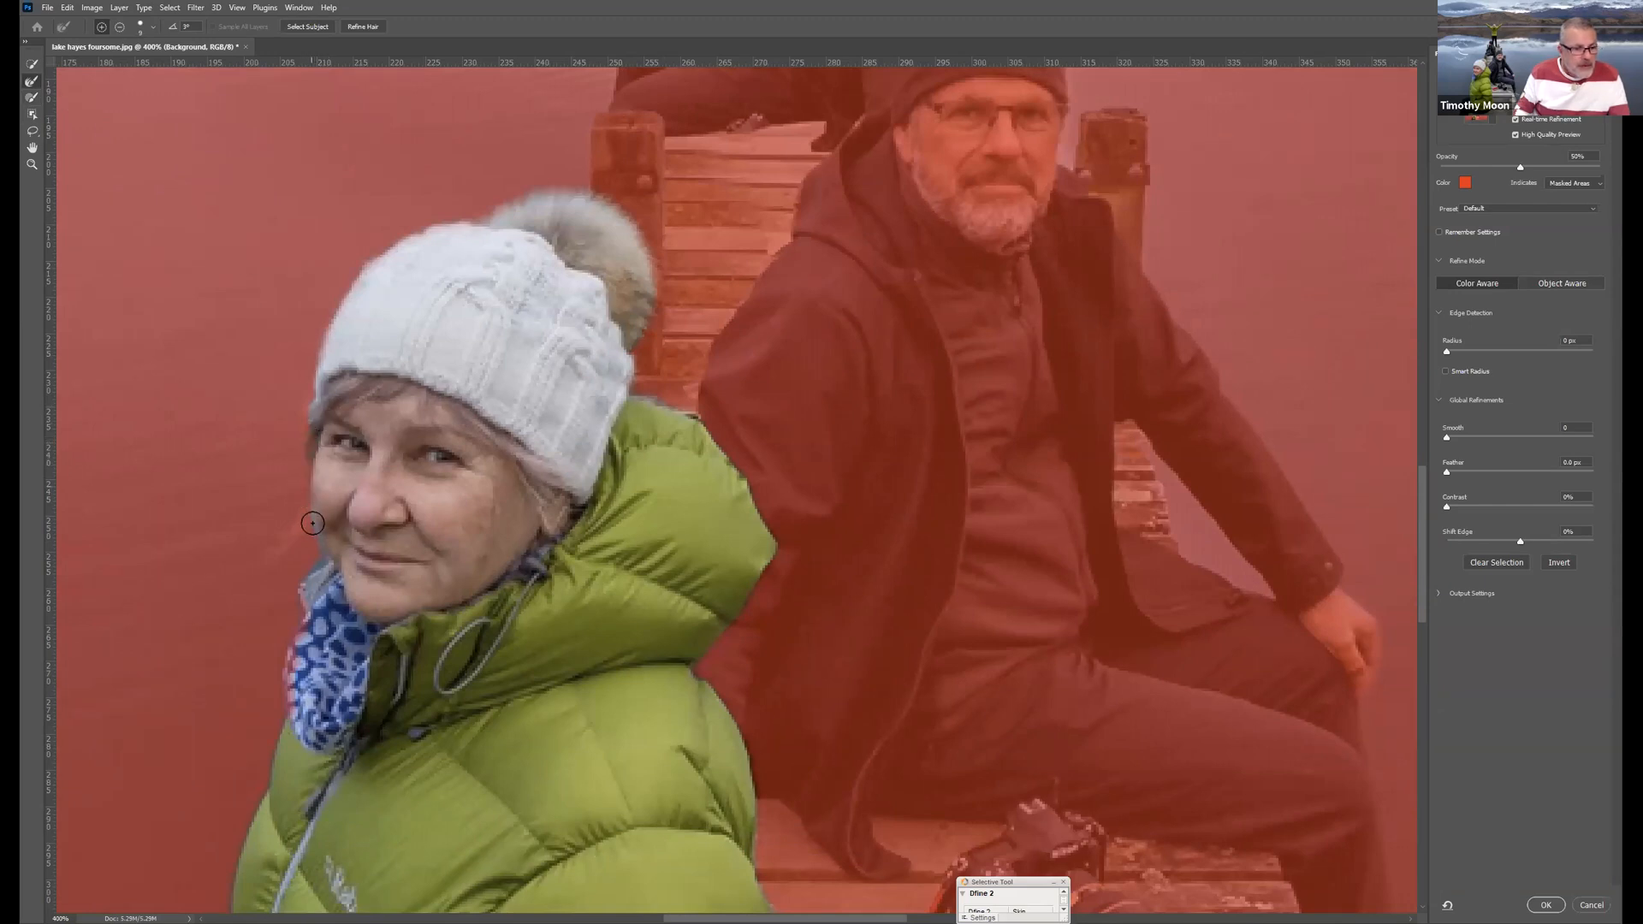
pyautogui.moveTo(275, 533)
pyautogui.mouseDown()
pyautogui.moveTo(311, 516)
pyautogui.moveTo(270, 558)
pyautogui.moveTo(318, 565)
pyautogui.moveTo(296, 612)
pyautogui.moveTo(332, 541)
pyautogui.moveTo(303, 425)
pyautogui.moveTo(345, 288)
pyautogui.moveTo(426, 230)
pyautogui.moveTo(517, 201)
pyautogui.moveTo(623, 221)
pyautogui.moveTo(644, 265)
pyautogui.moveTo(623, 368)
pyautogui.moveTo(709, 424)
pyautogui.moveTo(741, 472)
pyautogui.mouseUp()
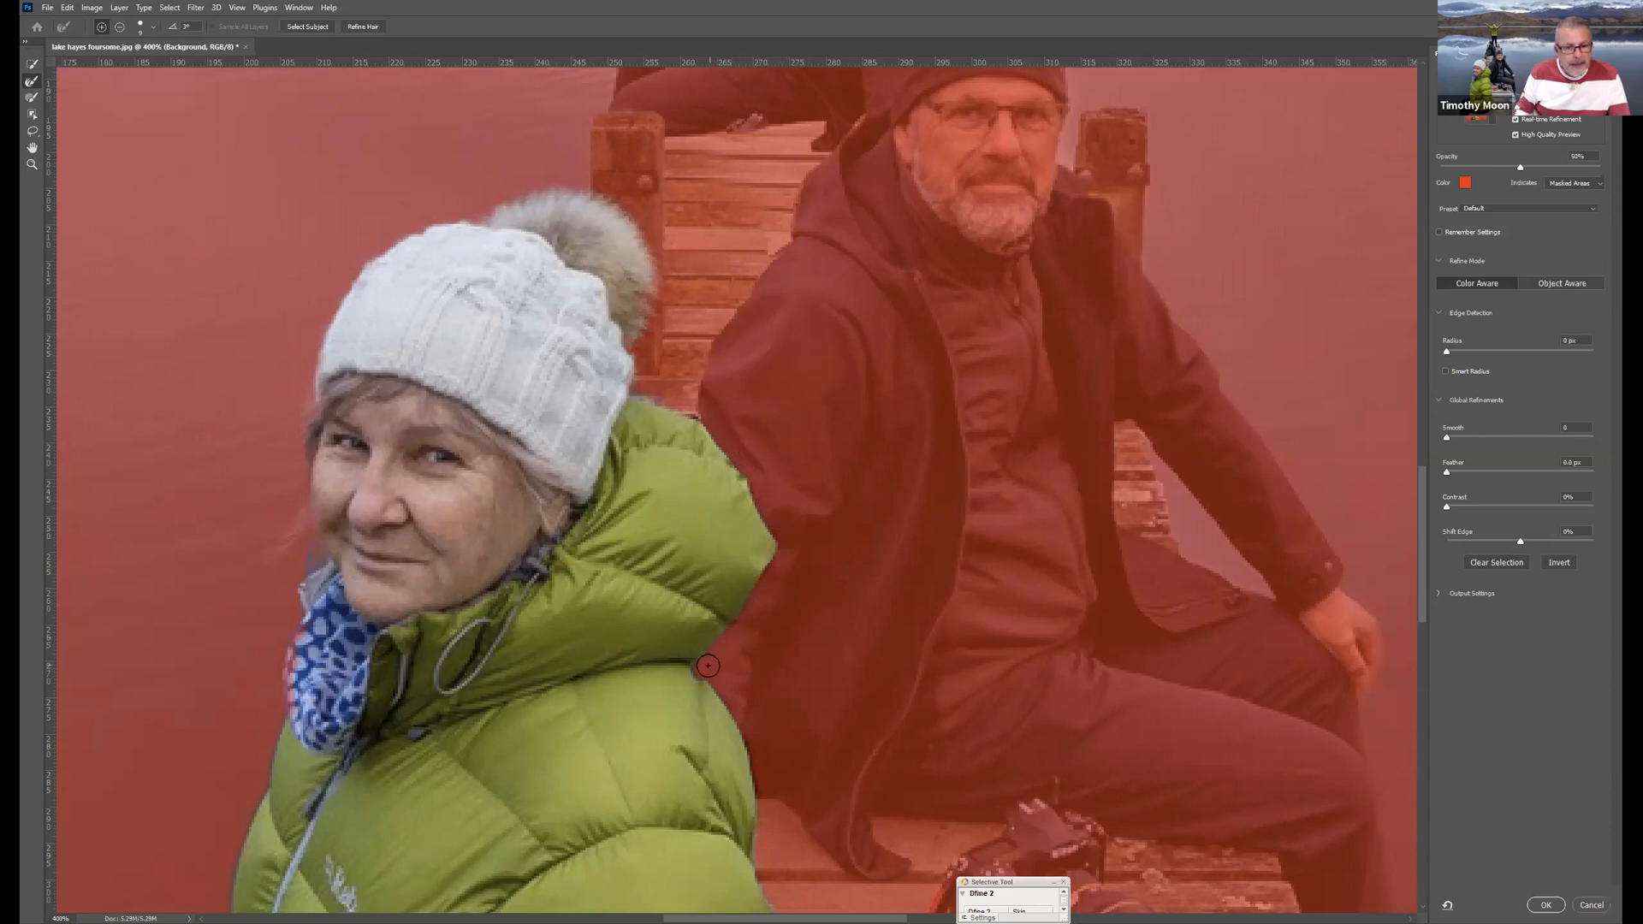
pyautogui.moveTo(749, 765); pyautogui.dragTo(760, 864)
# - Refine the selection along the front and back edges of the green jacket and accept the refined selection
pyautogui.moveTo(446, 810); pyautogui.dragTo(466, 290)
pyautogui.moveTo(321, 119)
pyautogui.mouseDown()
pyautogui.moveTo(317, 199)
pyautogui.moveTo(309, 166)
pyautogui.moveTo(269, 314)
pyautogui.mouseUp()
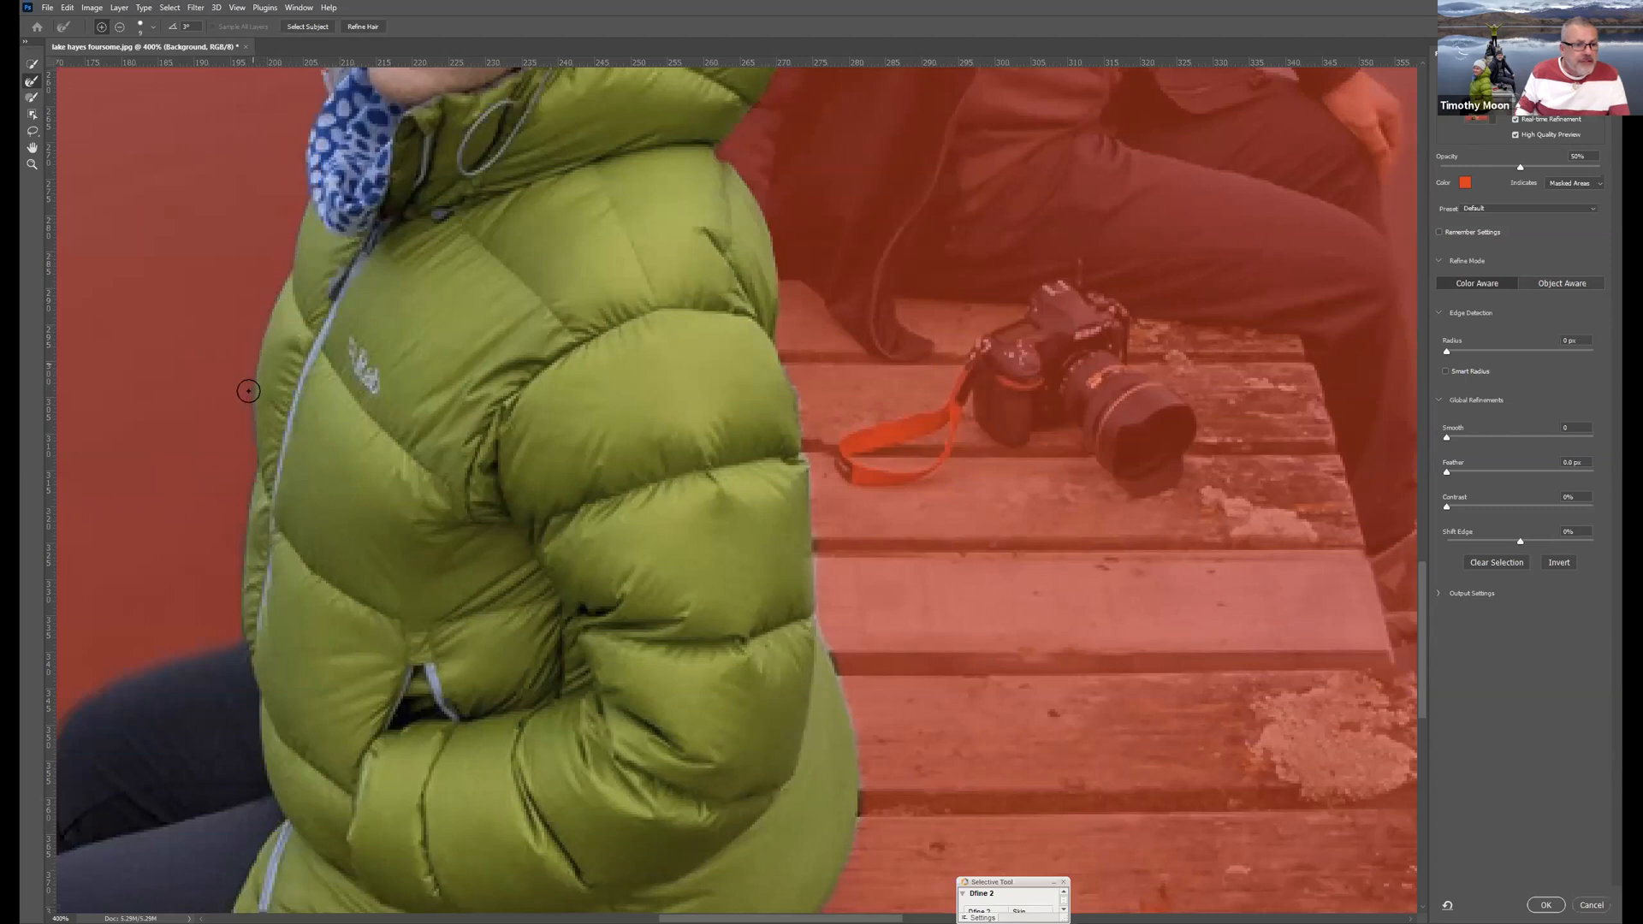
pyautogui.moveTo(251, 477); pyautogui.dragTo(243, 515)
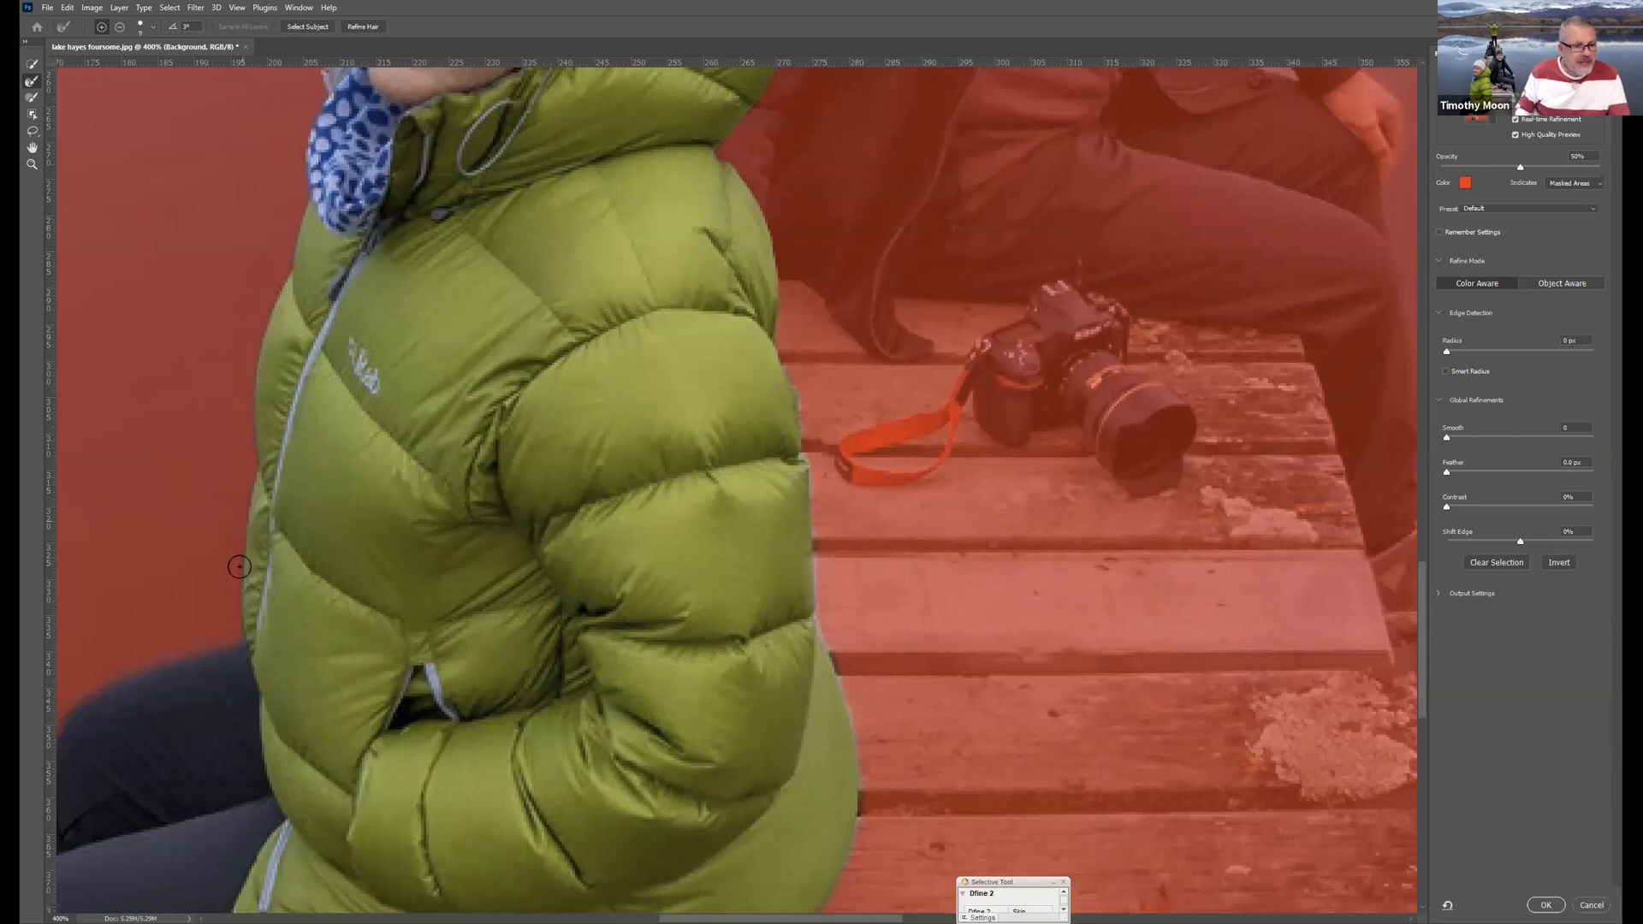
pyautogui.moveTo(176, 638); pyautogui.dragTo(183, 327)
pyautogui.moveTo(541, 358)
pyautogui.mouseDown()
pyautogui.moveTo(336, 323)
pyautogui.moveTo(309, 402)
pyautogui.mouseUp()
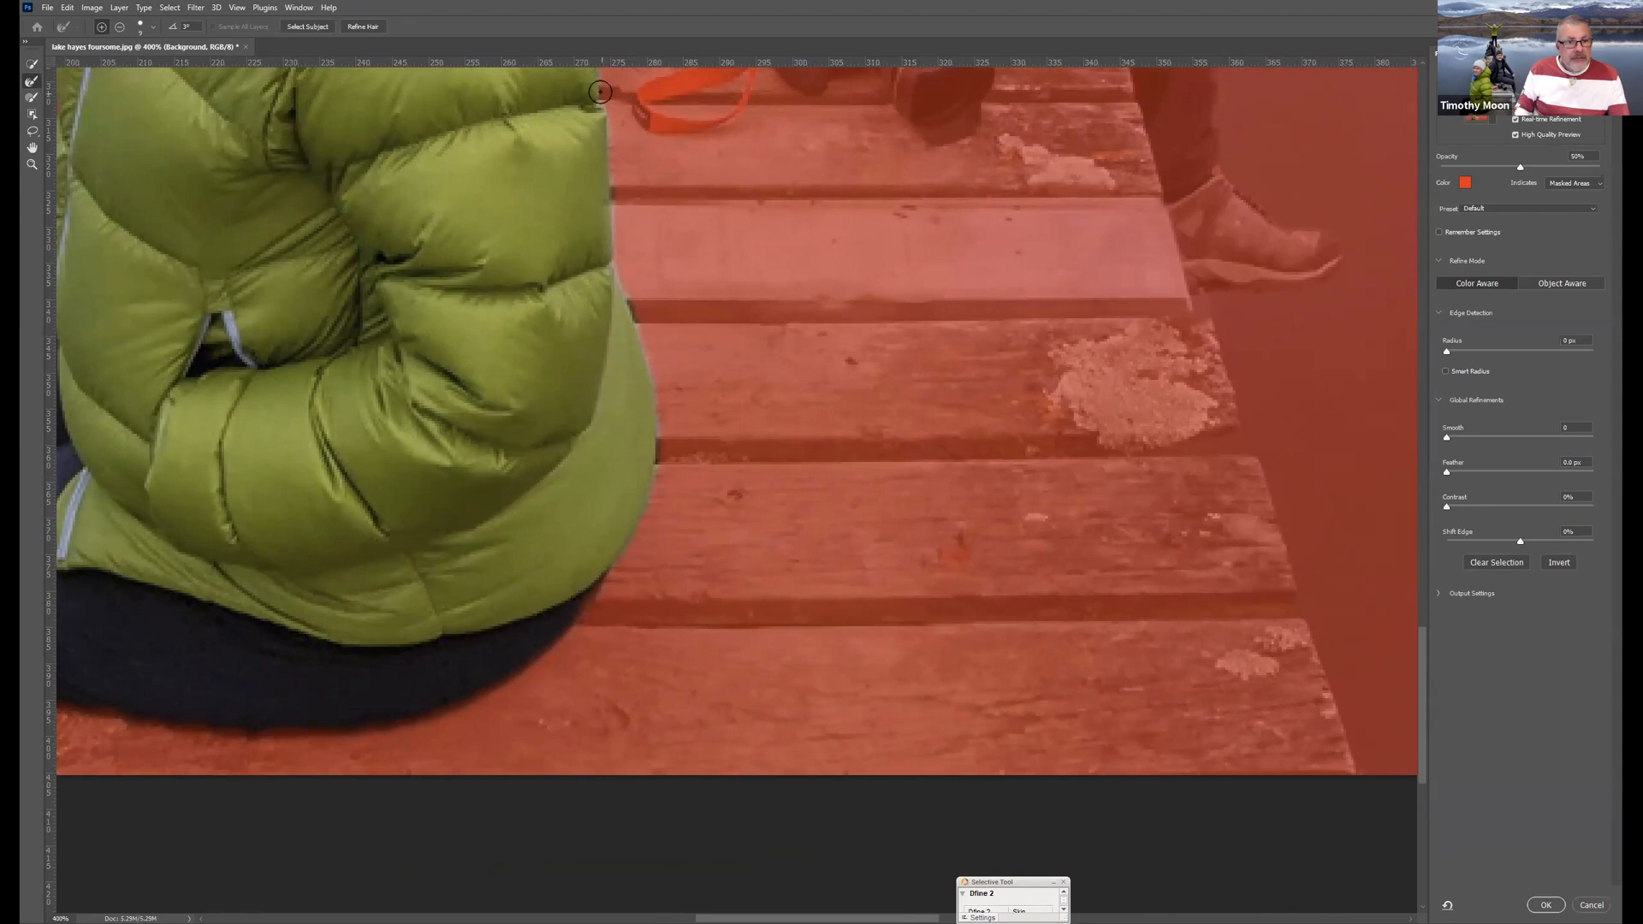
pyautogui.moveTo(605, 102)
pyautogui.mouseDown()
pyautogui.moveTo(619, 266)
pyautogui.moveTo(656, 408)
pyautogui.moveTo(635, 554)
pyautogui.mouseUp()
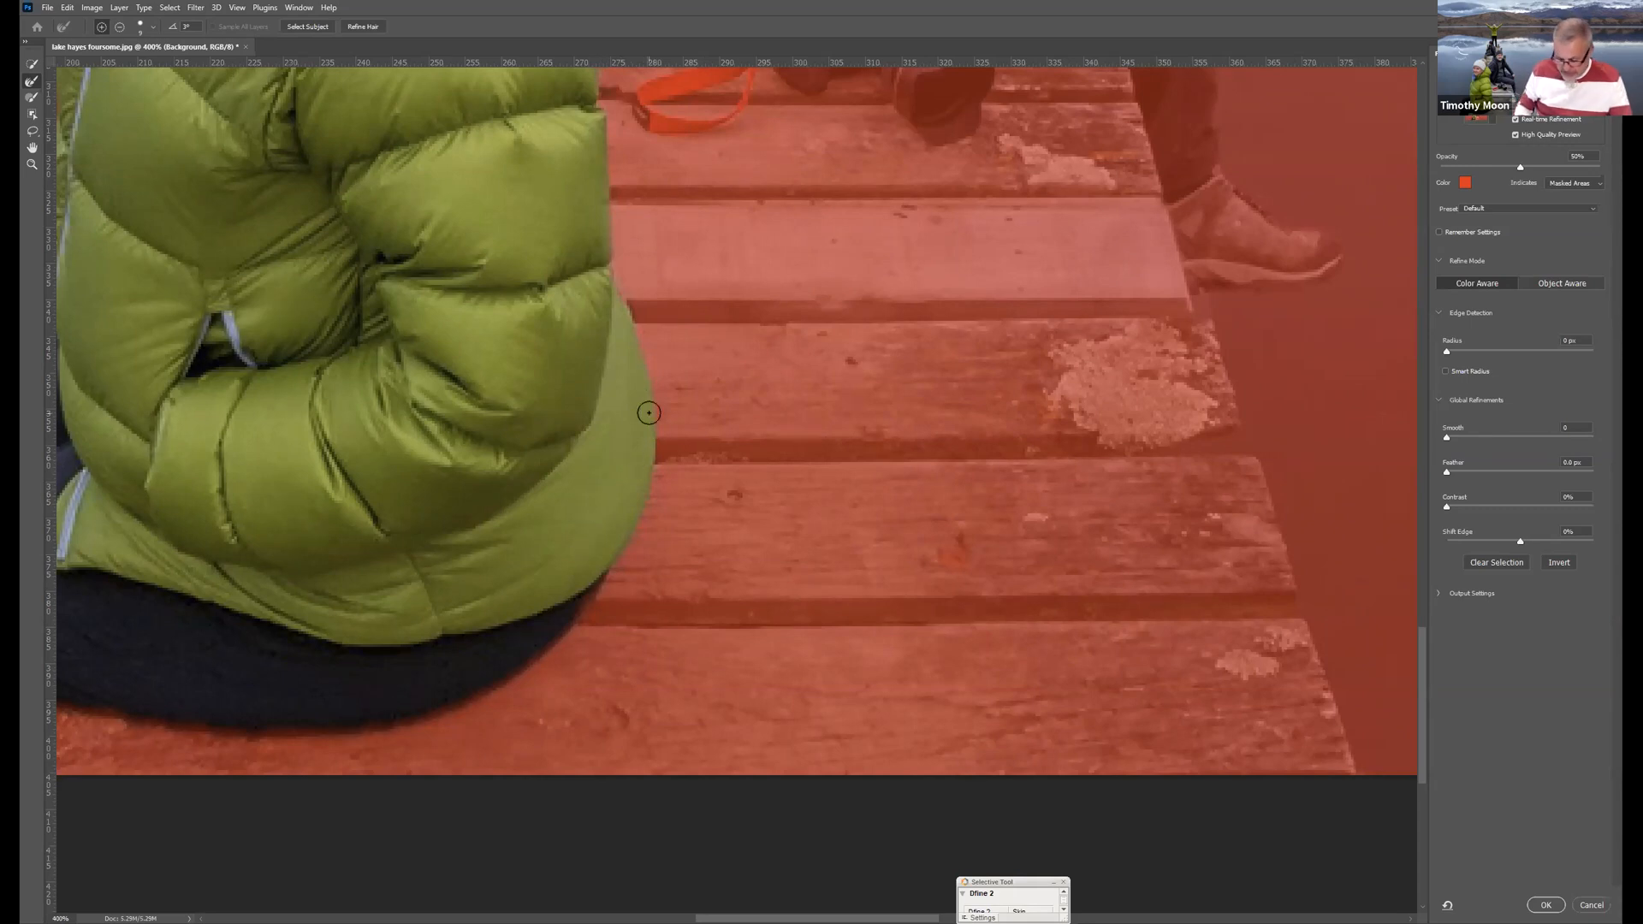
pyautogui.hotkey('ctrl', '-')
pyautogui.hotkey('ctrl', '-')
pyautogui.hotkey('ctrl', '-')
pyautogui.hotkey('ctrl', '-')
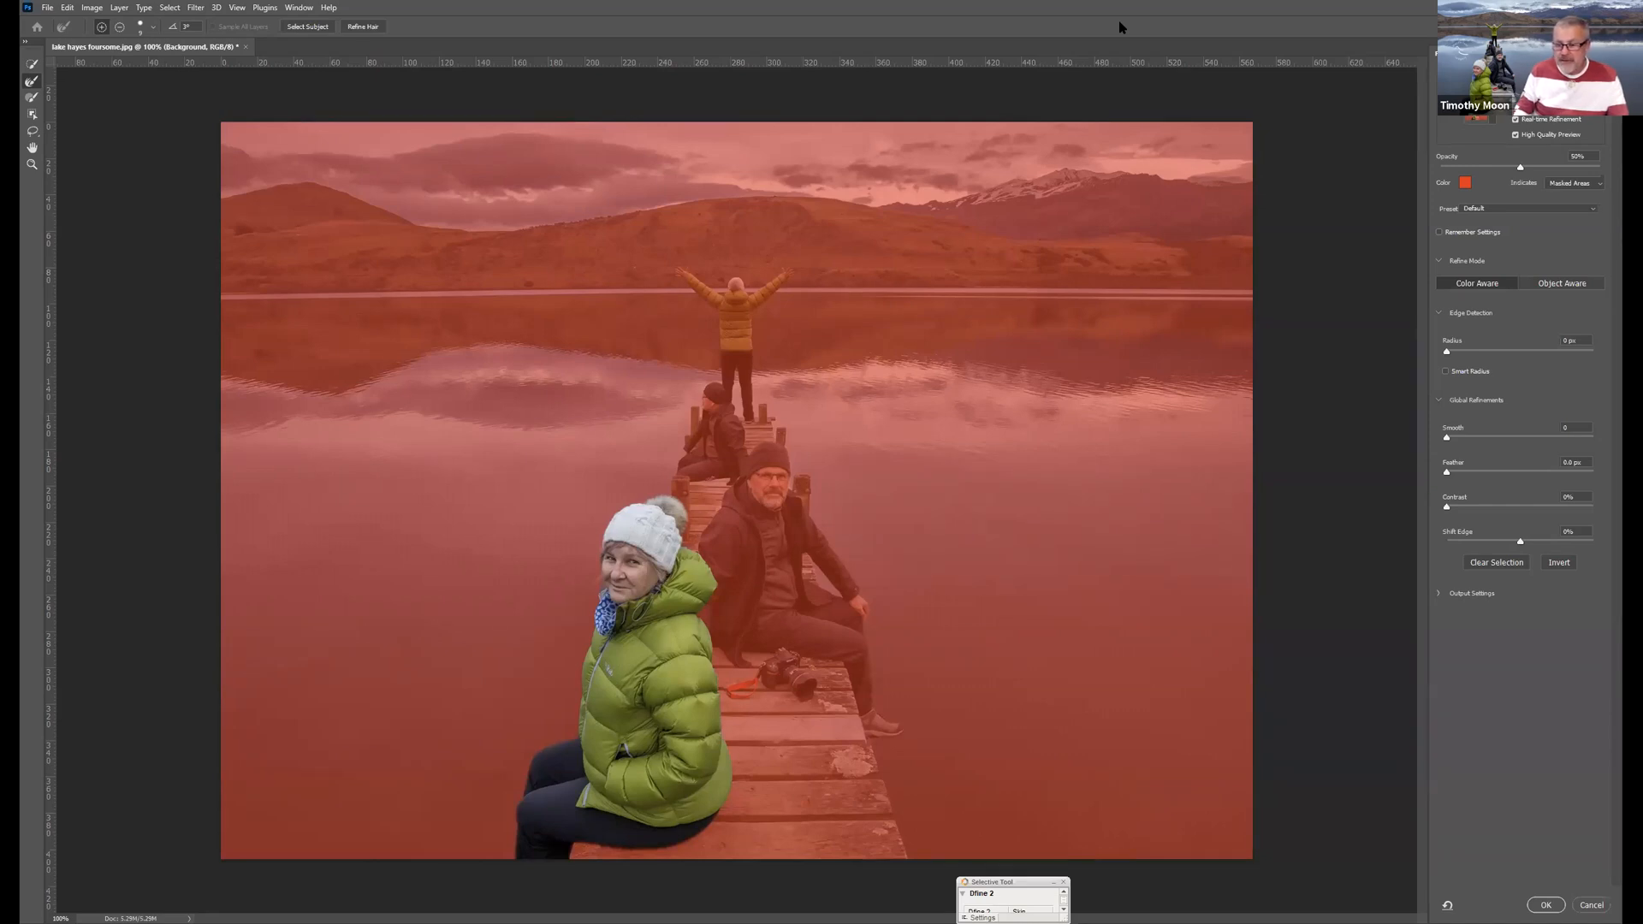
pyautogui.click(1545, 906)
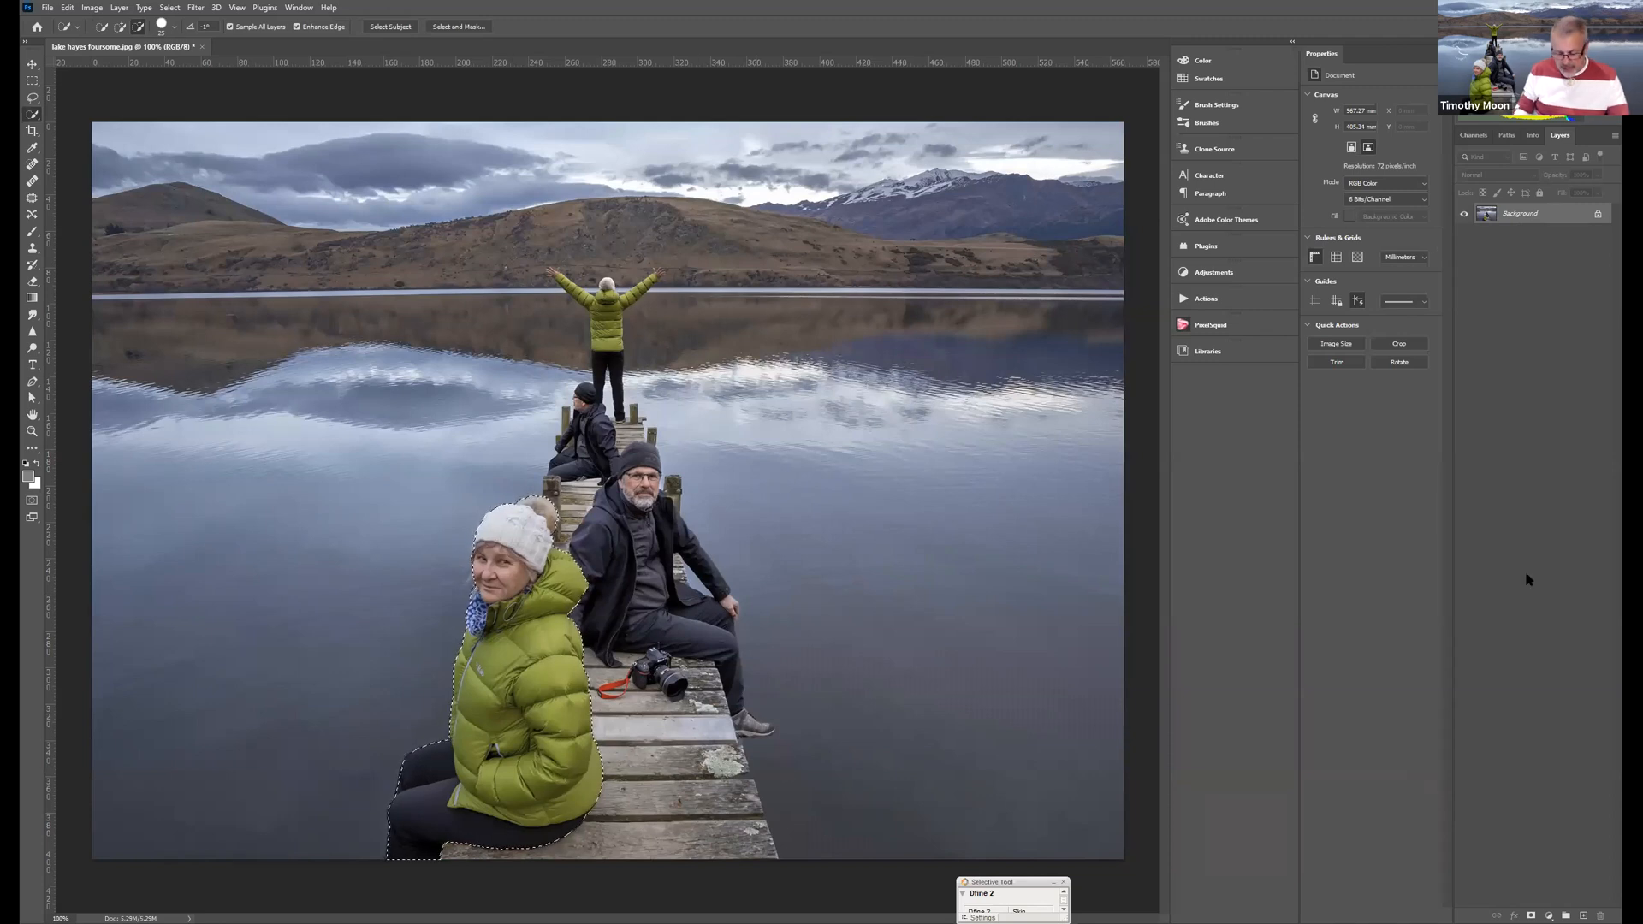
# - Copy the selected woman to a new layer and hide the Background layer to inspect the cut-out's edges
pyautogui.hotkey('ctrl', 'j')
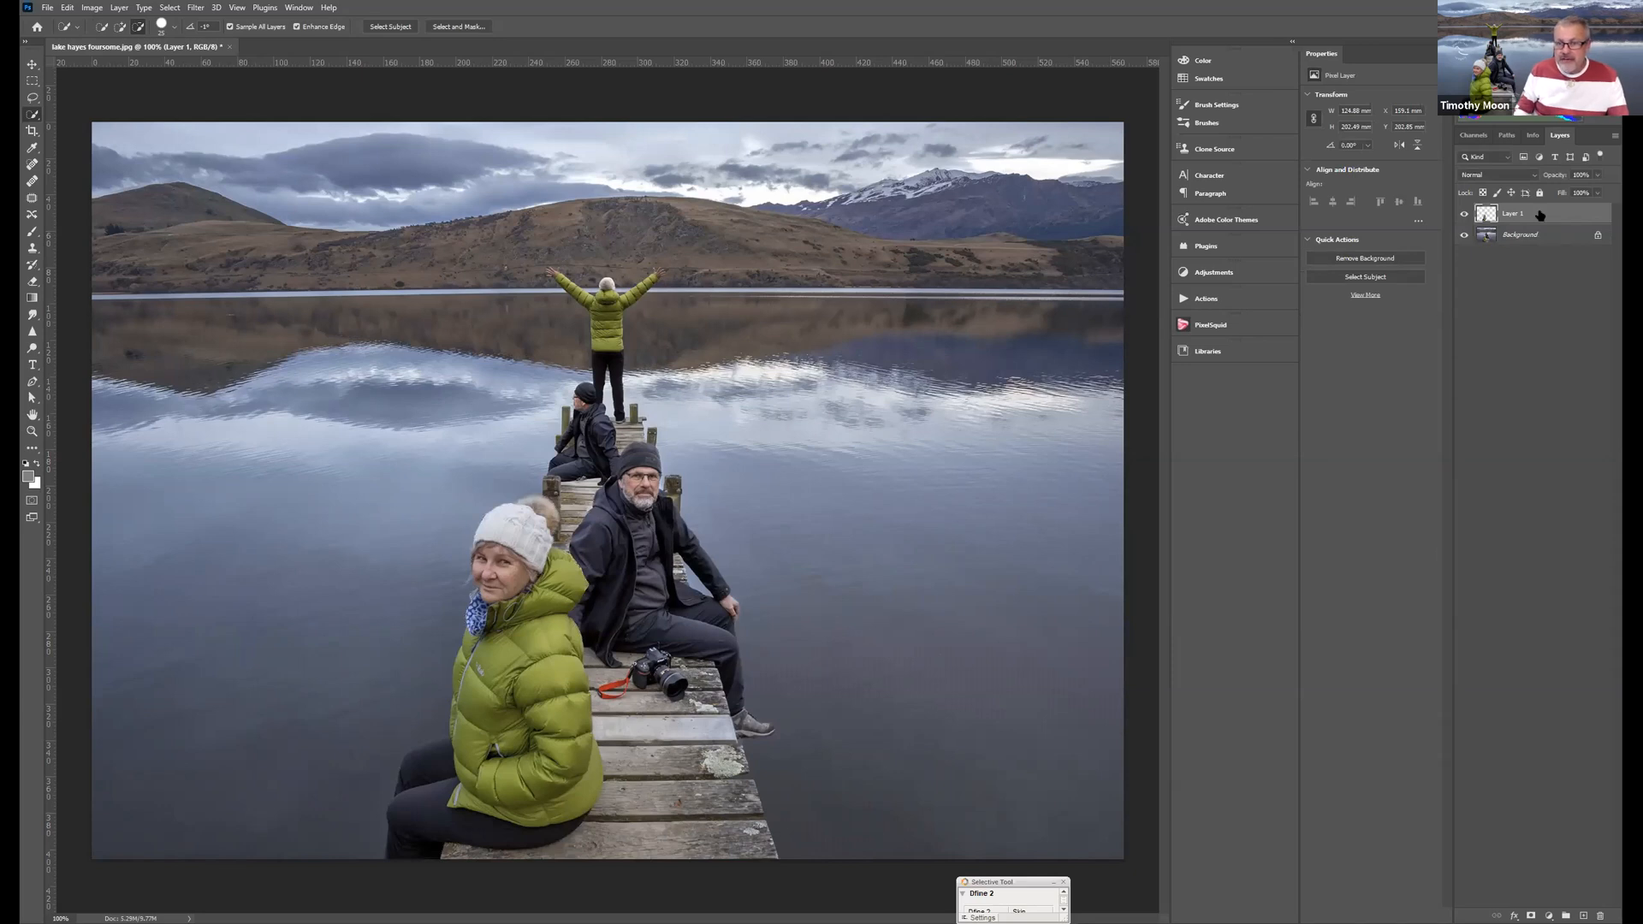
pyautogui.click(1464, 235)
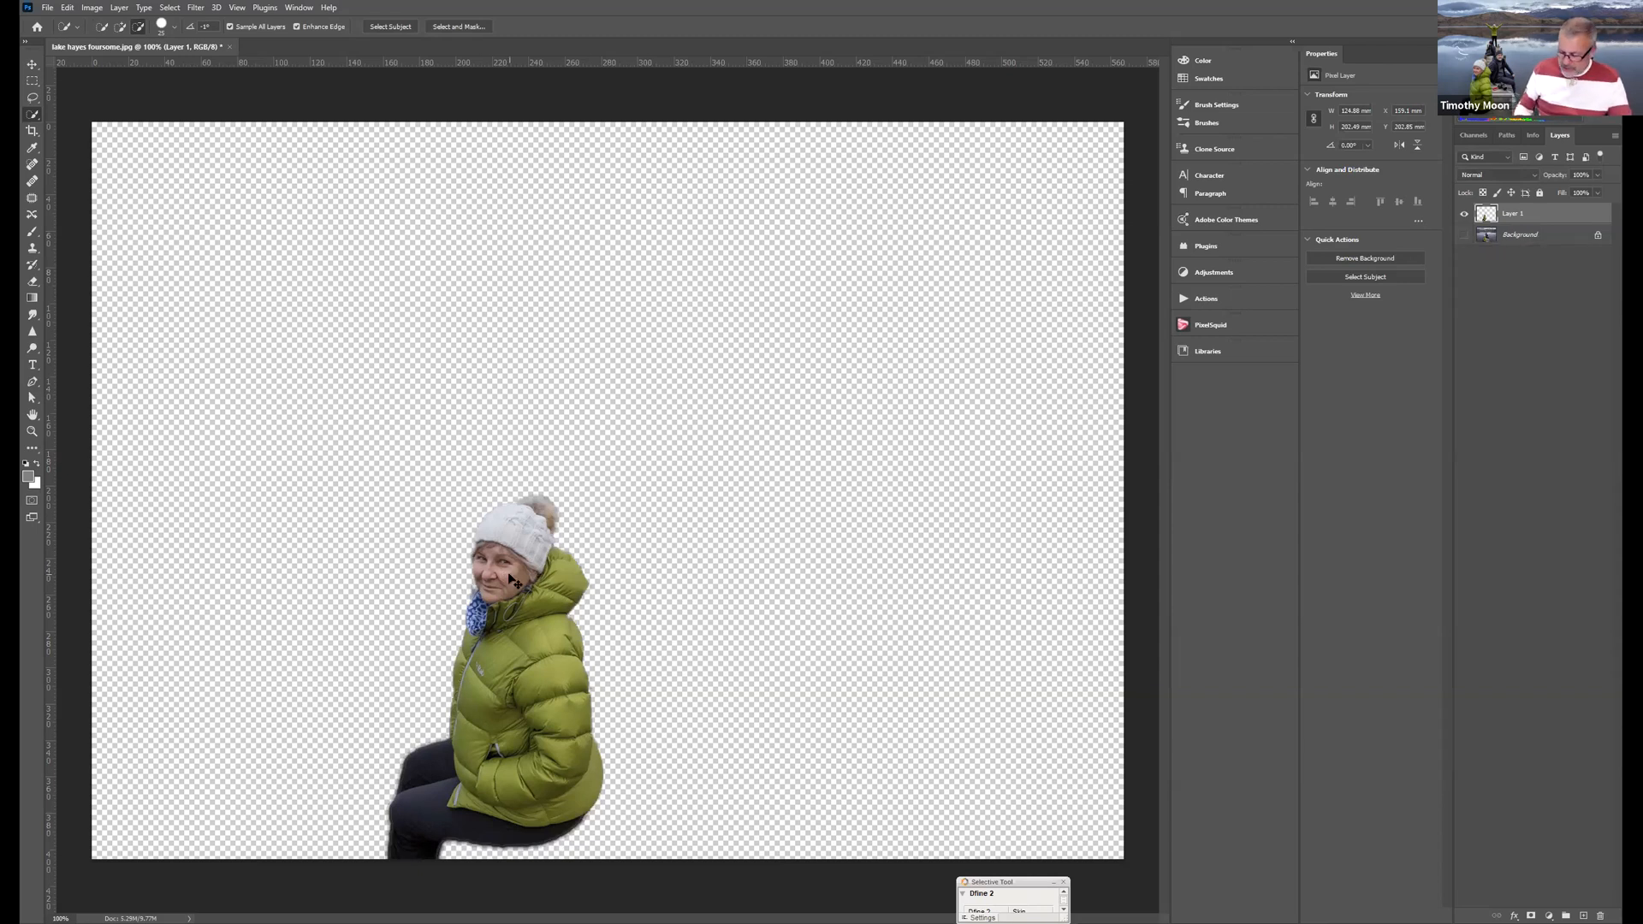
pyautogui.scroll(4, 511, 579)
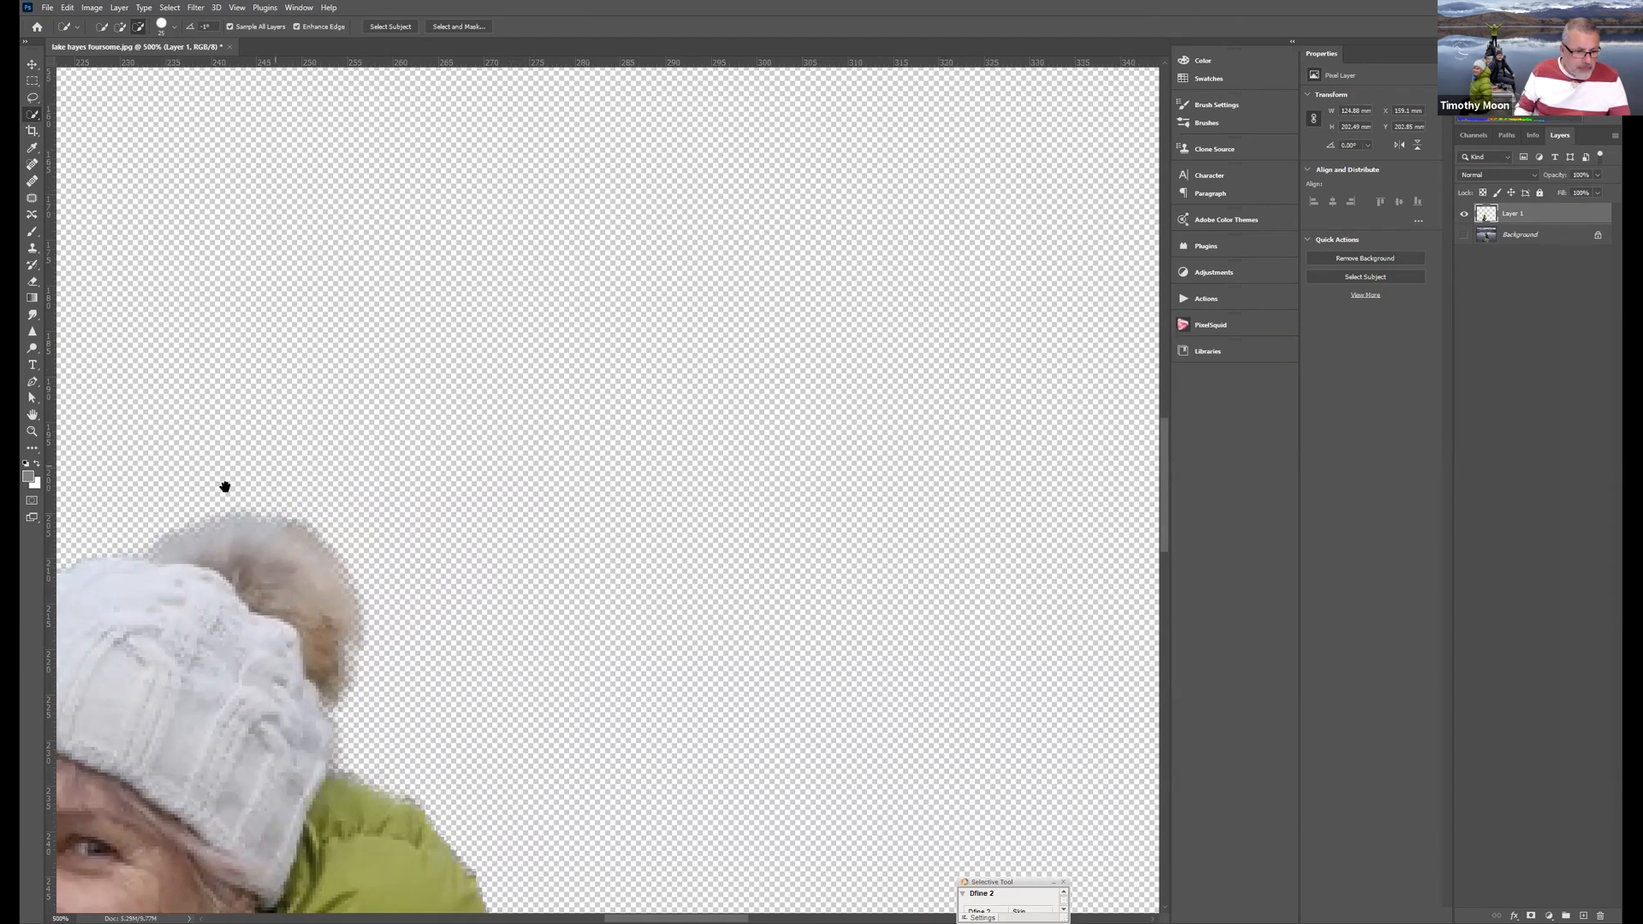
pyautogui.moveTo(342, 681); pyautogui.dragTo(788, 103)
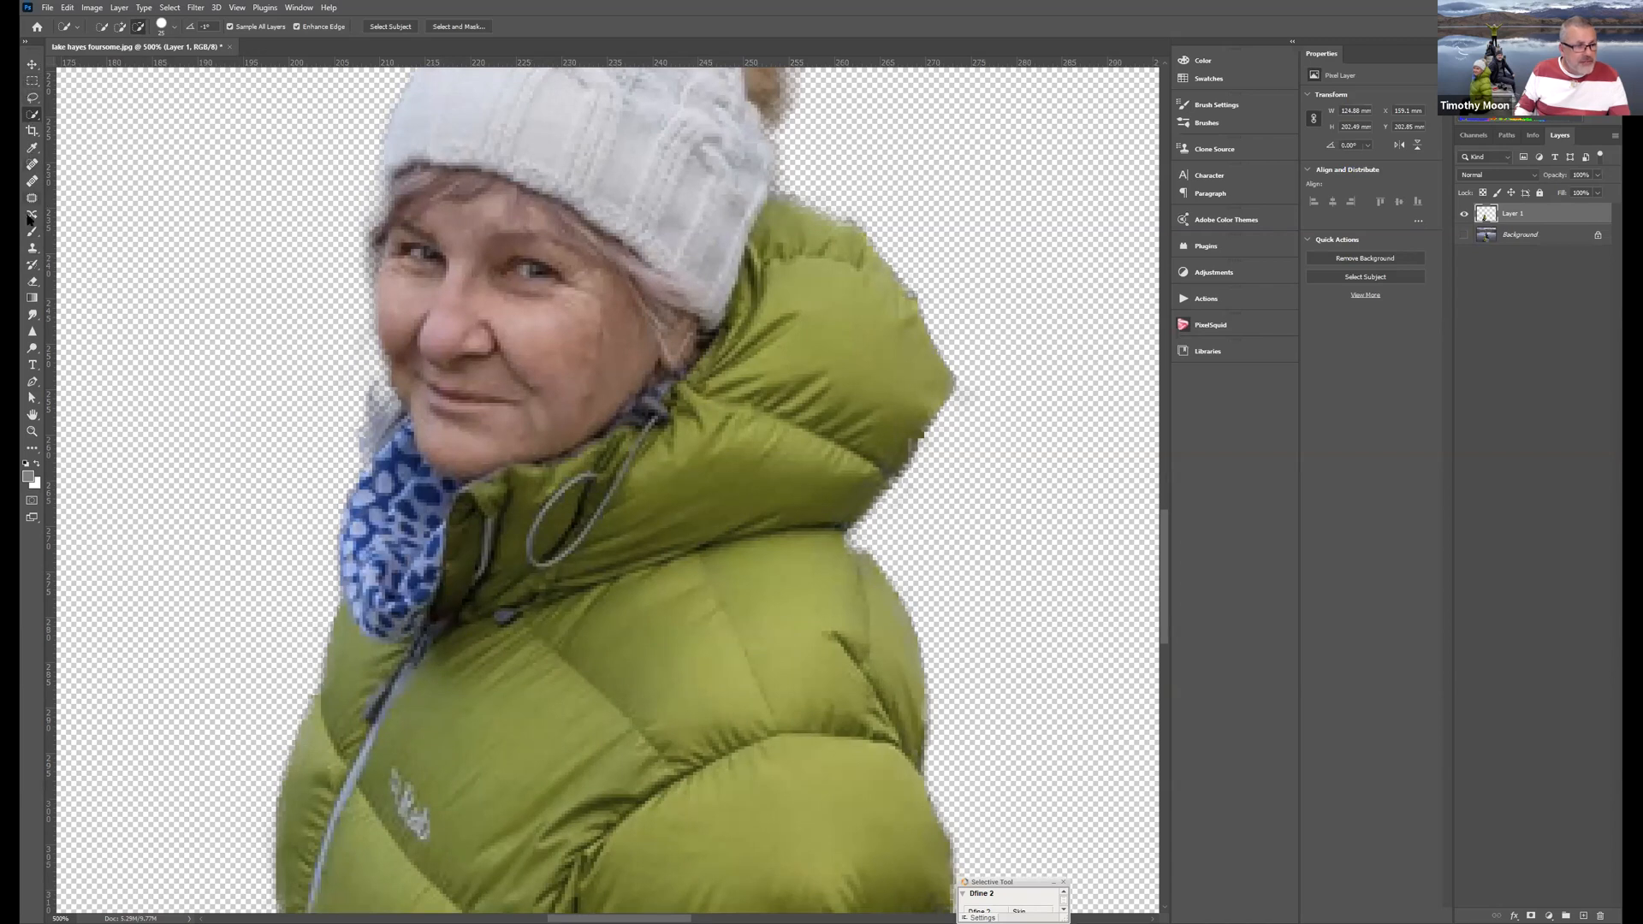
# - Switch to the Eraser tool and reduce its brush to a small tip for the fringe beside the woman's chin
pyautogui.click(32, 283)
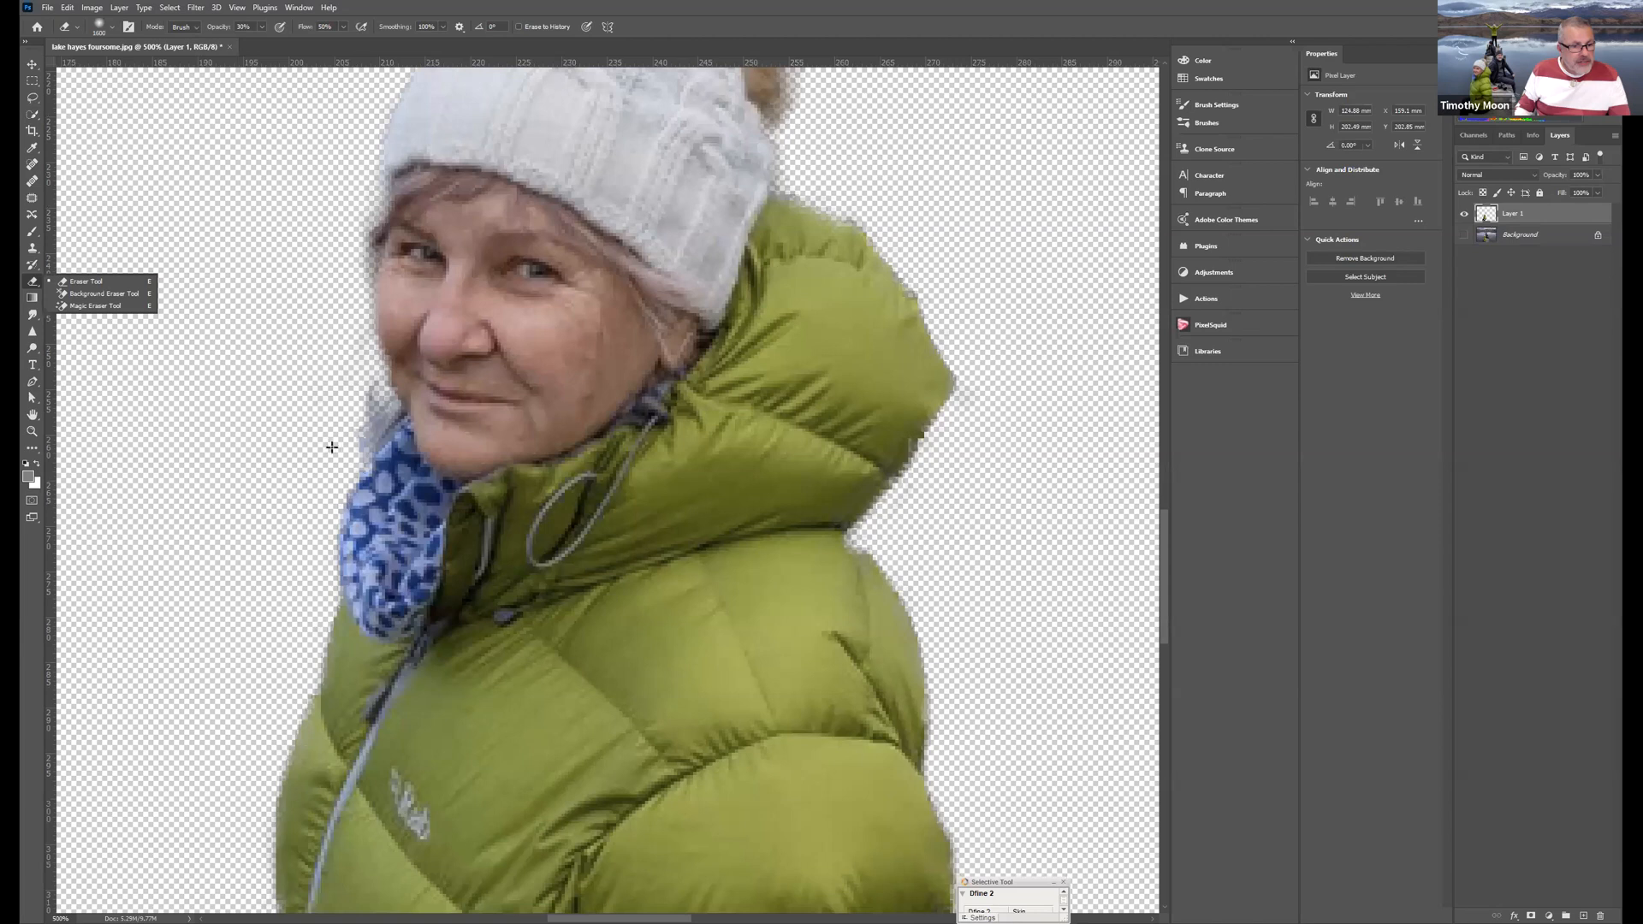
pyautogui.click(85, 281)
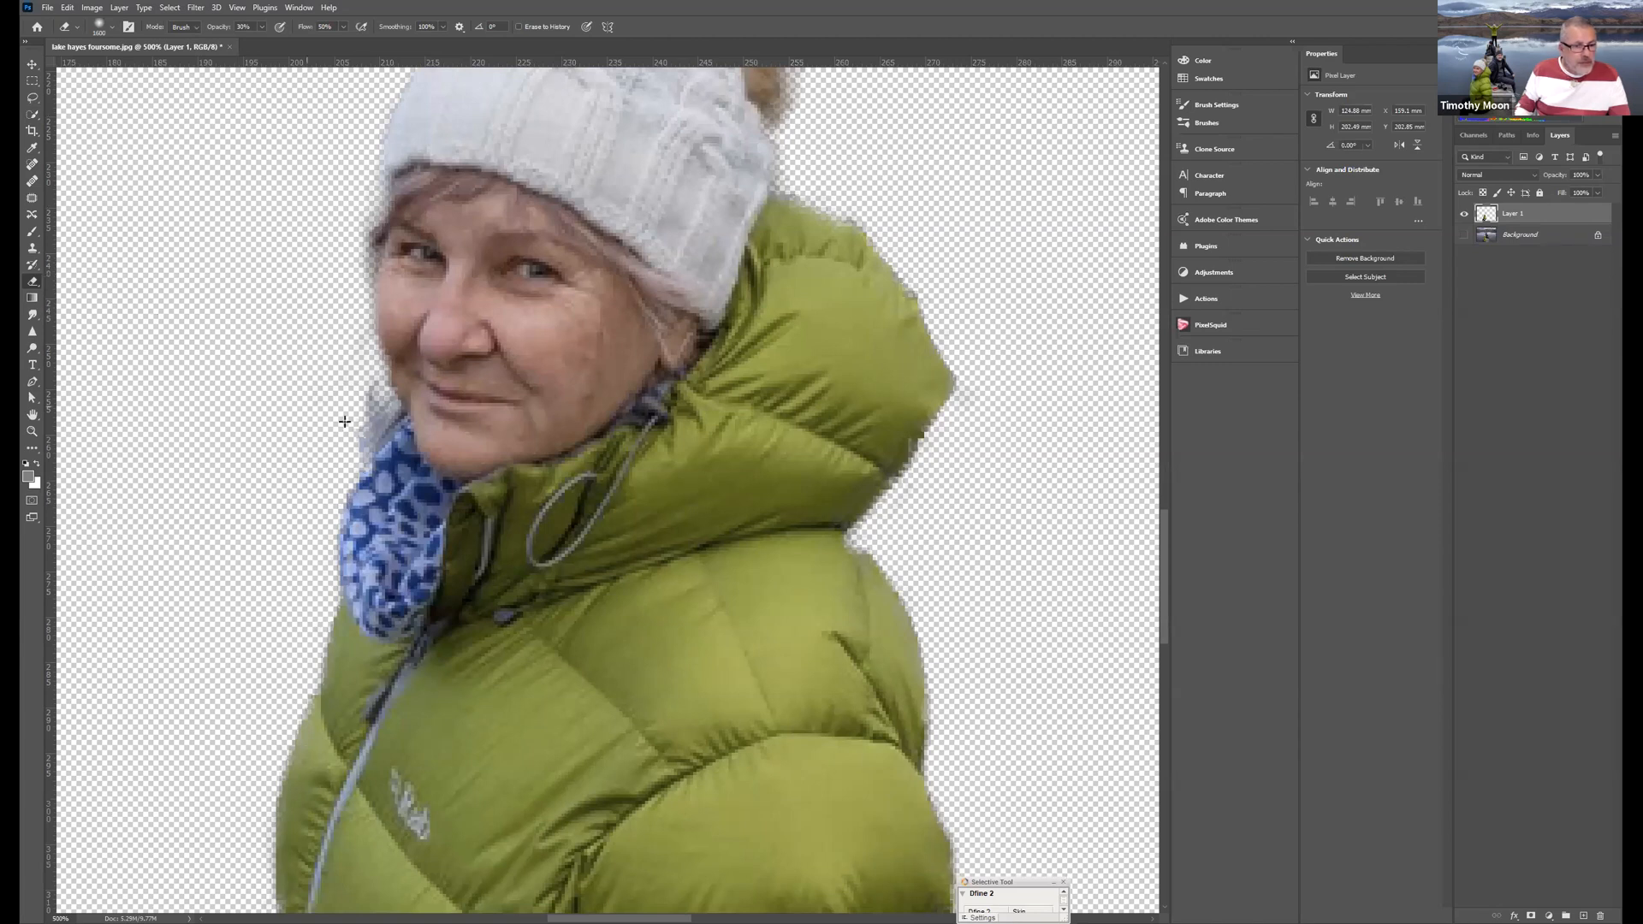
pyautogui.press(']')
pyautogui.press(']')
pyautogui.press(']')
pyautogui.press(']')
pyautogui.press(']')
pyautogui.press(']')
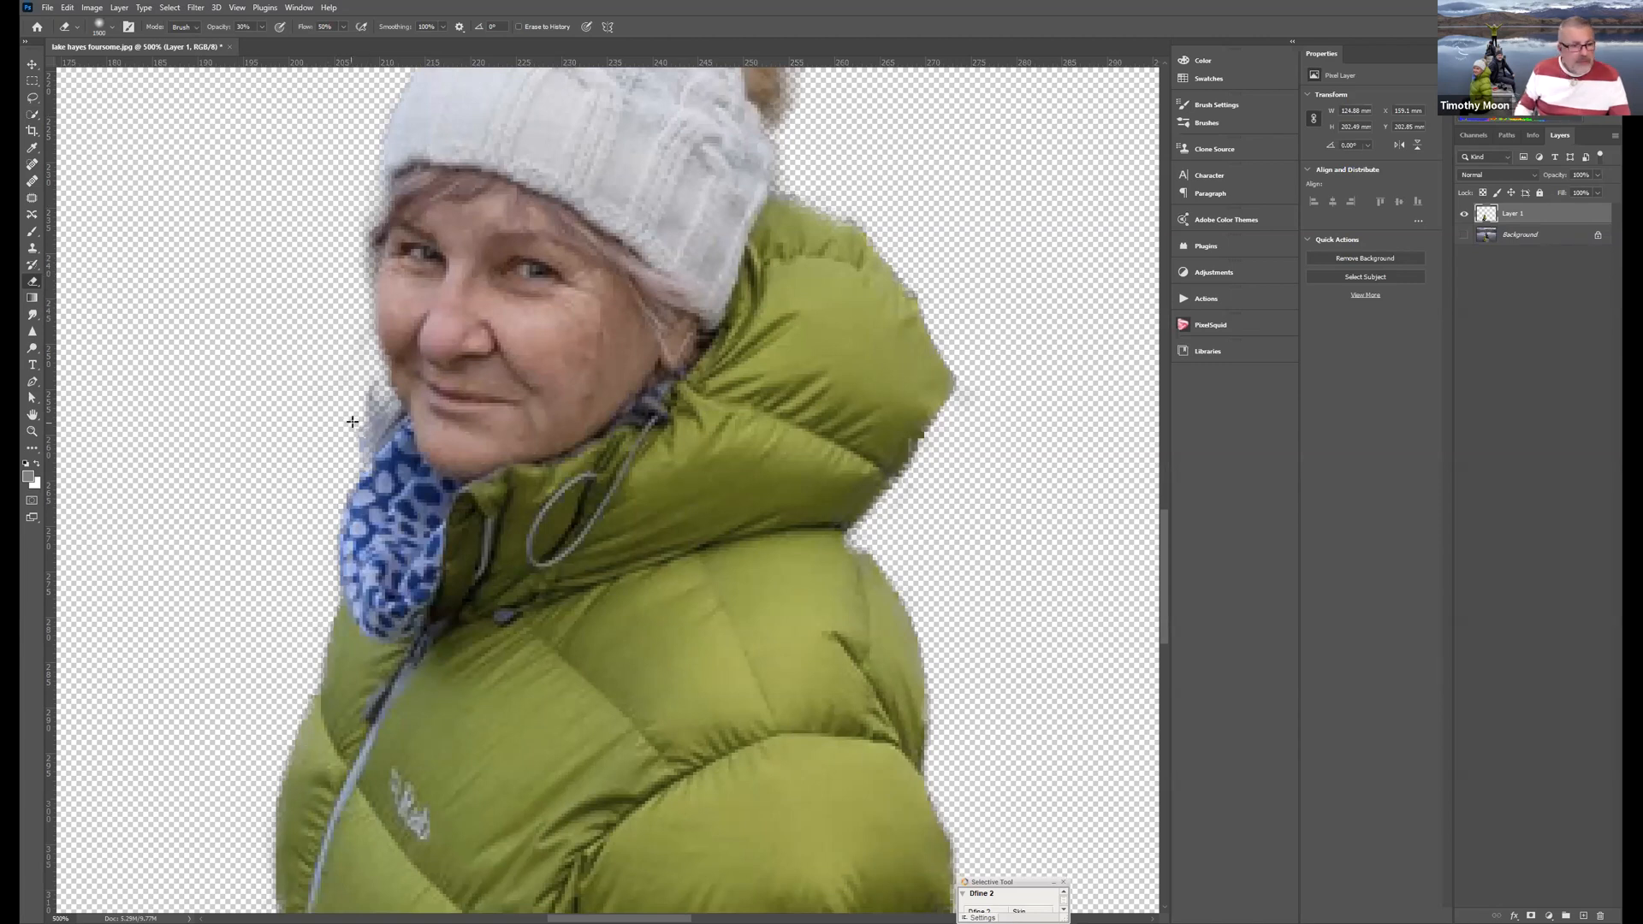
pyautogui.press('[')
pyautogui.press('[')
pyautogui.press('[')
pyautogui.press('[')
pyautogui.press('[')
pyautogui.press('[')
pyautogui.press('[')
pyautogui.press('[')
pyautogui.press('[')
pyautogui.press('[')
pyautogui.press('[')
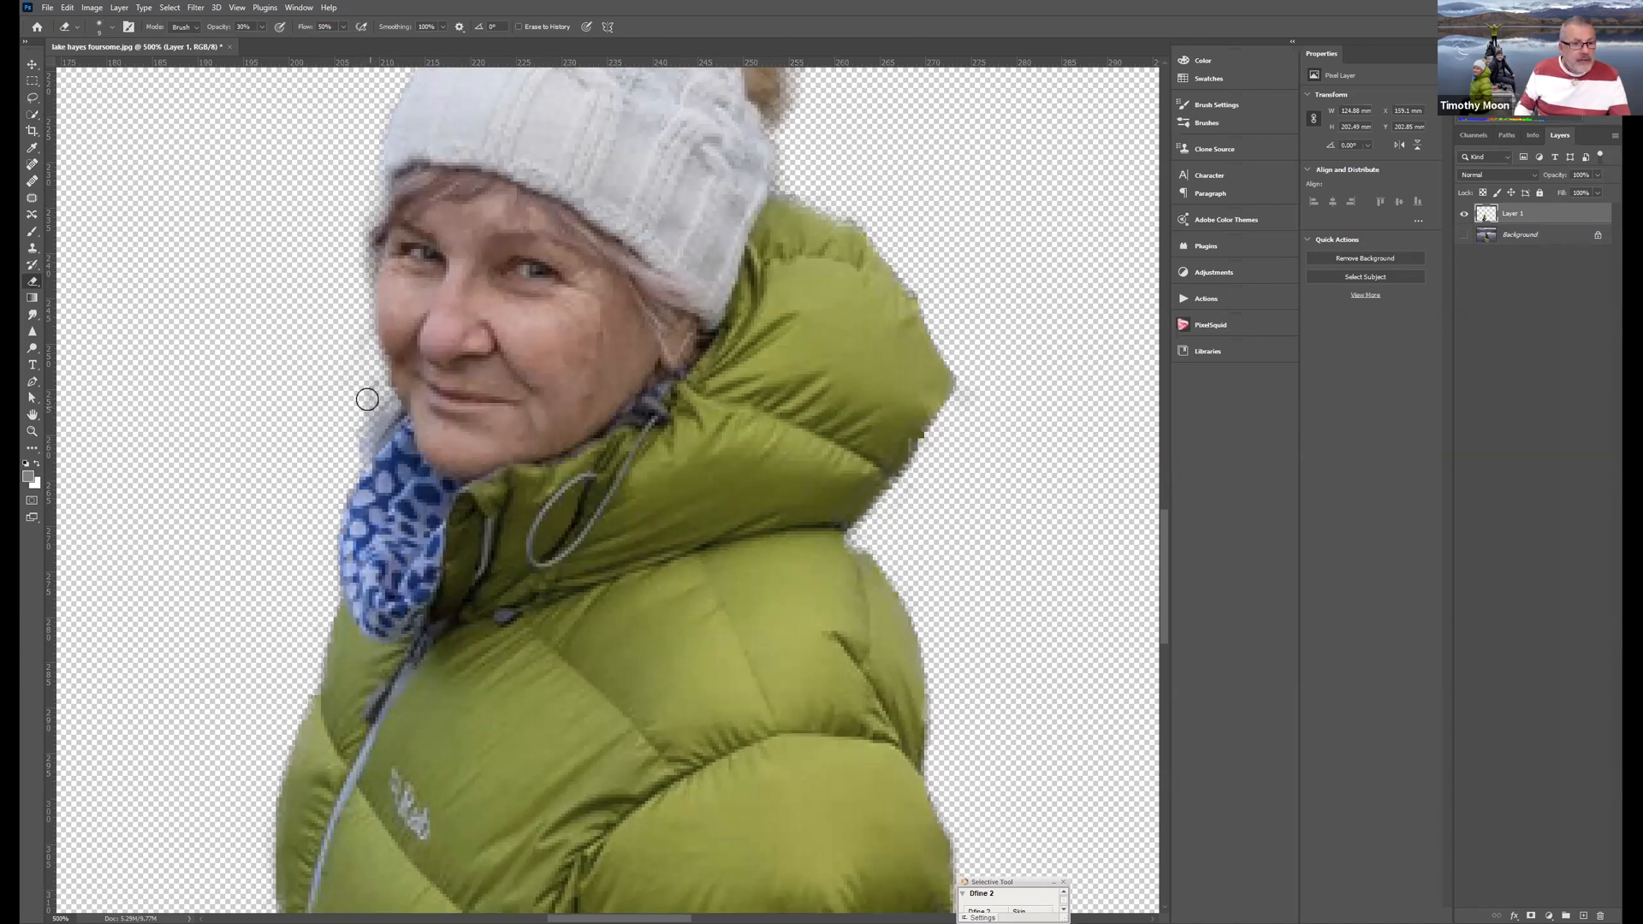
# - Set the eraser to 79% opacity and 57% flow, and erase the grey fringe between the woman's chin and scarf
pyautogui.click(27, 464)
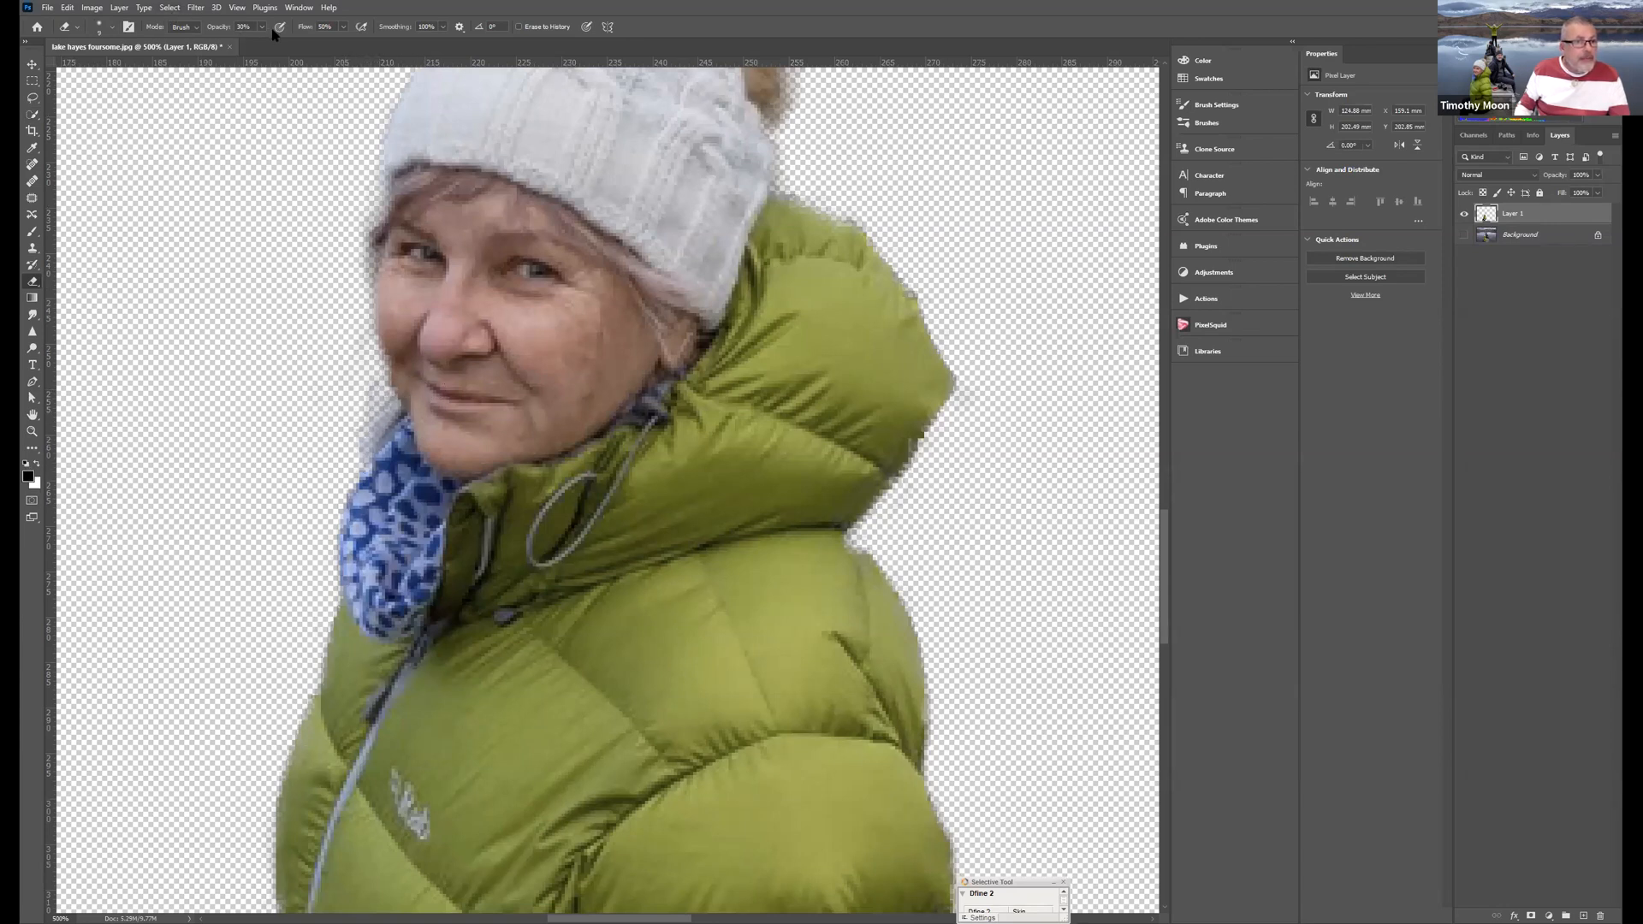
pyautogui.moveTo(266, 44); pyautogui.dragTo(368, 44)
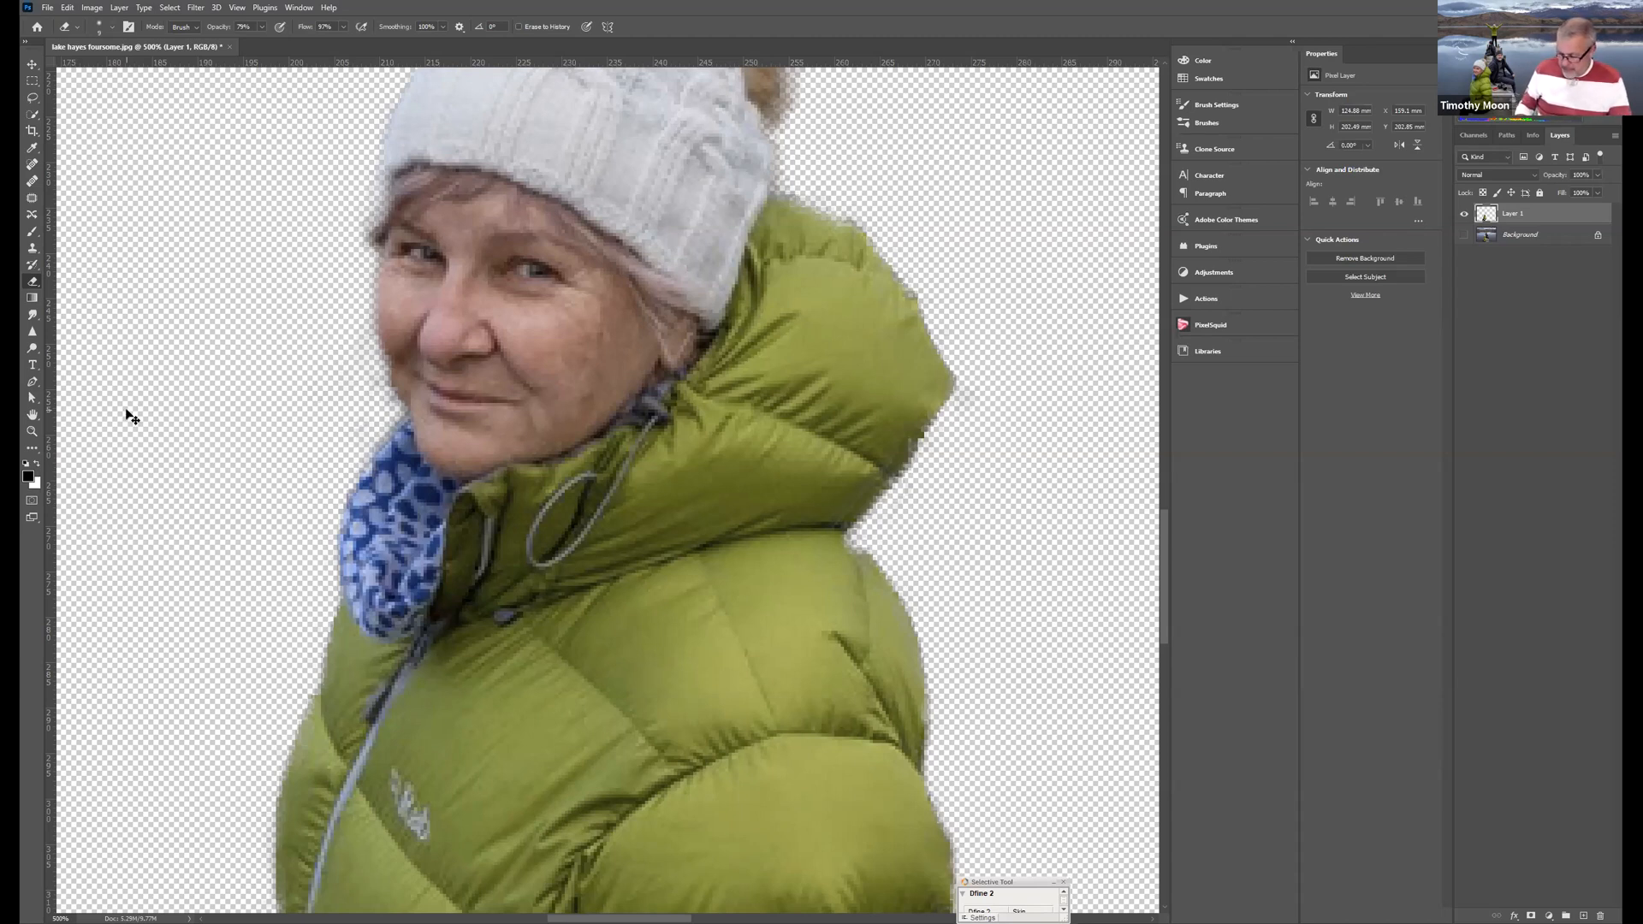
pyautogui.hotkey('ctrl', '0')
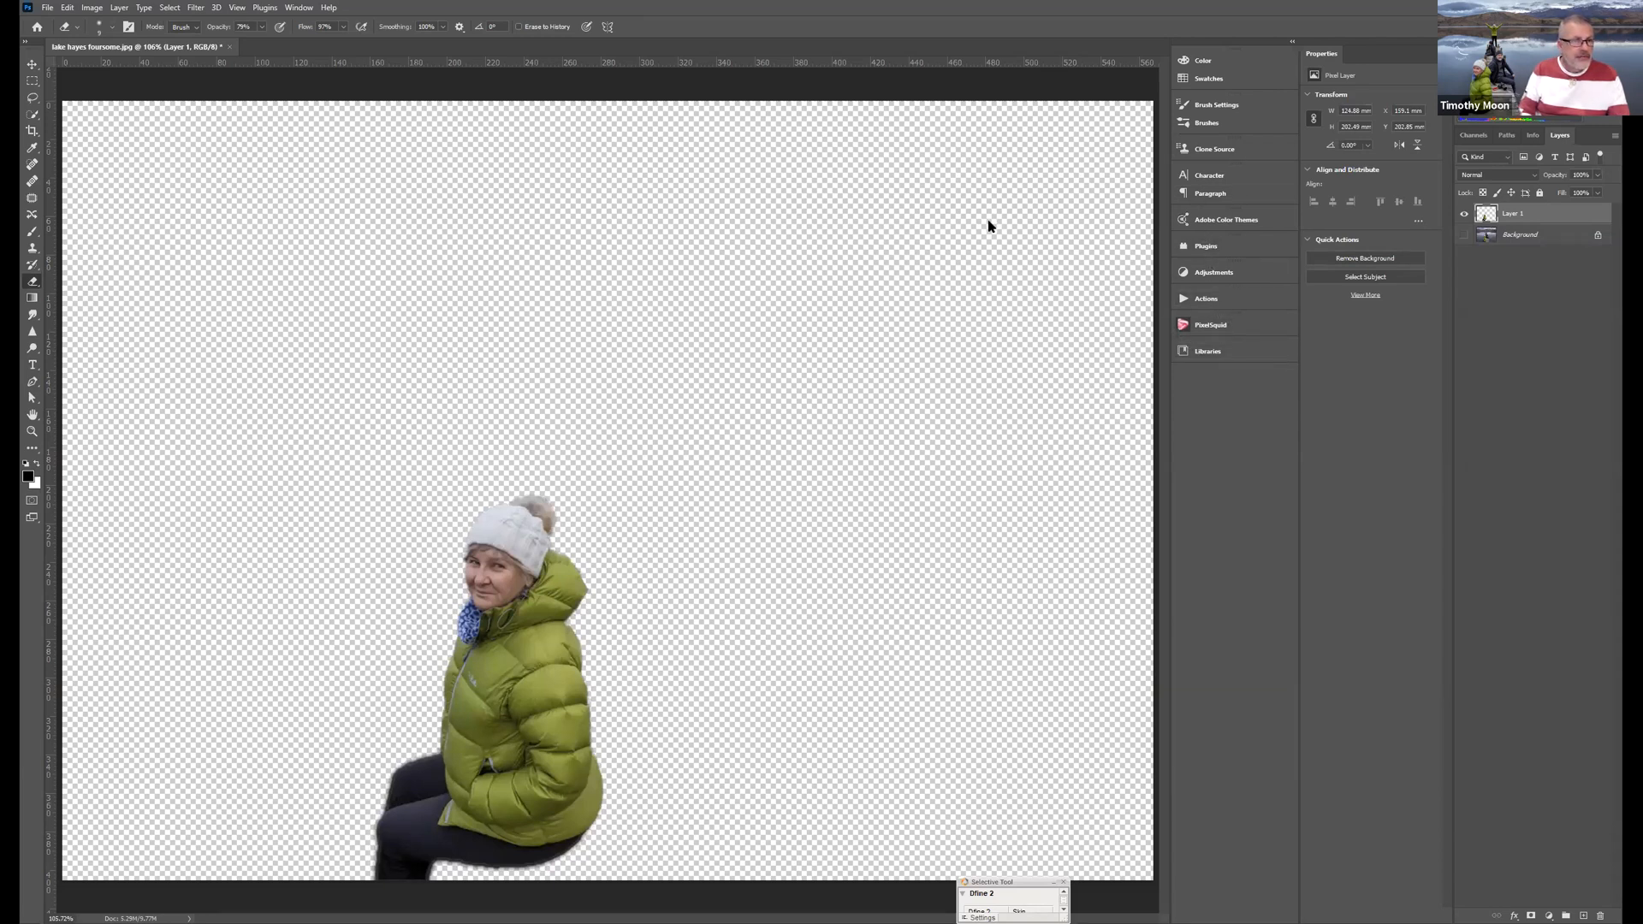
# - Create a new library named People and add the cut-out woman to it as a graphic
pyautogui.click(294, 9)
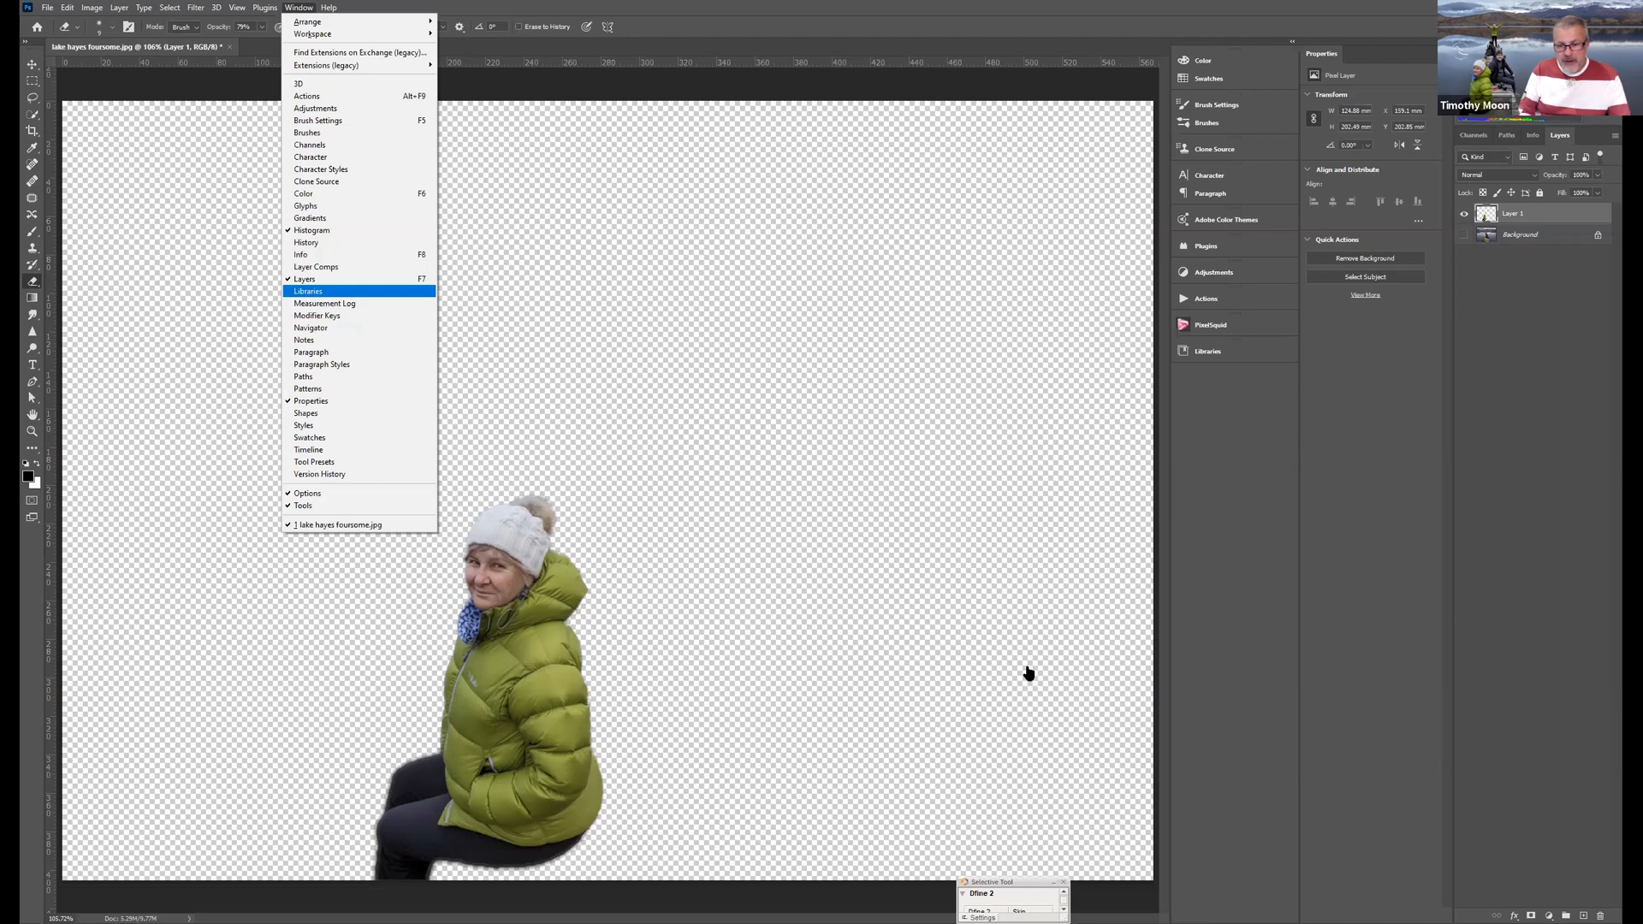
pyautogui.click(308, 292)
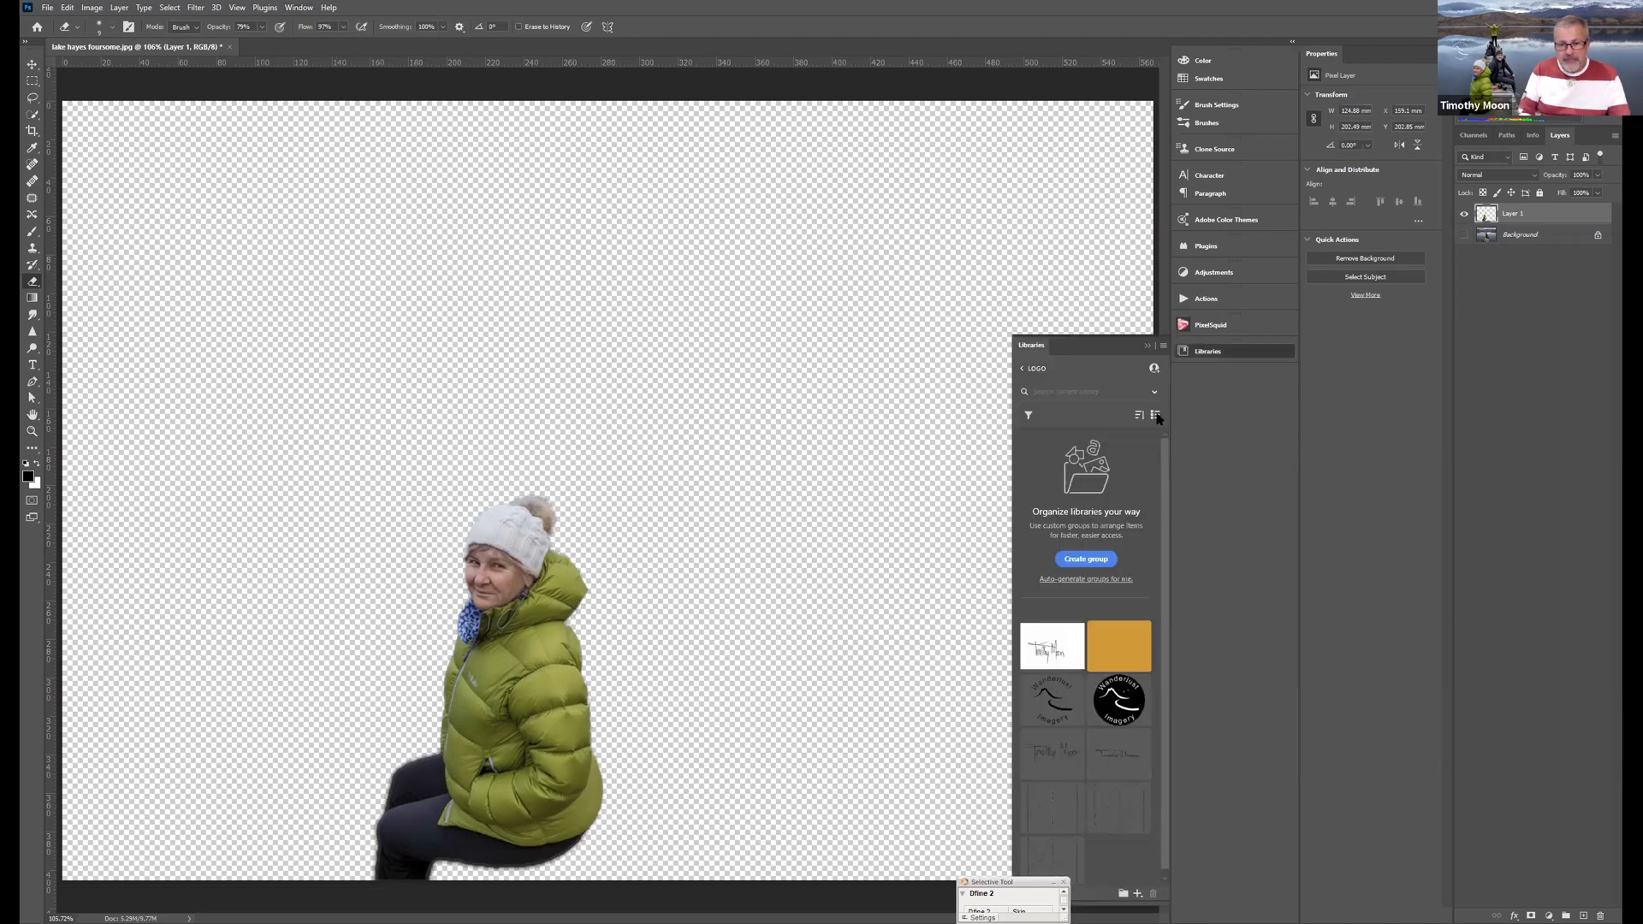
pyautogui.click(1021, 369)
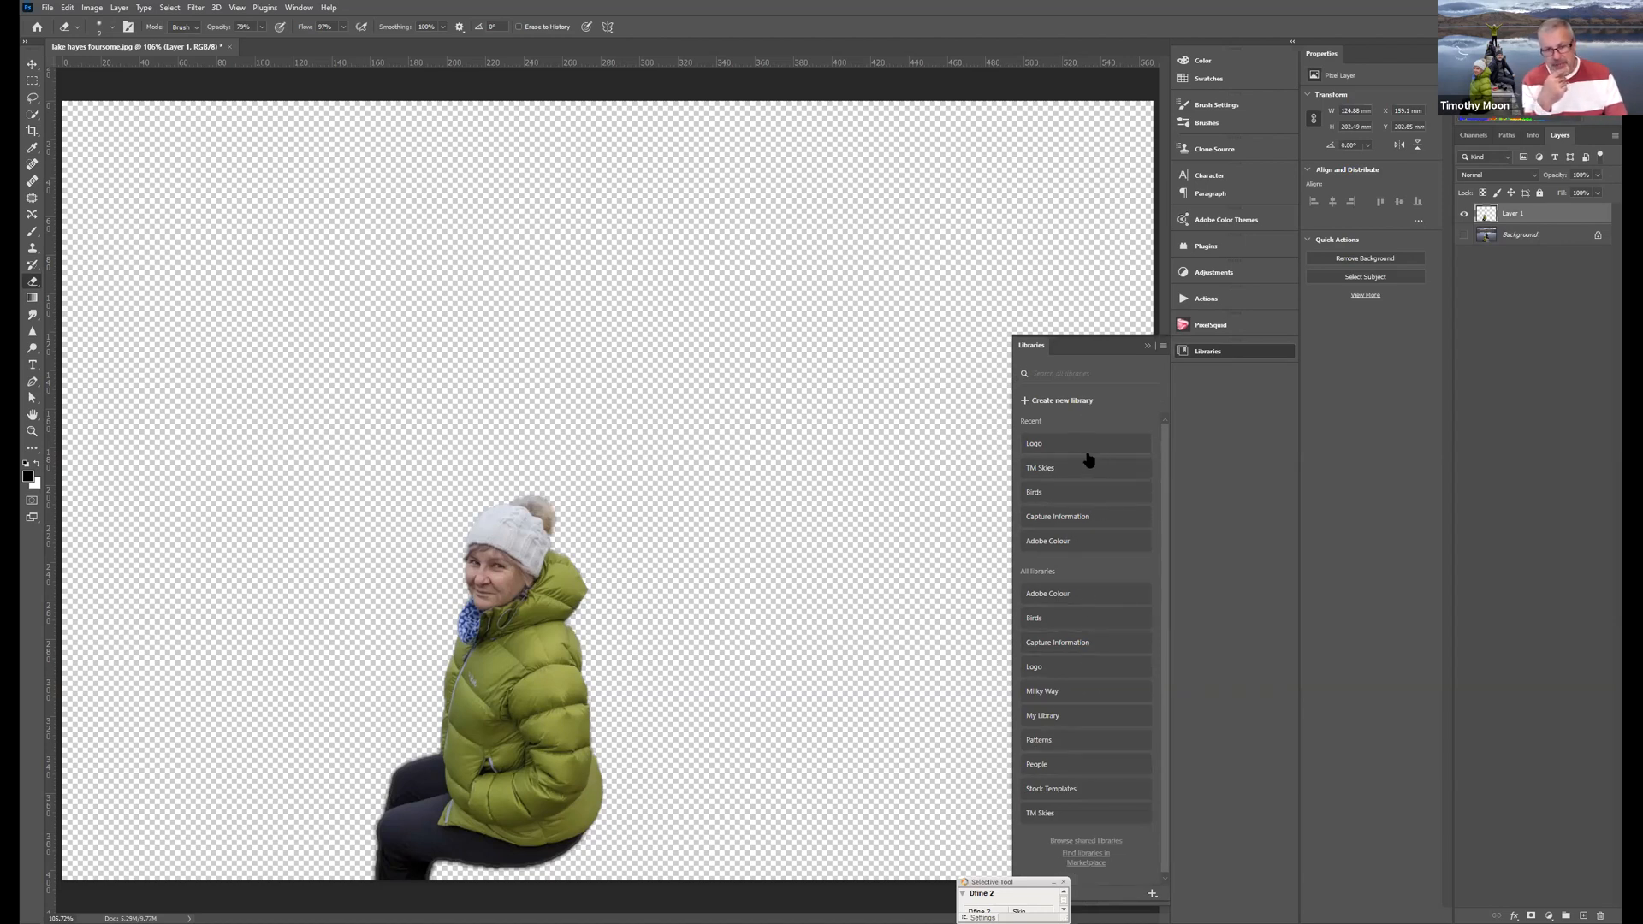
pyautogui.click(1025, 402)
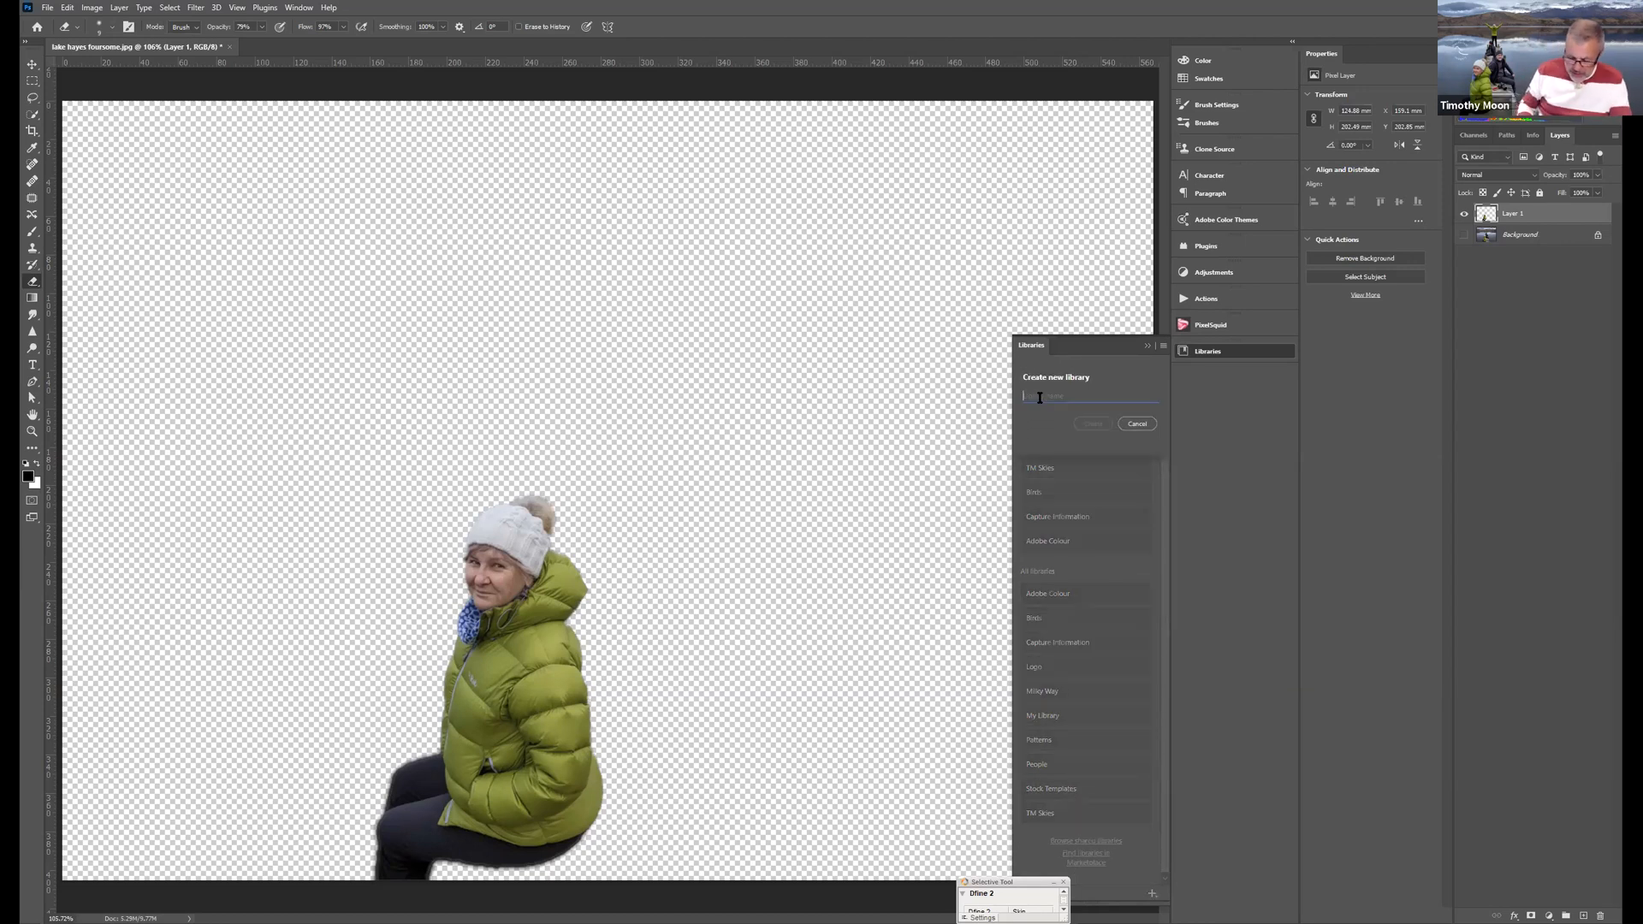
pyautogui.write('People')
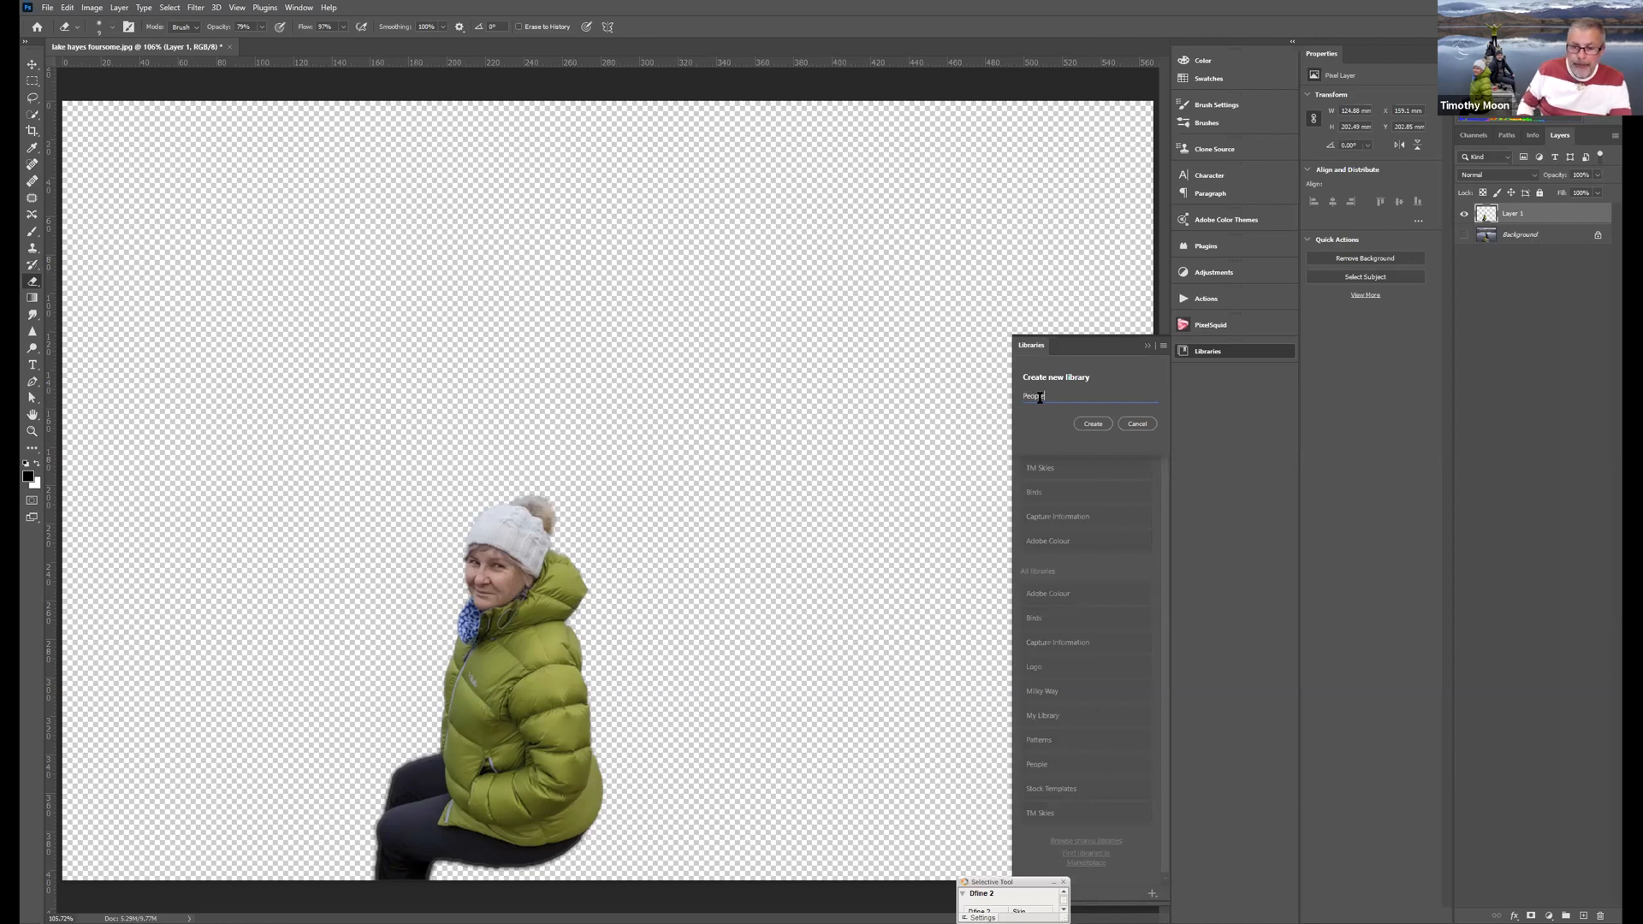
pyautogui.click(1091, 423)
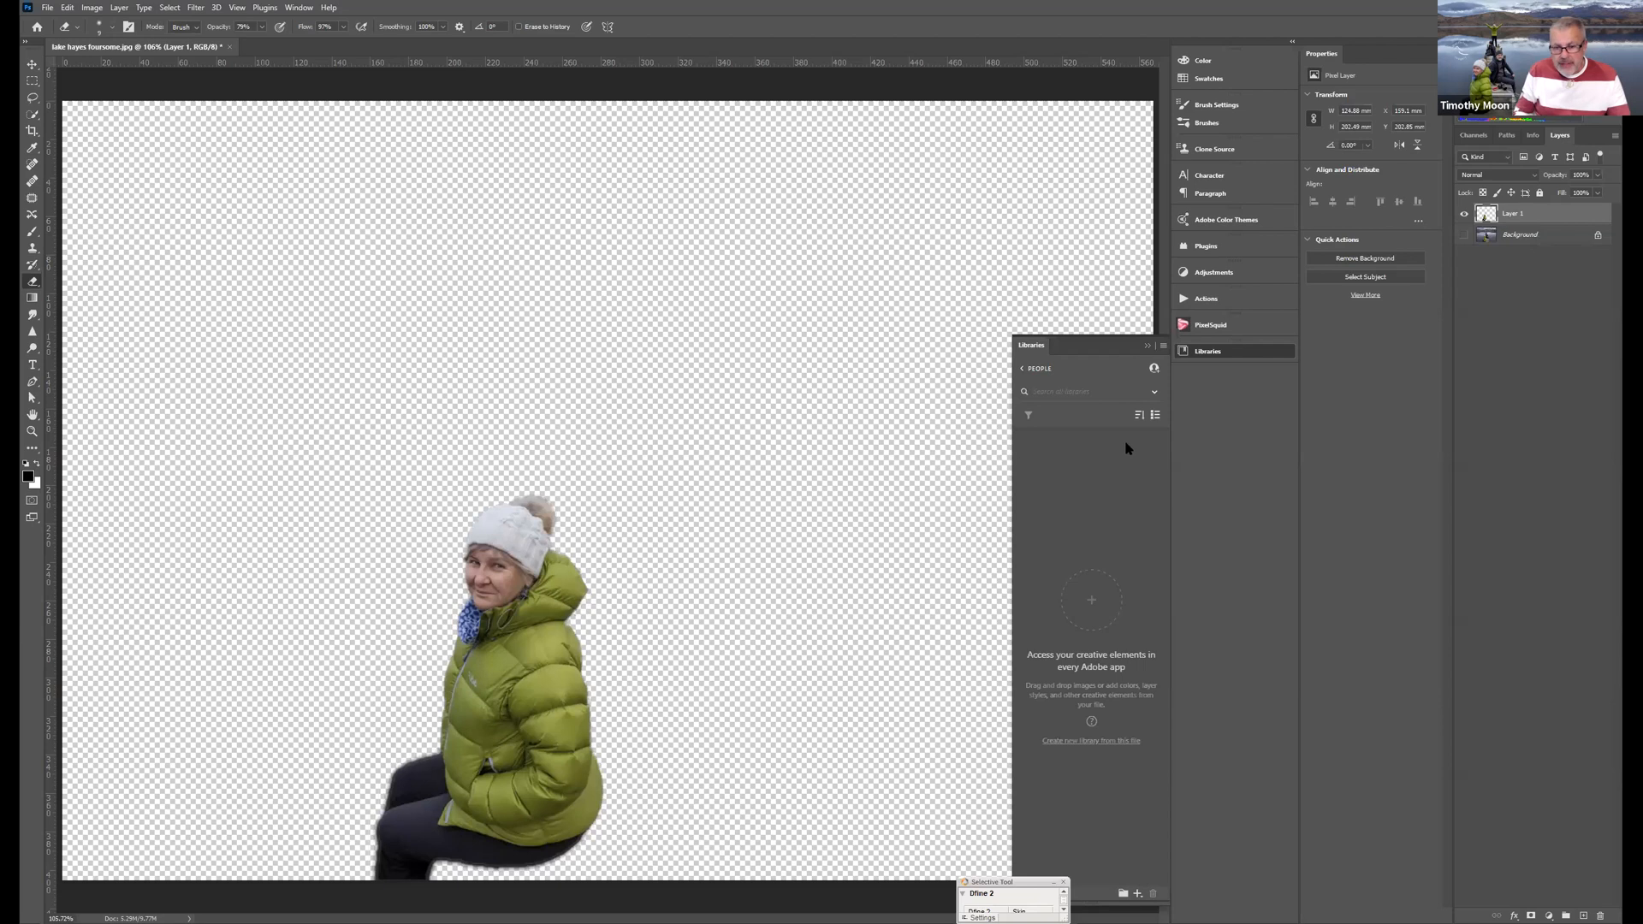
pyautogui.click(1137, 894)
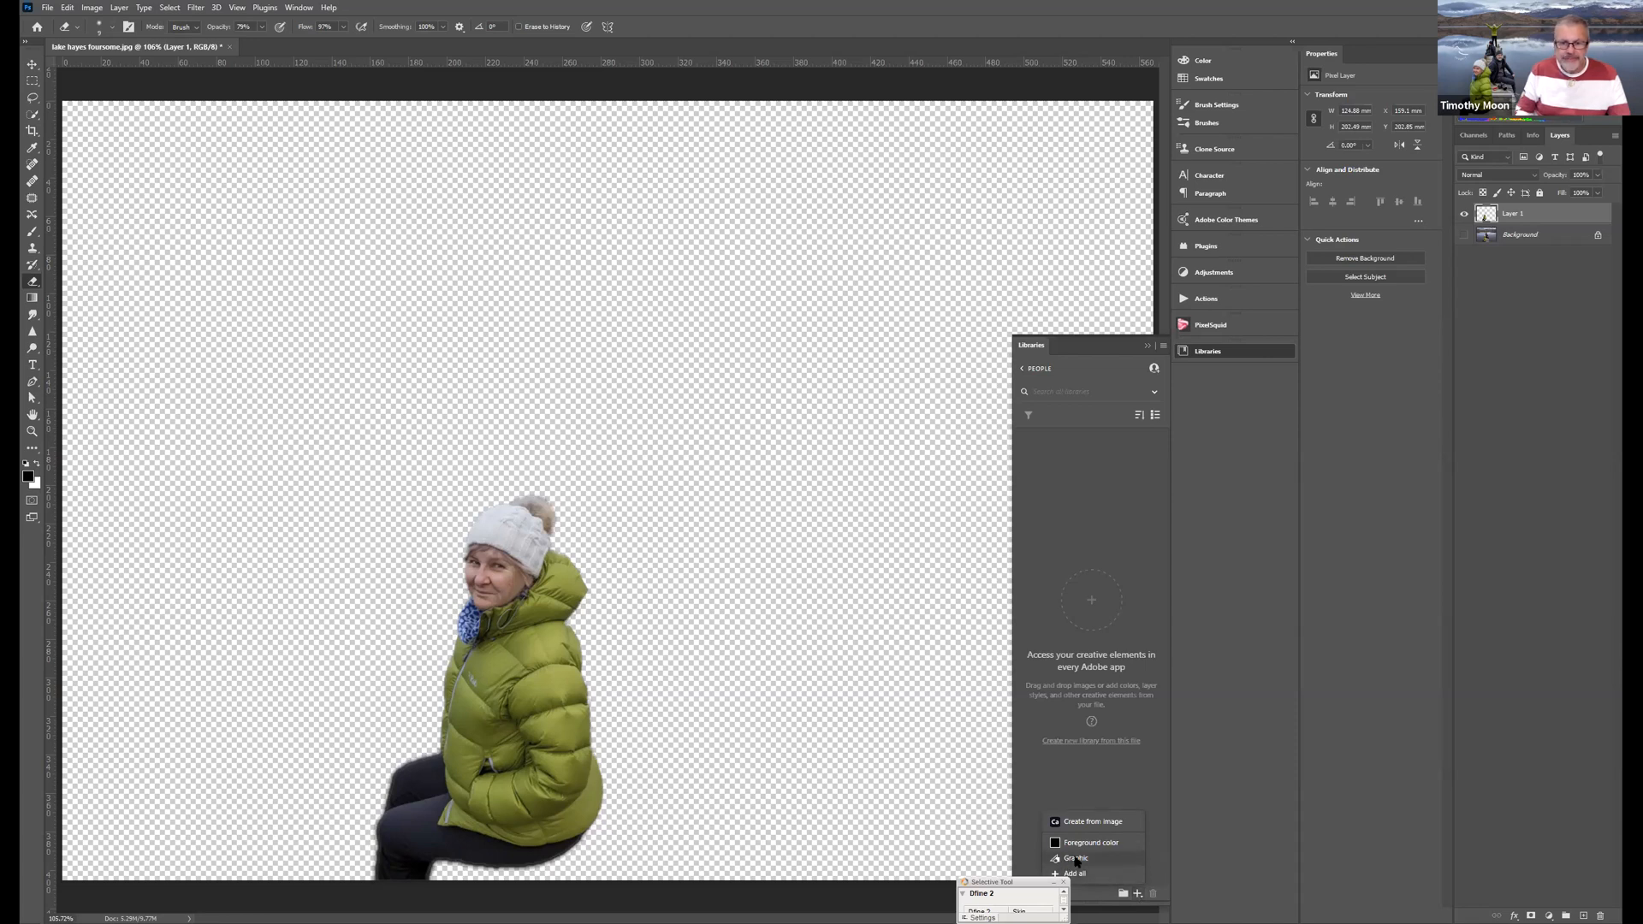
pyautogui.click(1075, 858)
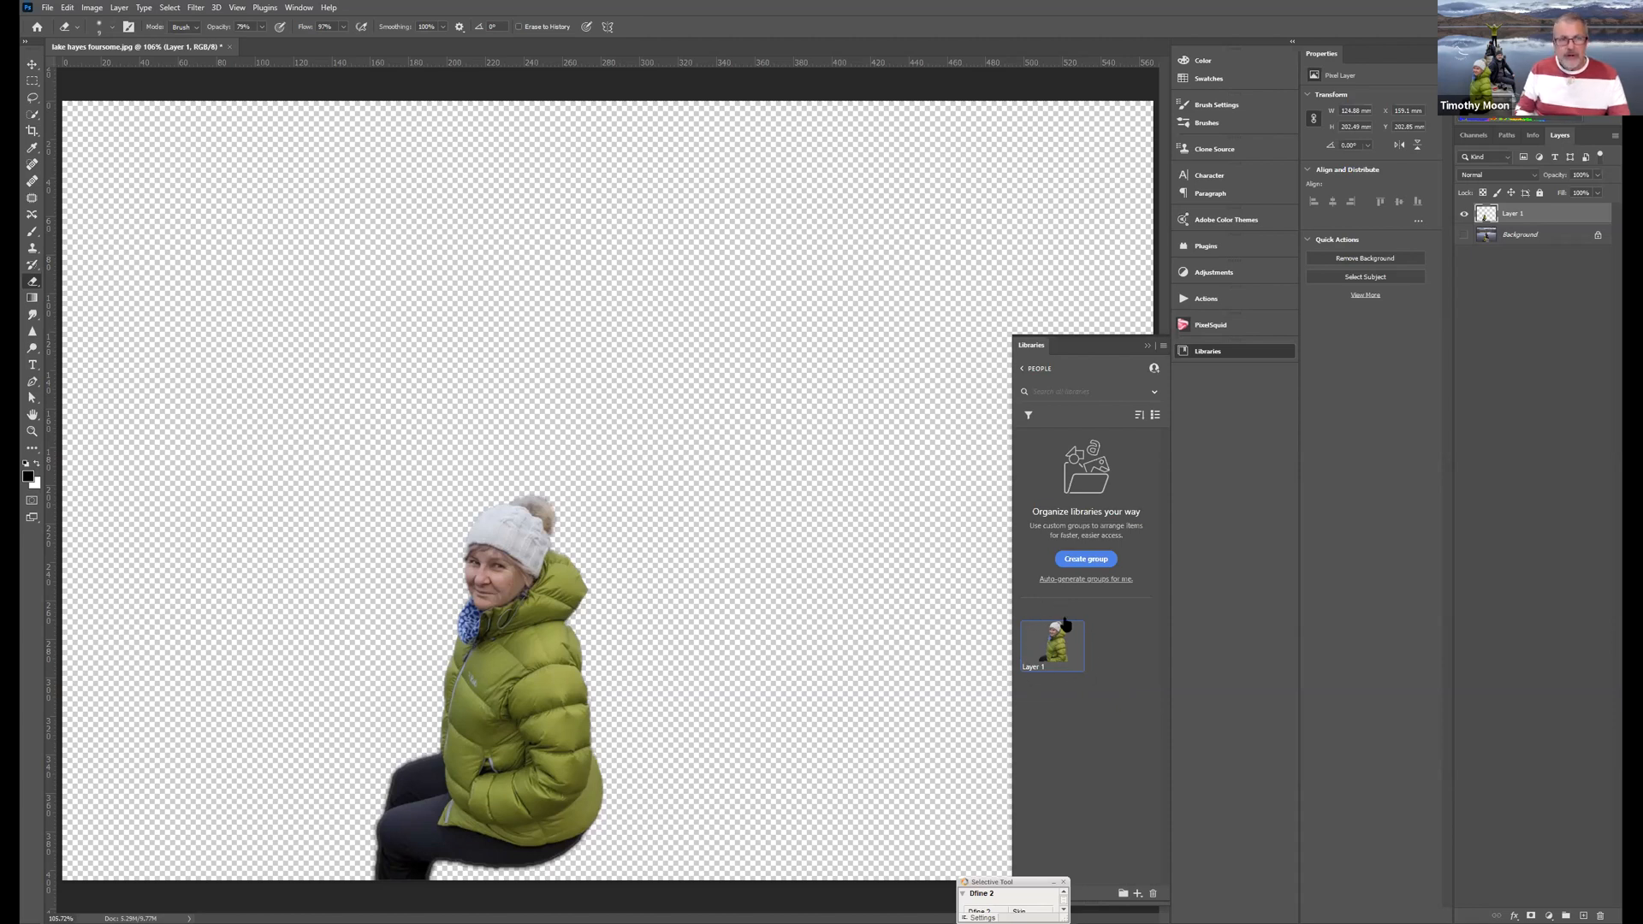
# - Open the image "lake hayes foursome plus logo"
pyautogui.click(47, 8)
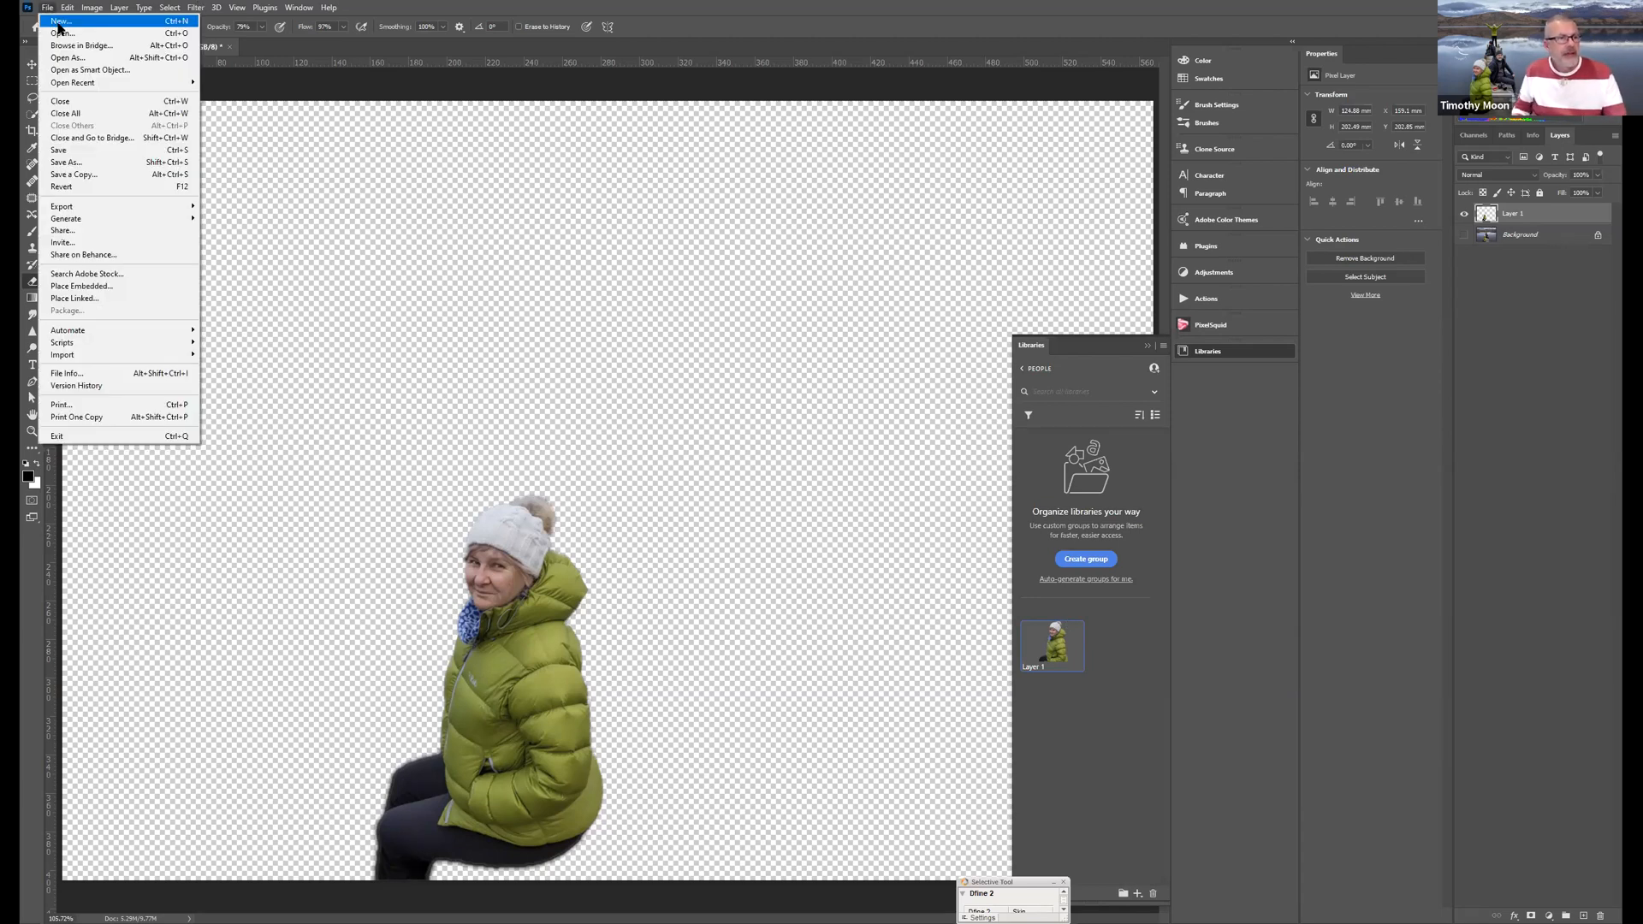
pyautogui.click(62, 34)
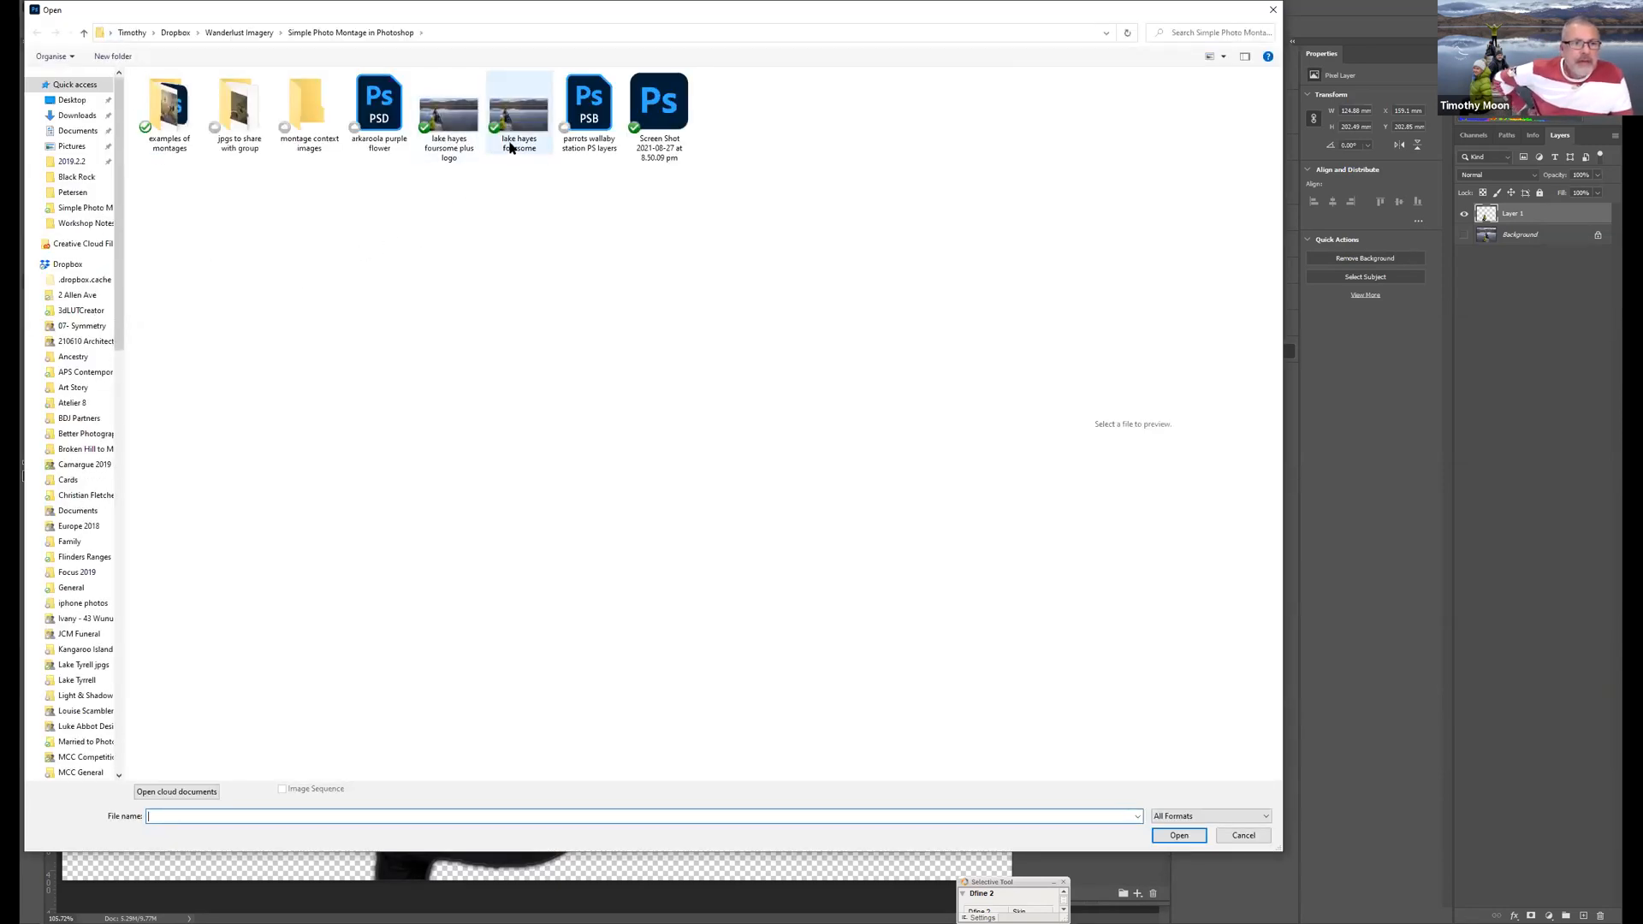
pyautogui.click(458, 129)
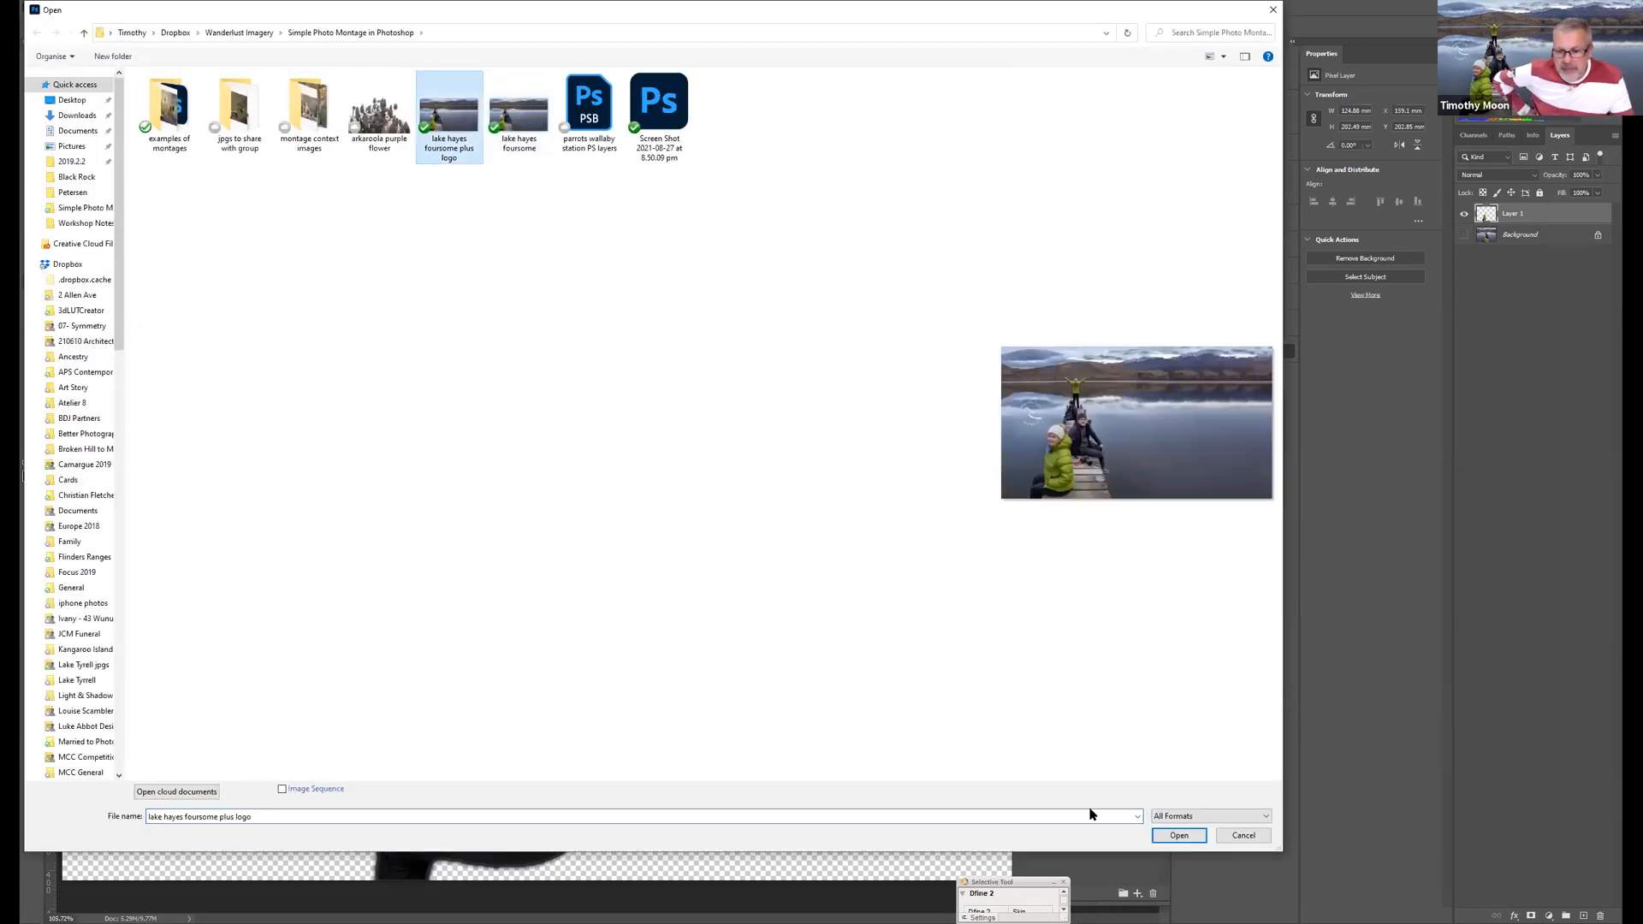
pyautogui.click(1179, 836)
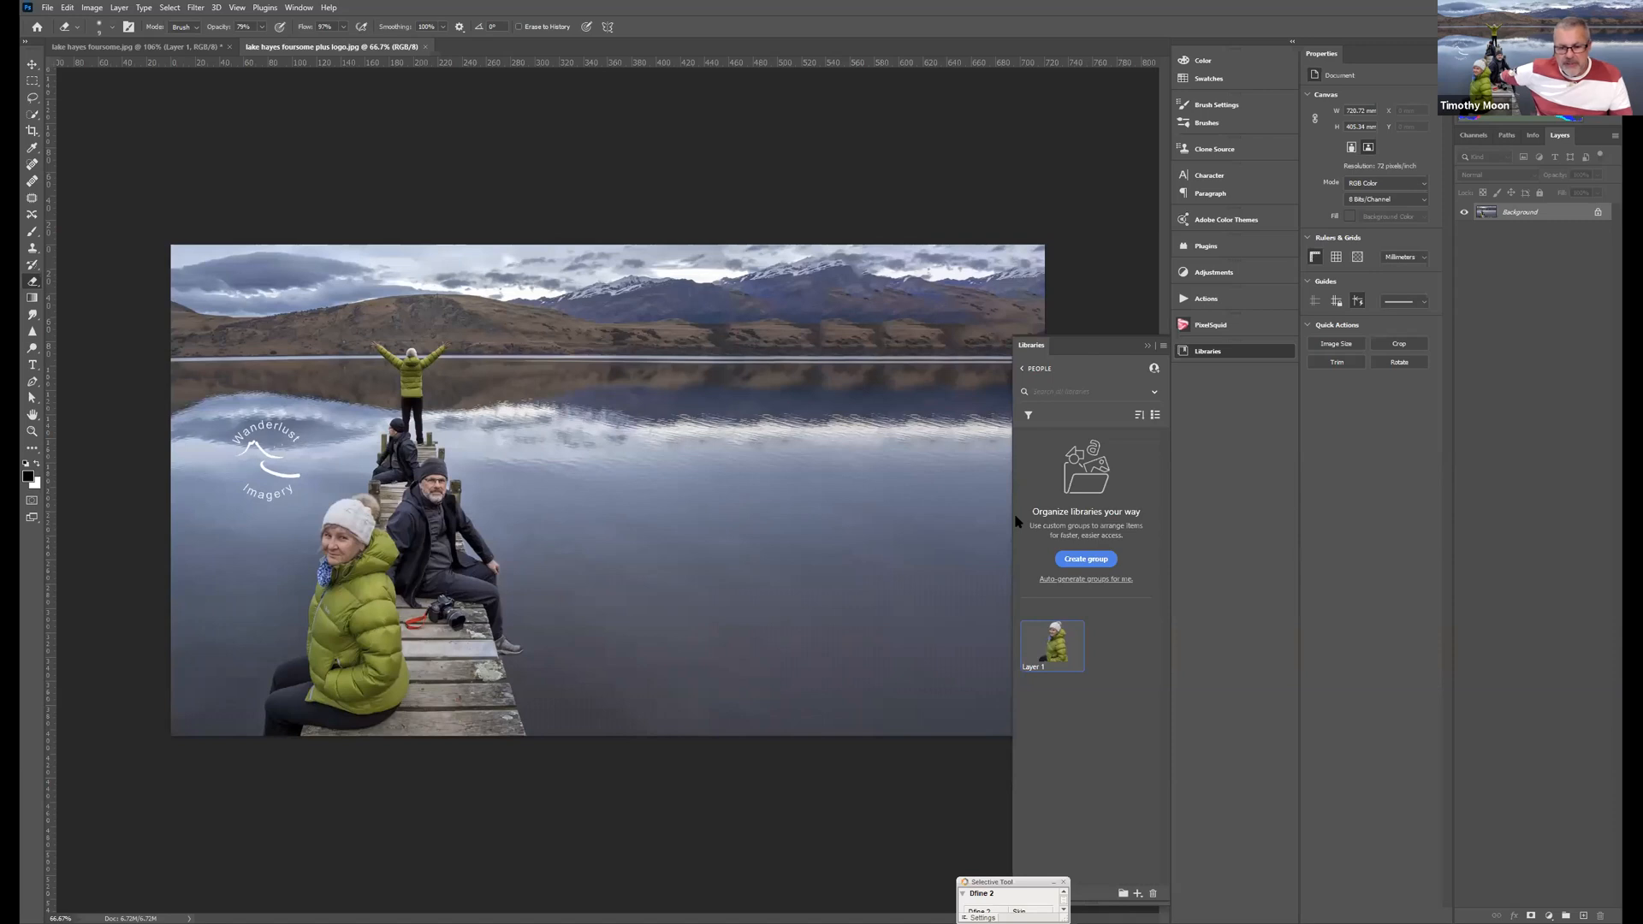
# - Place the woman from the People library, mirror her horizontally to about 95% width, and seat her on the jetty's right edge opposite the original
pyautogui.moveTo(1053, 649); pyautogui.dragTo(806, 597)
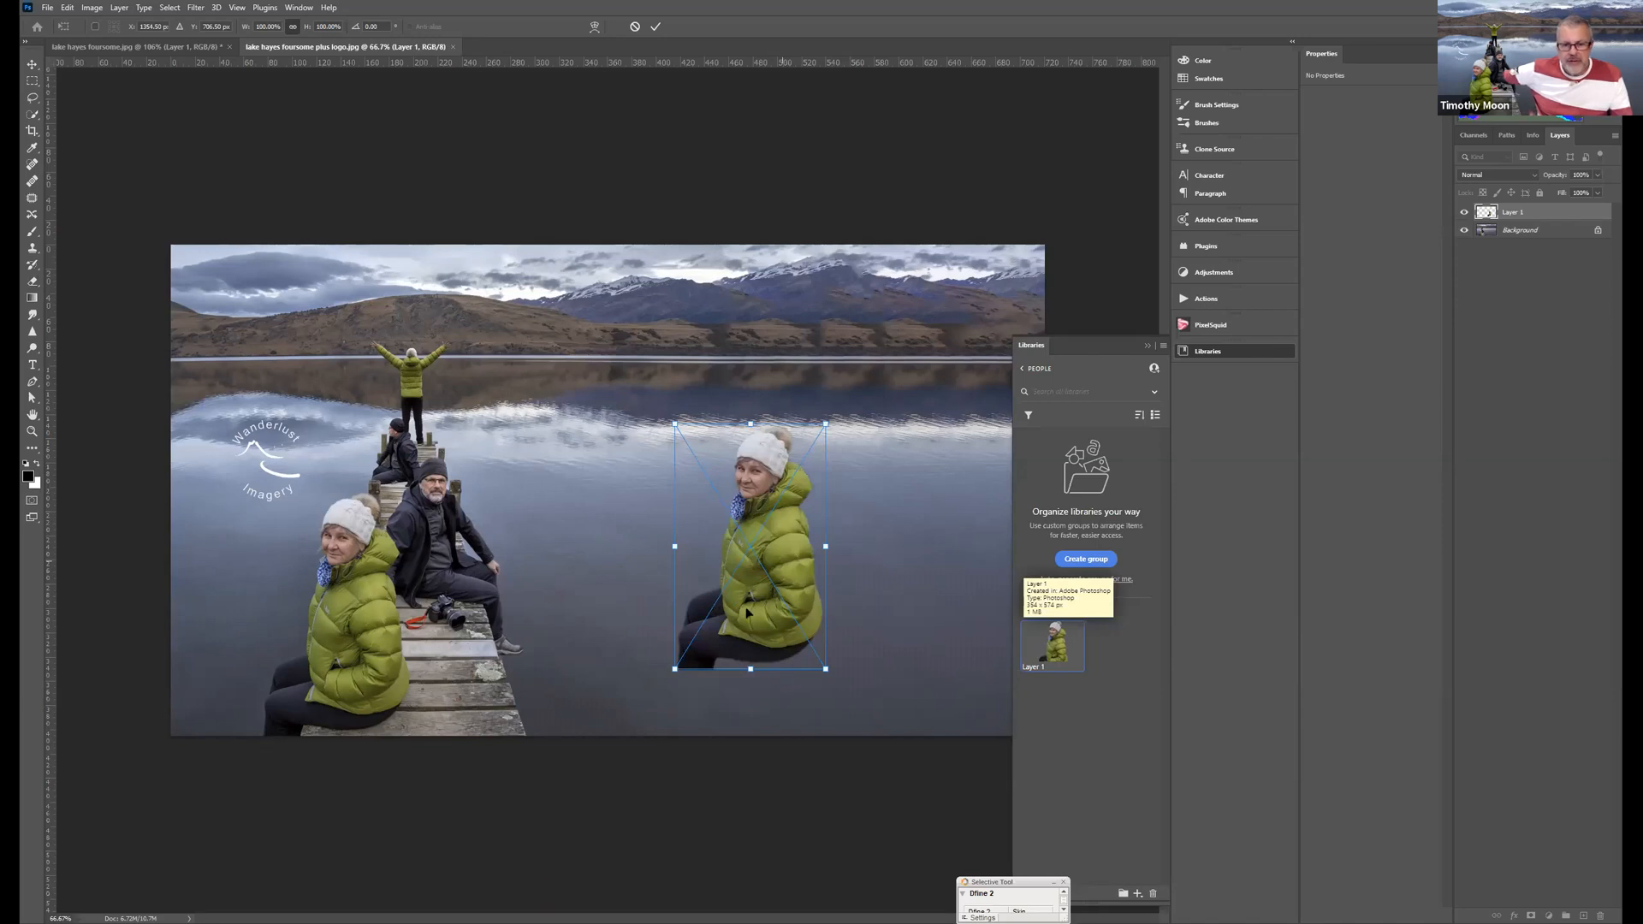
pyautogui.moveTo(743, 631); pyautogui.dragTo(747, 610)
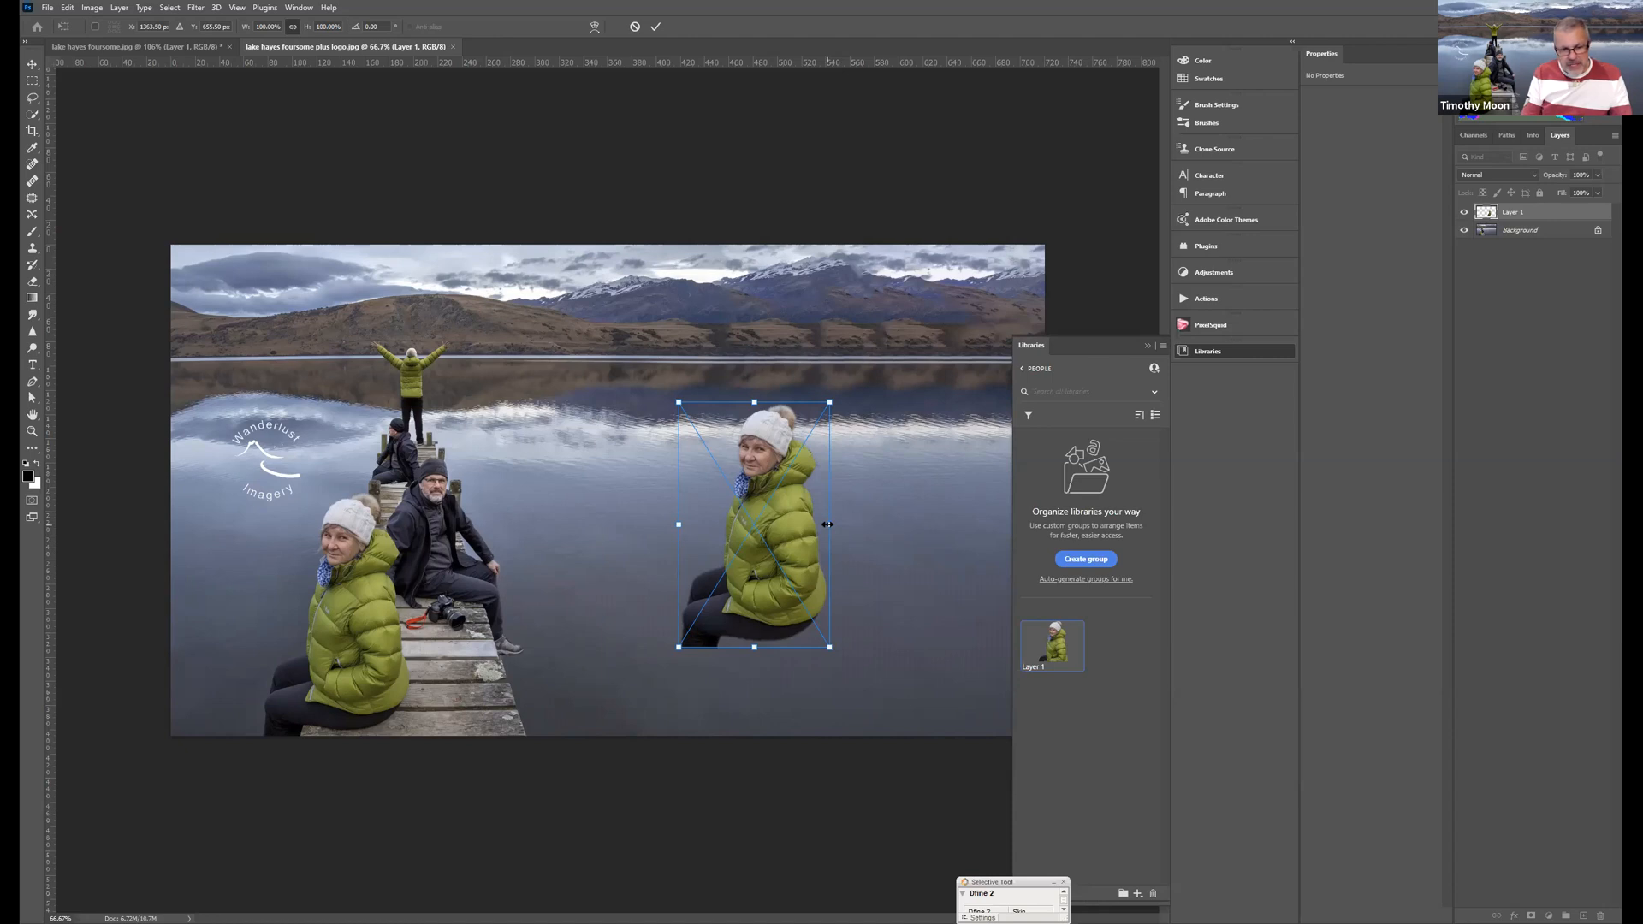
pyautogui.moveTo(822, 523); pyautogui.dragTo(535, 524)
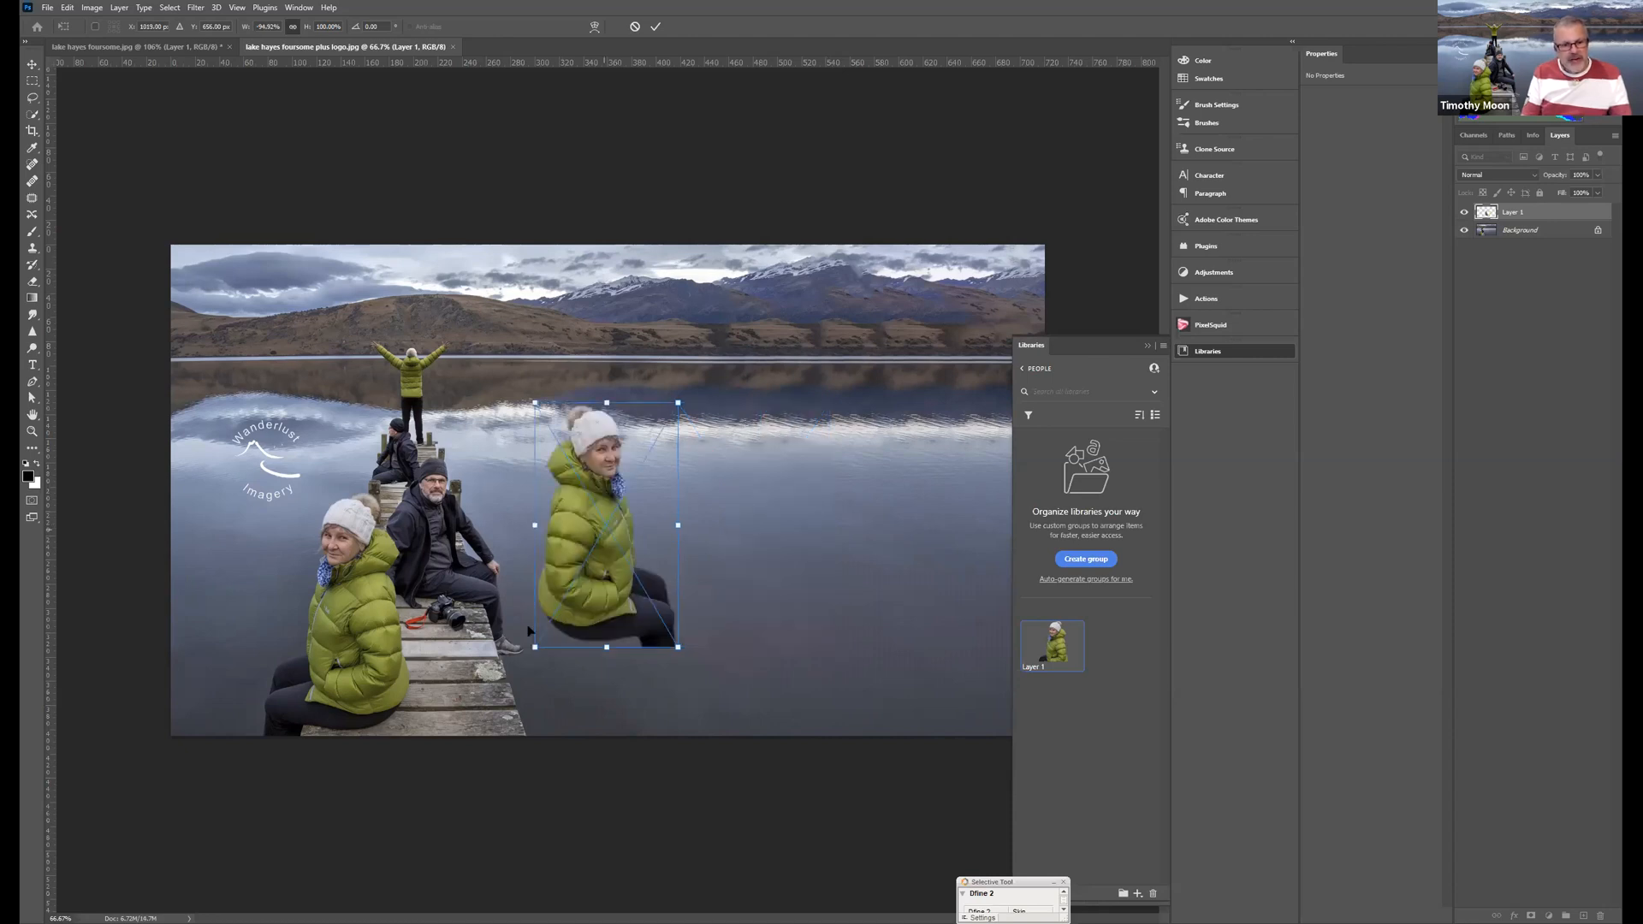
pyautogui.moveTo(603, 547); pyautogui.dragTo(520, 646)
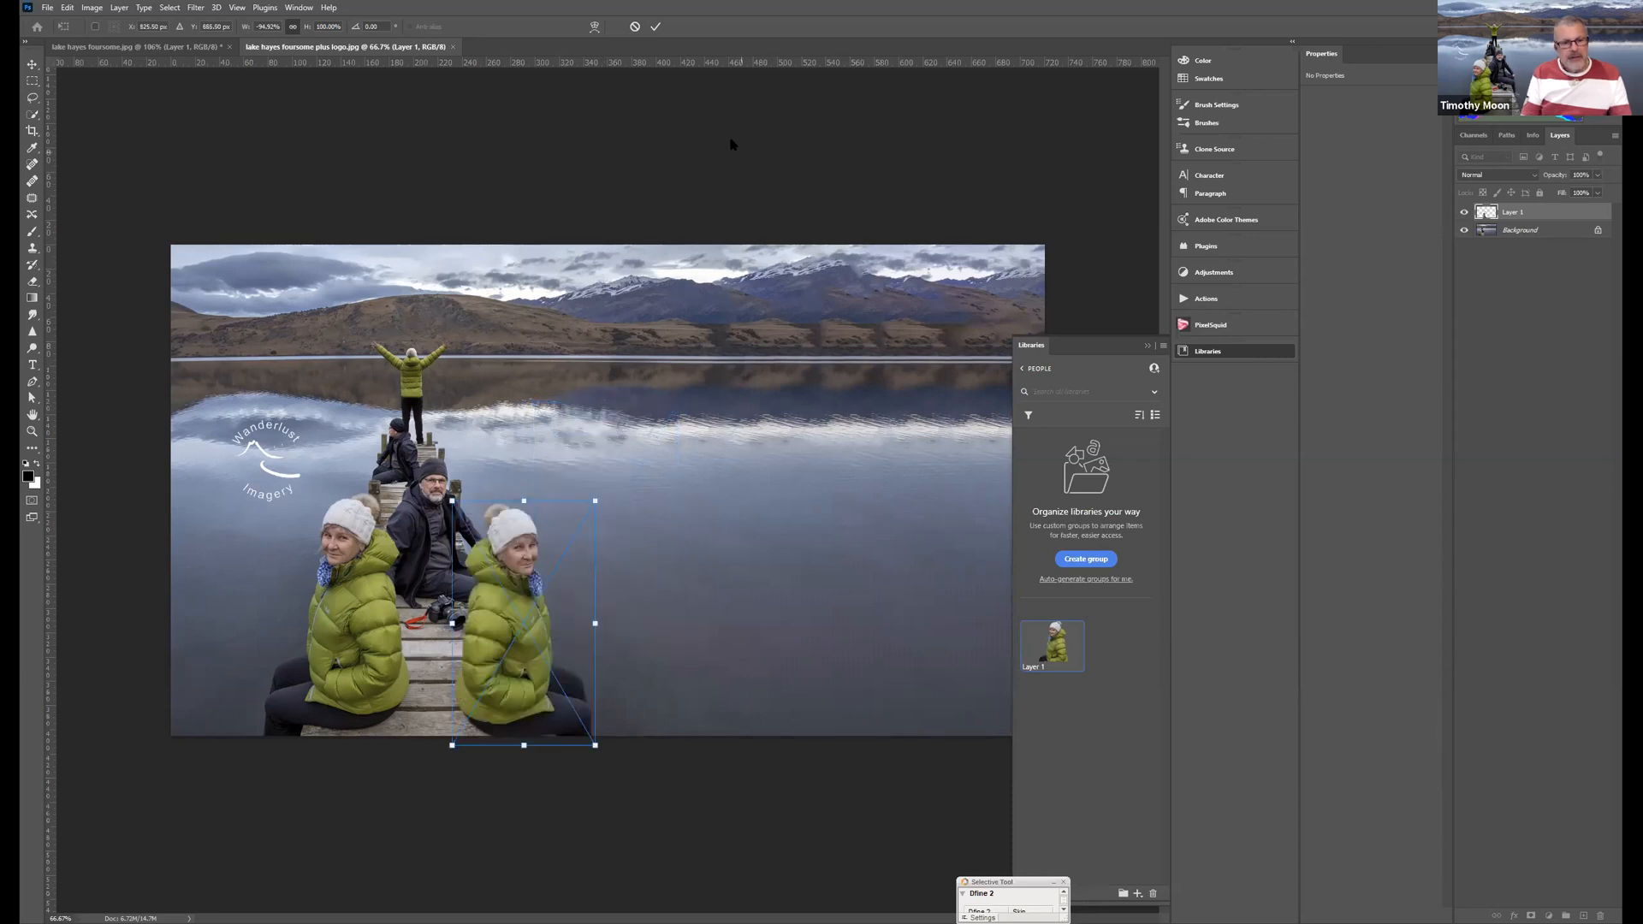
pyautogui.click(655, 29)
pyautogui.press('e')
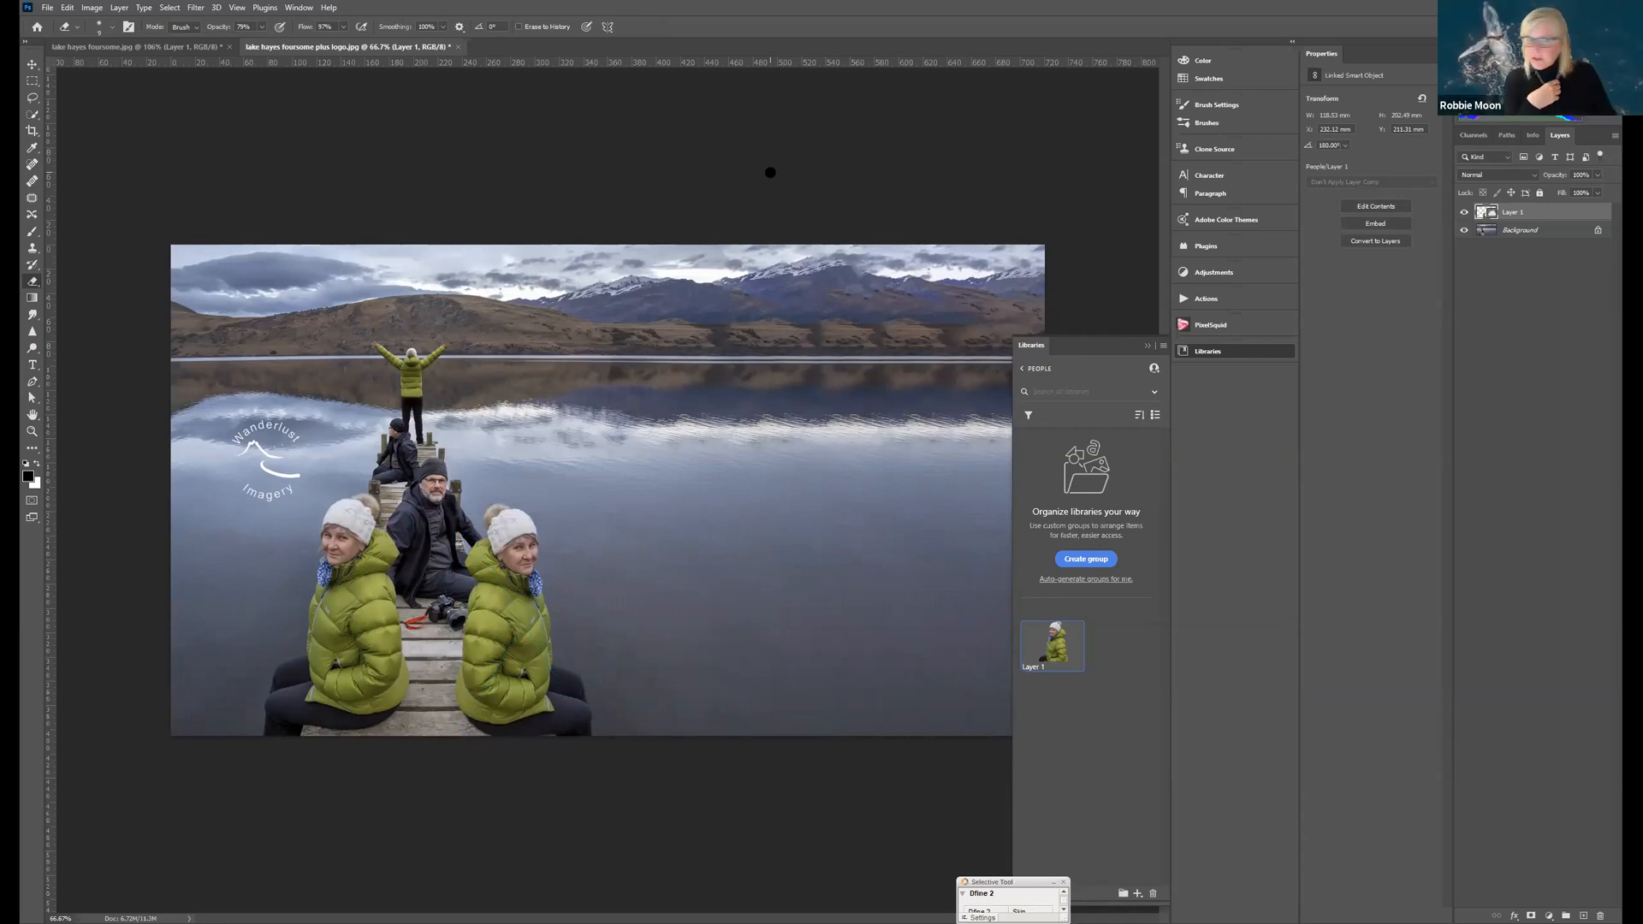
# - Enlarge the mirrored woman to about 134% height and reposition her on the jetty's right edge
pyautogui.hotkey('ctrl', 't')
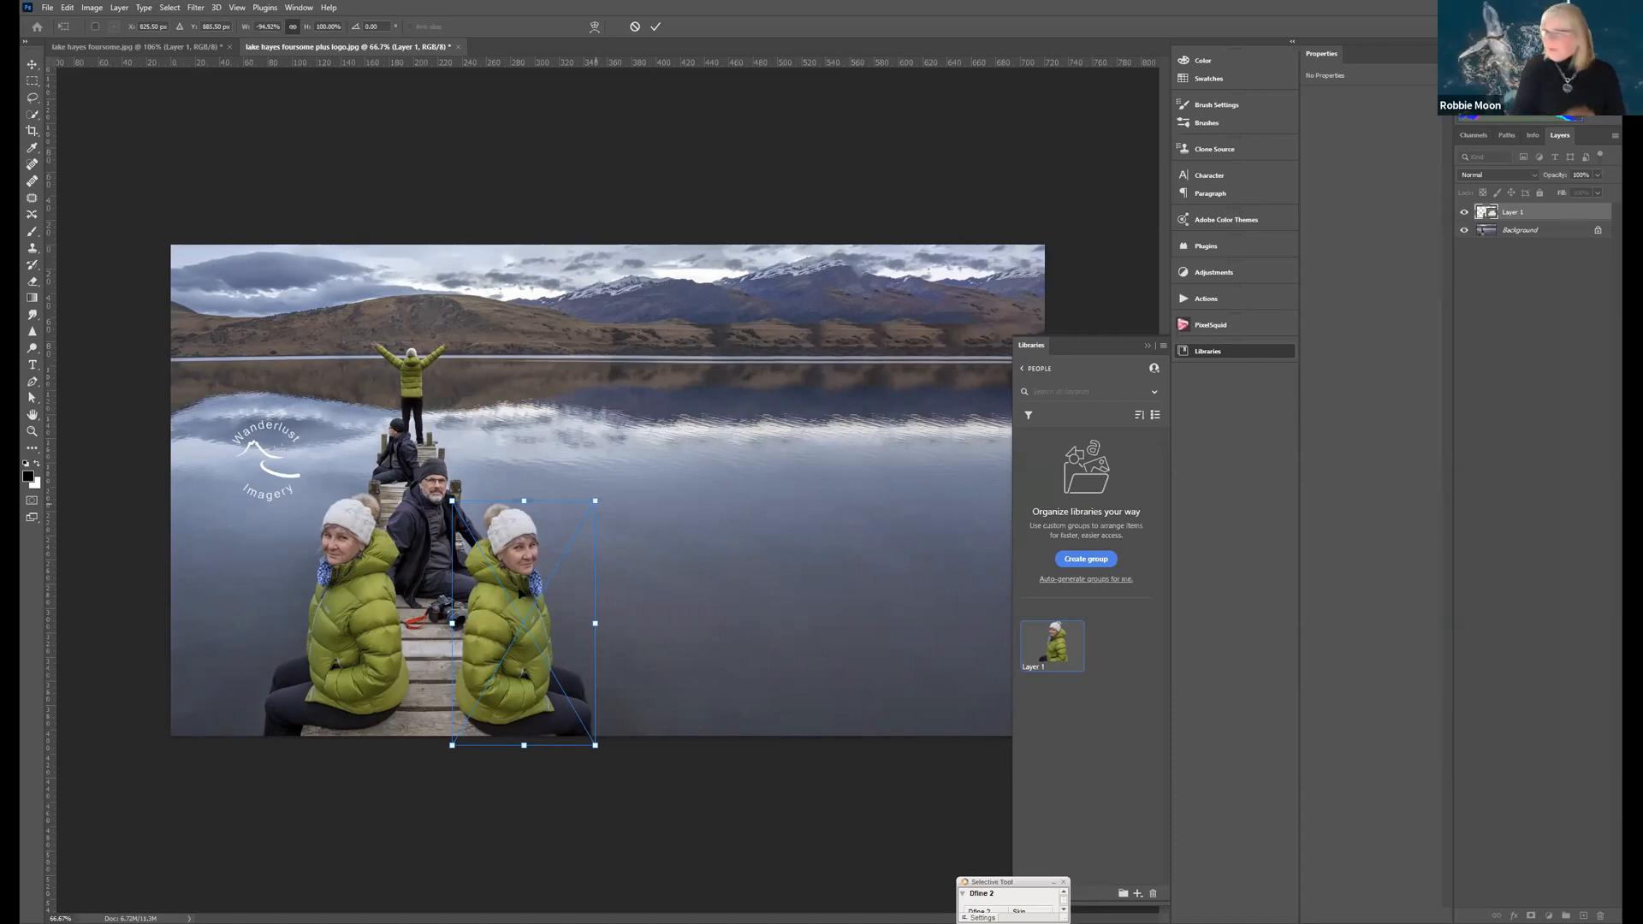
pyautogui.moveTo(596, 500); pyautogui.dragTo(702, 318)
pyautogui.moveTo(547, 576); pyautogui.dragTo(520, 592)
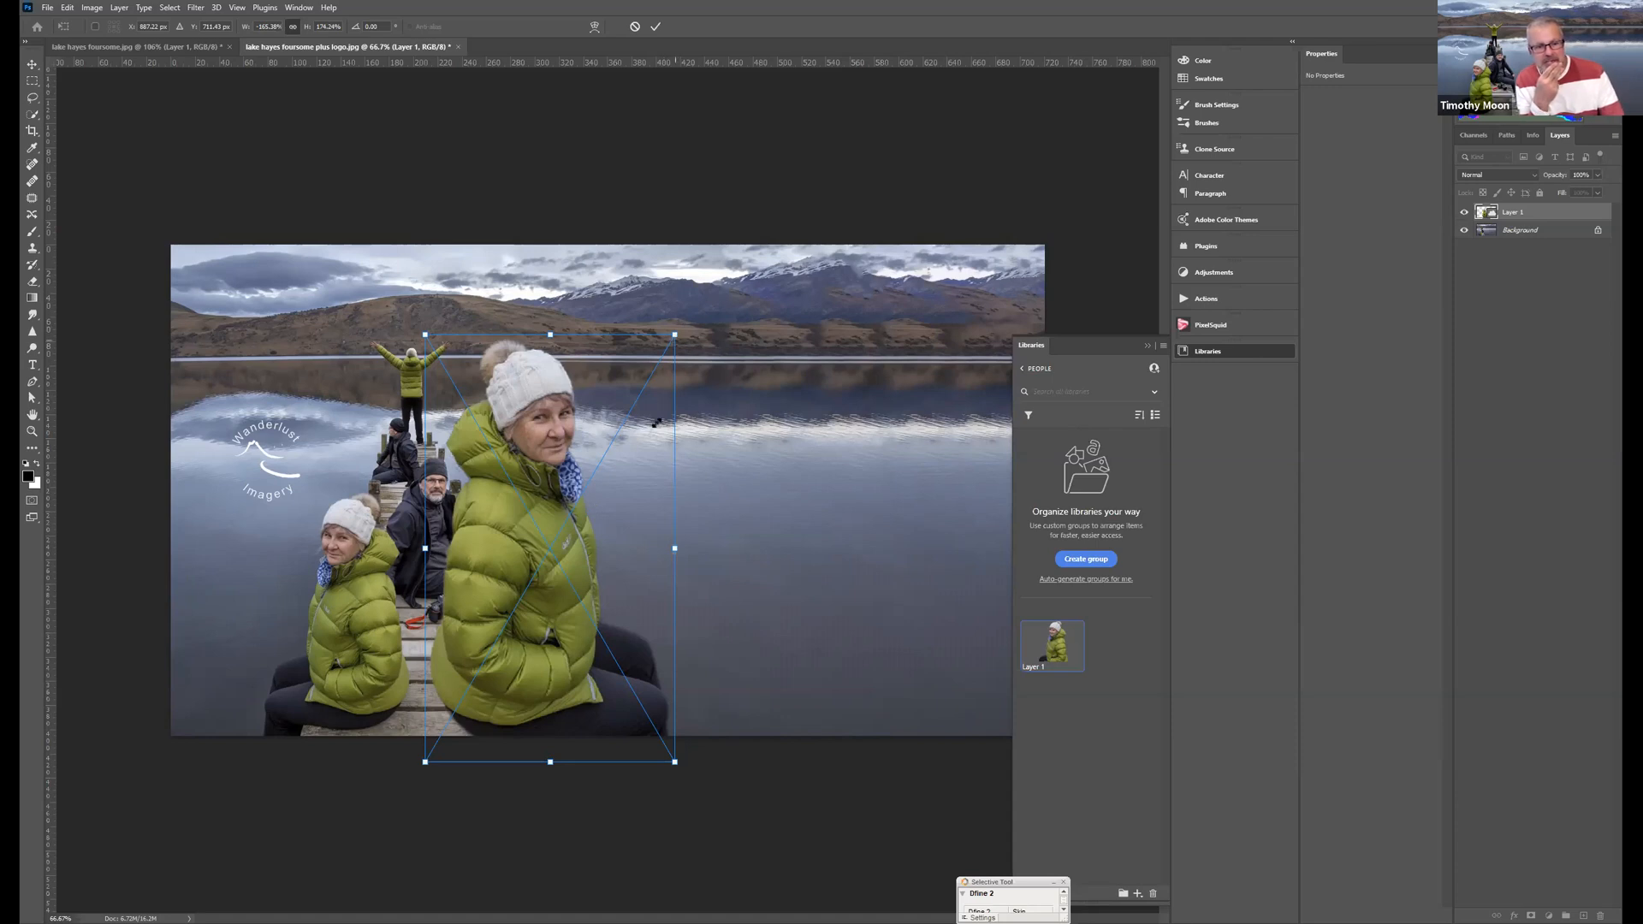
pyautogui.moveTo(637, 452); pyautogui.dragTo(583, 609)
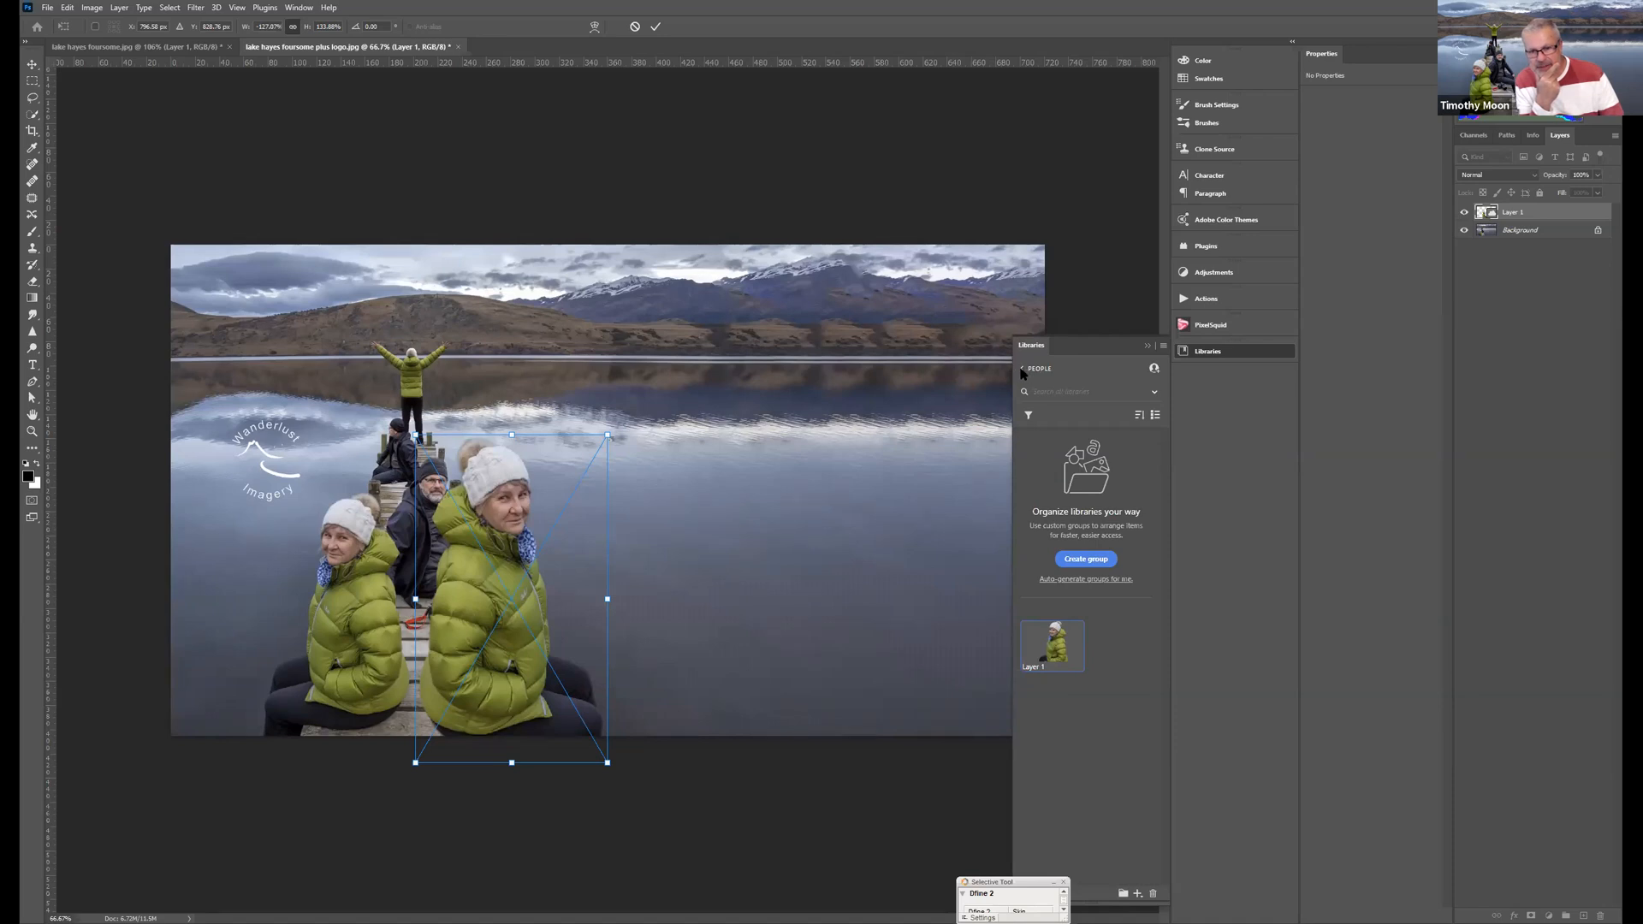
pyautogui.click(656, 26)
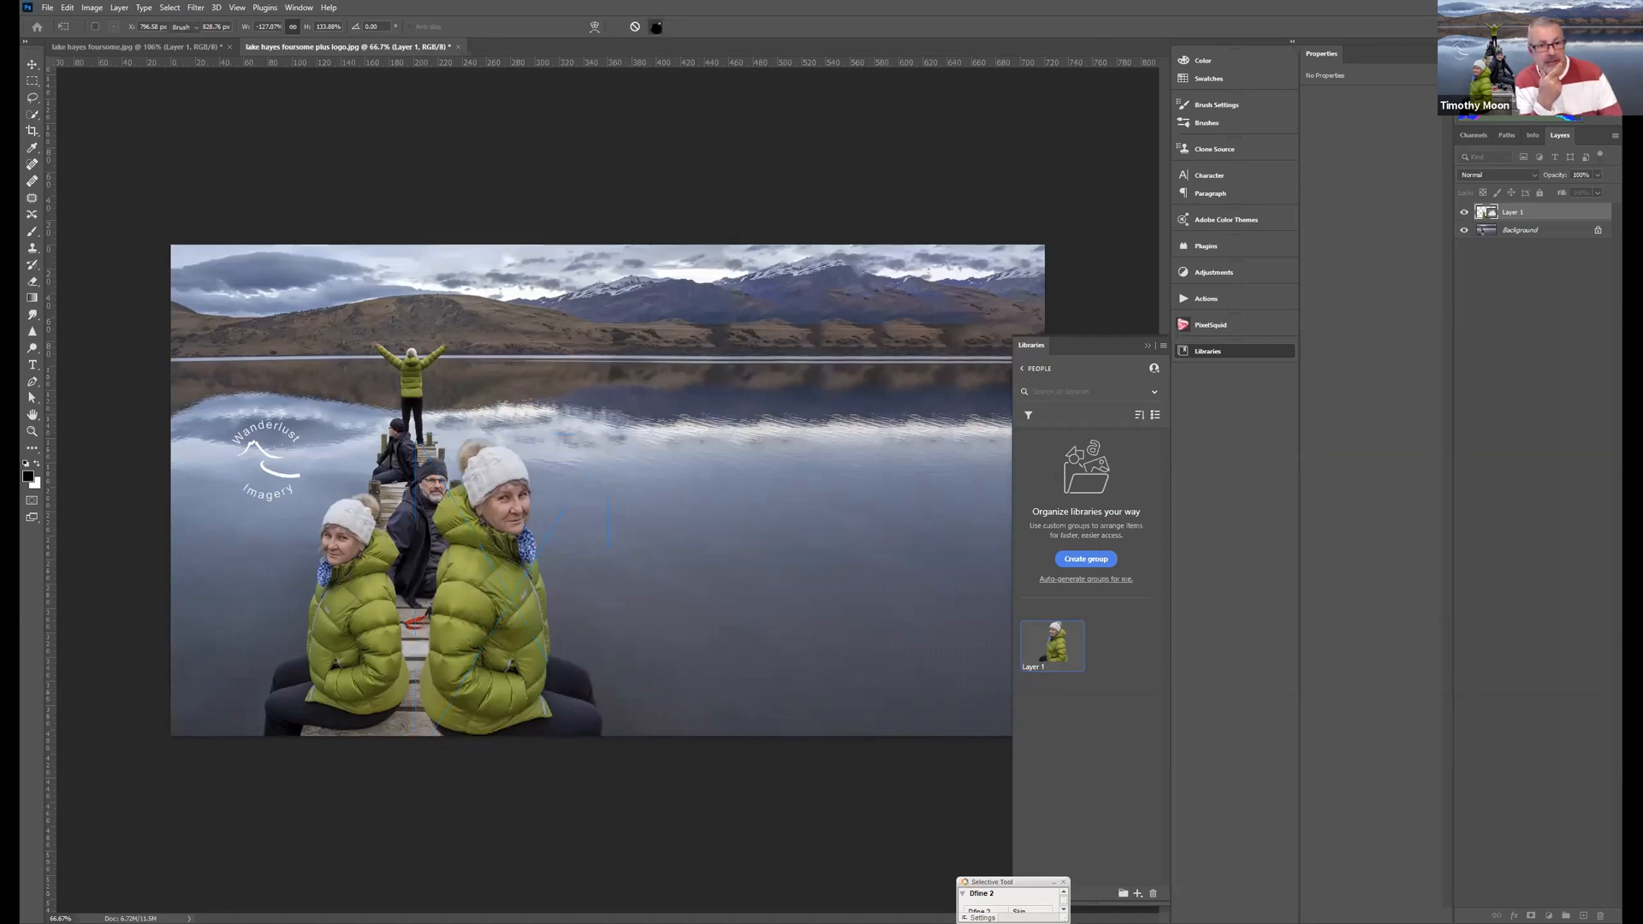
# - Place the white egret from the Birds library over the water right of the jetty at about 225% scale
pyautogui.click(1022, 368)
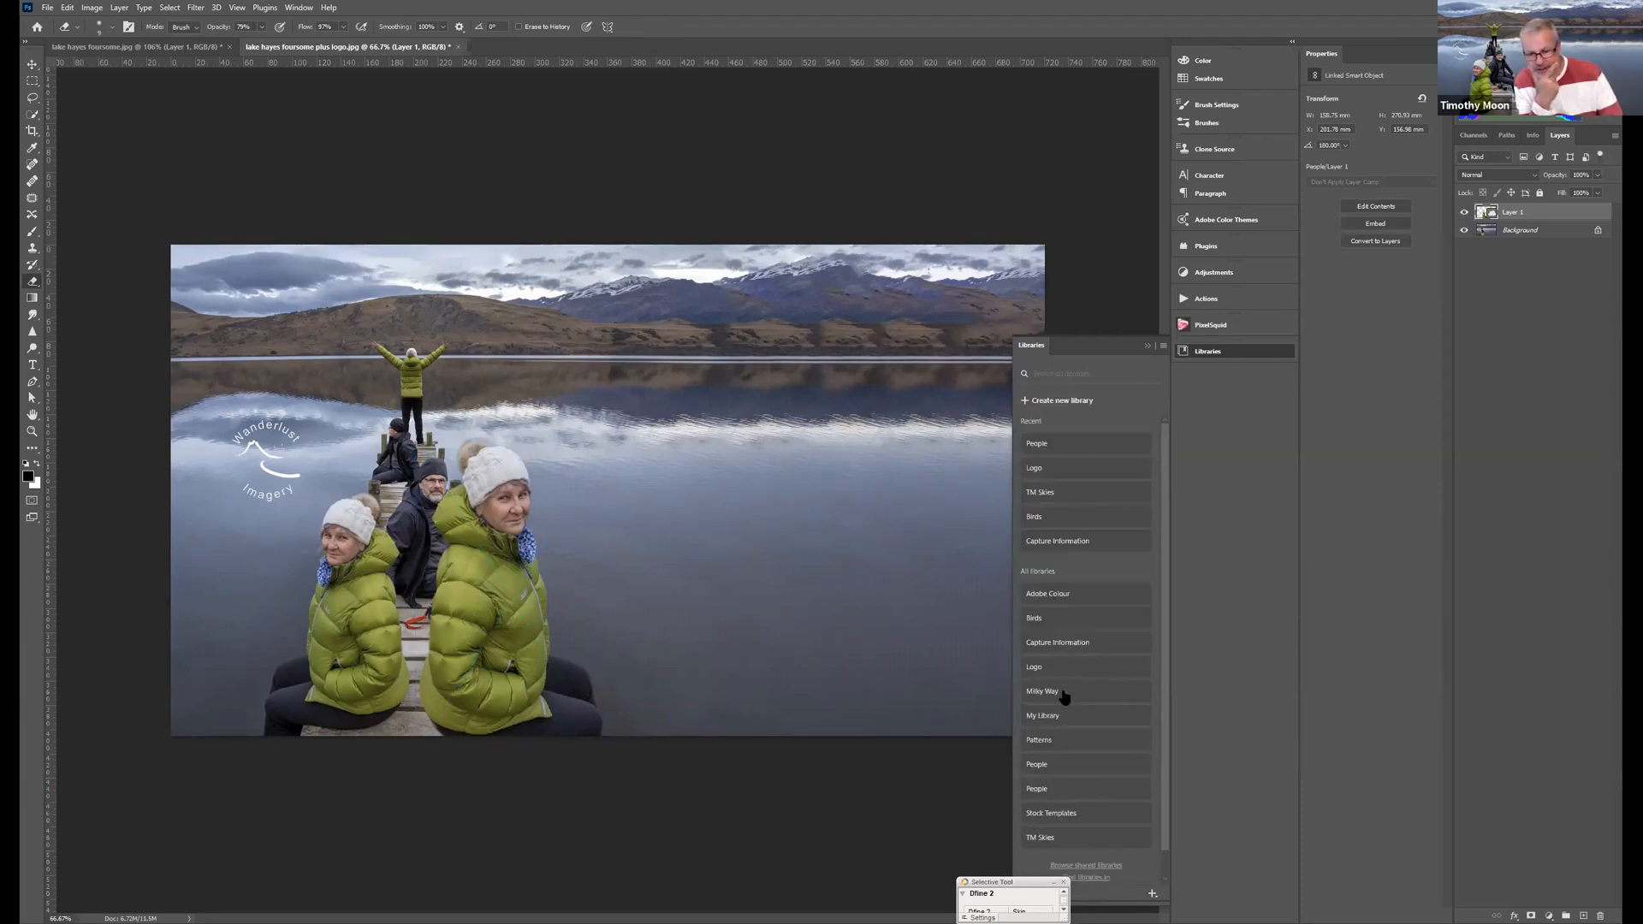
pyautogui.click(1034, 518)
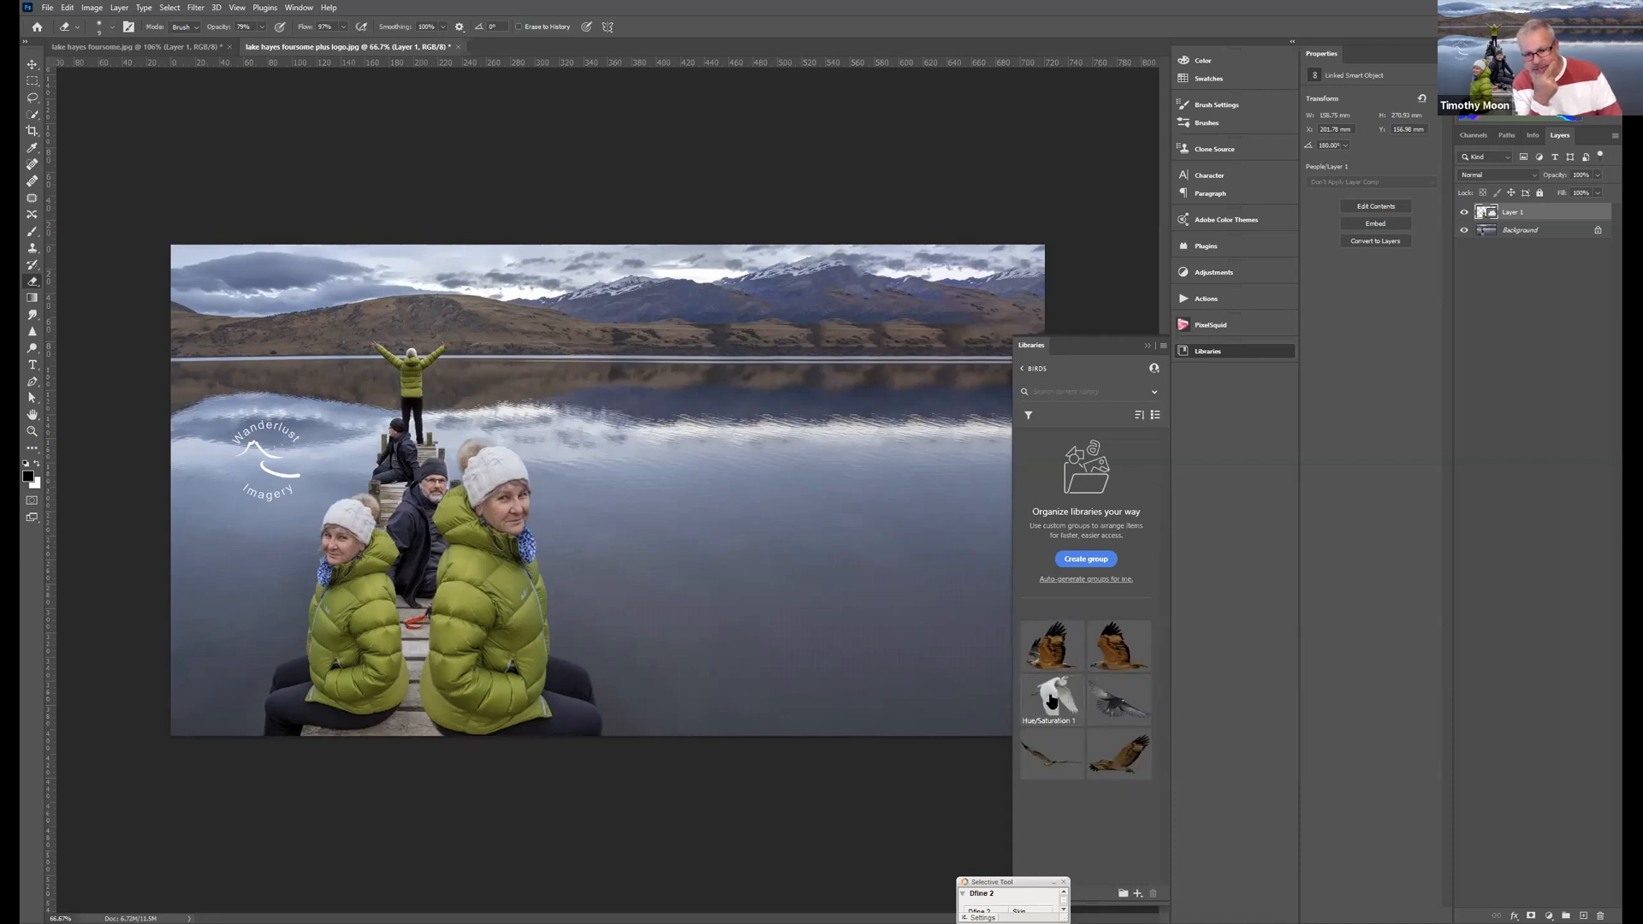
pyautogui.moveTo(1051, 699); pyautogui.dragTo(733, 524)
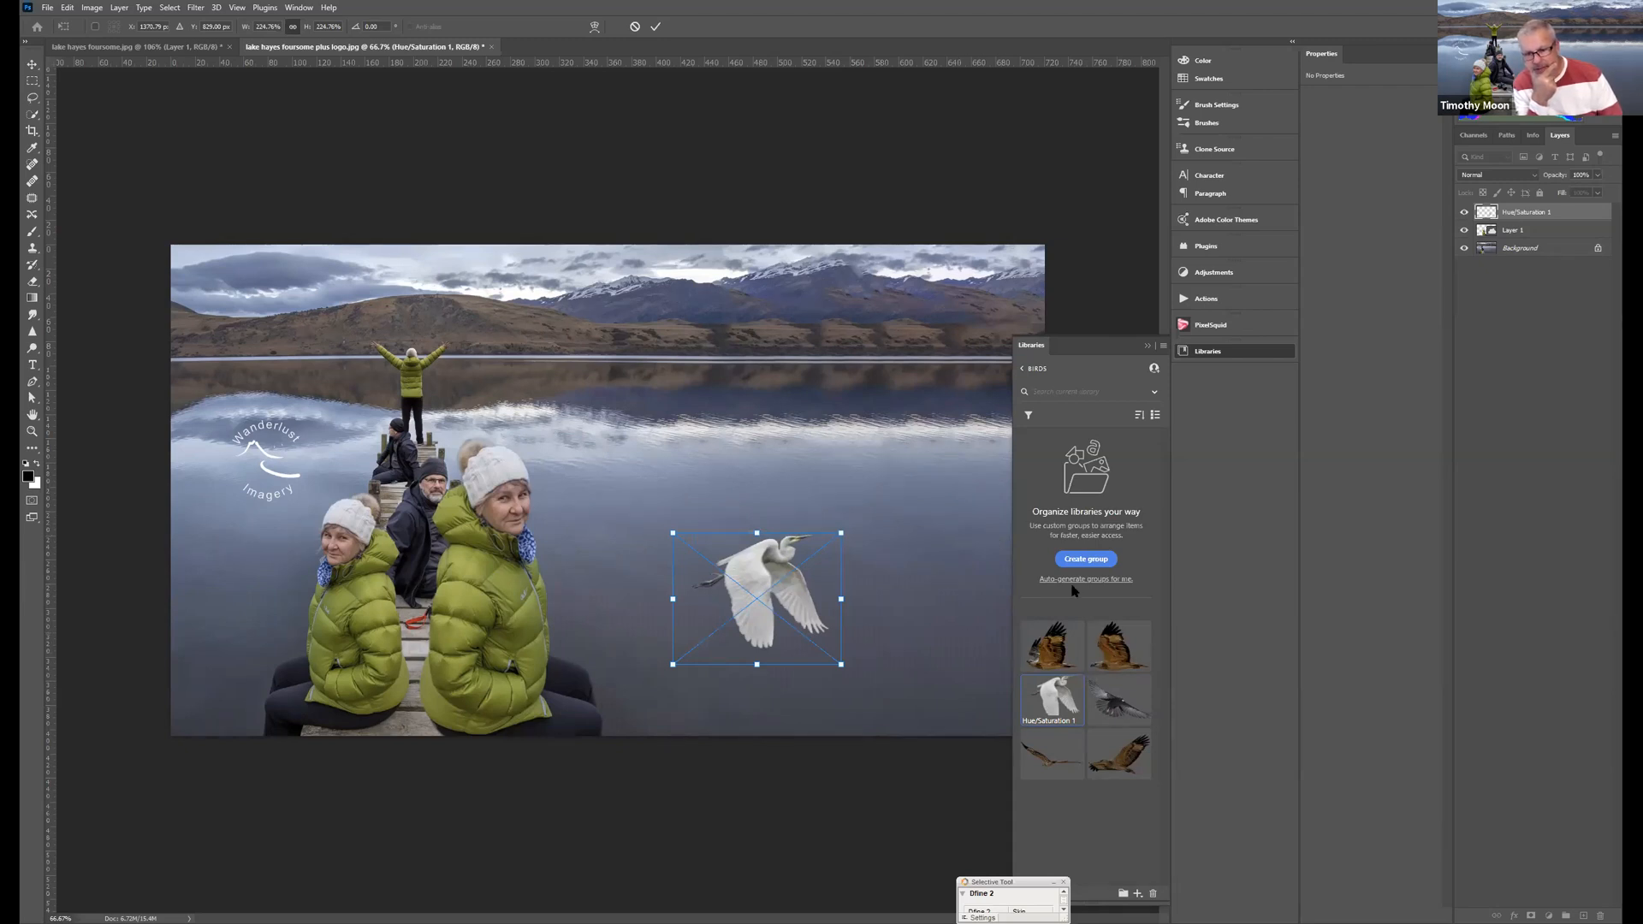
pyautogui.click(655, 27)
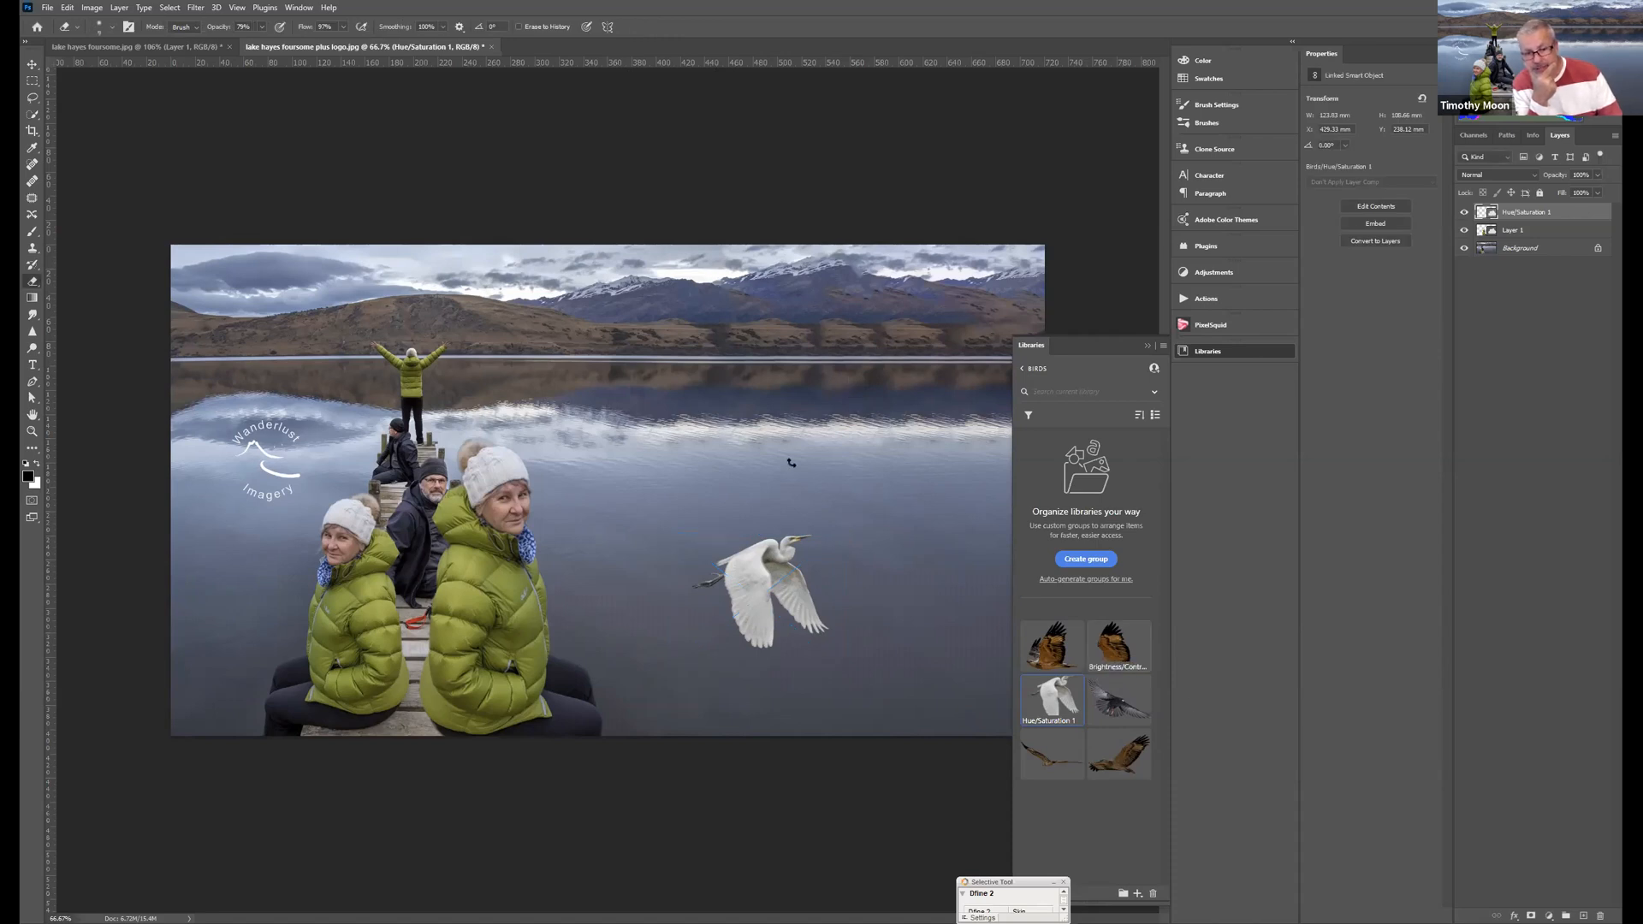
# - Place the brown eagle from the Birds library above the egret, enlarged to about 181 mm wide, and return to the library list
pyautogui.moveTo(790, 462); pyautogui.dragTo(788, 420)
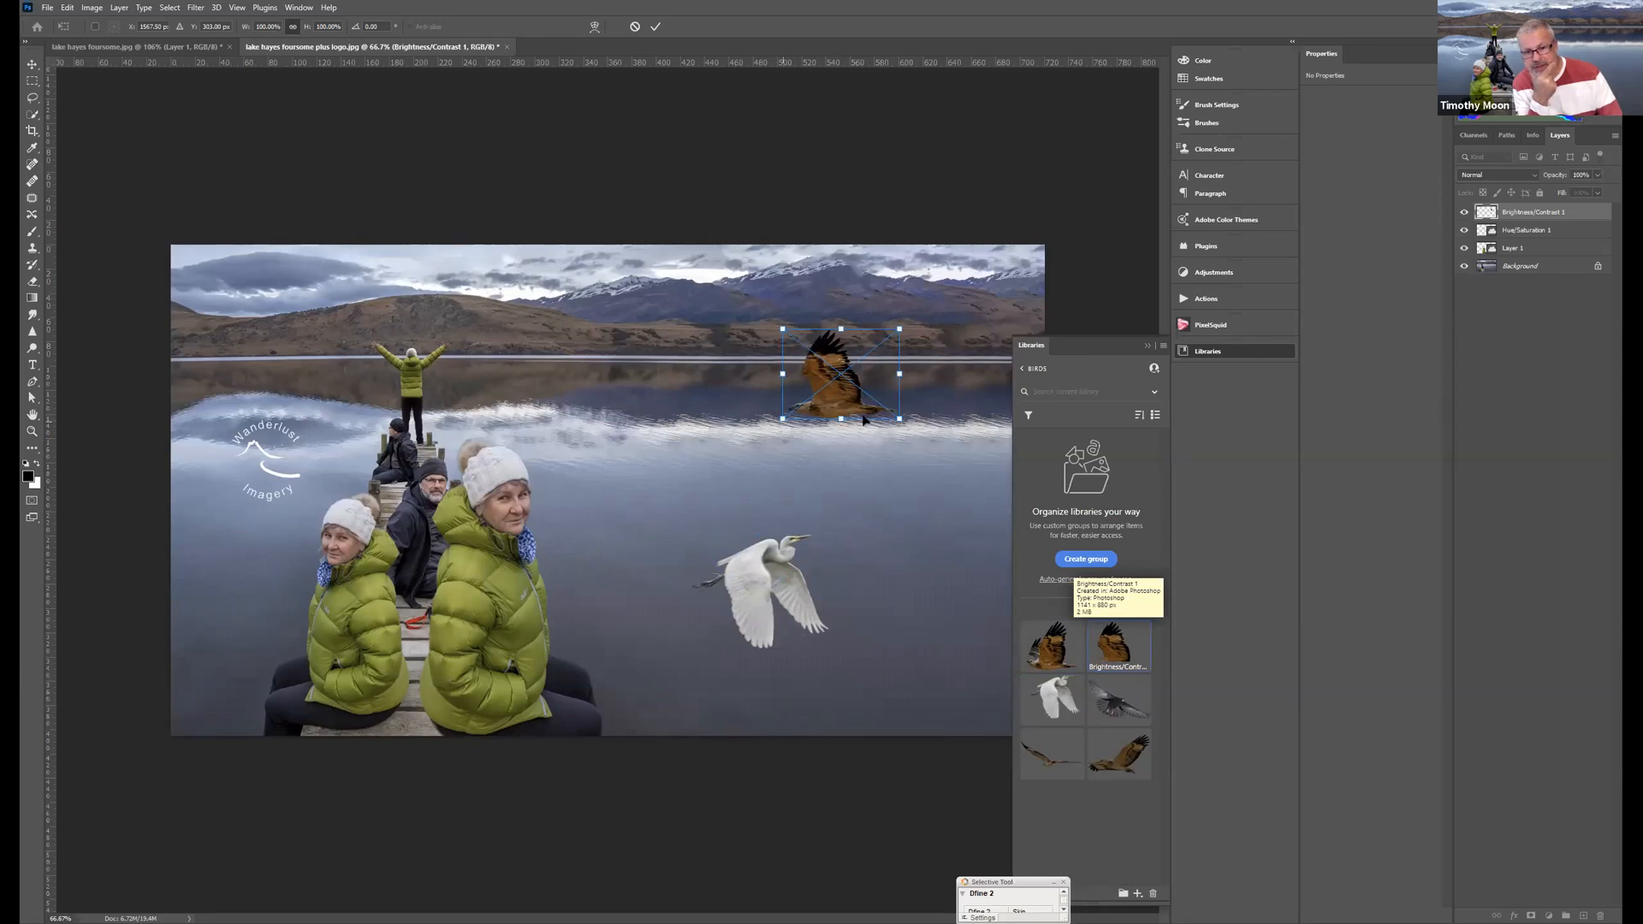
pyautogui.click(656, 27)
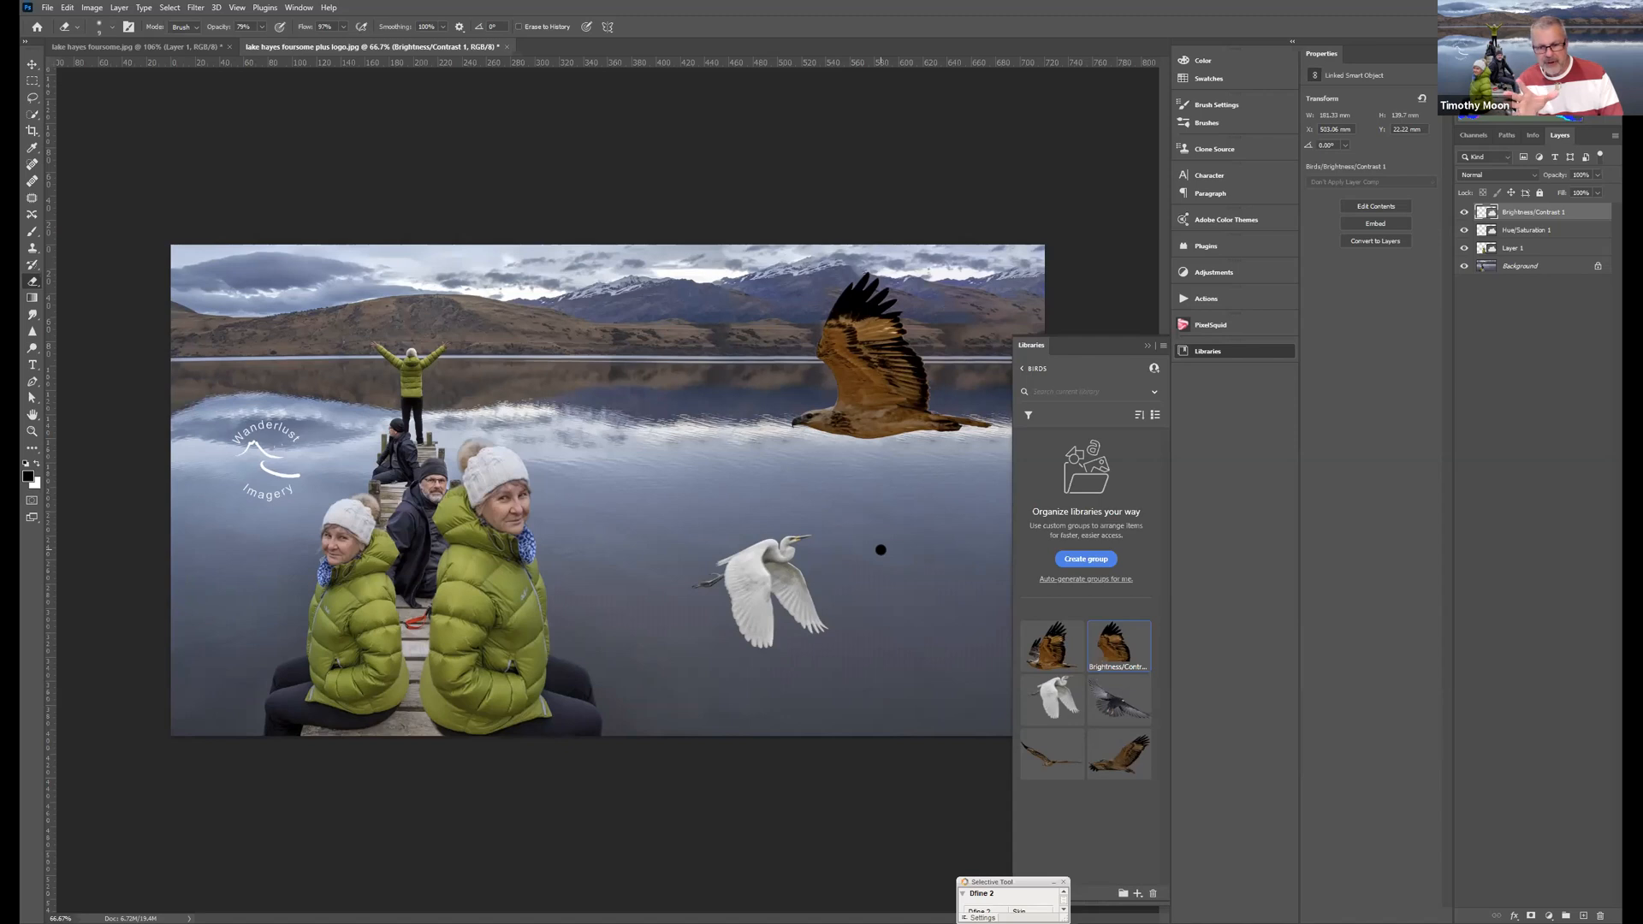
pyautogui.click(1021, 370)
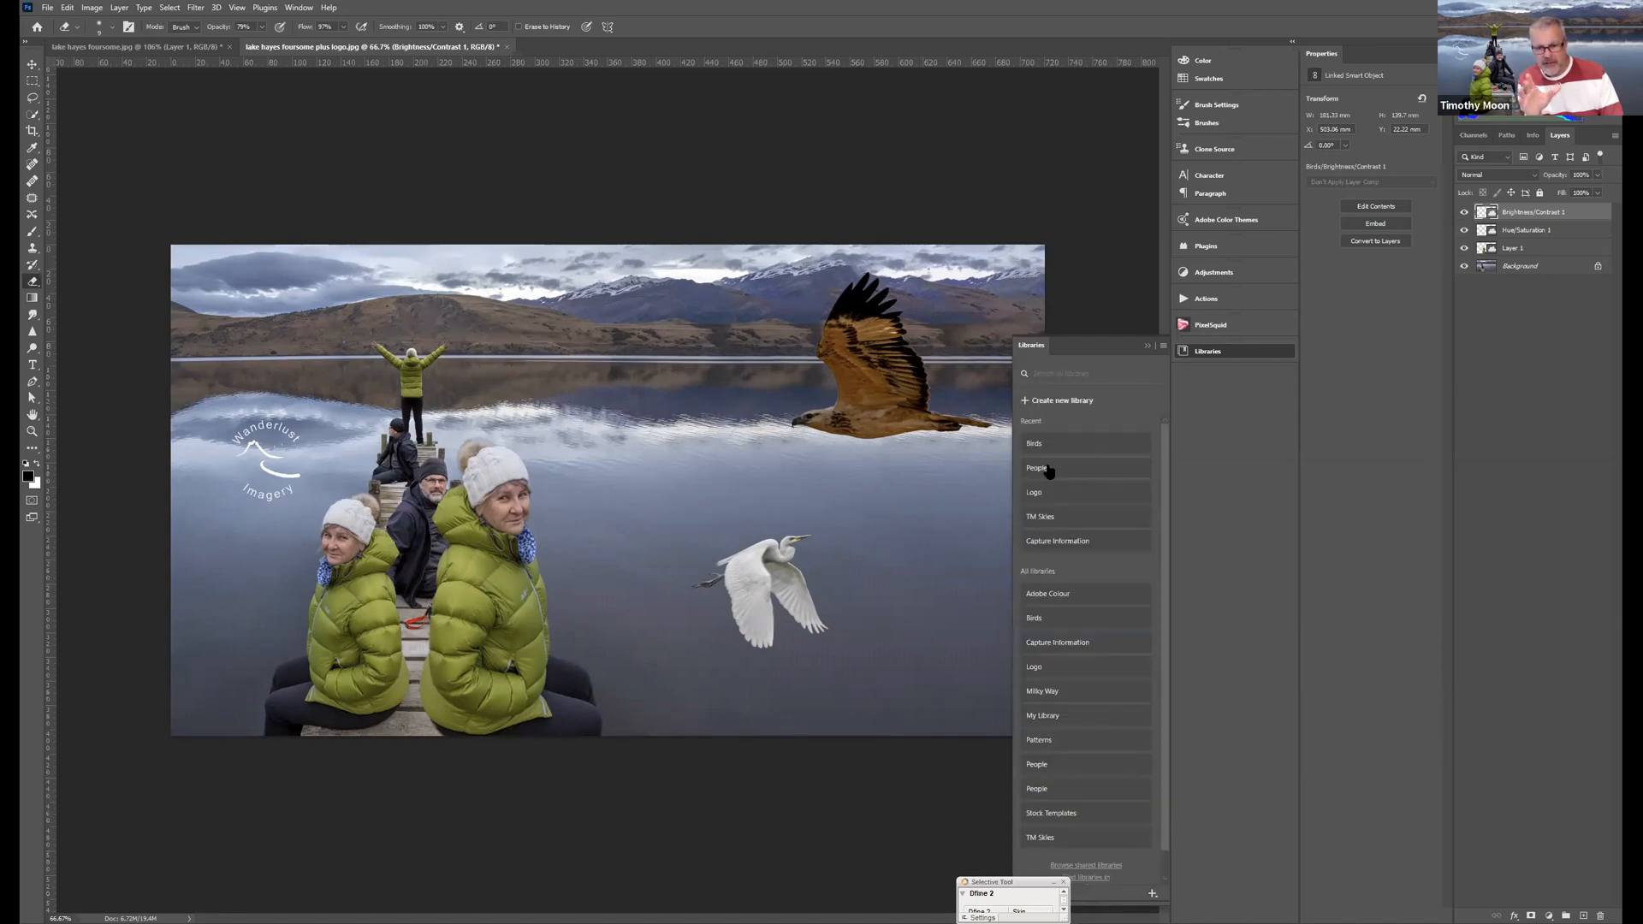
# - Try placing the dark grey storm-cloud sky from the TM Skies library over the montage, and cancel the placement
pyautogui.click(1052, 519)
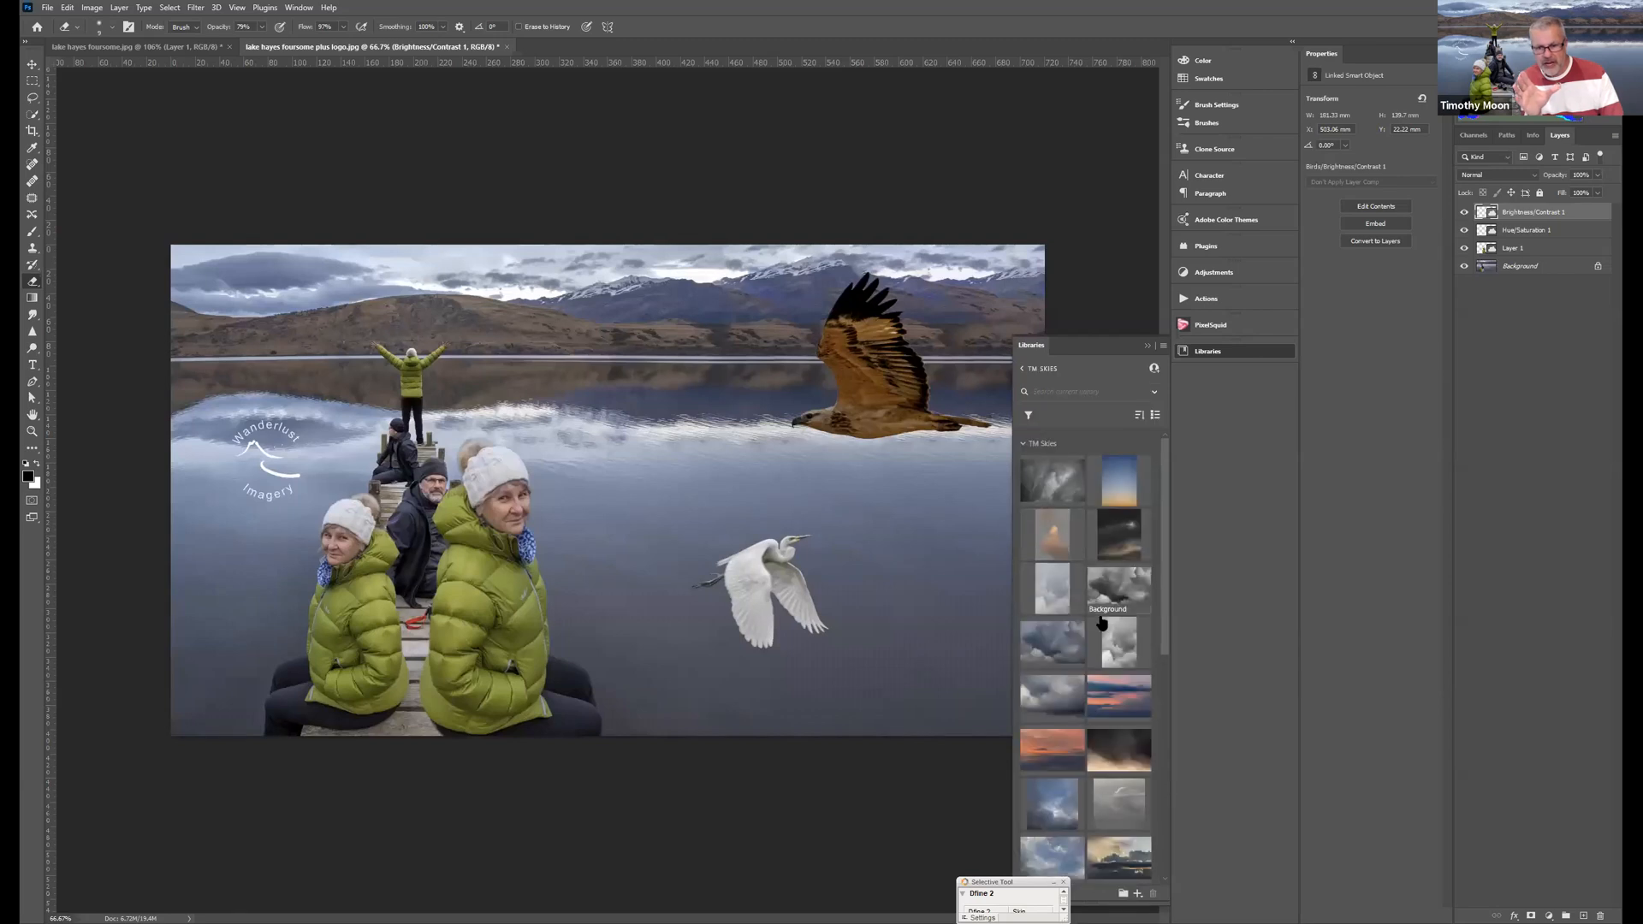
pyautogui.moveTo(1113, 583); pyautogui.dragTo(696, 437)
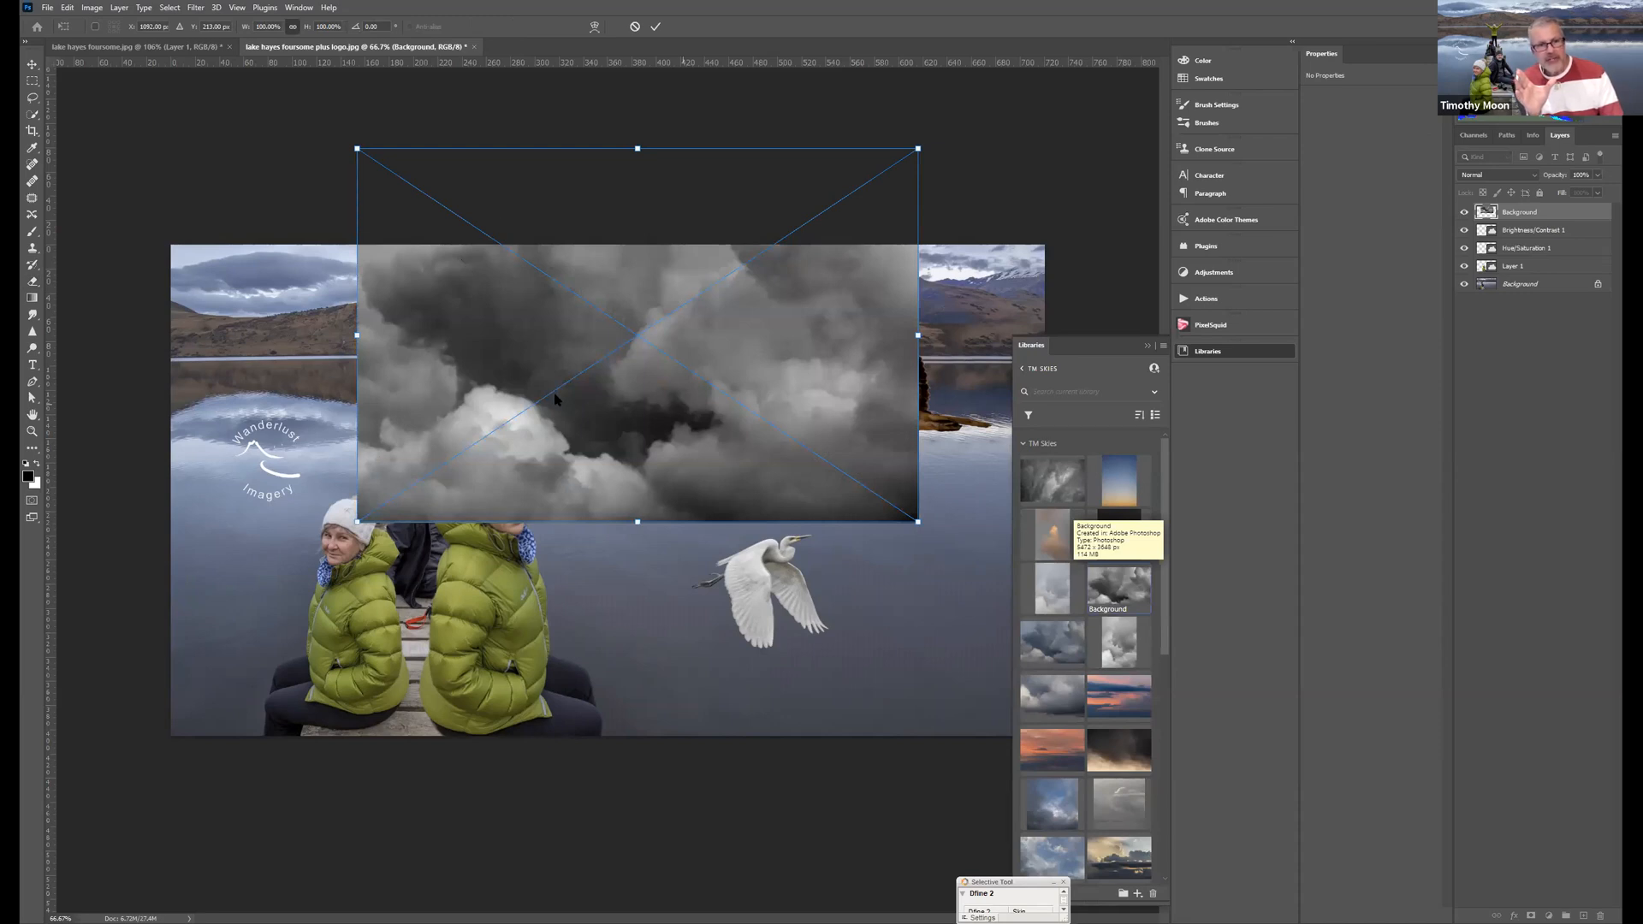
pyautogui.press('Escape')
pyautogui.press('e')
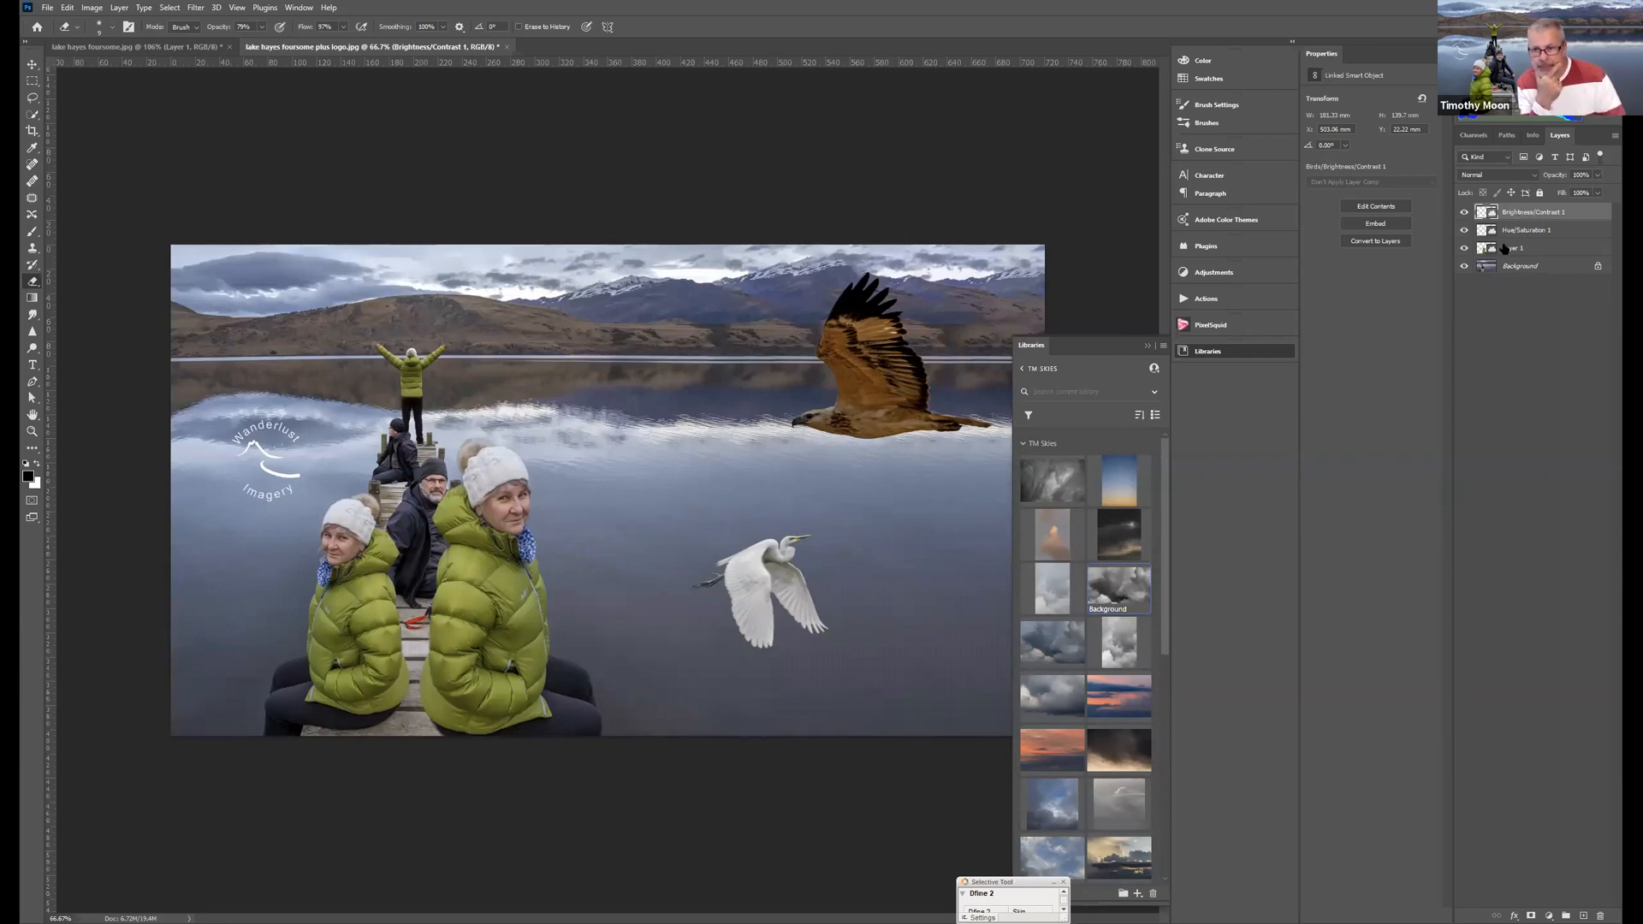
# - Hide the eagle layer, and switch the egret and Layer 1 off and back on to check them
pyautogui.click(1463, 212)
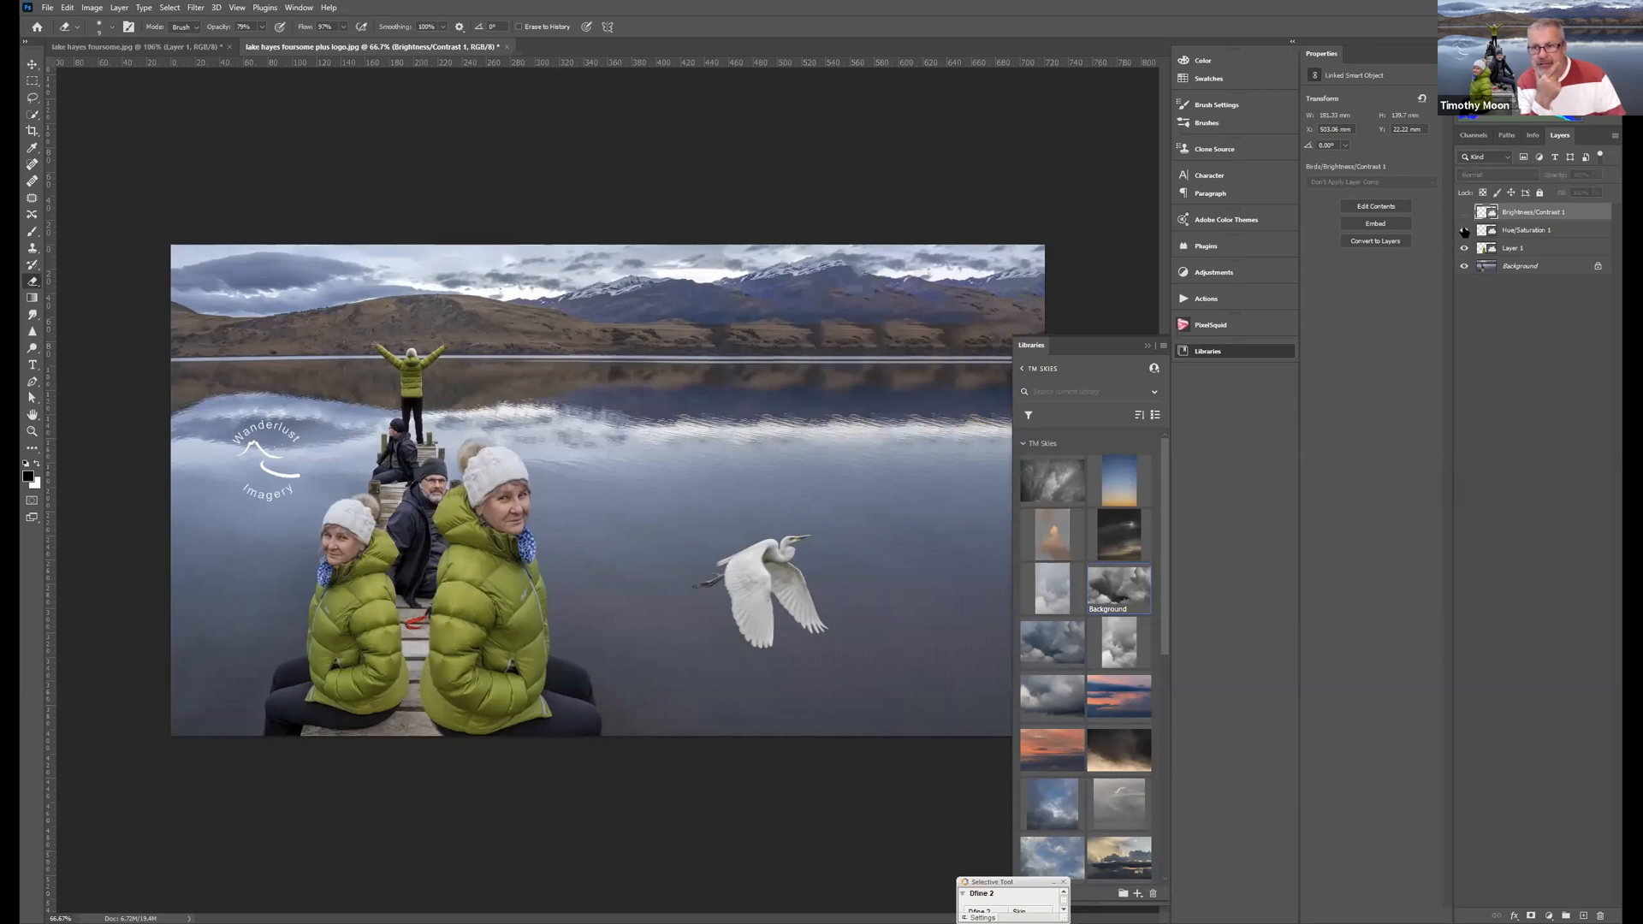
pyautogui.click(1463, 231)
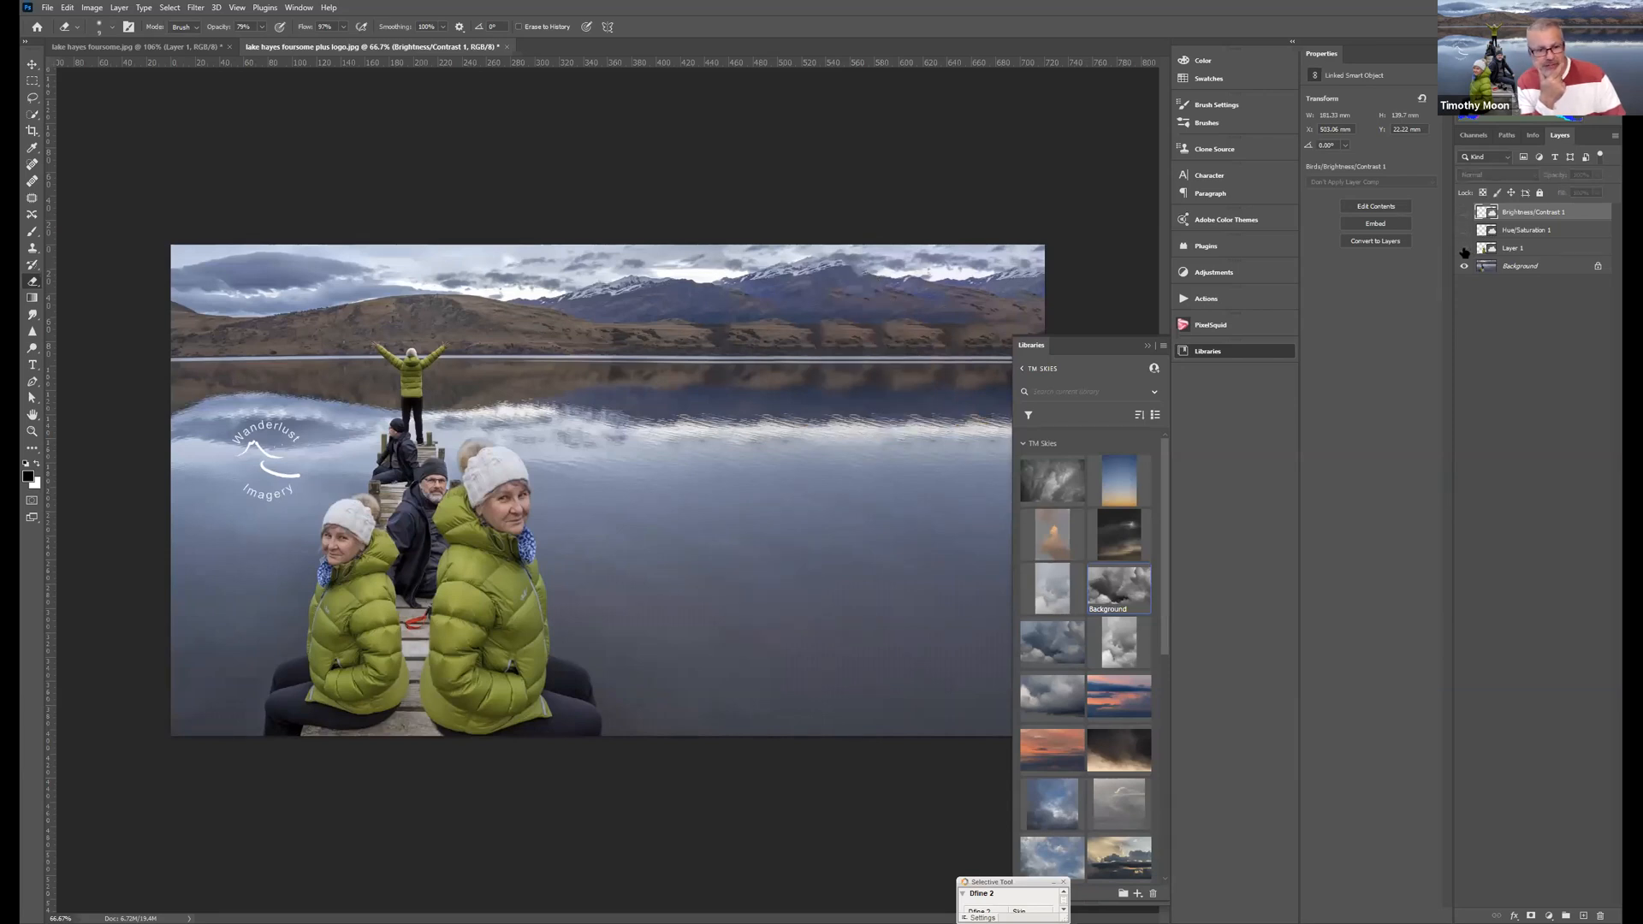
pyautogui.click(1464, 249)
pyautogui.click(1463, 248)
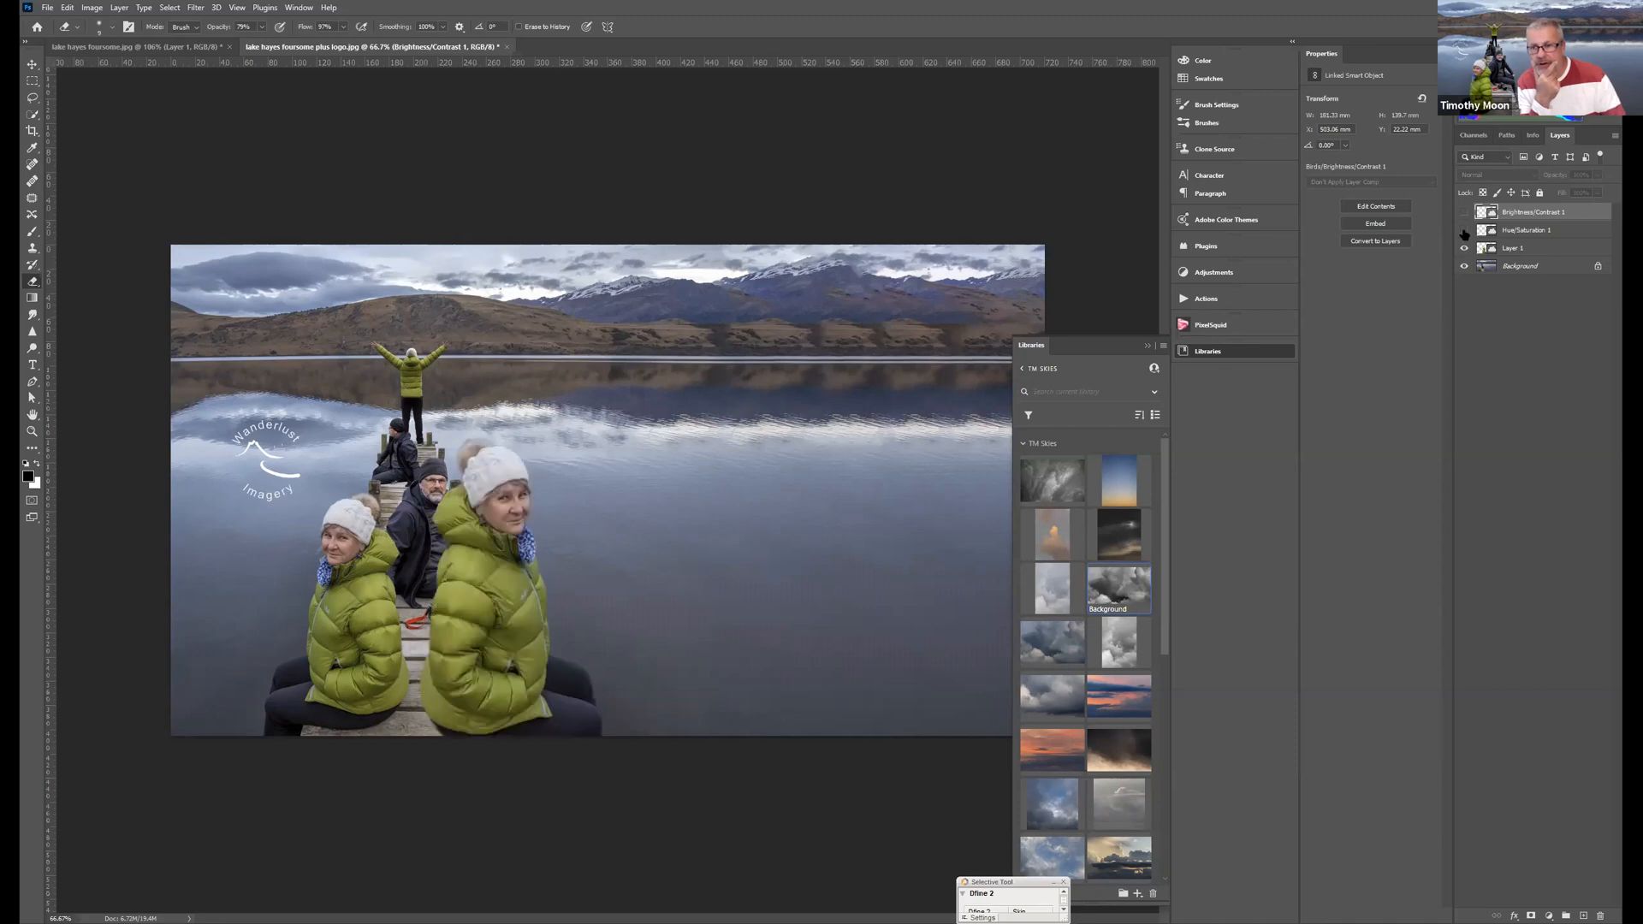
pyautogui.click(1464, 230)
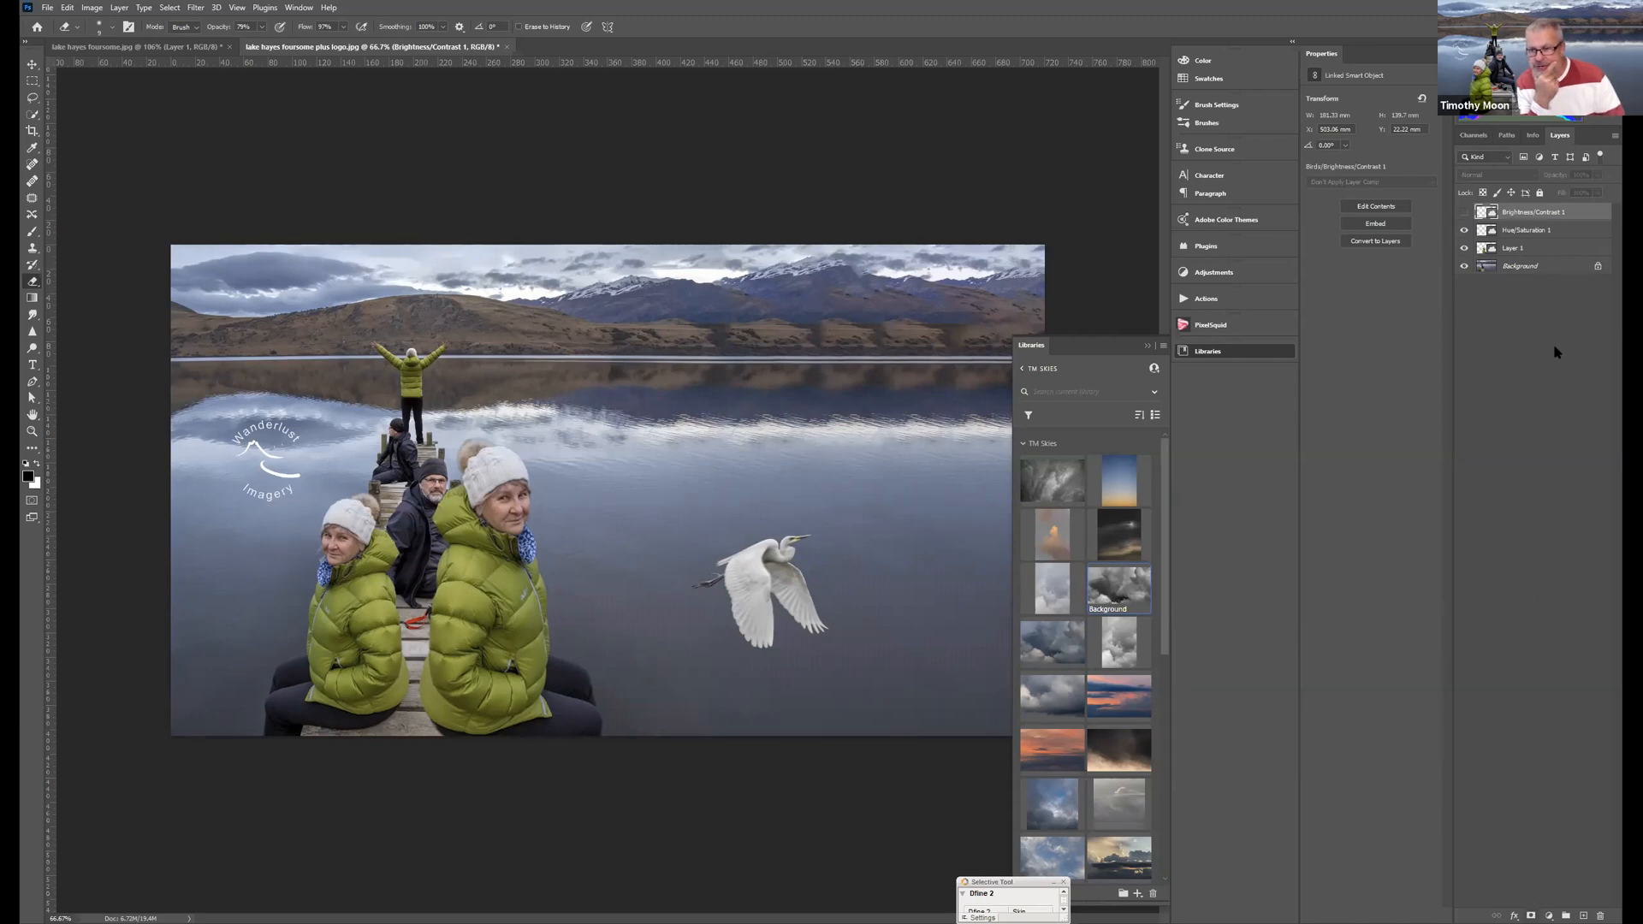
pyautogui.click(1464, 230)
pyautogui.click(1464, 230)
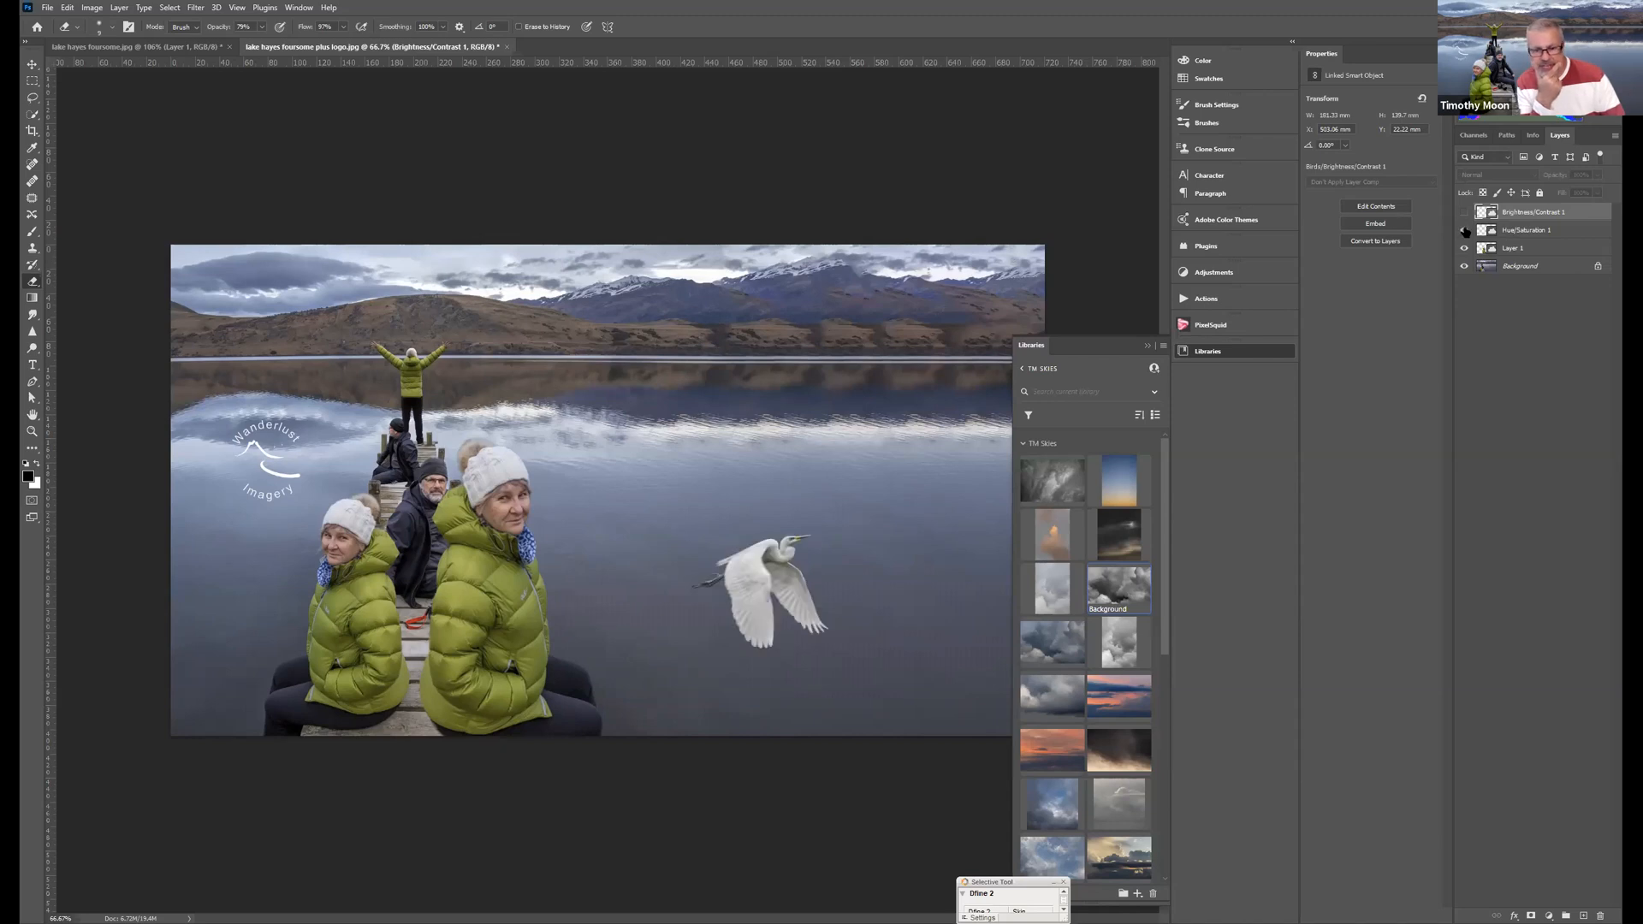
# - Add a Photo Filter adjustment directly above the egret layer and clip it so it affects only the egret
pyautogui.click(1512, 233)
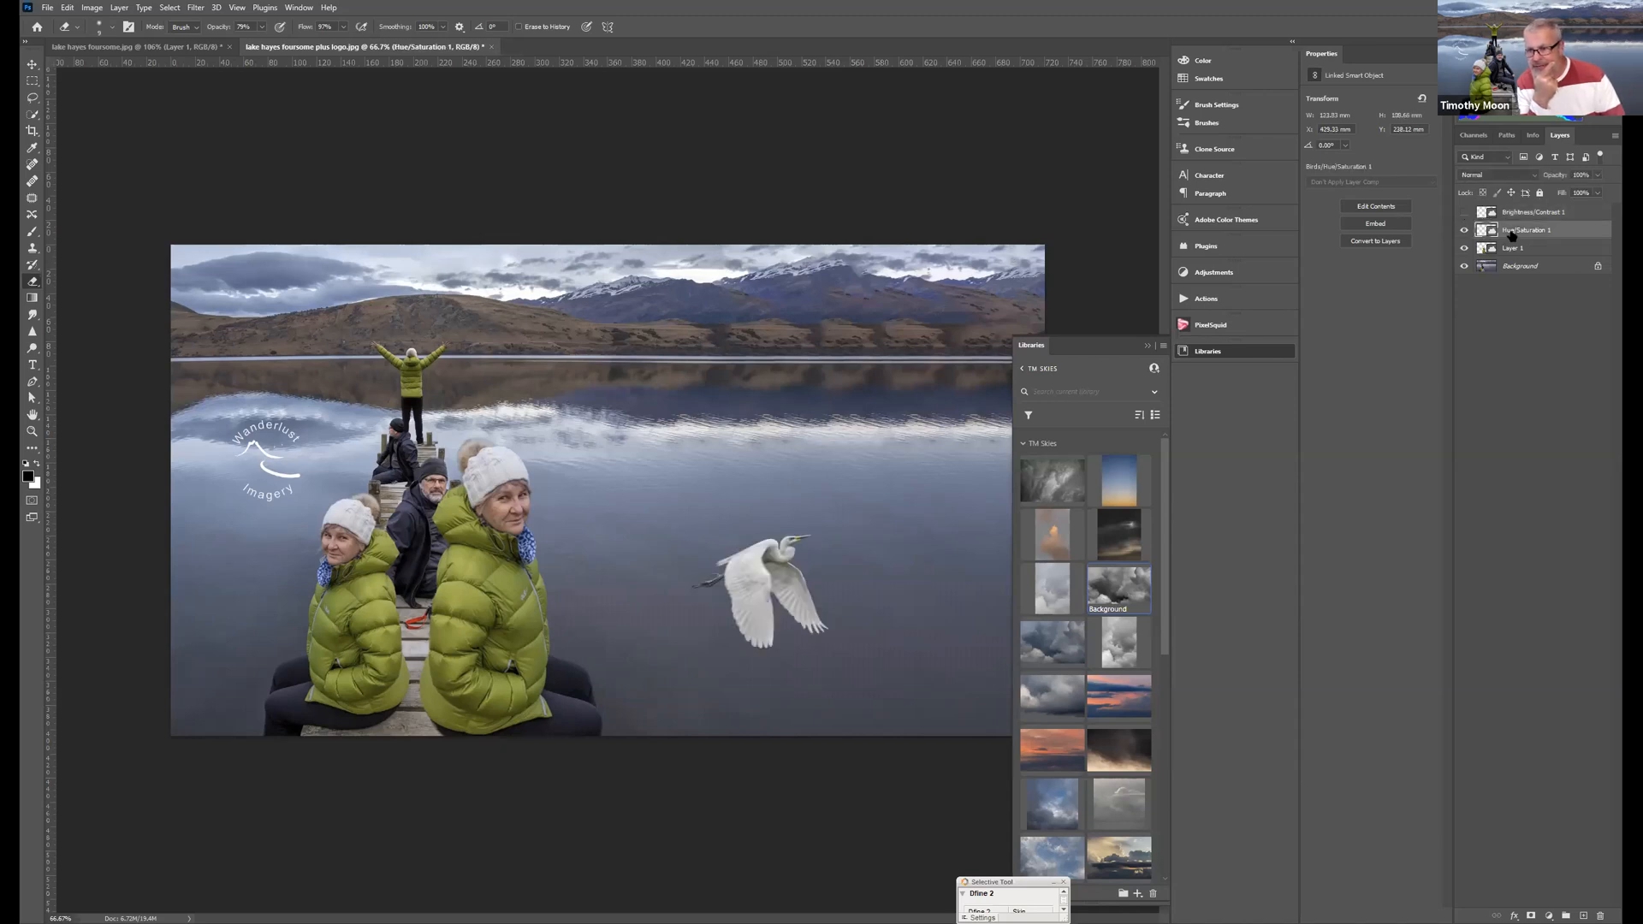
pyautogui.click(1548, 911)
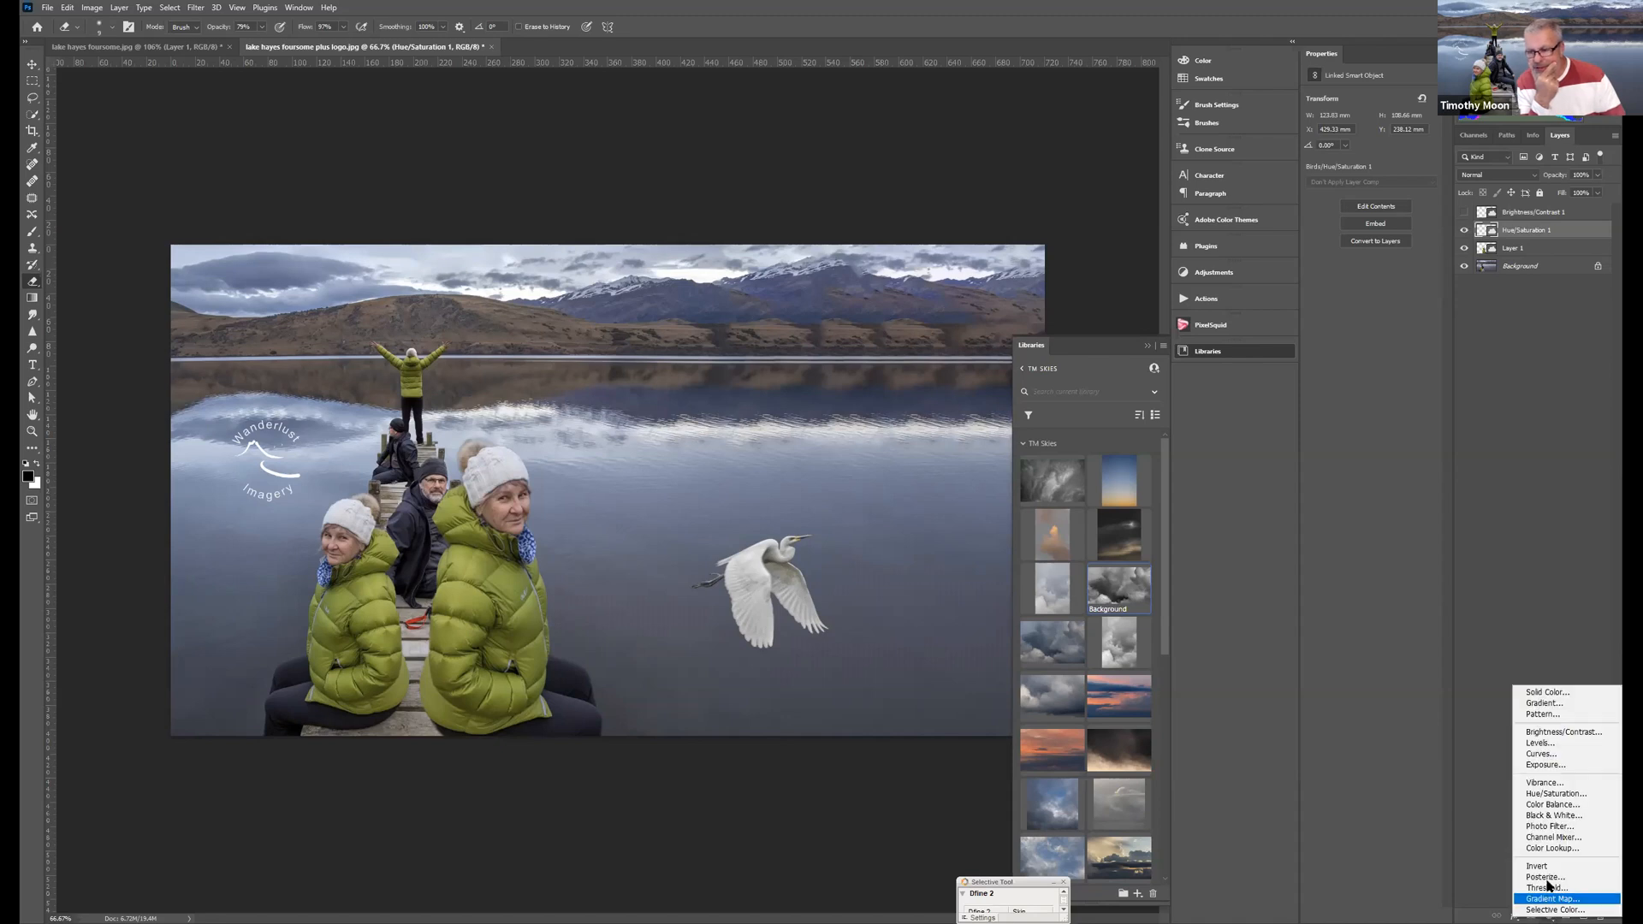
pyautogui.click(1550, 826)
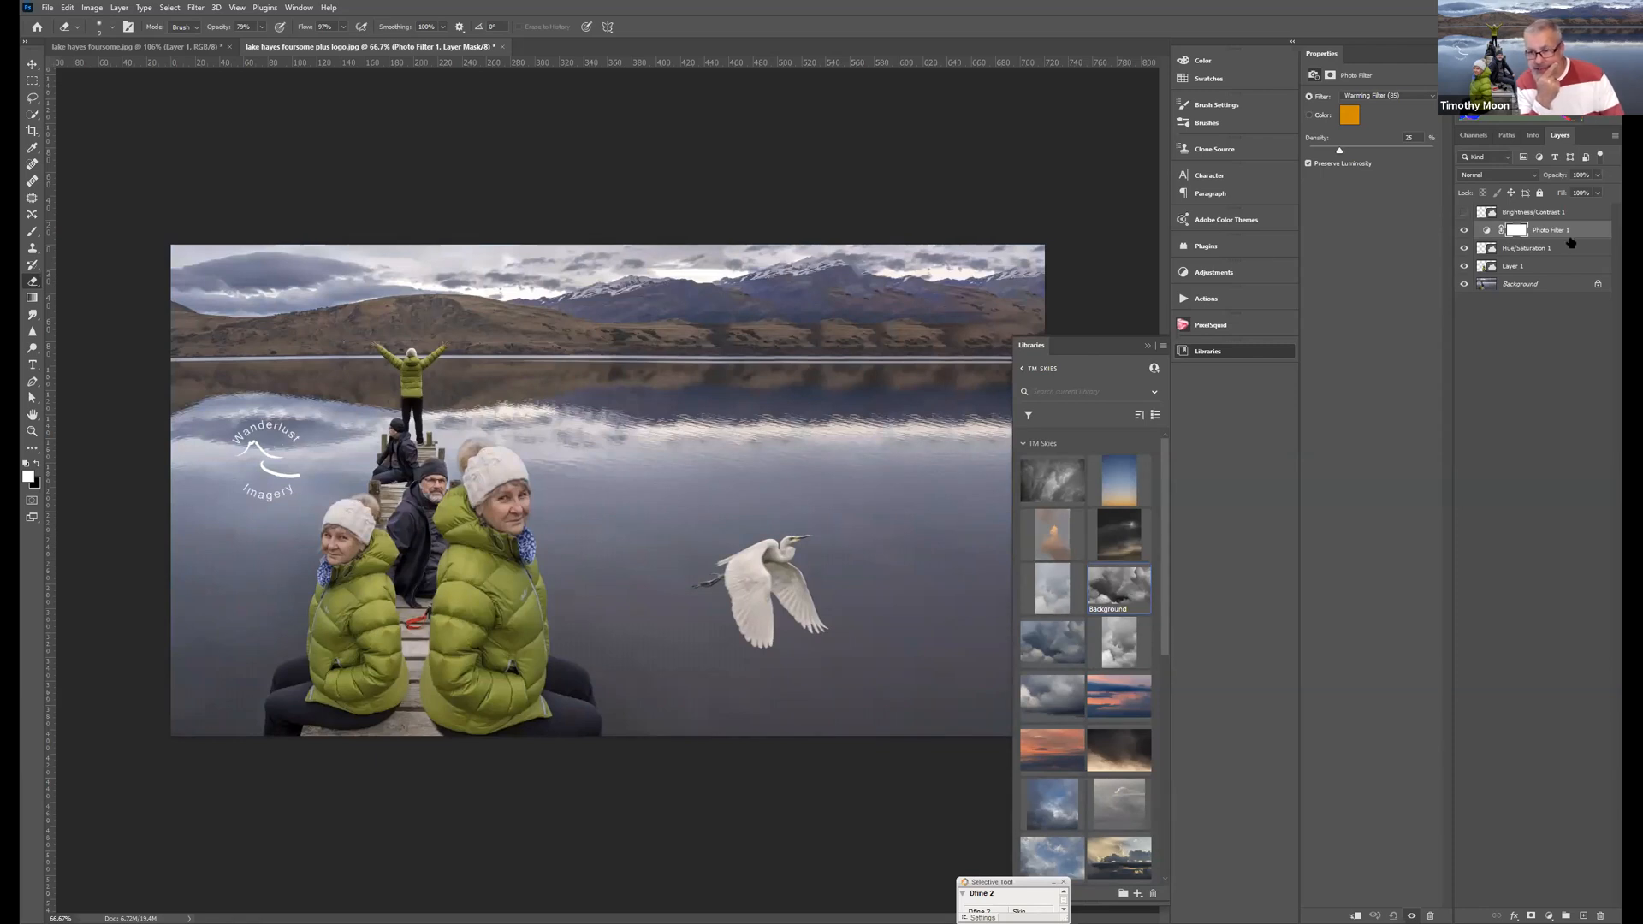
pyautogui.click(1354, 913)
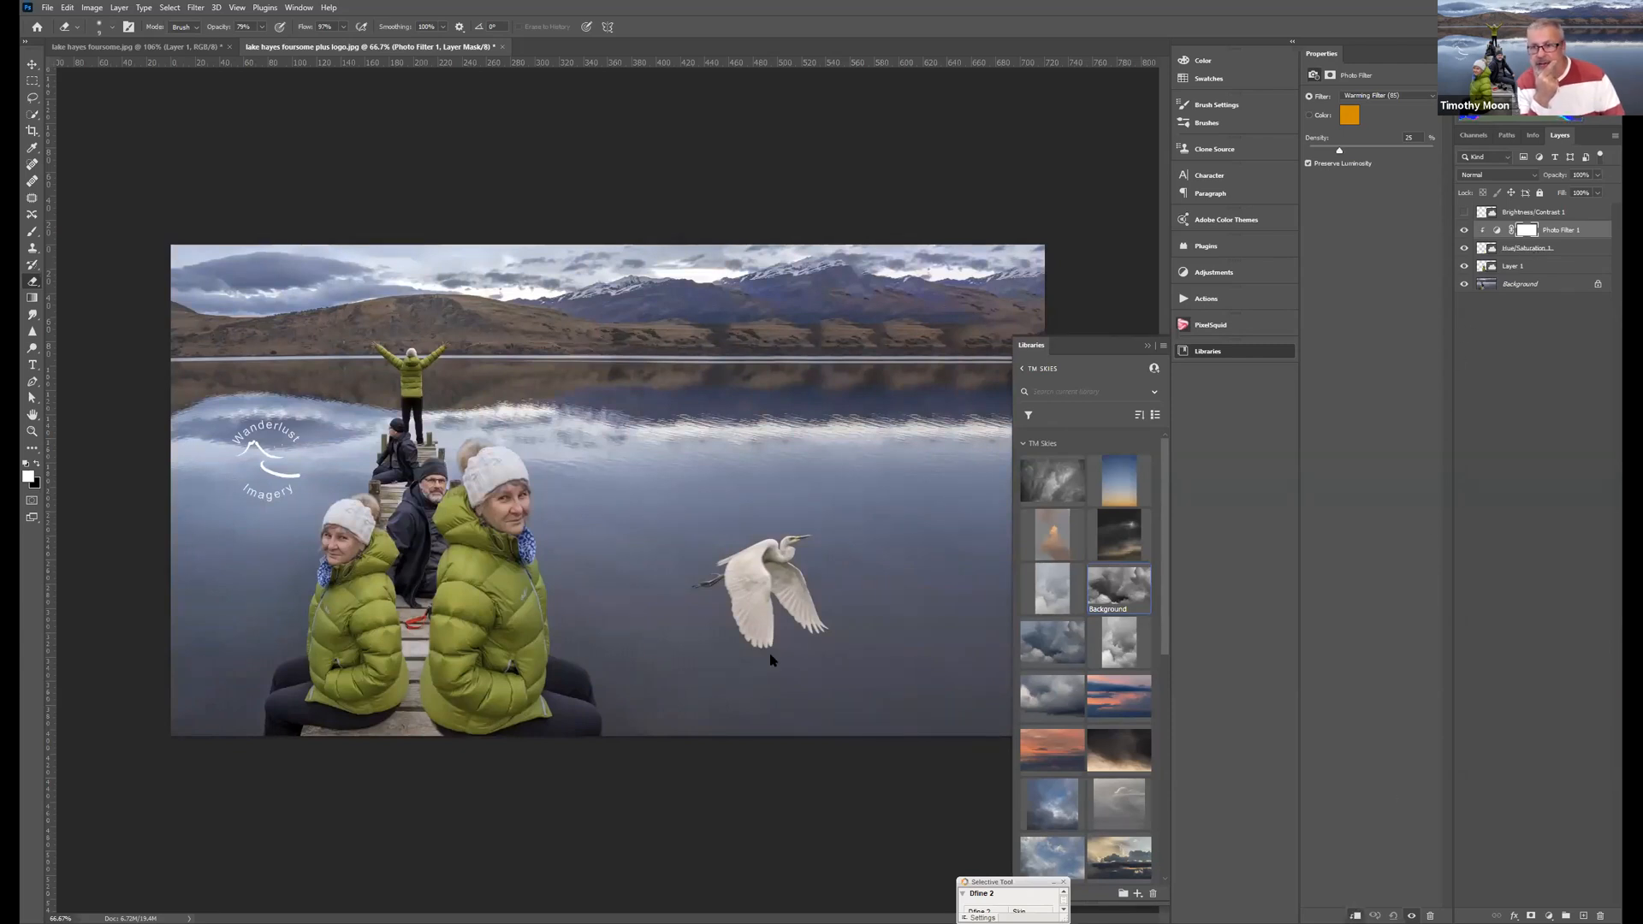
# - Set the egret's photo filter to Cooling Filter (80) at about 24% density and compare the egret with and without it
pyautogui.moveTo(1340, 152); pyautogui.dragTo(1401, 169)
pyautogui.click(1387, 96)
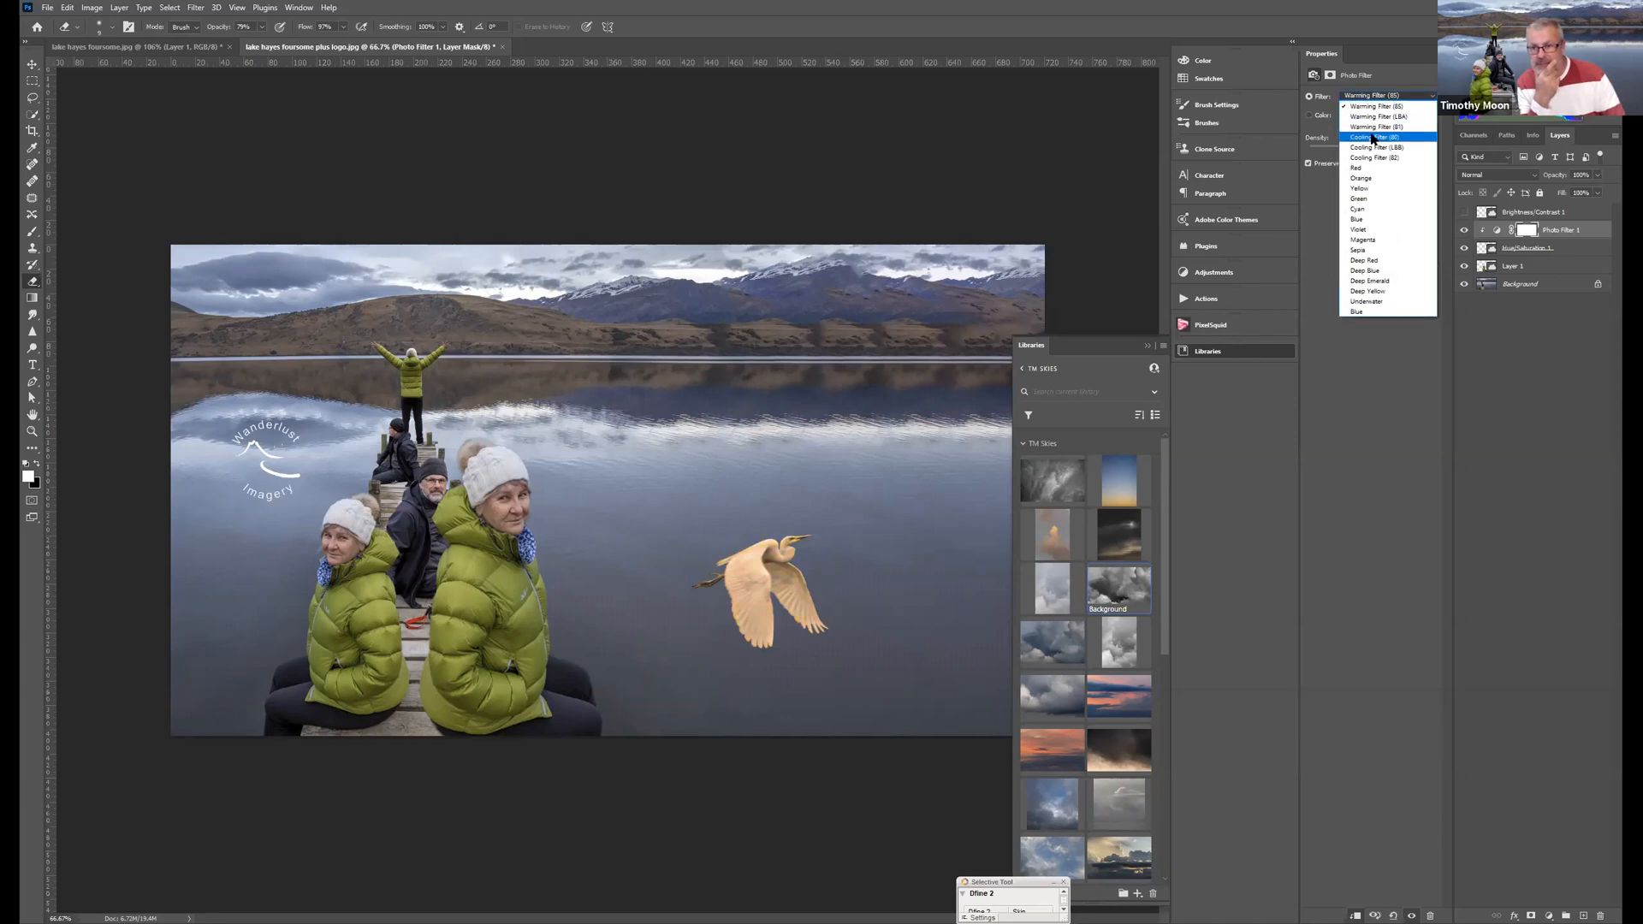
pyautogui.click(1375, 138)
pyautogui.moveTo(1401, 152); pyautogui.dragTo(1351, 166)
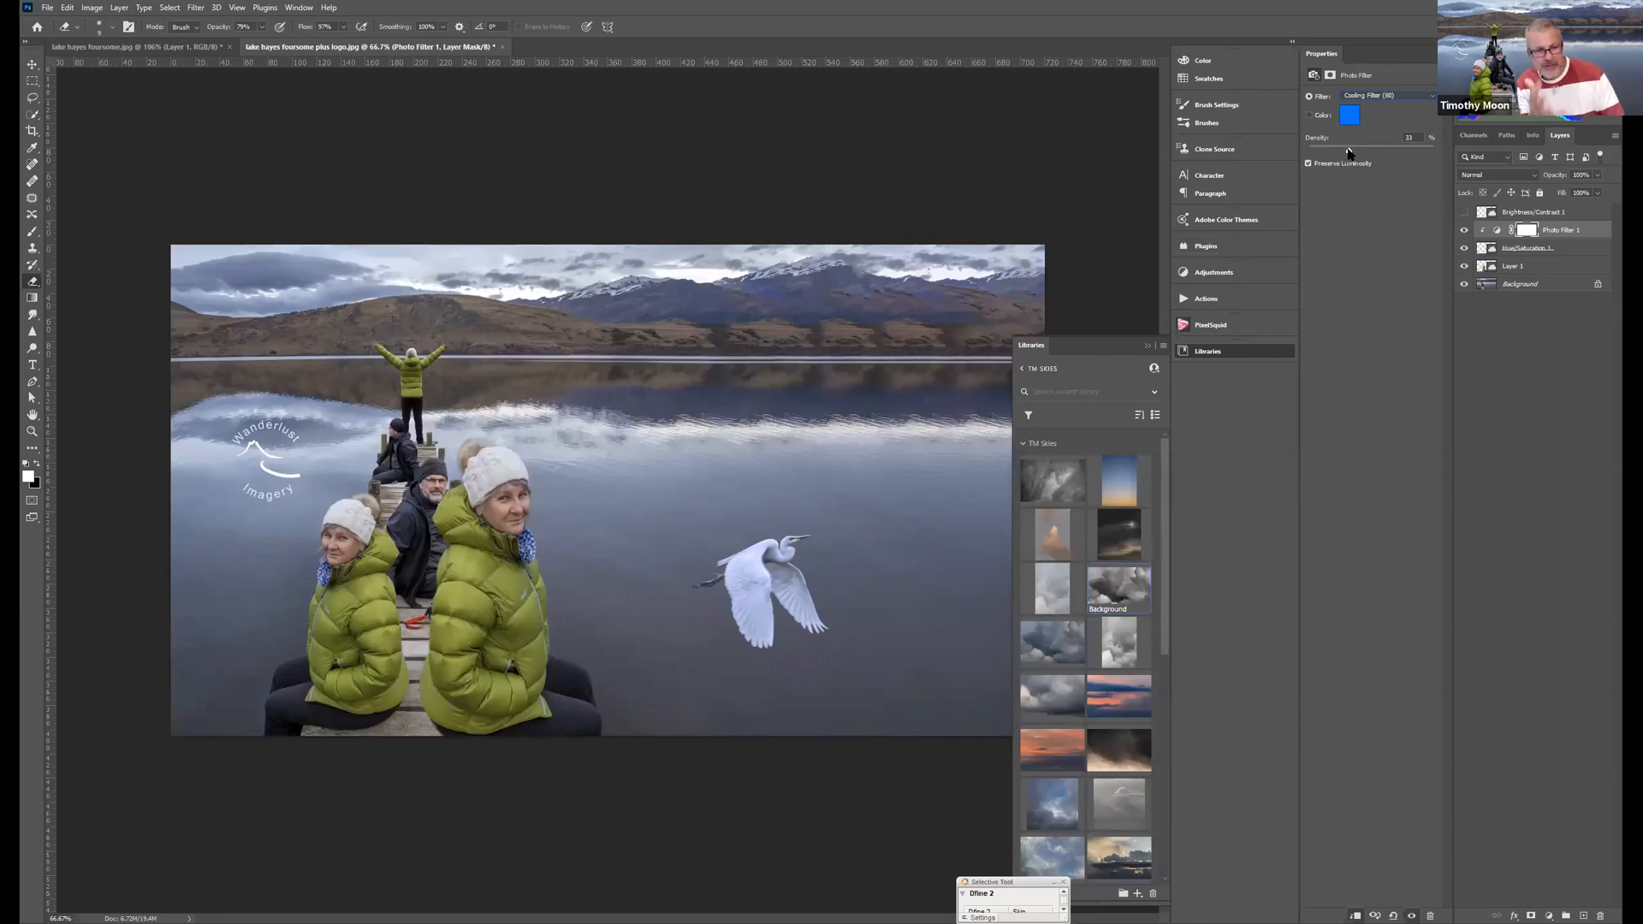
pyautogui.moveTo(1350, 151)
pyautogui.mouseDown()
pyautogui.moveTo(1322, 154)
pyautogui.moveTo(1379, 158)
pyautogui.moveTo(1338, 167)
pyautogui.mouseUp()
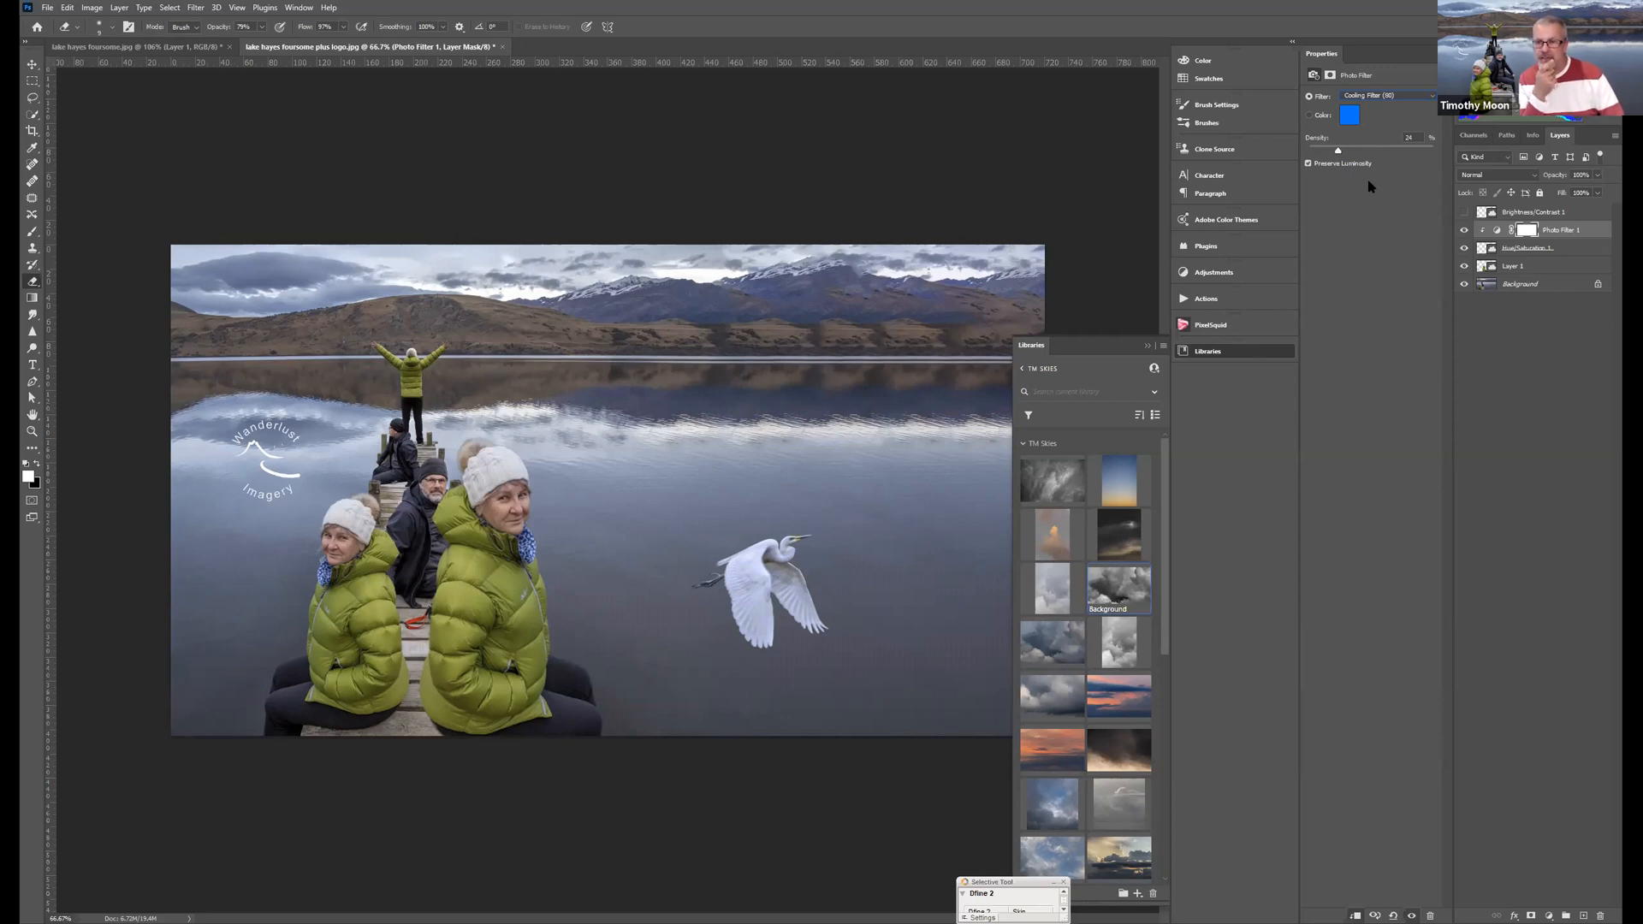
pyautogui.click(1464, 230)
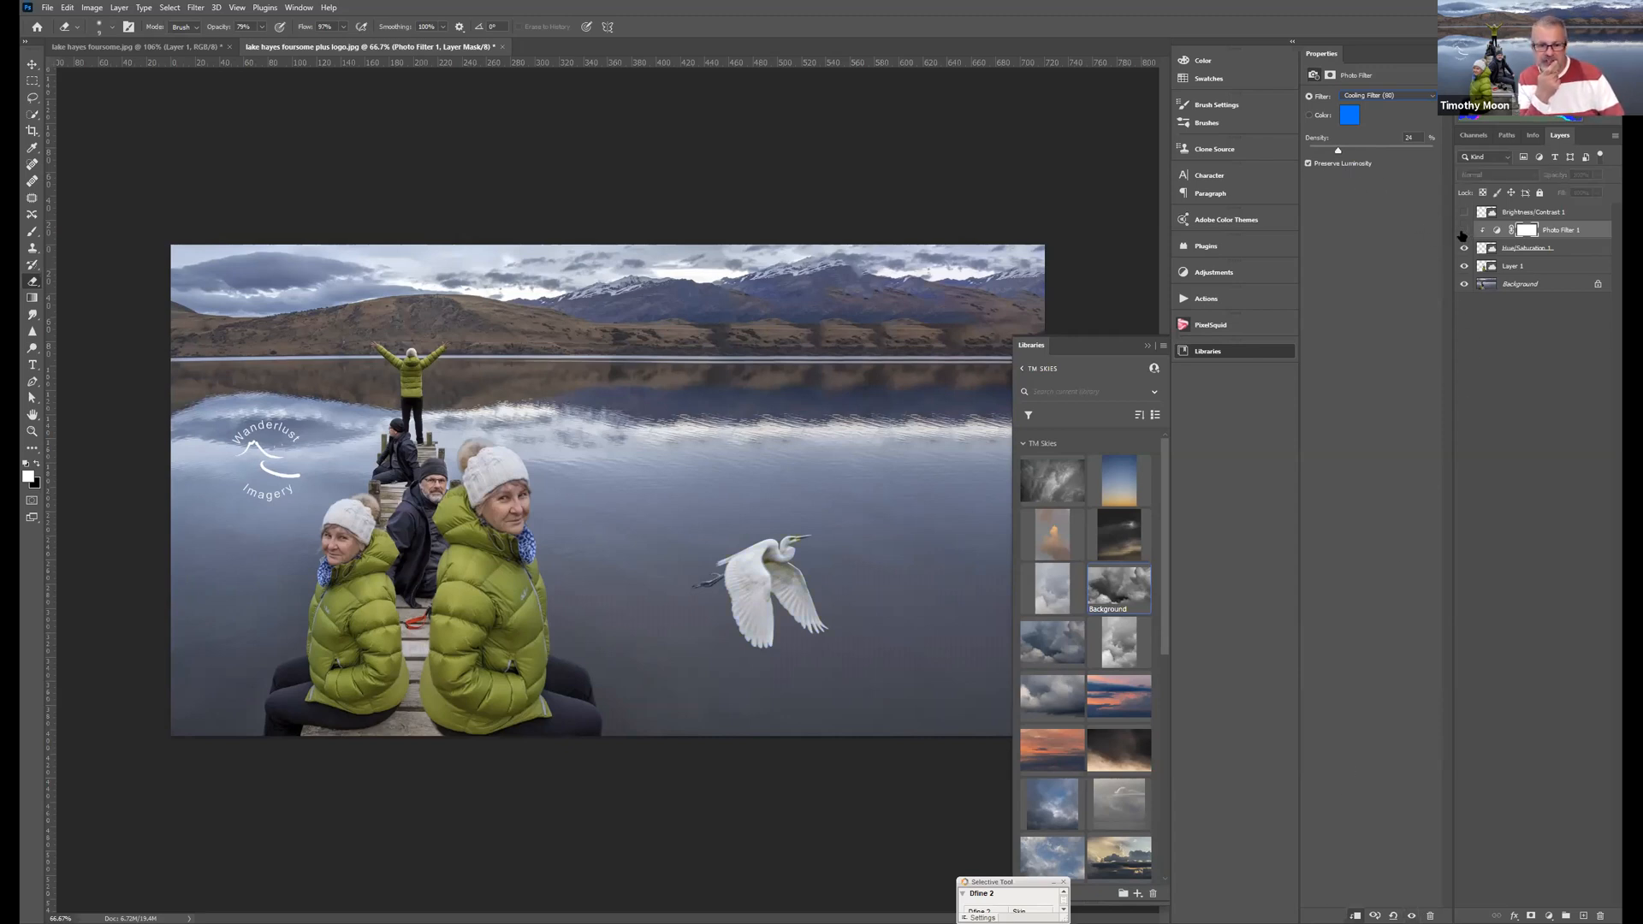
pyautogui.click(1463, 231)
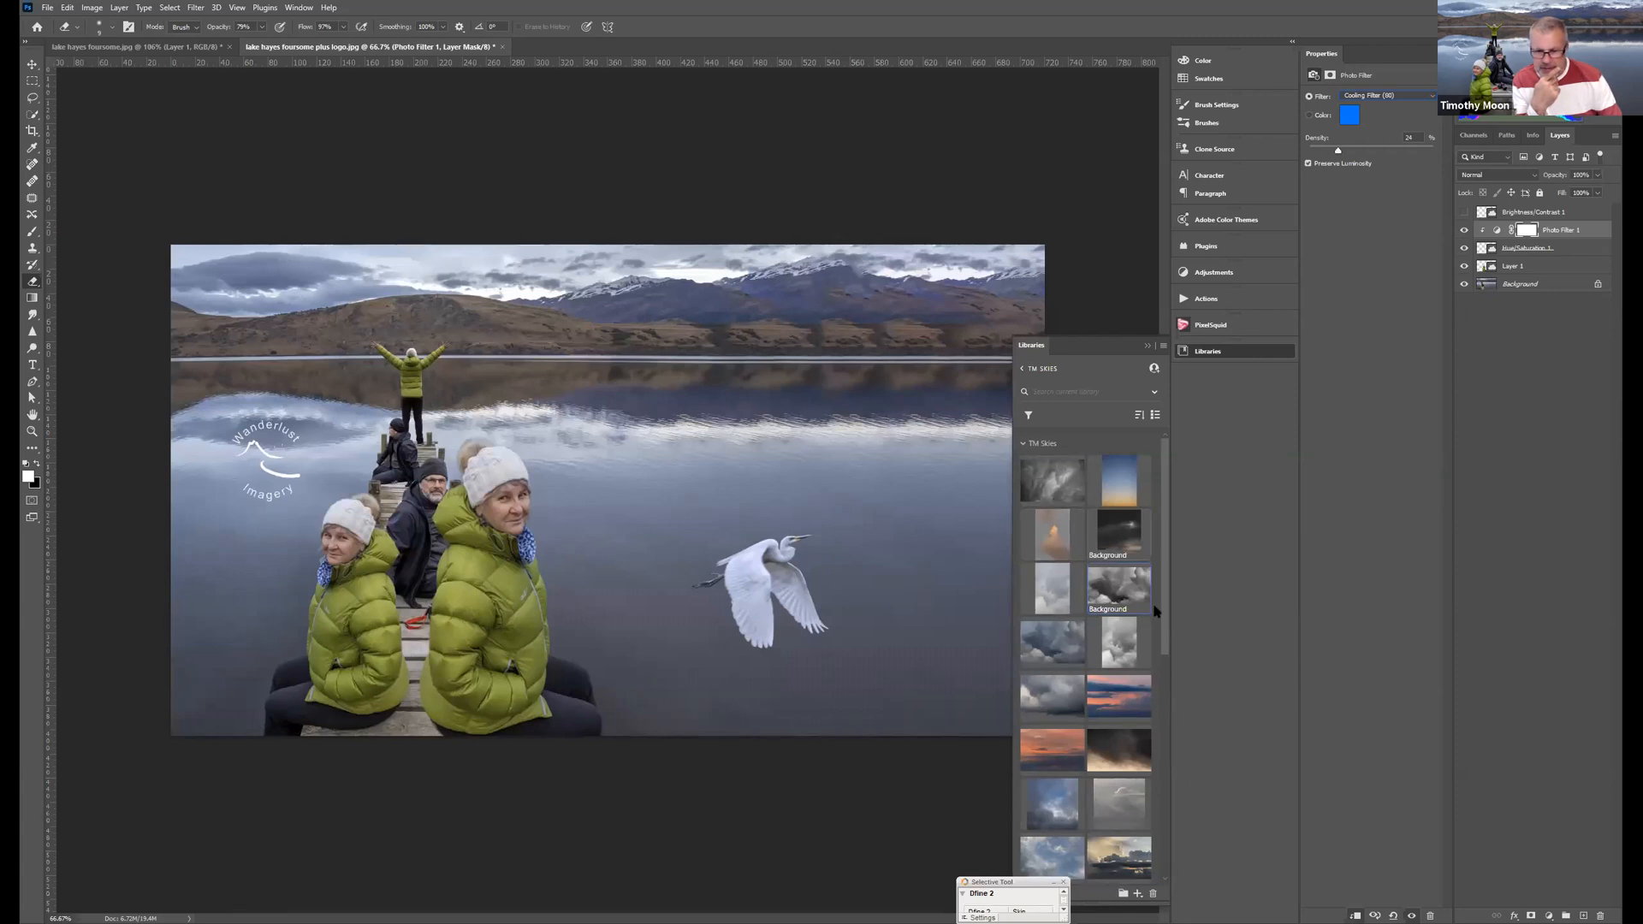
# - Leave the TM Skies library and open the recently used People library
pyautogui.click(1025, 370)
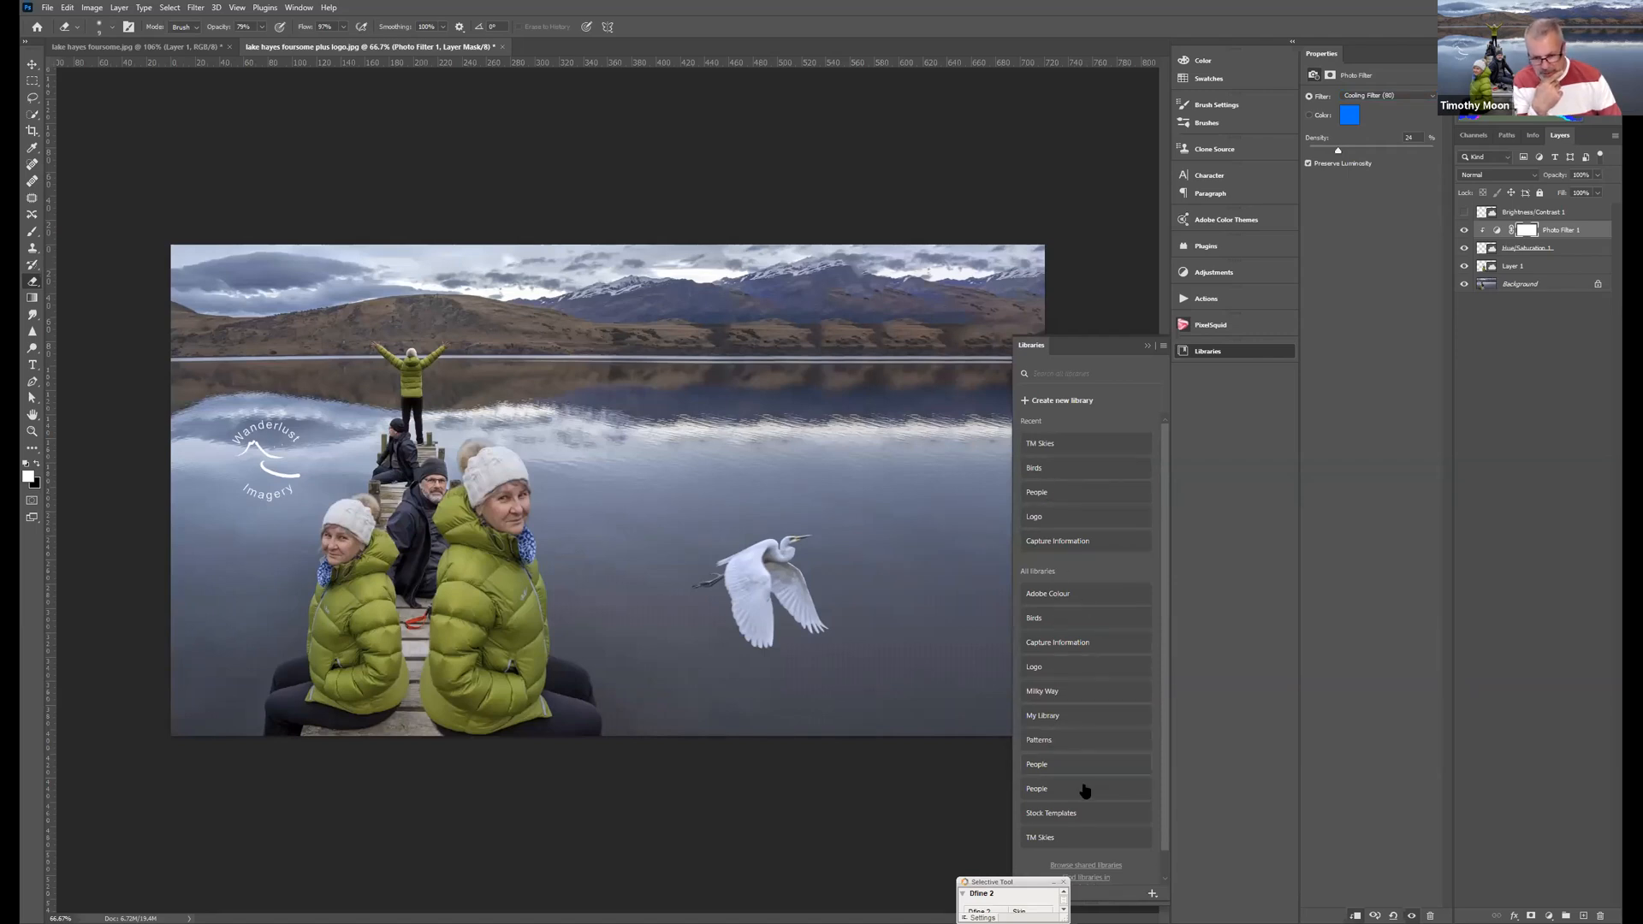
pyautogui.click(1037, 494)
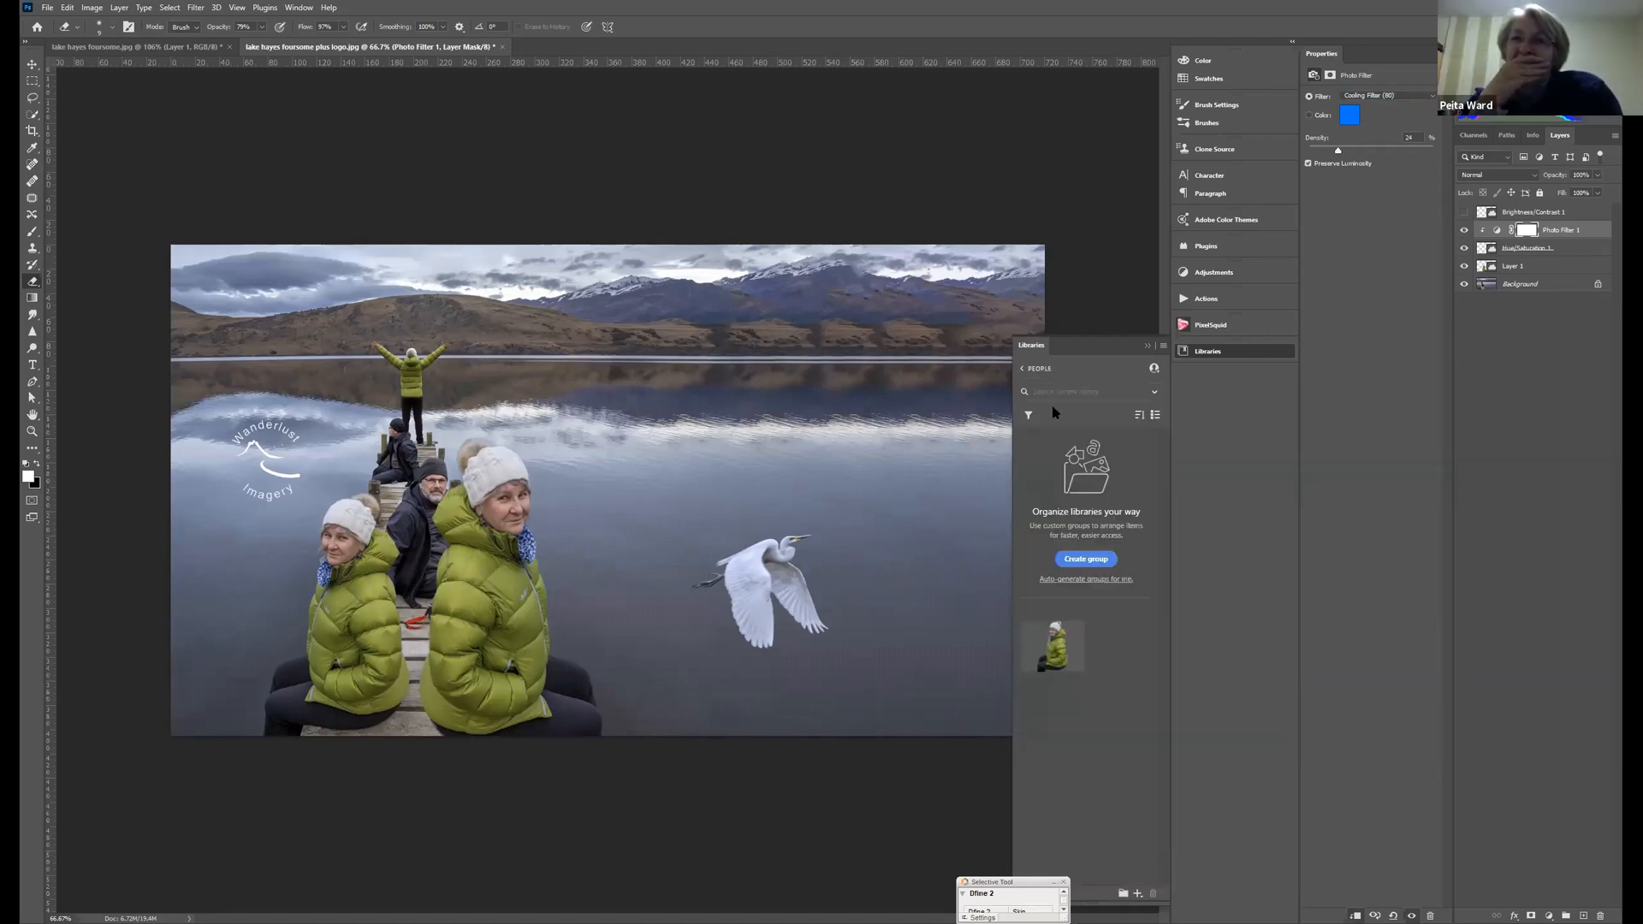